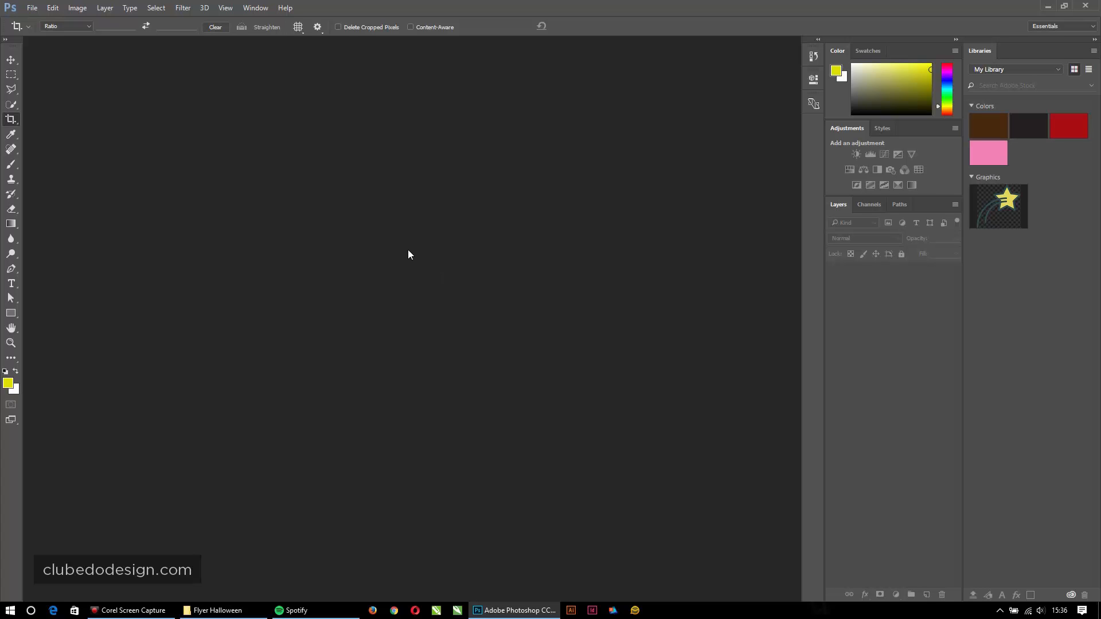
# Step: Create a new document from the International Paper A5 preset, 148 x 210 mm at 300 pixels/inch
pyautogui.click(32, 8)
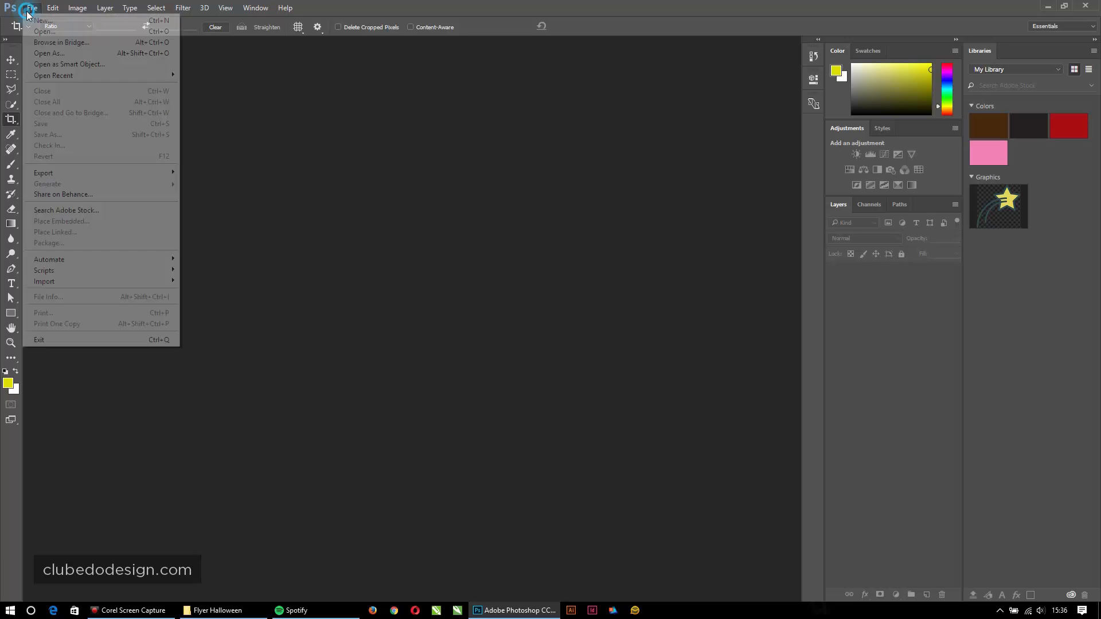
pyautogui.click(43, 20)
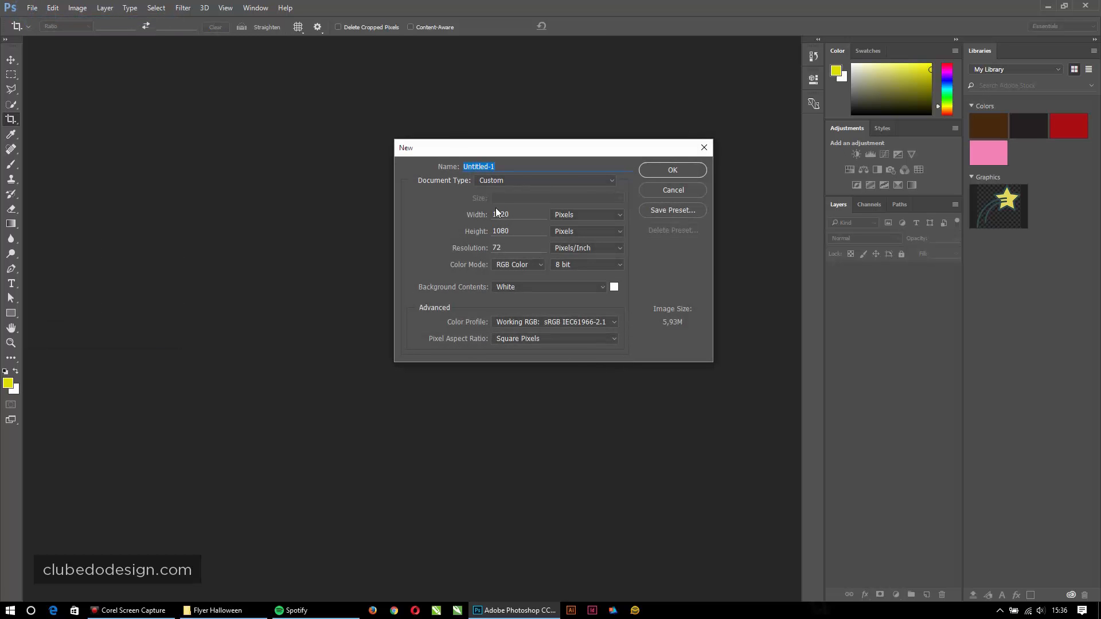
pyautogui.click(507, 181)
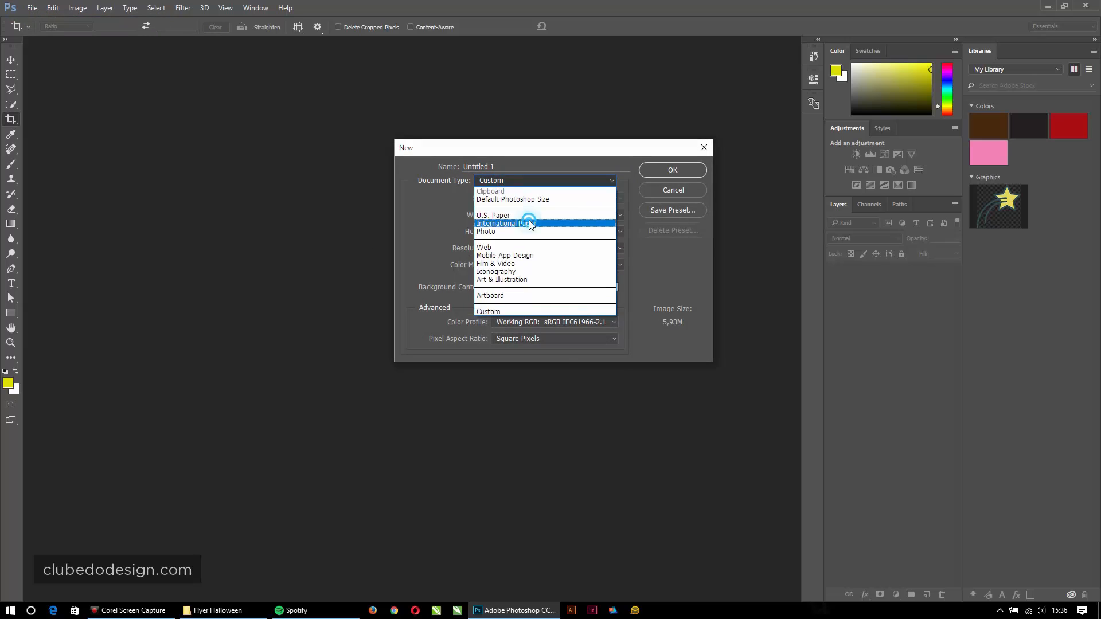
pyautogui.click(529, 223)
pyautogui.click(548, 198)
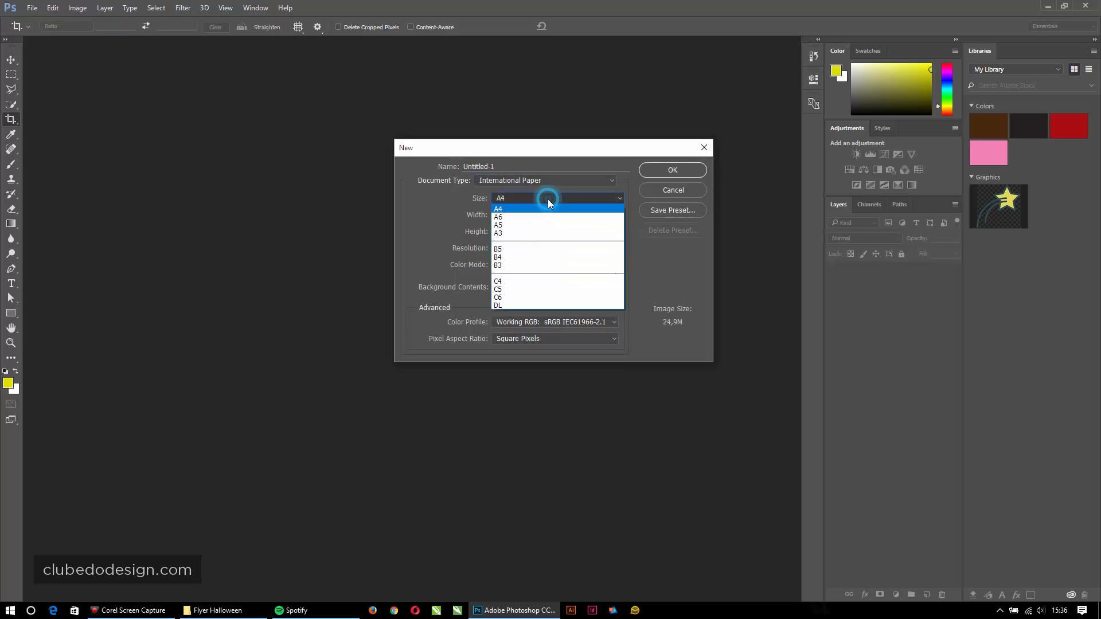
pyautogui.click(535, 225)
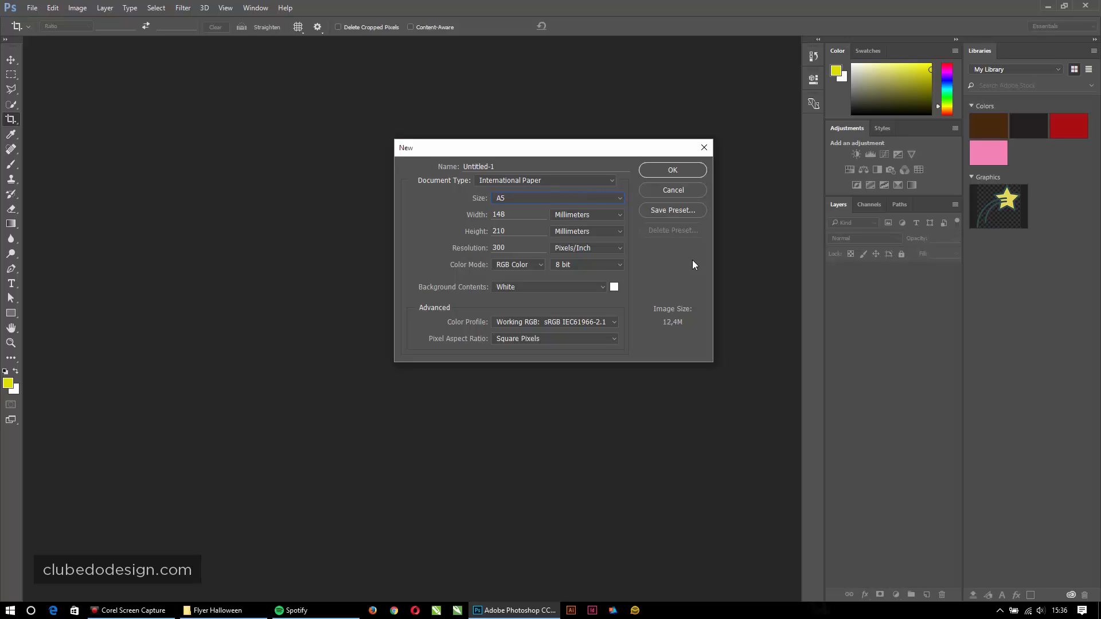
pyautogui.click(676, 172)
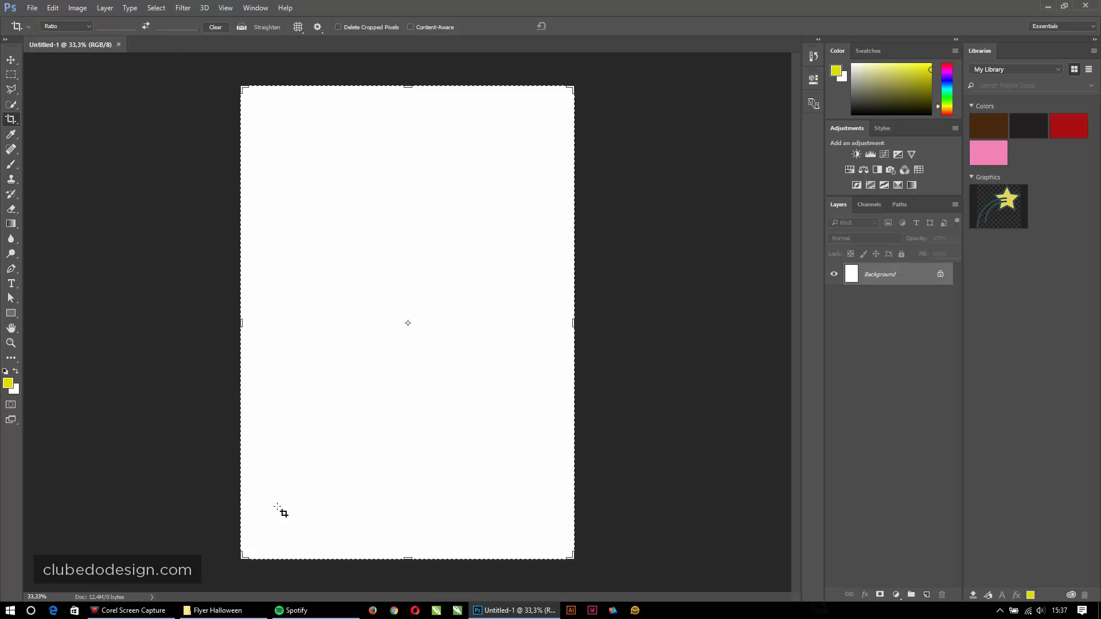
# Step: Open the photo Fotolia_117305578_Subscription_Monthly_XXL.jpg from the Flyer Halloween folder
pyautogui.hotkey('ctrl', 'o')
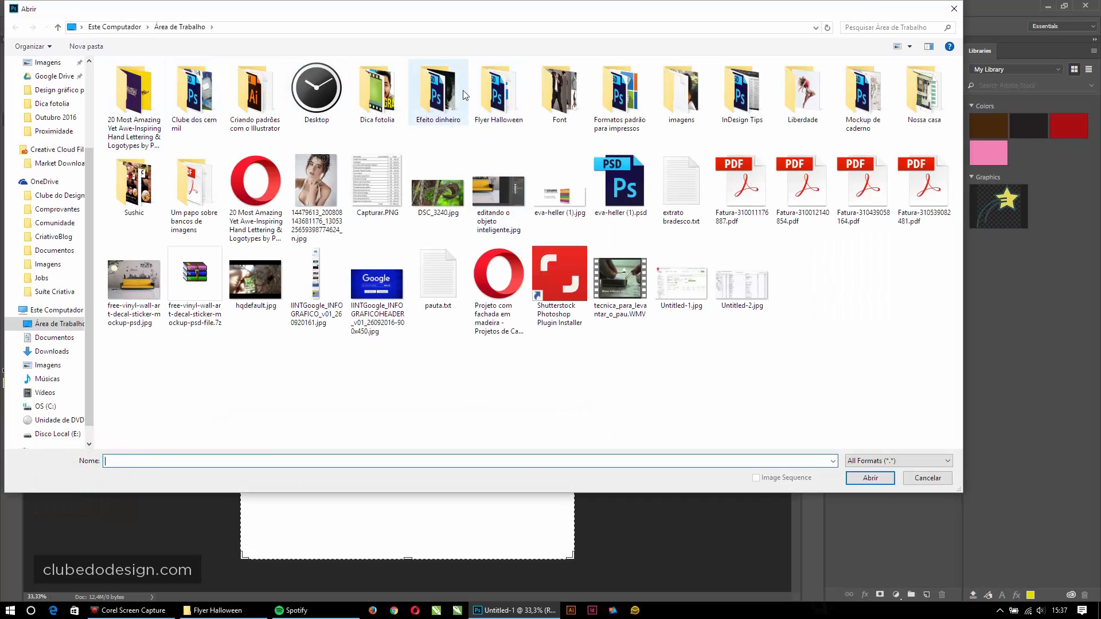
pyautogui.doubleClick(499, 89)
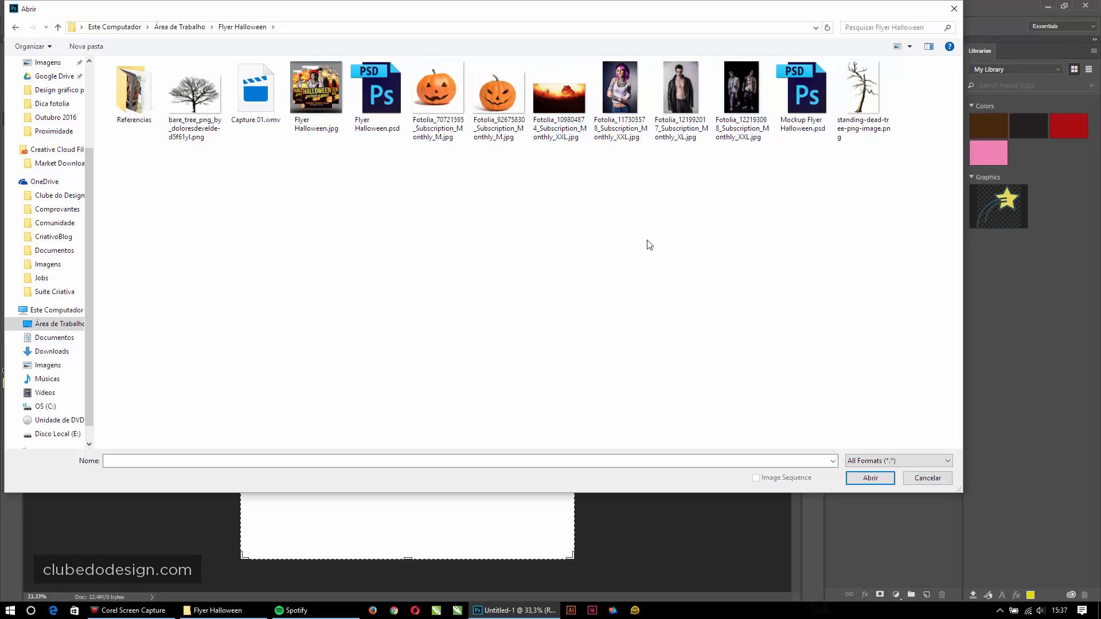
pyautogui.click(625, 226)
pyautogui.doubleClick(610, 74)
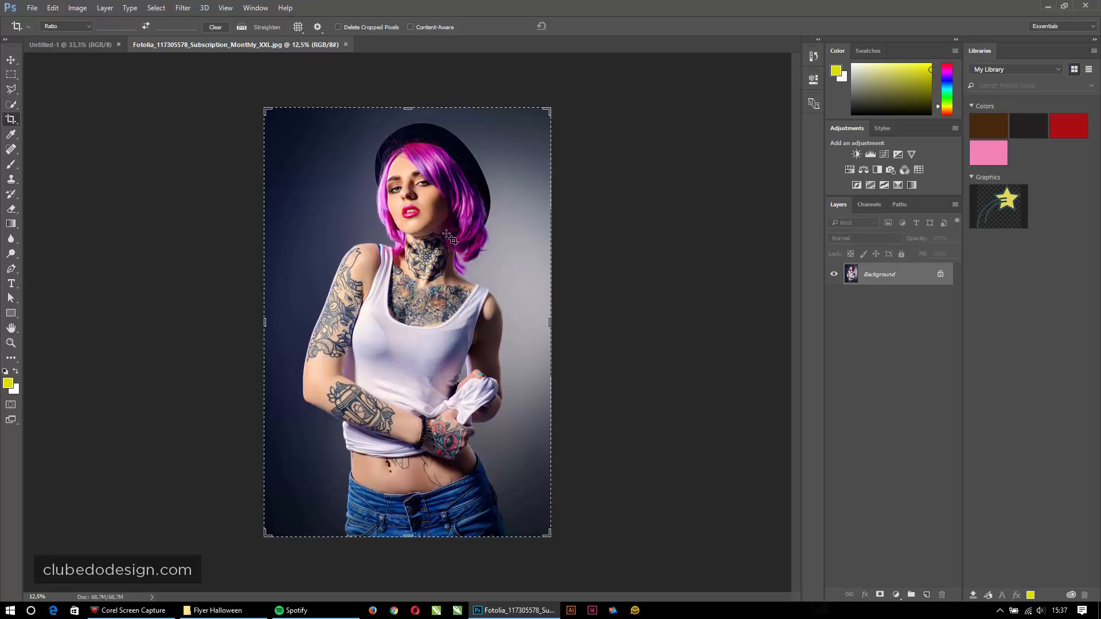
# Step: Select the background around the woman with the Quick Selection tool and hide it with an inverted layer mask
pyautogui.click(11, 105)
pyautogui.click(38, 106)
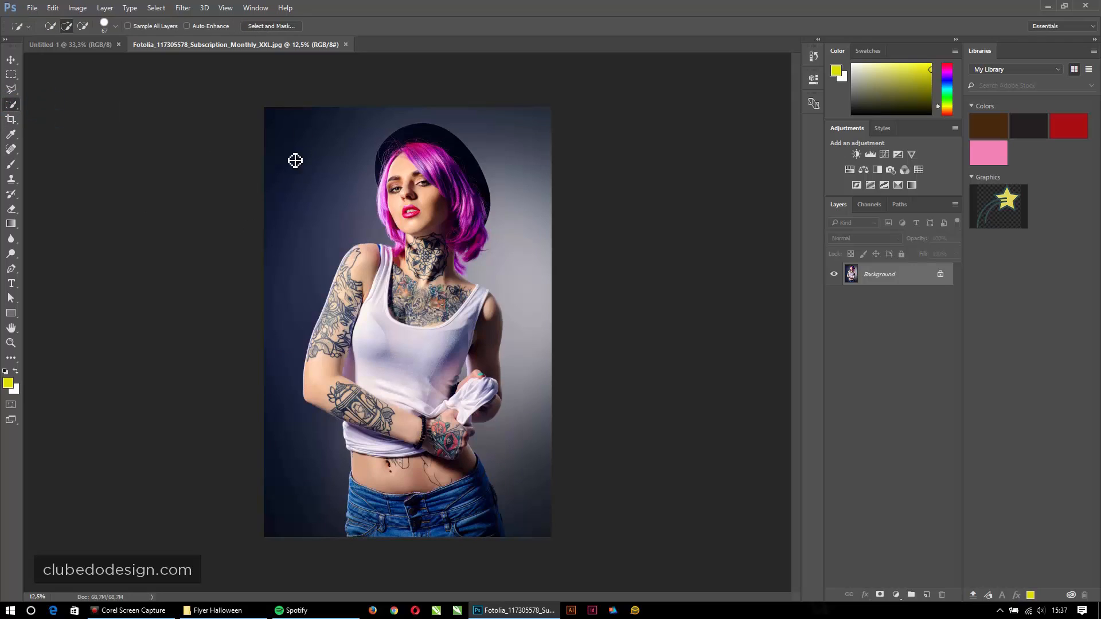
pyautogui.click(12, 106)
pyautogui.click(43, 104)
pyautogui.click(362, 190)
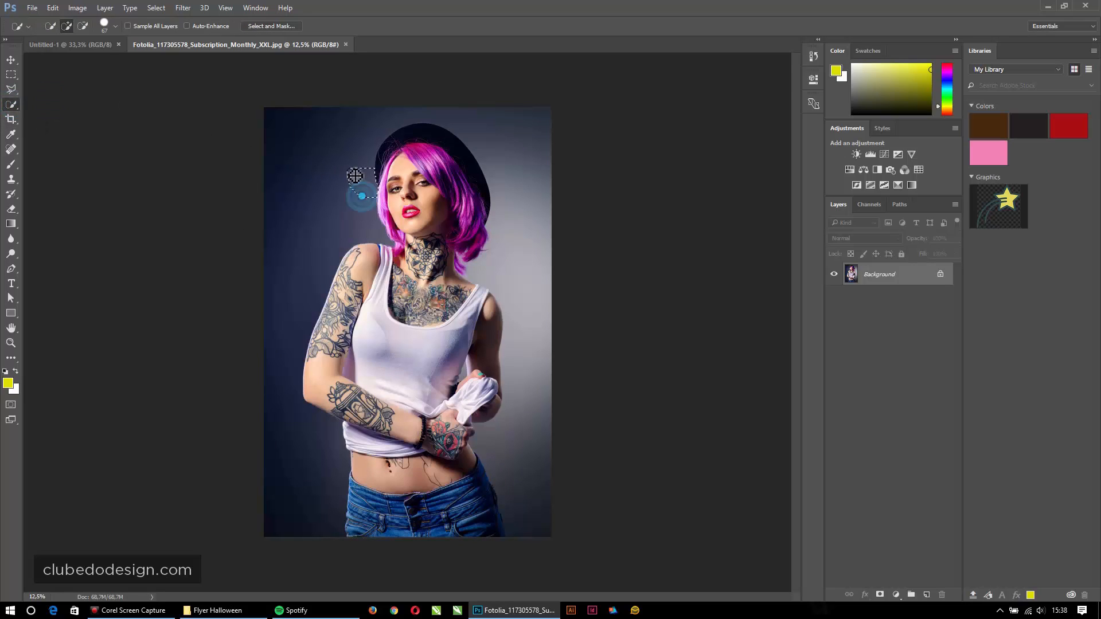
pyautogui.moveTo(528, 162)
pyautogui.mouseDown()
pyautogui.moveTo(435, 101)
pyautogui.moveTo(320, 216)
pyautogui.moveTo(281, 427)
pyautogui.mouseUp()
pyautogui.moveTo(511, 479)
pyautogui.mouseDown()
pyautogui.moveTo(528, 439)
pyautogui.moveTo(535, 297)
pyautogui.mouseUp()
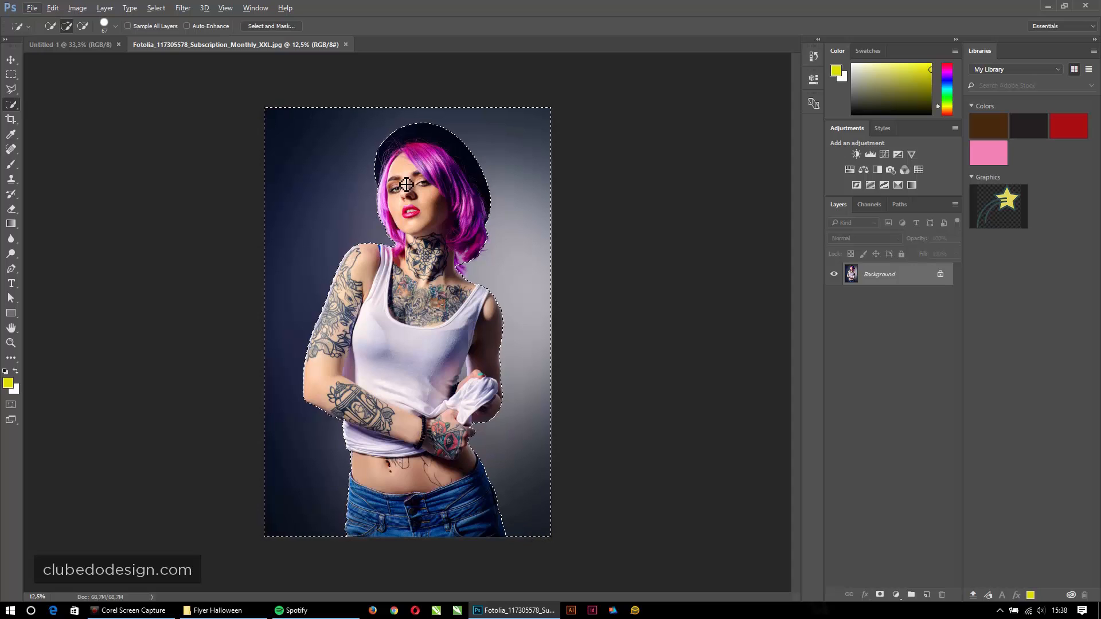
pyautogui.click(879, 596)
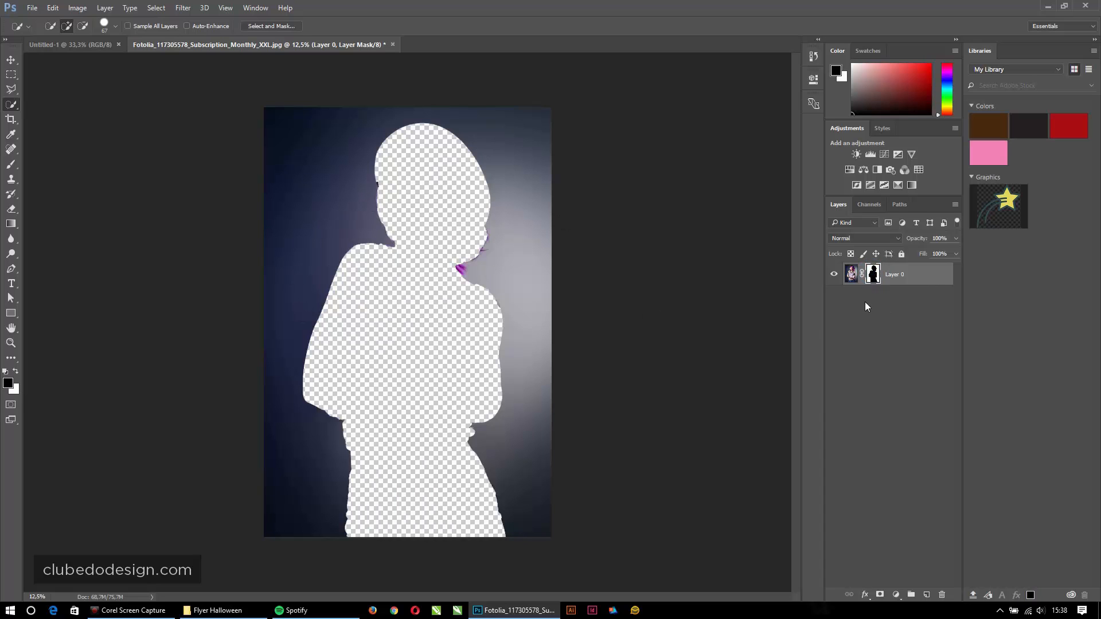
pyautogui.hotkey('ctrl', 'i')
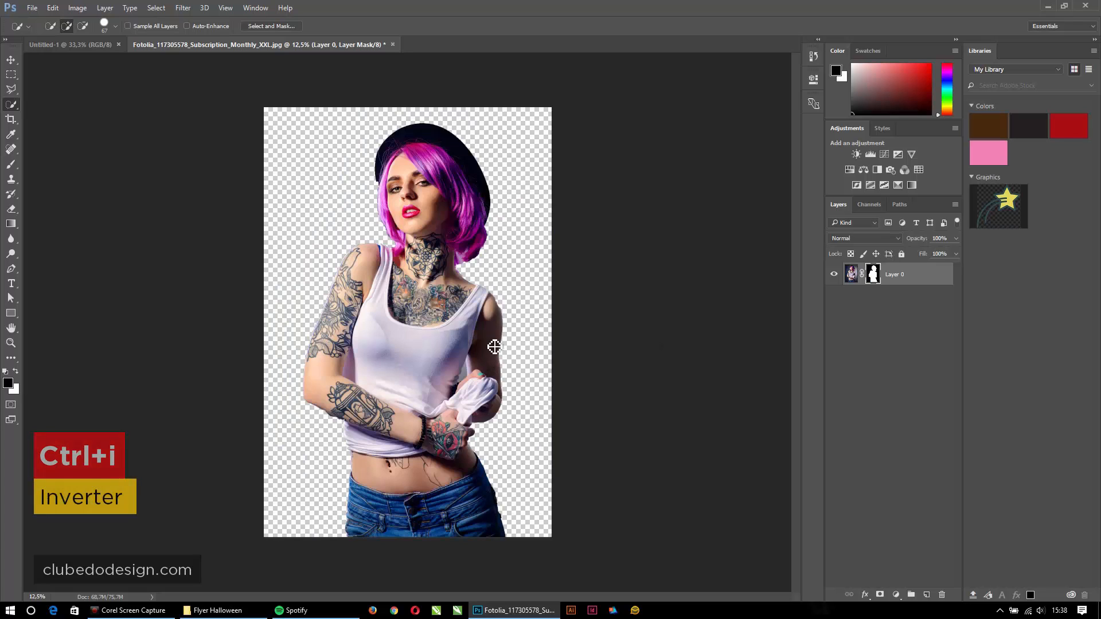
# Step: Add a new layer beneath the woman's layer and fill it with black
pyautogui.click(926, 594)
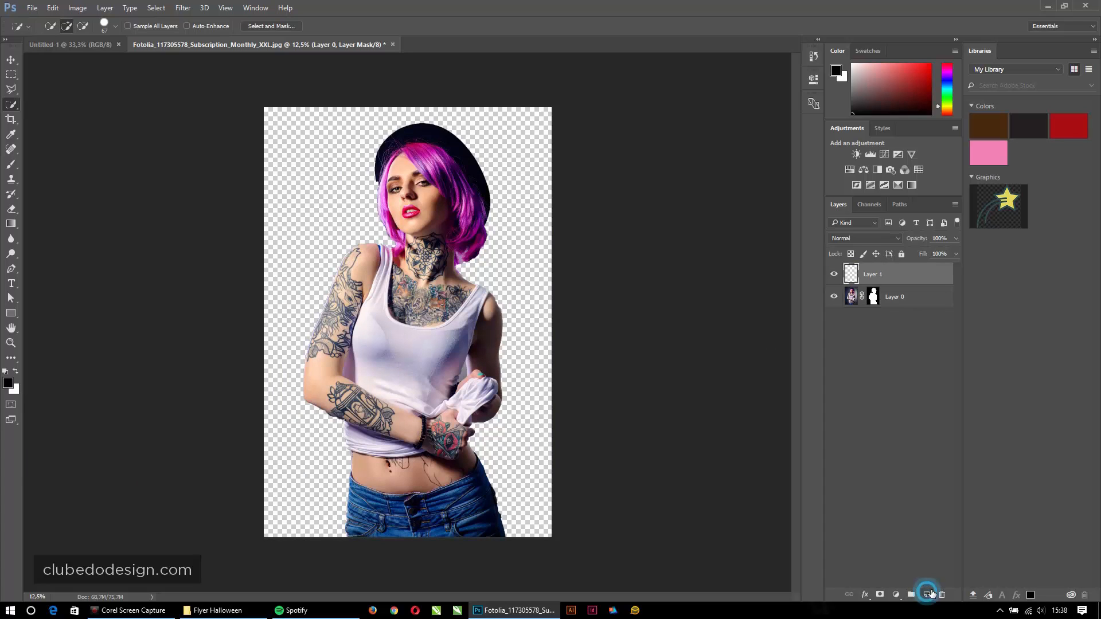
pyautogui.moveTo(920, 274); pyautogui.dragTo(918, 309)
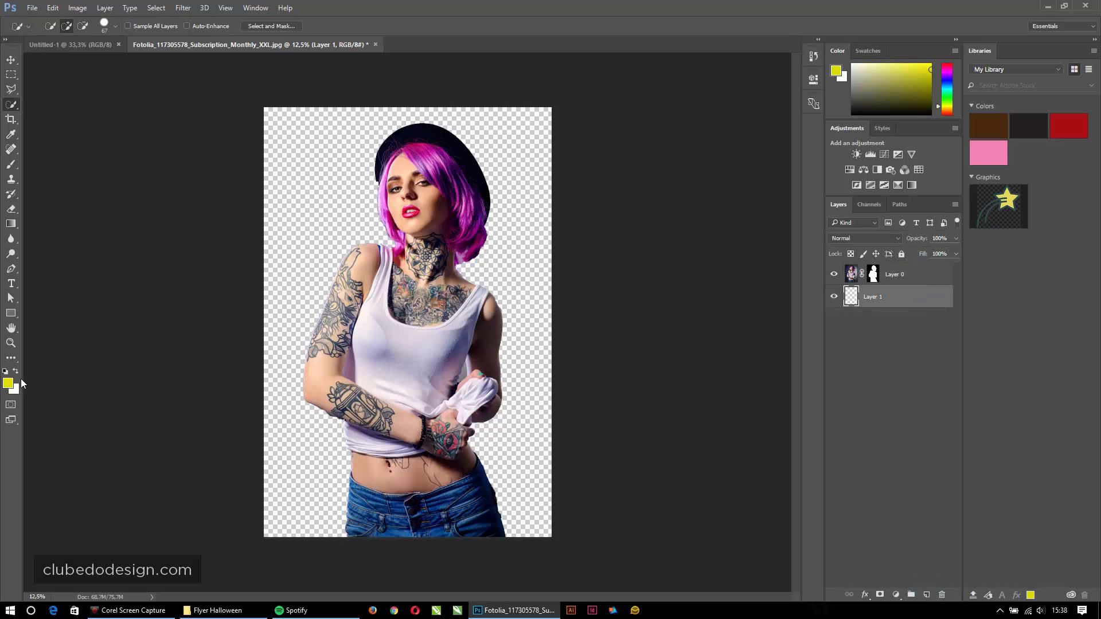
pyautogui.press('d')
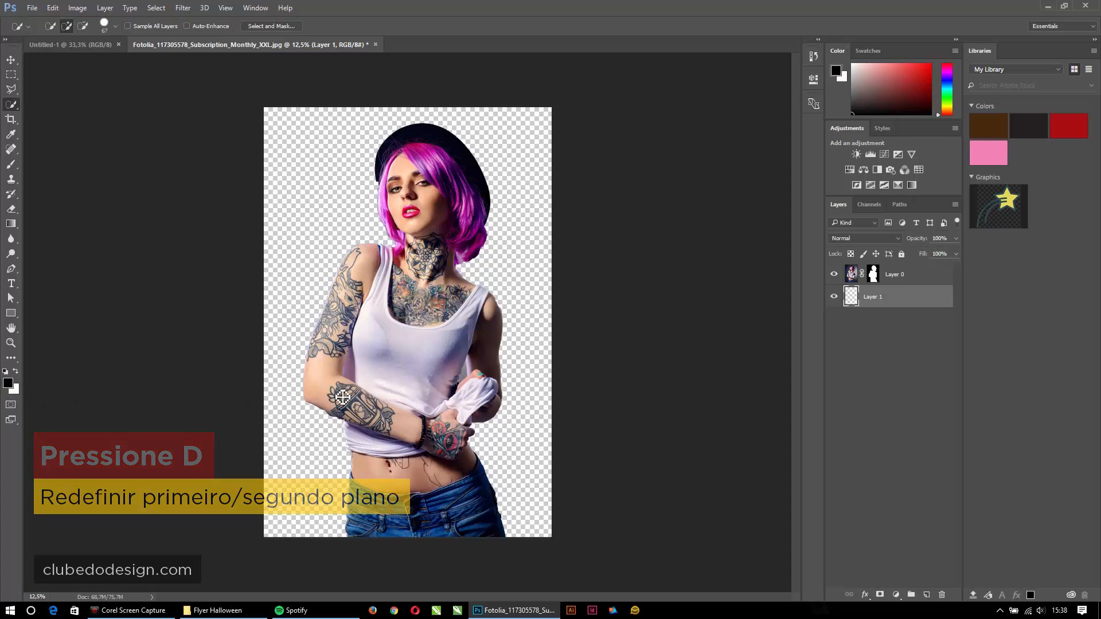
pyautogui.hotkey('alt', 'BackSpace')
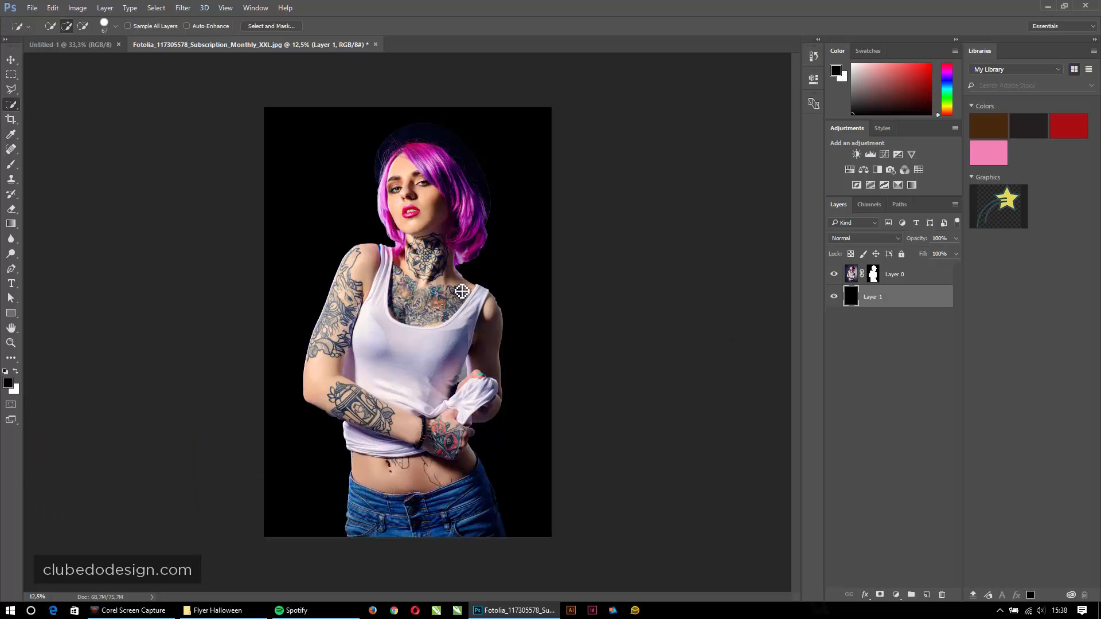
# Step: Activate the mask of the woman's layer and the Brush tool for retouching the shoulder edge
pyautogui.scroll(6, 468, 279)
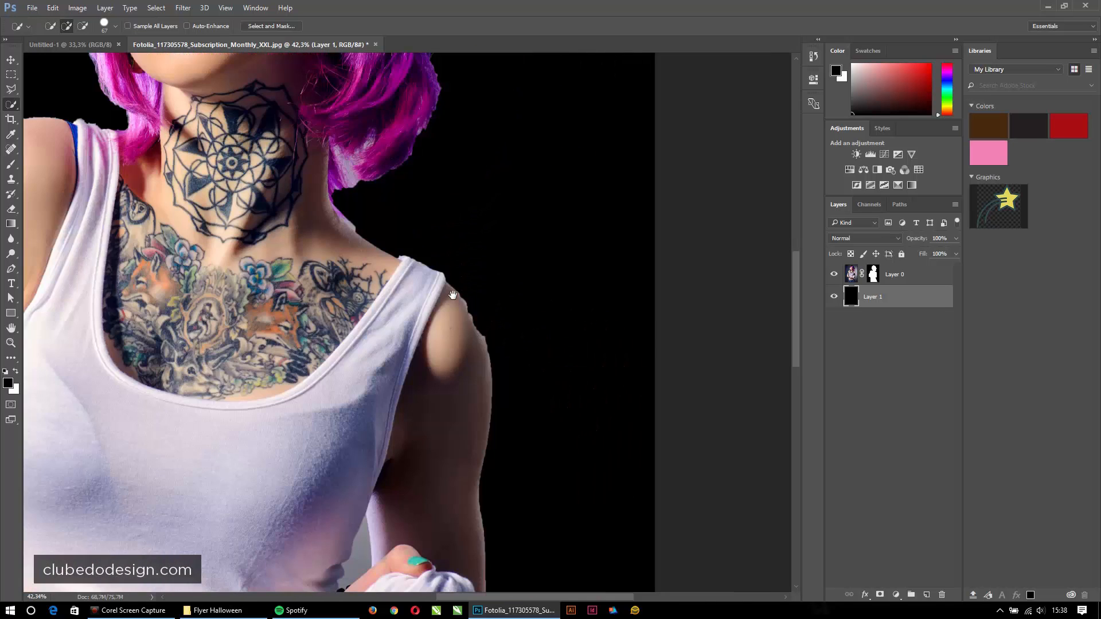
pyautogui.scroll(2, 473, 333)
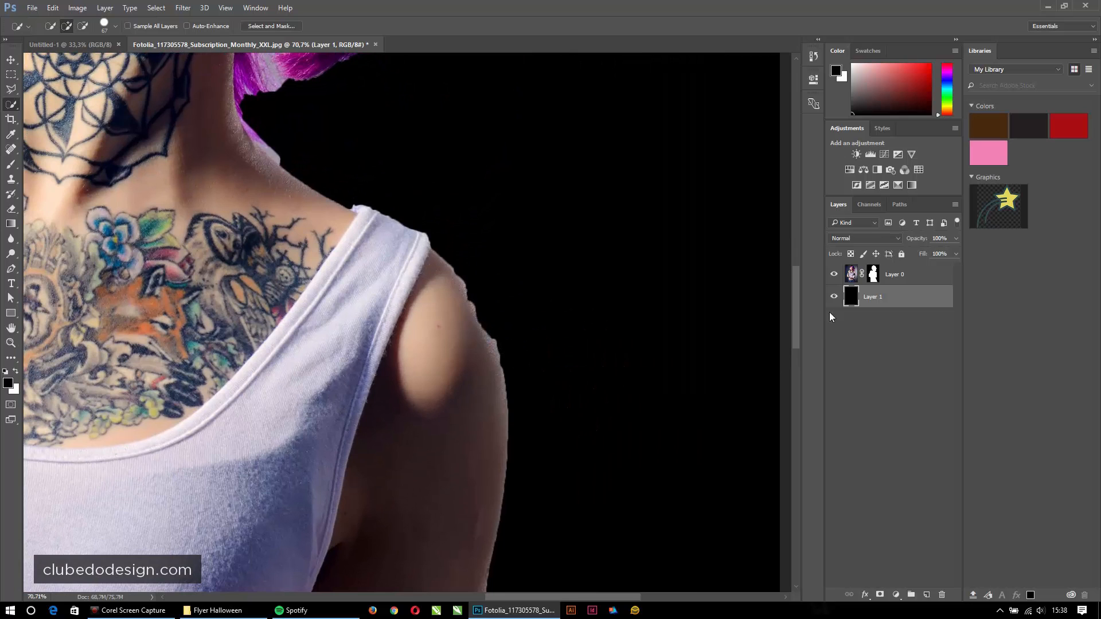
pyautogui.click(872, 274)
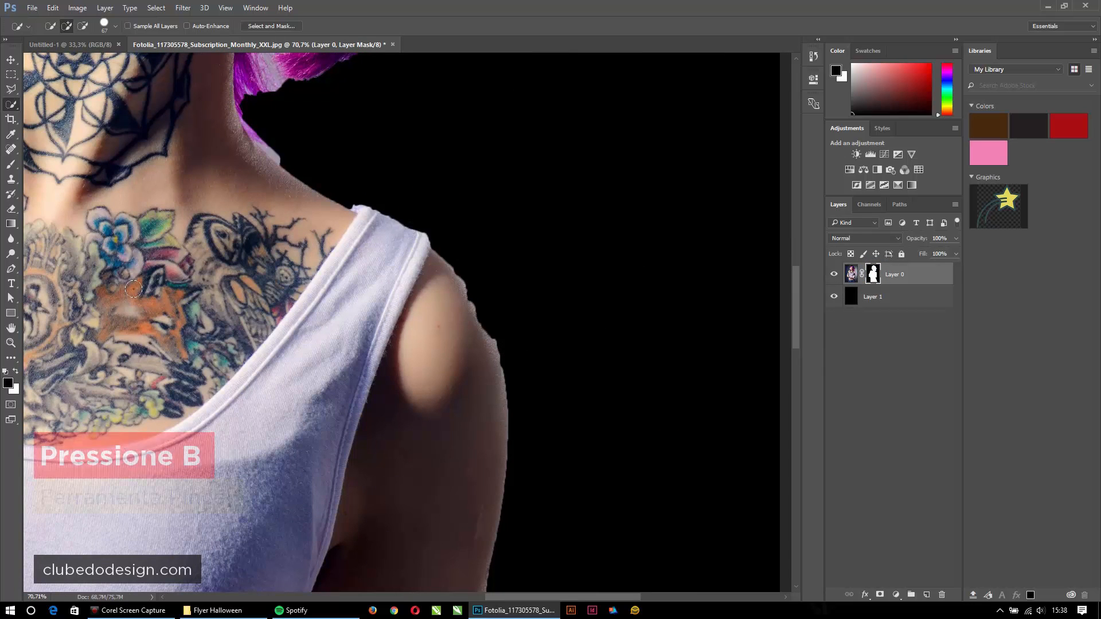
pyautogui.press('b')
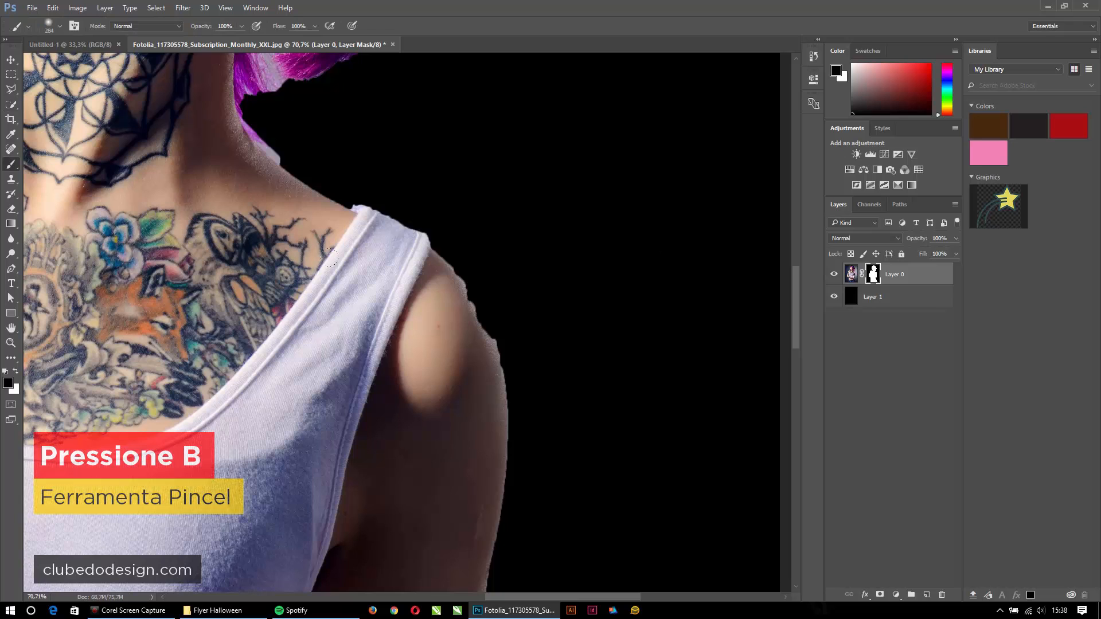
# Step: Try painting black and white over the shoulder on the layer mask, and undo the strokes
pyautogui.moveTo(391, 310)
pyautogui.mouseDown()
pyautogui.moveTo(422, 309)
pyautogui.moveTo(428, 321)
pyautogui.moveTo(402, 277)
pyautogui.moveTo(430, 333)
pyautogui.mouseUp()
pyautogui.hotkey('ctrl', 'z')
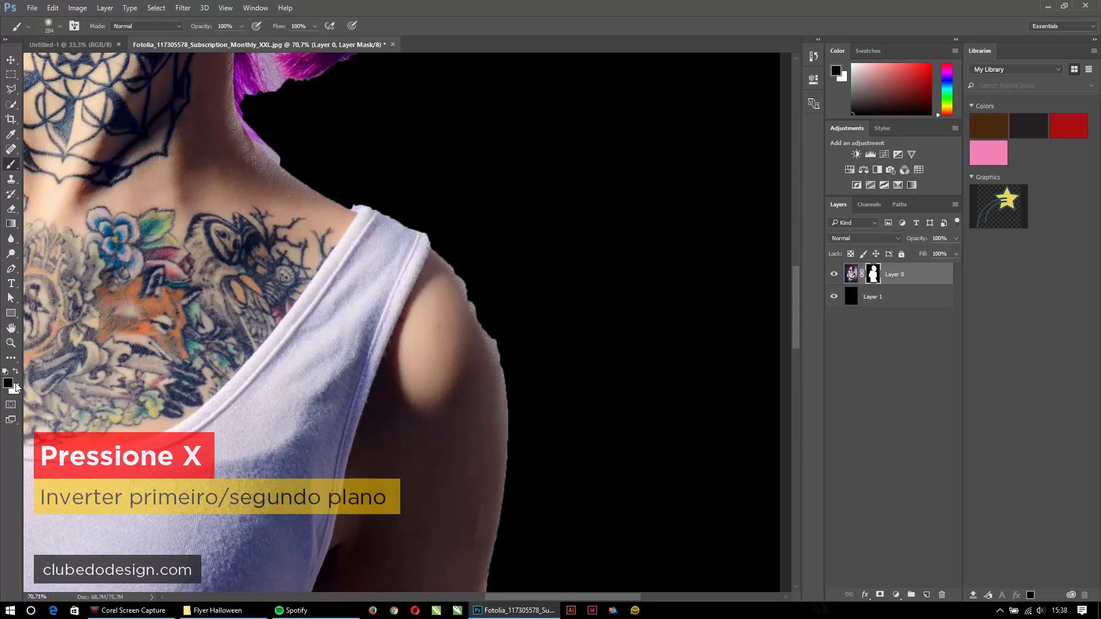
pyautogui.press('x')
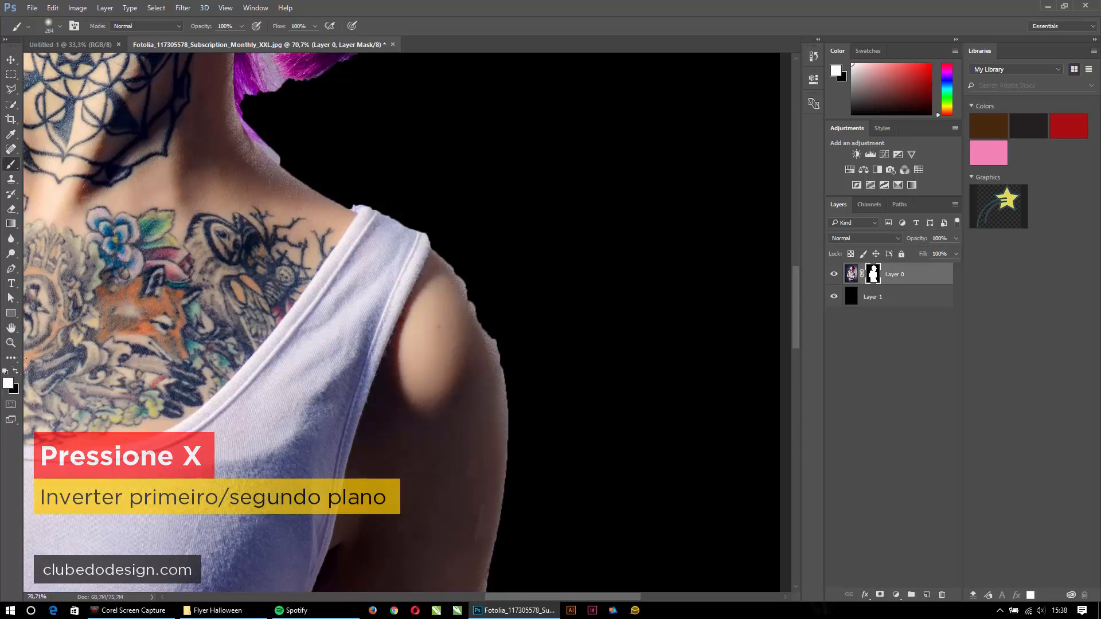
pyautogui.click(460, 308)
pyautogui.moveTo(460, 307)
pyautogui.mouseDown()
pyautogui.moveTo(486, 309)
pyautogui.moveTo(494, 331)
pyautogui.mouseUp()
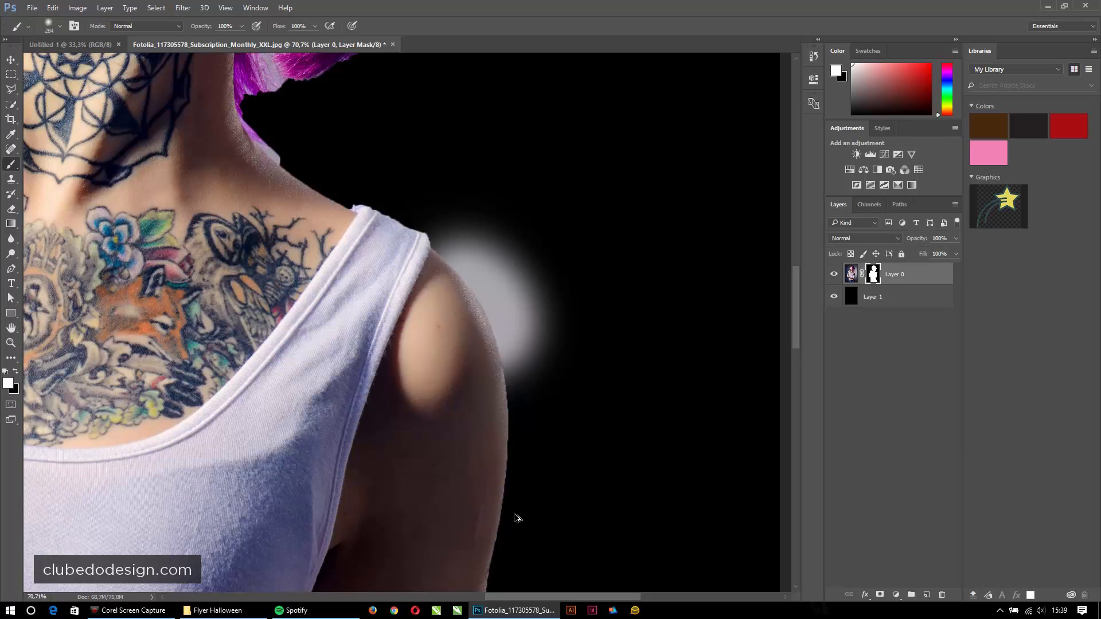
pyautogui.hotkey('ctrl', 'alt', 'z')
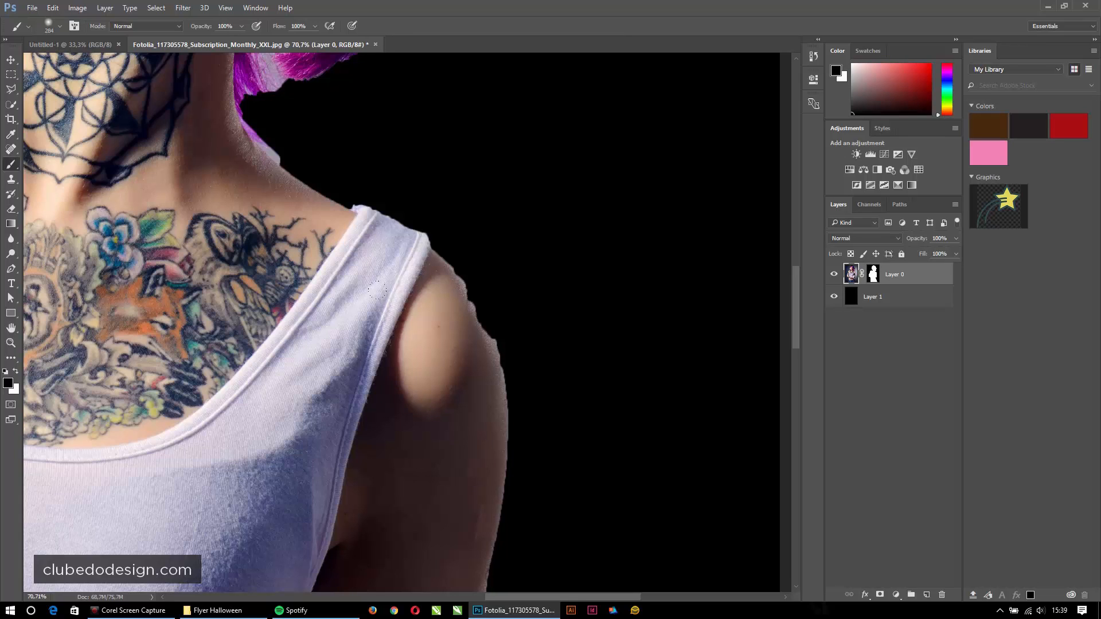
# Step: Resize the brush to about 127 px and make its edge harder
pyautogui.click(400, 288)
pyautogui.moveTo(392, 280)
pyautogui.mouseDown()
pyautogui.moveTo(309, 281)
pyautogui.moveTo(405, 280)
pyautogui.mouseUp()
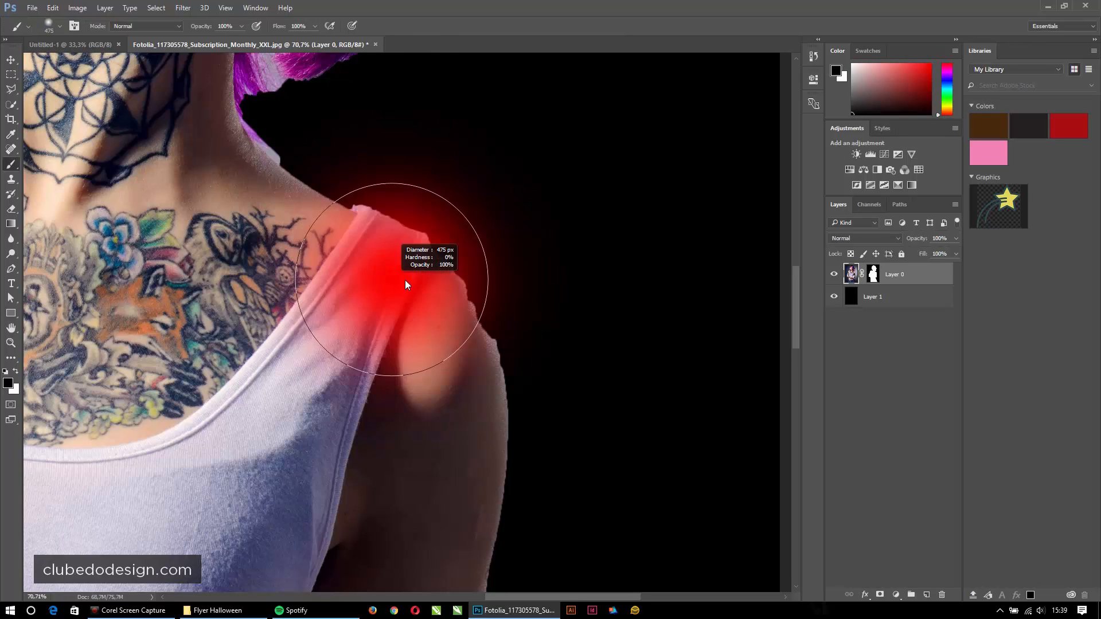
pyautogui.moveTo(392, 112); pyautogui.dragTo(392, 113)
pyautogui.moveTo(464, 372)
pyautogui.mouseDown()
pyautogui.moveTo(316, 374)
pyautogui.moveTo(319, 437)
pyautogui.mouseUp()
pyautogui.moveTo(366, 275)
pyautogui.mouseDown()
pyautogui.moveTo(487, 263)
pyautogui.moveTo(386, 254)
pyautogui.moveTo(414, 263)
pyautogui.moveTo(404, 131)
pyautogui.moveTo(405, 331)
pyautogui.mouseUp()
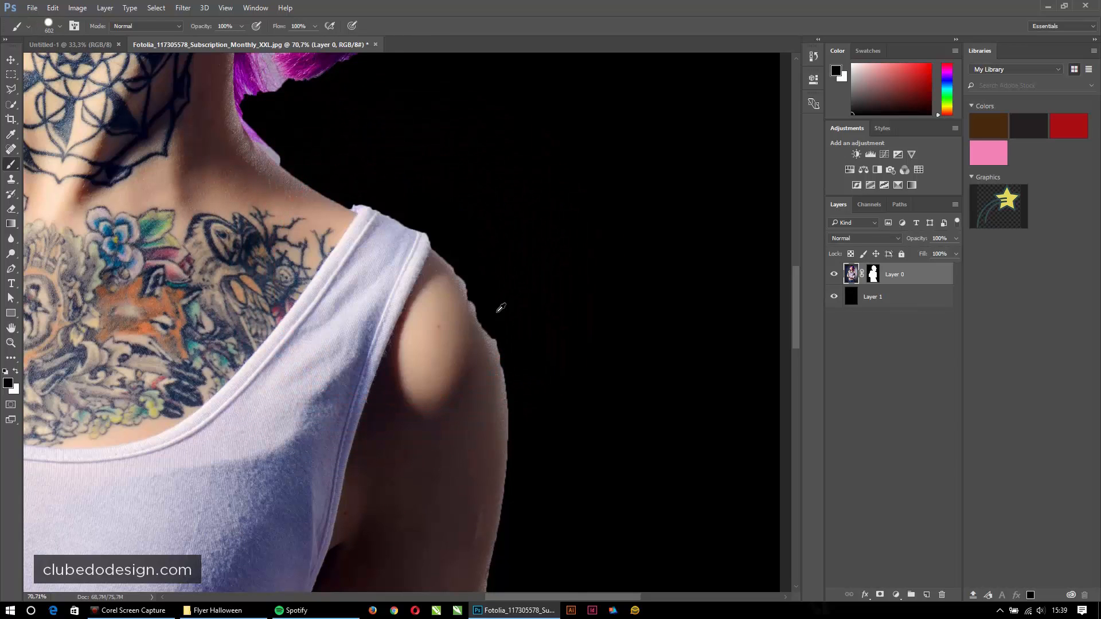
pyautogui.moveTo(496, 311); pyautogui.dragTo(384, 322)
# Step: Restore the missing shoulder and arm edge by painting white on the woman's layer mask
pyautogui.press('x')
pyautogui.click(419, 282)
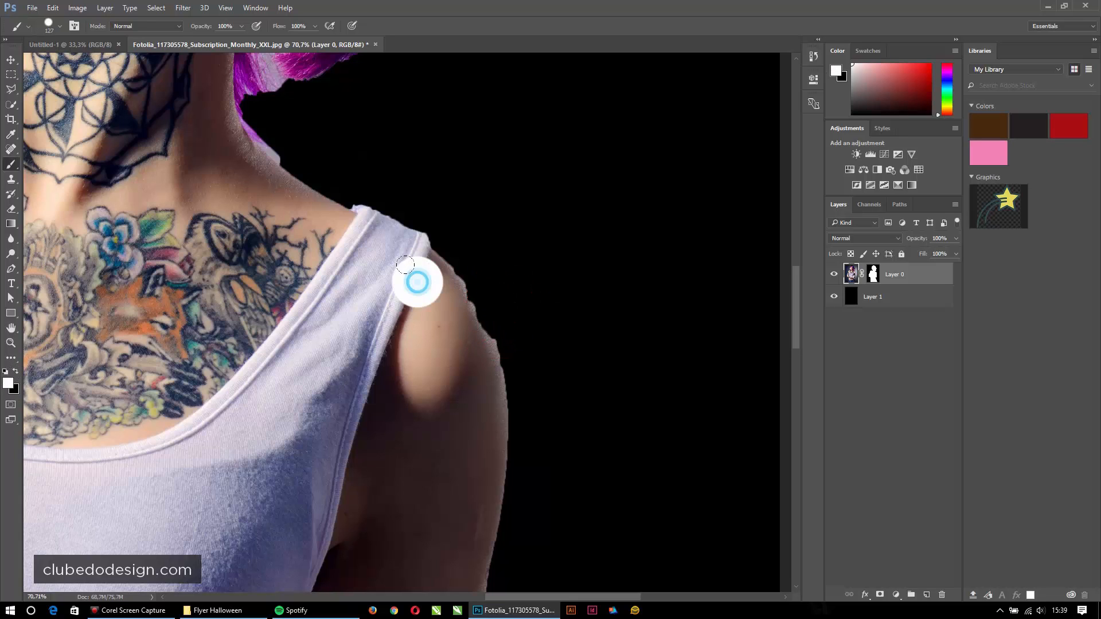
pyautogui.hotkey('ctrl', 'z')
pyautogui.click(873, 275)
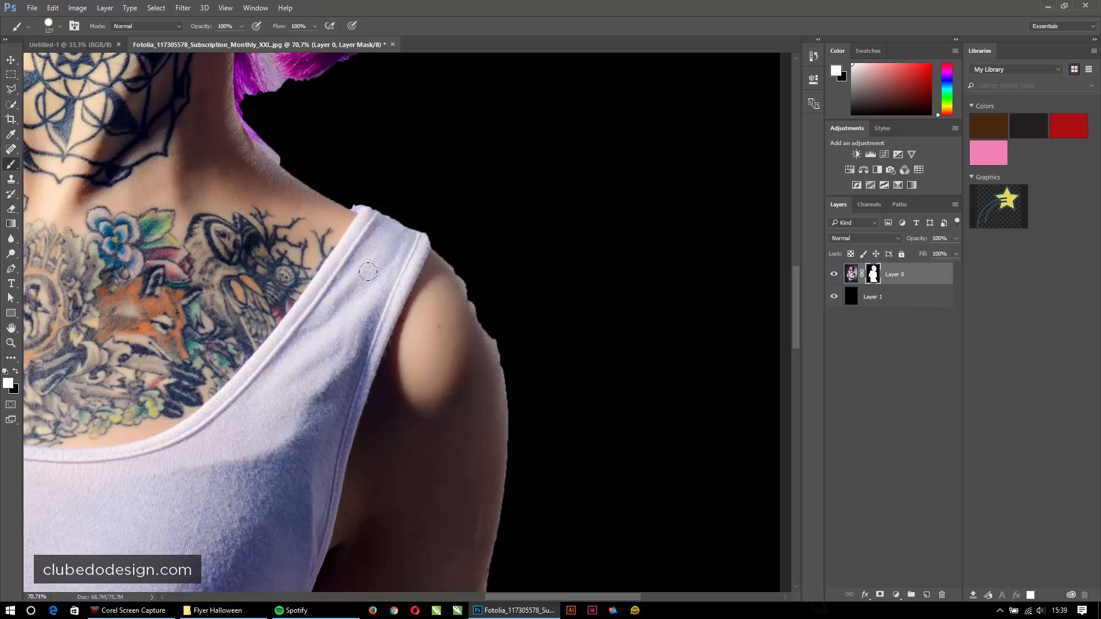
pyautogui.moveTo(397, 273)
pyautogui.mouseDown()
pyautogui.moveTo(440, 291)
pyautogui.moveTo(457, 349)
pyautogui.moveTo(478, 368)
pyautogui.moveTo(465, 416)
pyautogui.mouseUp()
pyautogui.moveTo(247, 134); pyautogui.dragTo(242, 136)
# Step: Paint black on the layer mask to hide the leftover fringe beside the neck below the hair
pyautogui.moveTo(348, 226); pyautogui.dragTo(399, 366)
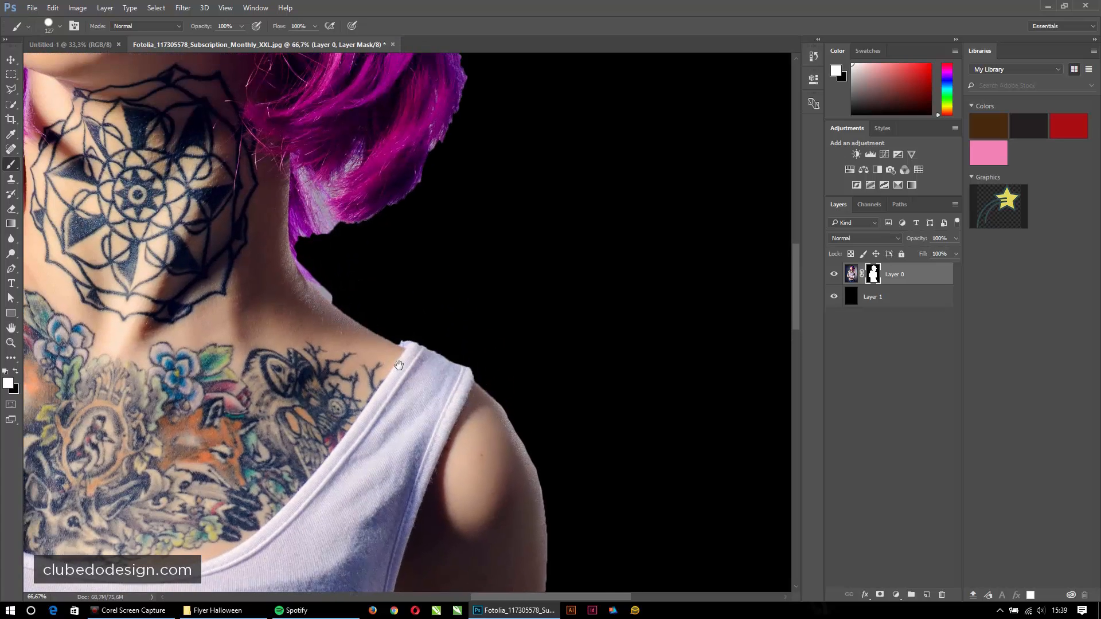
pyautogui.moveTo(357, 259); pyautogui.dragTo(386, 292)
pyautogui.click(323, 268)
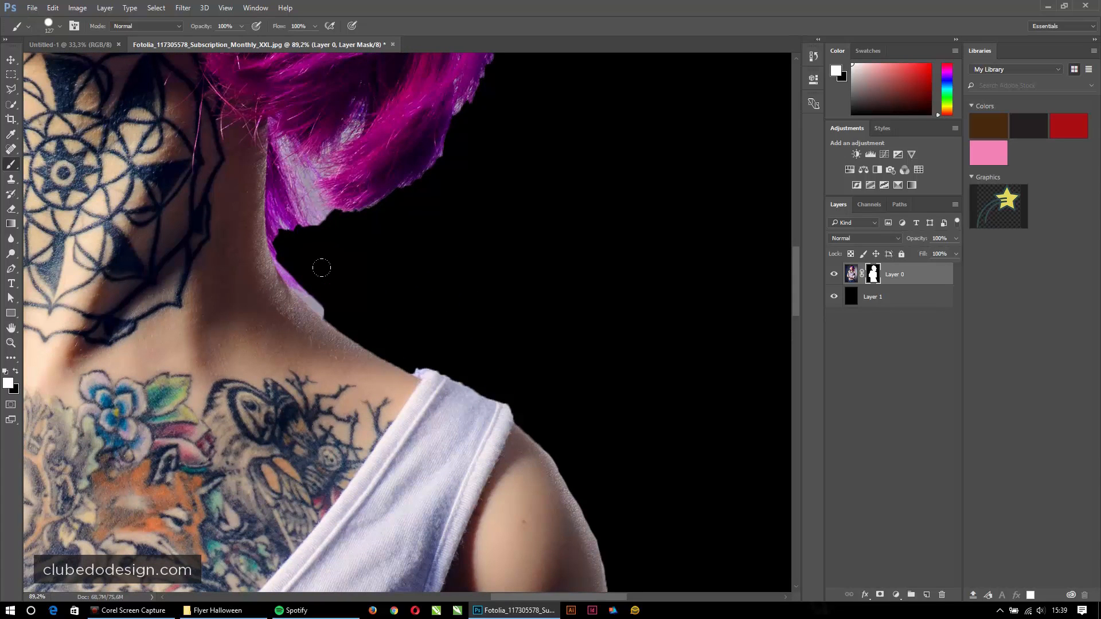
pyautogui.press('x')
pyautogui.moveTo(337, 282)
pyautogui.mouseDown()
pyautogui.moveTo(345, 295)
pyautogui.moveTo(322, 270)
pyautogui.moveTo(331, 282)
pyautogui.mouseUp()
pyautogui.click(339, 288)
pyautogui.moveTo(420, 277); pyautogui.dragTo(326, 245)
# Step: Restore the missing hat brim and hair edge beside the eyebrow by painting white on the woman's layer mask
pyautogui.moveTo(322, 241); pyautogui.dragTo(459, 377)
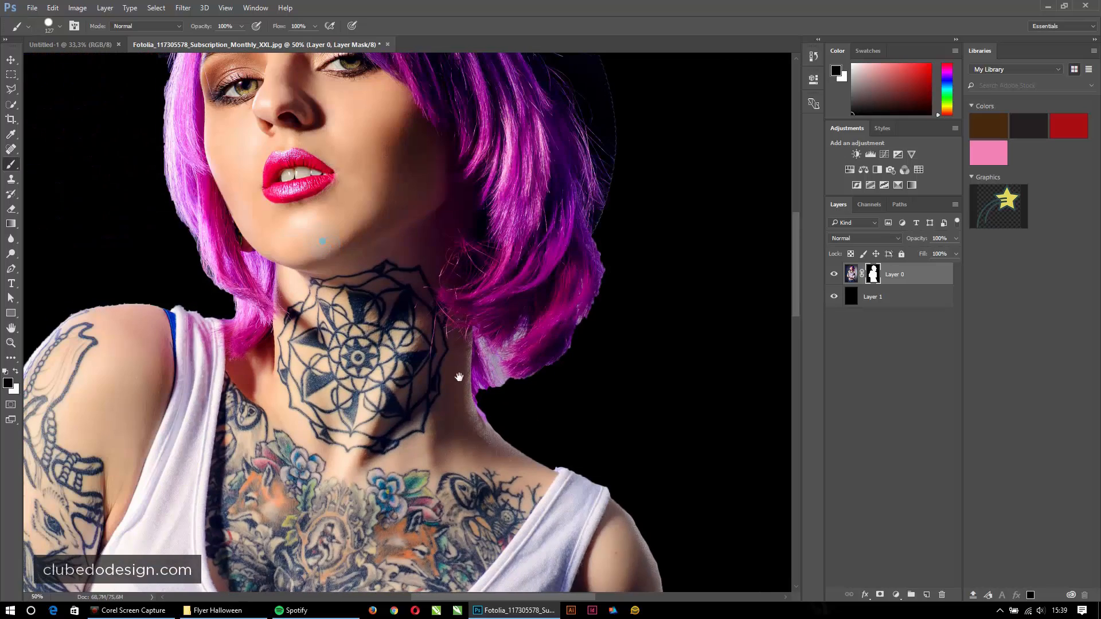
pyautogui.moveTo(327, 141); pyautogui.dragTo(344, 343)
pyautogui.moveTo(300, 232); pyautogui.dragTo(306, 276)
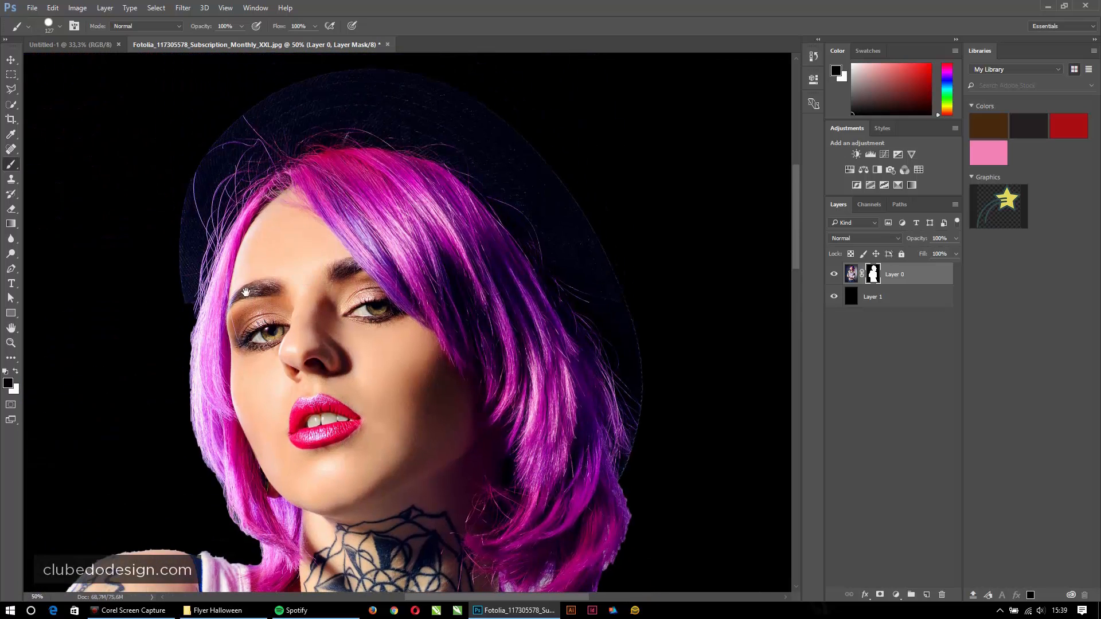
pyautogui.moveTo(246, 292); pyautogui.dragTo(303, 279)
pyautogui.keyDown('ctrl'); pyautogui.click(263, 291); pyautogui.keyUp('ctrl')
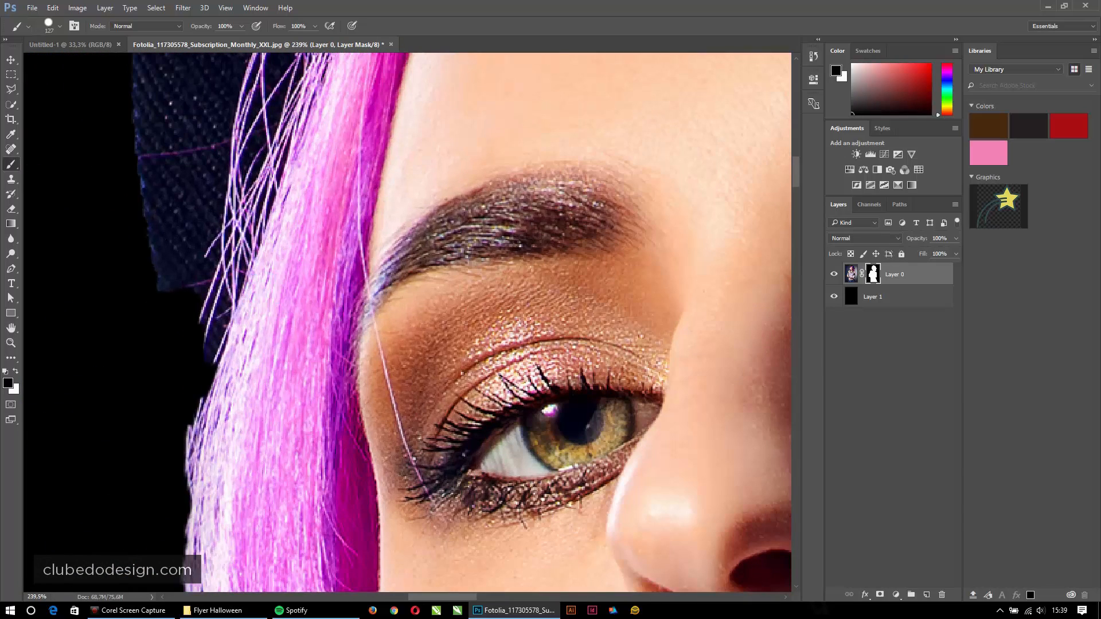
pyautogui.click(247, 280)
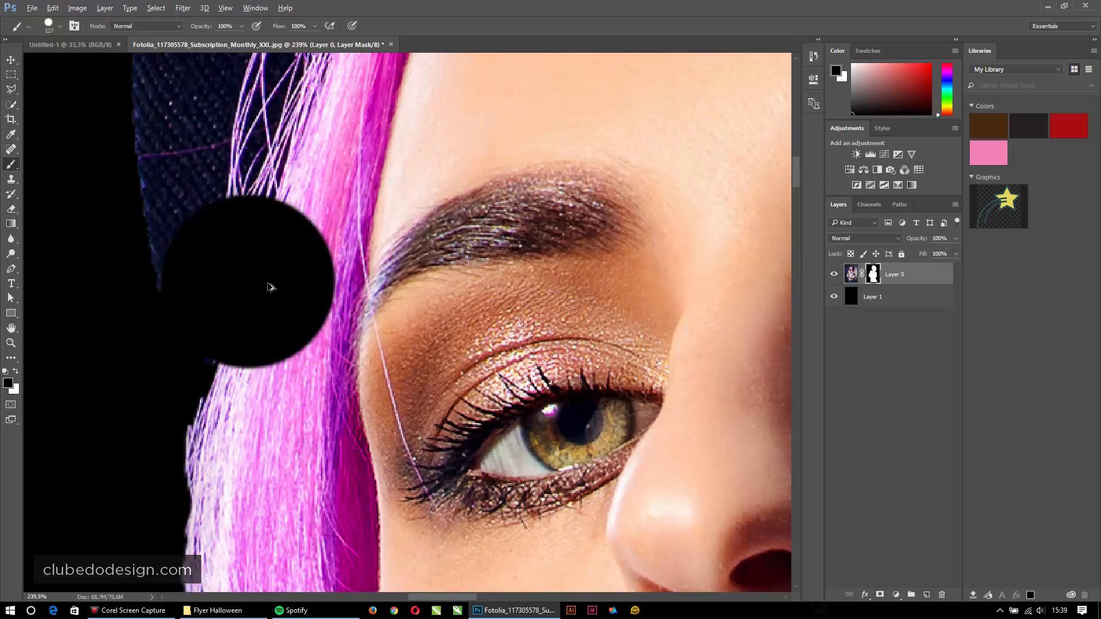
pyautogui.hotkey('ctrl', 'z')
pyautogui.press('x')
pyautogui.moveTo(248, 275); pyautogui.dragTo(258, 404)
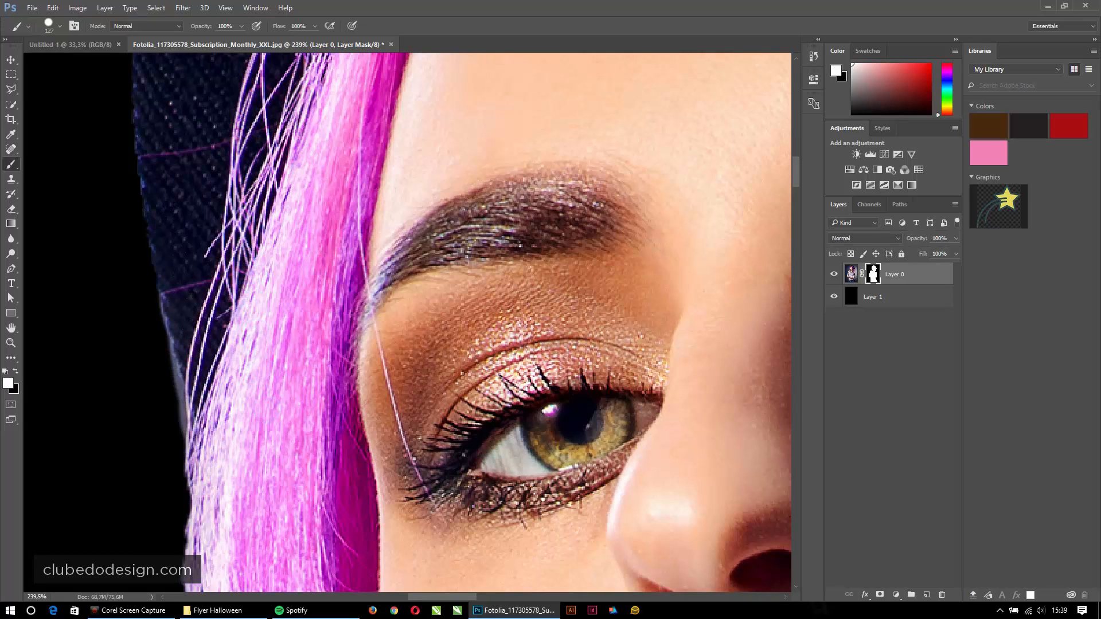
pyautogui.hotkey('ctrl', '0')
pyautogui.moveTo(489, 394); pyautogui.dragTo(587, 508)
pyautogui.moveTo(373, 235); pyautogui.dragTo(403, 270)
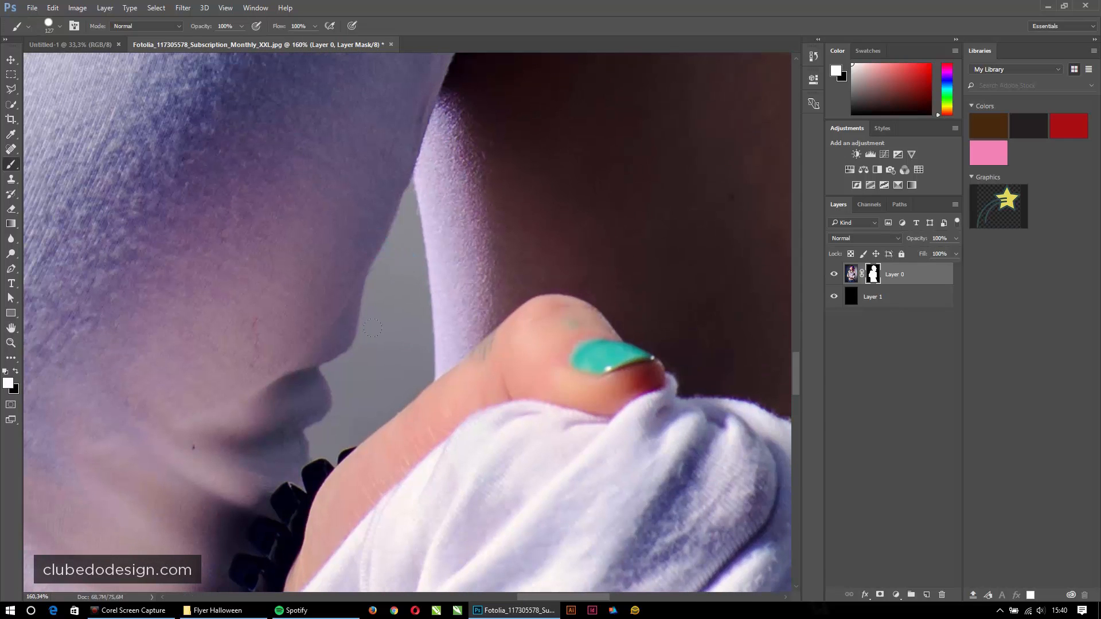
pyautogui.press('p')
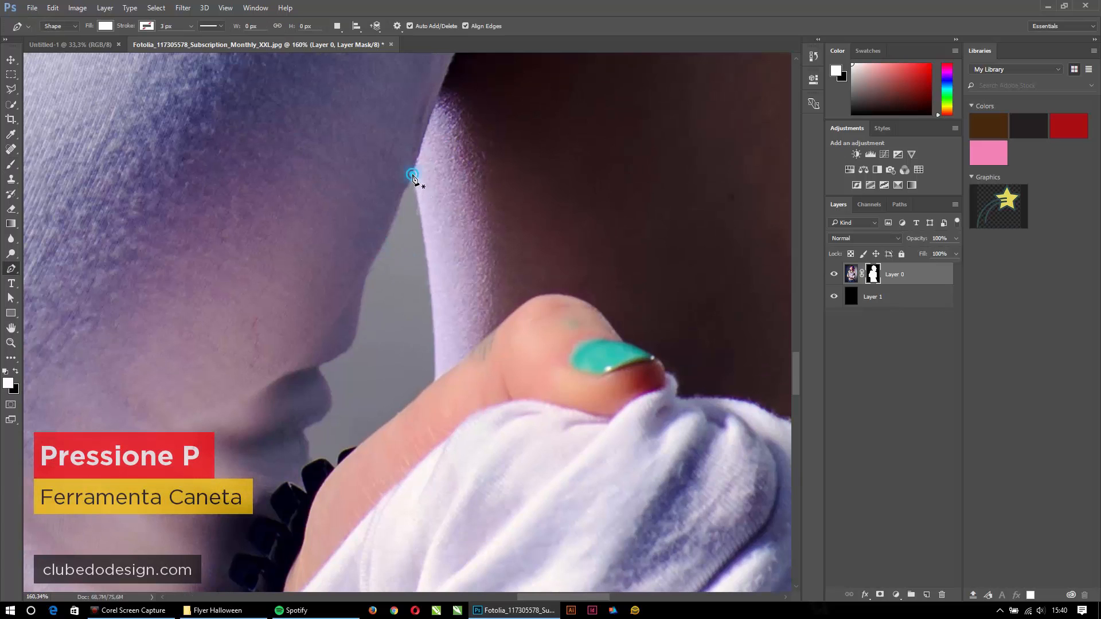
pyautogui.click(413, 175)
pyautogui.click(439, 327)
pyautogui.click(434, 383)
pyautogui.click(428, 438)
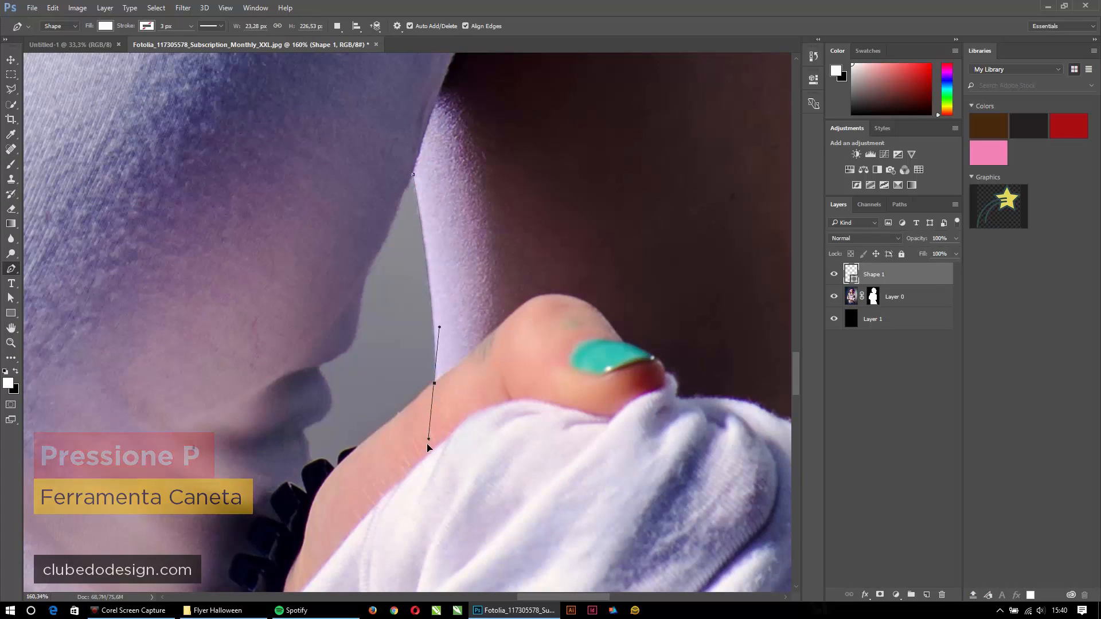
pyautogui.moveTo(427, 445); pyautogui.dragTo(410, 406)
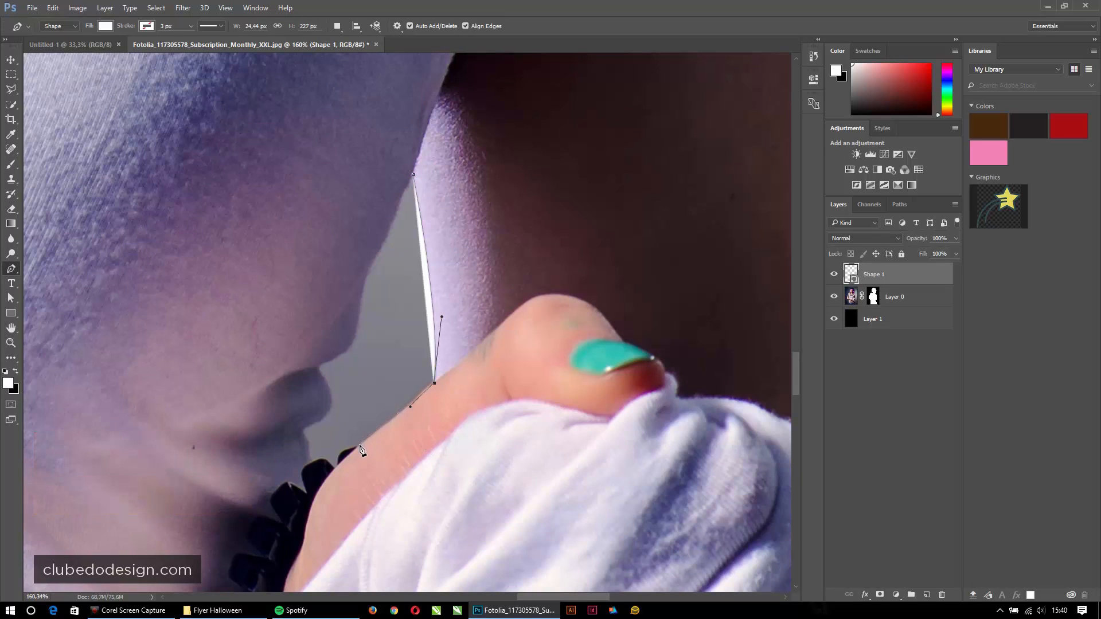
pyautogui.moveTo(359, 445); pyautogui.dragTo(342, 455)
pyautogui.click(342, 453)
pyautogui.click(339, 462)
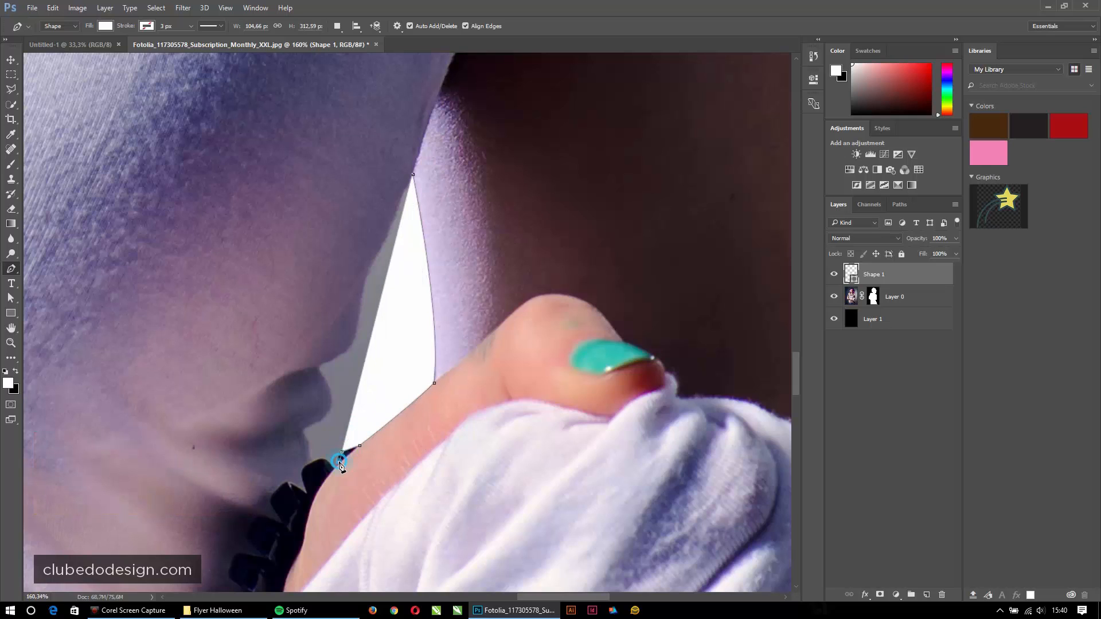
pyautogui.press('Delete')
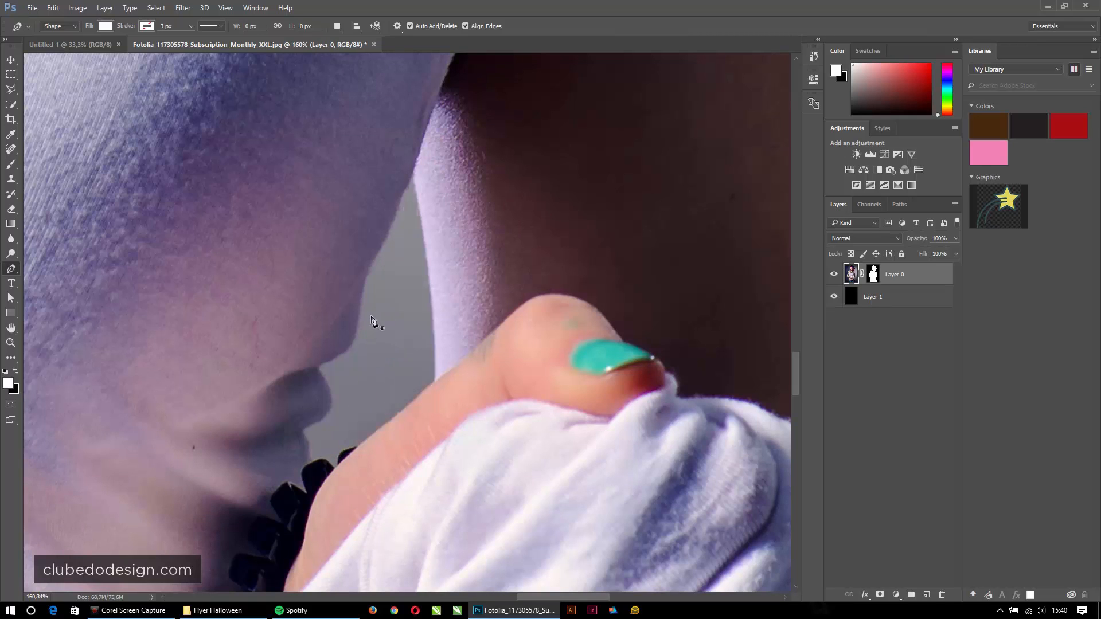
# Step: Set the Pen tool to Path mode and trace the gap between arm and torso along the arm and thumb to the bracelet
pyautogui.click(57, 27)
pyautogui.click(57, 42)
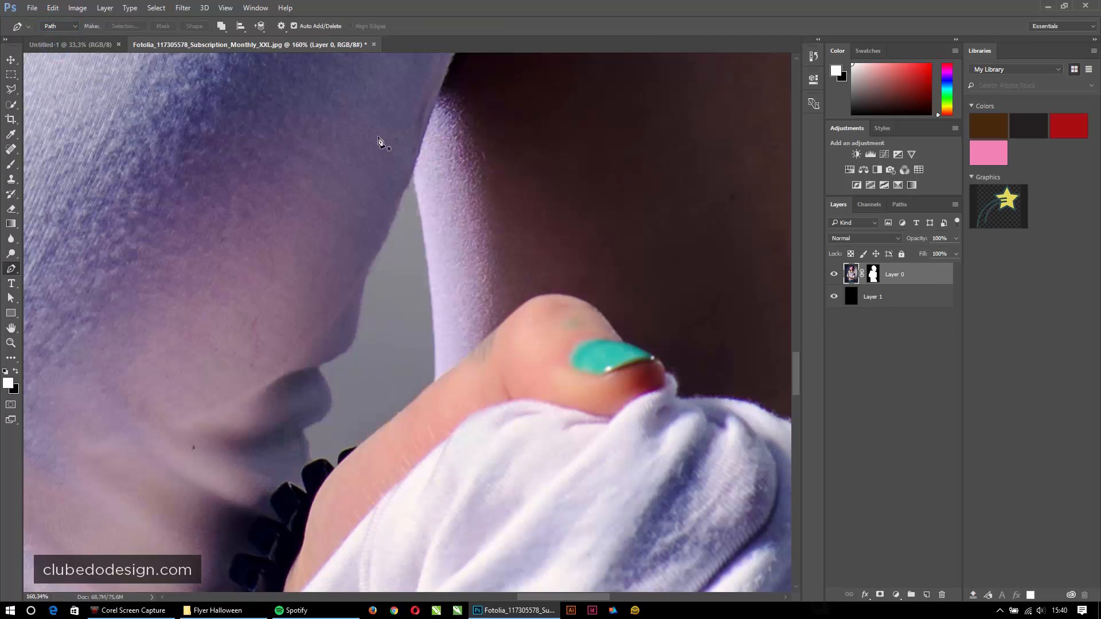
pyautogui.click(413, 175)
pyautogui.click(440, 331)
pyautogui.click(434, 382)
pyautogui.click(428, 431)
pyautogui.keyDown('alt'); pyautogui.click(434, 381); pyautogui.keyUp('alt')
pyautogui.click(368, 434)
pyautogui.click(347, 450)
pyautogui.click(343, 452)
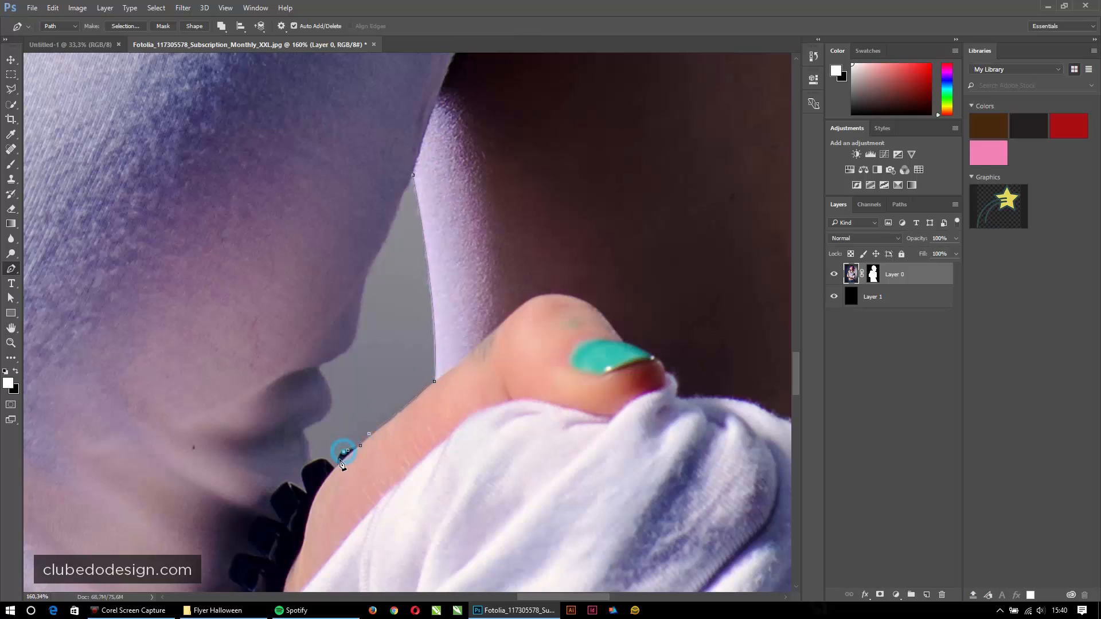
# Step: Continue the path around the bracelet beads and up to the first fold of the shirt
pyautogui.click(338, 460)
pyautogui.click(337, 469)
pyautogui.click(332, 467)
pyautogui.click(325, 463)
pyautogui.click(314, 460)
pyautogui.click(312, 456)
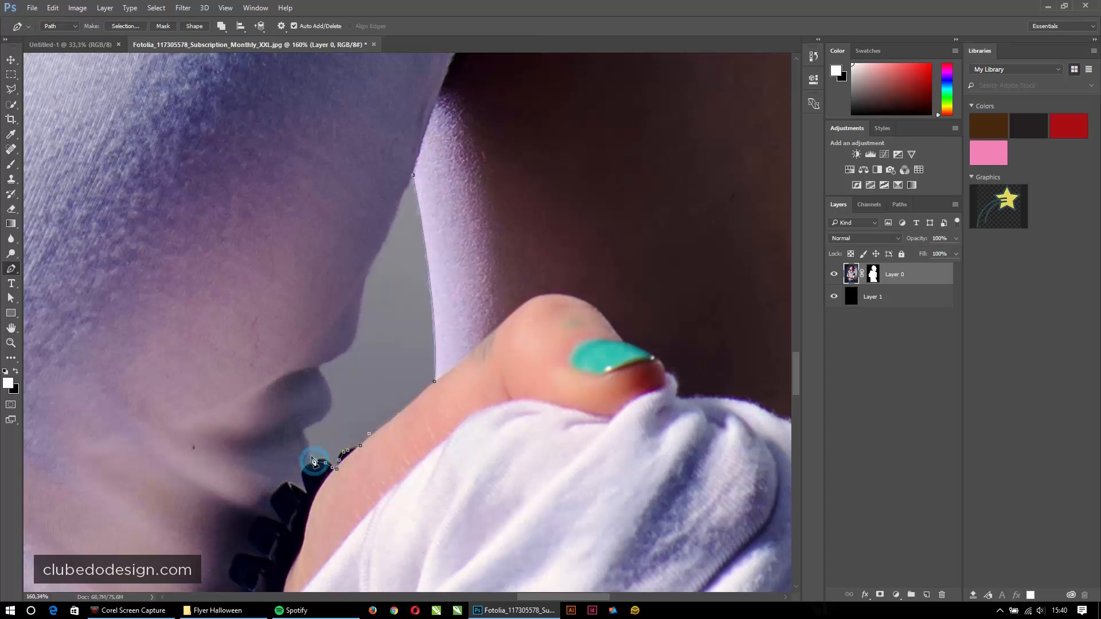
pyautogui.click(311, 446)
pyautogui.click(305, 436)
pyautogui.click(302, 427)
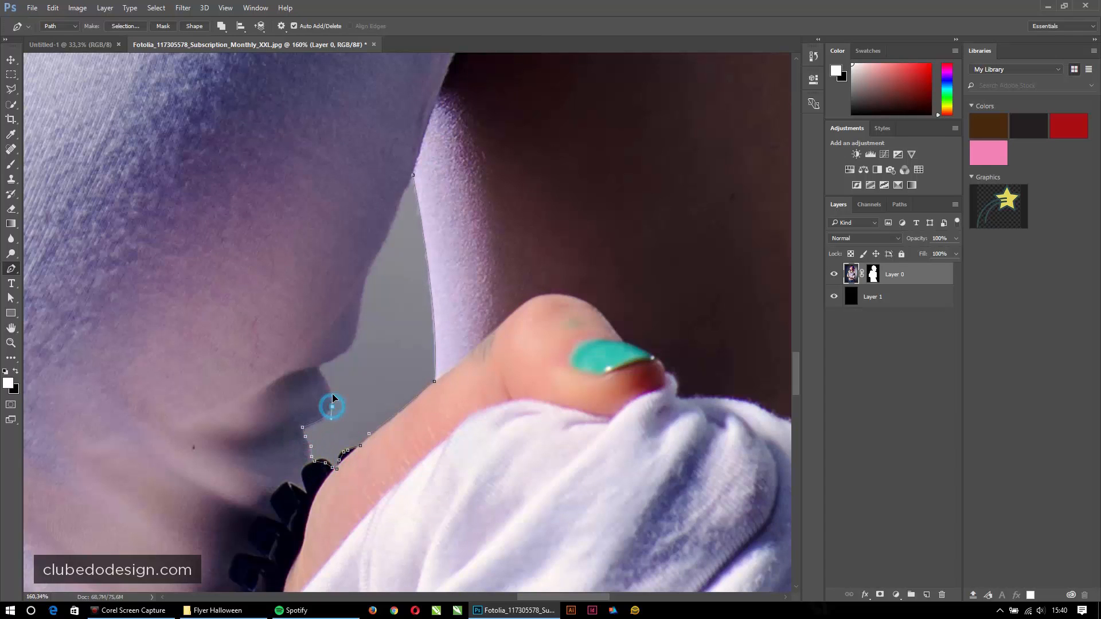
# Step: Trace the shirt's folded edge up to the armpit and close the path around the gap
pyautogui.moveTo(332, 407); pyautogui.dragTo(330, 391)
pyautogui.click(322, 367)
pyautogui.click(332, 362)
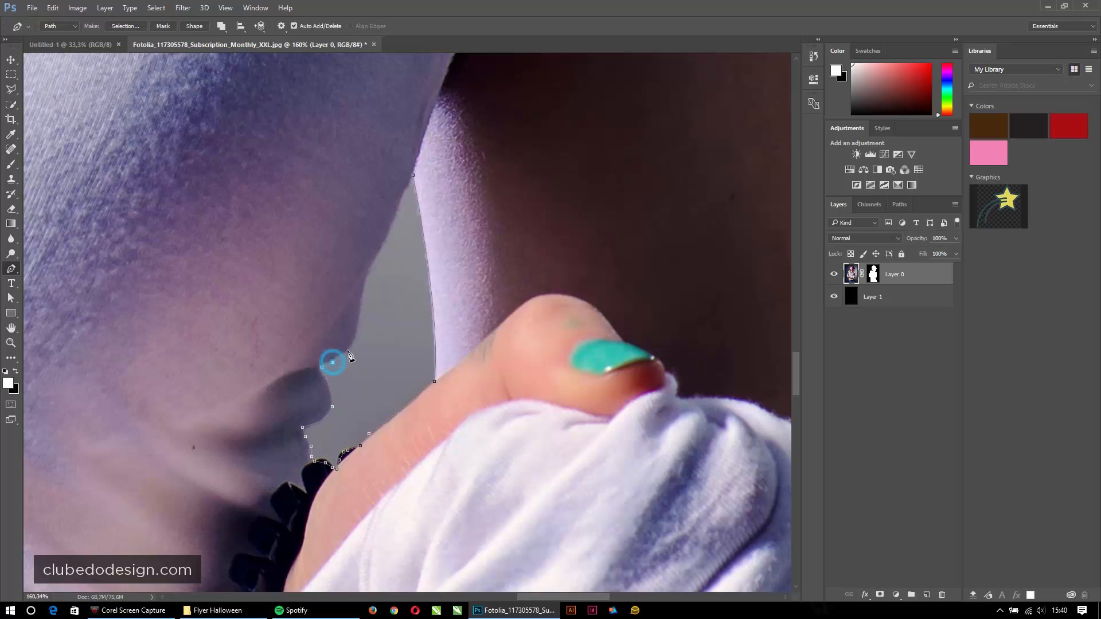
pyautogui.moveTo(364, 276); pyautogui.dragTo(370, 196)
pyautogui.moveTo(367, 233); pyautogui.dragTo(377, 251)
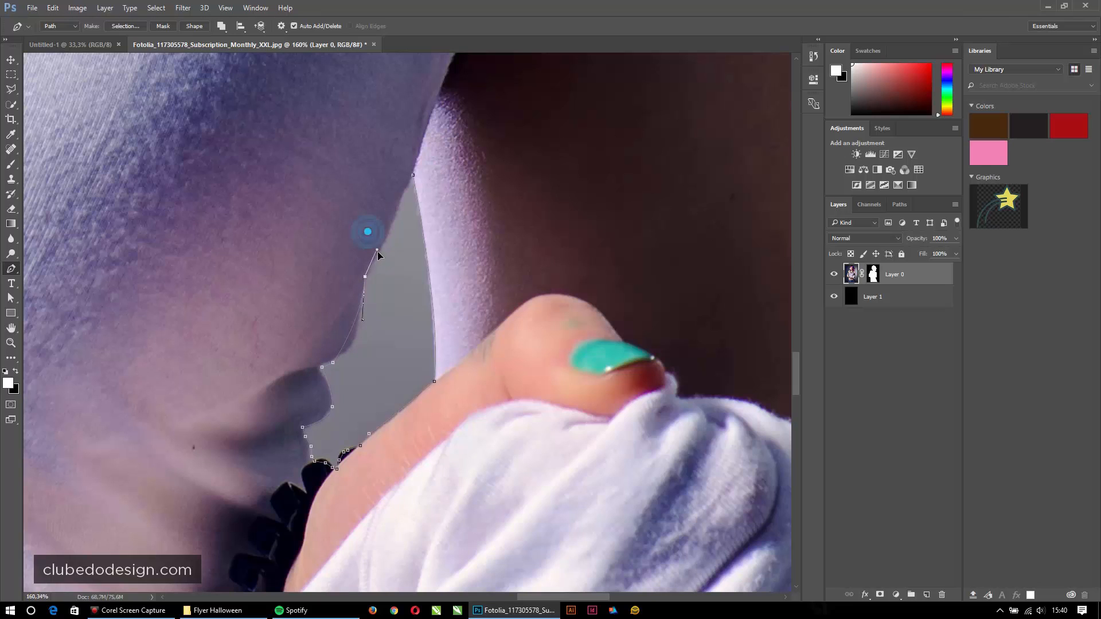
pyautogui.click(394, 217)
pyautogui.click(399, 202)
pyautogui.click(414, 174)
# Step: Convert the path to a selection and fill it with black on the woman's layer mask to hide the grey gap
pyautogui.hotkey('ctrl', 'Return')
pyautogui.press('Delete')
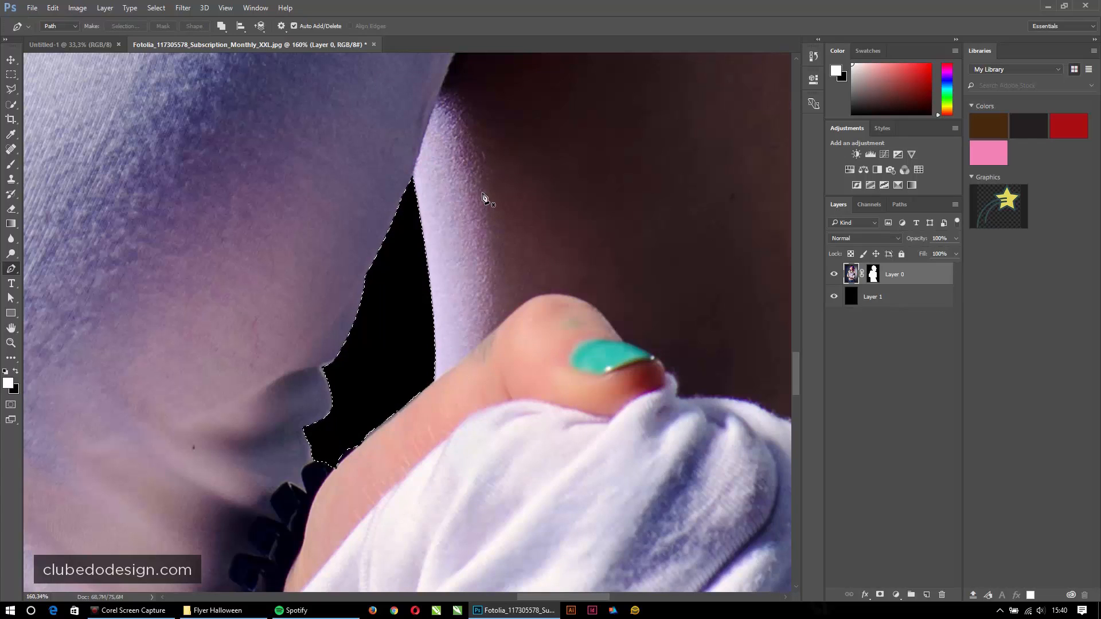
pyautogui.hotkey('ctrl', 'z')
pyautogui.click(868, 276)
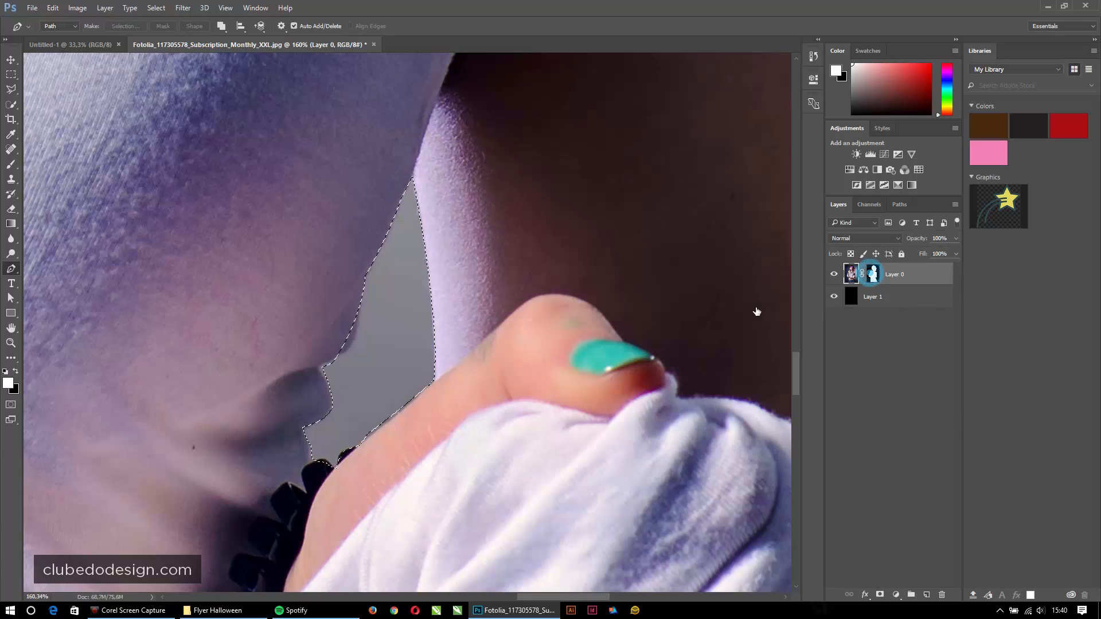
pyautogui.press('Delete')
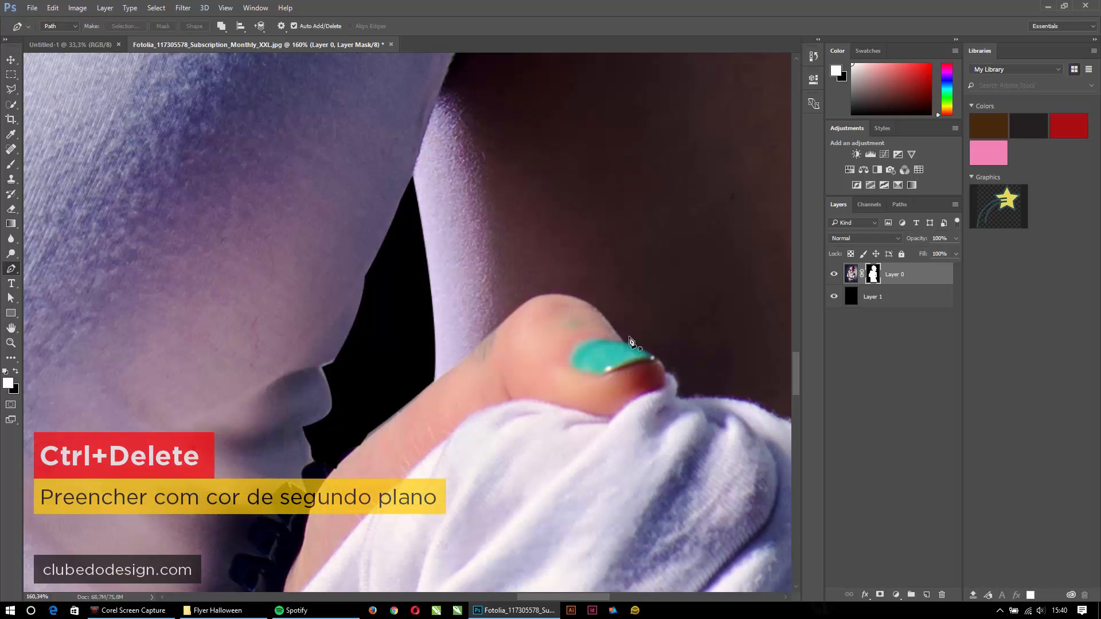
# Step: Start a pen path up through the pale background patch between the neck and the lower hair
pyautogui.hotkey('ctrl', '0')
pyautogui.moveTo(460, 270); pyautogui.dragTo(484, 265)
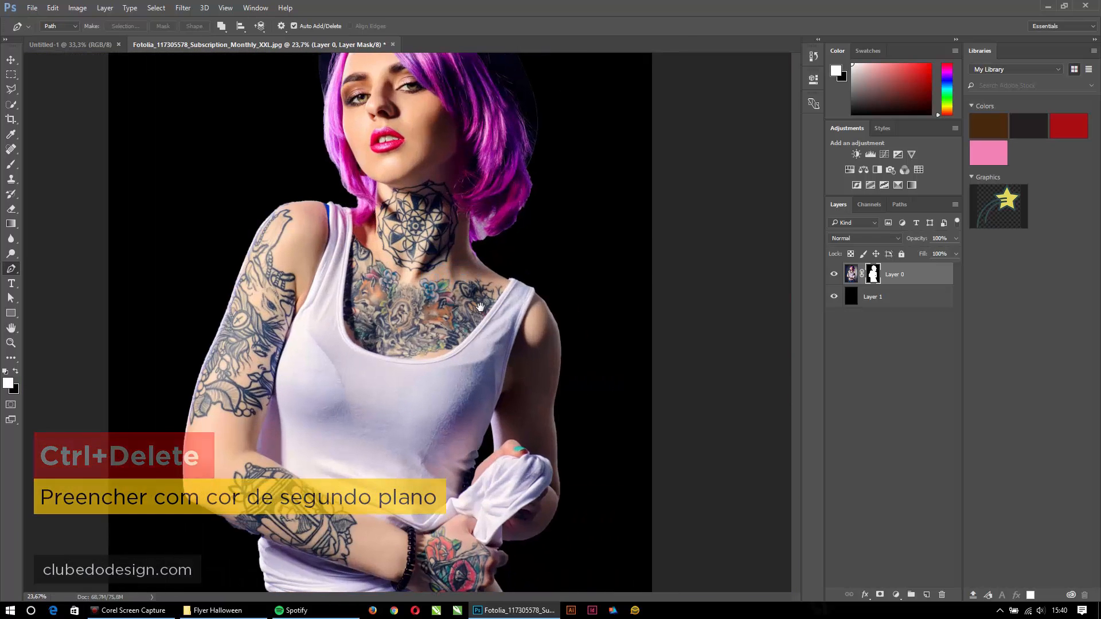
pyautogui.moveTo(491, 179); pyautogui.dragTo(519, 336)
pyautogui.moveTo(425, 181); pyautogui.dragTo(468, 208)
pyautogui.moveTo(573, 457); pyautogui.dragTo(457, 132)
pyautogui.moveTo(518, 258); pyautogui.dragTo(497, 265)
pyautogui.moveTo(451, 280); pyautogui.dragTo(476, 285)
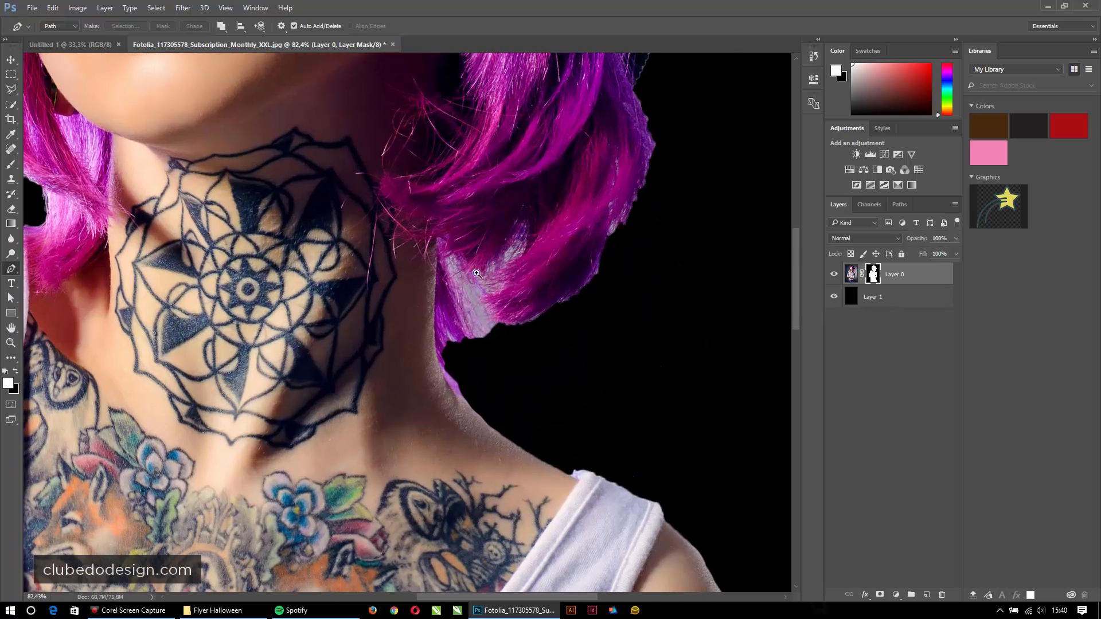
pyautogui.click(475, 336)
pyautogui.click(474, 327)
pyautogui.click(470, 304)
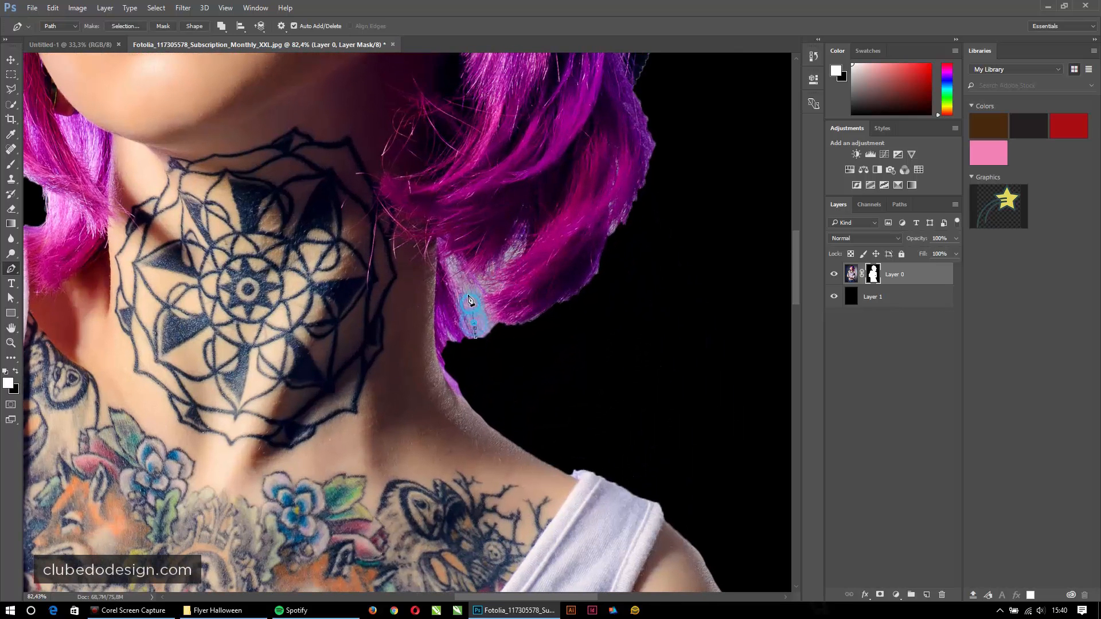
pyautogui.click(467, 293)
pyautogui.click(463, 267)
# Step: Close the path around the pale patch under the hair, convert it to a selection and hide that area on the layer mask
pyautogui.click(490, 317)
pyautogui.click(498, 330)
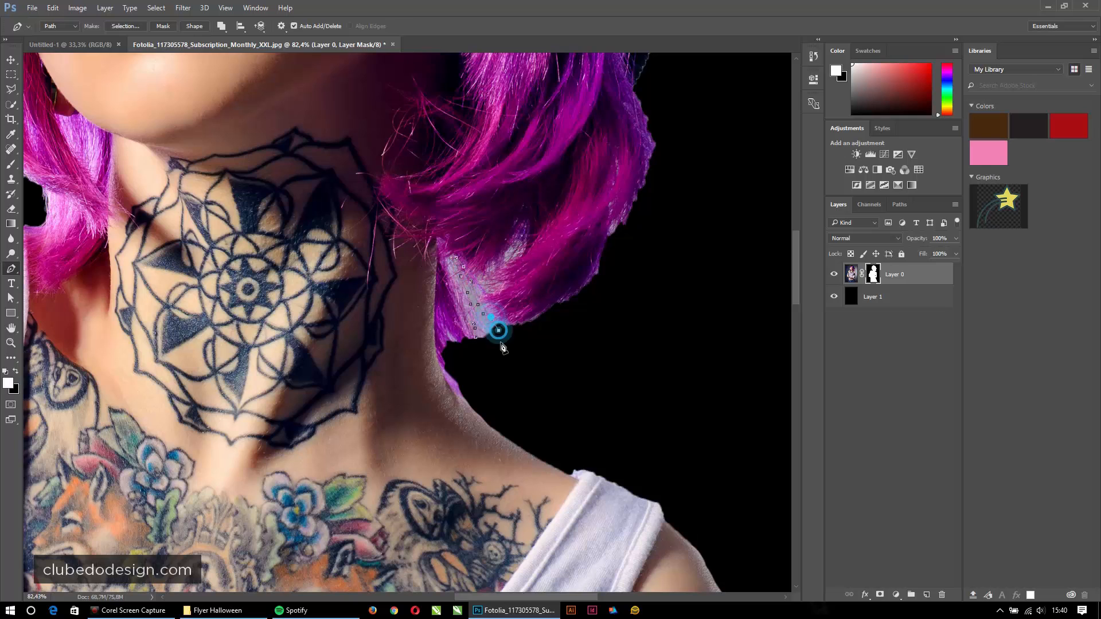
pyautogui.click(501, 343)
pyautogui.click(479, 341)
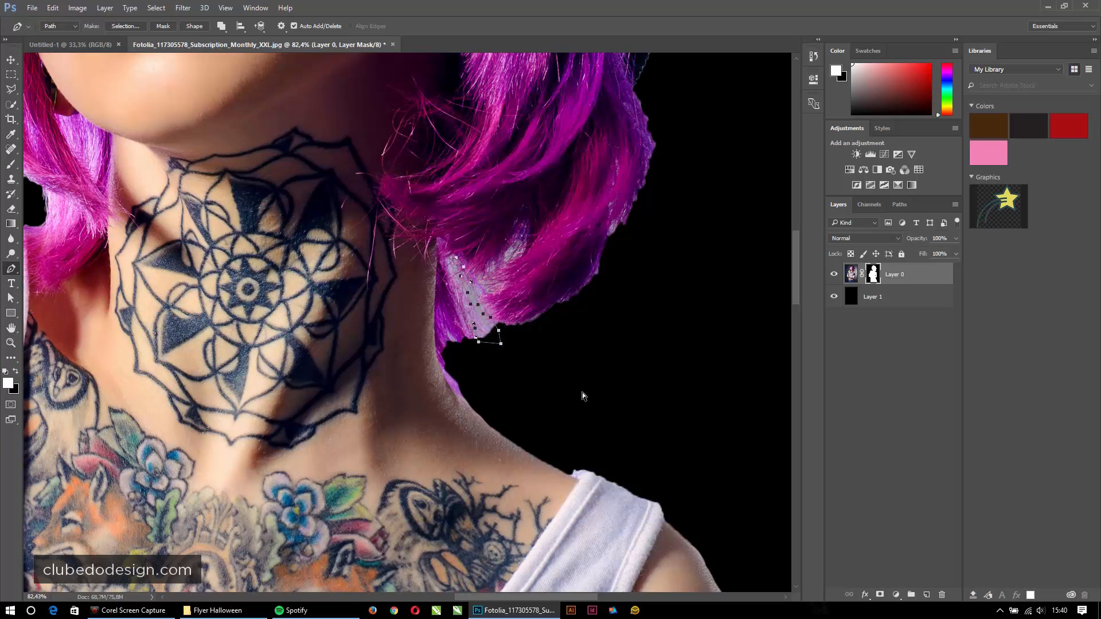
pyautogui.hotkey('ctrl', 'Return')
# Step: Trace the outer contour of the woman's upper lip from one mouth corner to the other with the Pen tool
pyautogui.hotkey('ctrl', '0')
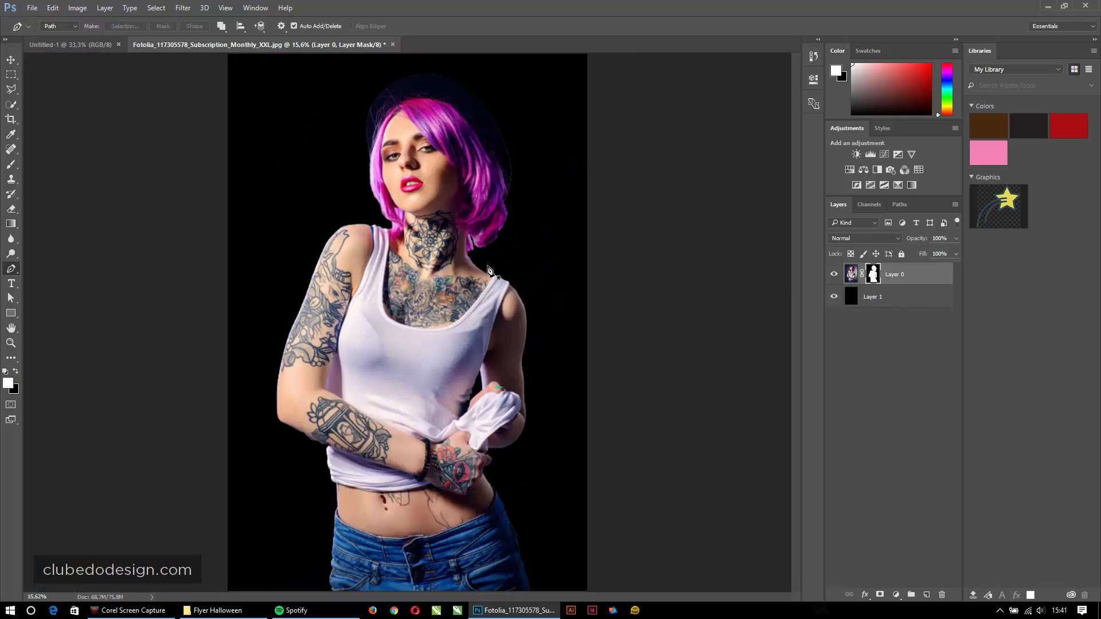
pyautogui.moveTo(443, 158); pyautogui.dragTo(486, 257)
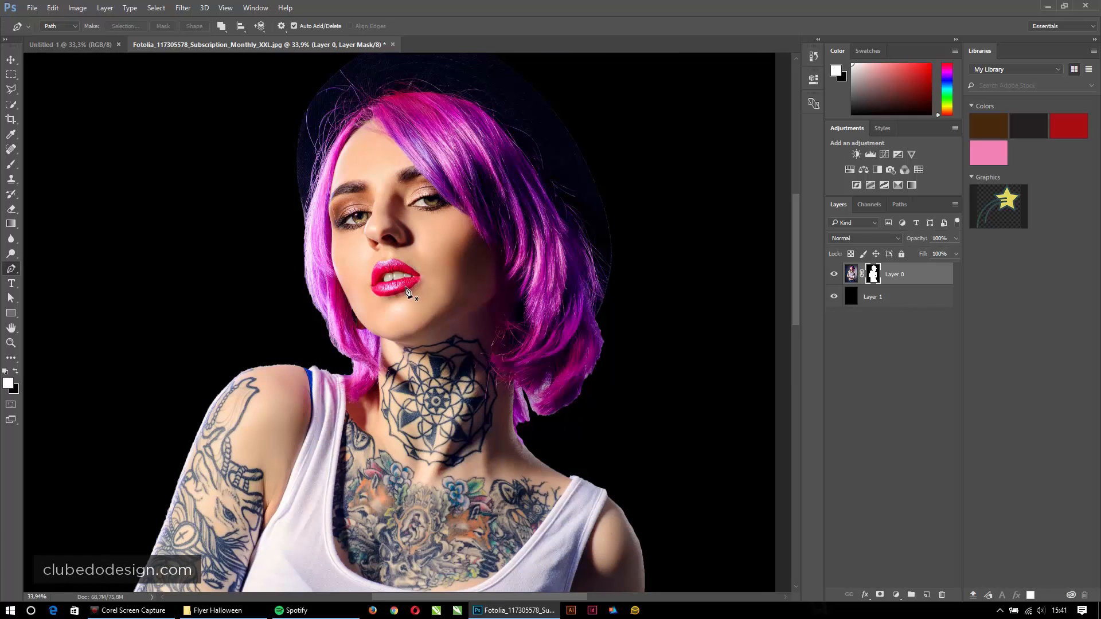
pyautogui.moveTo(414, 189); pyautogui.dragTo(423, 233)
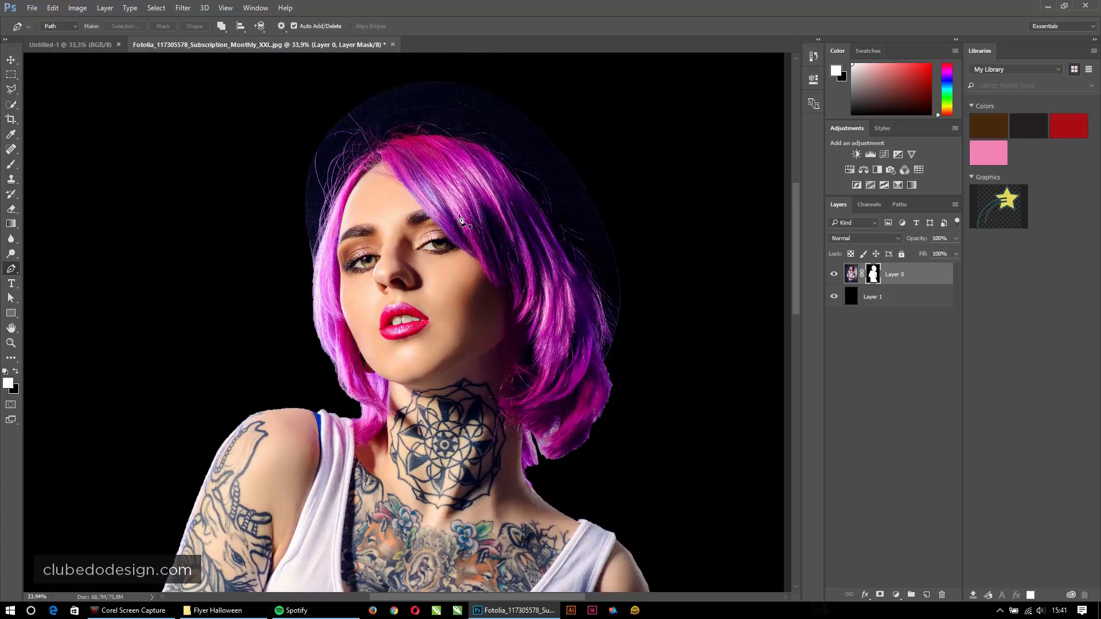
pyautogui.scroll(2, 439, 216)
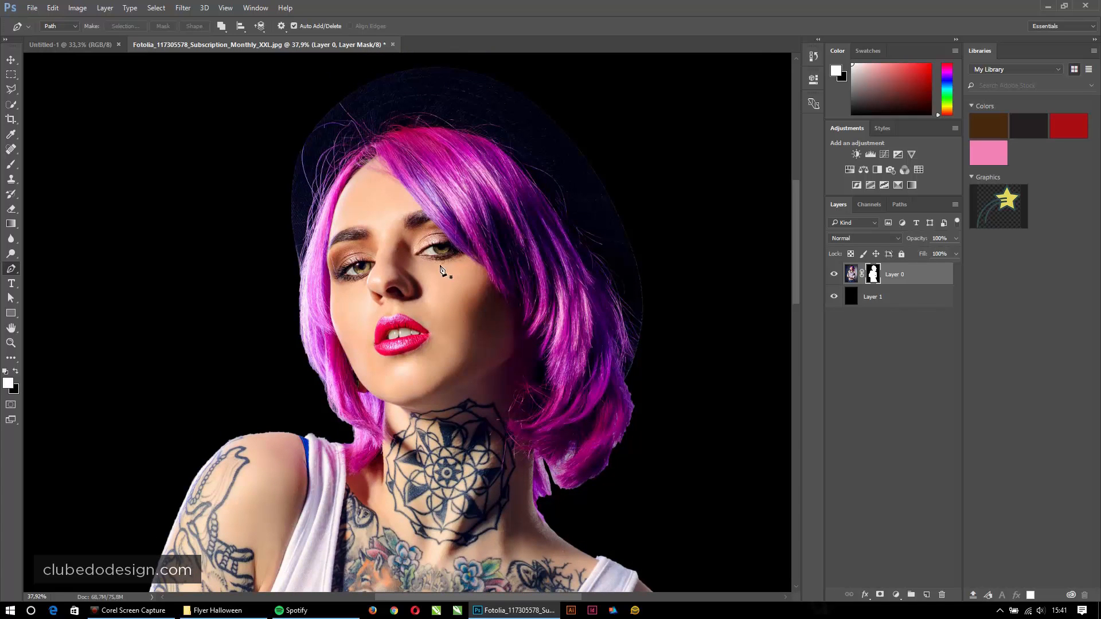
pyautogui.scroll(10, 369, 312)
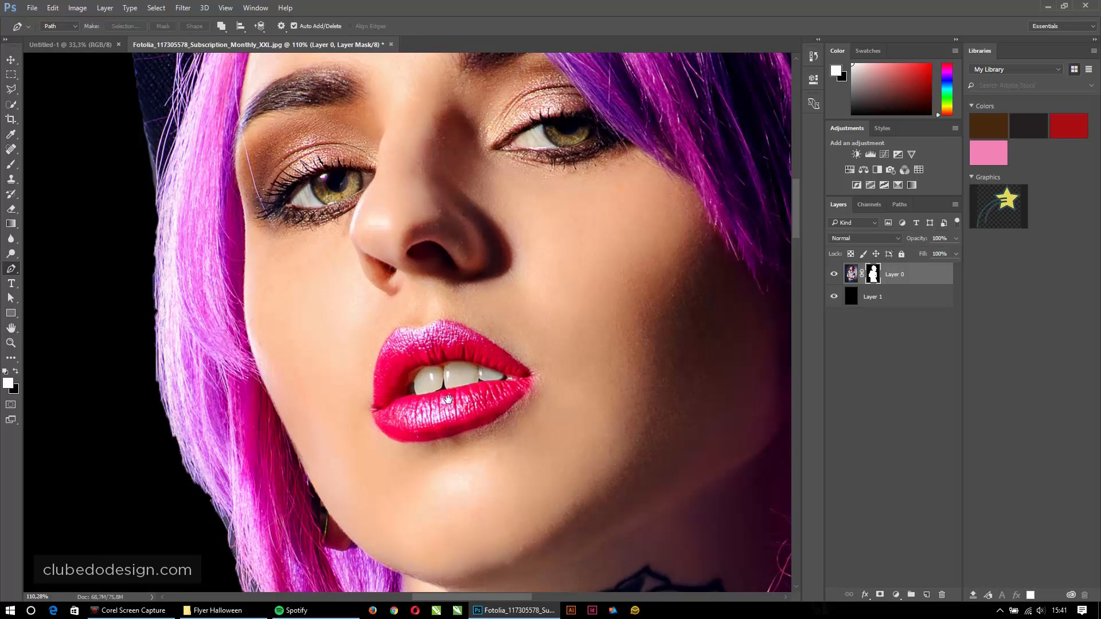
pyautogui.scroll(7, 448, 399)
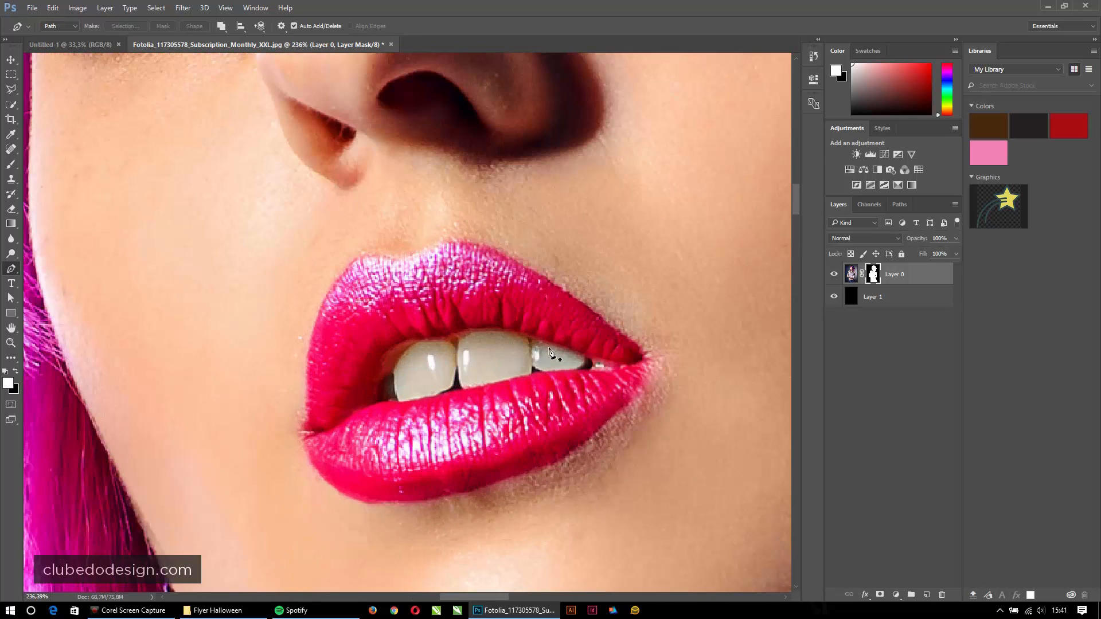
pyautogui.click(303, 426)
pyautogui.moveTo(333, 290); pyautogui.dragTo(427, 270)
pyautogui.moveTo(501, 250); pyautogui.dragTo(543, 277)
pyautogui.click(606, 321)
pyautogui.click(637, 342)
# Step: Continue the path along the outer contour of the lower lip and close it at the starting mouth corner
pyautogui.click(646, 382)
pyautogui.click(619, 412)
pyautogui.click(587, 444)
pyautogui.click(550, 467)
pyautogui.click(514, 477)
pyautogui.click(471, 492)
pyautogui.moveTo(304, 449); pyautogui.dragTo(296, 410)
pyautogui.click(304, 429)
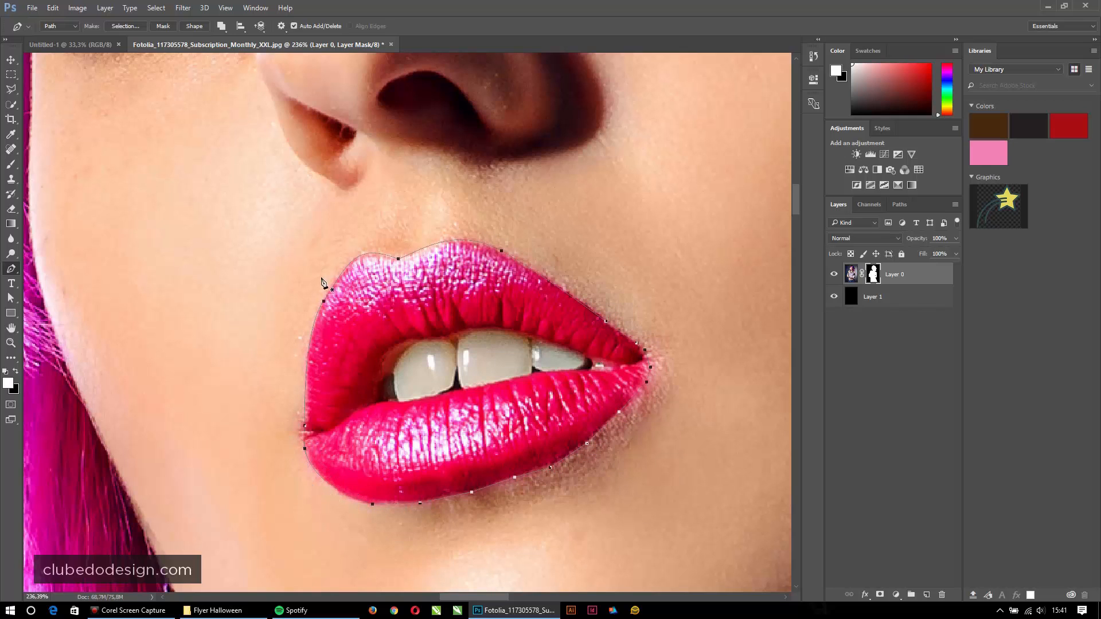
# Step: Trace a second closed path around the teeth along the inner edges of the lips
pyautogui.click(375, 404)
pyautogui.click(379, 388)
pyautogui.click(386, 374)
pyautogui.click(395, 363)
pyautogui.click(406, 347)
pyautogui.click(415, 342)
pyautogui.click(452, 339)
pyautogui.click(473, 330)
pyautogui.click(499, 329)
pyautogui.click(533, 336)
pyautogui.click(576, 352)
pyautogui.click(587, 370)
pyautogui.click(532, 373)
# Step: Set the inner mouth path to Subtract Front Shape and convert the paths to a selection of the lips only
pyautogui.click(220, 29)
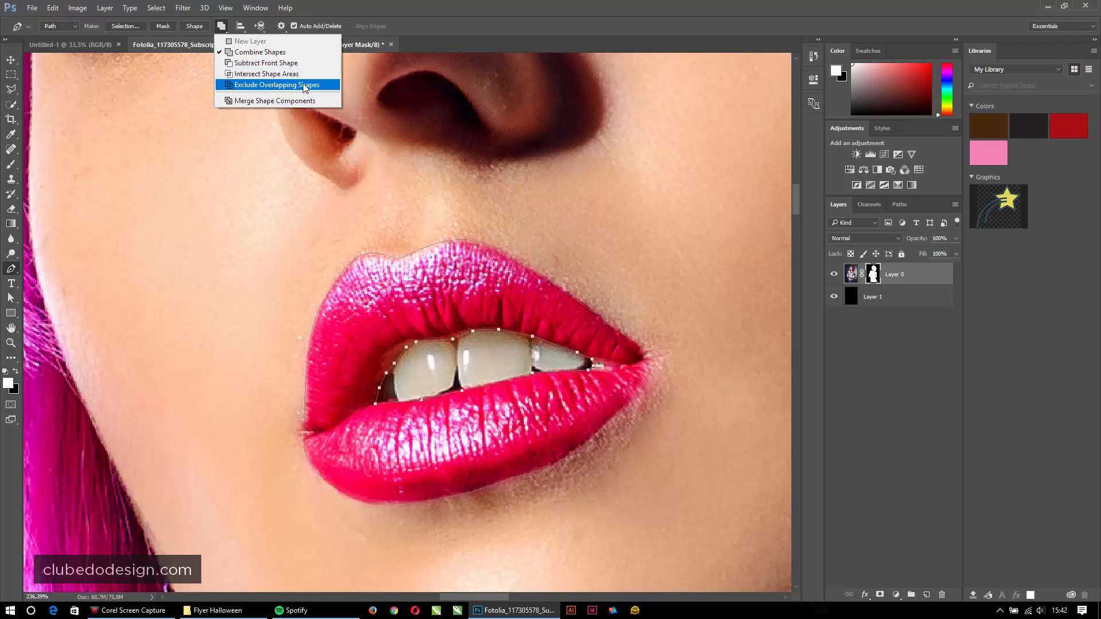
pyautogui.click(269, 64)
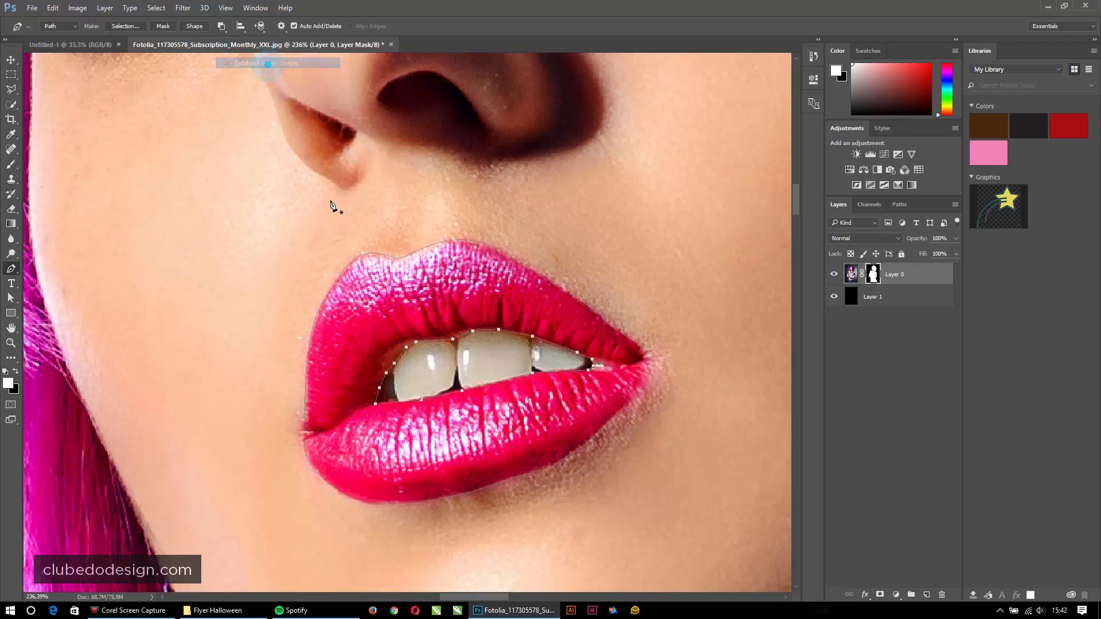
pyautogui.hotkey('ctrl', 'Return')
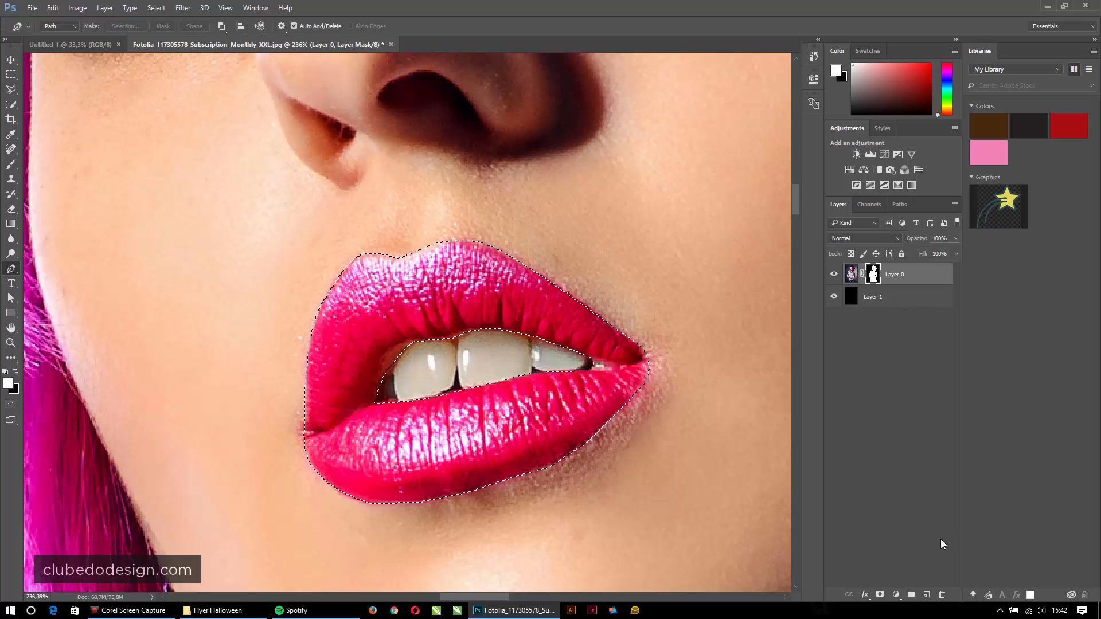
# Step: Add a Hue/Saturation adjustment limited to the selected lips with Saturation -100 and Lightness -34
pyautogui.click(896, 595)
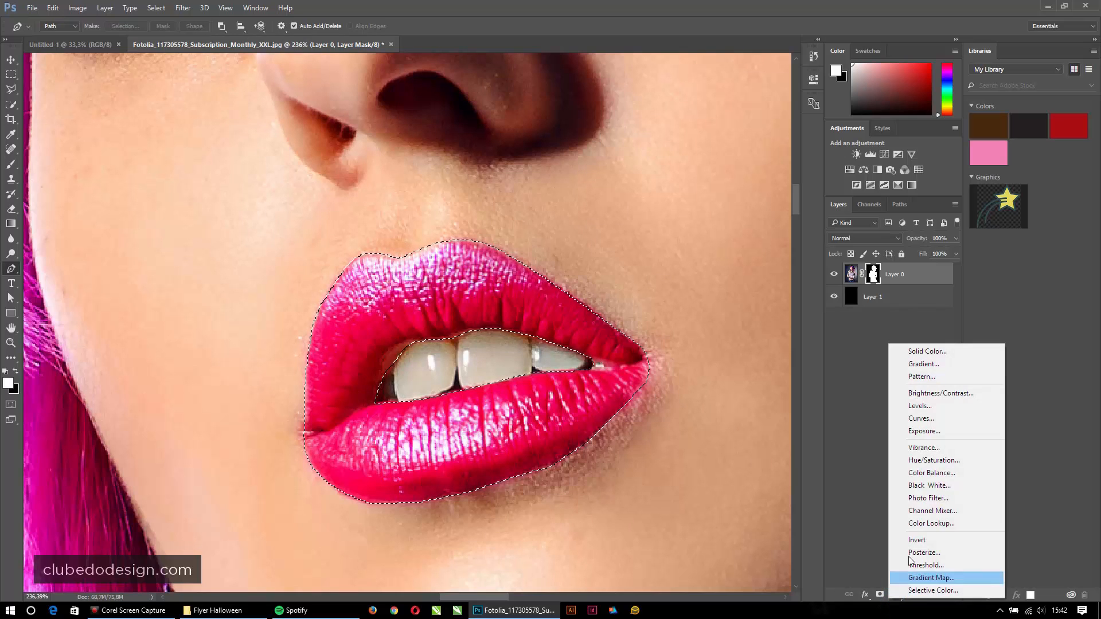
pyautogui.click(942, 466)
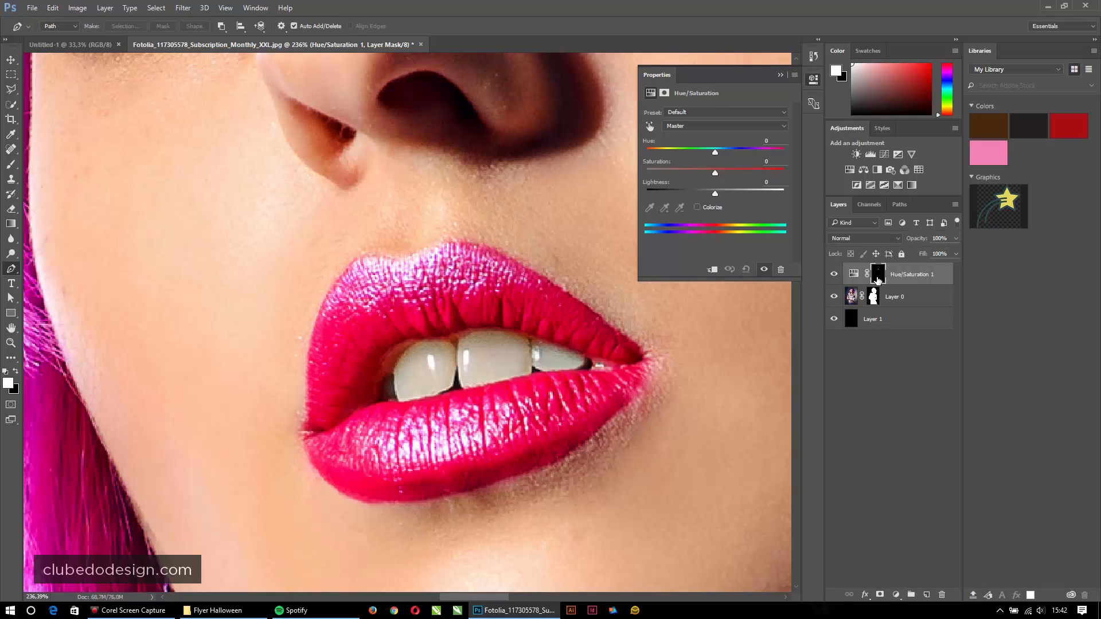
pyautogui.moveTo(713, 171); pyautogui.dragTo(645, 180)
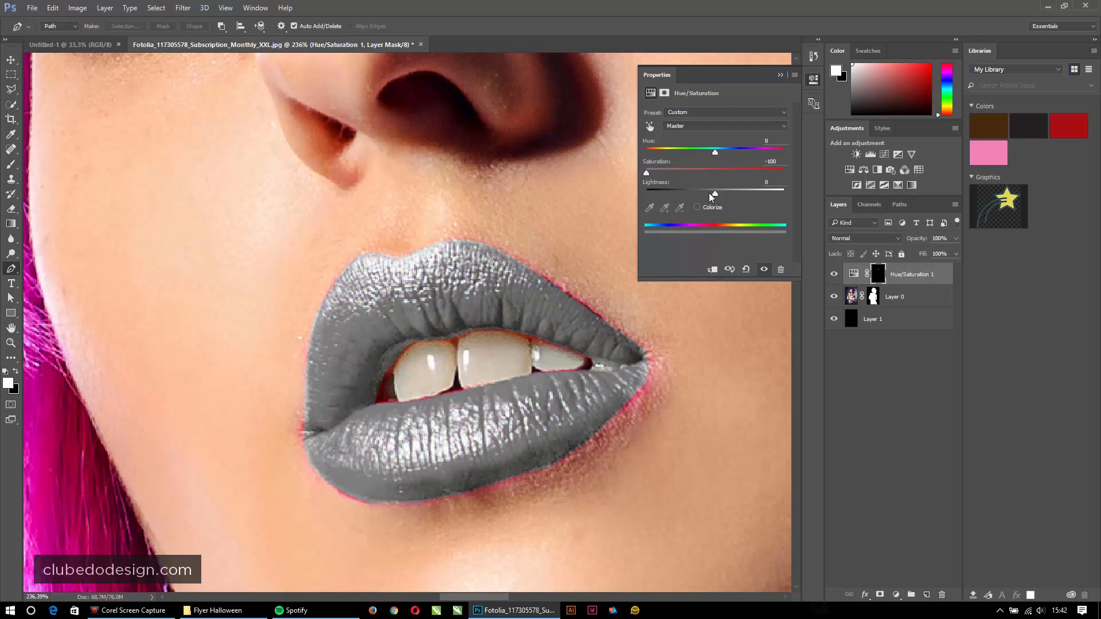
pyautogui.moveTo(710, 194); pyautogui.dragTo(703, 193)
pyautogui.moveTo(694, 196); pyautogui.dragTo(691, 193)
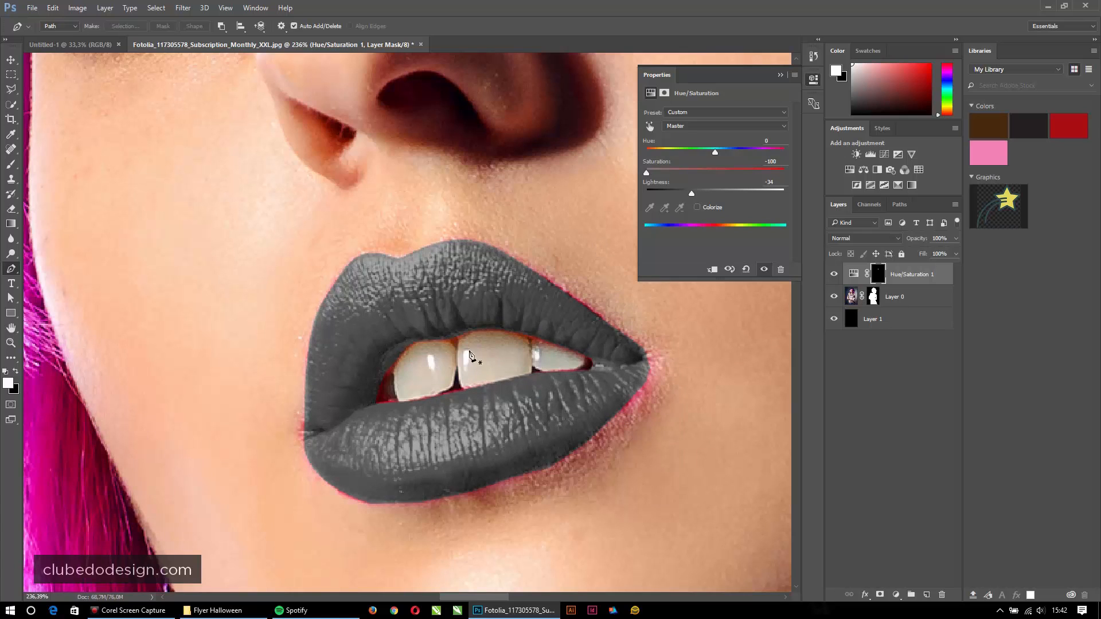
# Step: Paint white on the Hue/Saturation mask along the lower lip's outer edge with a softened brush of about 29 px
pyautogui.keyDown('alt'); pyautogui.scroll(-1, 499, 336); pyautogui.keyUp('alt')
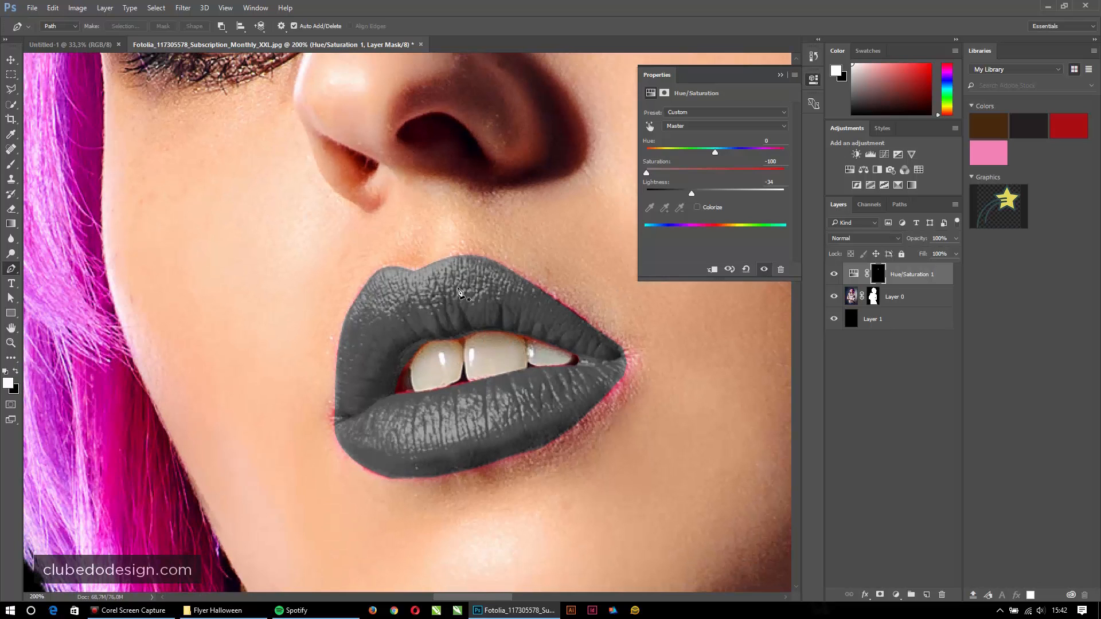
pyautogui.press('b')
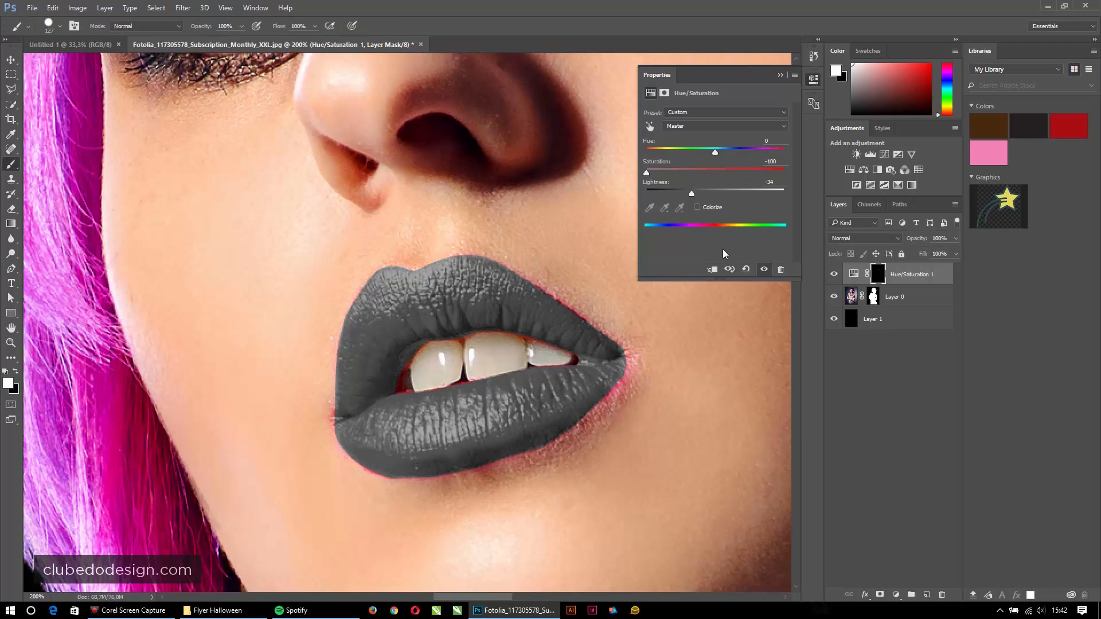
pyautogui.click(877, 274)
pyautogui.keyDown('alt'); pyautogui.moveTo(541, 275); pyautogui.dragTo(480, 270); pyautogui.keyUp('alt')
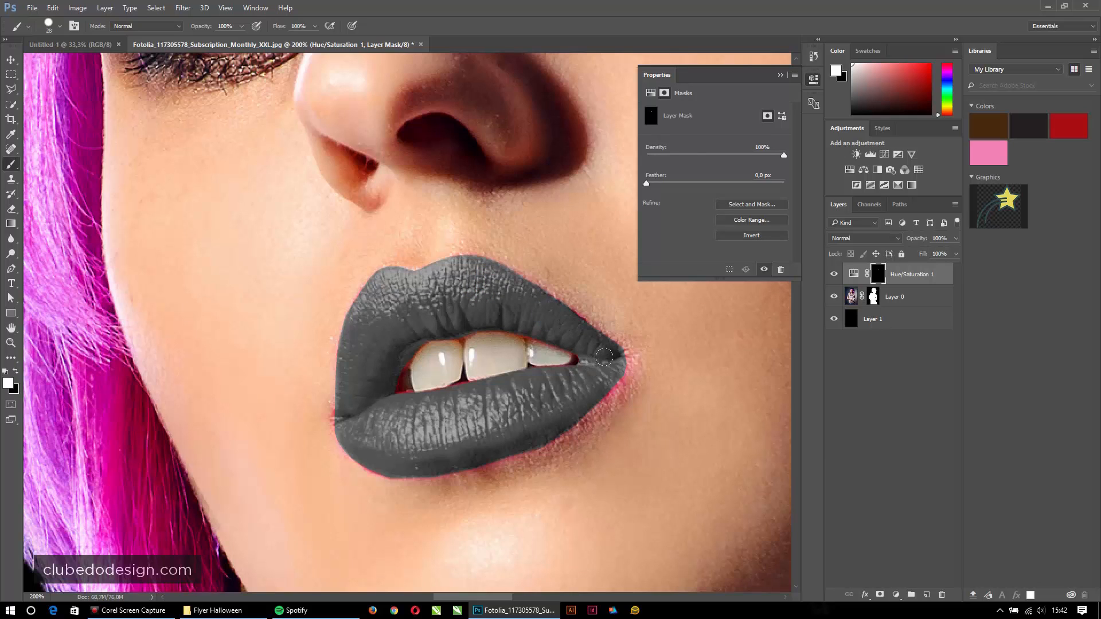
pyautogui.keyDown('alt'); pyautogui.moveTo(589, 388); pyautogui.dragTo(597, 346); pyautogui.keyUp('alt')
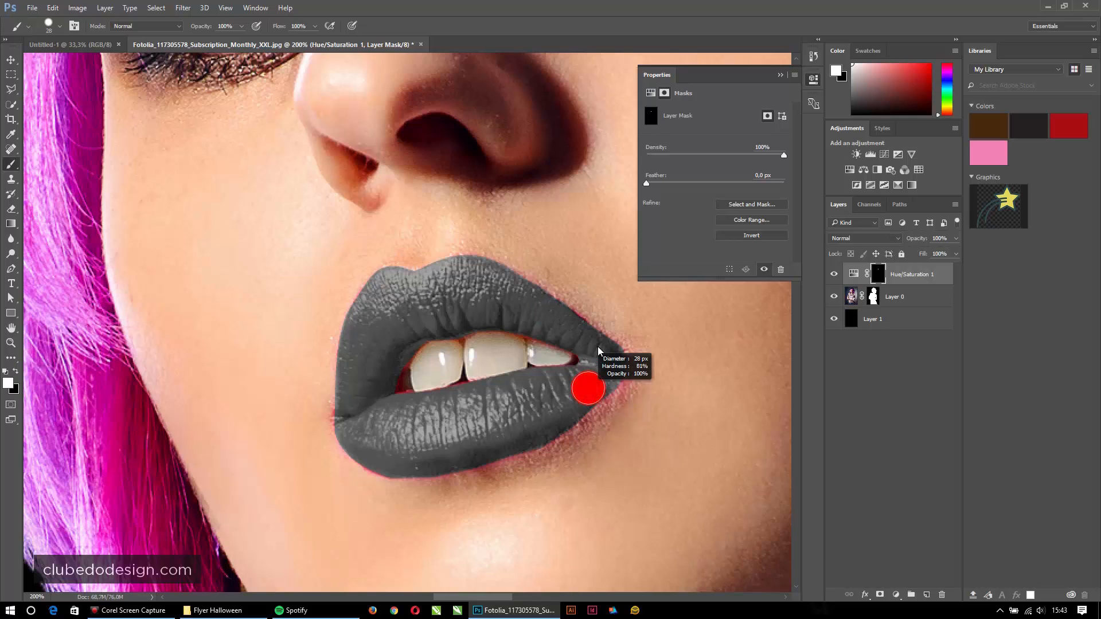
pyautogui.moveTo(579, 250)
pyautogui.keyDown('alt'); pyautogui.mouseDown()
pyautogui.moveTo(577, 340)
pyautogui.moveTo(606, 362)
pyautogui.moveTo(508, 462)
pyautogui.moveTo(466, 452)
pyautogui.mouseUp(); pyautogui.keyUp('alt')
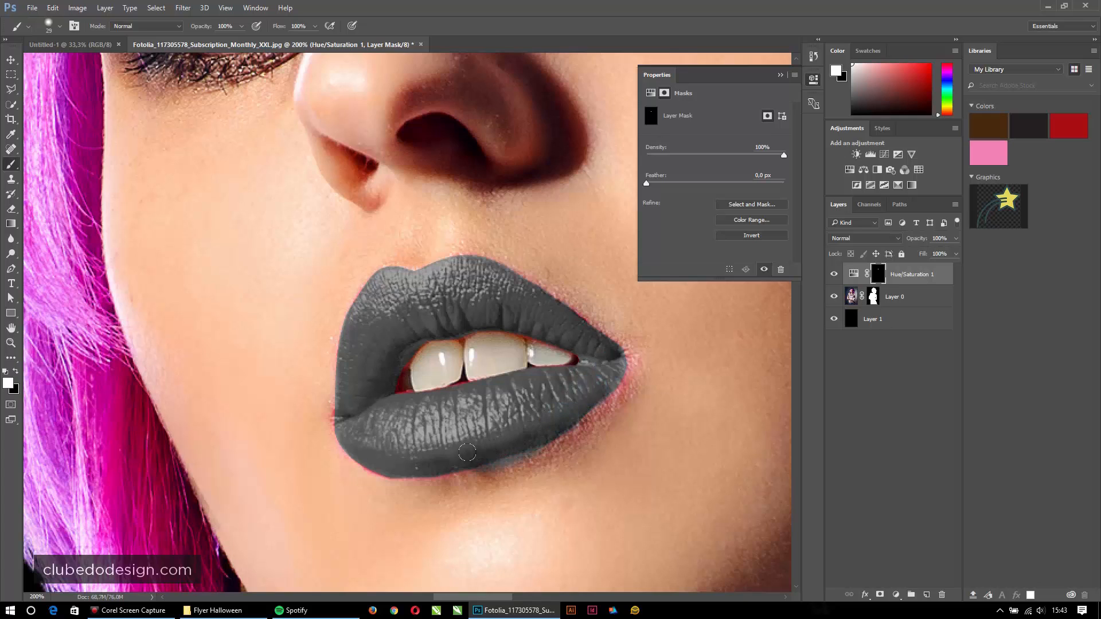
pyautogui.click(541, 427)
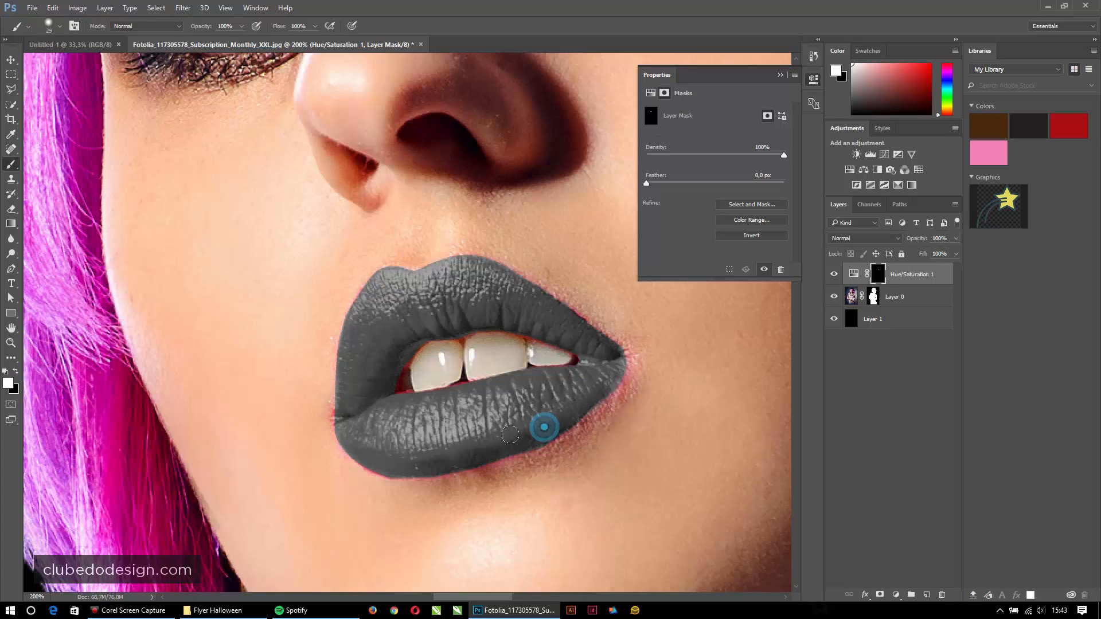
pyautogui.click(373, 452)
pyautogui.click(391, 463)
pyautogui.click(348, 414)
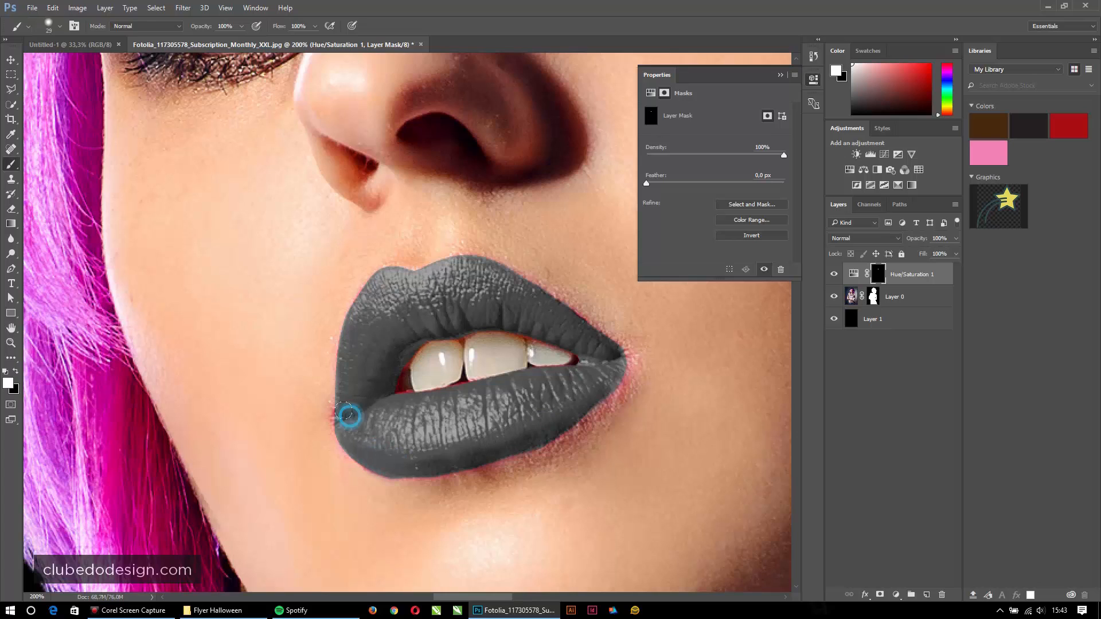
pyautogui.click(346, 417)
# Step: Extend the white painting on the Hue/Saturation mask along the upper lip's outer contour
pyautogui.click(379, 292)
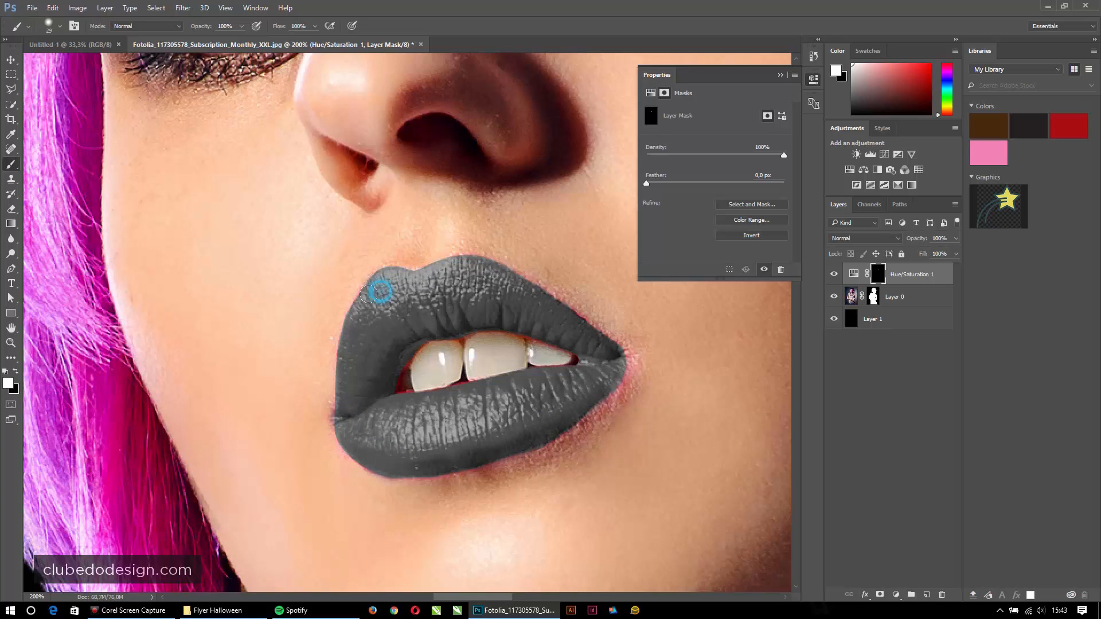
pyautogui.click(369, 299)
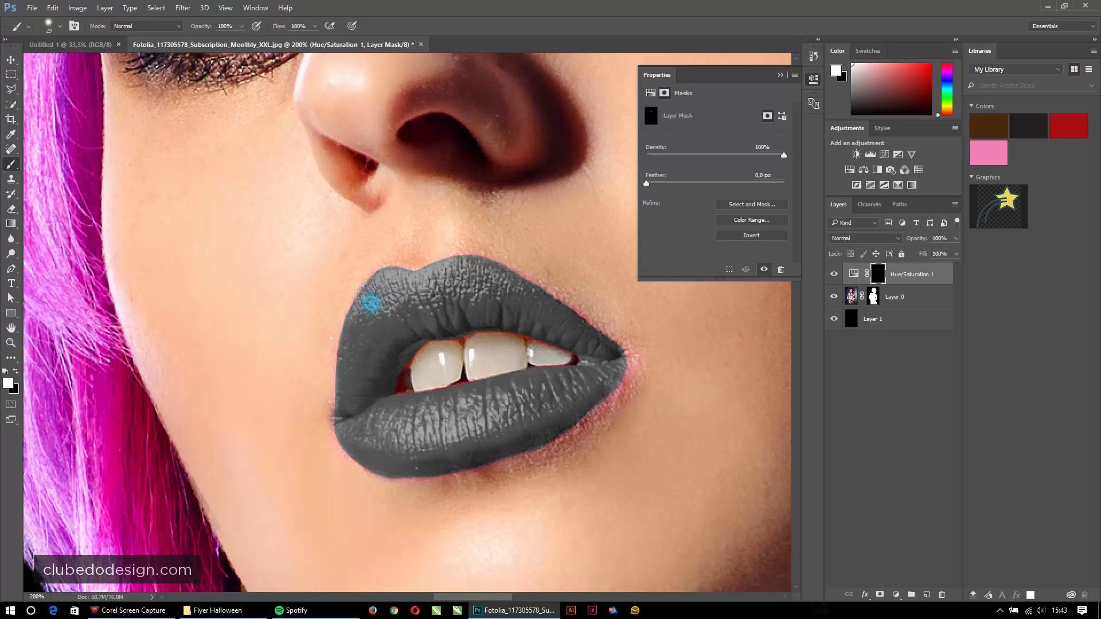
pyautogui.click(401, 283)
pyautogui.click(462, 265)
pyautogui.click(528, 305)
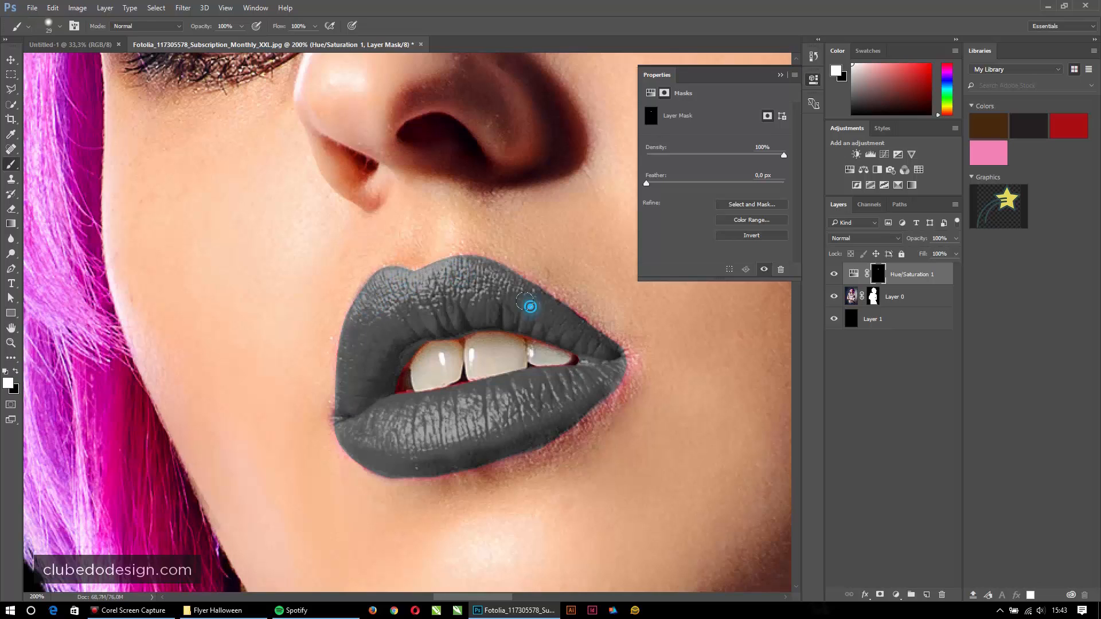
pyautogui.click(466, 298)
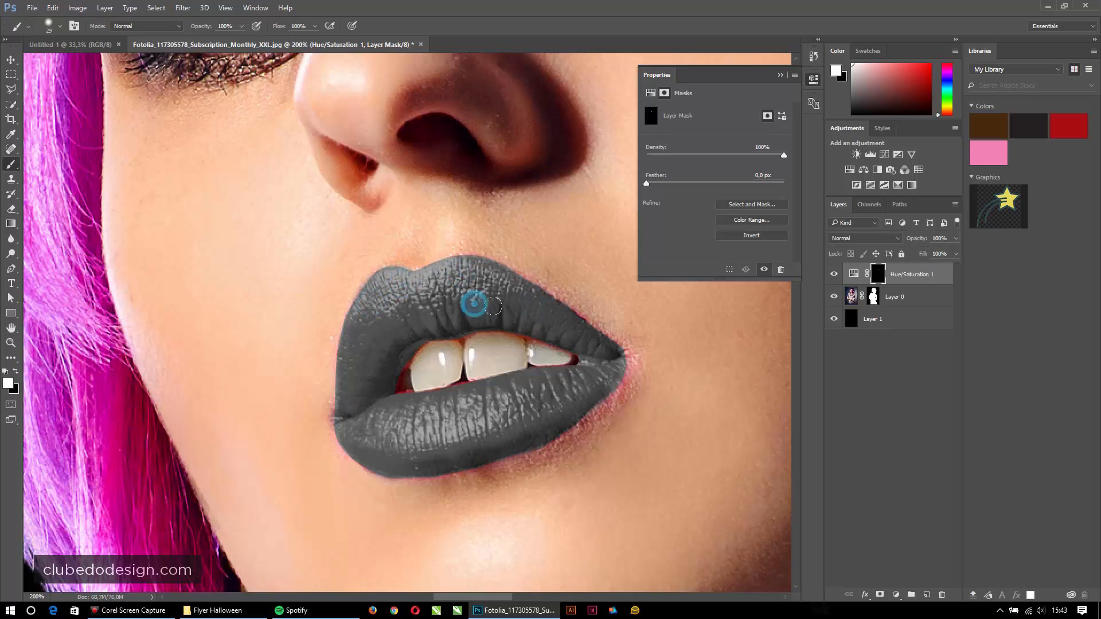
# Step: Paint the Hue/Saturation mask along the inner lip edges around the teeth to cover the remaining pink
pyautogui.click(562, 376)
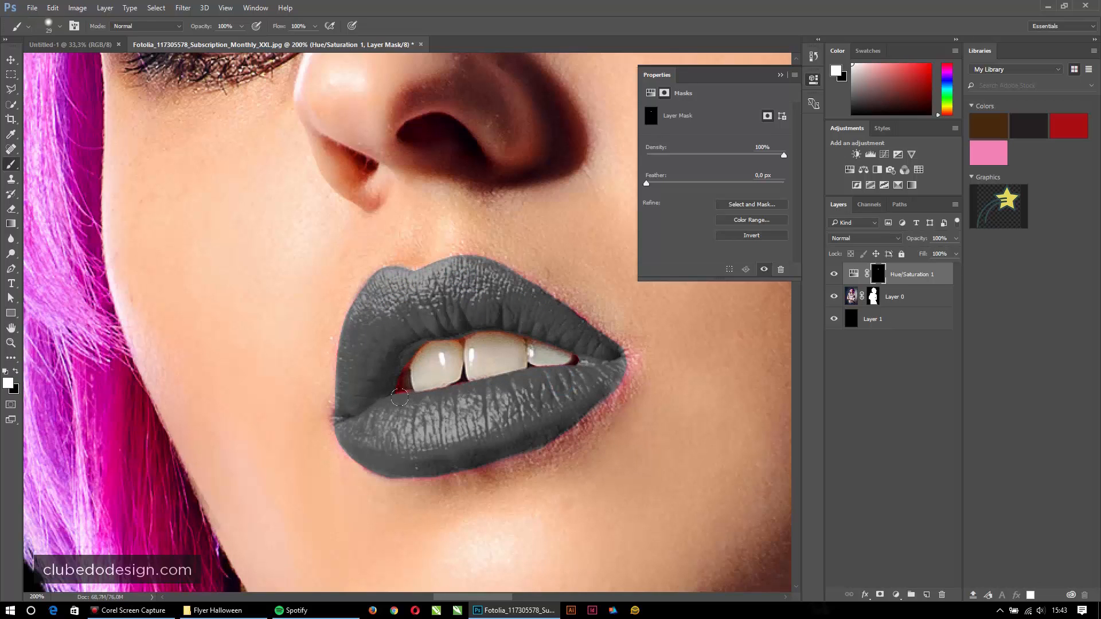
pyautogui.click(389, 345)
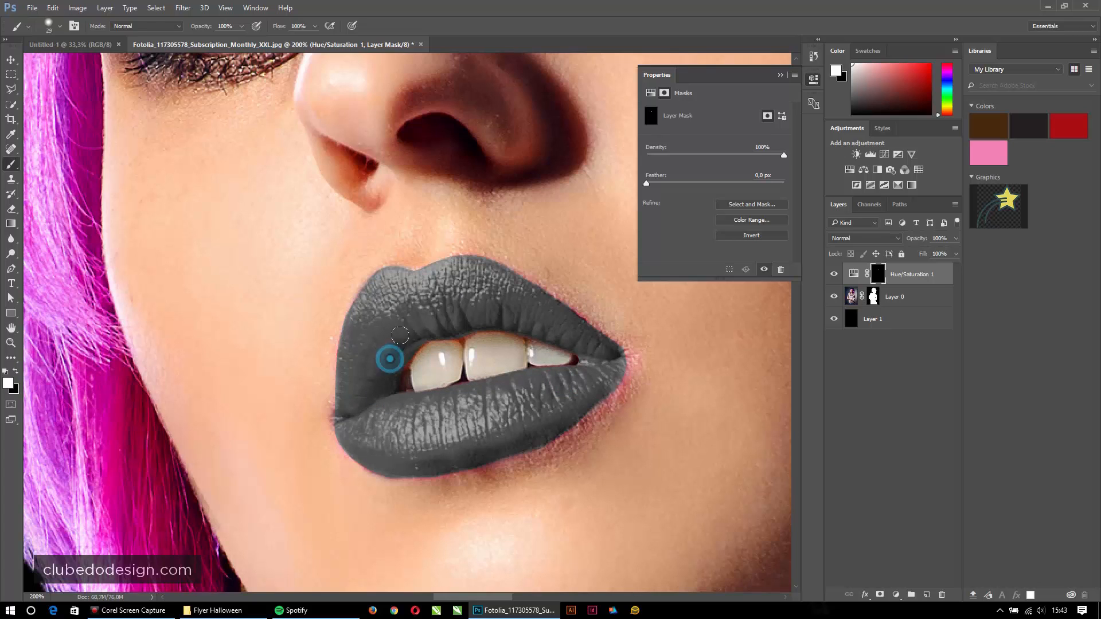
pyautogui.click(486, 313)
pyautogui.click(460, 319)
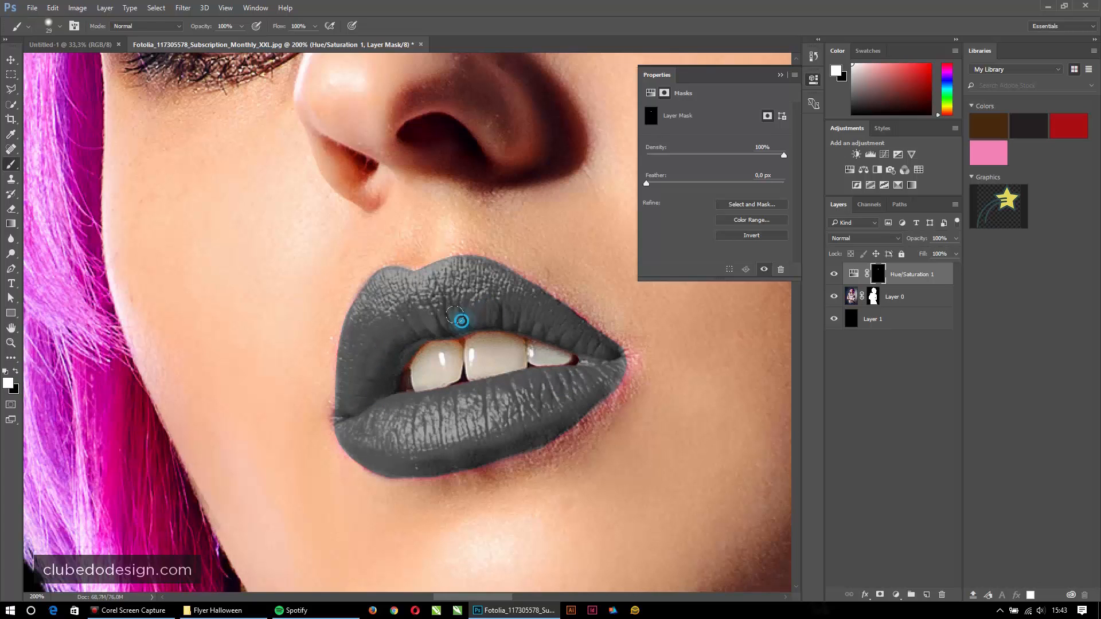
pyautogui.click(456, 322)
# Step: Load the lip mask as a selection and add a Levels adjustment with input black 73 and input white 225
pyautogui.scroll(-1, 518, 359)
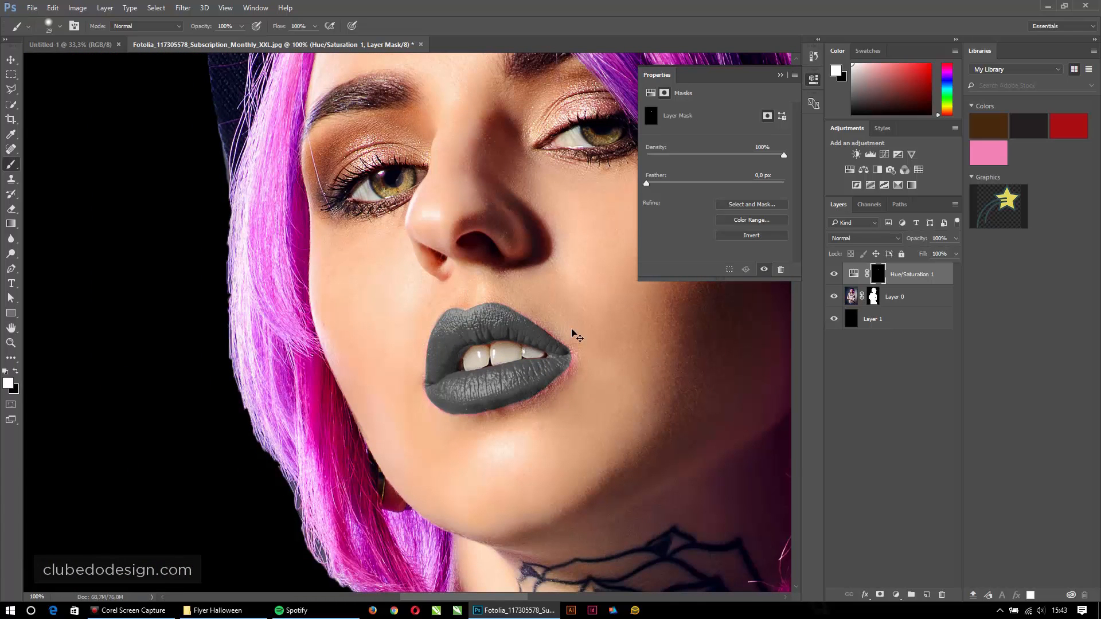
pyautogui.keyDown('ctrl'); pyautogui.click(879, 276); pyautogui.keyUp('ctrl')
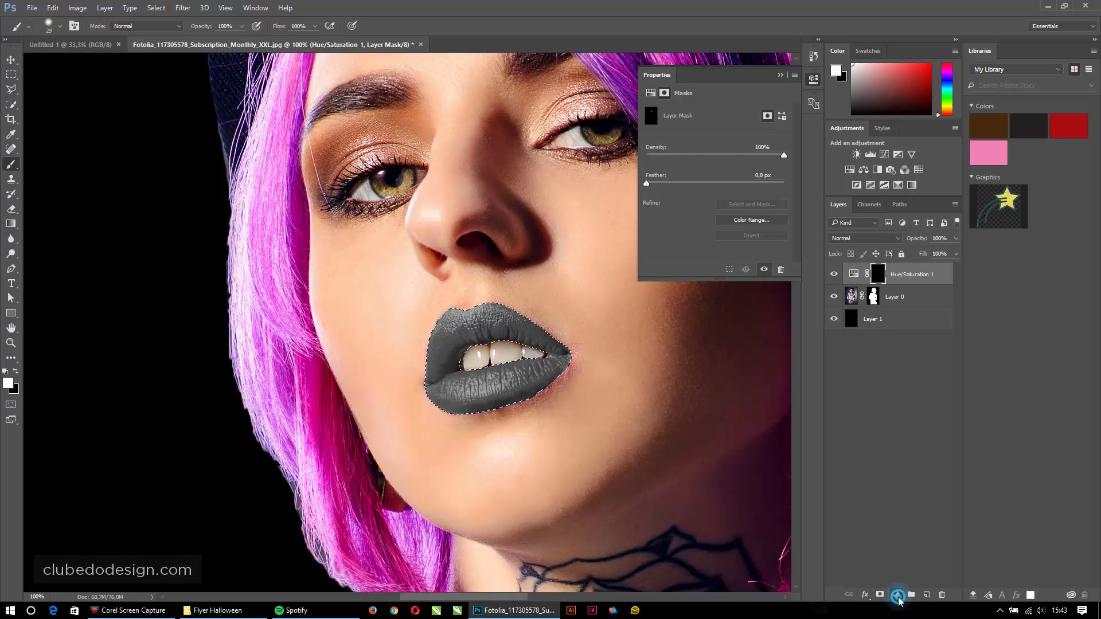
pyautogui.click(895, 595)
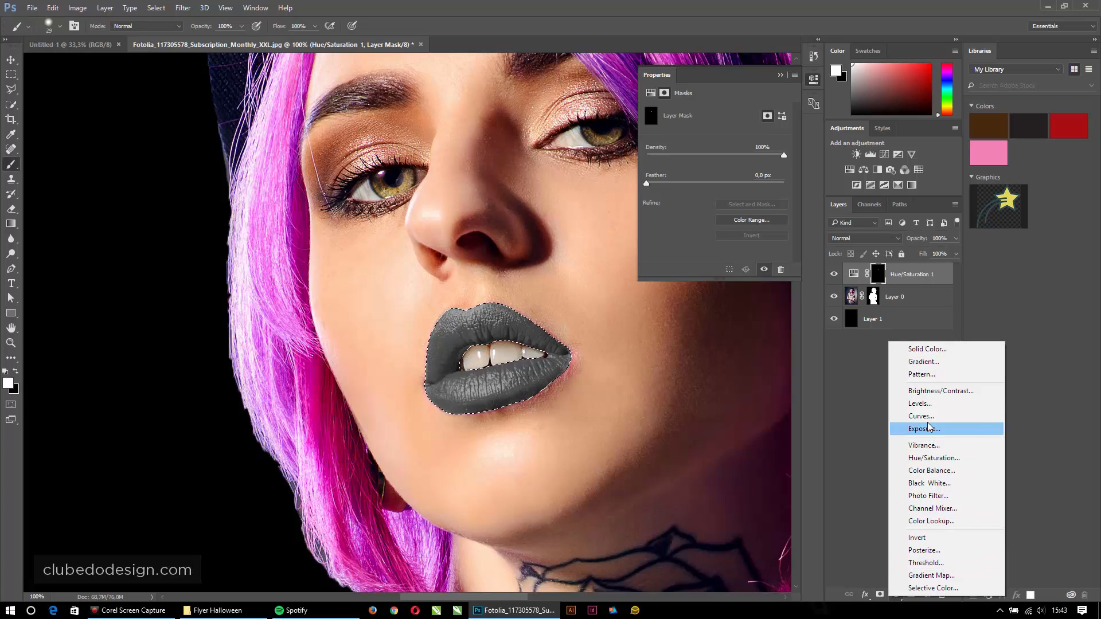
pyautogui.click(919, 403)
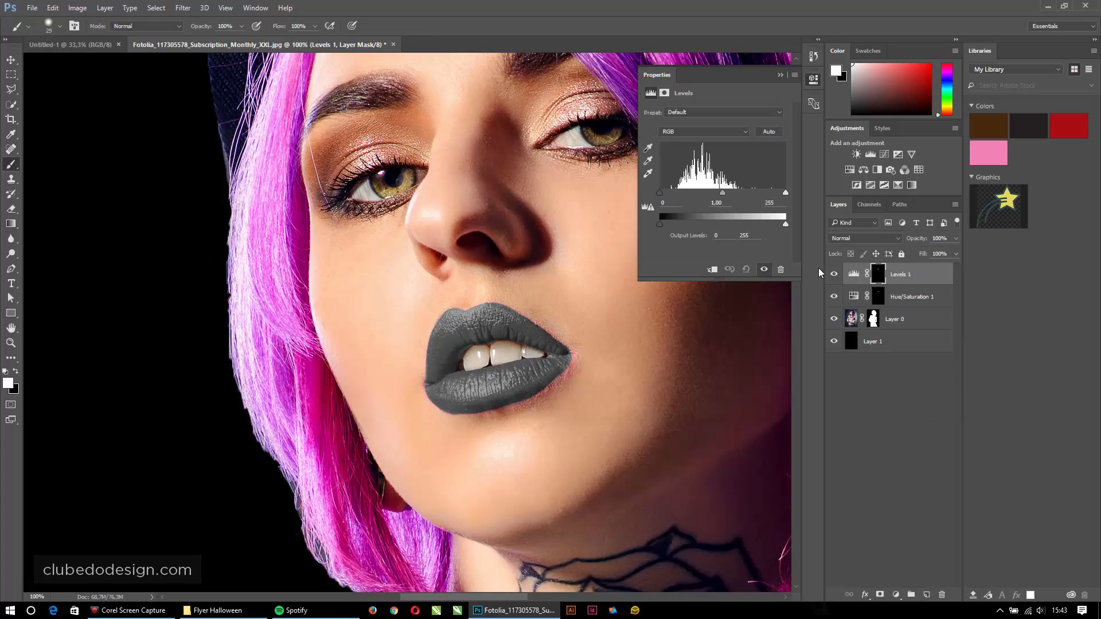
pyautogui.moveTo(660, 191); pyautogui.dragTo(698, 196)
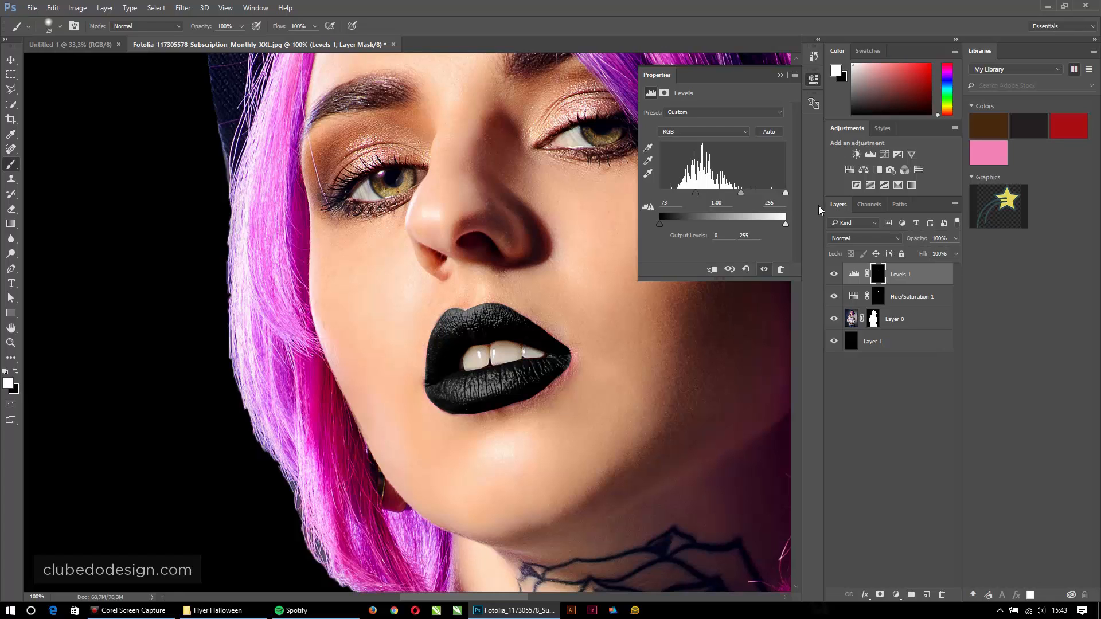
pyautogui.moveTo(787, 193); pyautogui.dragTo(770, 196)
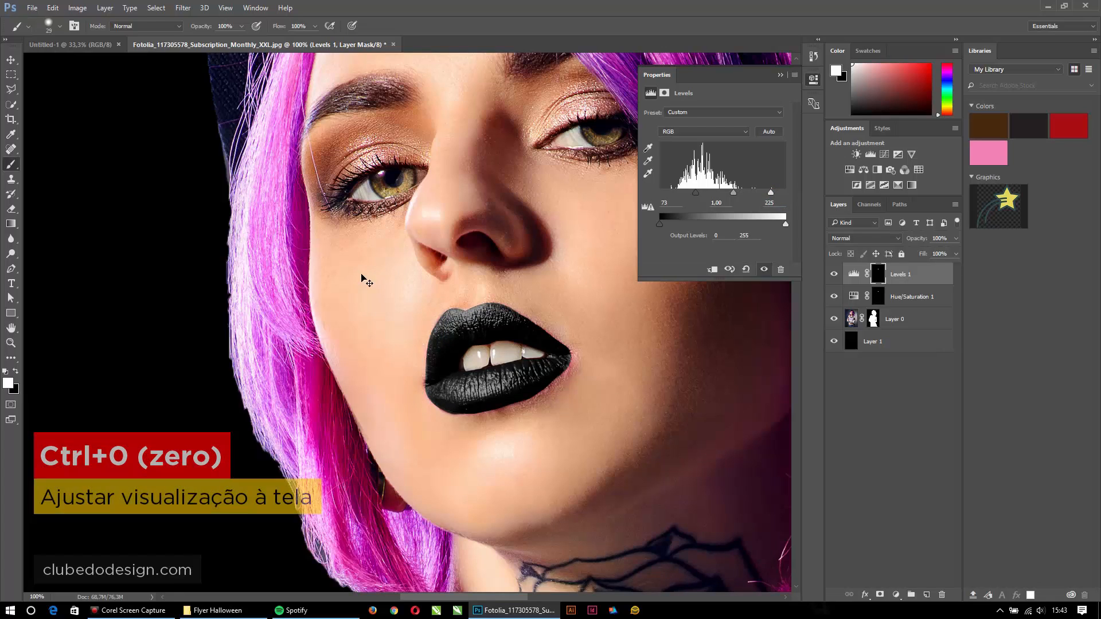
pyautogui.hotkey('ctrl', '0')
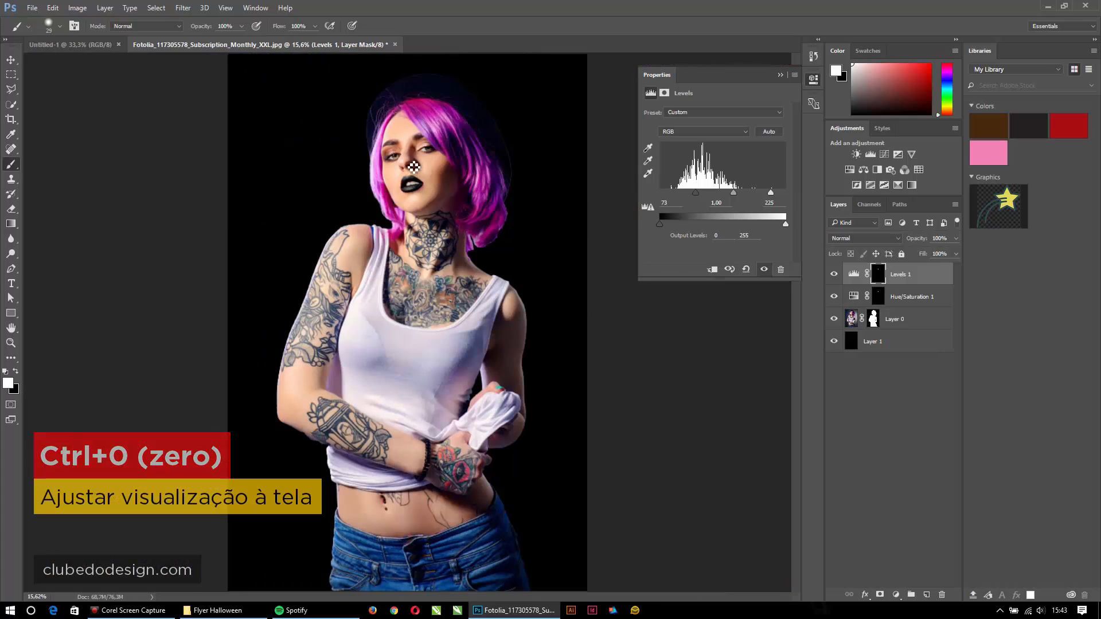
pyautogui.scroll(3, 435, 195)
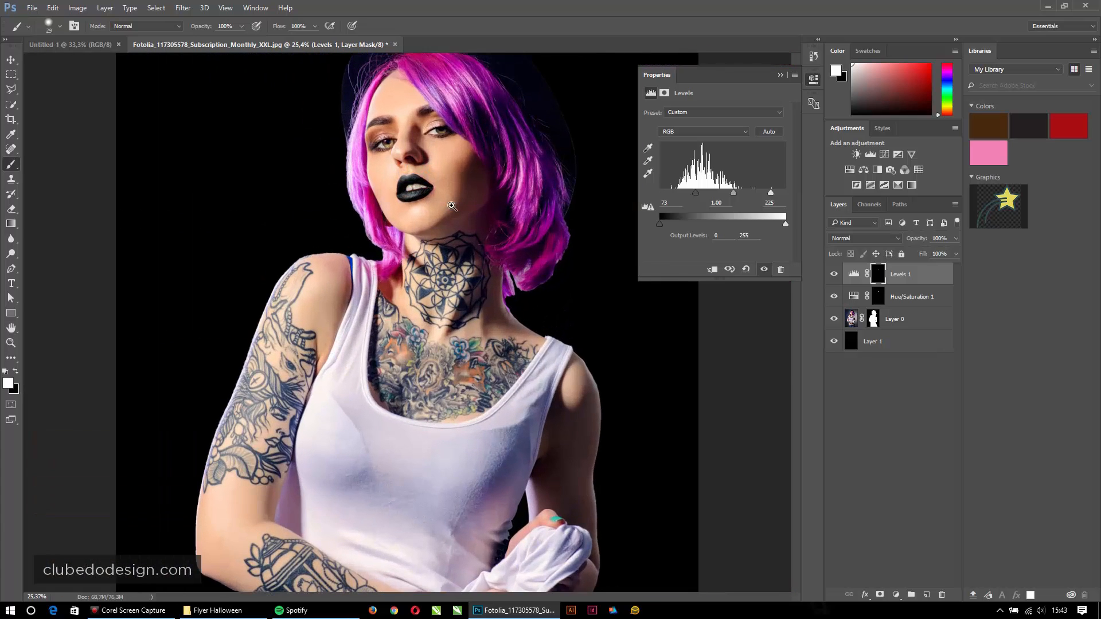
pyautogui.scroll(12, 416, 183)
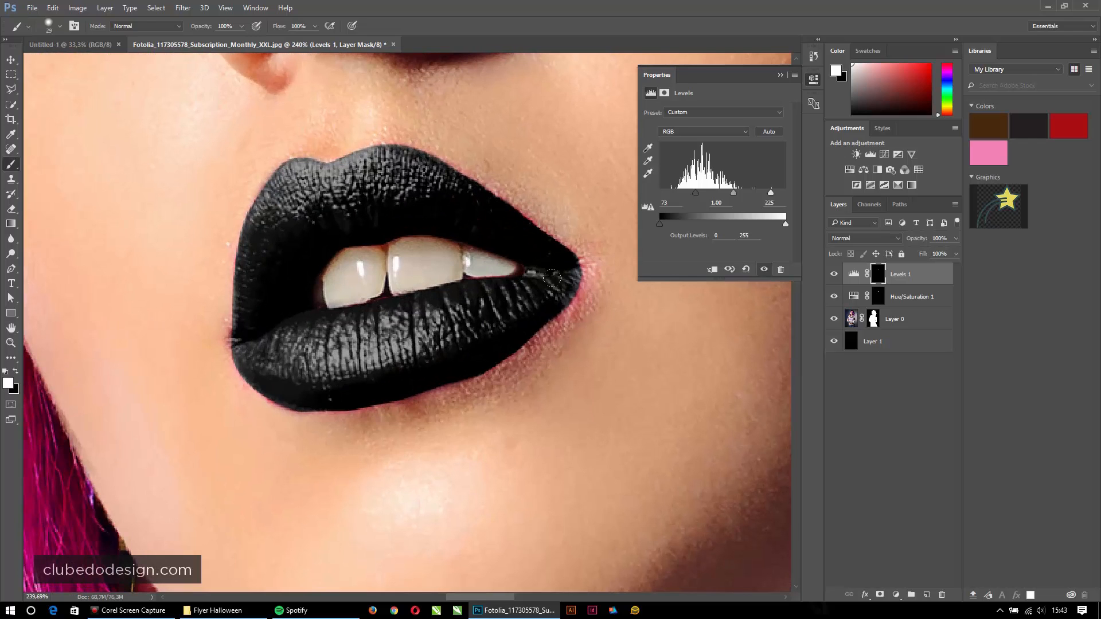
pyautogui.doubleClick(874, 280)
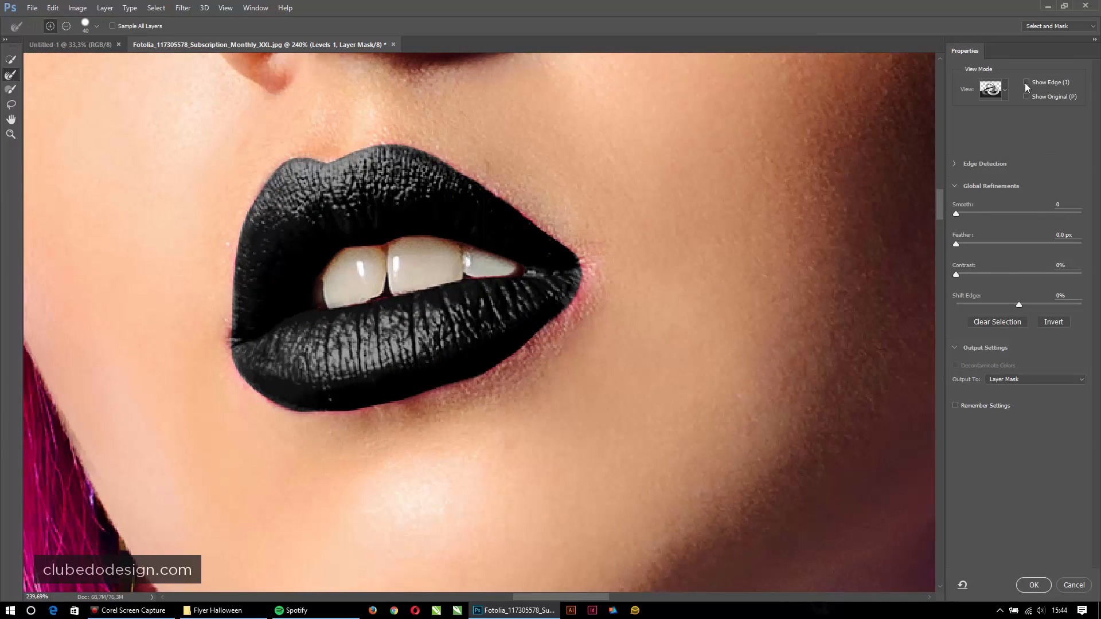
pyautogui.click(1072, 585)
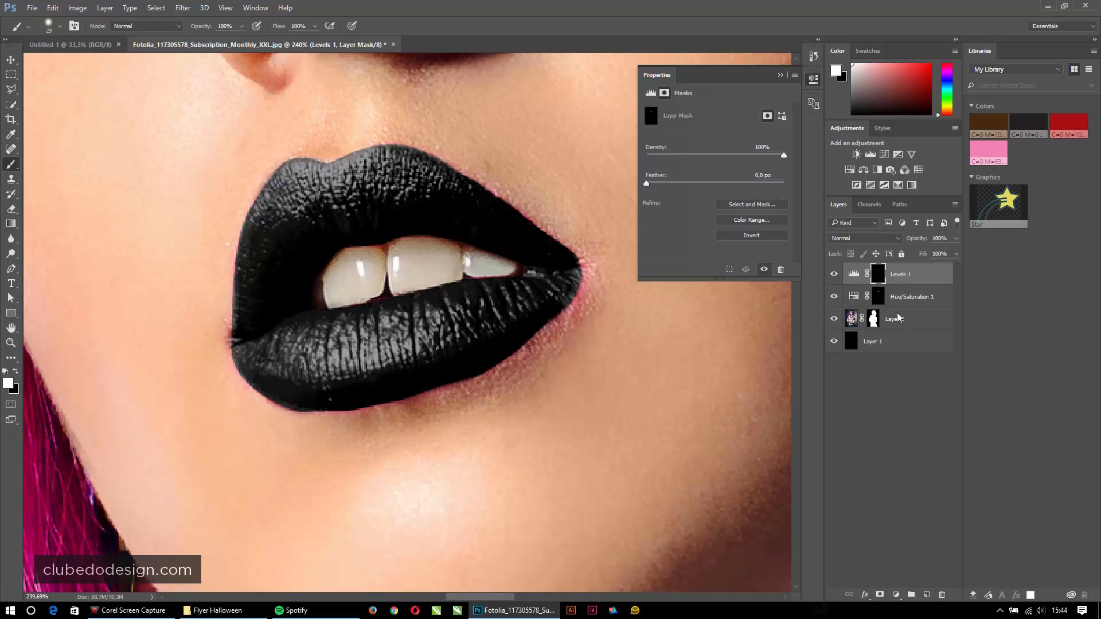
# Step: Feather the Hue/Saturation layer's mask by 1.0 px and the Levels layer's mask by 0.6 px
pyautogui.click(878, 296)
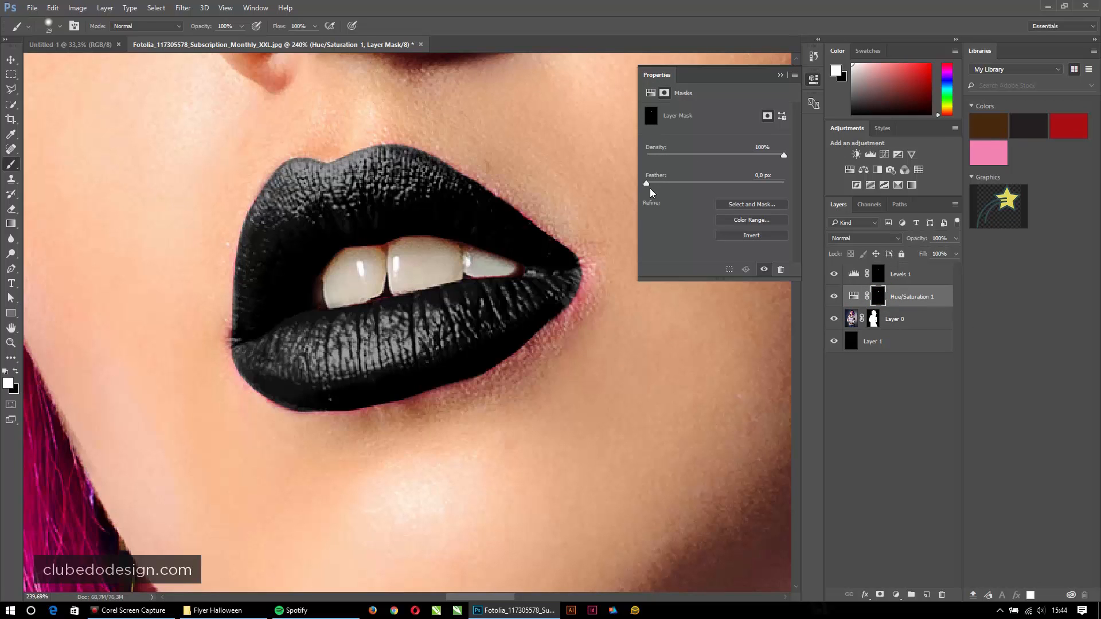
pyautogui.moveTo(646, 182); pyautogui.dragTo(654, 182)
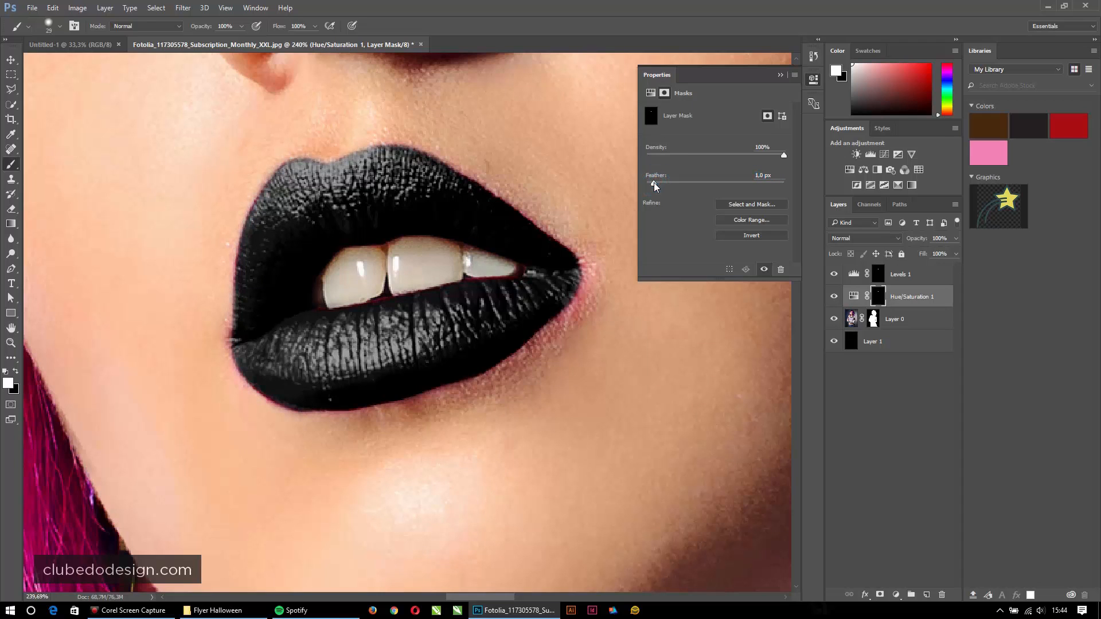
pyautogui.click(876, 267)
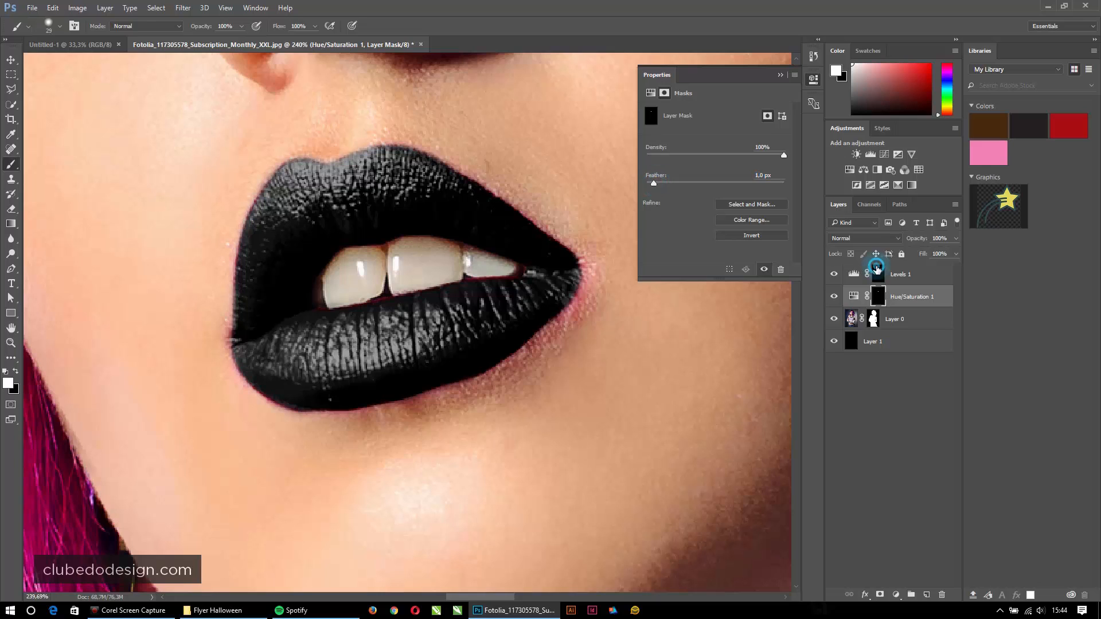
pyautogui.click(651, 184)
pyautogui.moveTo(652, 185); pyautogui.dragTo(652, 185)
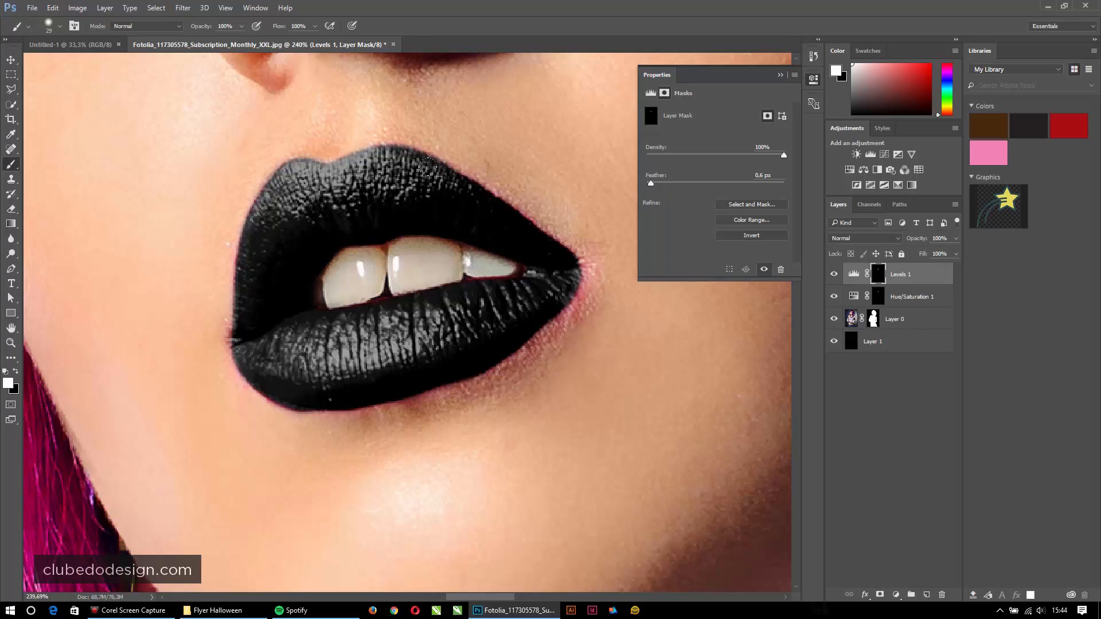
# Step: Paint white on the lip Hue/Saturation layer's mask over the mouth corners and the lips' outer edges
pyautogui.click(878, 296)
pyautogui.moveTo(552, 272)
pyautogui.mouseDown()
pyautogui.moveTo(560, 286)
pyautogui.moveTo(530, 300)
pyautogui.moveTo(533, 312)
pyautogui.mouseUp()
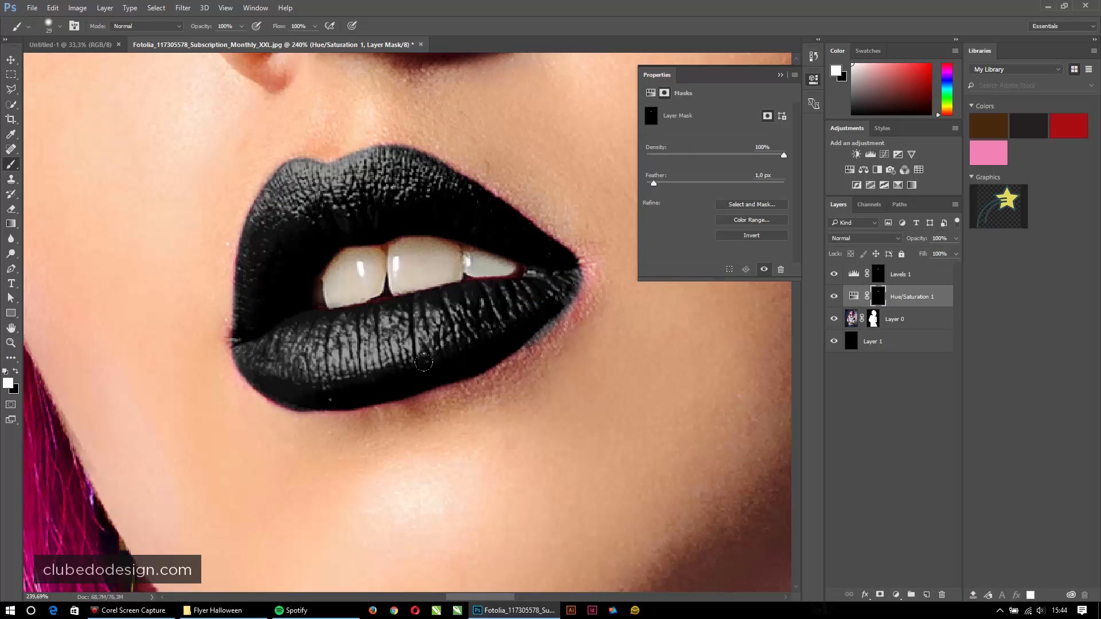
pyautogui.click(248, 349)
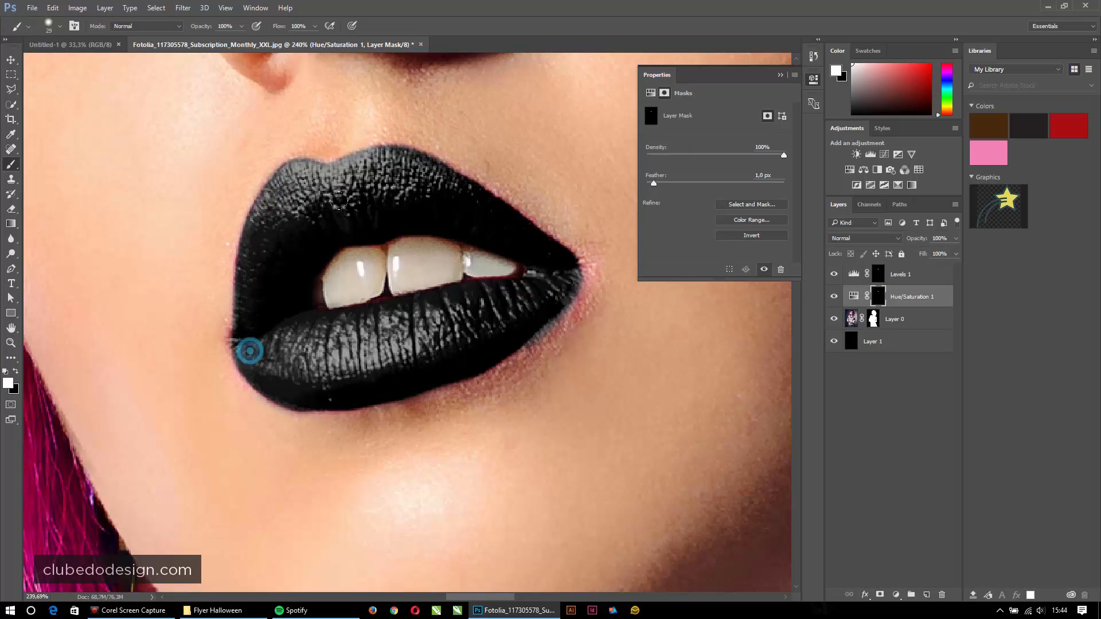
pyautogui.click(415, 179)
pyautogui.click(517, 241)
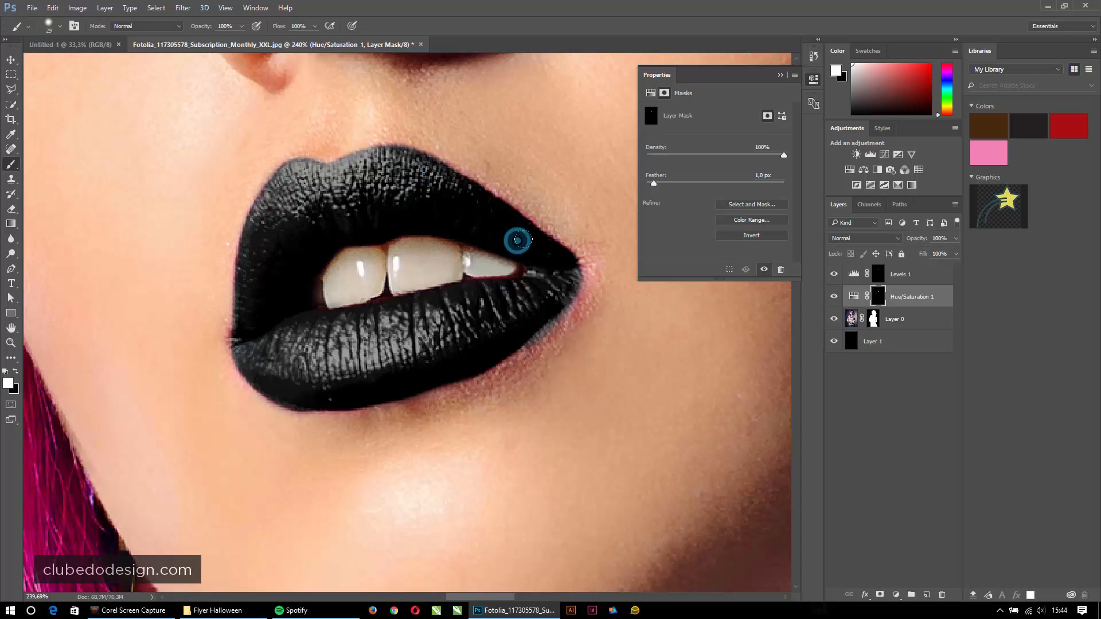
pyautogui.click(551, 270)
pyautogui.click(516, 319)
# Step: Select the woman's pink hair with the Quick Selection tool, subtracting the areas that spill outside the hair
pyautogui.hotkey('ctrl', '0')
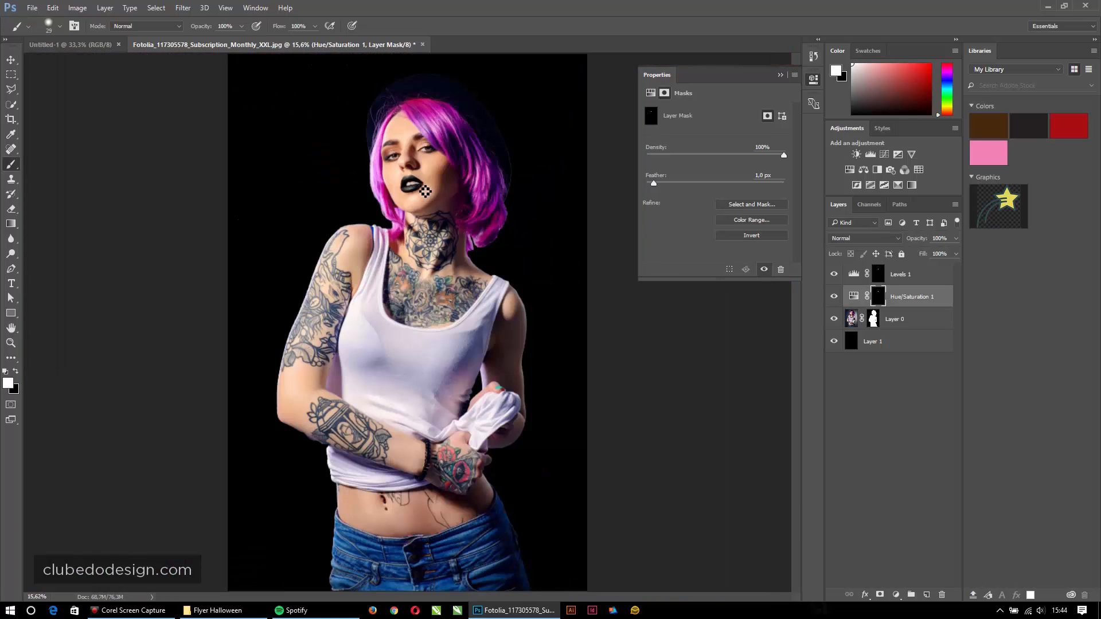
pyautogui.moveTo(414, 158); pyautogui.dragTo(488, 298)
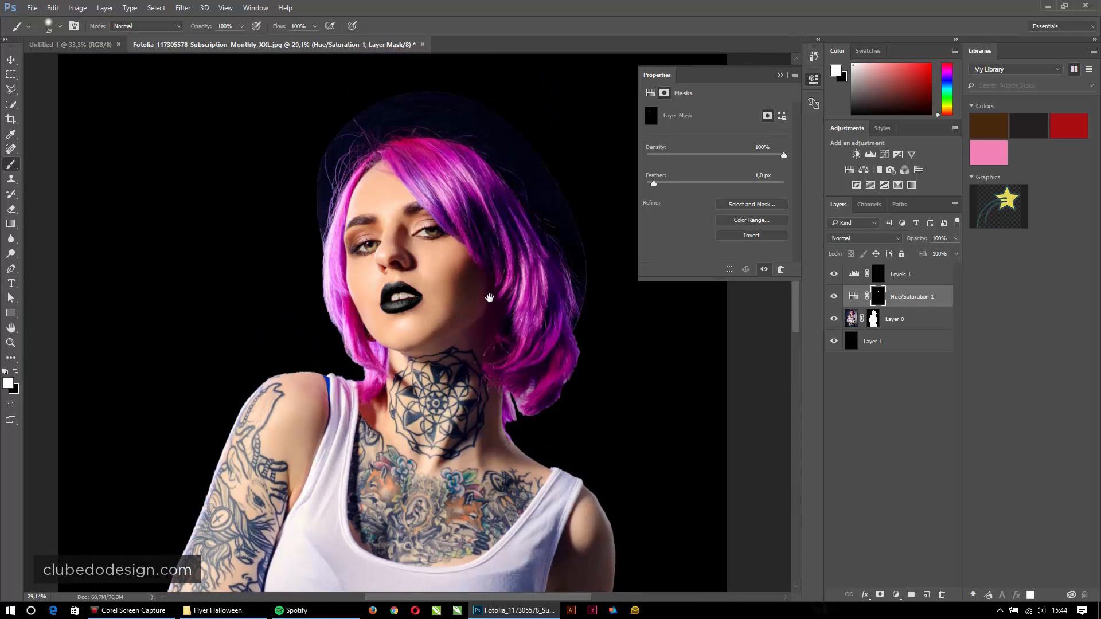
pyautogui.moveTo(477, 236); pyautogui.dragTo(484, 244)
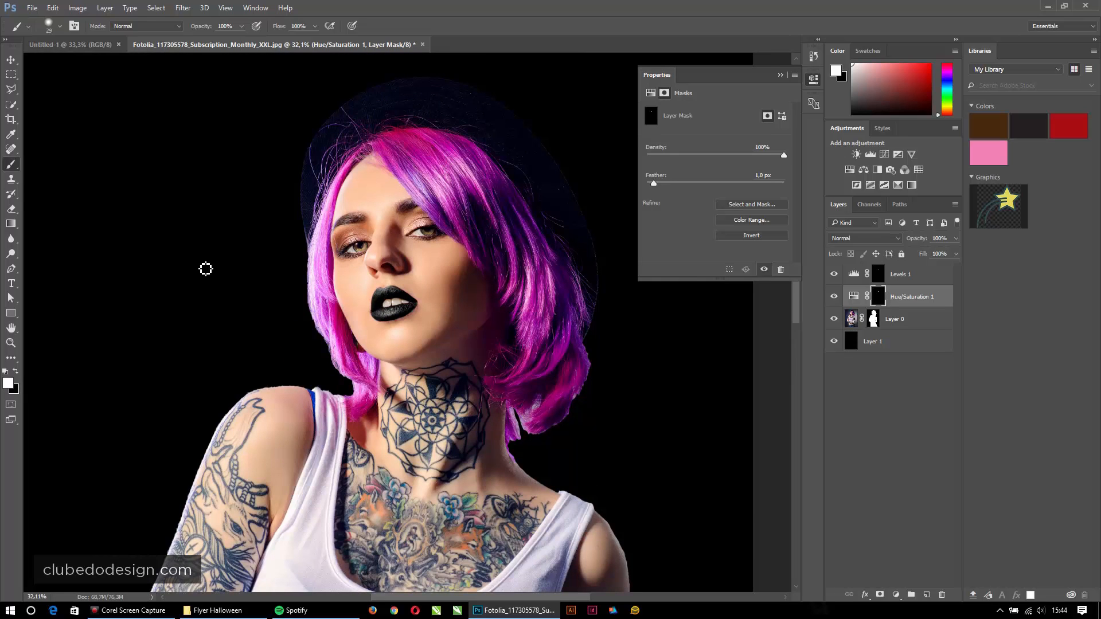
pyautogui.press('w')
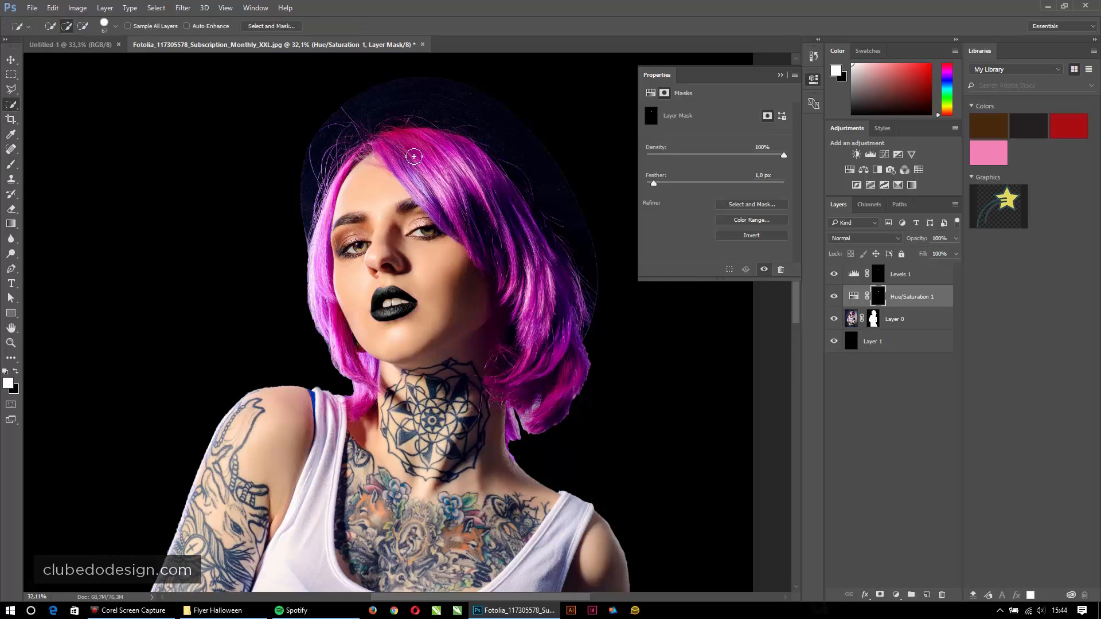
pyautogui.moveTo(417, 152); pyautogui.dragTo(465, 212)
pyautogui.moveTo(412, 161)
pyautogui.mouseDown()
pyautogui.moveTo(459, 223)
pyautogui.moveTo(422, 228)
pyautogui.mouseUp()
pyautogui.moveTo(406, 163)
pyautogui.mouseDown()
pyautogui.moveTo(450, 146)
pyautogui.moveTo(512, 235)
pyautogui.moveTo(543, 381)
pyautogui.moveTo(509, 391)
pyautogui.moveTo(563, 278)
pyautogui.moveTo(563, 393)
pyautogui.moveTo(518, 427)
pyautogui.moveTo(559, 287)
pyautogui.moveTo(508, 265)
pyautogui.moveTo(489, 226)
pyautogui.moveTo(518, 314)
pyautogui.moveTo(372, 135)
pyautogui.moveTo(343, 175)
pyautogui.moveTo(318, 266)
pyautogui.moveTo(353, 355)
pyautogui.moveTo(357, 413)
pyautogui.mouseUp()
pyautogui.press('alt')
pyautogui.moveTo(461, 398)
pyautogui.mouseDown()
pyautogui.moveTo(461, 318)
pyautogui.moveTo(401, 367)
pyautogui.moveTo(378, 309)
pyautogui.moveTo(369, 186)
pyautogui.moveTo(422, 230)
pyautogui.moveTo(460, 347)
pyautogui.mouseUp()
pyautogui.keyDown('alt'); pyautogui.click(414, 155); pyautogui.keyUp('alt')
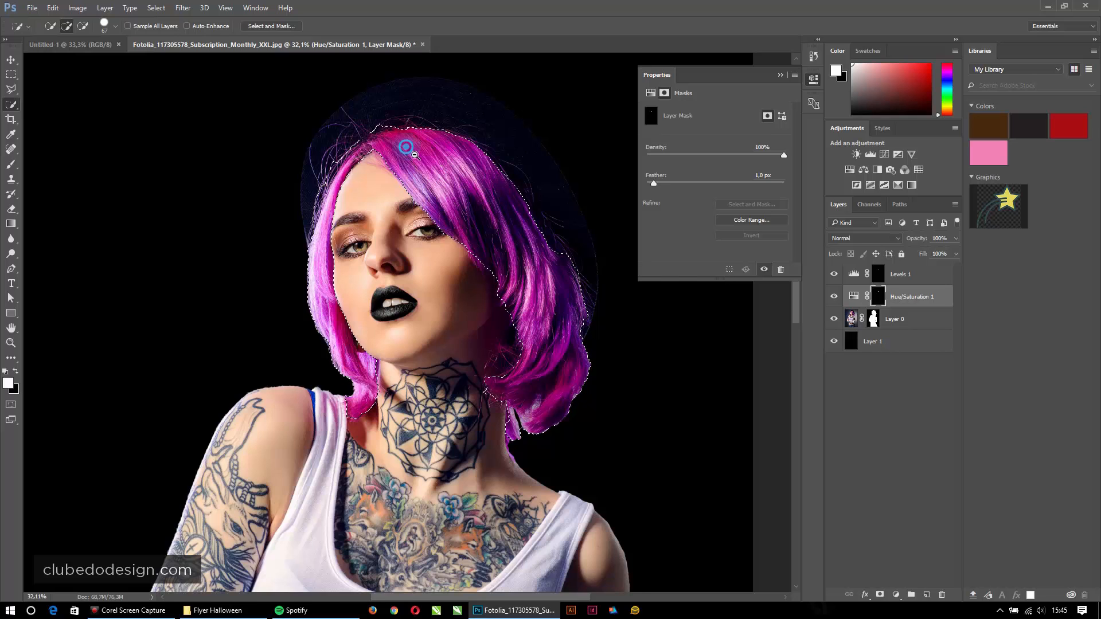
pyautogui.click(406, 148)
# Step: Add a Hue/Saturation adjustment layer masked to the hair selection above the Levels 1 layer
pyautogui.click(900, 275)
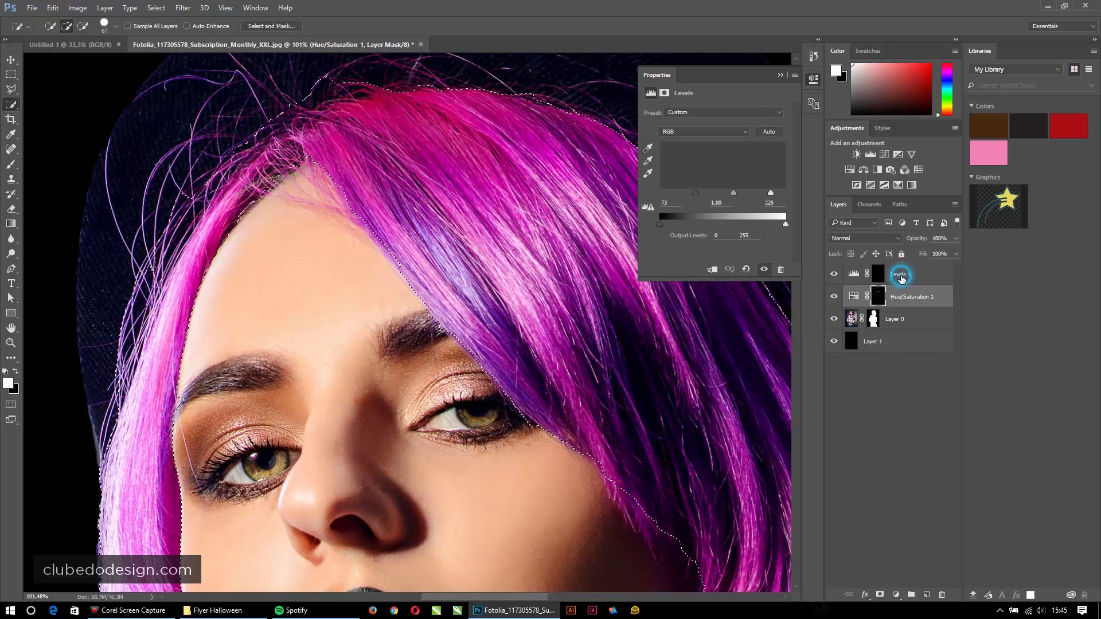
pyautogui.click(896, 595)
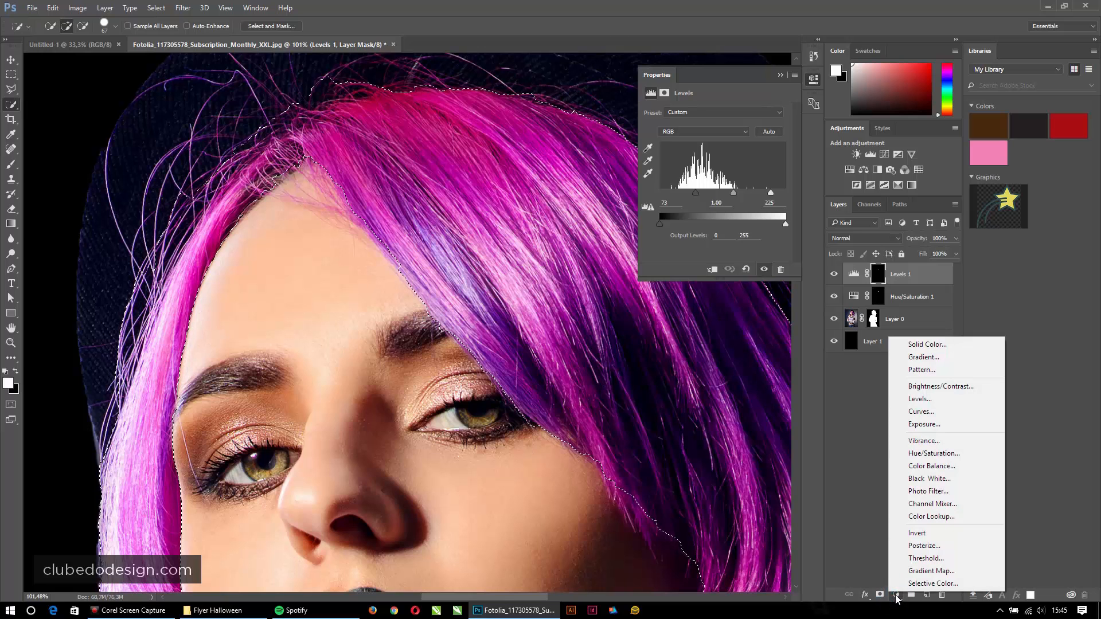
pyautogui.click(942, 454)
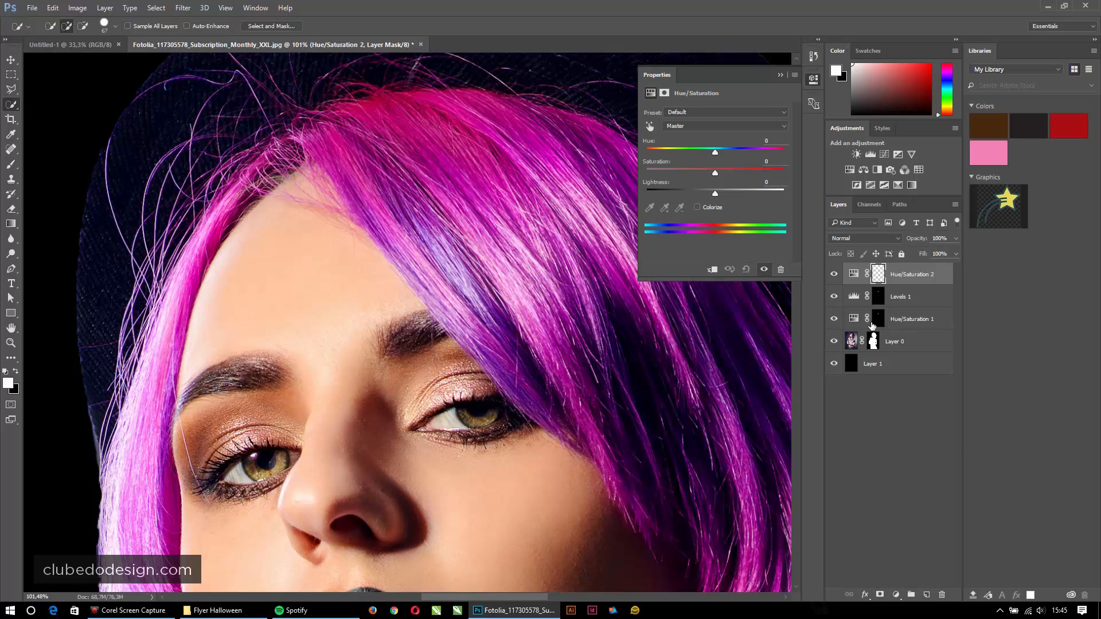
pyautogui.keyDown('alt'); pyautogui.click(433, 212); pyautogui.keyUp('alt')
pyautogui.keyDown('alt'); pyautogui.click(432, 211); pyautogui.keyUp('alt')
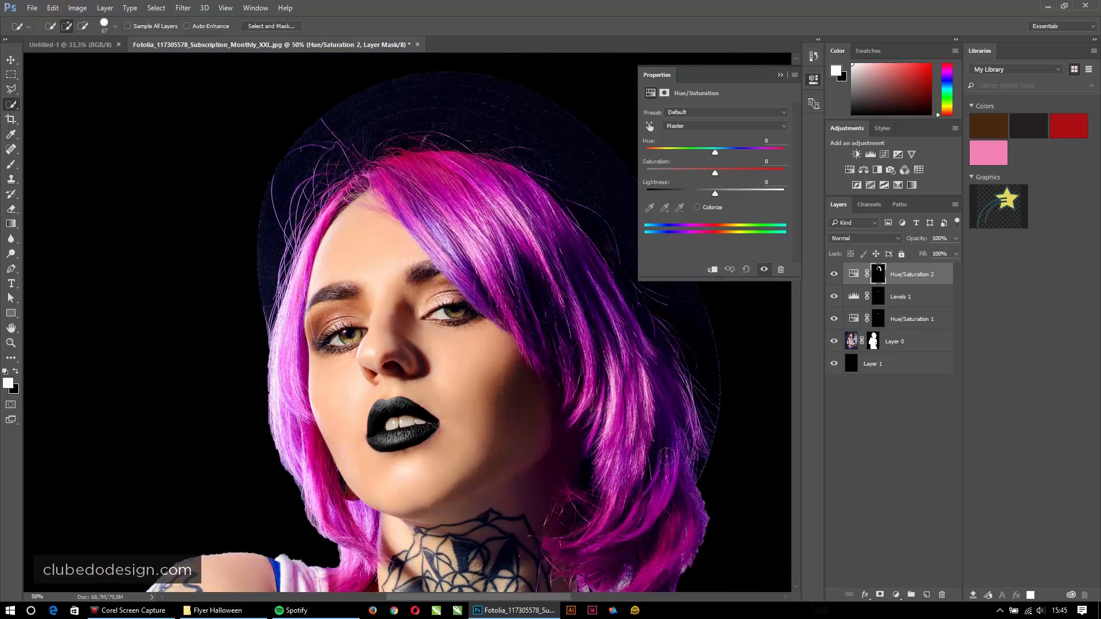
# Step: Set the hair adjustment's saturation to -100 and lightness to -31
pyautogui.scroll(-1, 552, 332)
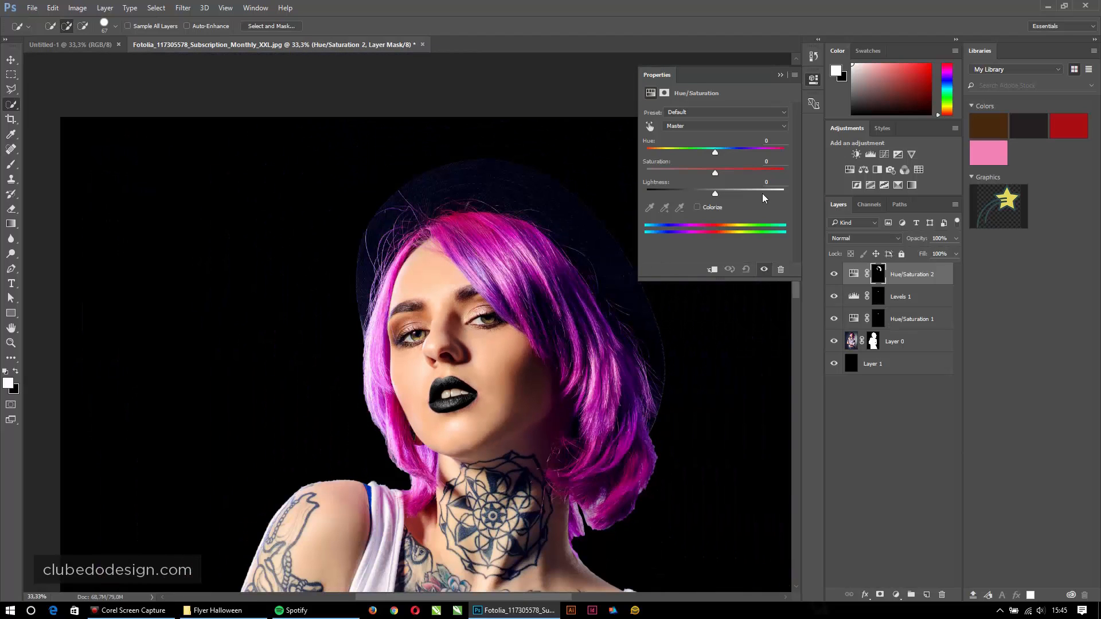
pyautogui.moveTo(713, 172); pyautogui.dragTo(631, 180)
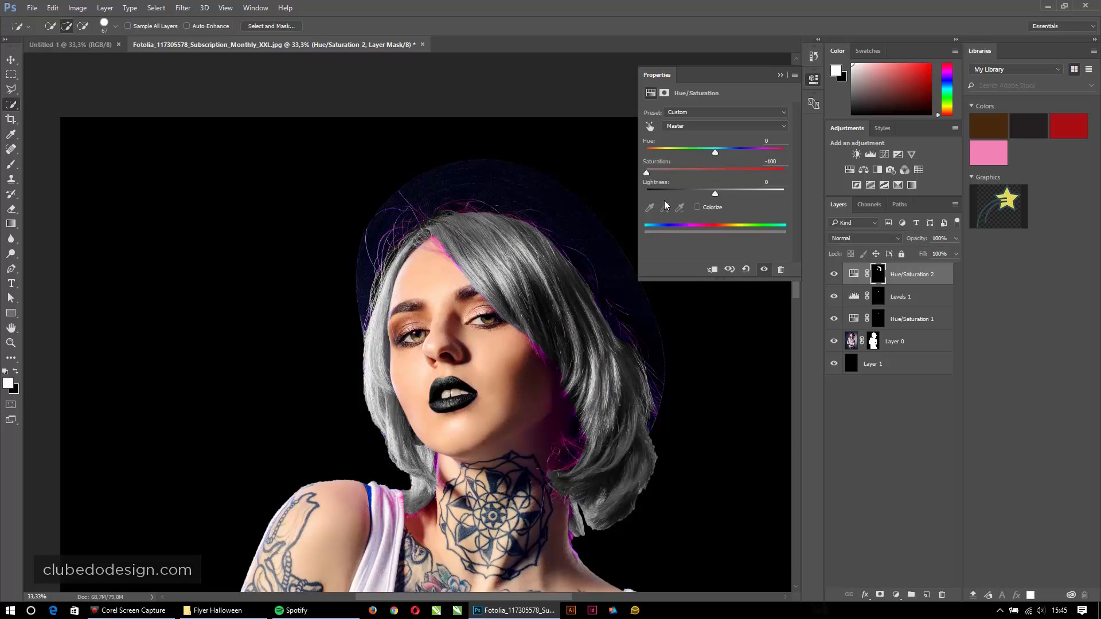
pyautogui.moveTo(707, 193); pyautogui.dragTo(695, 194)
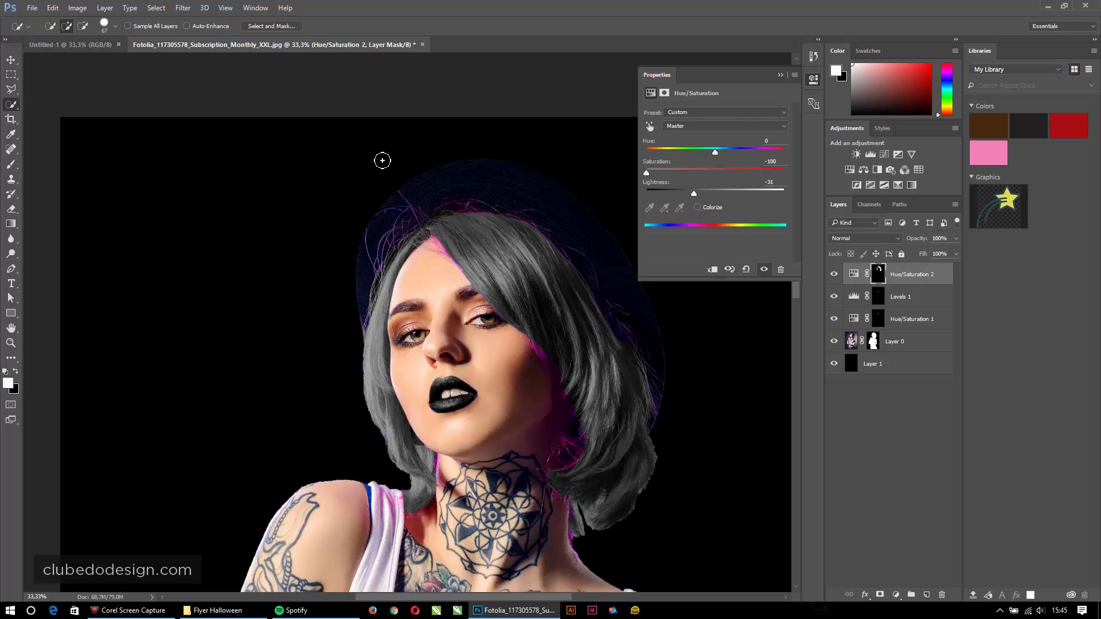
# Step: Paint white on the hair adjustment's mask with a 119 px brush over the stray hairs around the crown and hat
pyautogui.click(876, 278)
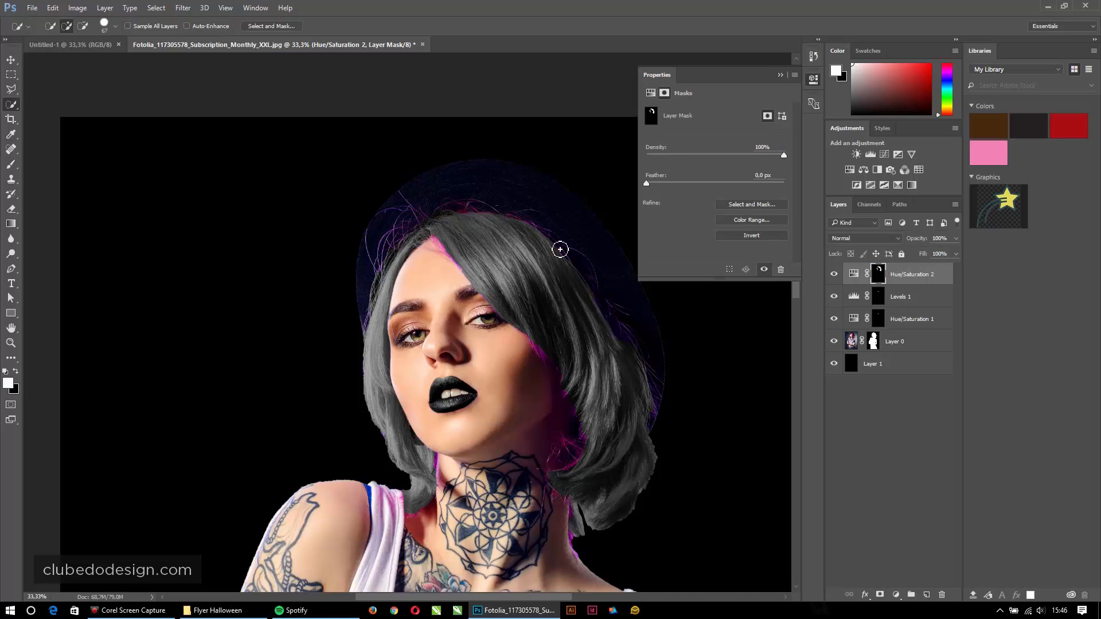
pyautogui.moveTo(531, 227)
pyautogui.mouseDown()
pyautogui.moveTo(491, 207)
pyautogui.moveTo(474, 215)
pyautogui.mouseUp()
pyautogui.hotkey('ctrl', 'd')
pyautogui.press('b')
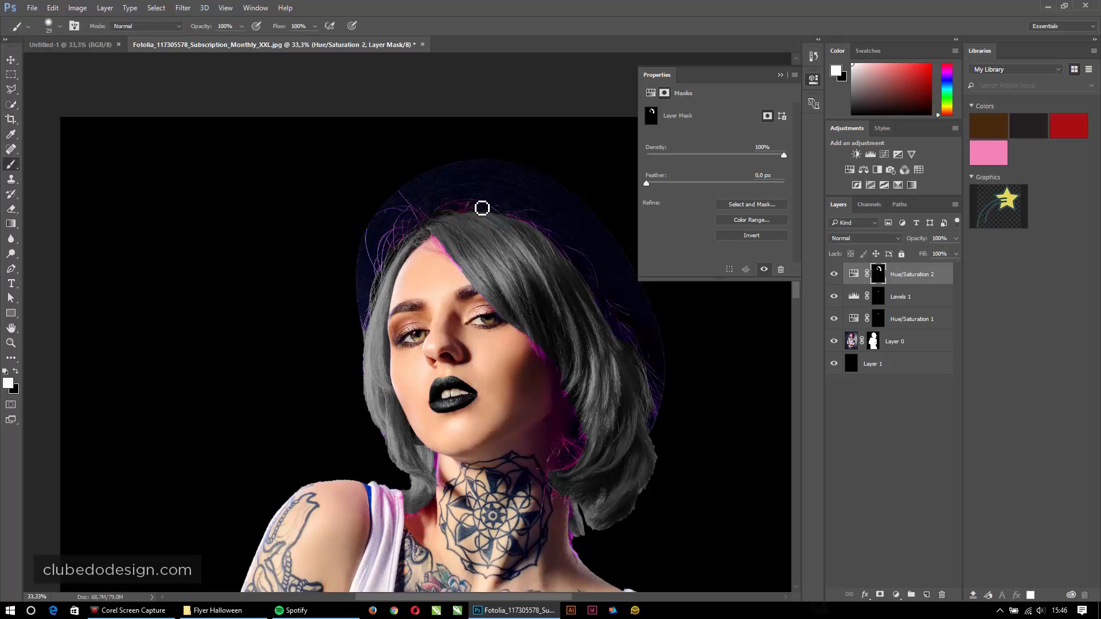
pyautogui.moveTo(485, 211)
pyautogui.mouseDown()
pyautogui.moveTo(514, 215)
pyautogui.moveTo(499, 216)
pyautogui.mouseUp()
pyautogui.moveTo(418, 204); pyautogui.dragTo(415, 204)
pyautogui.hotkey('ctrl', 'alt', 'z')
pyautogui.hotkey('ctrl', 'alt', 'z')
pyautogui.click(436, 230)
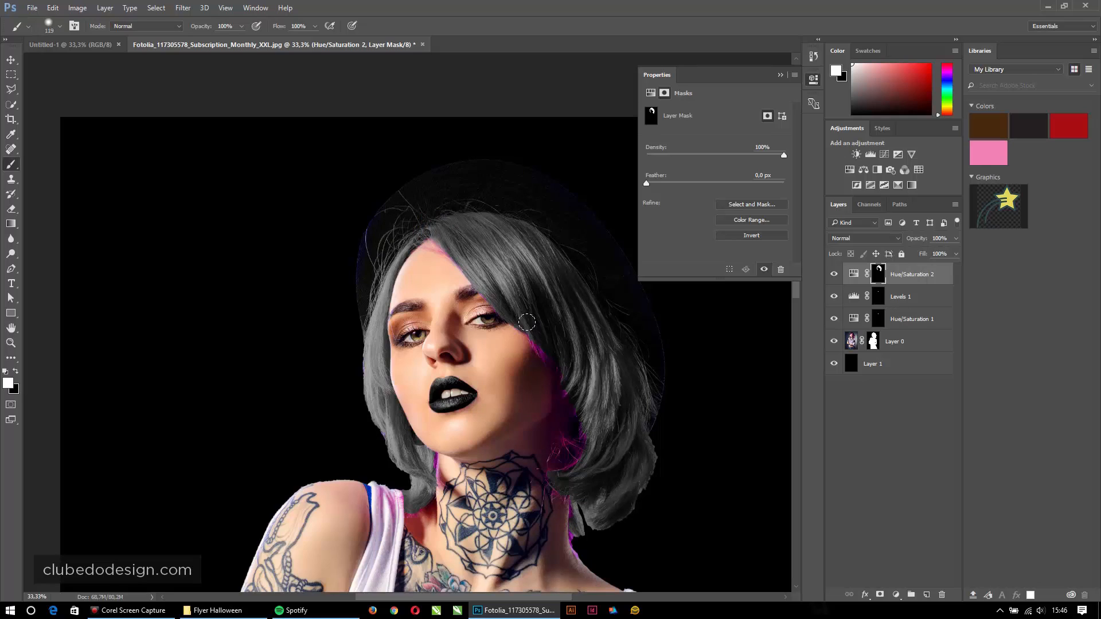
# Step: Extend the hair mask over the pink strands between the shadowed cheek, neck and hair ends, reducing the brush to 71 px
pyautogui.moveTo(529, 324)
pyautogui.mouseDown()
pyautogui.moveTo(572, 376)
pyautogui.moveTo(561, 361)
pyautogui.moveTo(592, 433)
pyautogui.moveTo(574, 467)
pyautogui.moveTo(593, 442)
pyautogui.moveTo(560, 463)
pyautogui.moveTo(563, 447)
pyautogui.moveTo(595, 430)
pyautogui.moveTo(577, 446)
pyautogui.moveTo(561, 442)
pyautogui.moveTo(561, 473)
pyautogui.moveTo(577, 510)
pyautogui.mouseUp()
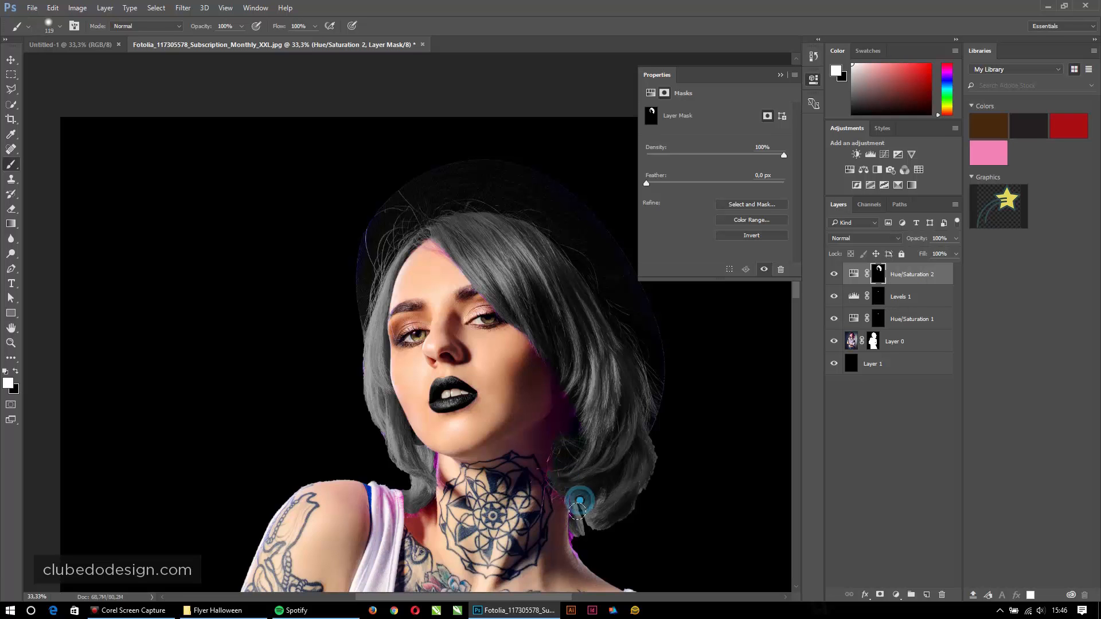
pyautogui.scroll(5, 579, 501)
pyautogui.moveTo(595, 438); pyautogui.dragTo(574, 339)
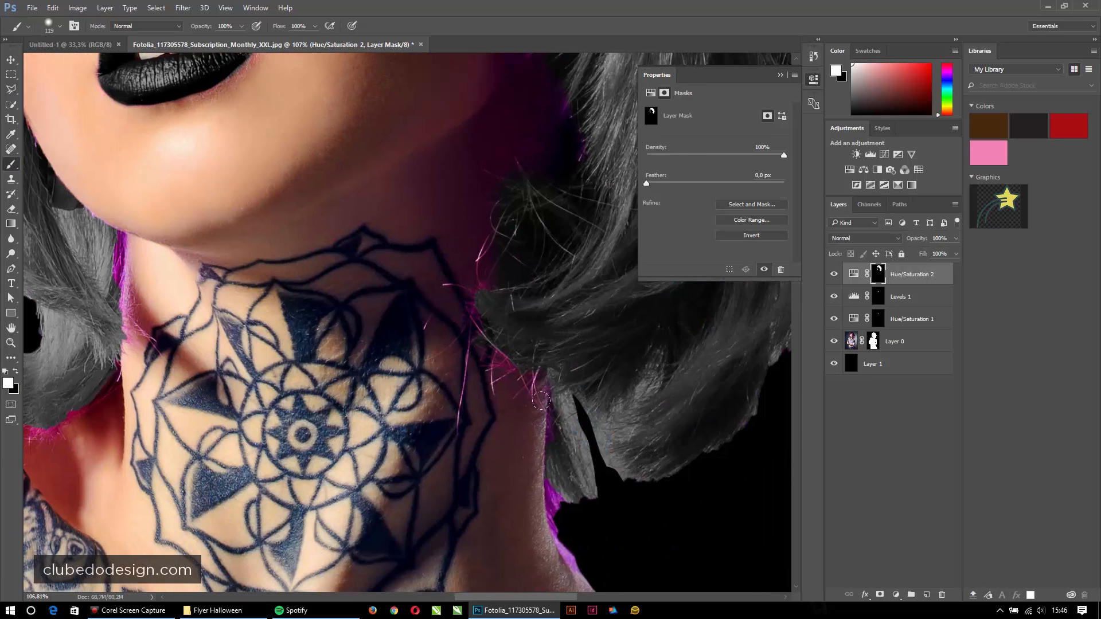
pyautogui.moveTo(576, 381)
pyautogui.mouseDown()
pyautogui.moveTo(561, 410)
pyautogui.moveTo(565, 531)
pyautogui.moveTo(551, 483)
pyautogui.mouseUp()
pyautogui.keyDown('alt'); pyautogui.rightClick(598, 419); pyautogui.keyUp('alt')
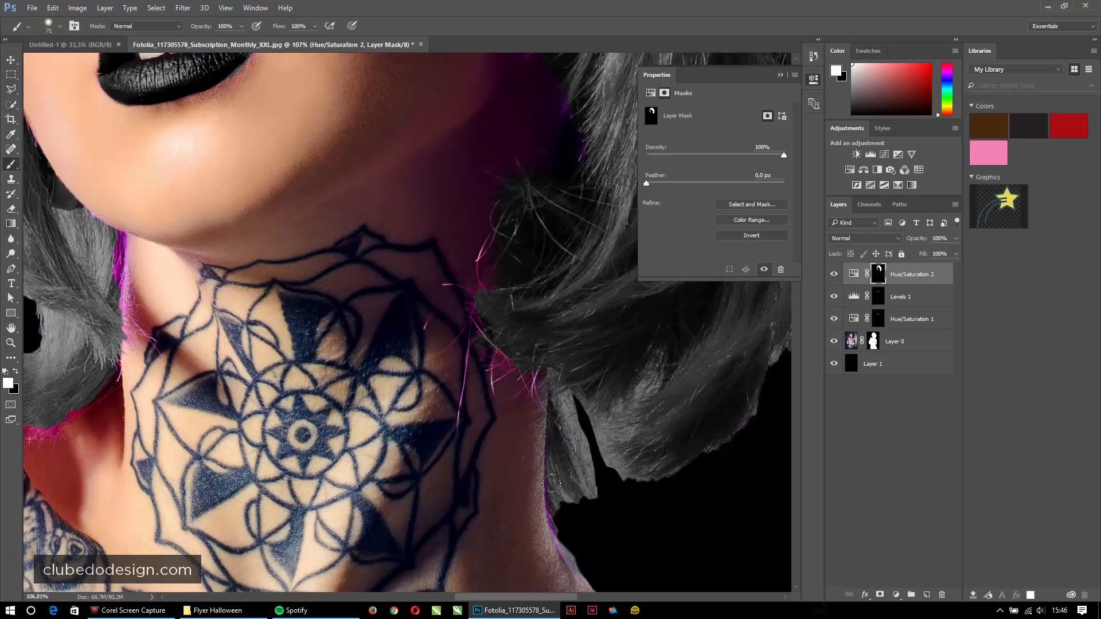
pyautogui.moveTo(398, 344); pyautogui.dragTo(458, 356)
pyautogui.moveTo(562, 362)
pyautogui.mouseDown()
pyautogui.moveTo(590, 376)
pyautogui.moveTo(563, 370)
pyautogui.mouseUp()
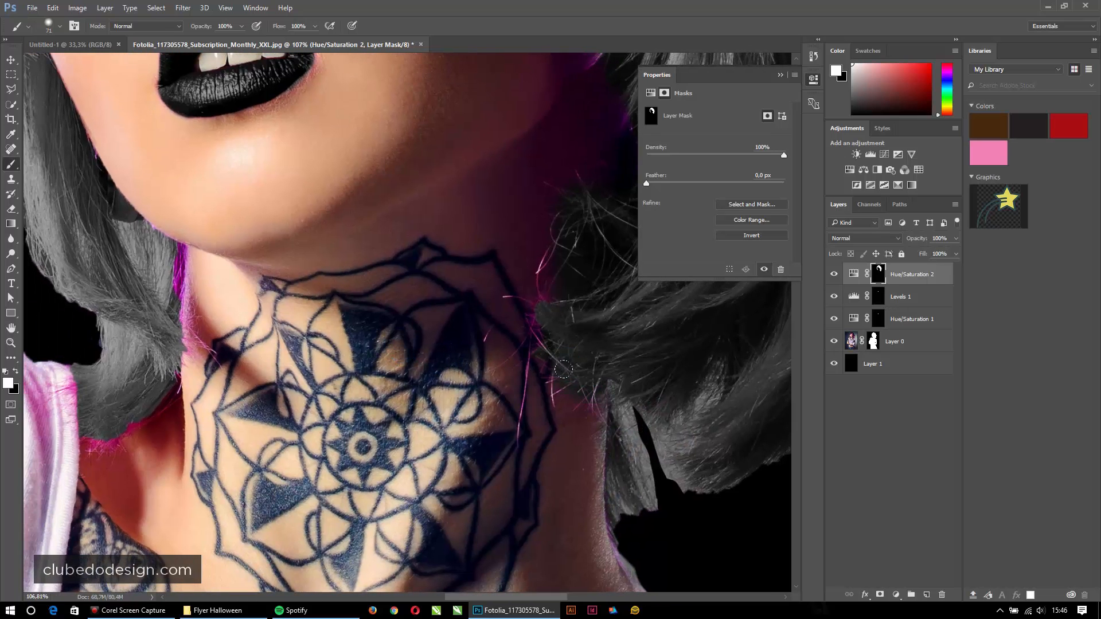
# Step: Paint the hair mask over the remaining pink strands beside the neck and shirt strap and along the hair's outer edge
pyautogui.moveTo(128, 301); pyautogui.dragTo(347, 311)
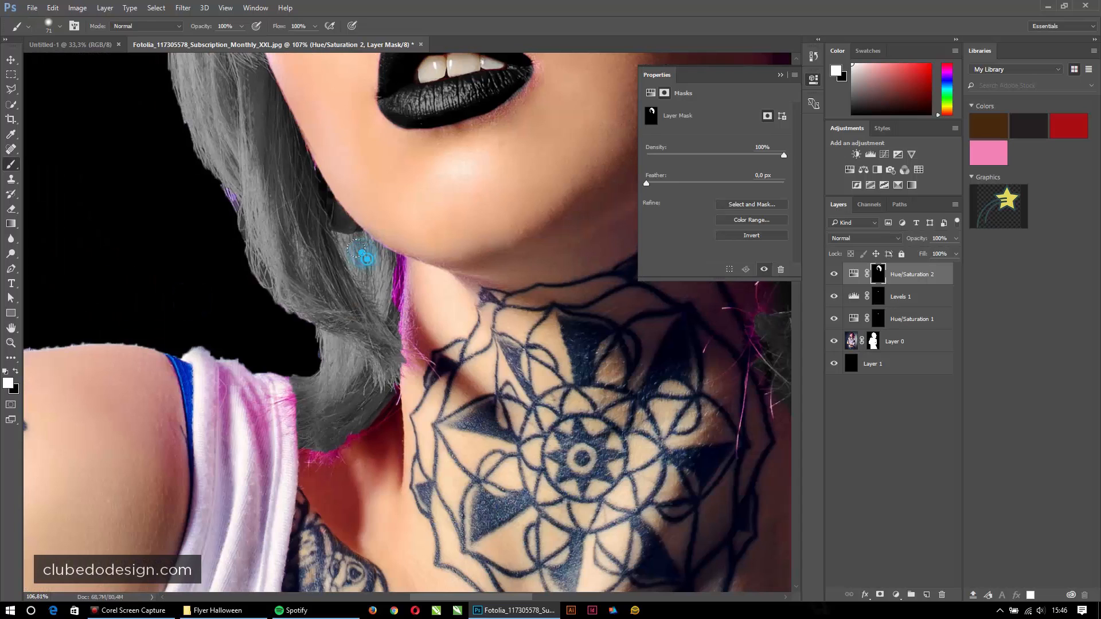
pyautogui.moveTo(402, 281); pyautogui.dragTo(387, 322)
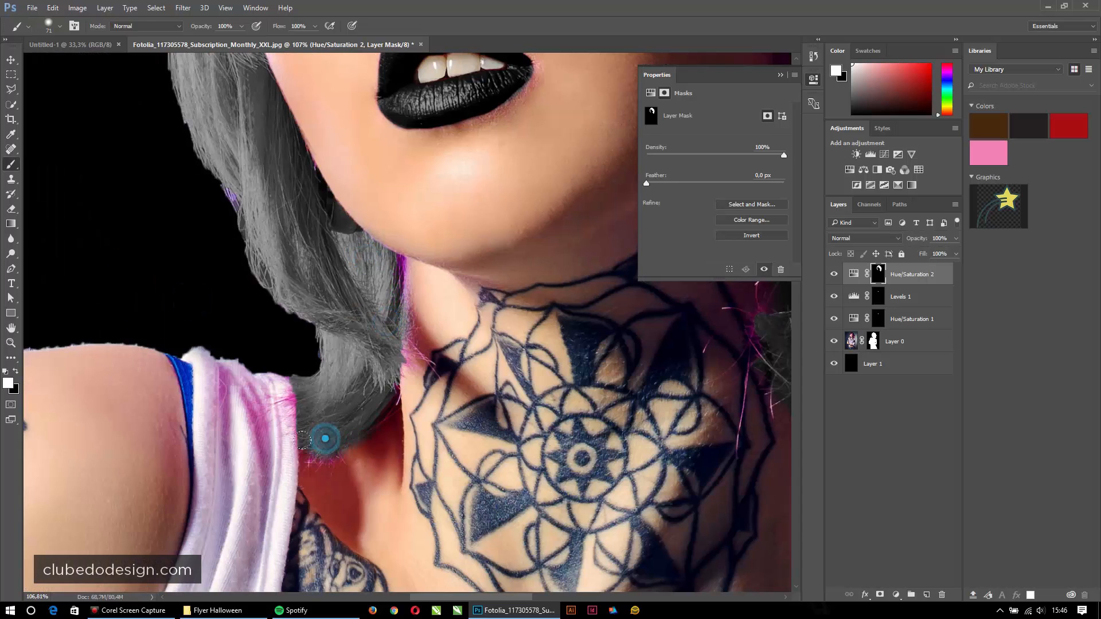
pyautogui.moveTo(302, 440); pyautogui.dragTo(319, 405)
pyautogui.moveTo(374, 367); pyautogui.dragTo(355, 312)
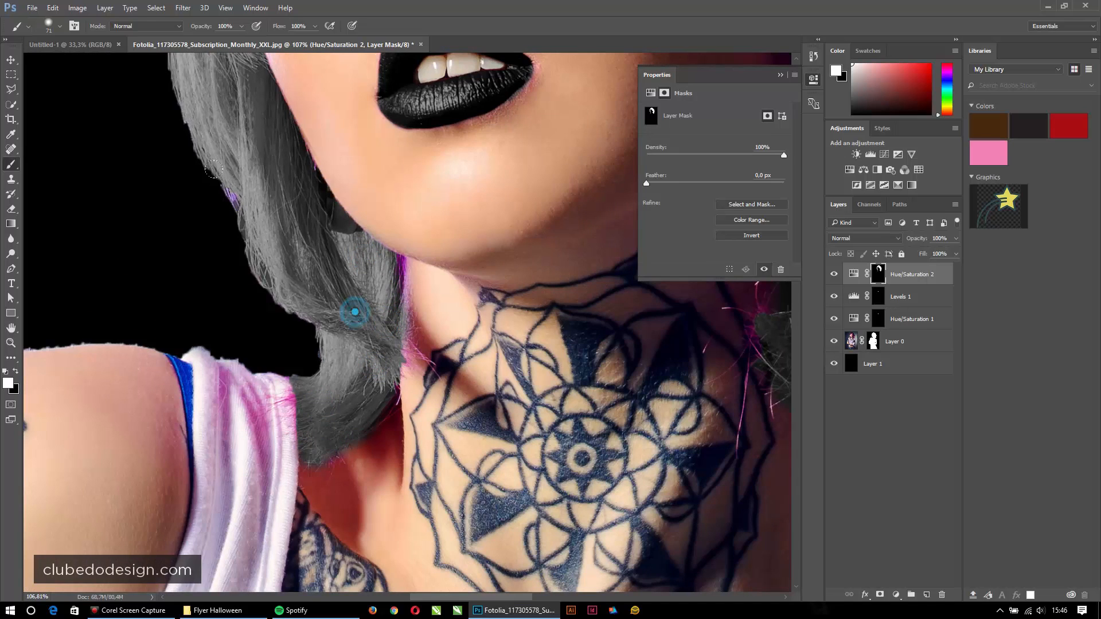
pyautogui.moveTo(217, 173); pyautogui.dragTo(224, 177)
pyautogui.moveTo(284, 161); pyautogui.dragTo(293, 166)
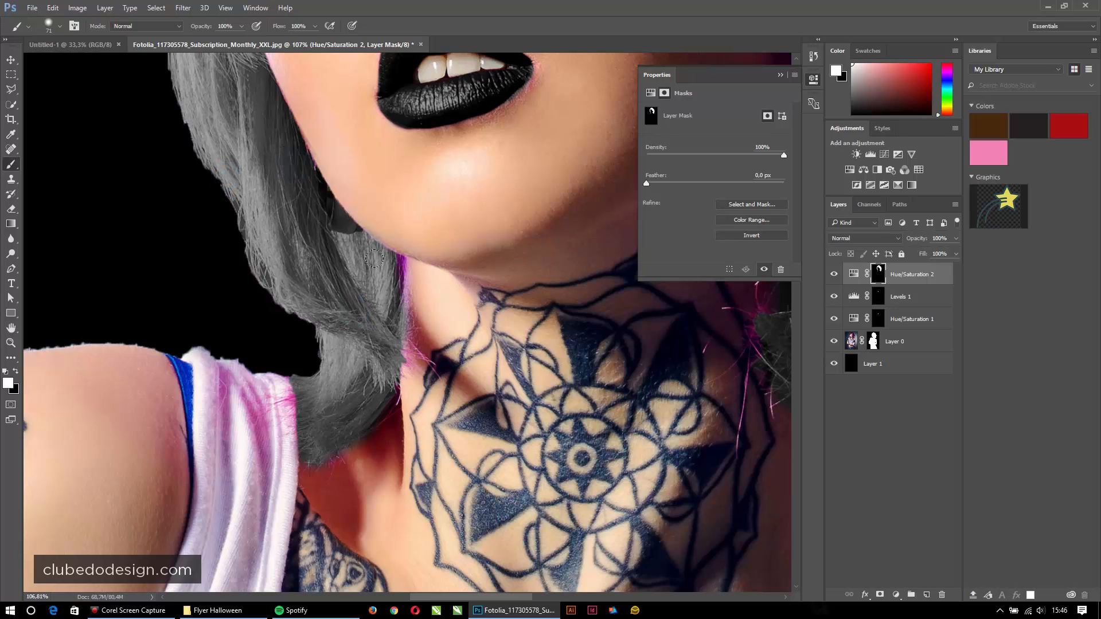
# Step: Enlarge the brush to 182 px, lower its opacity to 36% and paint the hair mask over the purple shadow beside the cheek
pyautogui.hotkey('ctrl', '0')
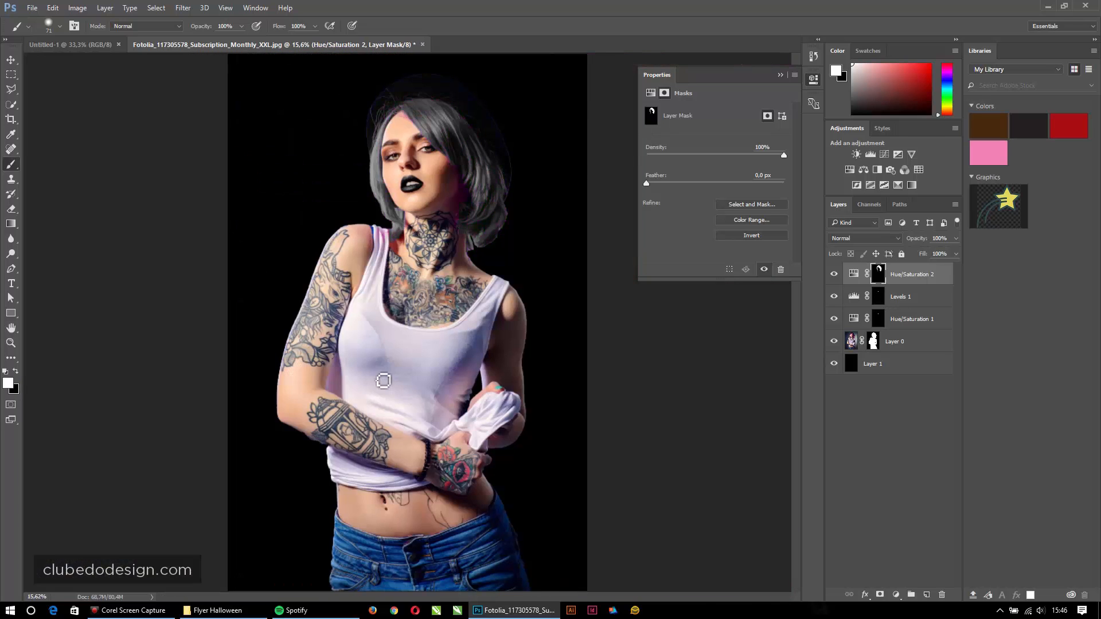
pyautogui.moveTo(454, 134)
pyautogui.mouseDown()
pyautogui.moveTo(503, 212)
pyautogui.moveTo(484, 307)
pyautogui.mouseUp()
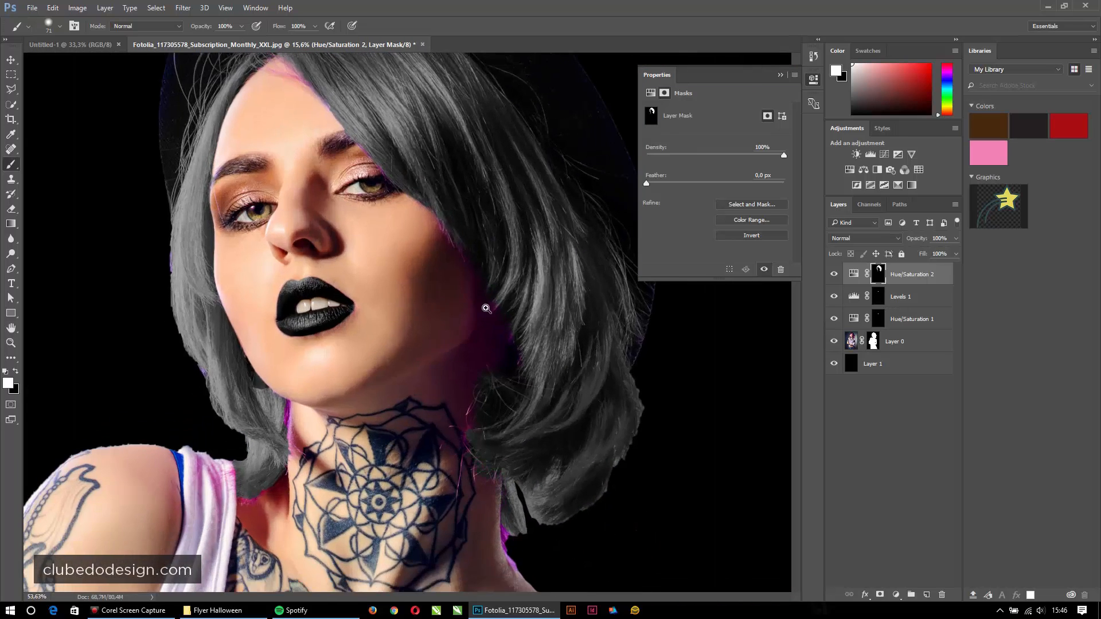
pyautogui.moveTo(477, 264)
pyautogui.mouseDown()
pyautogui.moveTo(497, 241)
pyautogui.moveTo(519, 240)
pyautogui.mouseUp()
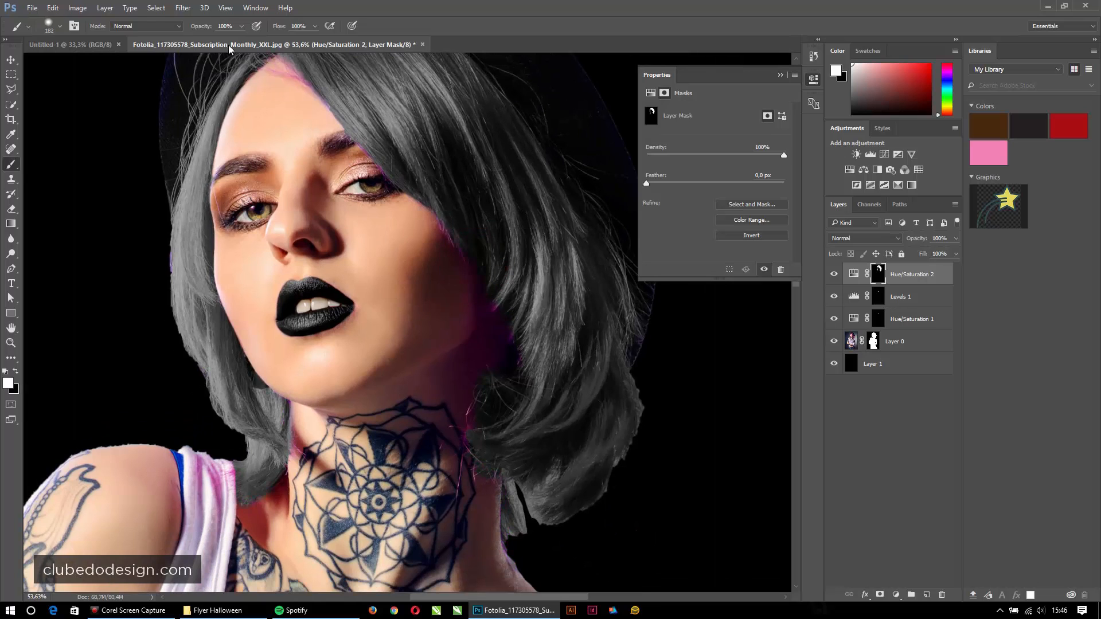
pyautogui.moveTo(195, 31); pyautogui.dragTo(185, 28)
pyautogui.moveTo(444, 171)
pyautogui.mouseDown()
pyautogui.moveTo(441, 202)
pyautogui.moveTo(471, 230)
pyautogui.moveTo(495, 329)
pyautogui.moveTo(500, 318)
pyautogui.moveTo(422, 379)
pyautogui.moveTo(409, 359)
pyautogui.moveTo(409, 369)
pyautogui.moveTo(498, 237)
pyautogui.moveTo(474, 268)
pyautogui.mouseUp()
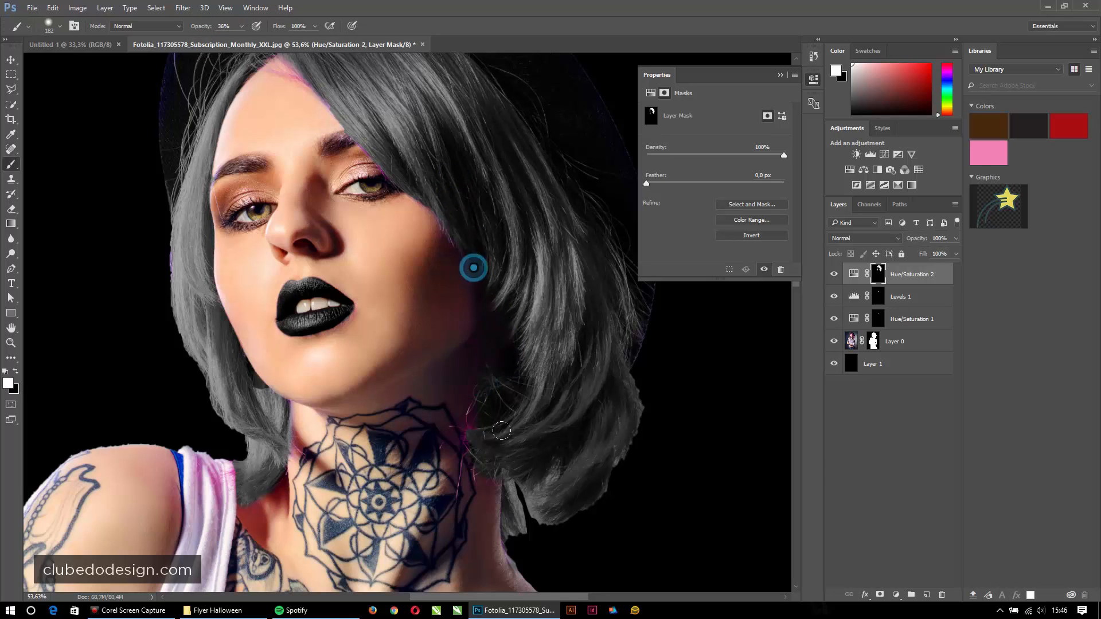
# Step: Soften the leftover magenta cast along both sides of the neck by painting the hair mask at 36% opacity
pyautogui.moveTo(462, 390)
pyautogui.mouseDown()
pyautogui.moveTo(479, 415)
pyautogui.moveTo(466, 431)
pyautogui.mouseUp()
pyautogui.keyDown('alt'); pyautogui.click(476, 349); pyautogui.keyUp('alt')
pyautogui.moveTo(478, 317); pyautogui.dragTo(496, 351)
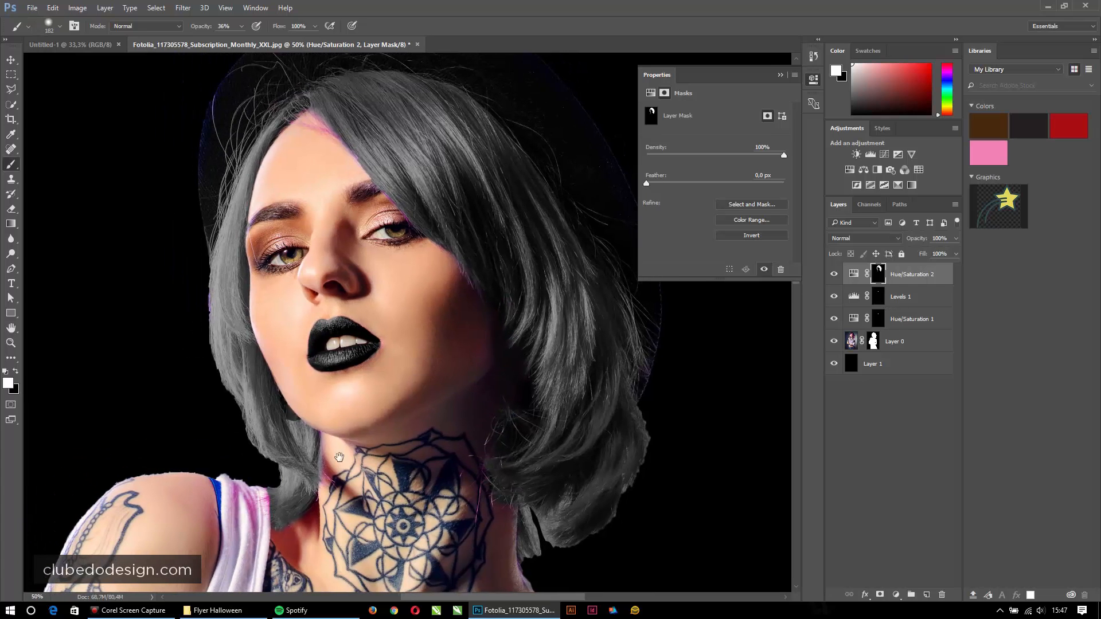
pyautogui.moveTo(286, 461); pyautogui.dragTo(318, 487)
# Step: Paint the hair mask at 36% opacity along the forehead parting and the fringe edge to remove the pink tint
pyautogui.moveTo(412, 200); pyautogui.dragTo(423, 325)
pyautogui.moveTo(324, 242)
pyautogui.mouseDown()
pyautogui.moveTo(346, 222)
pyautogui.moveTo(349, 236)
pyautogui.moveTo(325, 253)
pyautogui.mouseUp()
pyautogui.scroll(-6, 401, 335)
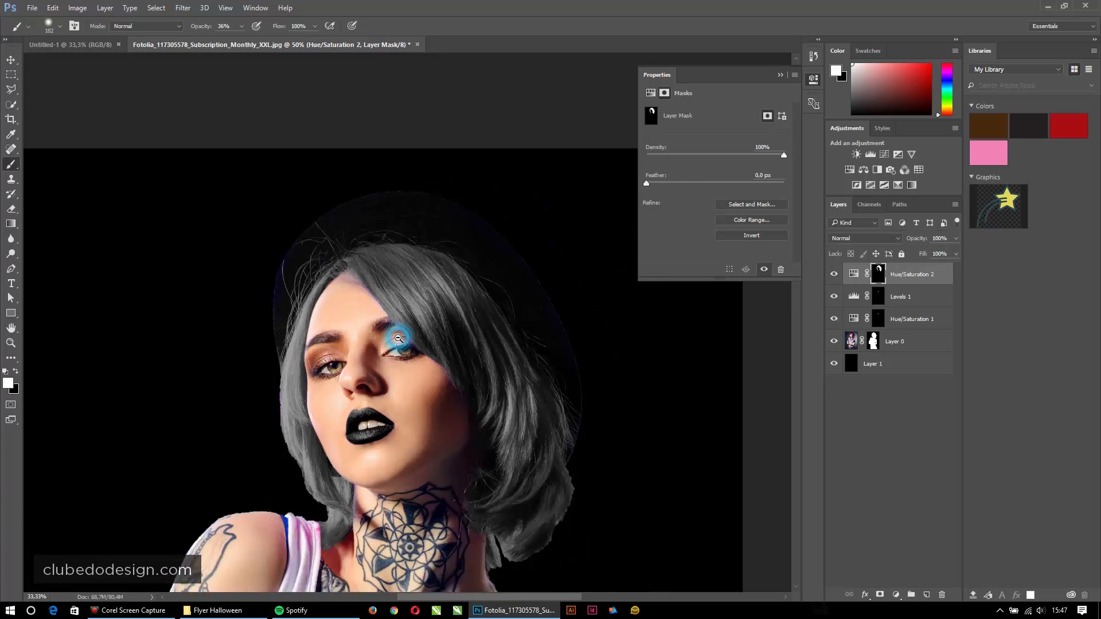
pyautogui.scroll(5, 449, 377)
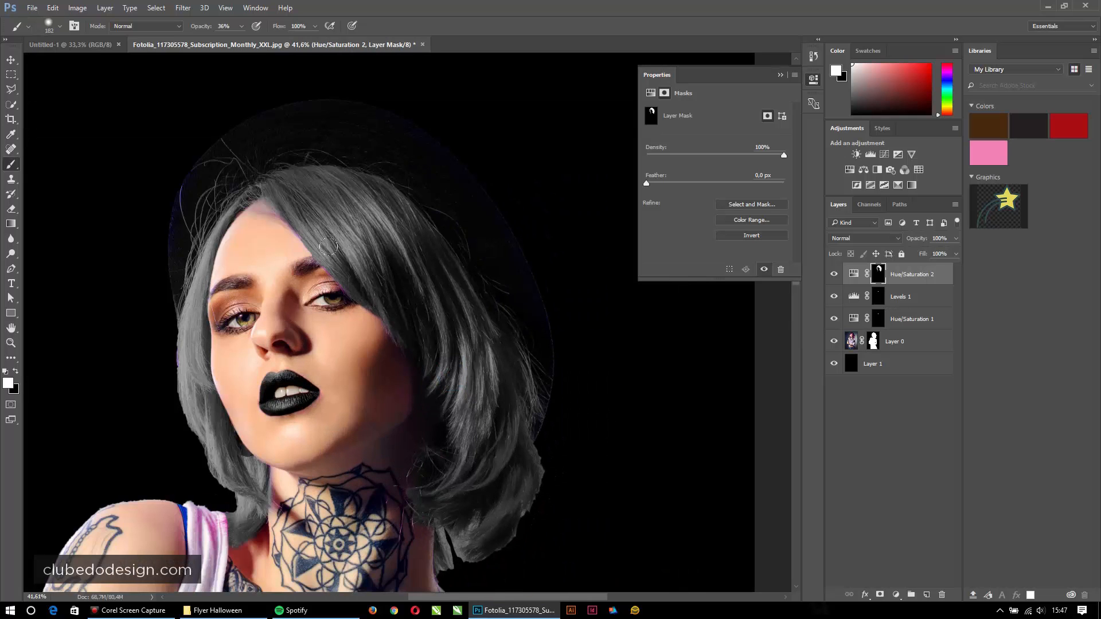
pyautogui.moveTo(329, 247); pyautogui.dragTo(342, 258)
pyautogui.click(342, 257)
pyautogui.click(385, 296)
pyautogui.click(383, 298)
pyautogui.click(405, 314)
# Step: Paint the hair mask at 36% opacity over the pink reflection on the tank top's shoulder strap
pyautogui.scroll(-1, 404, 324)
pyautogui.moveTo(400, 359); pyautogui.dragTo(379, 156)
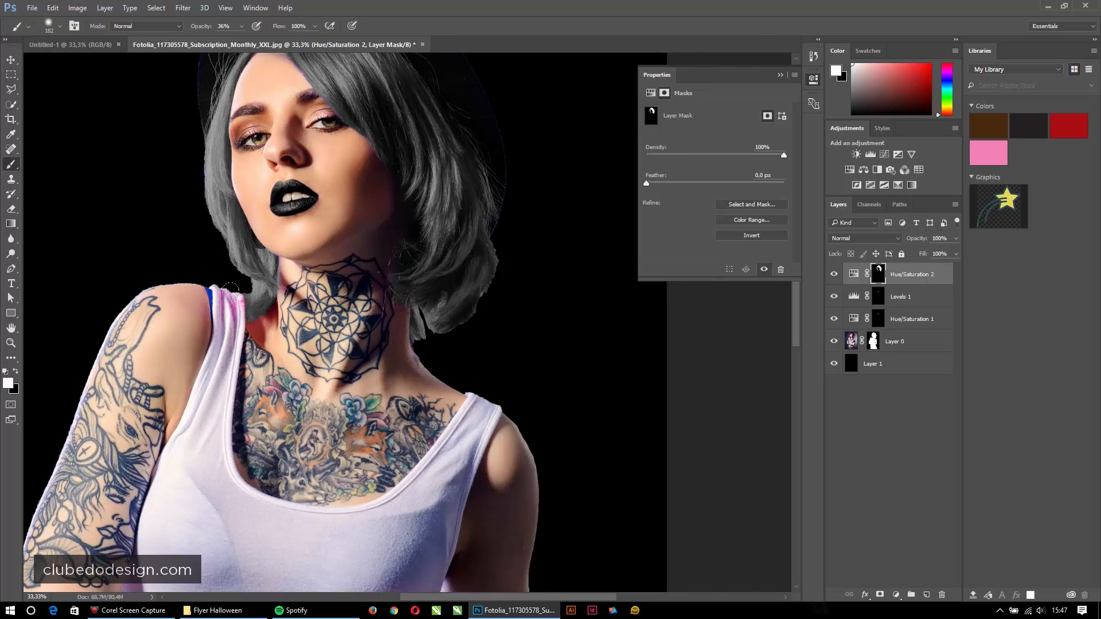
pyautogui.moveTo(230, 291); pyautogui.dragTo(244, 308)
pyautogui.scroll(-1, 468, 334)
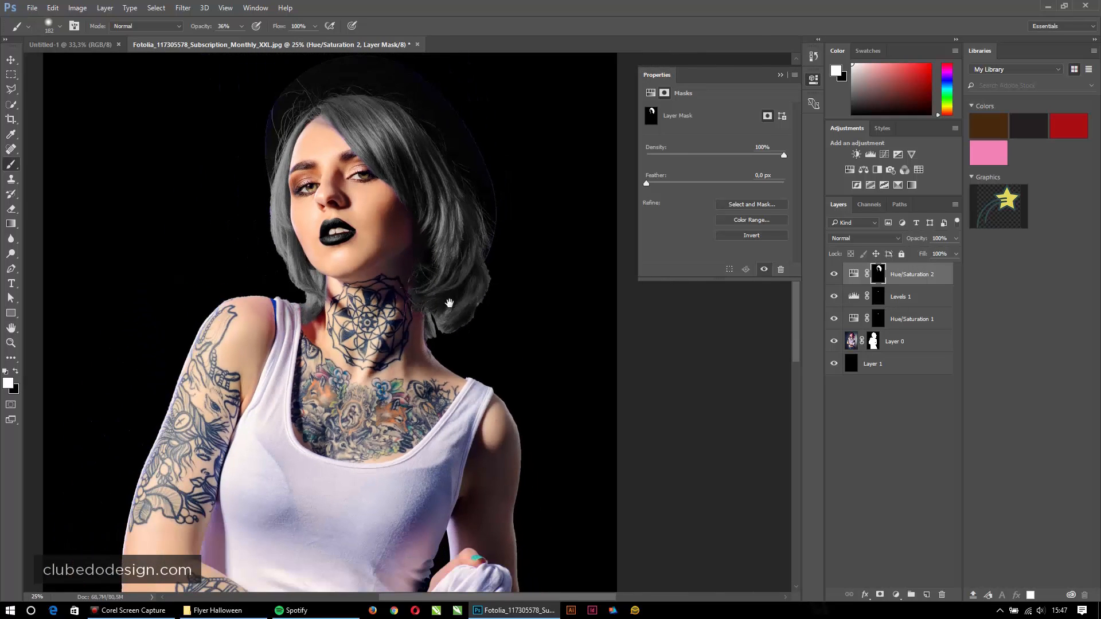
# Step: Load the hair mask of Hue/Saturation 2 as a selection and add a Levels adjustment layer limited to the hair
pyautogui.moveTo(439, 181); pyautogui.dragTo(420, 250)
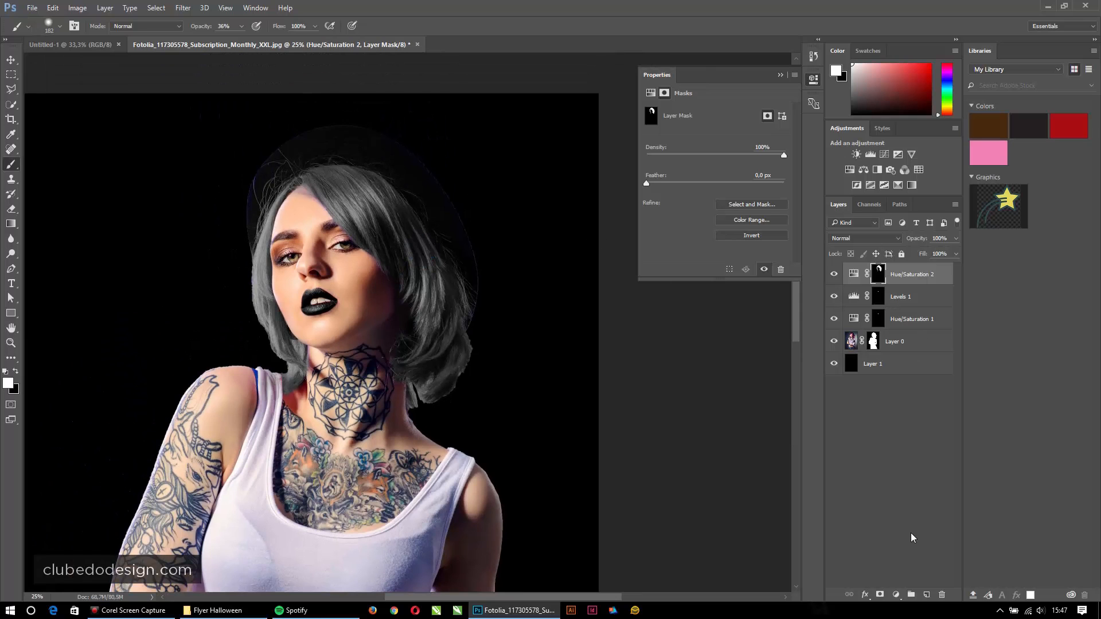
pyautogui.keyDown('ctrl'); pyautogui.click(877, 273); pyautogui.keyUp('ctrl')
pyautogui.click(895, 595)
pyautogui.click(928, 407)
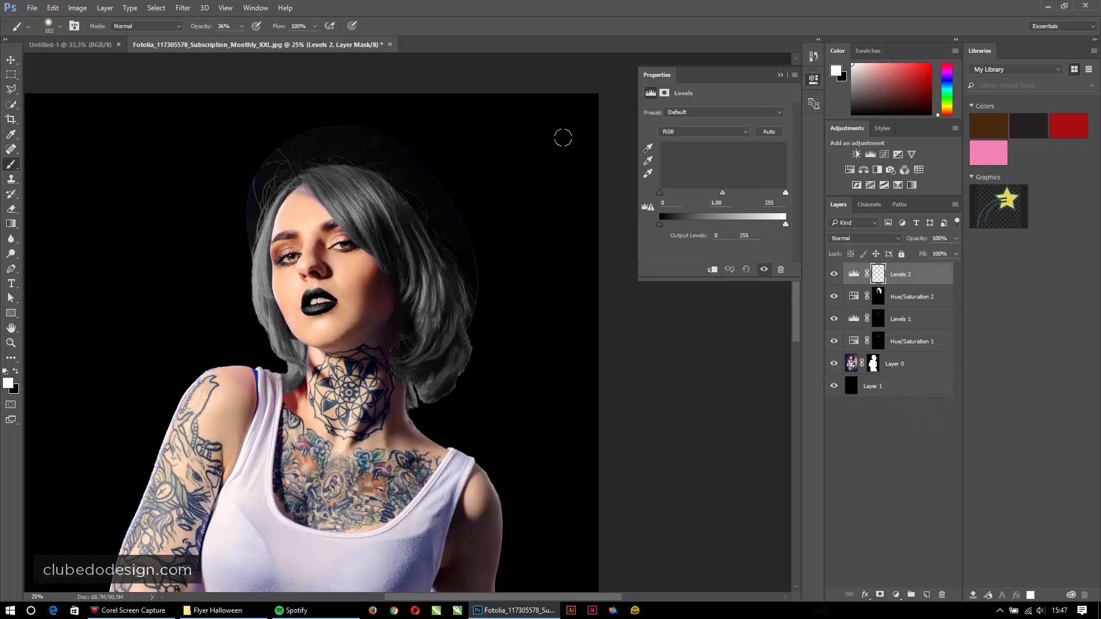
# Step: Deepen the hair's contrast by setting the Levels input black point to 27 and the white point to 234
pyautogui.moveTo(661, 193); pyautogui.dragTo(663, 195)
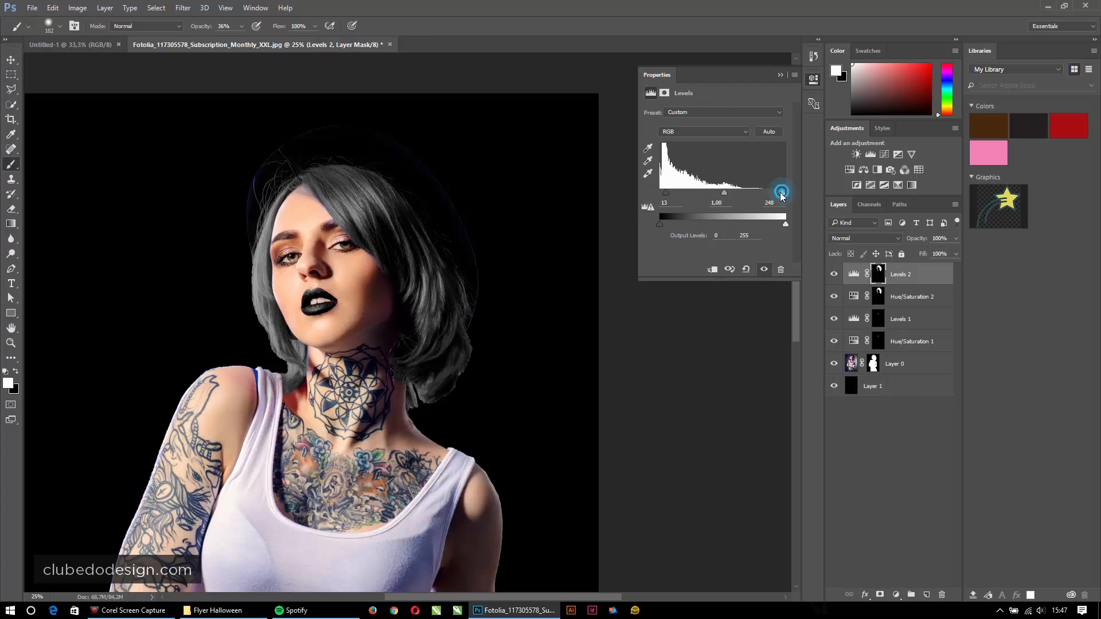
pyautogui.moveTo(785, 193); pyautogui.dragTo(775, 193)
pyautogui.moveTo(669, 192); pyautogui.dragTo(671, 193)
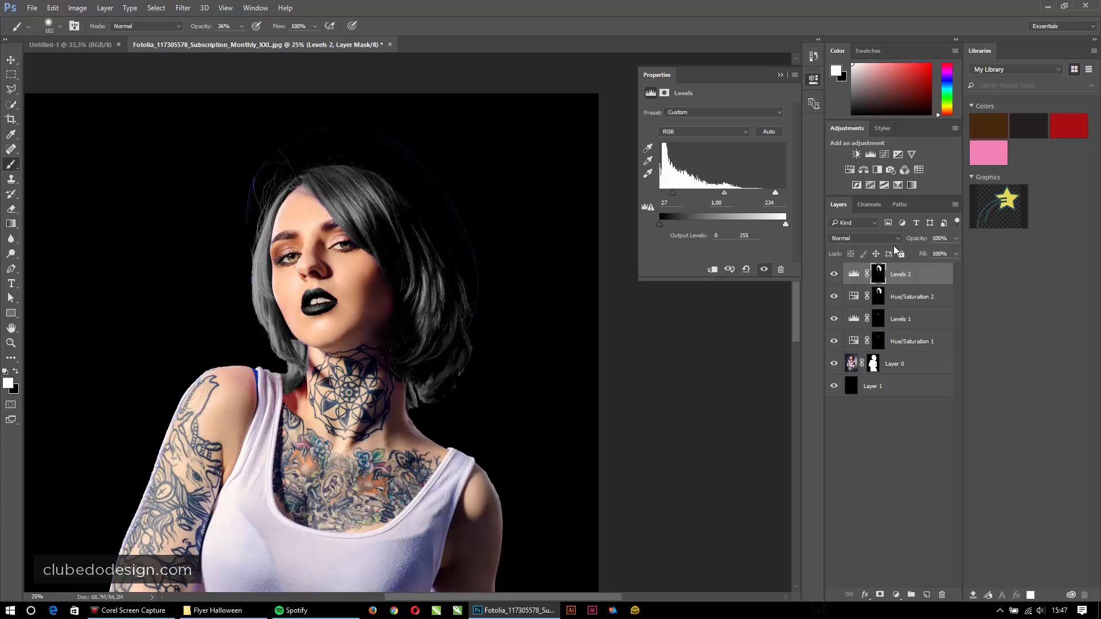
pyautogui.click(779, 74)
# Step: Hide the black background Layer 1 so the woman stands on transparency
pyautogui.hotkey('ctrl', '-')
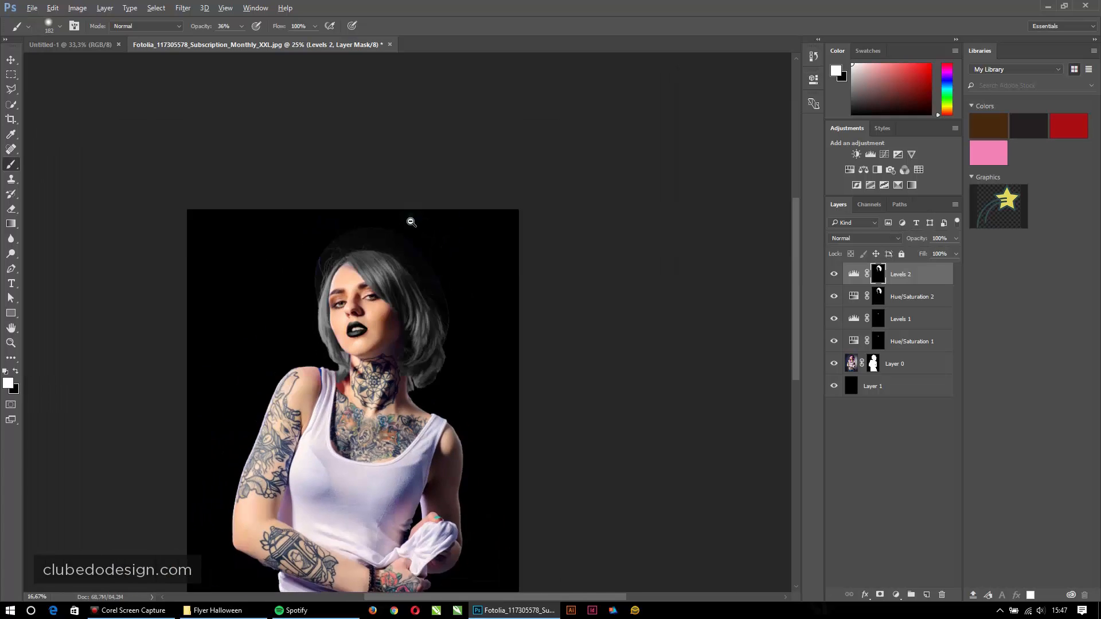
pyautogui.click(833, 386)
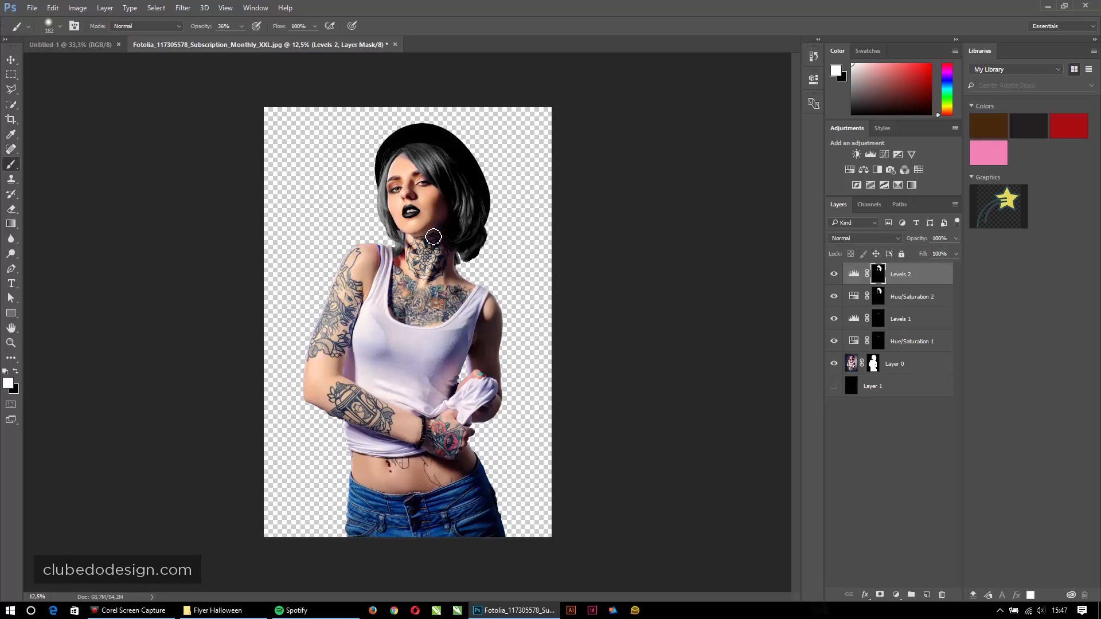
pyautogui.moveTo(399, 179); pyautogui.dragTo(486, 241)
pyautogui.moveTo(483, 290)
pyautogui.mouseDown()
pyautogui.moveTo(514, 287)
pyautogui.moveTo(478, 355)
pyautogui.mouseUp()
pyautogui.keyDown('ctrl'); pyautogui.keyDown('alt'); pyautogui.click(467, 331); pyautogui.keyUp('alt'); pyautogui.keyUp('ctrl')
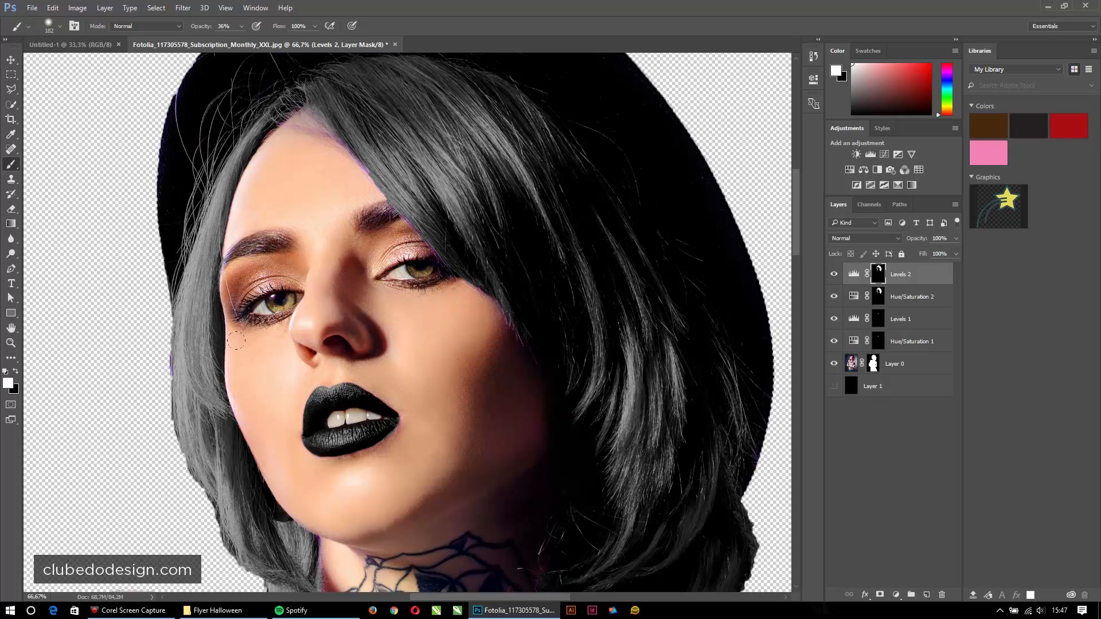
# Step: Add an empty layer above Levels 2 and reduce the brush to a small tip at 100% opacity
pyautogui.press('x')
pyautogui.click(925, 594)
pyautogui.press('x')
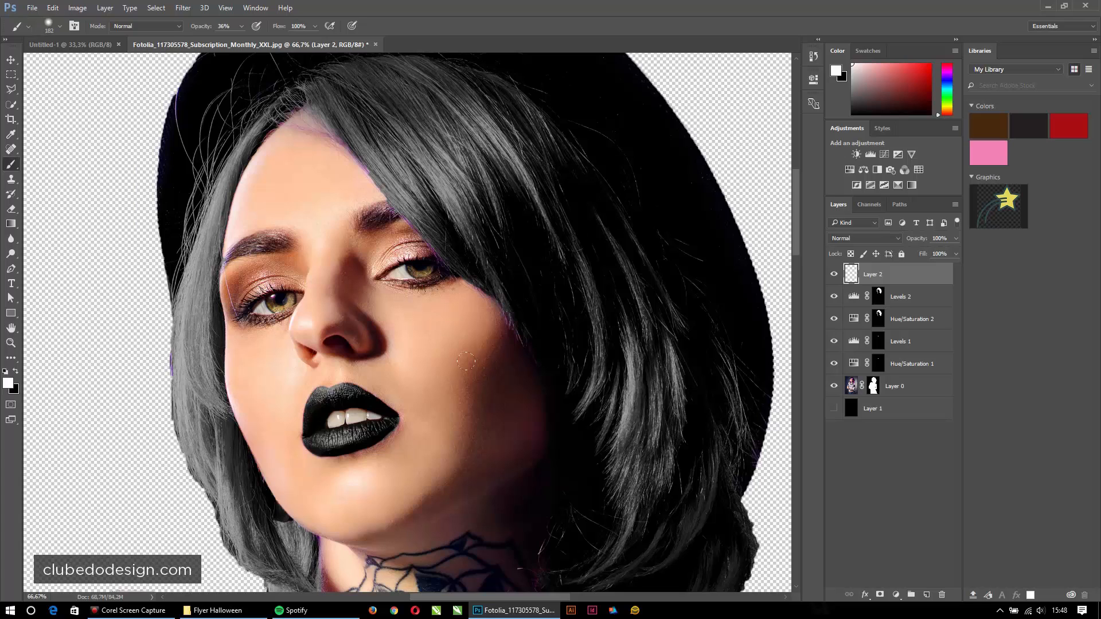
pyautogui.moveTo(413, 411); pyautogui.dragTo(376, 411)
pyautogui.moveTo(451, 352); pyautogui.dragTo(455, 423)
pyautogui.moveTo(197, 27); pyautogui.dragTo(297, 28)
# Step: Paint a thin black line on the new layer from the mouth corner up across the shadowed cheek
pyautogui.moveTo(411, 420)
pyautogui.mouseDown()
pyautogui.moveTo(396, 416)
pyautogui.moveTo(428, 418)
pyautogui.moveTo(493, 393)
pyautogui.mouseUp()
pyautogui.hotkey('ctrl', 'z')
pyautogui.press('x')
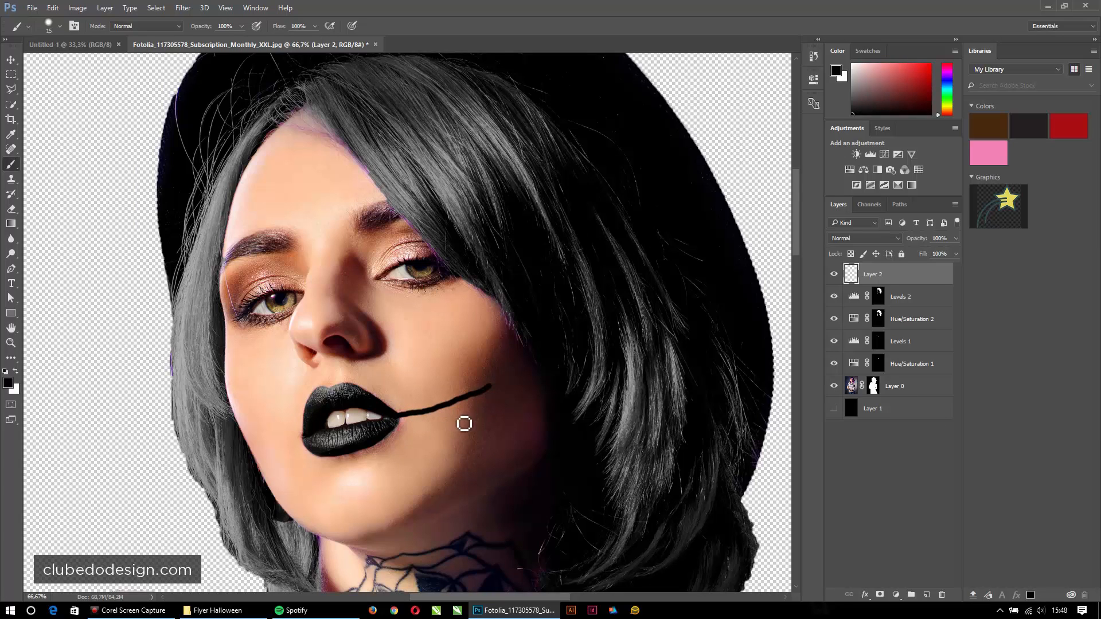
pyautogui.keyDown('alt'); pyautogui.rightClick(473, 399); pyautogui.keyUp('alt')
pyautogui.moveTo(470, 400); pyautogui.dragTo(519, 417)
pyautogui.keyDown('alt'); pyautogui.rightClick(506, 391); pyautogui.keyUp('alt')
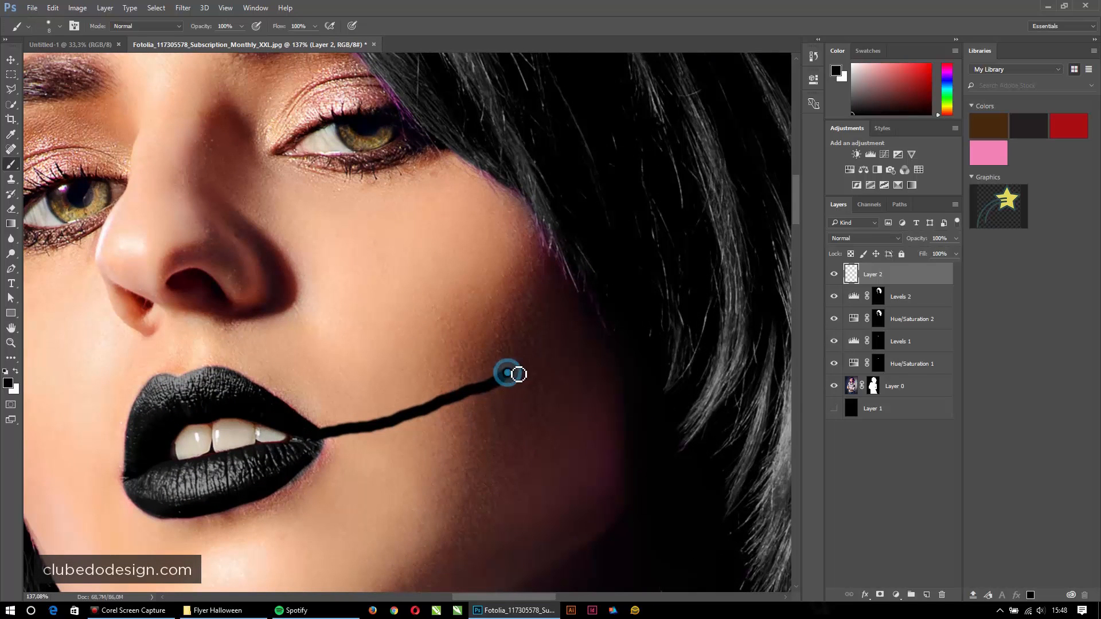
pyautogui.moveTo(509, 374); pyautogui.dragTo(522, 363)
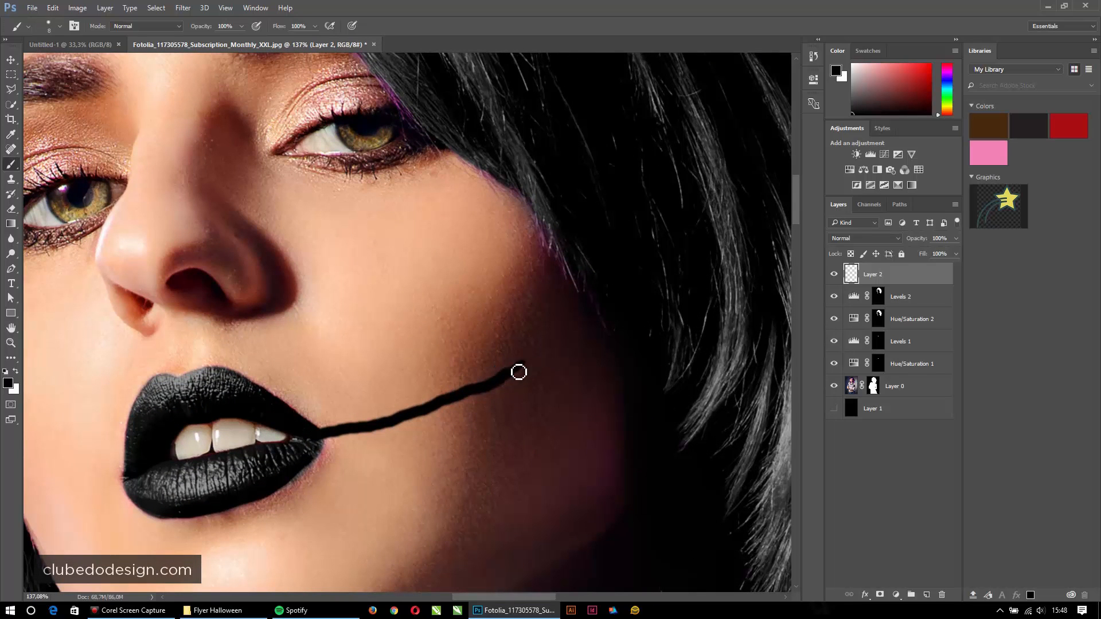
# Step: Paint six short black stitch marks across the line on the shadowed cheek with a finer brush
pyautogui.keyDown('alt'); pyautogui.rightClick(363, 394); pyautogui.keyUp('alt')
pyautogui.moveTo(354, 393); pyautogui.dragTo(365, 459)
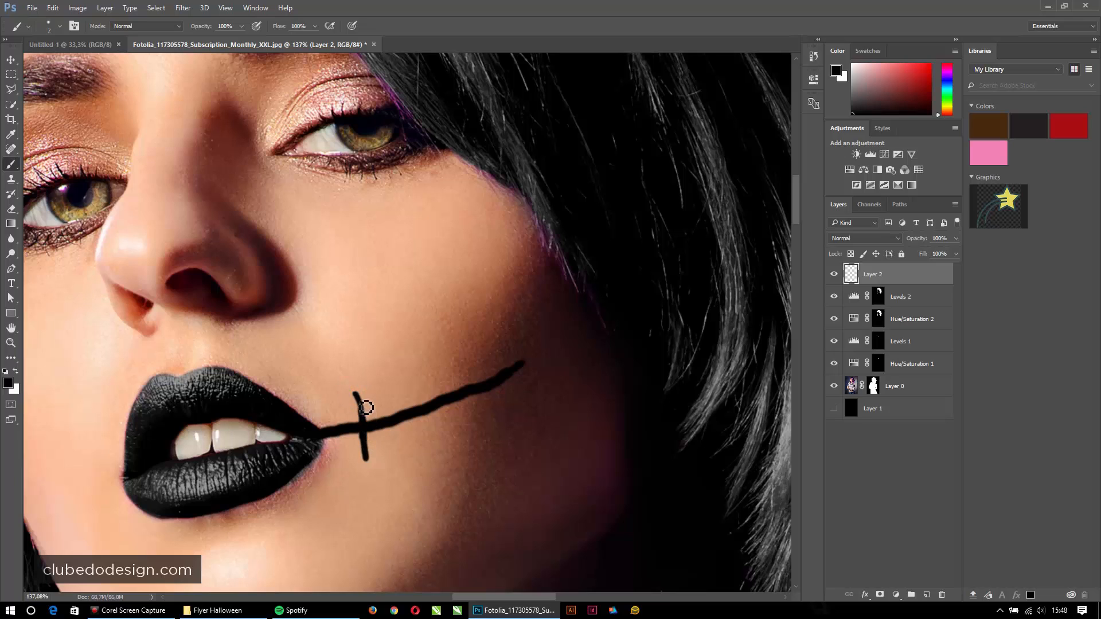
pyautogui.moveTo(389, 378); pyautogui.dragTo(399, 454)
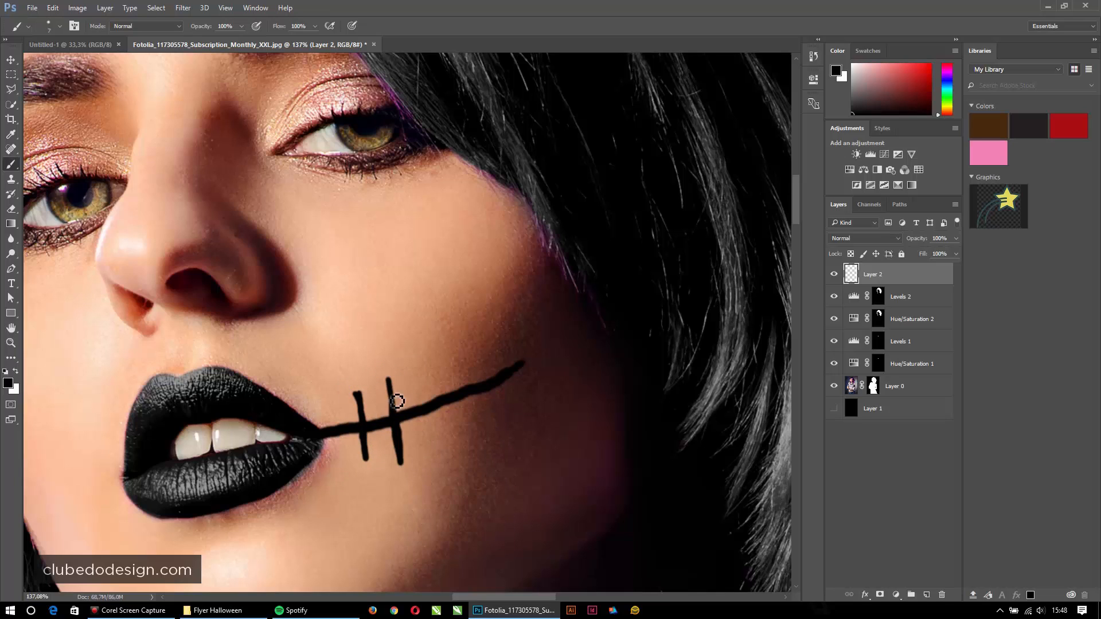
pyautogui.moveTo(420, 378); pyautogui.dragTo(429, 437)
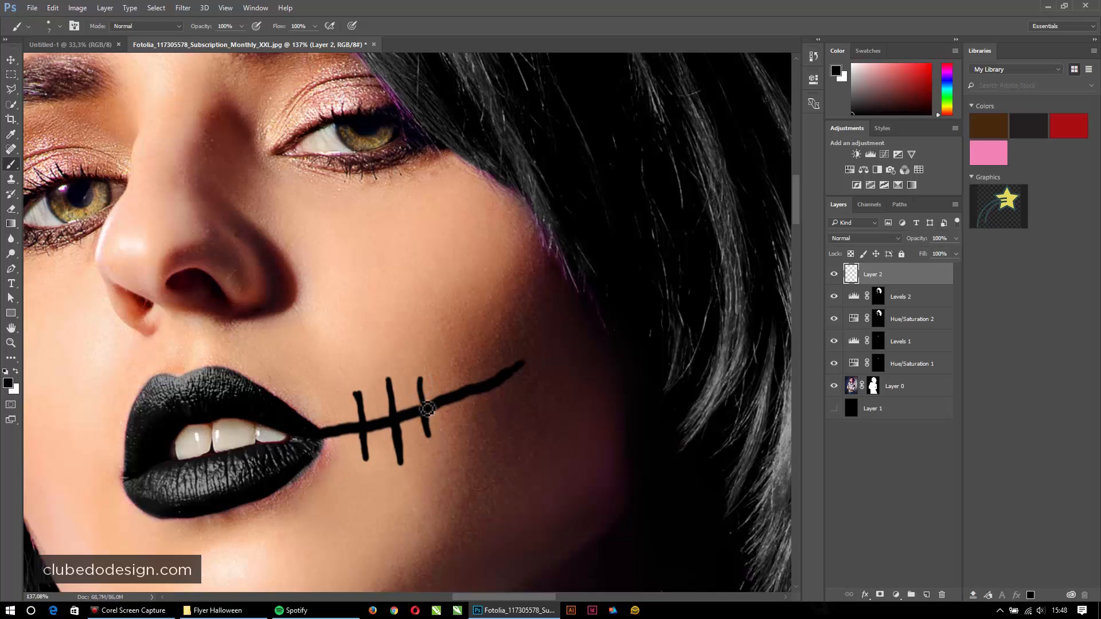
pyautogui.moveTo(446, 367); pyautogui.dragTo(462, 438)
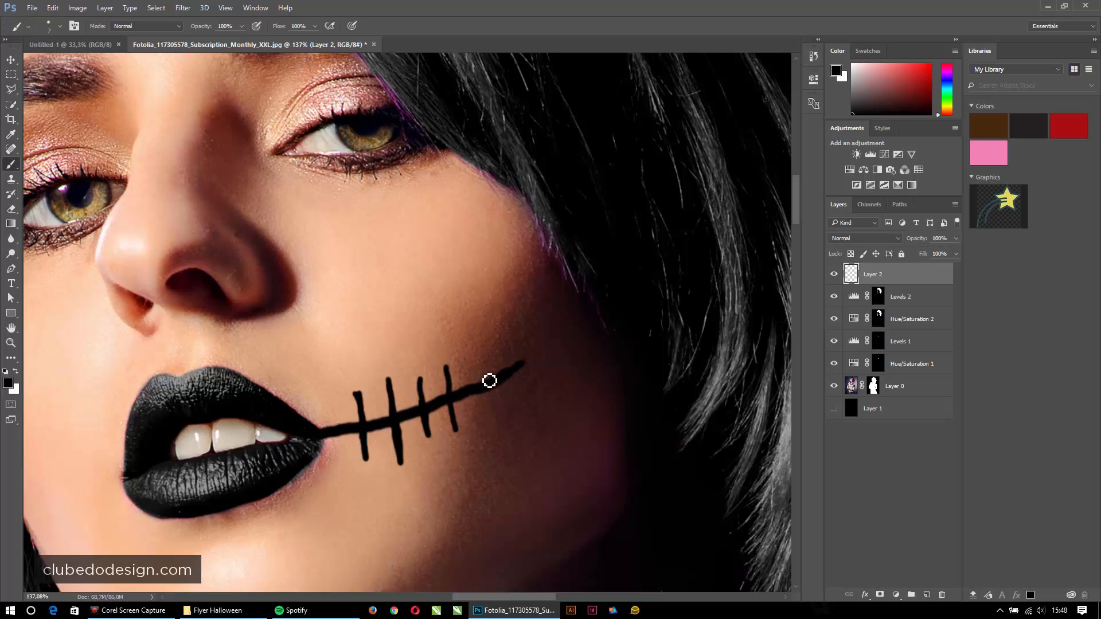
pyautogui.moveTo(470, 367); pyautogui.dragTo(479, 396)
pyautogui.moveTo(491, 360); pyautogui.dragTo(504, 395)
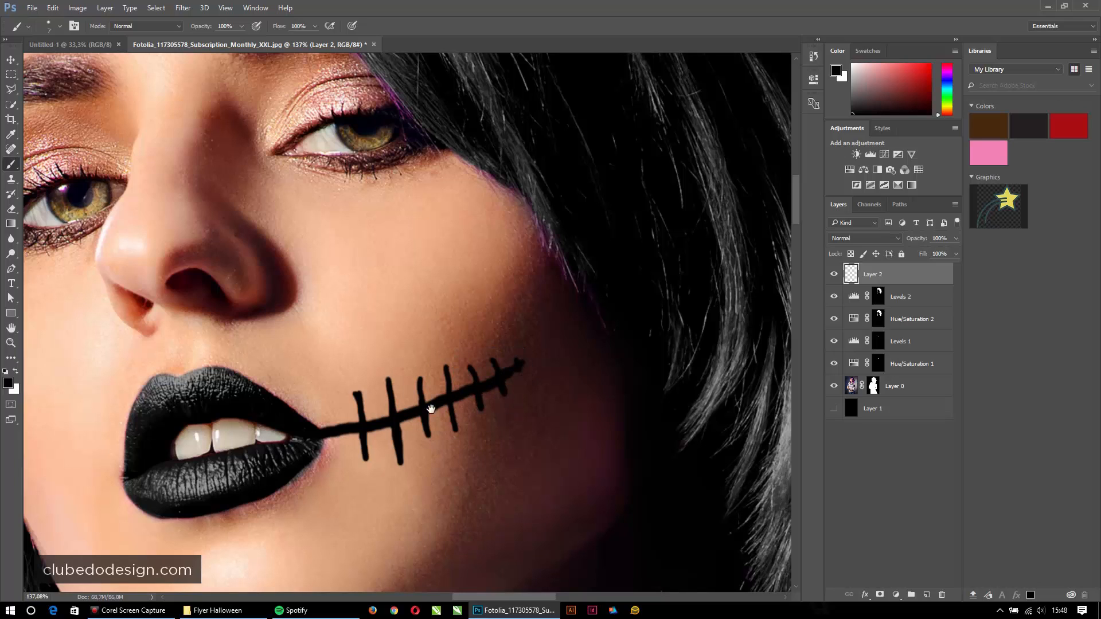
# Step: Paint a thin black line from the other mouth corner across the lit cheek toward the hair, redoing the first stroke
pyautogui.moveTo(347, 408); pyautogui.dragTo(596, 375)
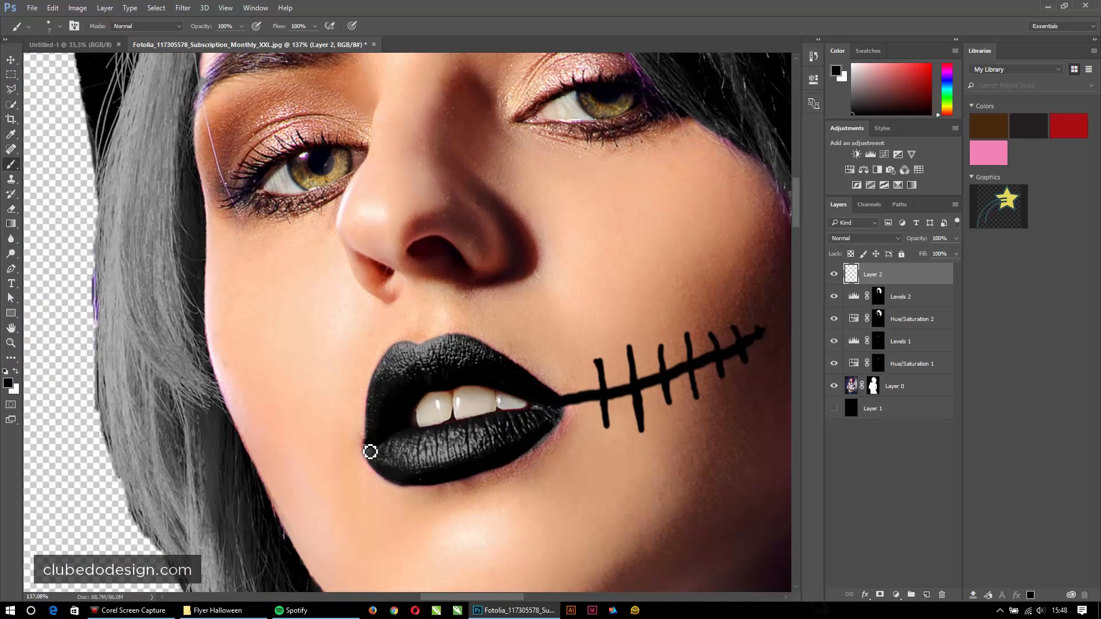
pyautogui.moveTo(365, 445); pyautogui.dragTo(256, 421)
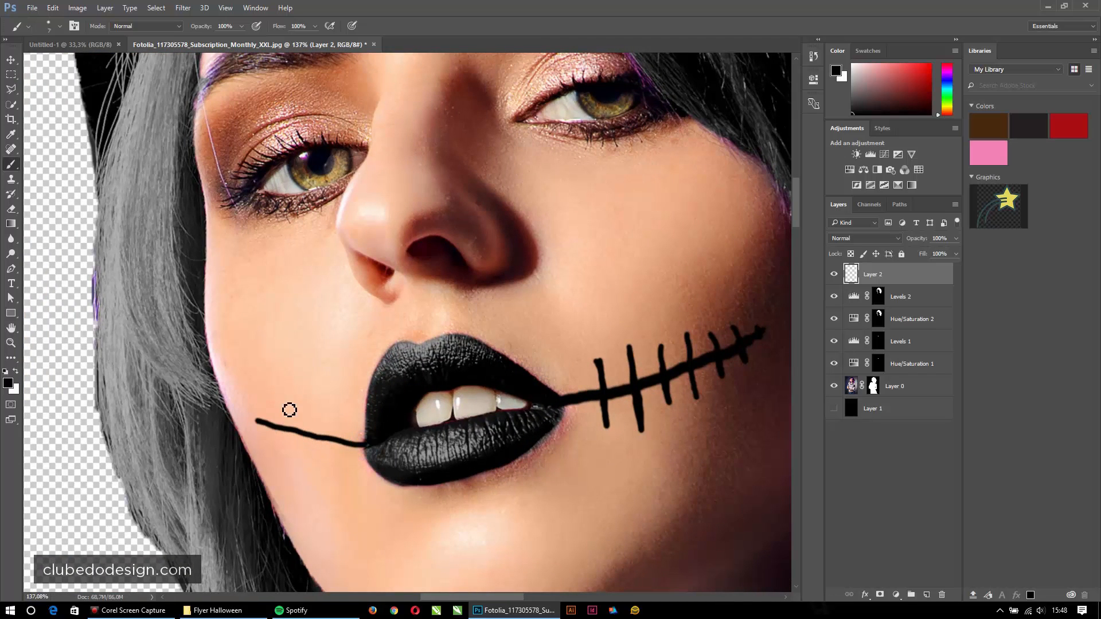
pyautogui.hotkey('ctrl', 'z')
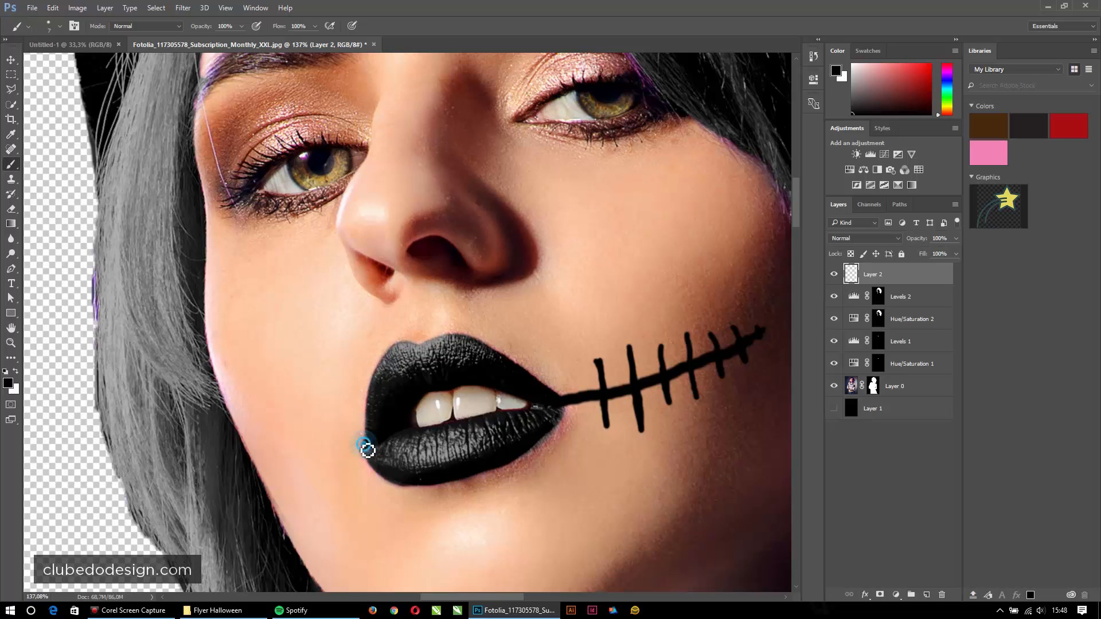
pyautogui.moveTo(365, 445)
pyautogui.mouseDown()
pyautogui.moveTo(291, 453)
pyautogui.moveTo(256, 440)
pyautogui.mouseUp()
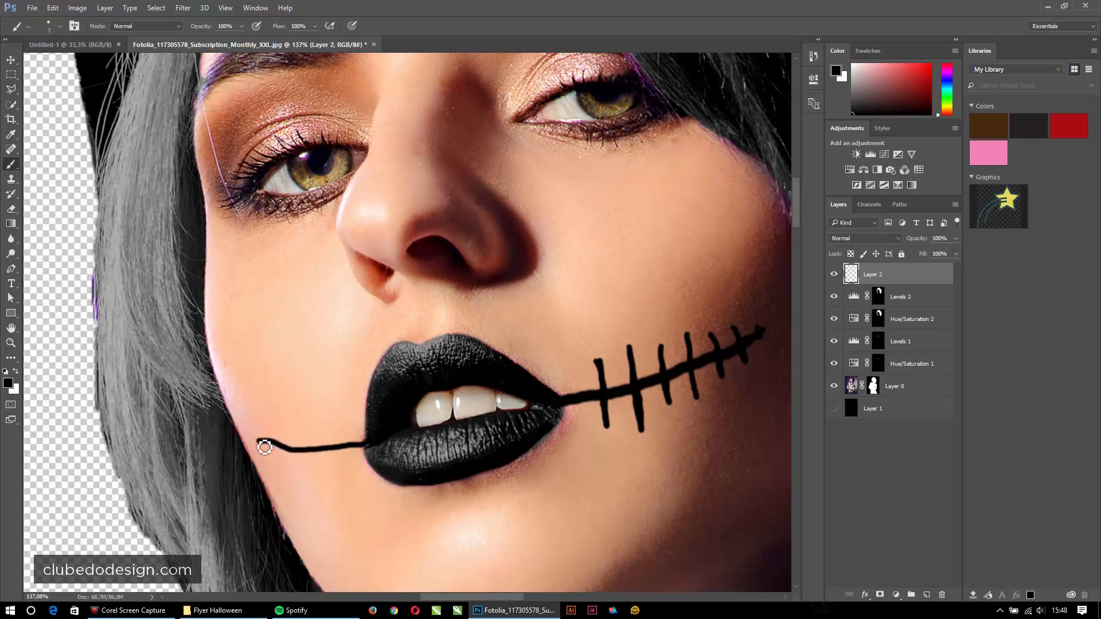
# Step: Paint five short black stitch marks across the line on the lit cheek
pyautogui.moveTo(339, 419); pyautogui.dragTo(344, 474)
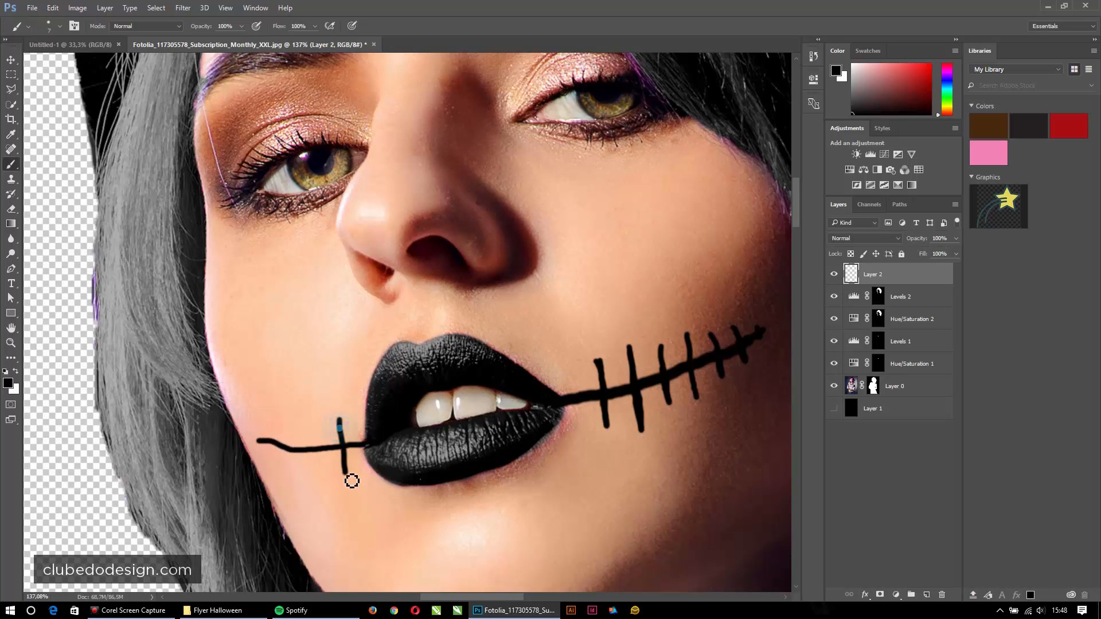
pyautogui.moveTo(319, 411); pyautogui.dragTo(324, 487)
pyautogui.moveTo(305, 430); pyautogui.dragTo(304, 462)
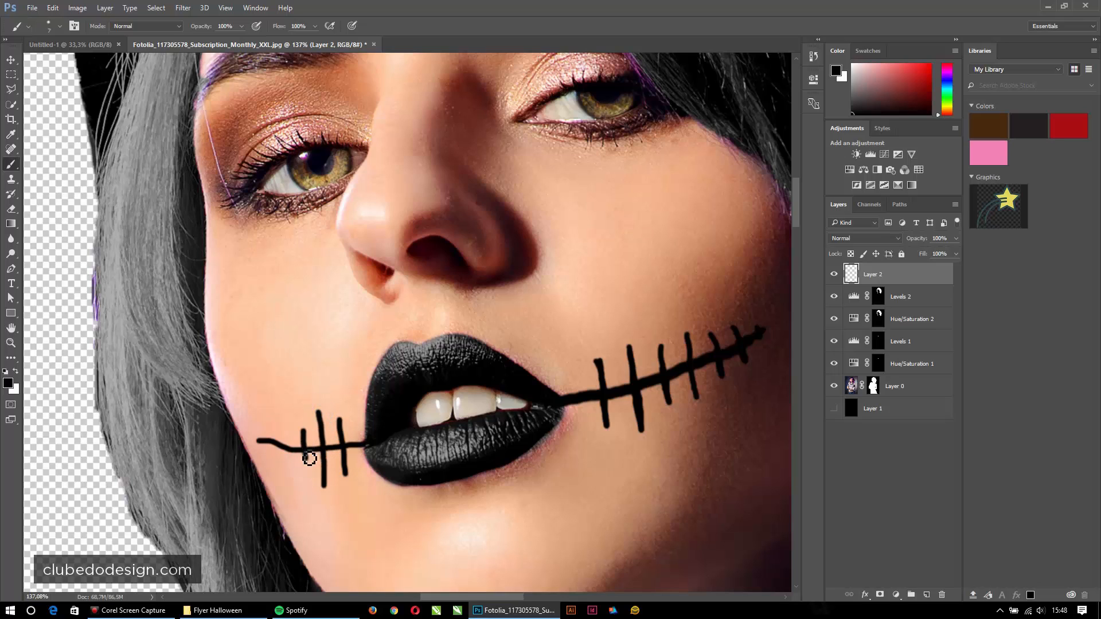
pyautogui.moveTo(284, 424); pyautogui.dragTo(287, 480)
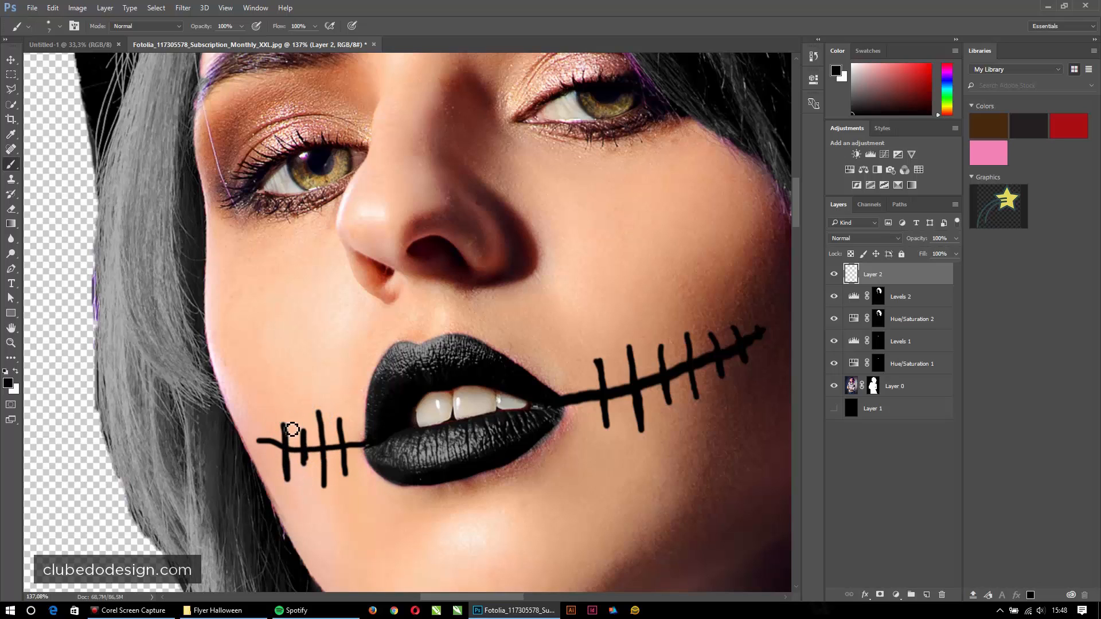
pyautogui.moveTo(265, 427); pyautogui.dragTo(267, 465)
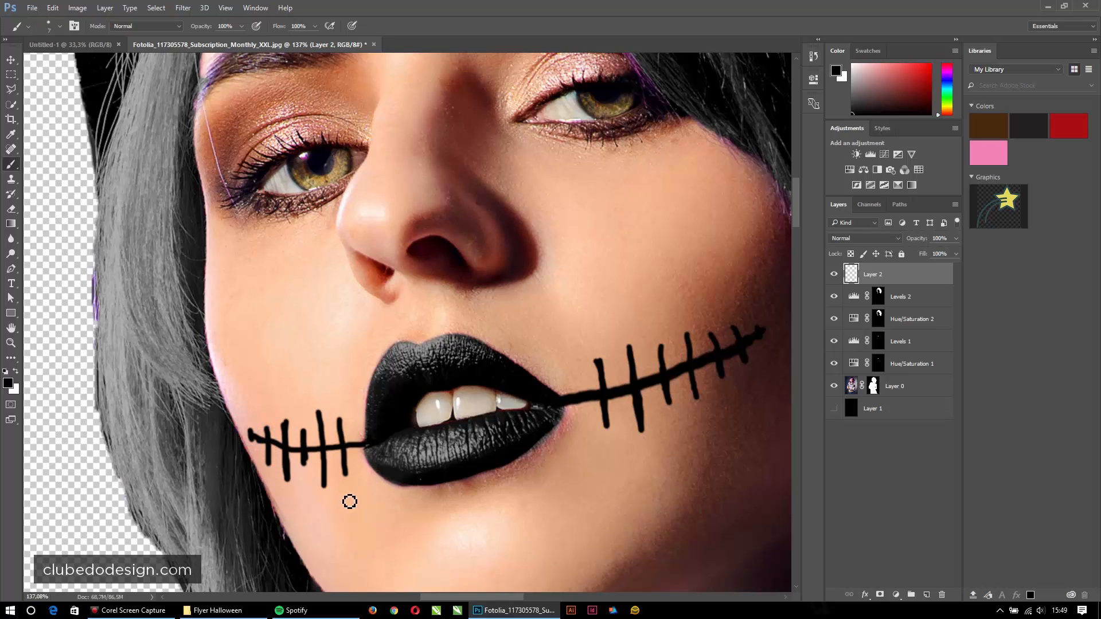
# Step: Examine the painted mouth stitches up close and on the full figure
pyautogui.hotkey('ctrl', '0')
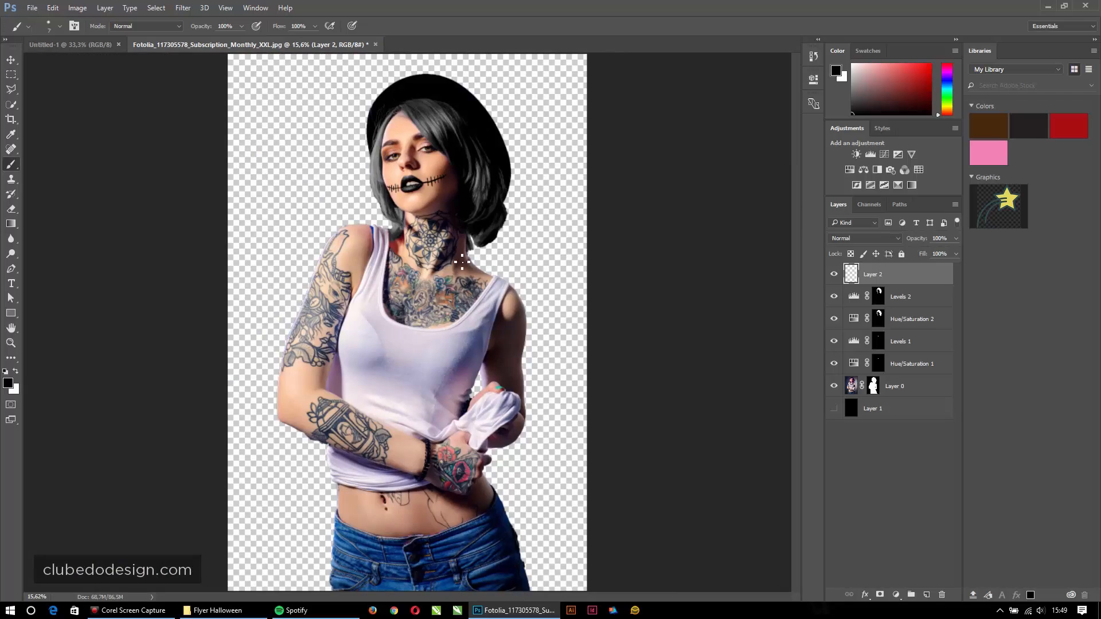
pyautogui.moveTo(426, 168); pyautogui.dragTo(497, 173)
pyautogui.moveTo(394, 214); pyautogui.dragTo(413, 325)
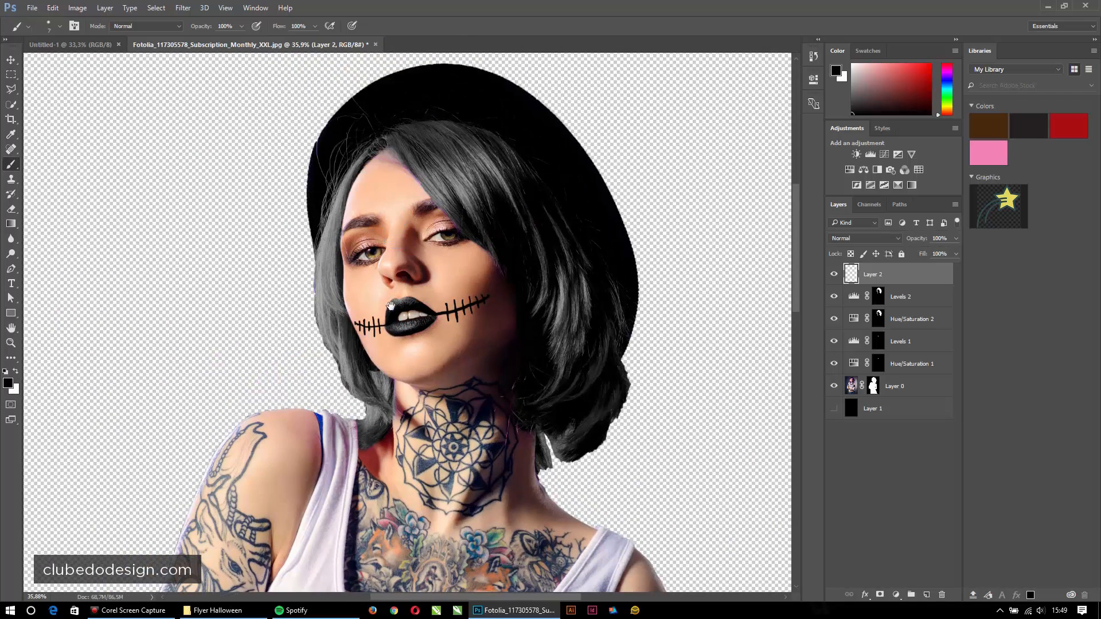
pyautogui.scroll(3, 509, 371)
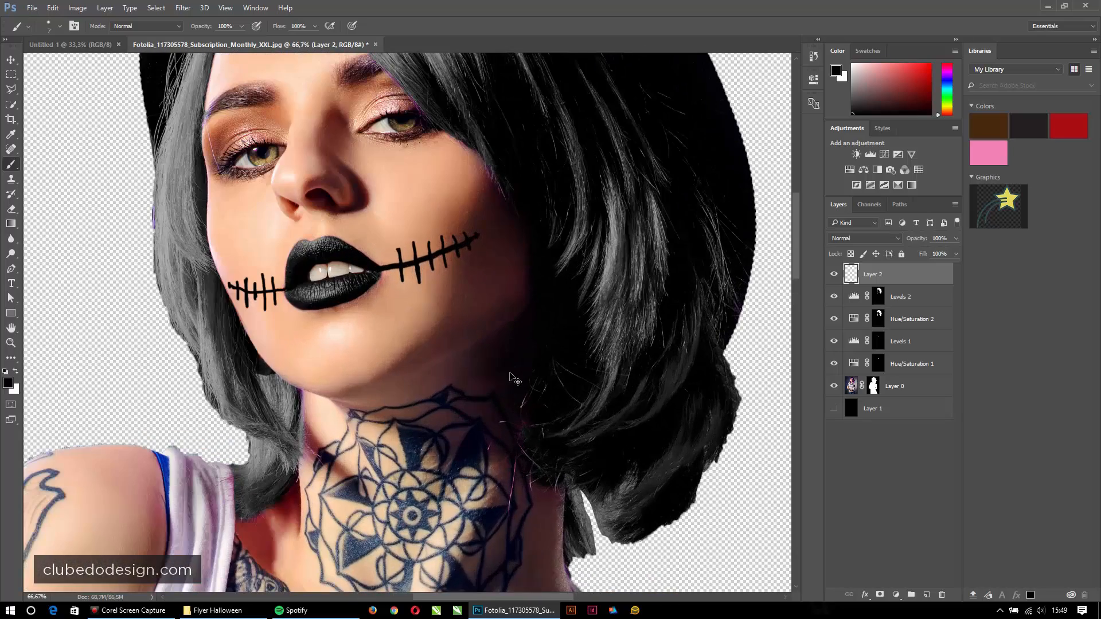
pyautogui.hotkey('ctrl', '0')
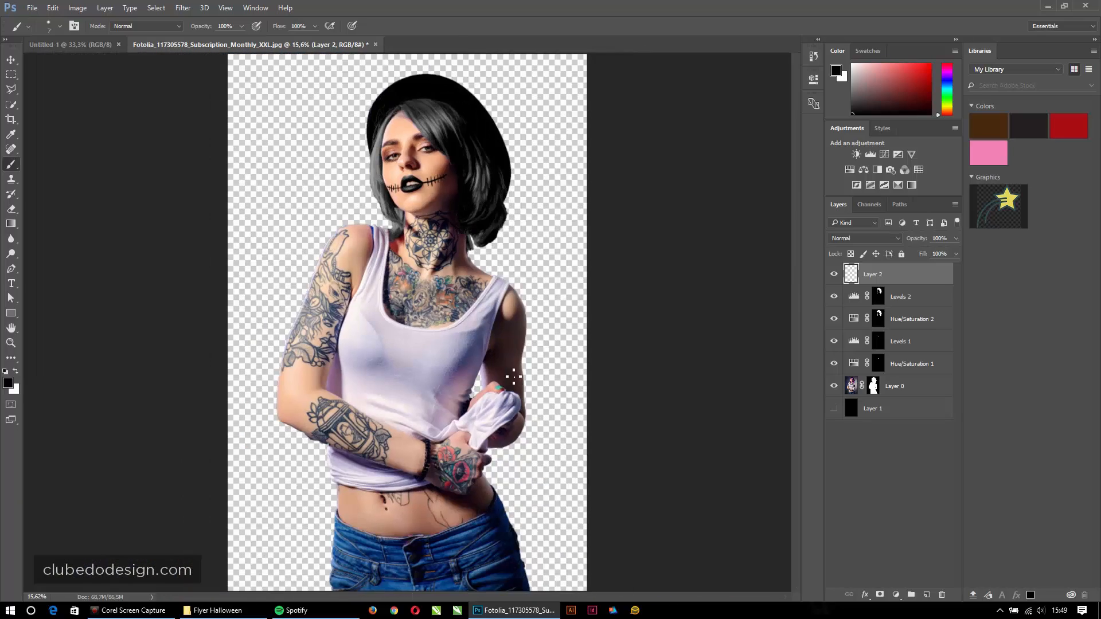
pyautogui.keyDown('ctrl'); pyautogui.keyDown('alt'); pyautogui.click(467, 228); pyautogui.keyUp('alt'); pyautogui.keyUp('ctrl')
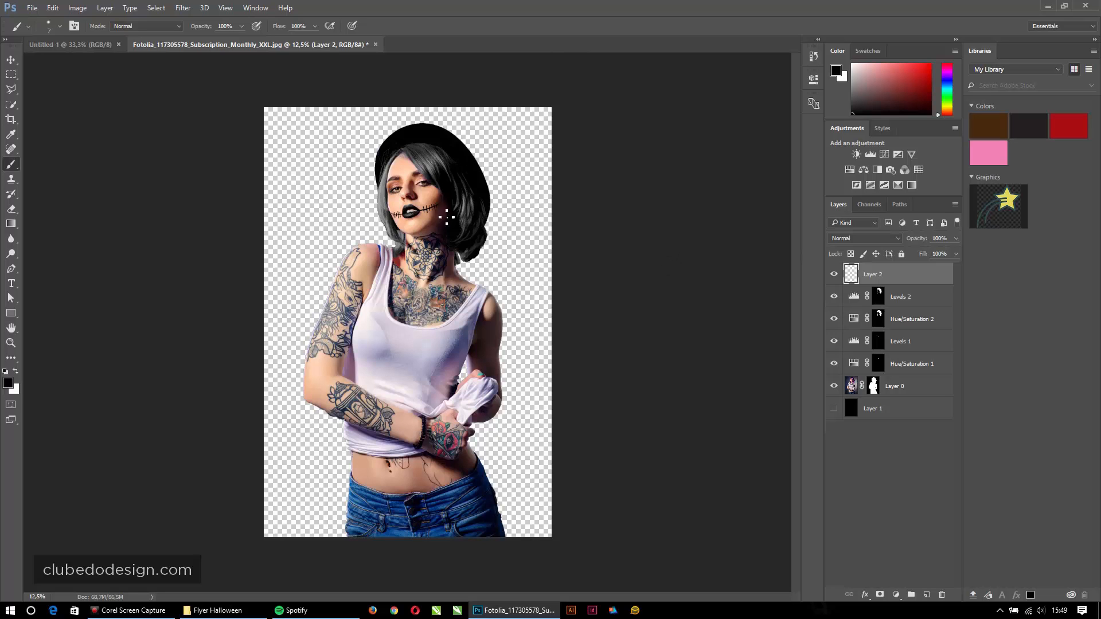
pyautogui.scroll(2, 390, 192)
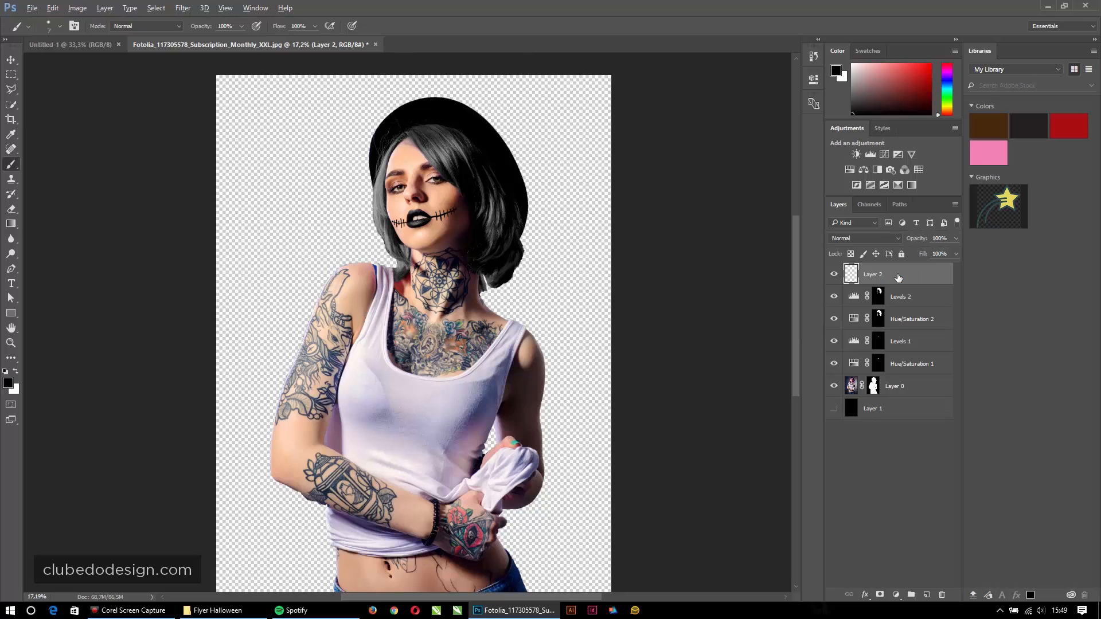
# Step: Stamp all visible layers into a new merged layer and move a copy of it into the Untitled-1 flyer document
pyautogui.hotkey('ctrl', 'alt', 'shift', 'e')
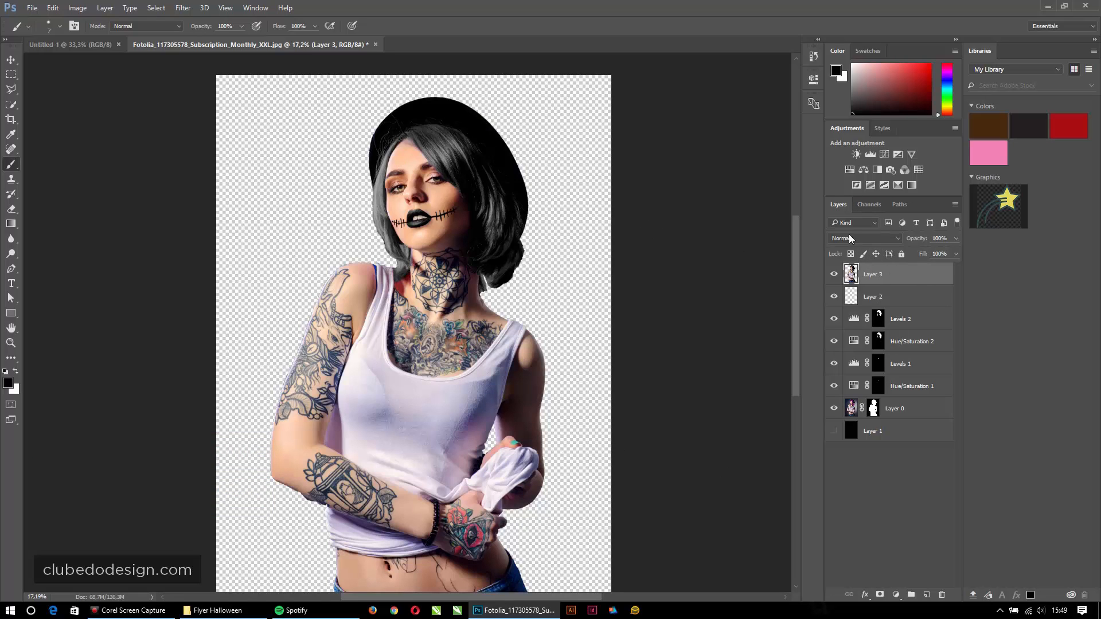
pyautogui.click(11, 59)
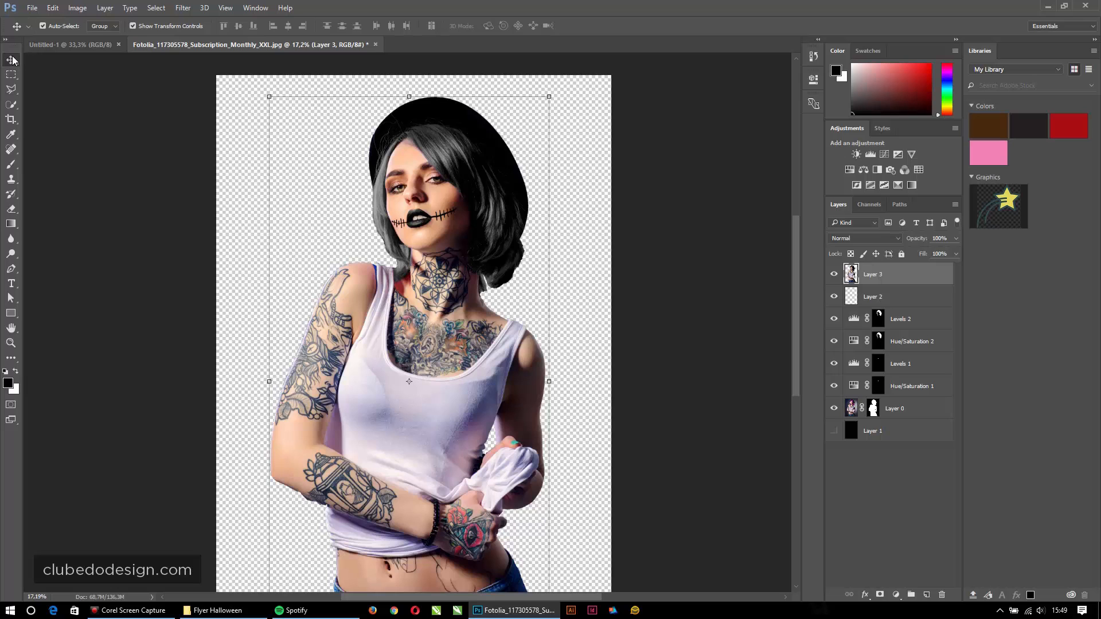
pyautogui.moveTo(432, 199); pyautogui.dragTo(410, 235)
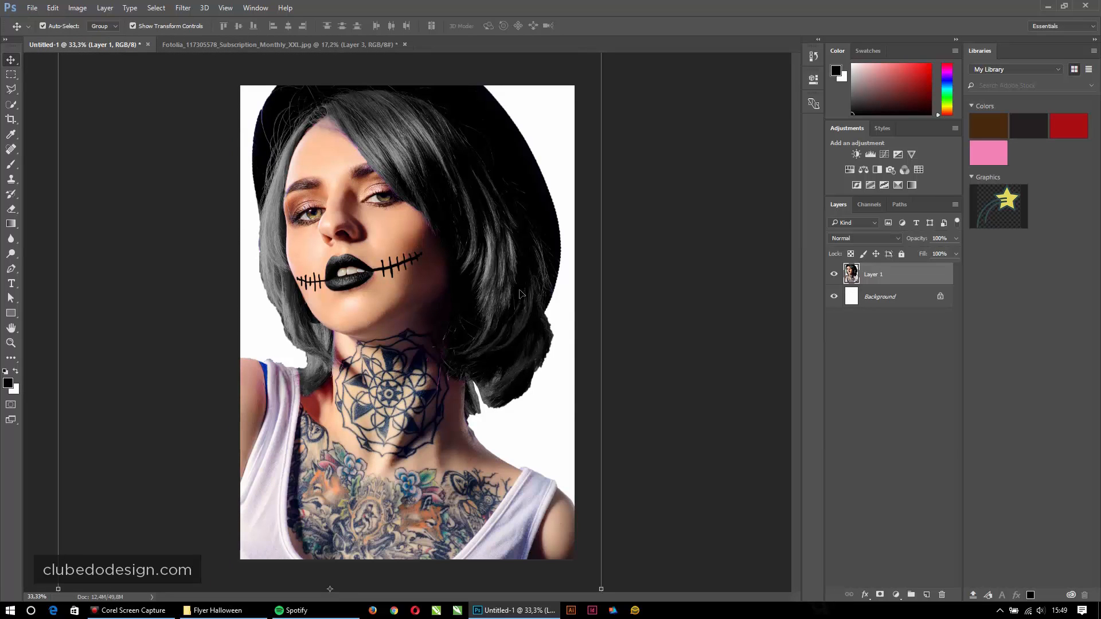
# Step: Convert the woman's layer in the flyer document to a smart object
pyautogui.rightClick(914, 278)
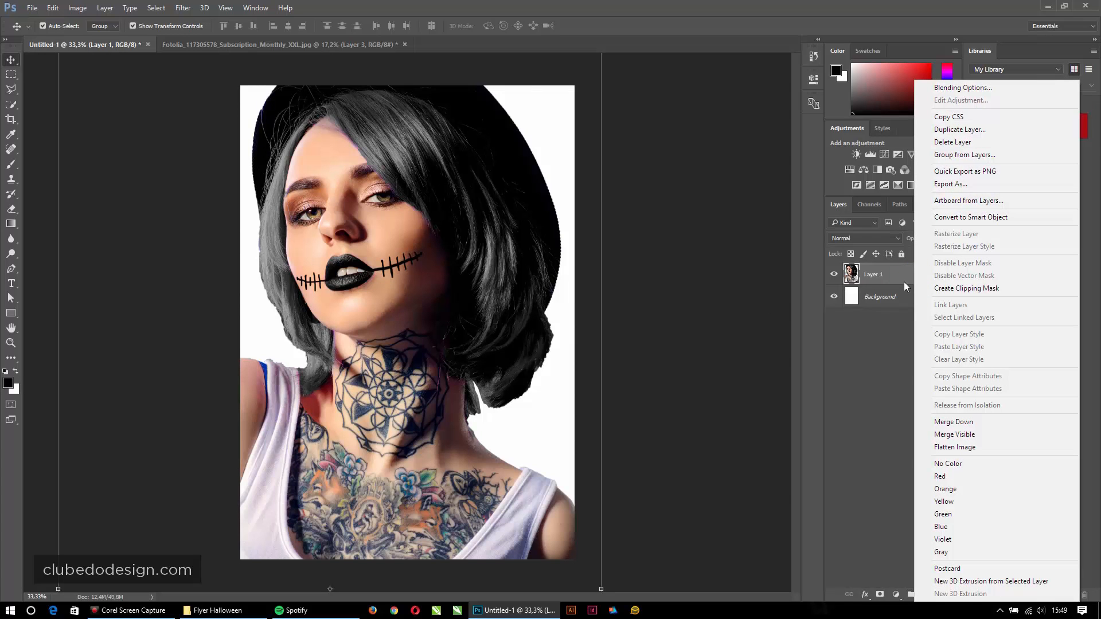
pyautogui.click(977, 219)
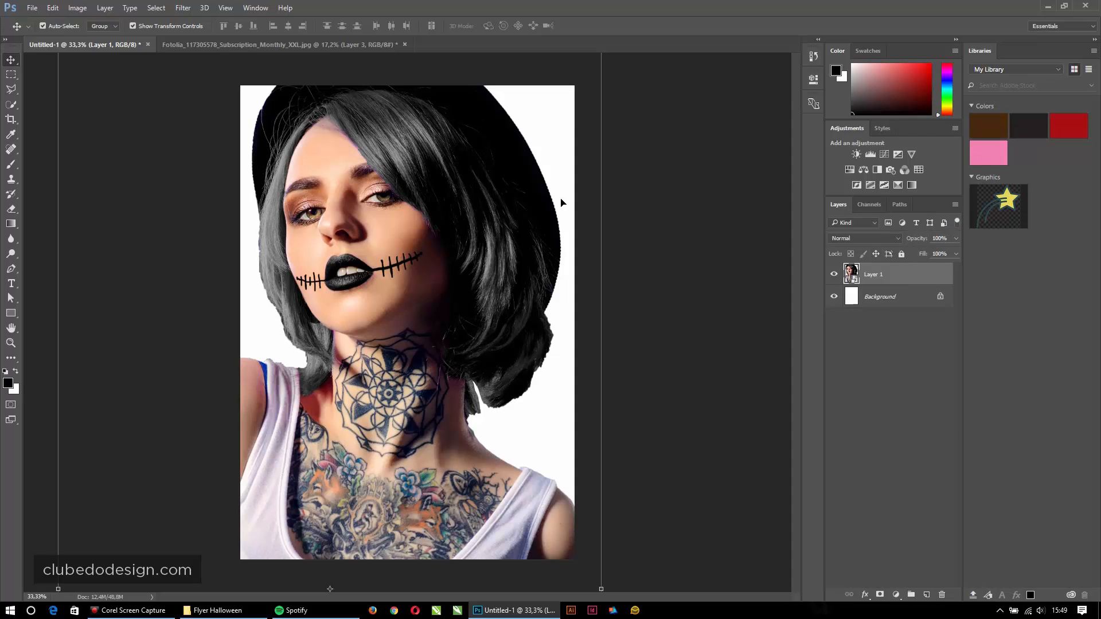
# Step: Scale the woman down to about 28% and place her in the upper half of the flyer page
pyautogui.hotkey('ctrl', '-')
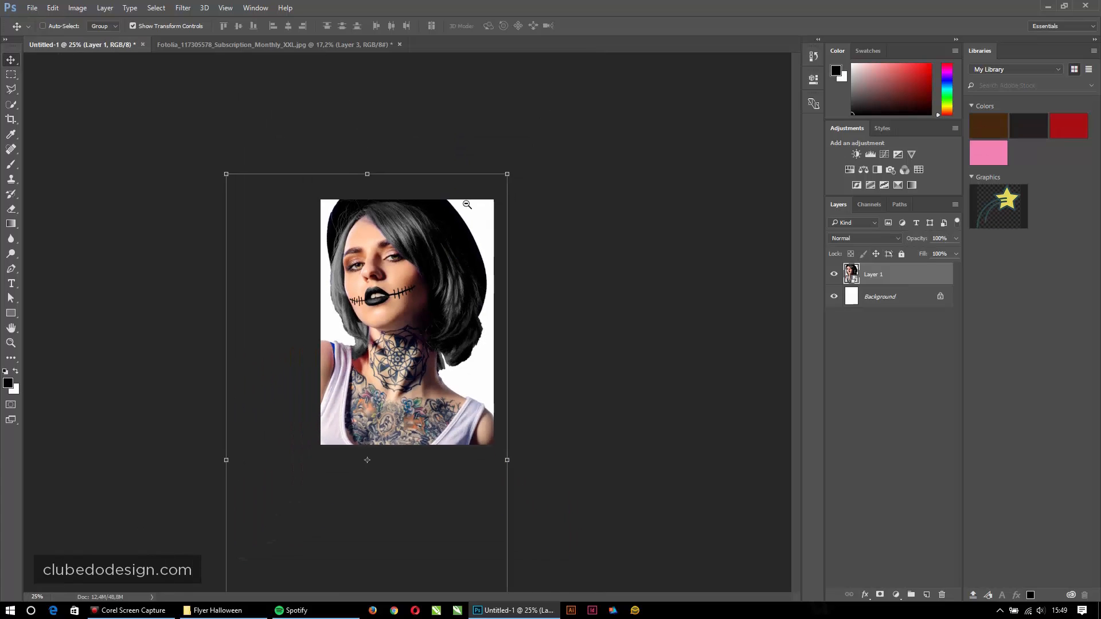
pyautogui.click(504, 180)
pyautogui.moveTo(506, 180); pyautogui.dragTo(422, 321)
pyautogui.moveTo(383, 356); pyautogui.dragTo(422, 170)
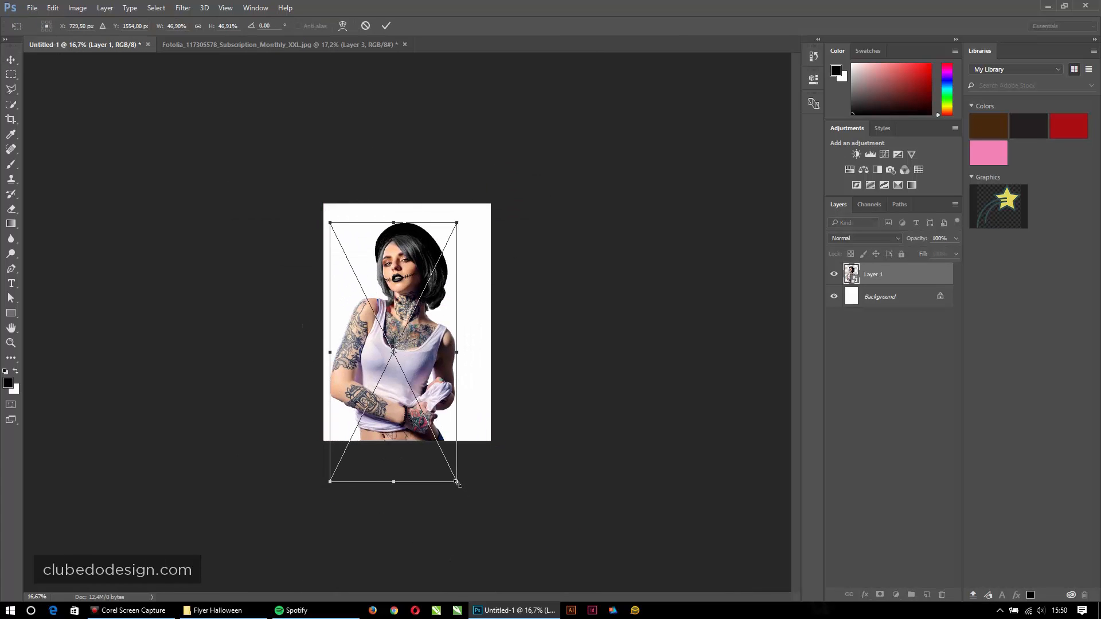
pyautogui.moveTo(456, 481); pyautogui.dragTo(378, 393)
pyautogui.moveTo(368, 287); pyautogui.dragTo(390, 285)
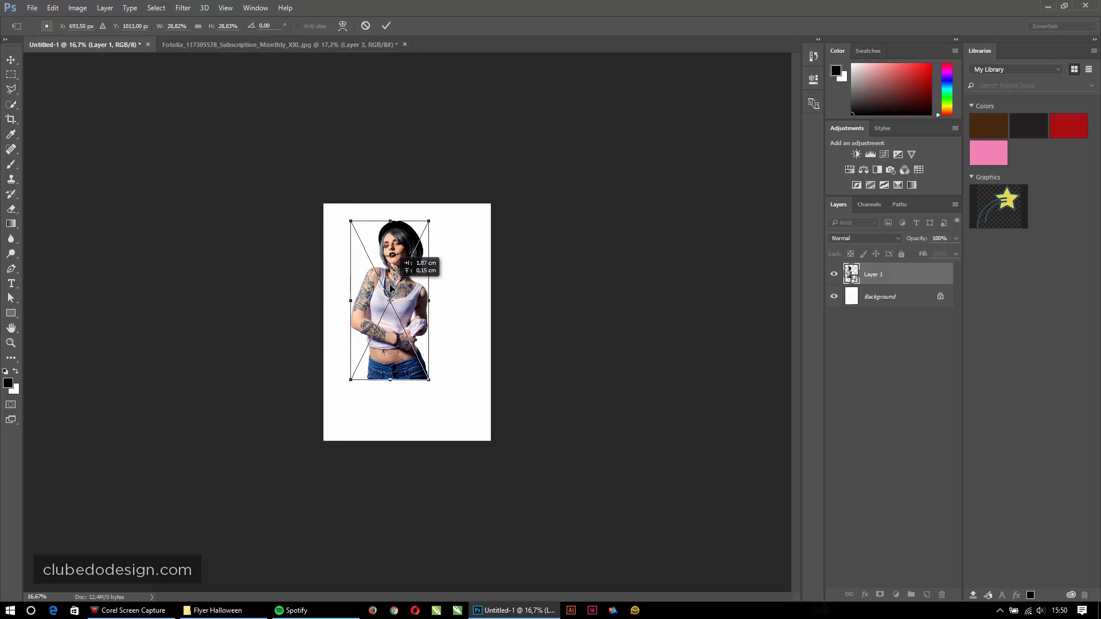
pyautogui.hotkey('ctrl', '+')
pyautogui.hotkey('ctrl', '+')
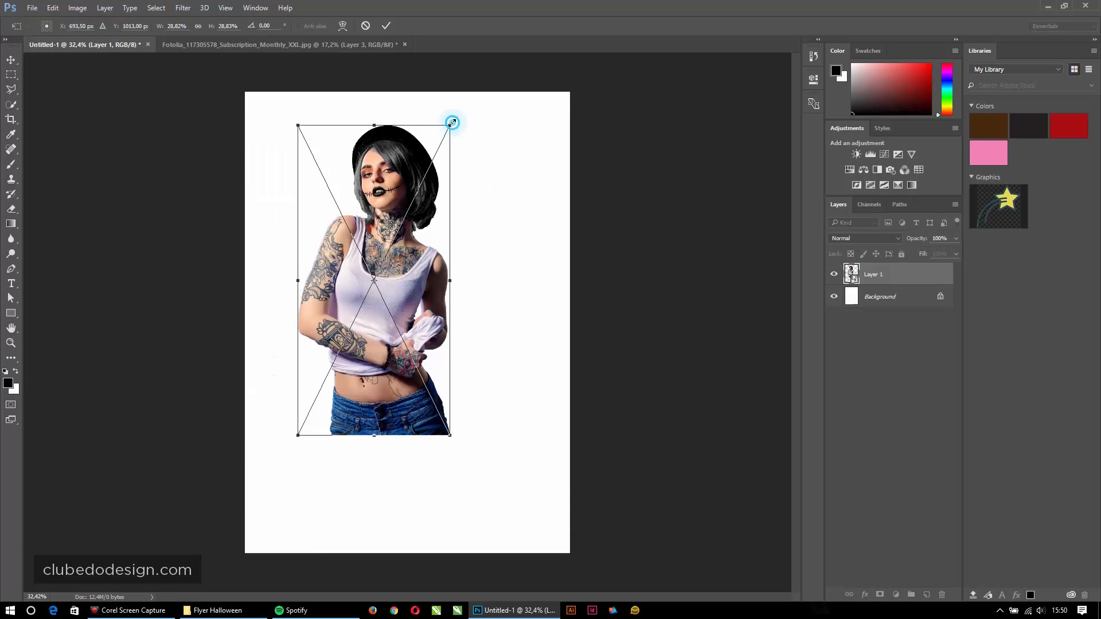
pyautogui.moveTo(449, 123); pyautogui.dragTo(447, 126)
pyautogui.press('Return')
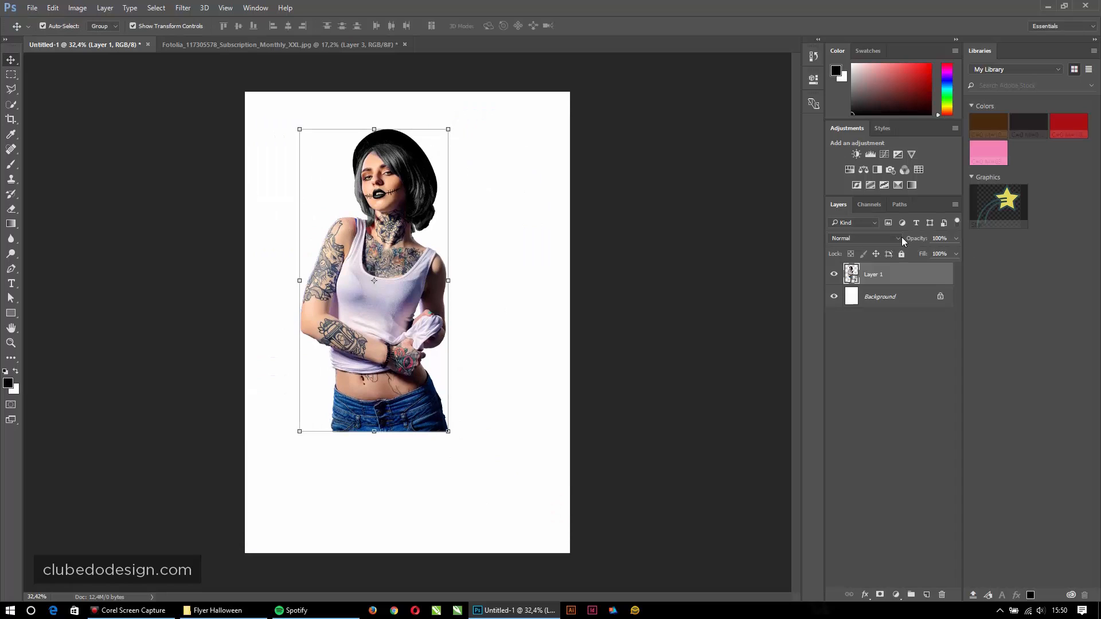
# Step: Reduce the woman to about 25% and nudge her slightly within the upper part of the page
pyautogui.moveTo(397, 176); pyautogui.dragTo(403, 168)
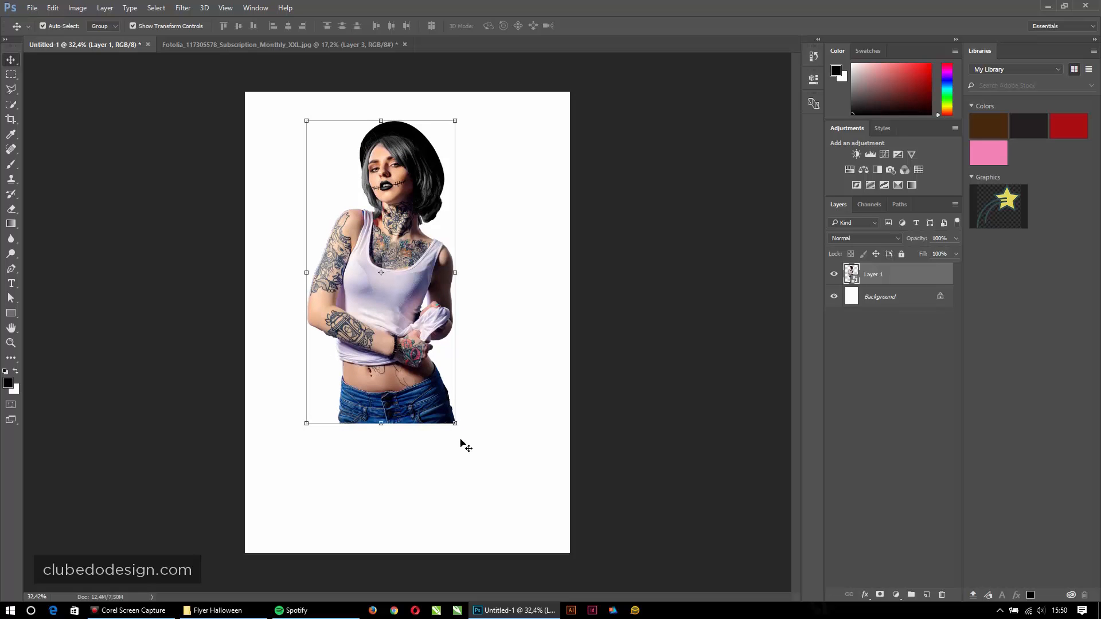
pyautogui.moveTo(453, 423); pyautogui.dragTo(440, 395)
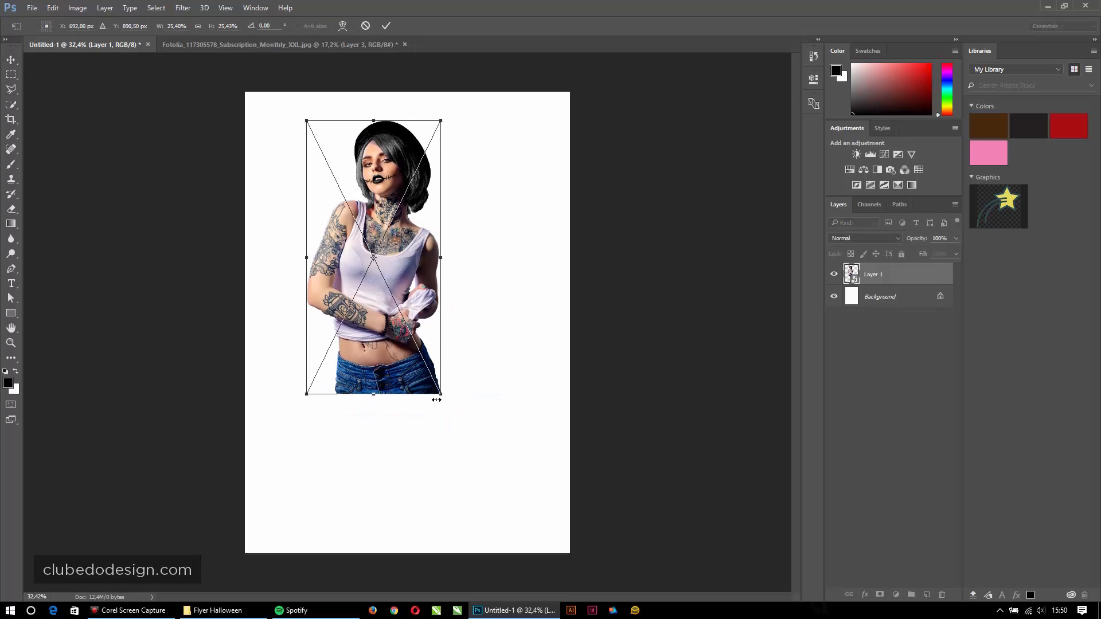
pyautogui.press('Return')
pyautogui.moveTo(409, 176); pyautogui.dragTo(413, 179)
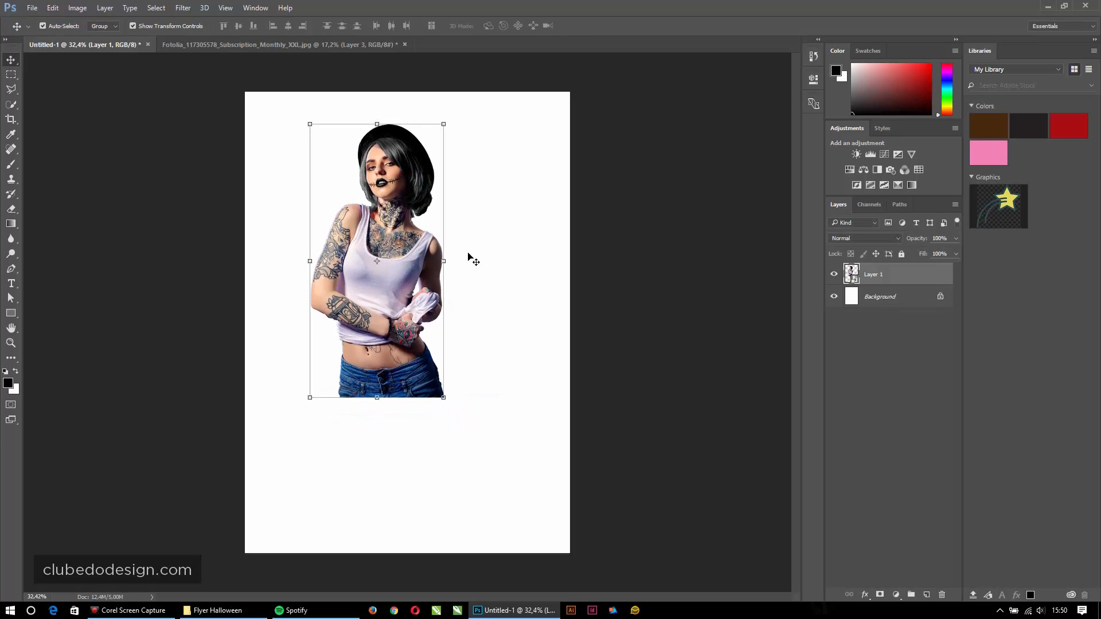
# Step: Open the photo of the man in the leather coat, Fotolia_121992017_Subscription_Monthly_XL.jpg, from the Flyer Halloween folder
pyautogui.click(287, 45)
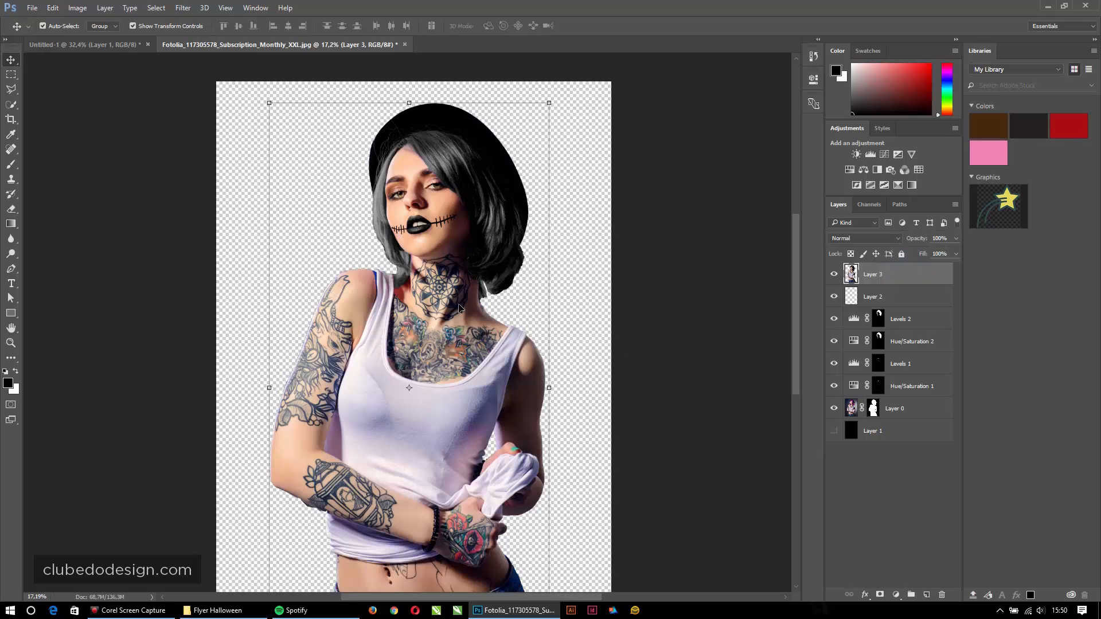
pyautogui.hotkey('ctrl', 'o')
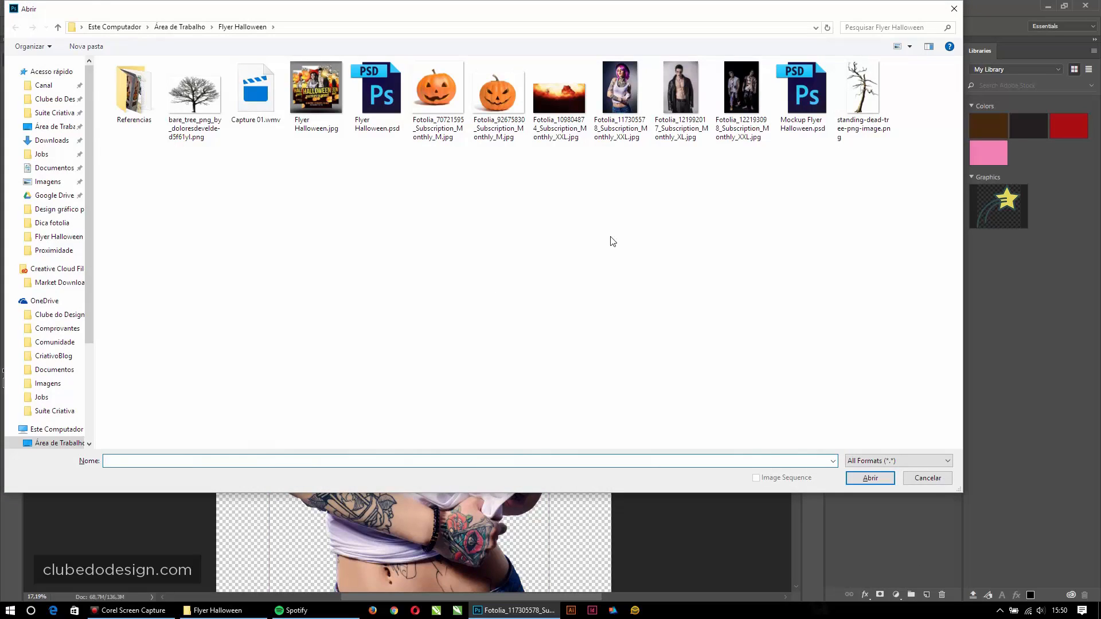
pyautogui.doubleClick(679, 68)
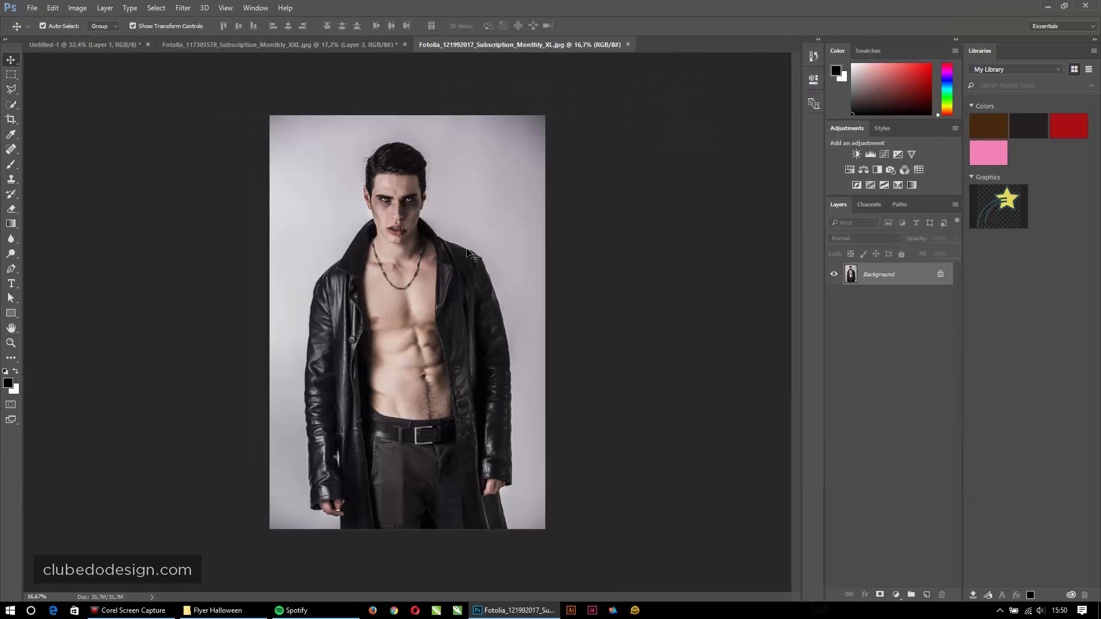
# Step: Cut out the man by quick-selecting the grey background, adding a layer mask and inverting the mask
pyautogui.press('w')
pyautogui.moveTo(474, 172)
pyautogui.mouseDown()
pyautogui.moveTo(506, 220)
pyautogui.moveTo(530, 333)
pyautogui.moveTo(385, 131)
pyautogui.moveTo(315, 175)
pyautogui.moveTo(321, 212)
pyautogui.moveTo(279, 295)
pyautogui.moveTo(285, 508)
pyautogui.mouseUp()
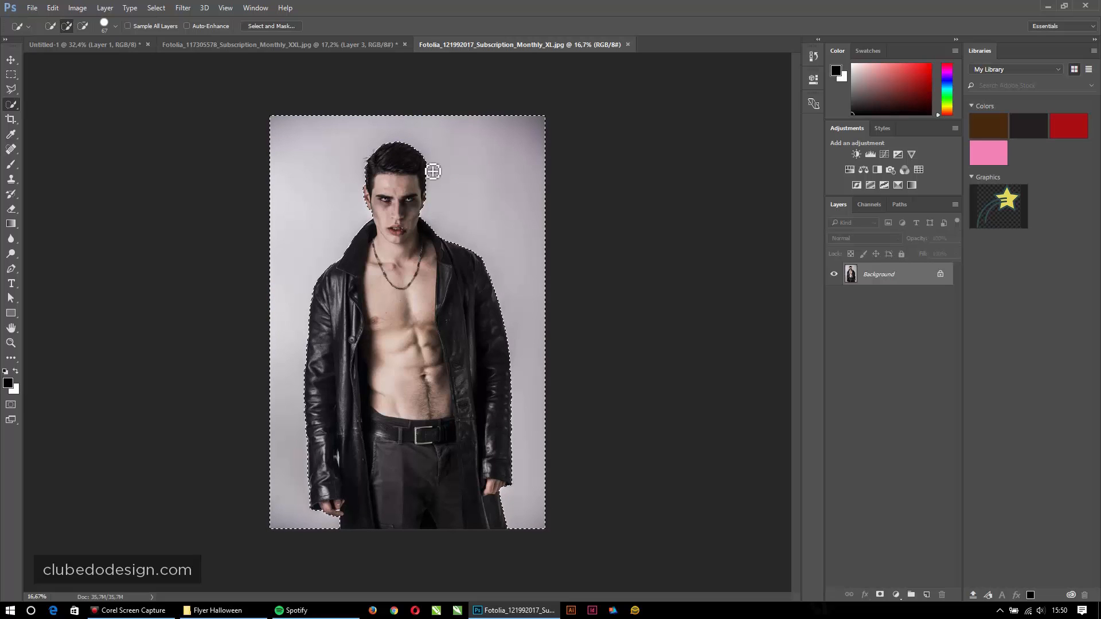
pyautogui.click(880, 594)
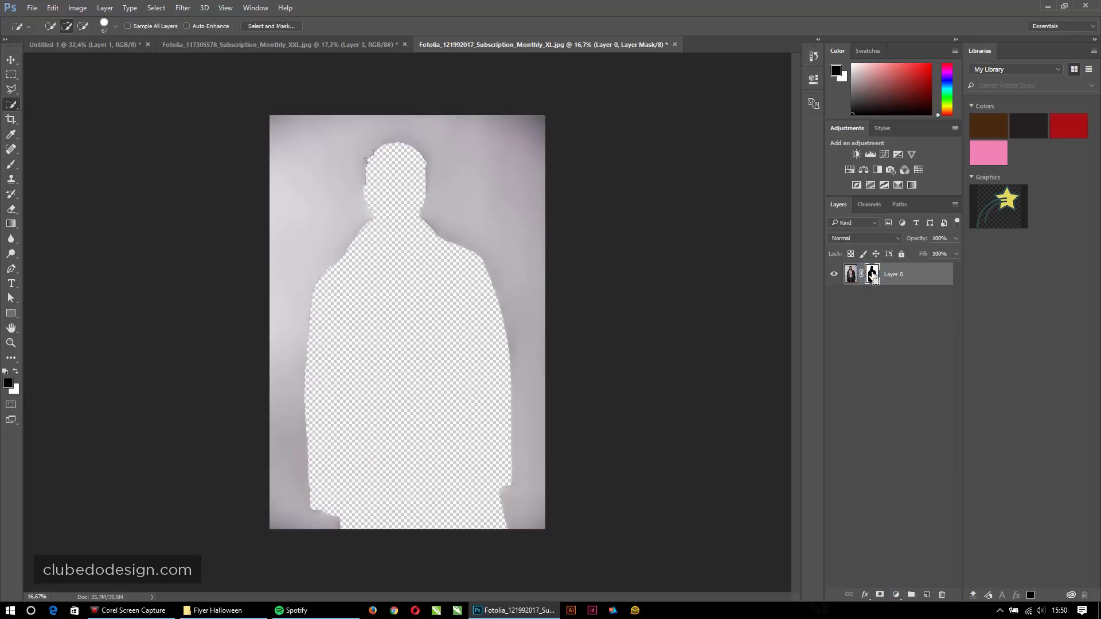
pyautogui.hotkey('ctrl', 'i')
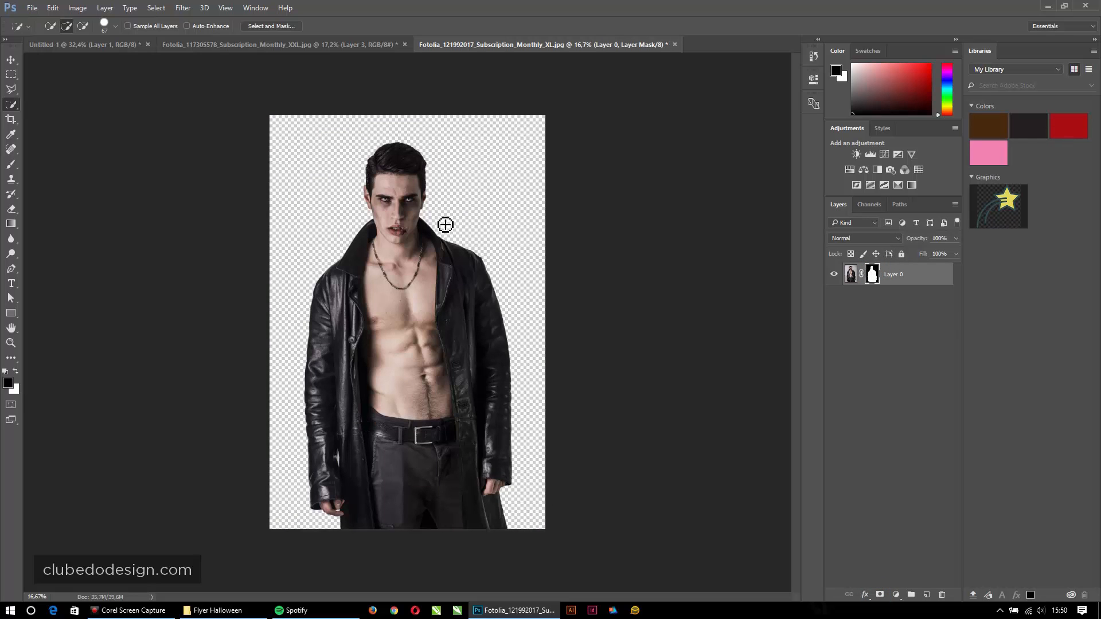
# Step: Move a copy of the cut-out man into the Untitled-1 flyer document and convert his layer there to a smart object
pyautogui.press('v')
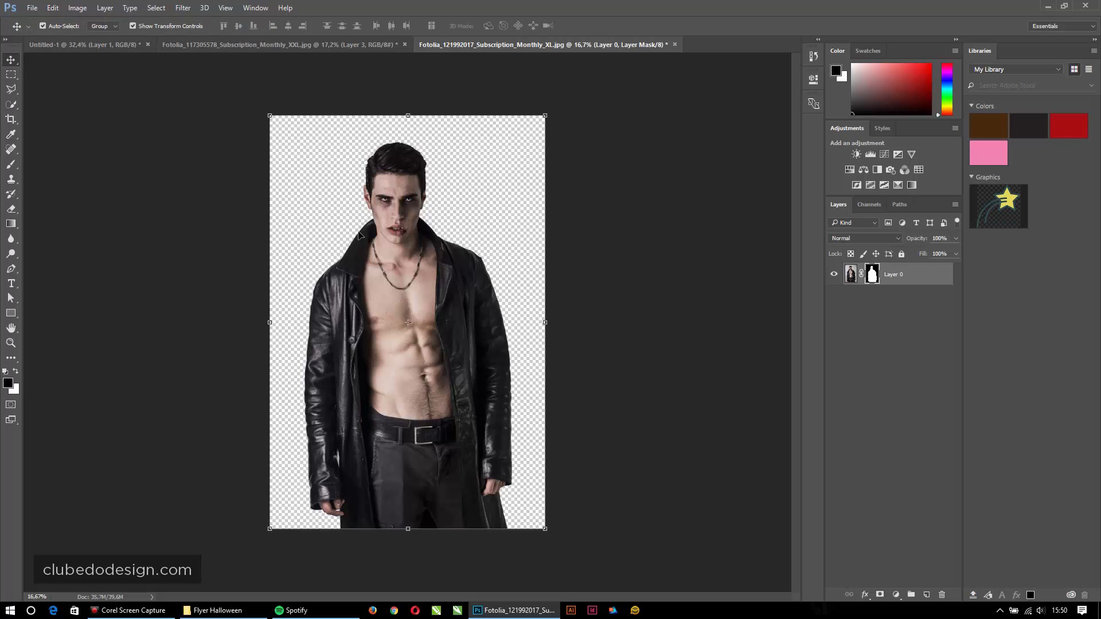
pyautogui.moveTo(394, 267); pyautogui.dragTo(367, 245)
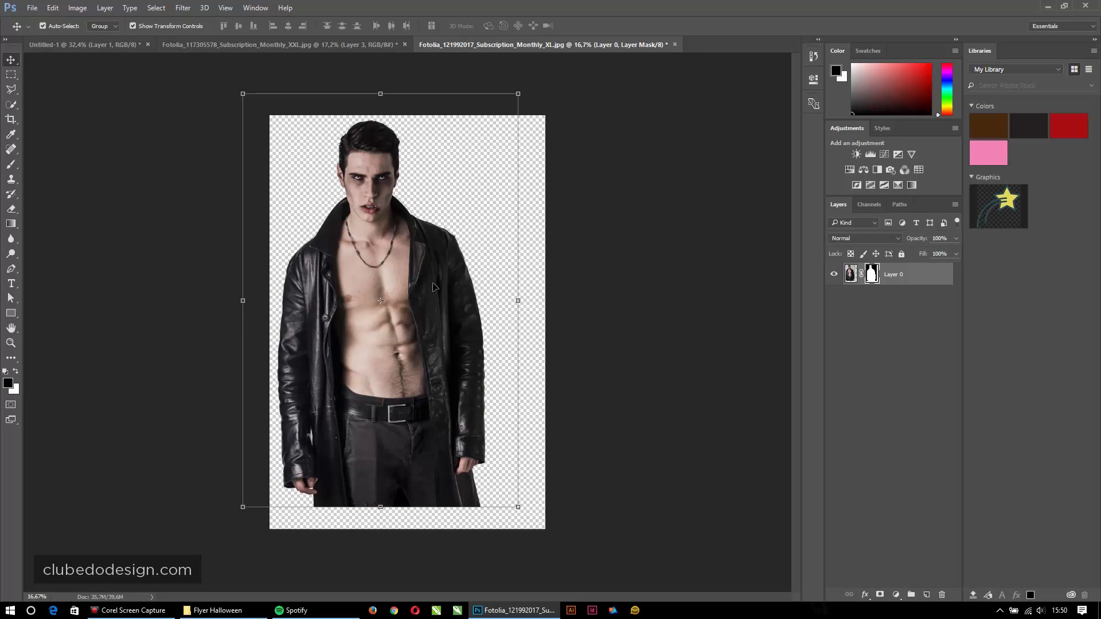
pyautogui.moveTo(433, 286); pyautogui.dragTo(489, 190)
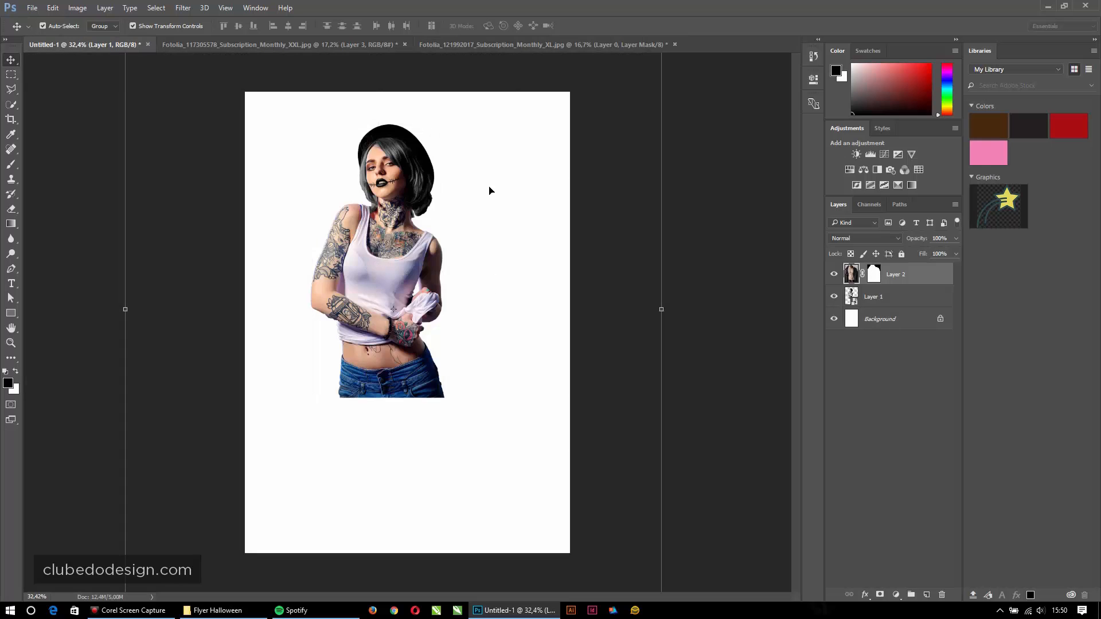
pyautogui.hotkey('ctrl', '-')
pyautogui.hotkey('ctrl', '-')
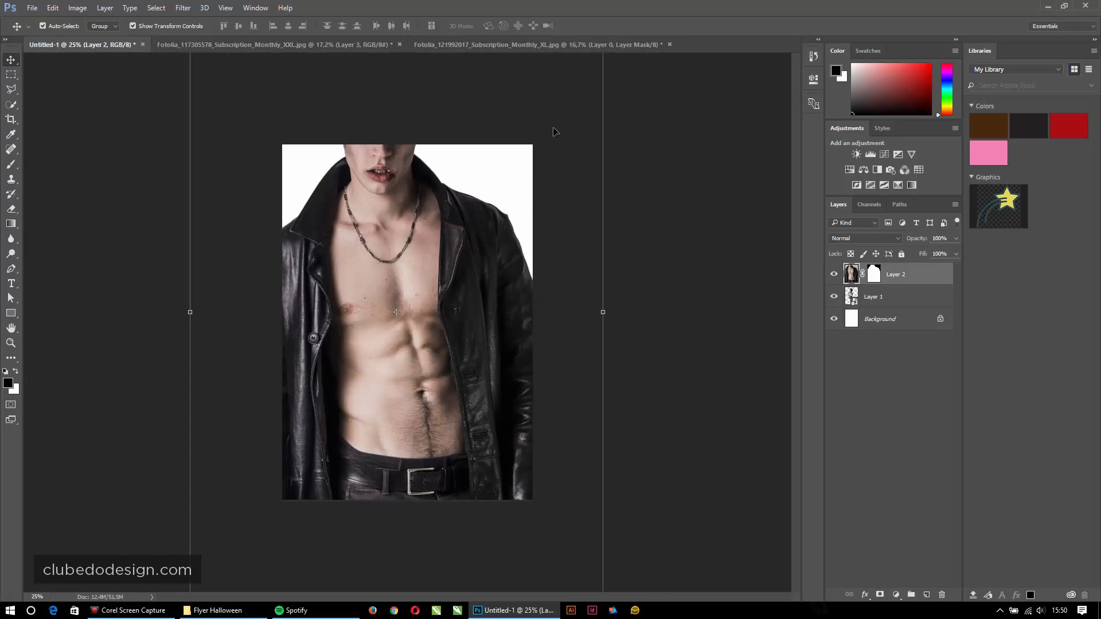
pyautogui.rightClick(935, 278)
pyautogui.click(849, 217)
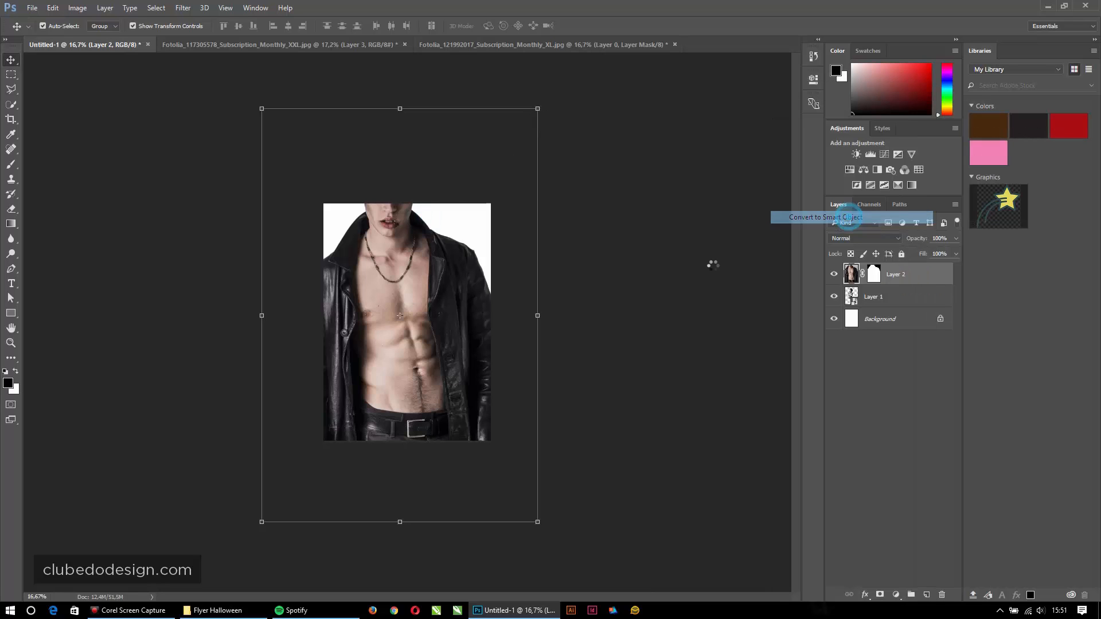
# Step: Scale the man down to about 37% and place him on the woman's right-hand side, overlapping her
pyautogui.moveTo(505, 136); pyautogui.dragTo(395, 294)
pyautogui.moveTo(367, 365); pyautogui.dragTo(456, 367)
pyautogui.scroll(6, 459, 281)
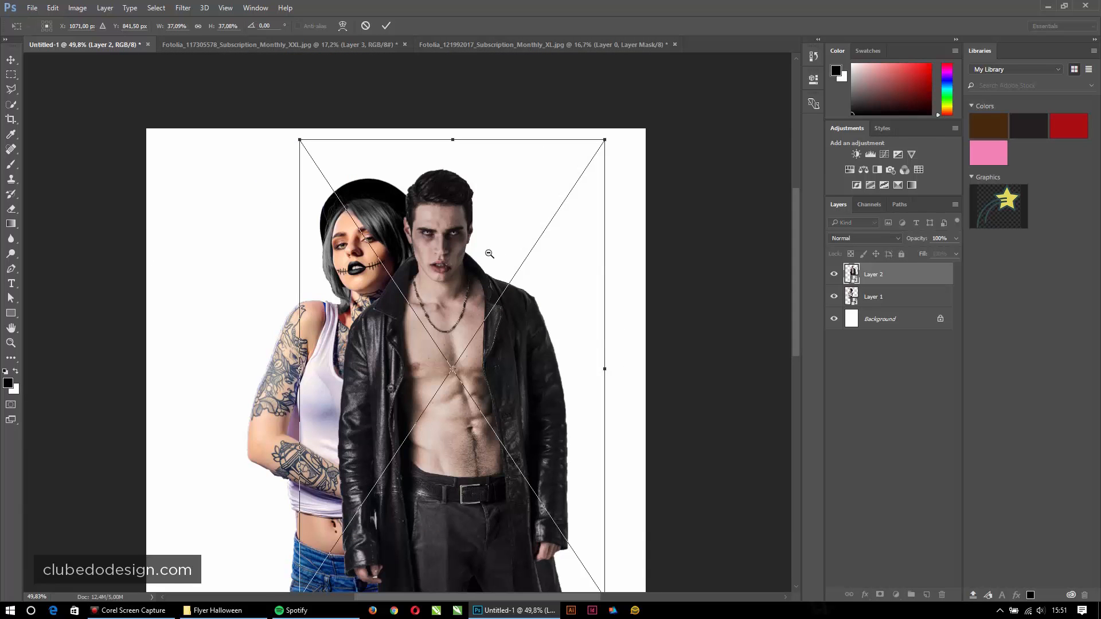
pyautogui.keyDown('alt'); pyautogui.click(489, 254); pyautogui.keyUp('alt')
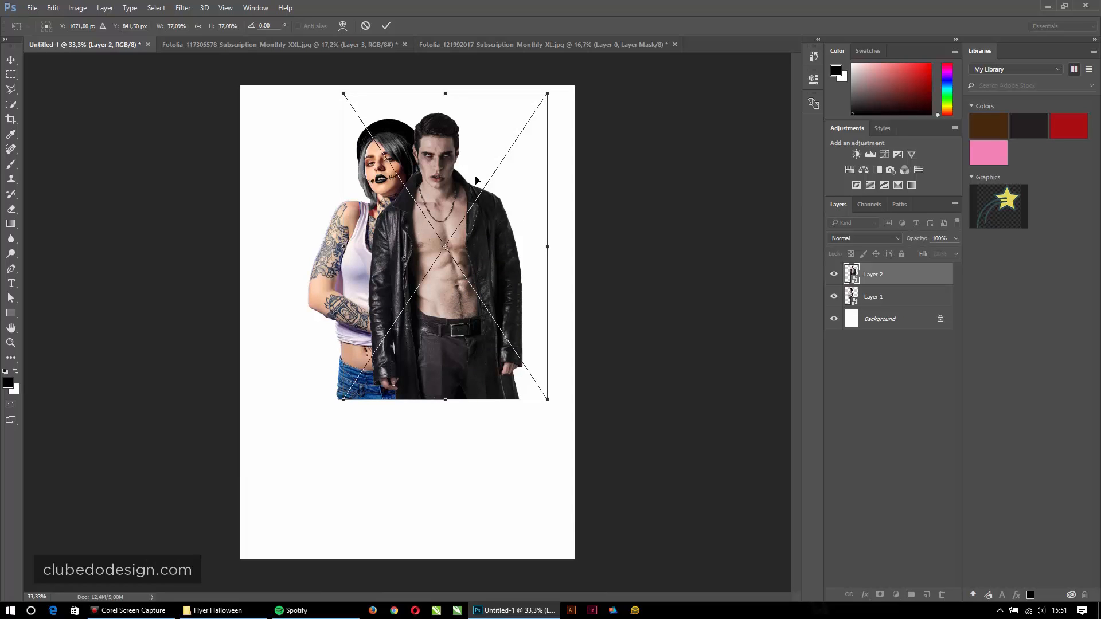
pyautogui.press('Return')
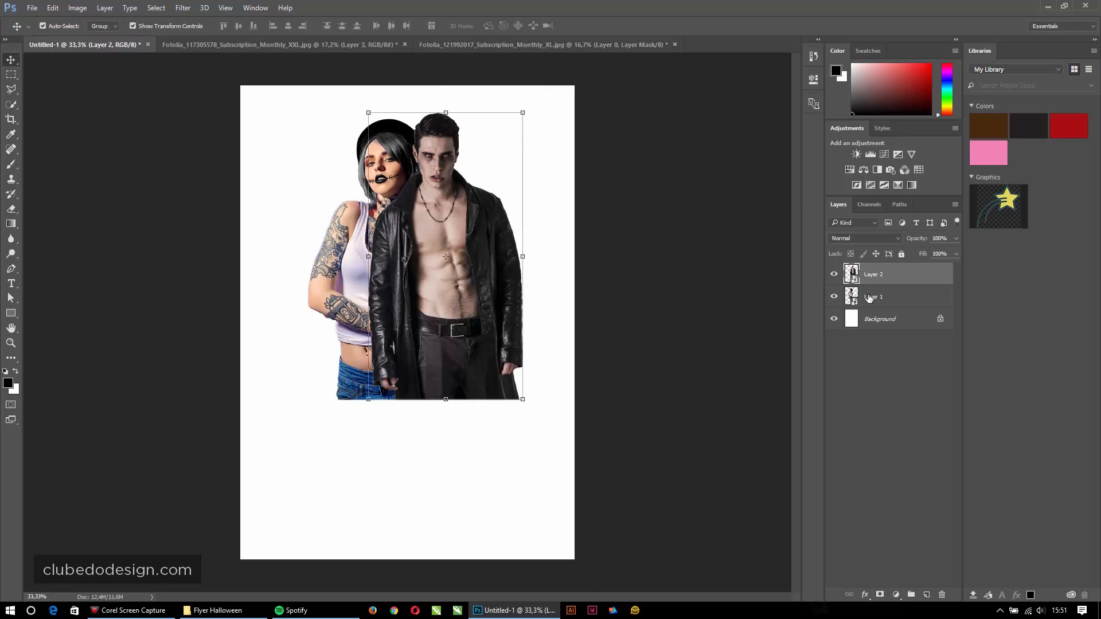
# Step: Put the woman's layer in front of the man's and scale her down to about 22.6%, keeping her base level with his
pyautogui.moveTo(869, 298)
pyautogui.mouseDown()
pyautogui.moveTo(893, 278)
pyautogui.moveTo(886, 303)
pyautogui.moveTo(884, 290)
pyautogui.mouseUp()
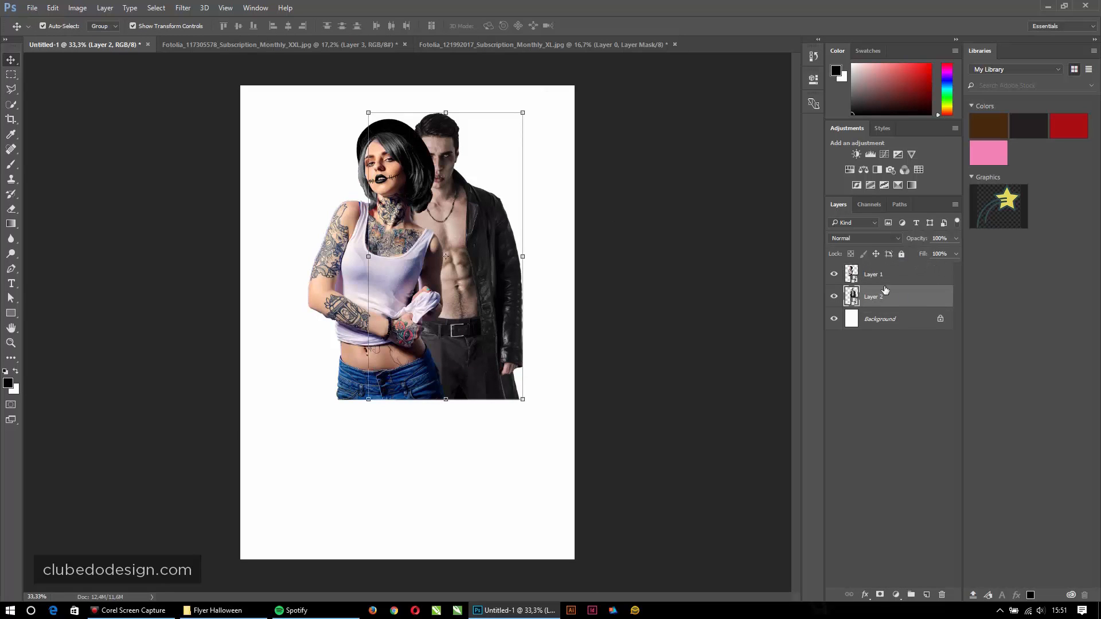
pyautogui.click(427, 158)
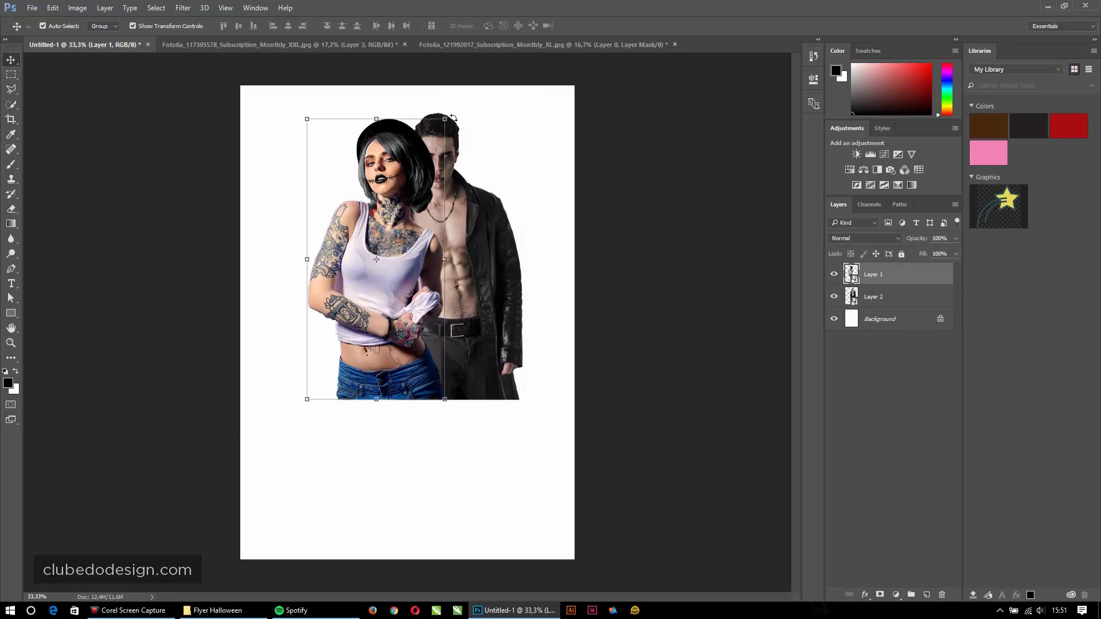
pyautogui.hotkey('ctrl', 't')
pyautogui.moveTo(445, 119); pyautogui.dragTo(429, 148)
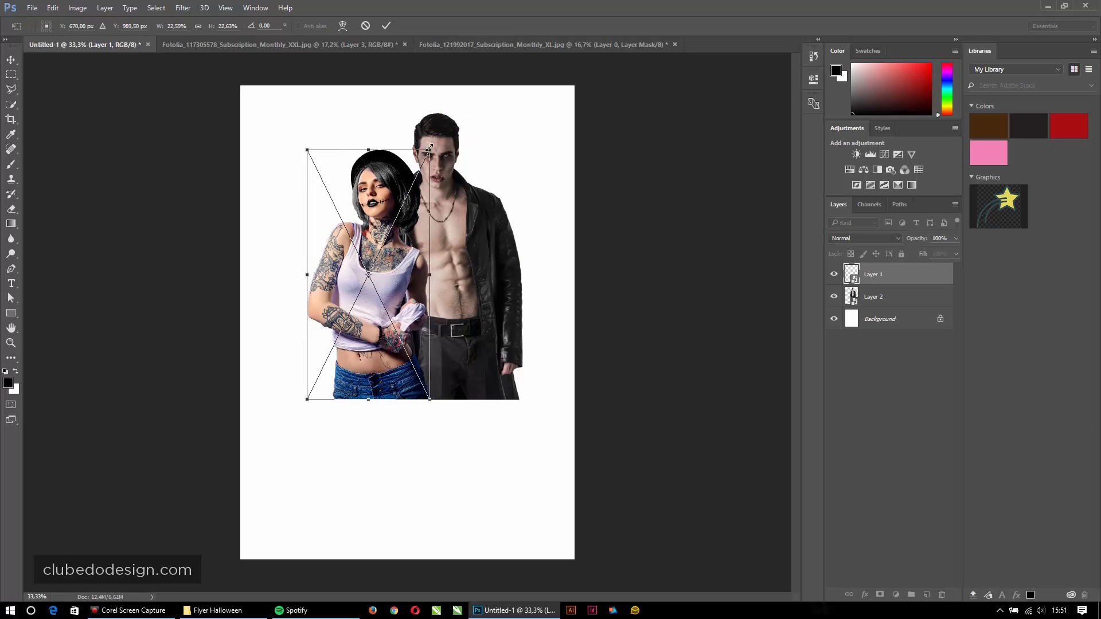
pyautogui.press('Return')
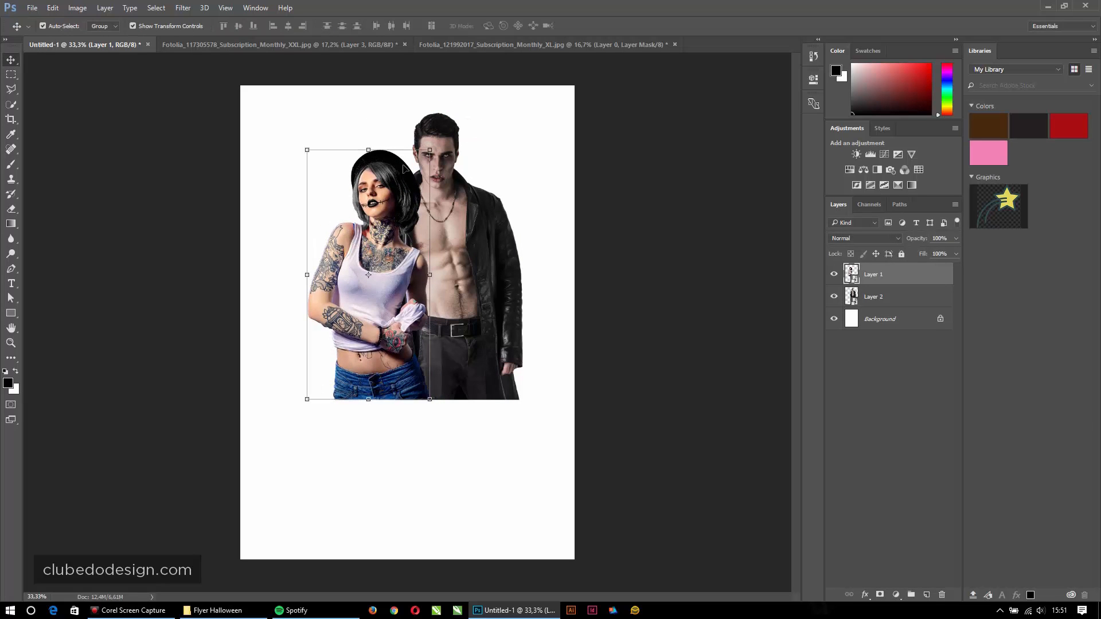
# Step: Shift the woman horizontally to the left so she covers less of the man's body
pyautogui.click(428, 152)
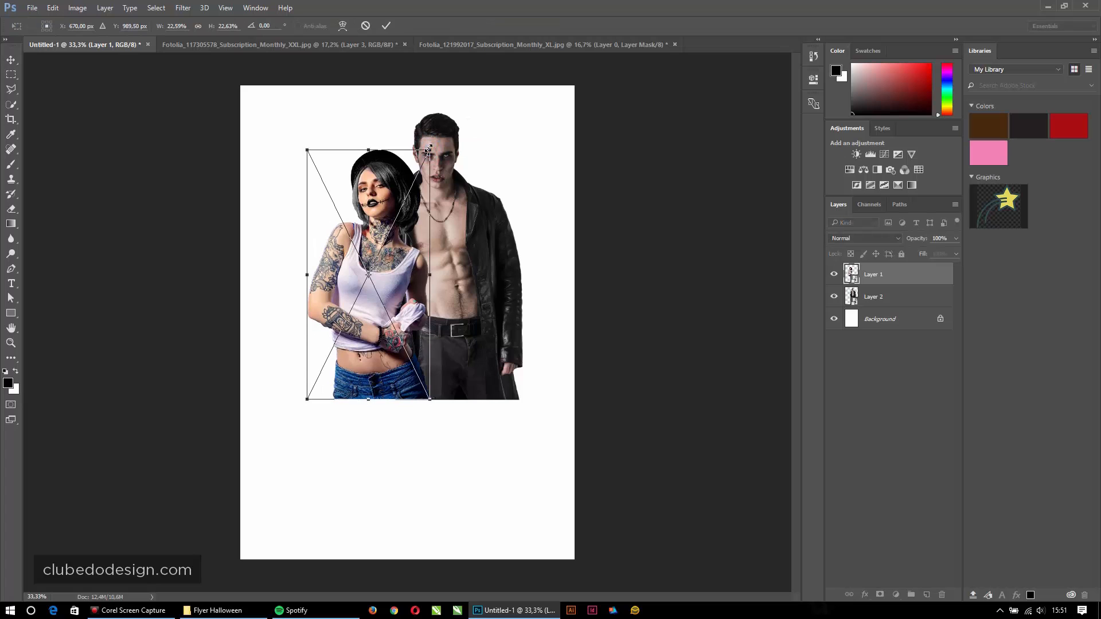
pyautogui.moveTo(400, 198); pyautogui.dragTo(377, 198)
pyautogui.press('Return')
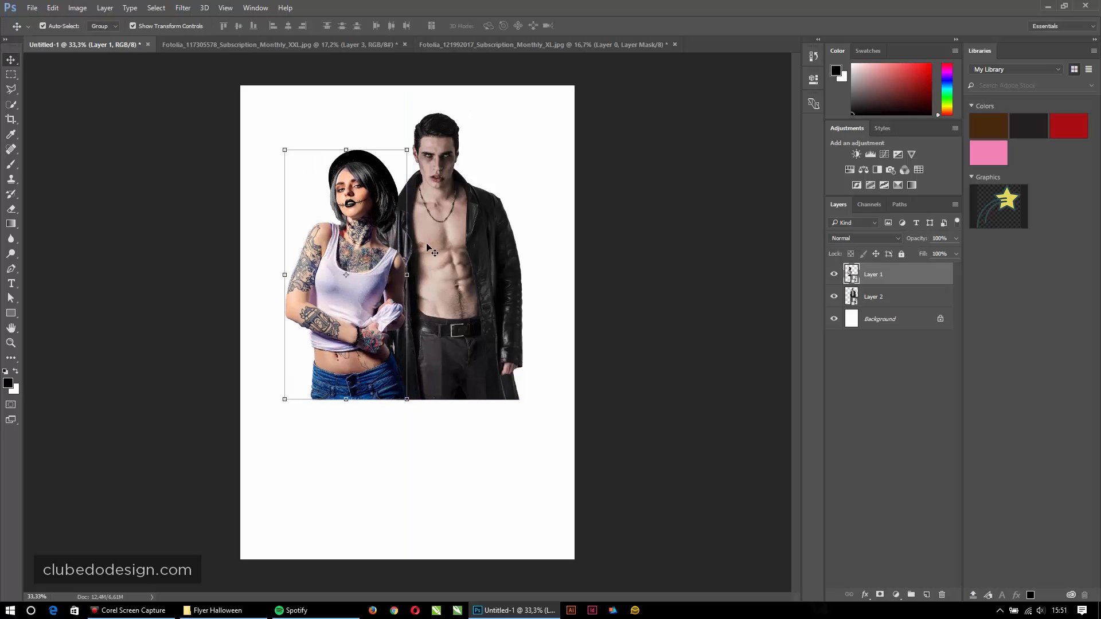
# Step: Apply Smart Sharpen to the woman's layer with amount 83%, radius 3.4 px, noise reduction 10% and Lens Blur removal
pyautogui.scroll(2, 322, 233)
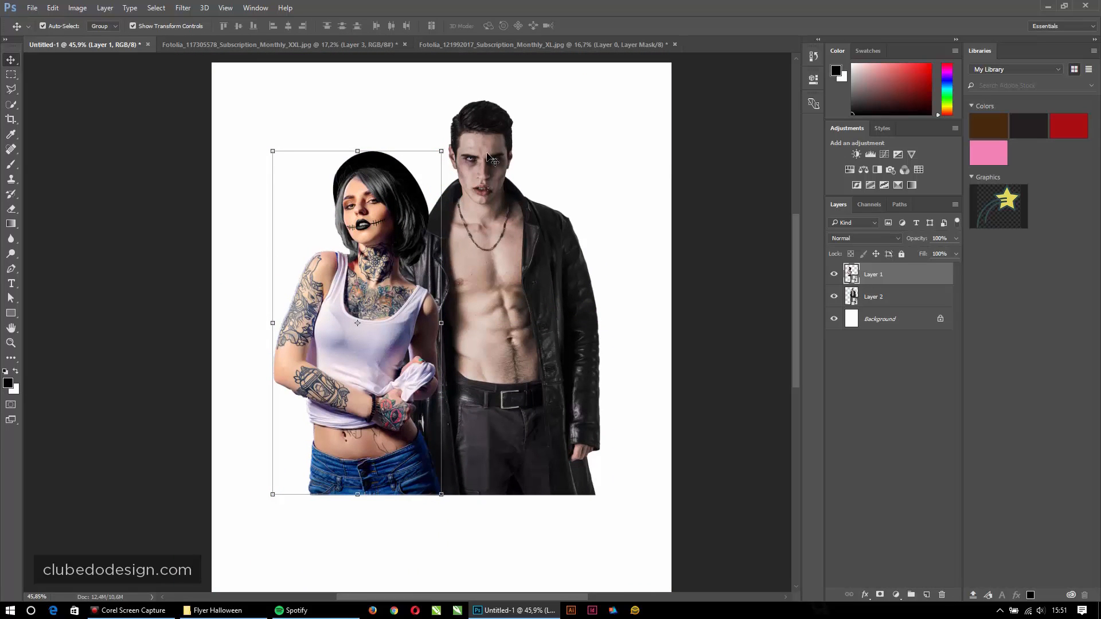
pyautogui.click(488, 155)
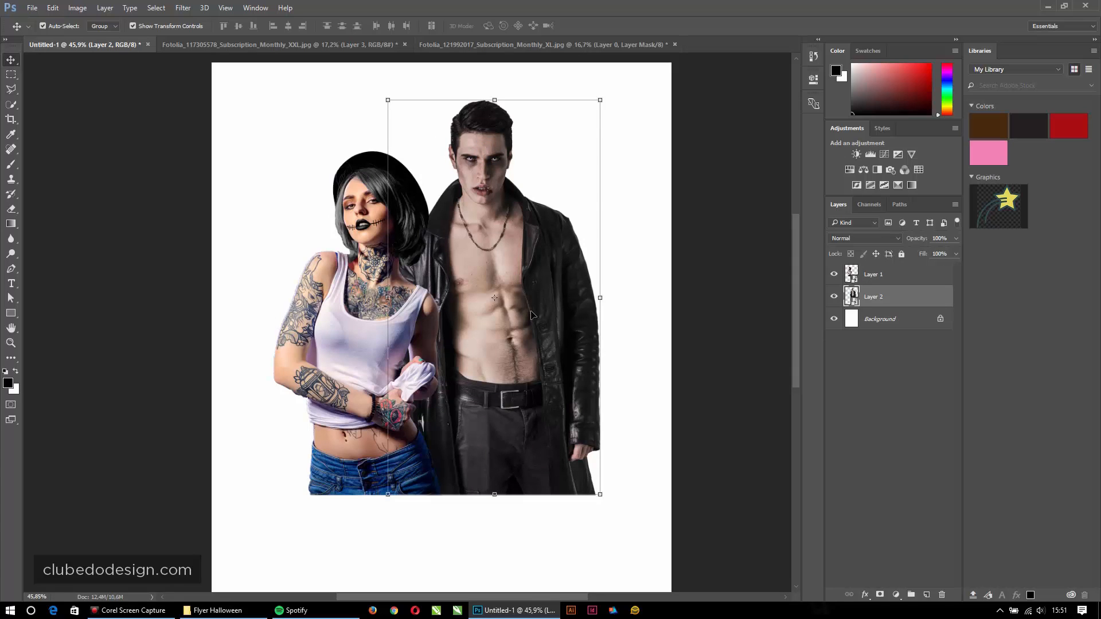
pyautogui.click(378, 199)
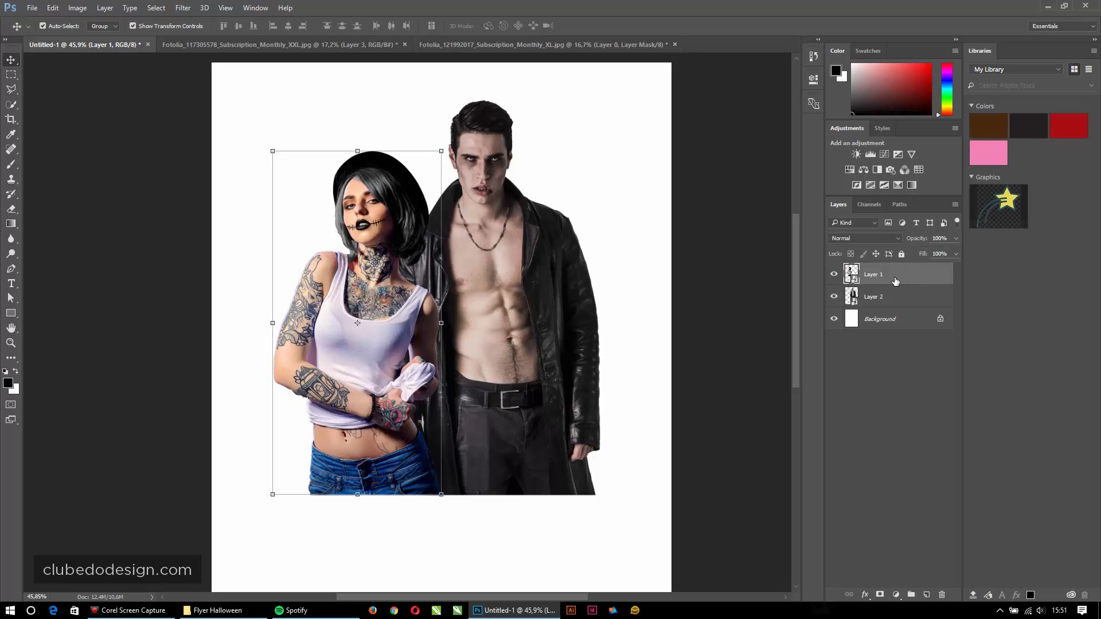
pyautogui.click(183, 8)
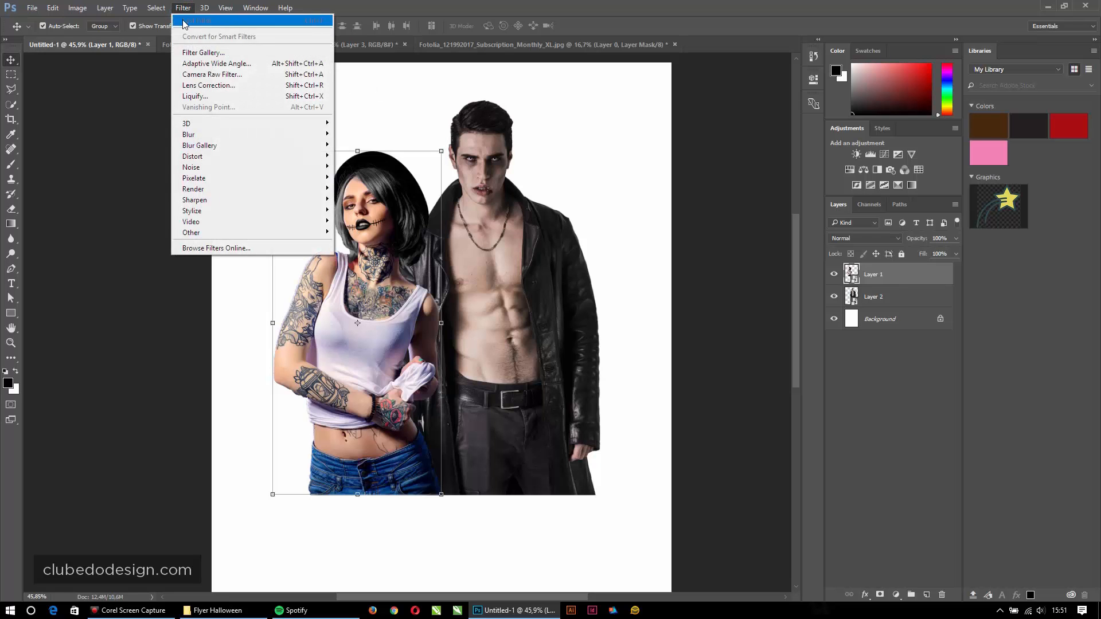
pyautogui.click(195, 200)
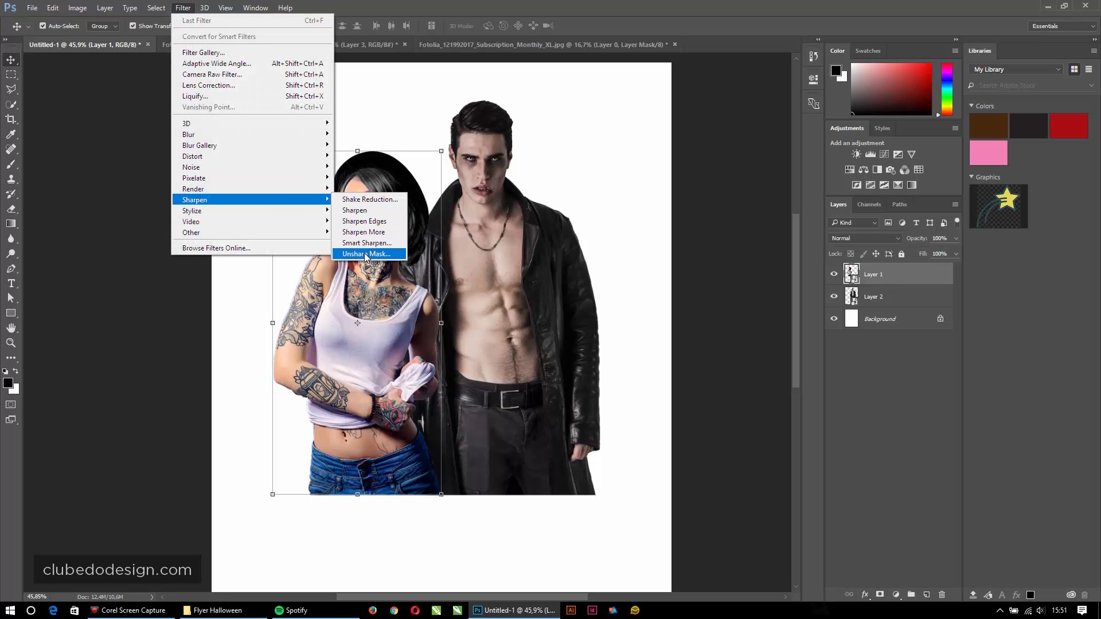
pyautogui.click(366, 243)
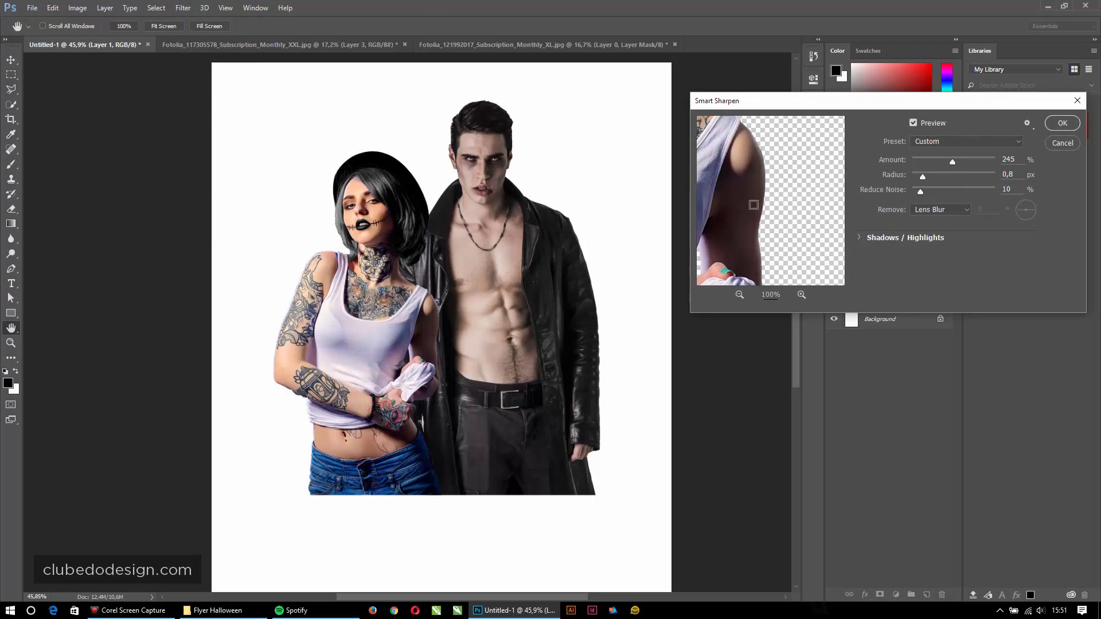
pyautogui.click(965, 172)
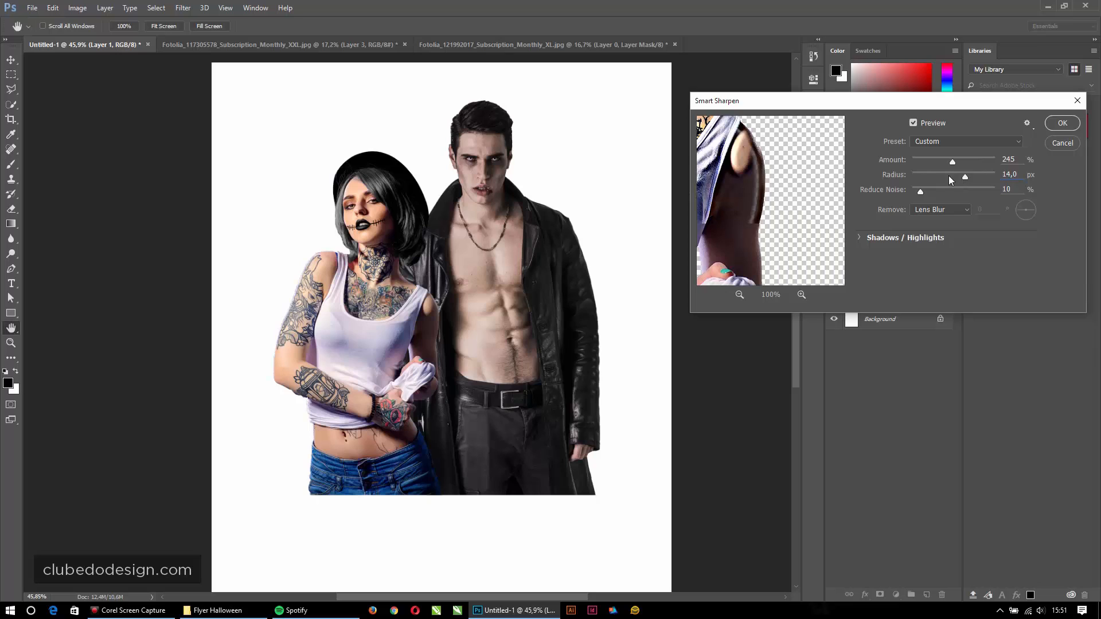
pyautogui.click(926, 158)
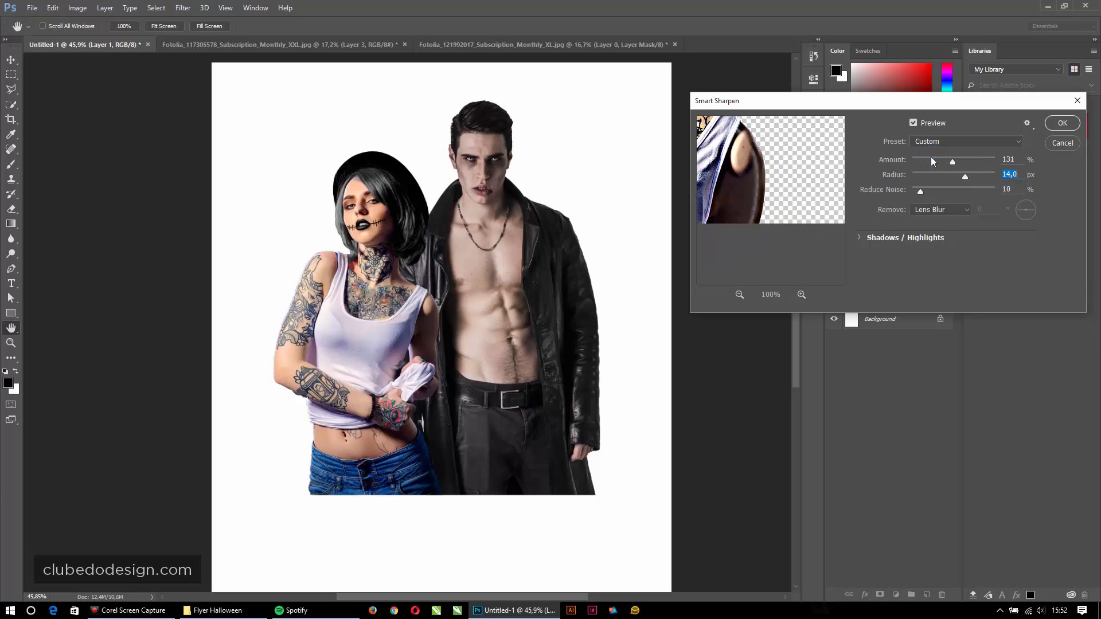
pyautogui.click(959, 173)
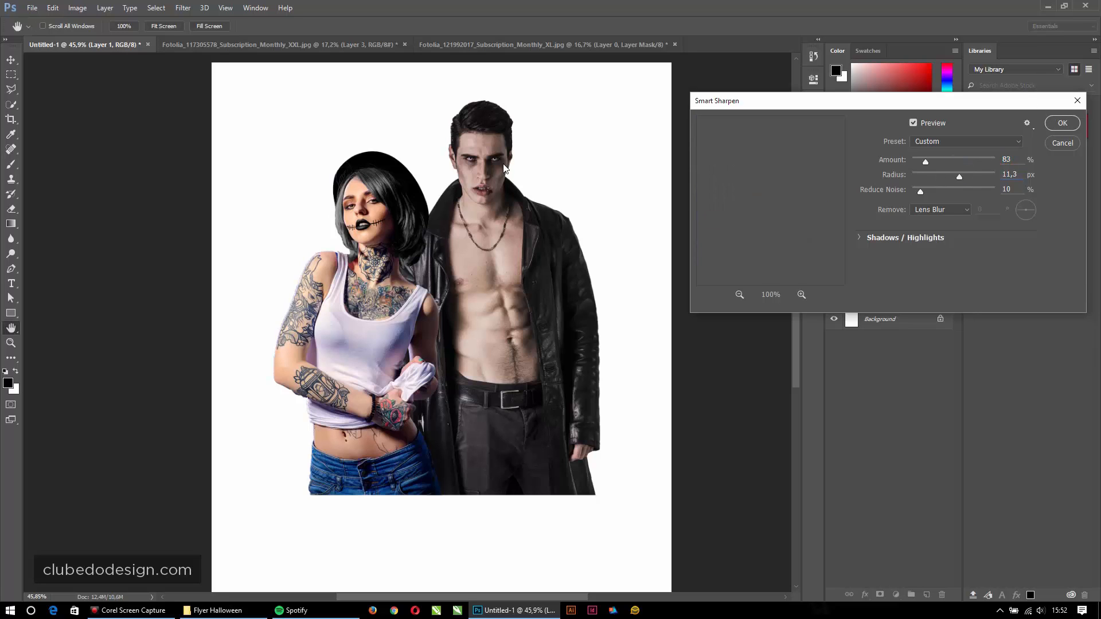
pyautogui.press('Return')
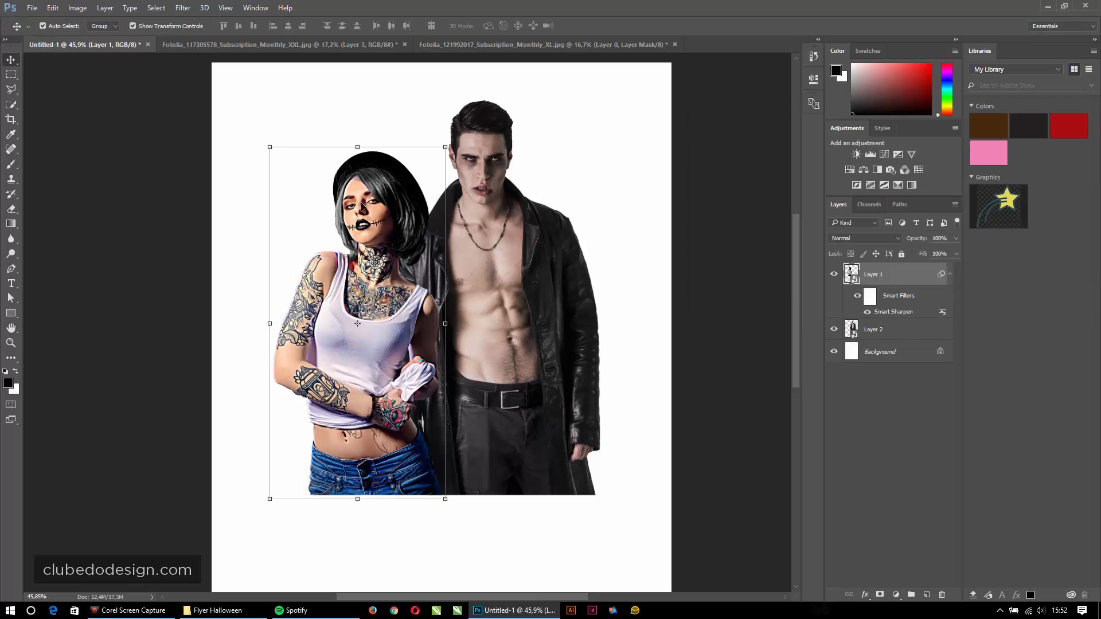
pyautogui.doubleClick(894, 313)
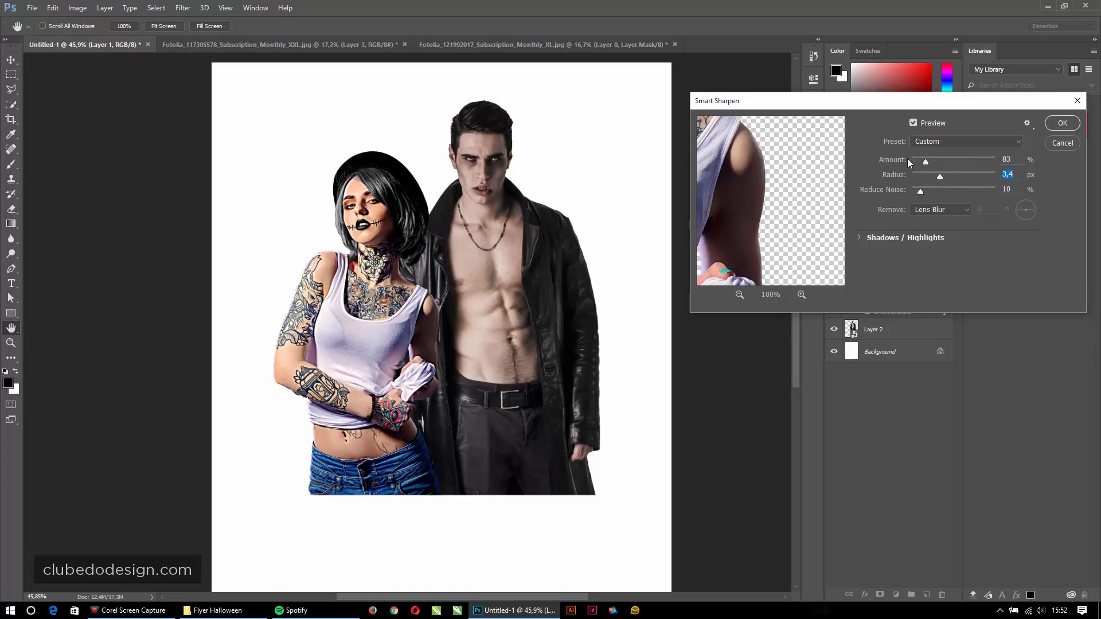
pyautogui.click(1064, 123)
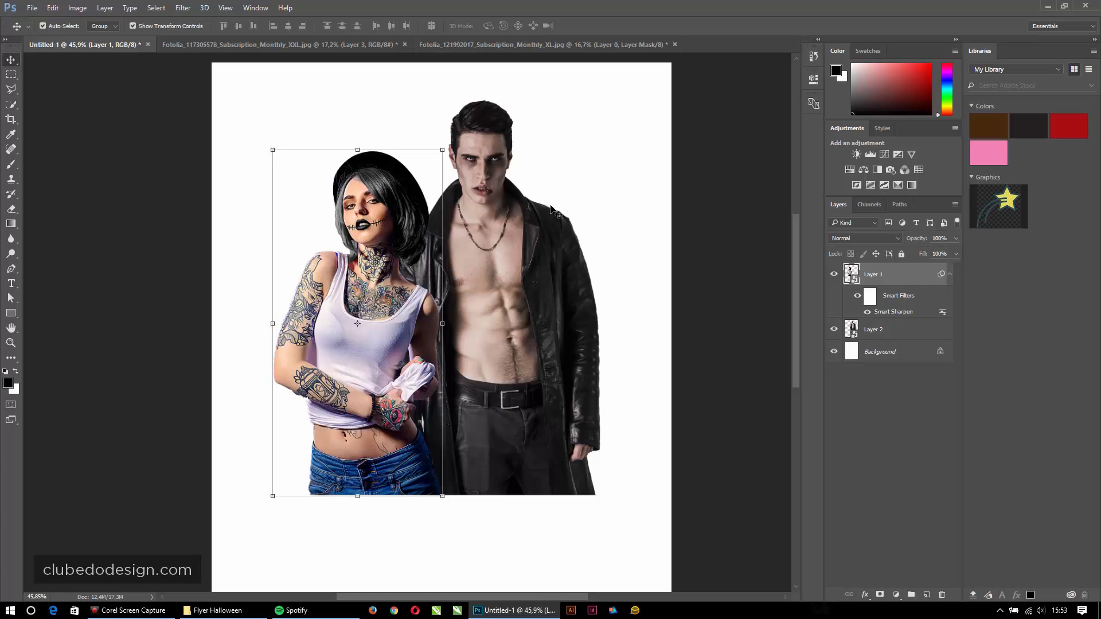
# Step: Apply Smart Sharpen to the man's layer with amount 121%, radius 5.7 px and noise reduction 10%
pyautogui.click(501, 167)
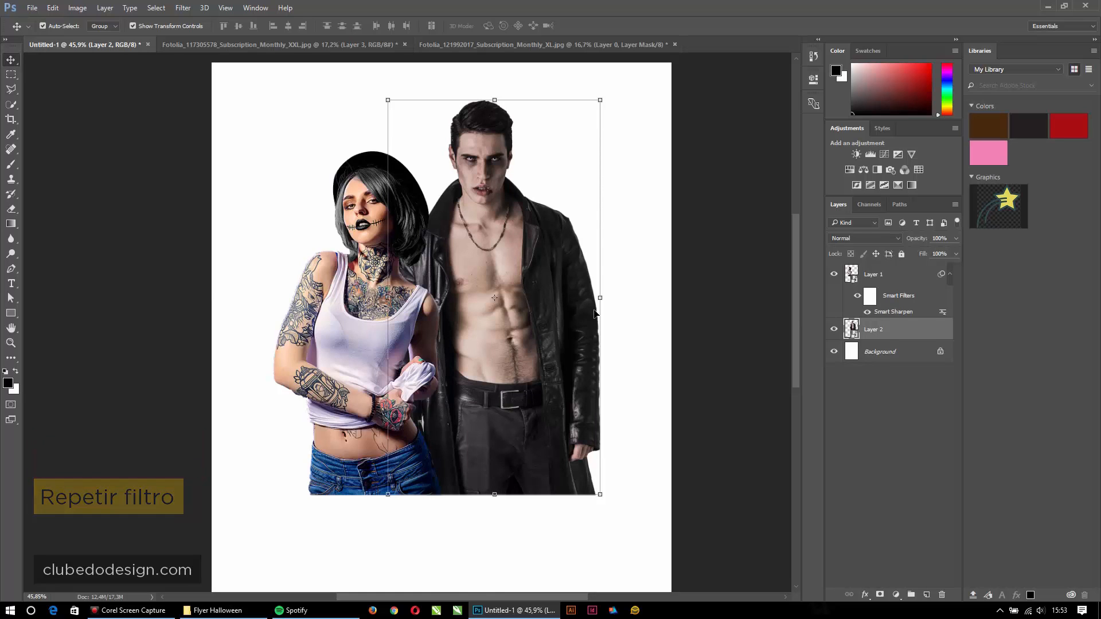
pyautogui.hotkey('ctrl', 'alt', 'f')
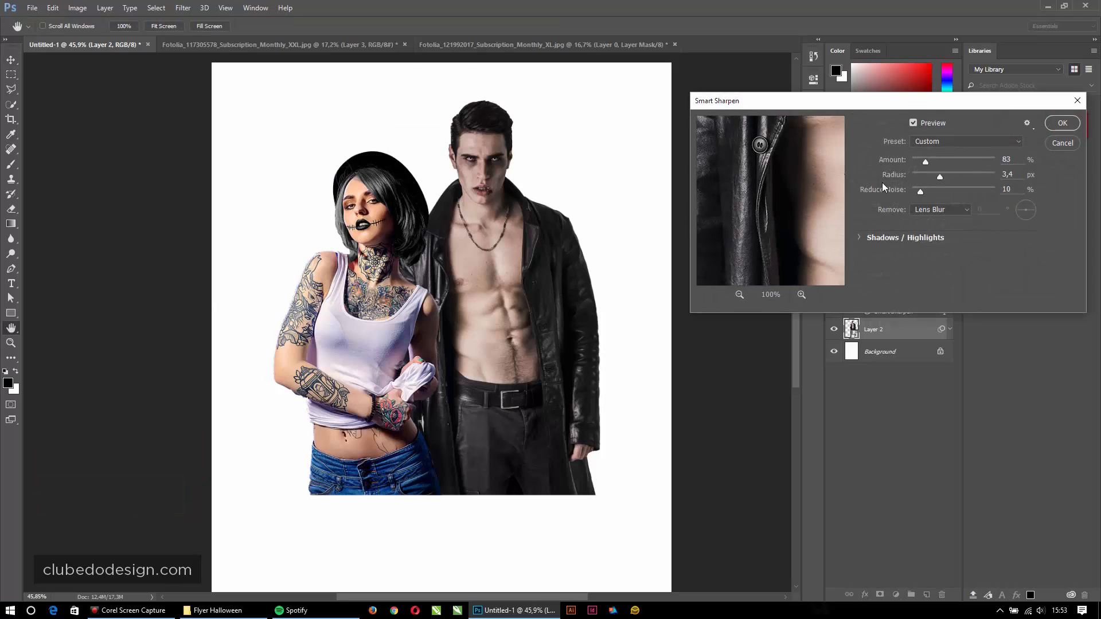
pyautogui.click(739, 294)
pyautogui.click(739, 294)
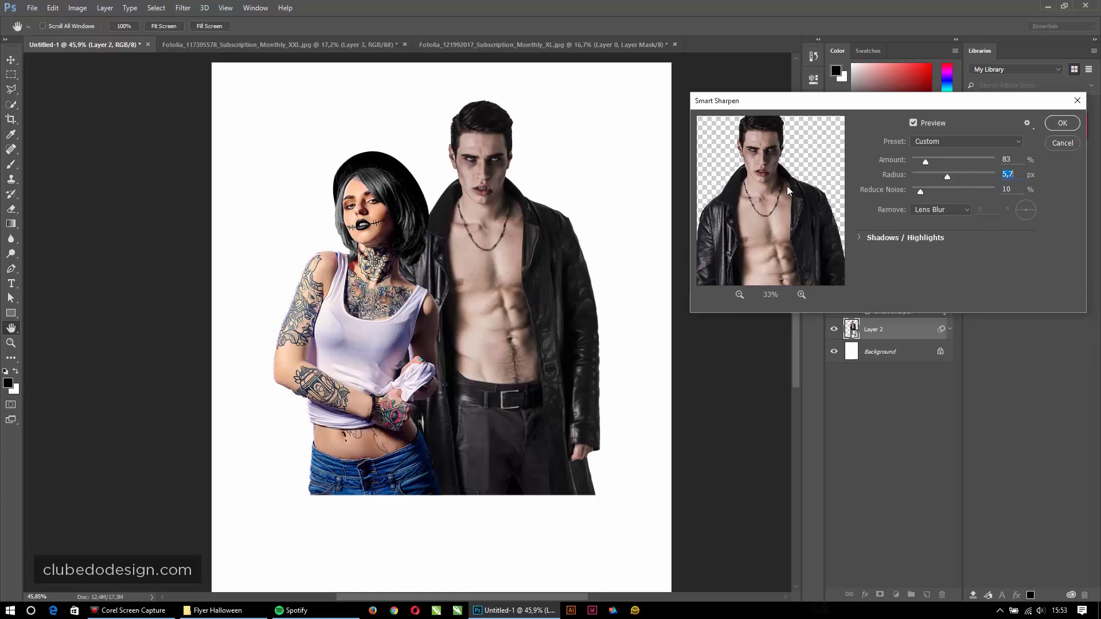
pyautogui.click(930, 162)
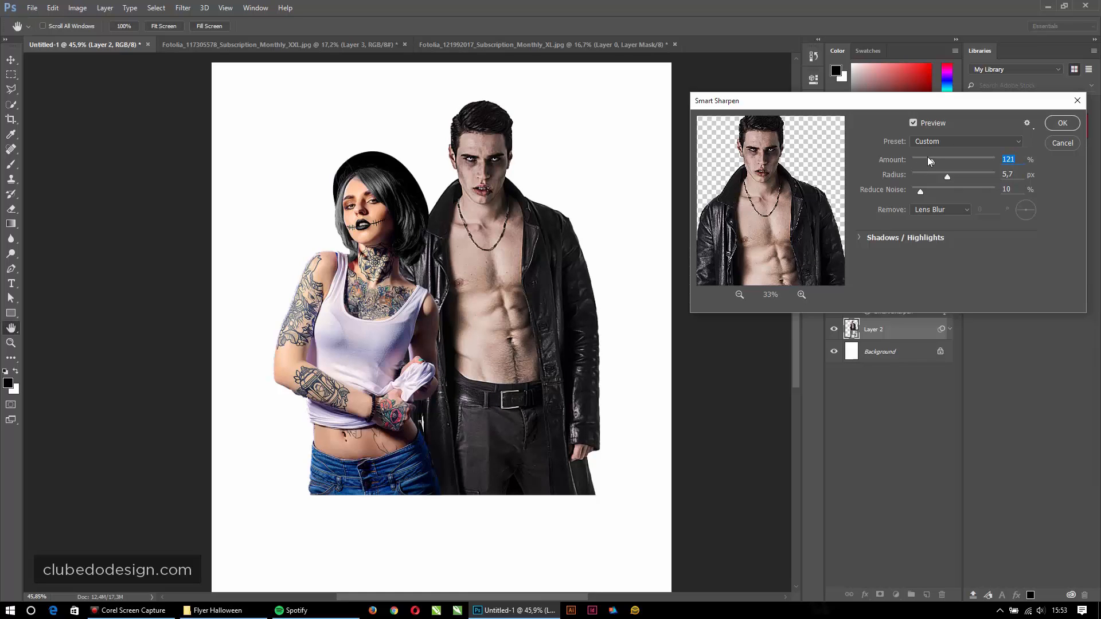
pyautogui.click(1044, 125)
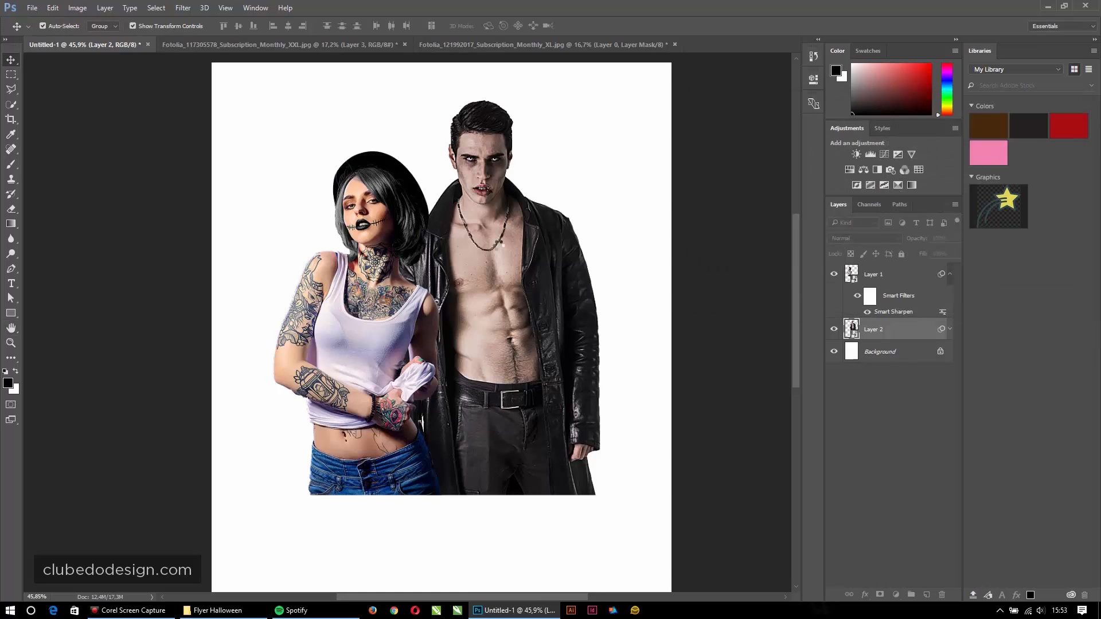
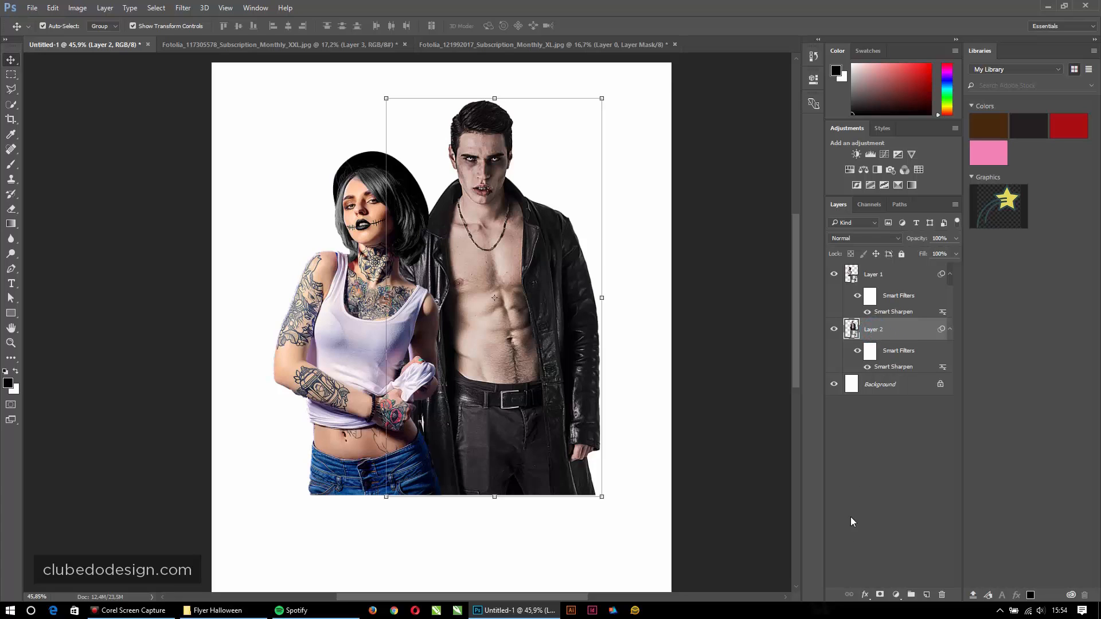
# Step: Add a Curves adjustment directly above the man's layer and shape a gentle S-curve that darkens shadows and brightens highlights
pyautogui.click(896, 594)
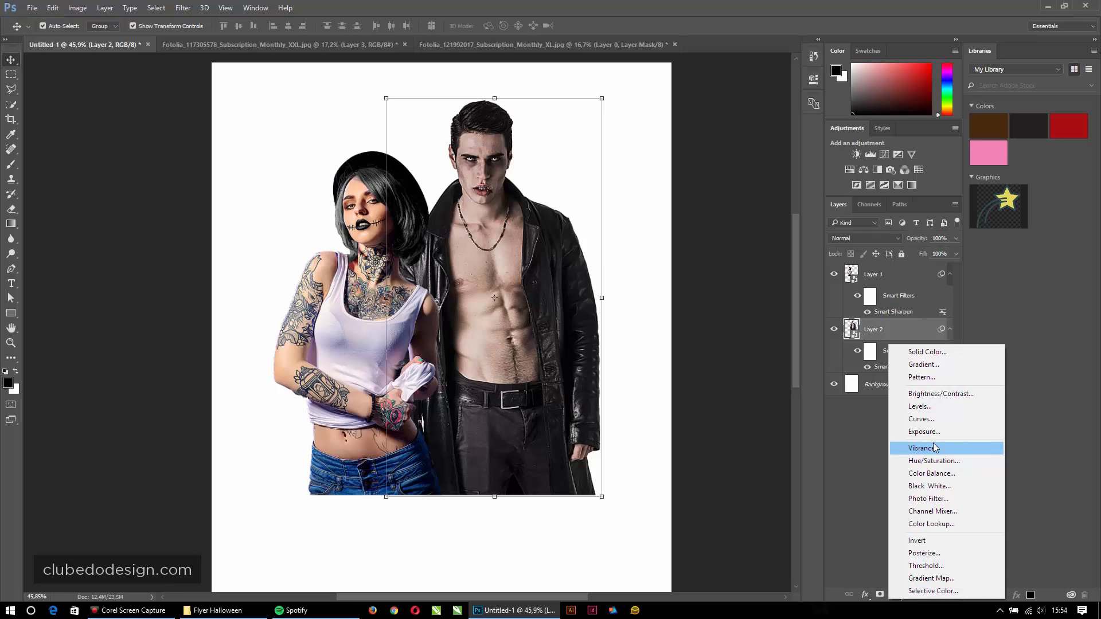
pyautogui.click(930, 419)
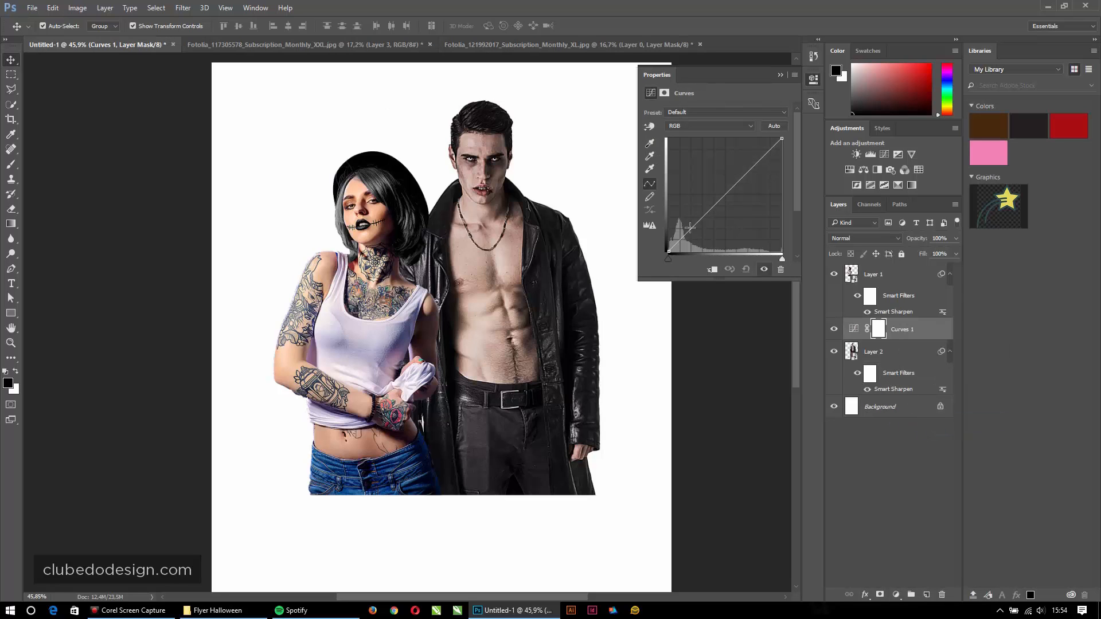
pyautogui.click(704, 216)
pyautogui.moveTo(729, 189); pyautogui.dragTo(734, 174)
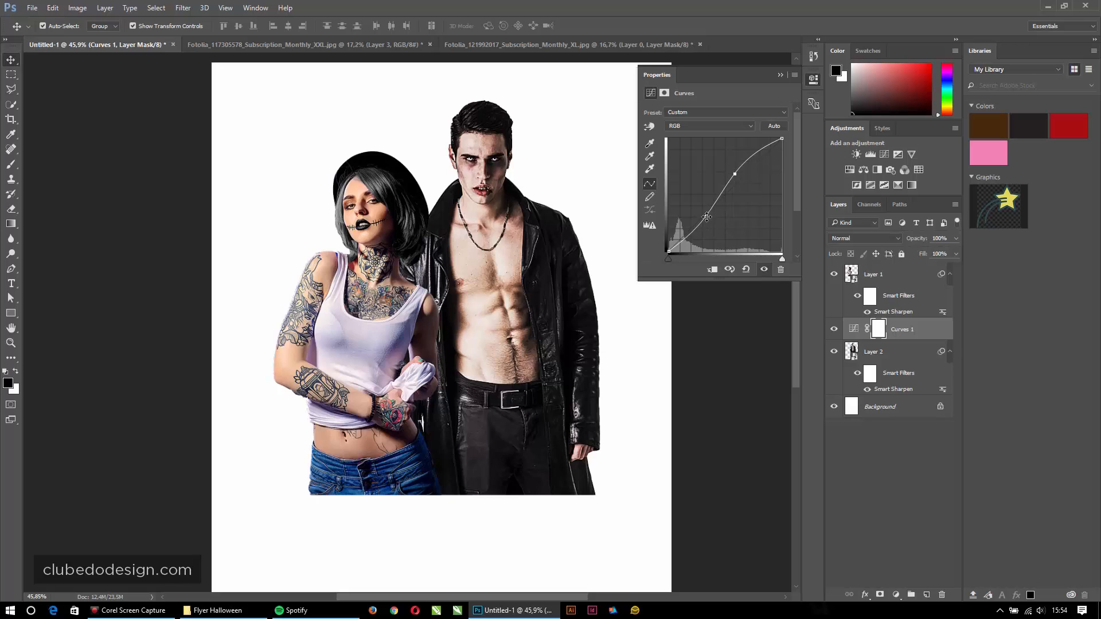
pyautogui.moveTo(706, 217); pyautogui.dragTo(709, 216)
pyautogui.moveTo(735, 174); pyautogui.dragTo(741, 173)
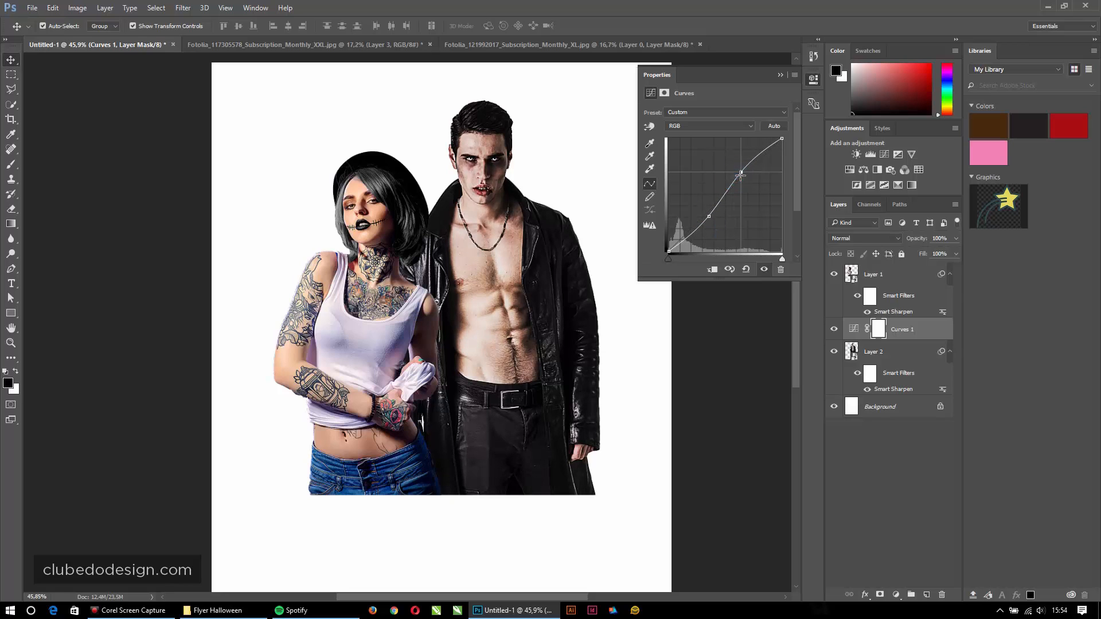
pyautogui.moveTo(710, 216); pyautogui.dragTo(704, 217)
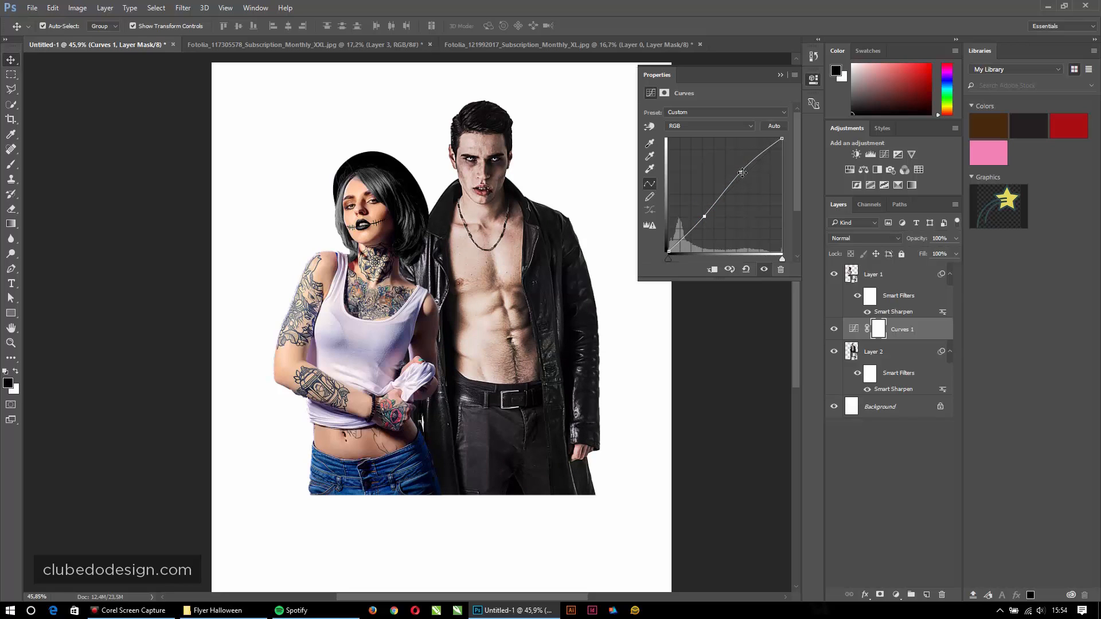
pyautogui.moveTo(742, 170); pyautogui.dragTo(737, 170)
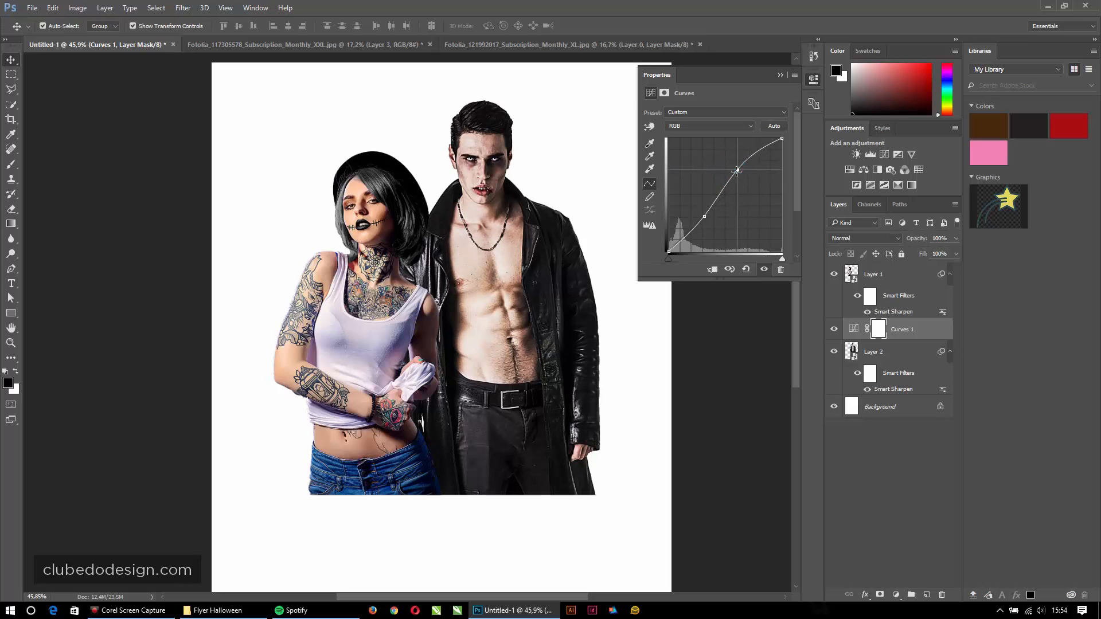
pyautogui.click(705, 218)
pyautogui.moveTo(737, 174); pyautogui.dragTo(740, 172)
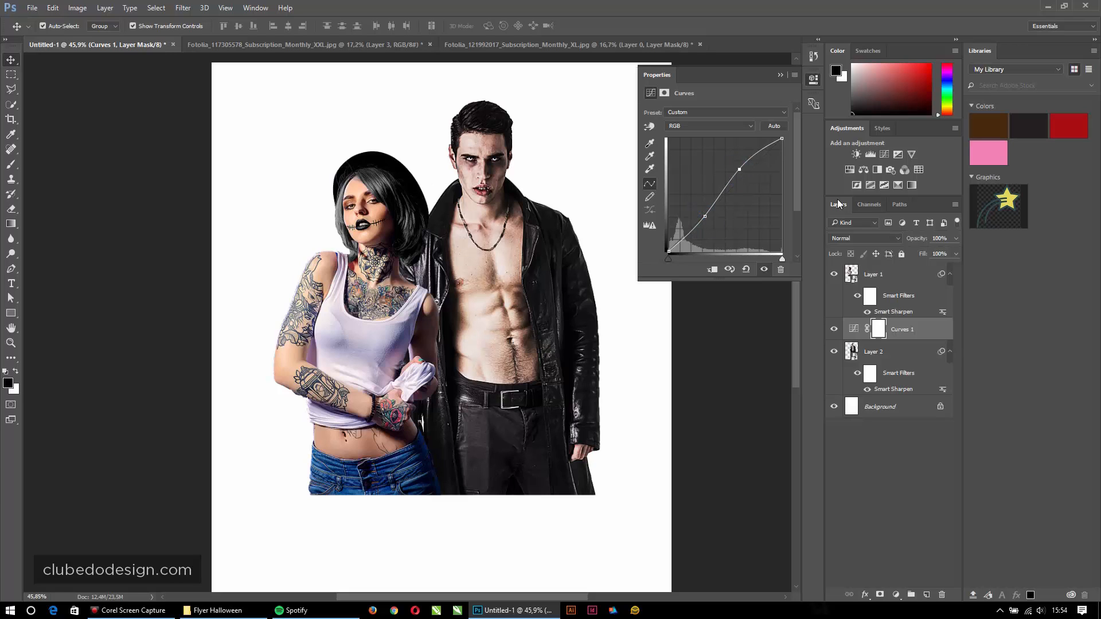
# Step: Add a Curves adjustment above the woman's layer and shape an S-curve with darker shadows and slightly brighter highlights
pyautogui.click(889, 274)
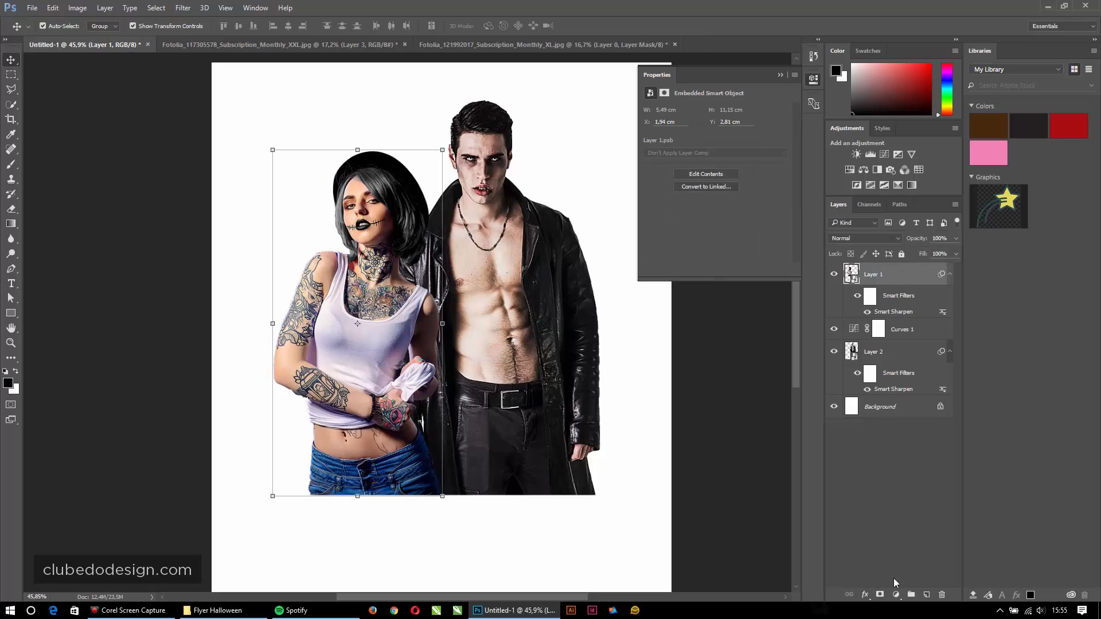
pyautogui.click(895, 594)
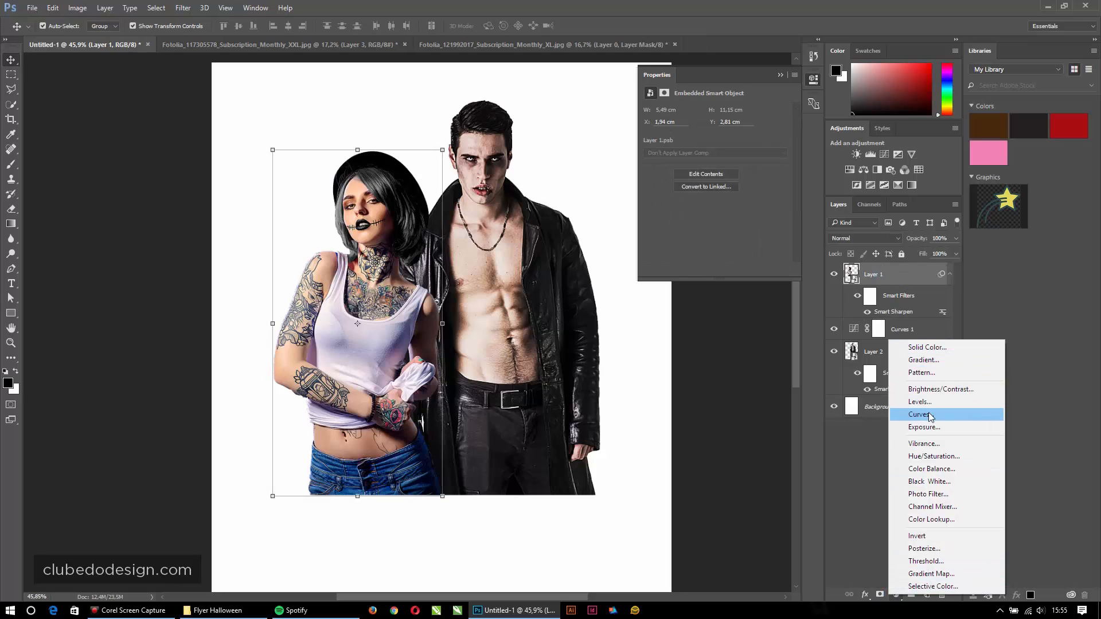
pyautogui.click(930, 416)
pyautogui.click(747, 169)
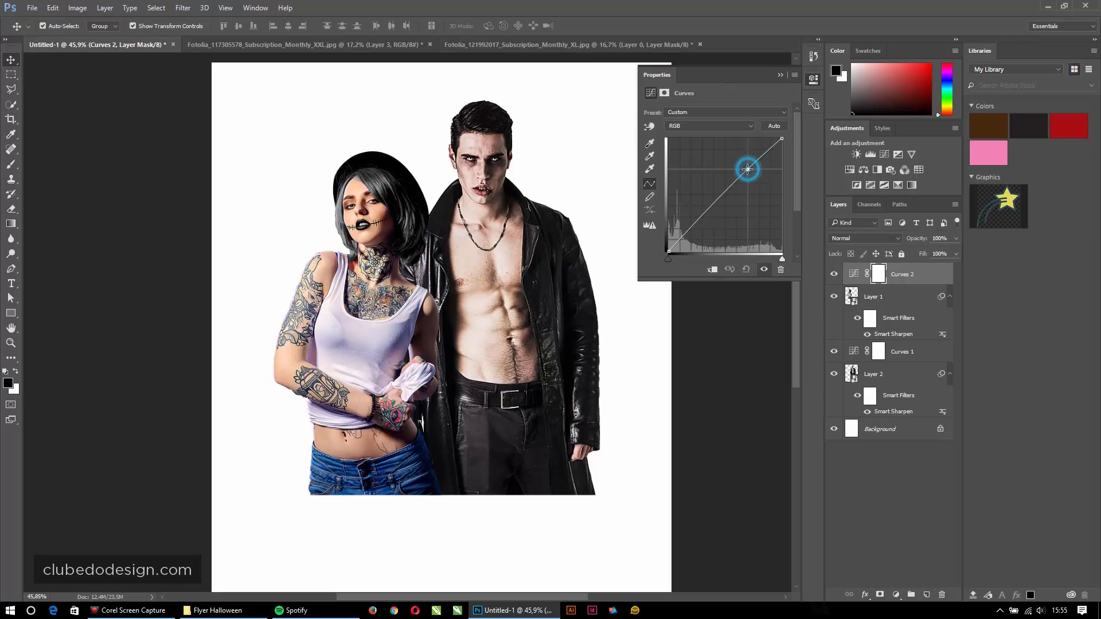
pyautogui.moveTo(747, 169); pyautogui.dragTo(742, 168)
pyautogui.moveTo(707, 211); pyautogui.dragTo(709, 216)
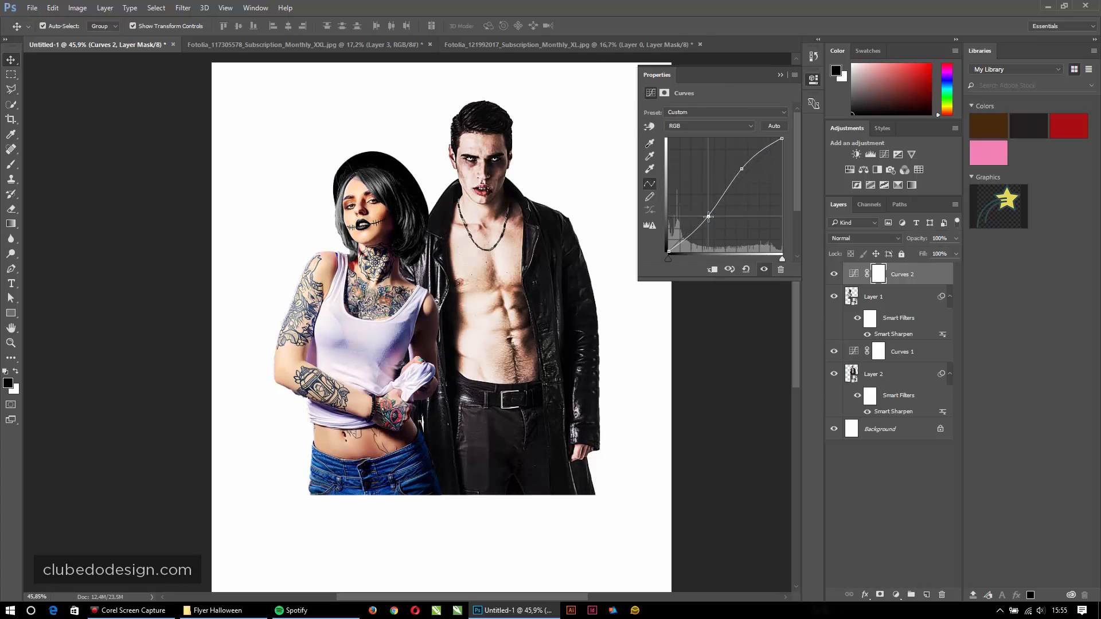
pyautogui.moveTo(742, 168); pyautogui.dragTo(743, 170)
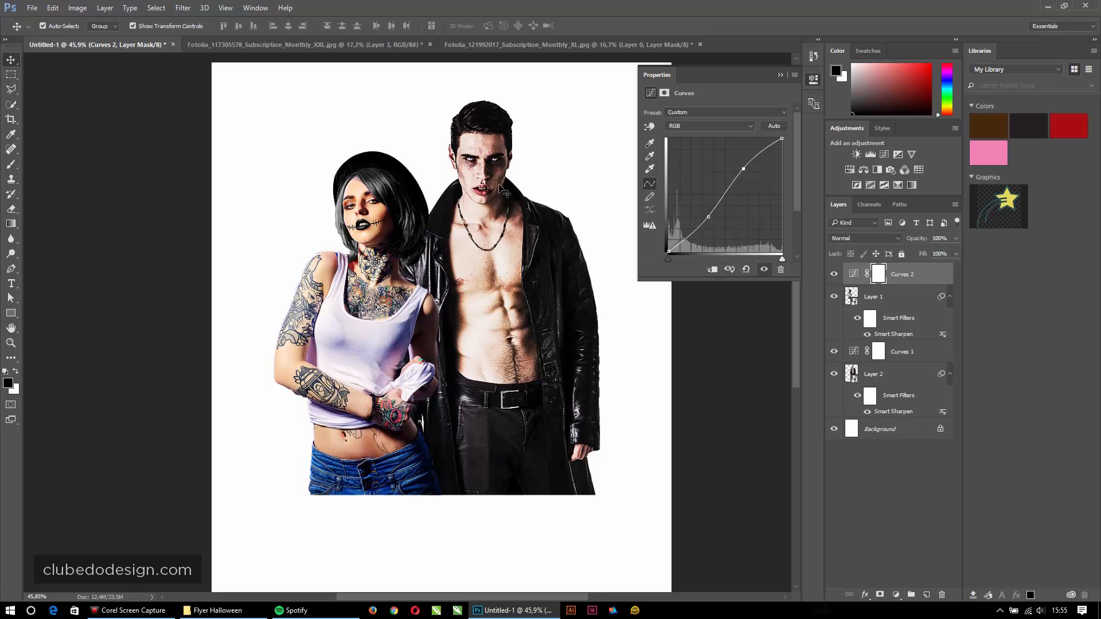
pyautogui.moveTo(743, 169)
pyautogui.mouseDown()
pyautogui.moveTo(705, 150)
pyautogui.moveTo(745, 171)
pyautogui.mouseUp()
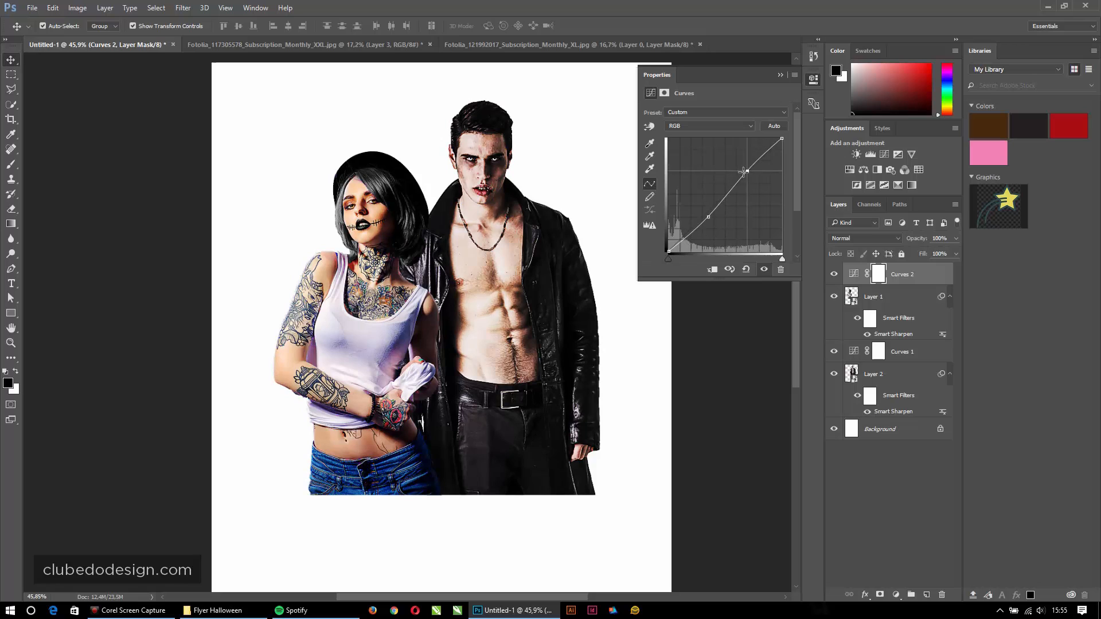
# Step: Clip the top Curves adjustment to the woman's layer and refine its S-curve for slightly stronger highlights
pyautogui.keyDown('alt'); pyautogui.click(891, 284); pyautogui.keyUp('alt')
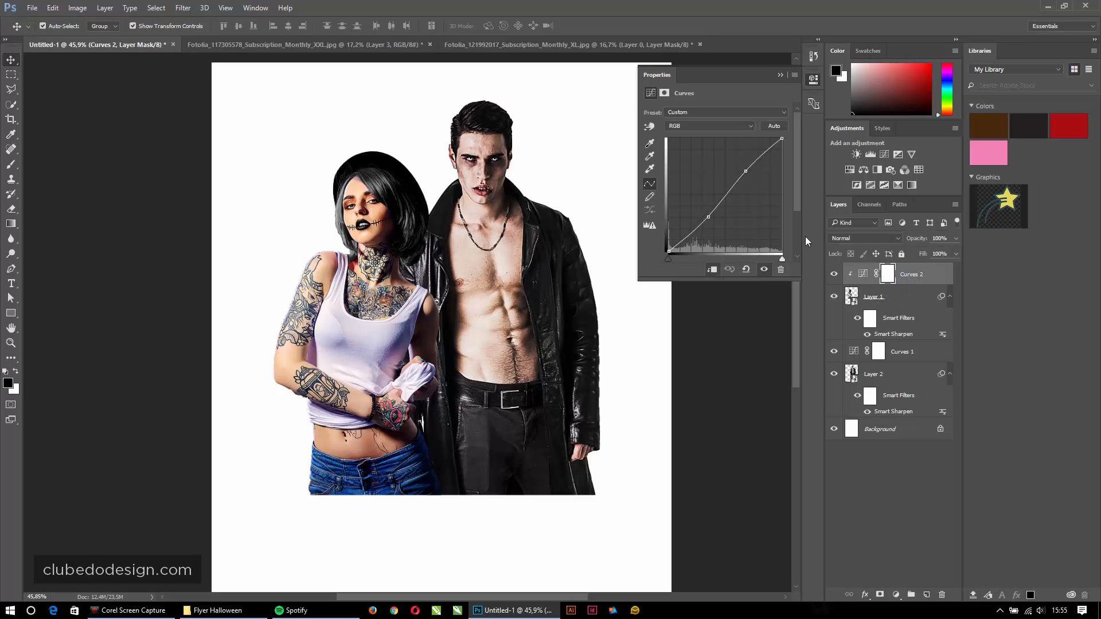
pyautogui.click(744, 171)
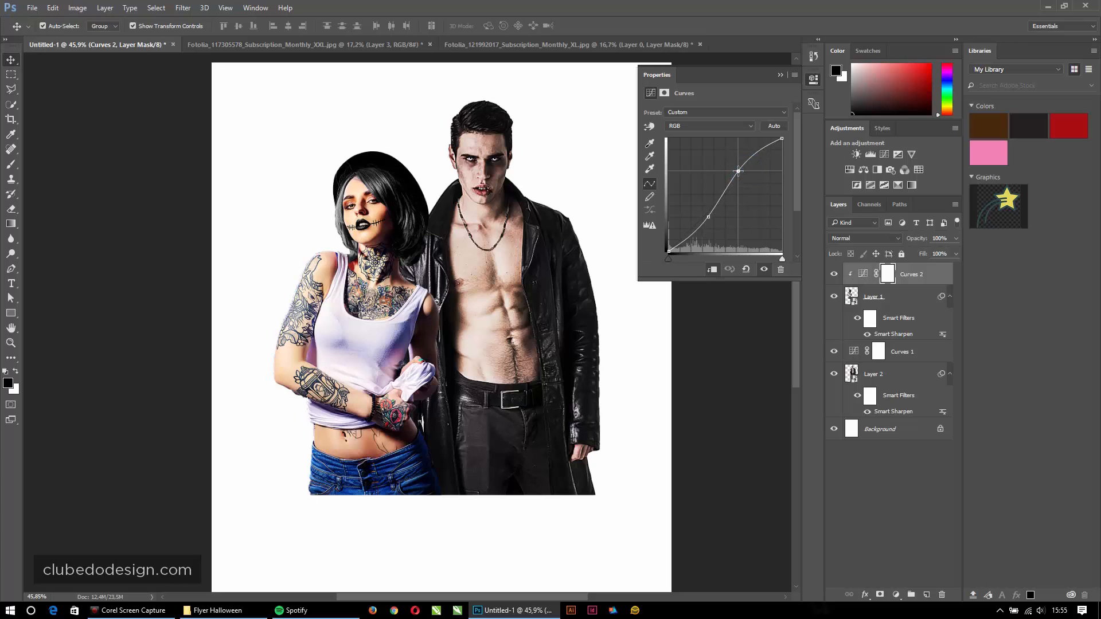
pyautogui.click(707, 217)
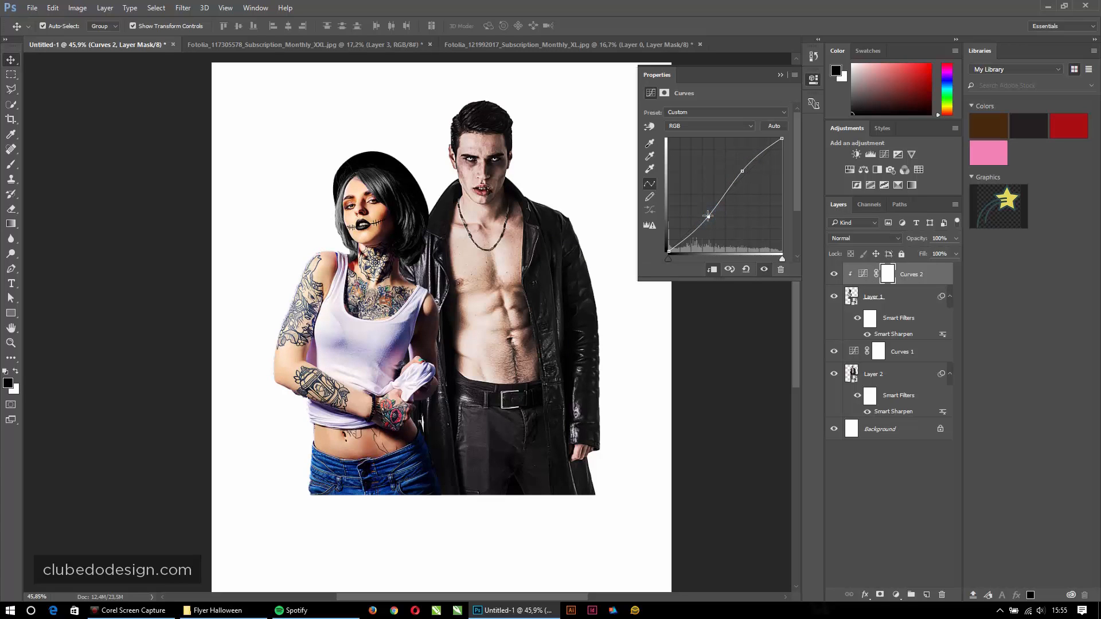
# Step: Add a Hue/Saturation adjustment clipped above the woman's Curves adjustment and set its saturation to -24
pyautogui.click(895, 595)
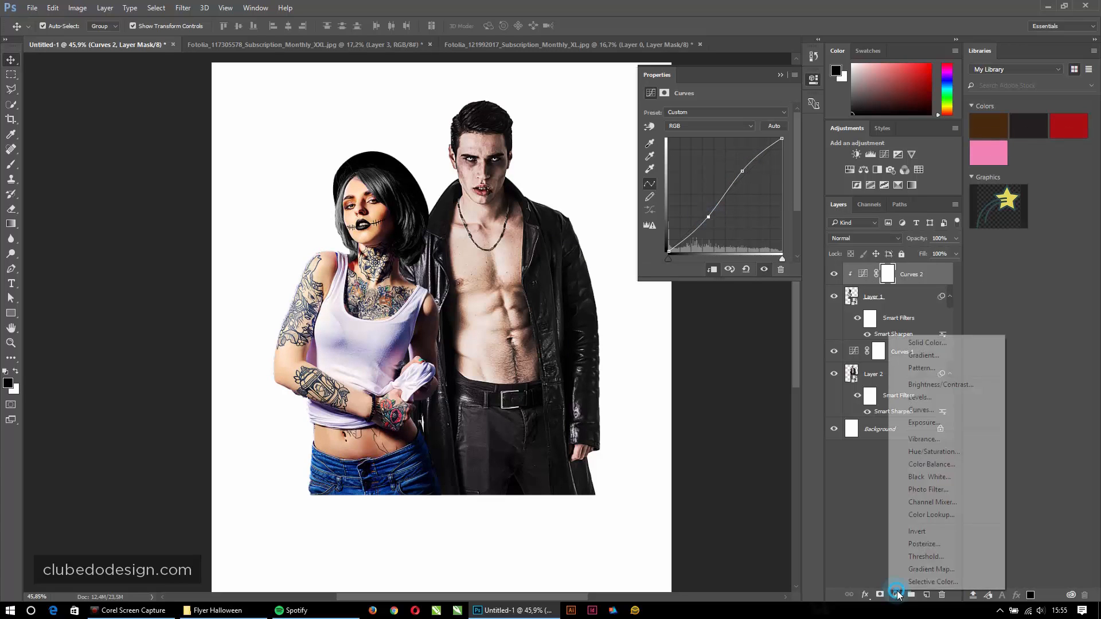
pyautogui.click(923, 451)
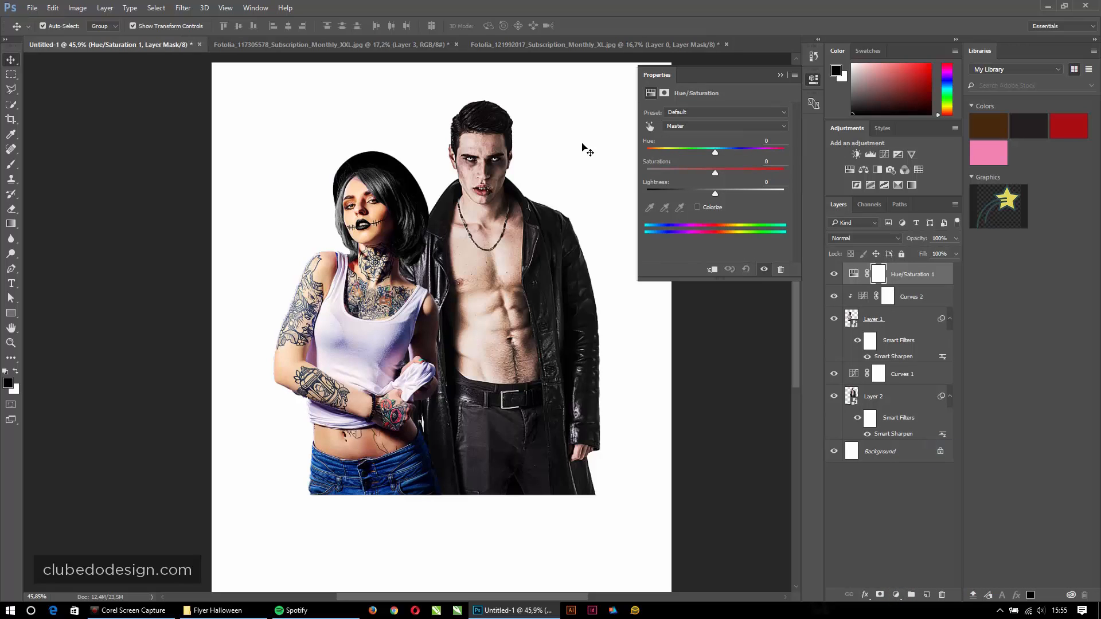
pyautogui.moveTo(715, 174); pyautogui.dragTo(703, 175)
pyautogui.keyDown('alt'); pyautogui.click(898, 281); pyautogui.keyUp('alt')
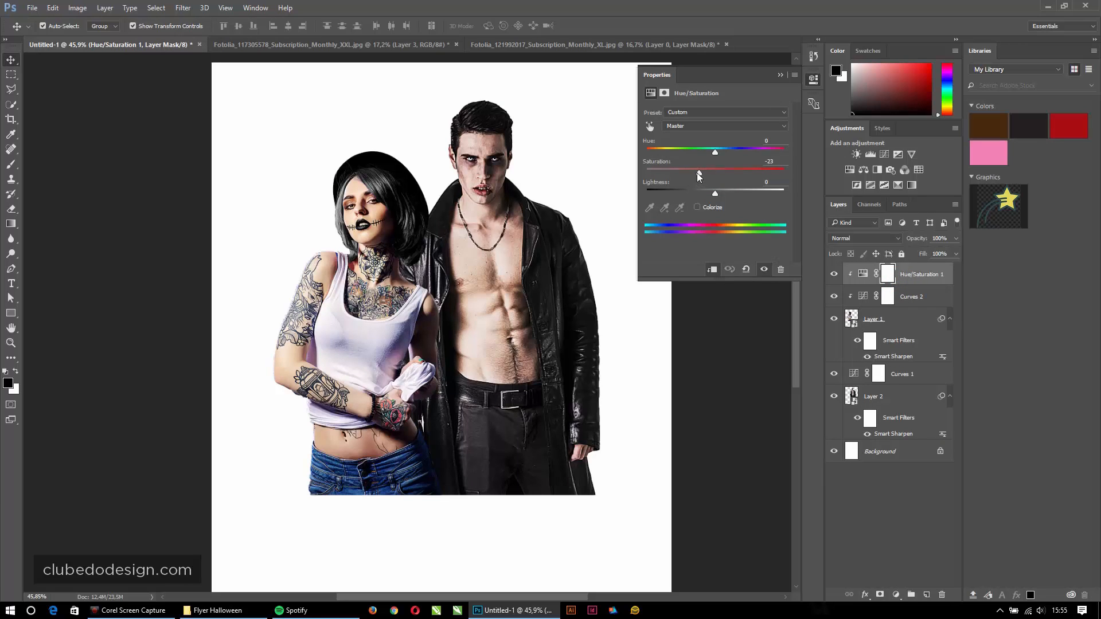
pyautogui.moveTo(699, 174); pyautogui.dragTo(690, 173)
pyautogui.moveTo(700, 170); pyautogui.dragTo(703, 171)
# Step: Raise the highlight point slightly on the woman's Curves adjustment
pyautogui.click(863, 296)
pyautogui.moveTo(741, 171); pyautogui.dragTo(741, 169)
pyautogui.click(709, 217)
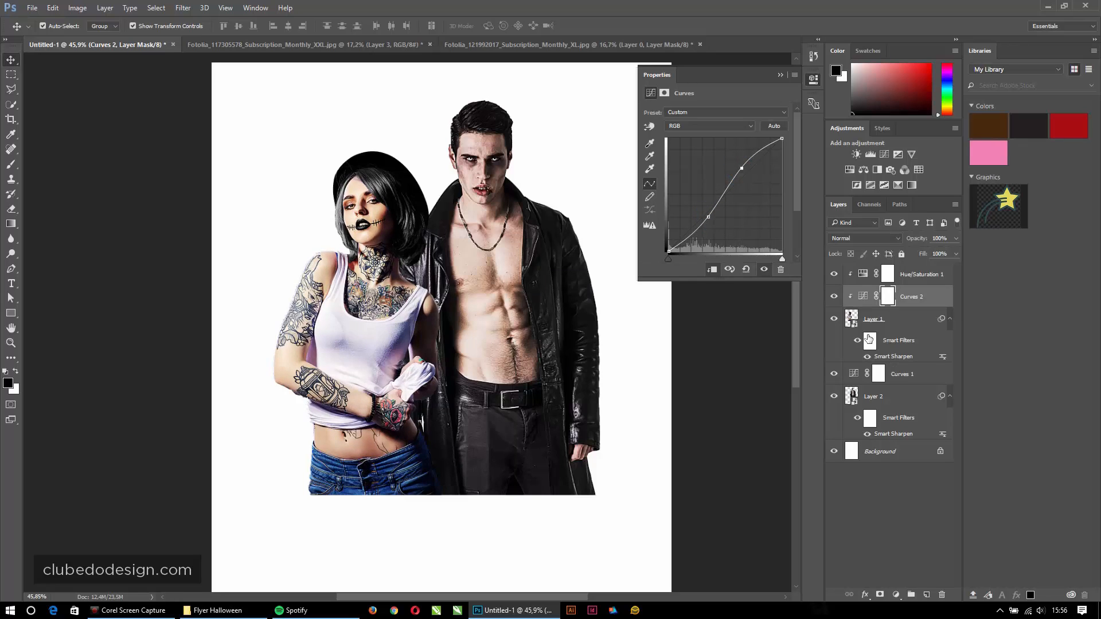
# Step: Apply a second Smart Sharpen to the woman's layer with amount 145%, radius 0.7 px and noise reduction 10%
pyautogui.click(853, 318)
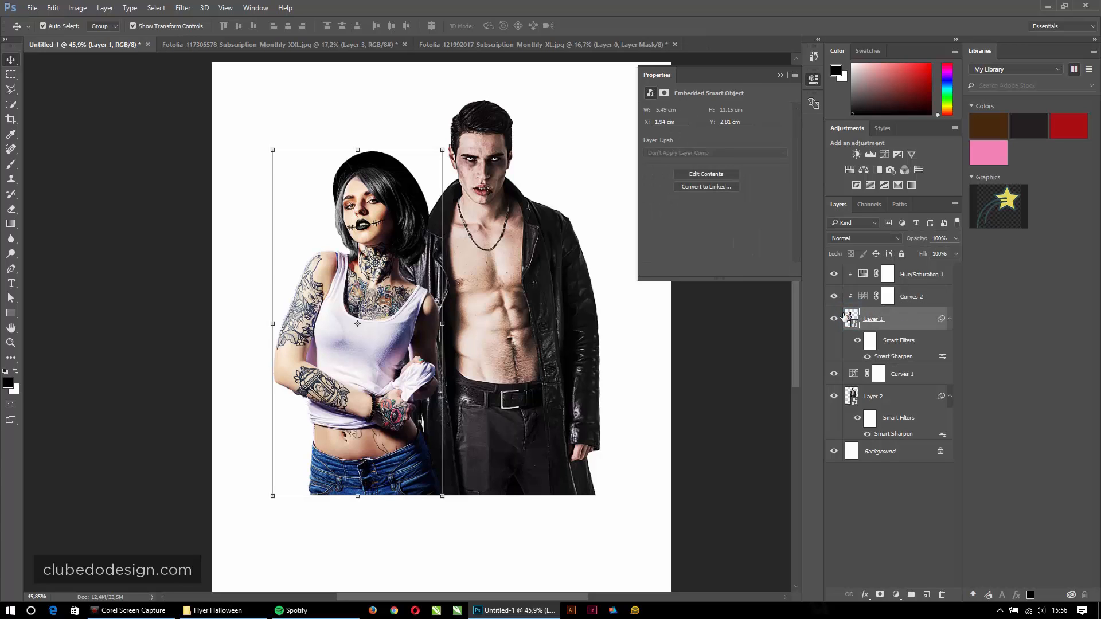
pyautogui.hotkey('ctrl', 'alt', 'f')
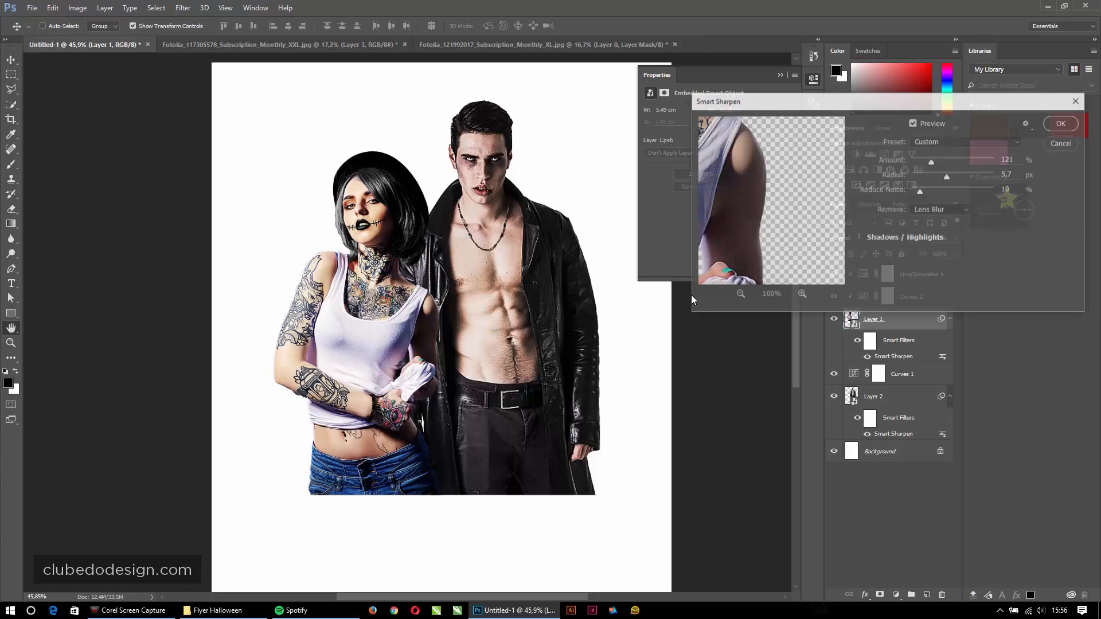
pyautogui.click(928, 176)
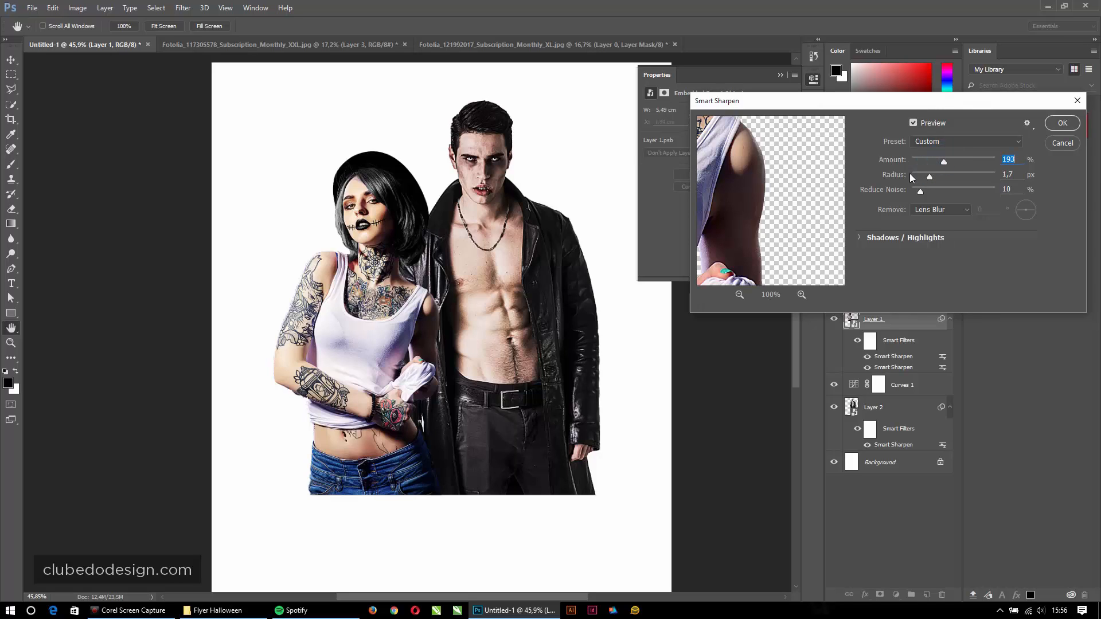
pyautogui.click(739, 295)
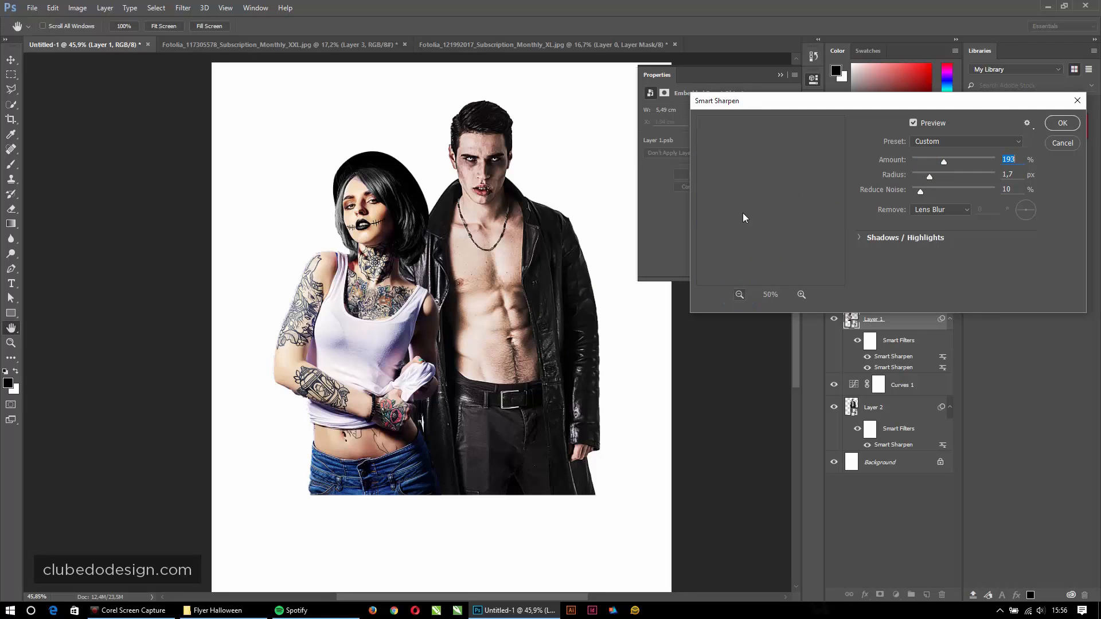
pyautogui.moveTo(760, 176); pyautogui.dragTo(822, 248)
pyautogui.moveTo(931, 171)
pyautogui.mouseDown()
pyautogui.moveTo(921, 174)
pyautogui.moveTo(936, 160)
pyautogui.mouseUp()
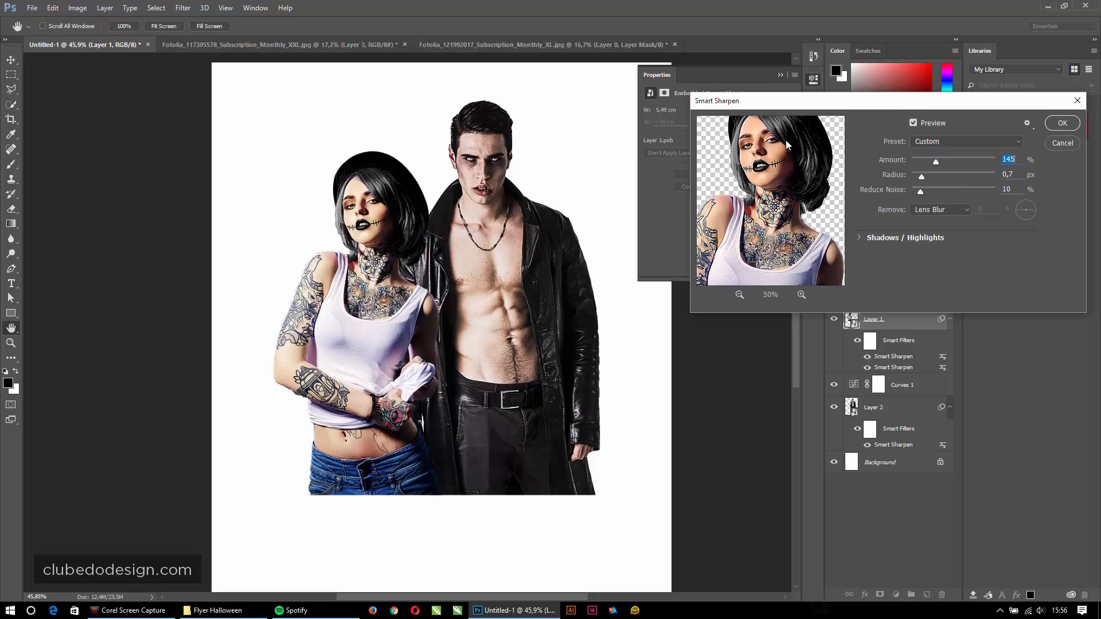
pyautogui.click(1063, 123)
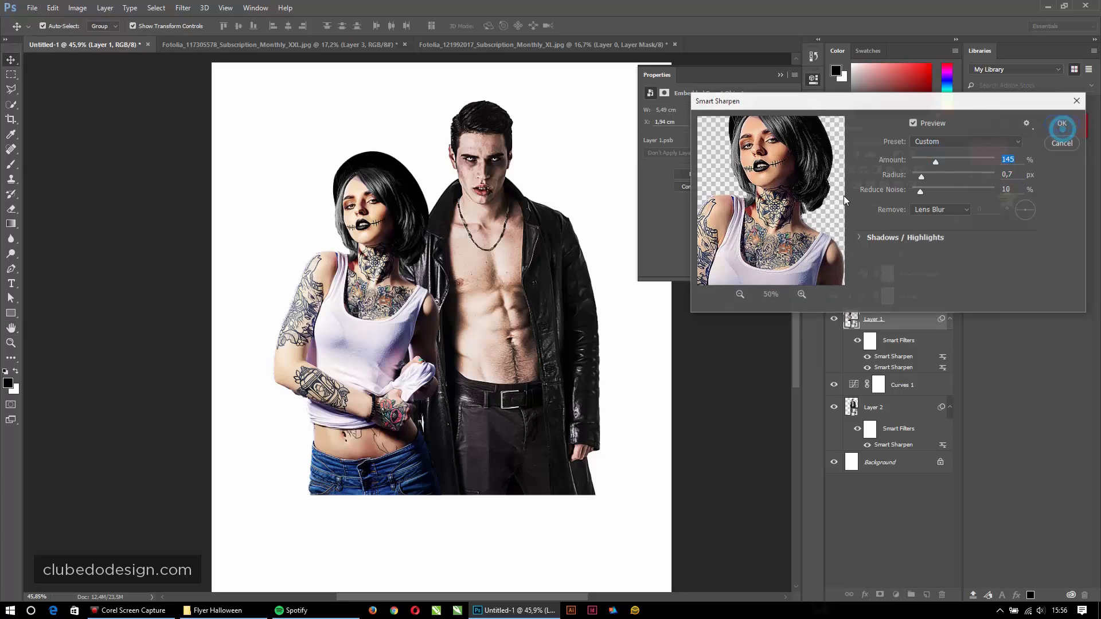
# Step: Add a Color Balance adjustment clipped to the woman's layer with midtones +3 red, -7 magenta and +1 blue, and compare before and after
pyautogui.click(896, 594)
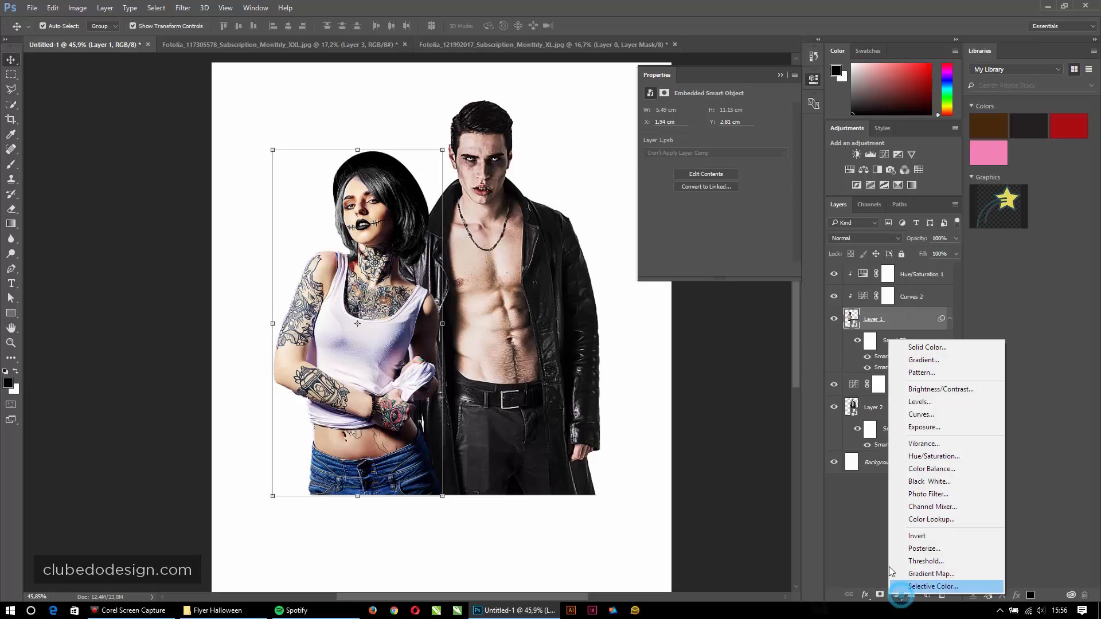
pyautogui.click(935, 469)
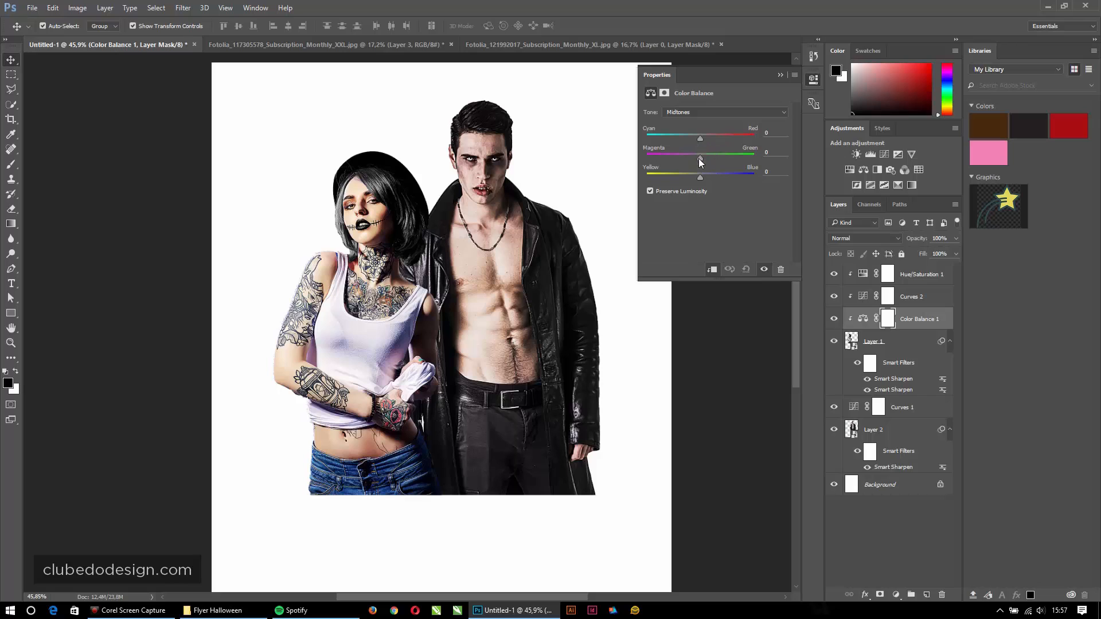
pyautogui.moveTo(699, 159); pyautogui.dragTo(703, 139)
pyautogui.moveTo(697, 158); pyautogui.dragTo(705, 179)
pyautogui.moveTo(703, 177); pyautogui.dragTo(701, 178)
pyautogui.click(834, 320)
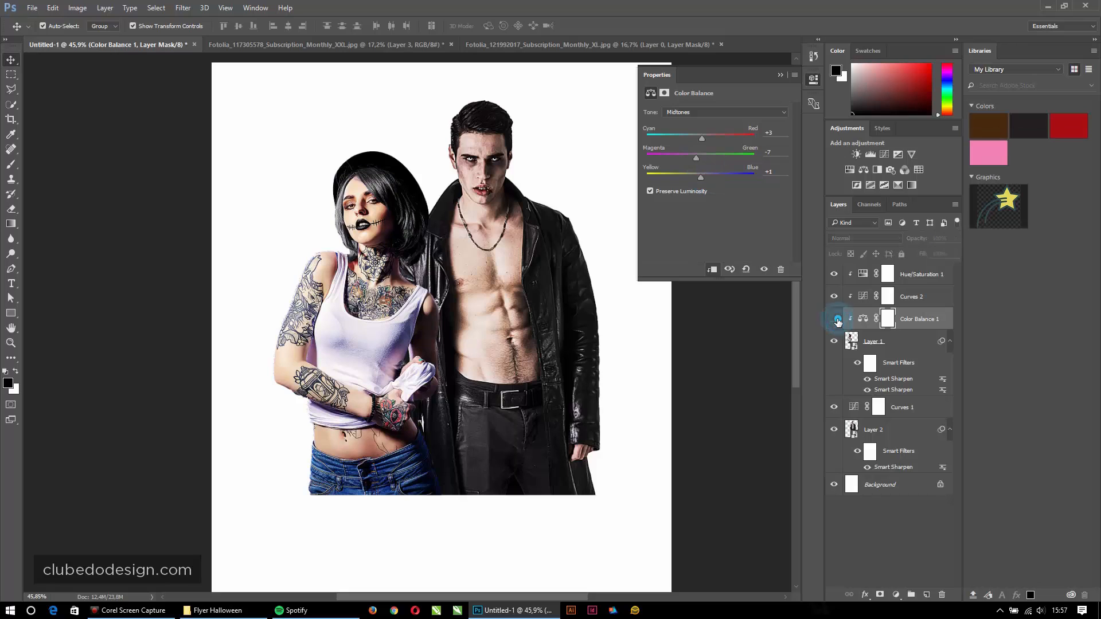
pyautogui.click(834, 320)
pyautogui.click(835, 320)
pyautogui.click(834, 320)
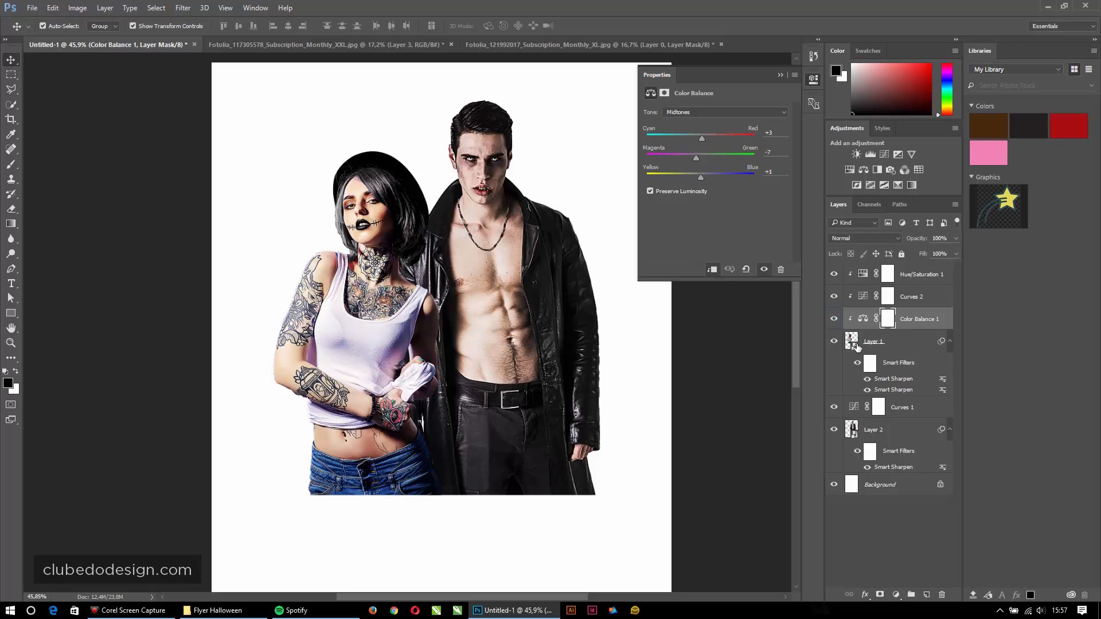
# Step: Clip the man's Curves adjustment to his layer so it affects only him
pyautogui.click(900, 408)
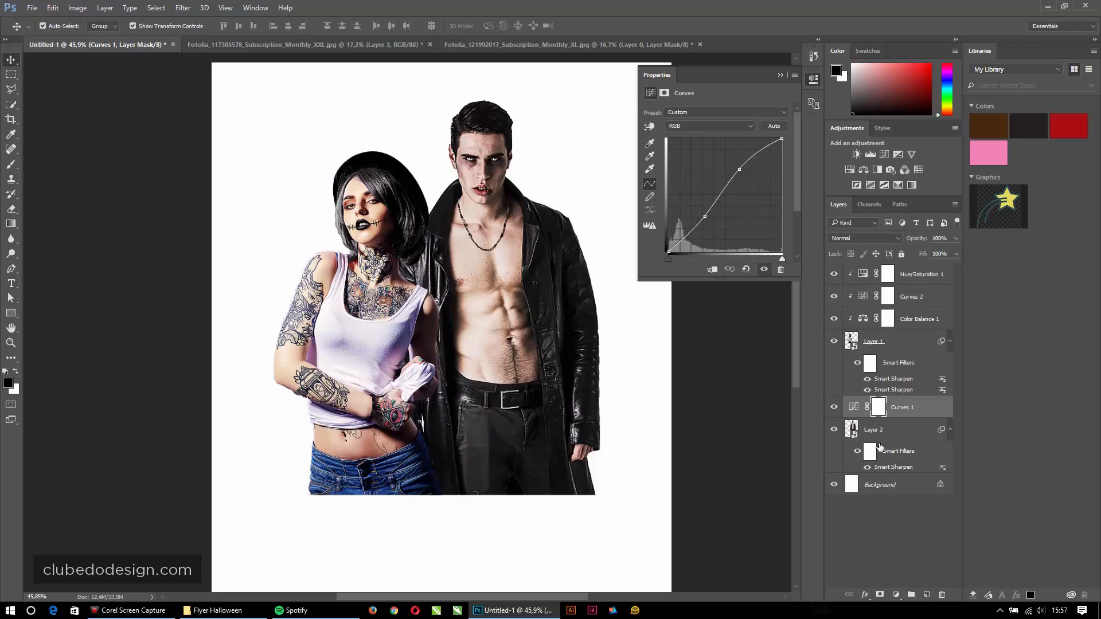
pyautogui.moveTo(897, 431); pyautogui.dragTo(892, 412)
pyautogui.keyDown('alt'); pyautogui.click(891, 415); pyautogui.keyUp('alt')
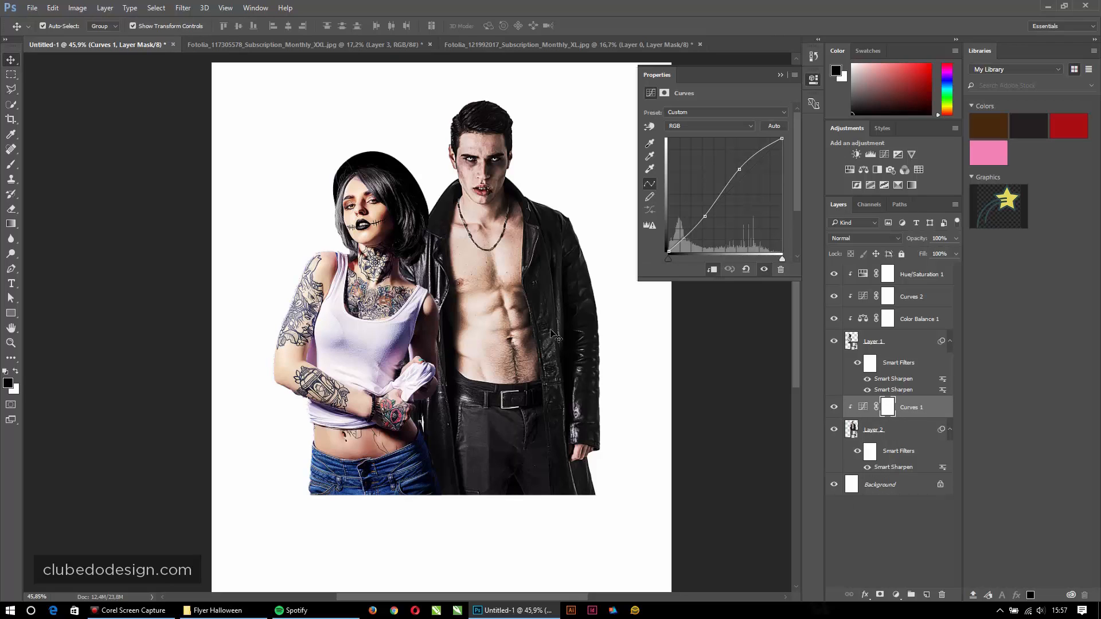
# Step: Group the woman's layer with her three adjustment layers and name the group Mulher
pyautogui.click(902, 343)
pyautogui.click(907, 273)
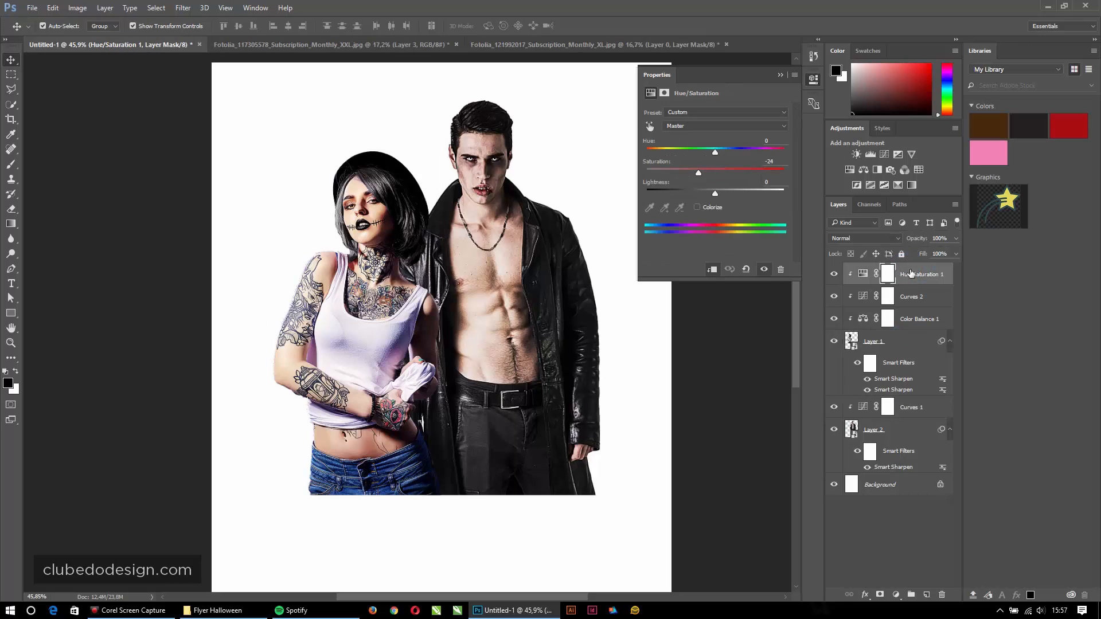
pyautogui.keyDown('shift'); pyautogui.click(902, 347); pyautogui.keyUp('shift')
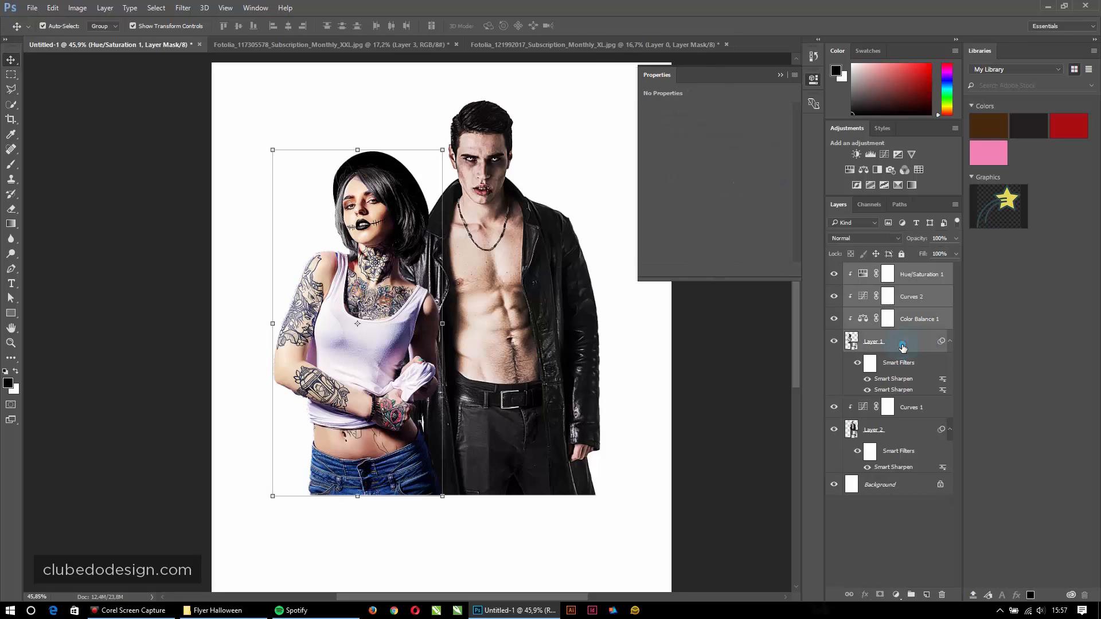
pyautogui.hotkey('ctrl', 'g')
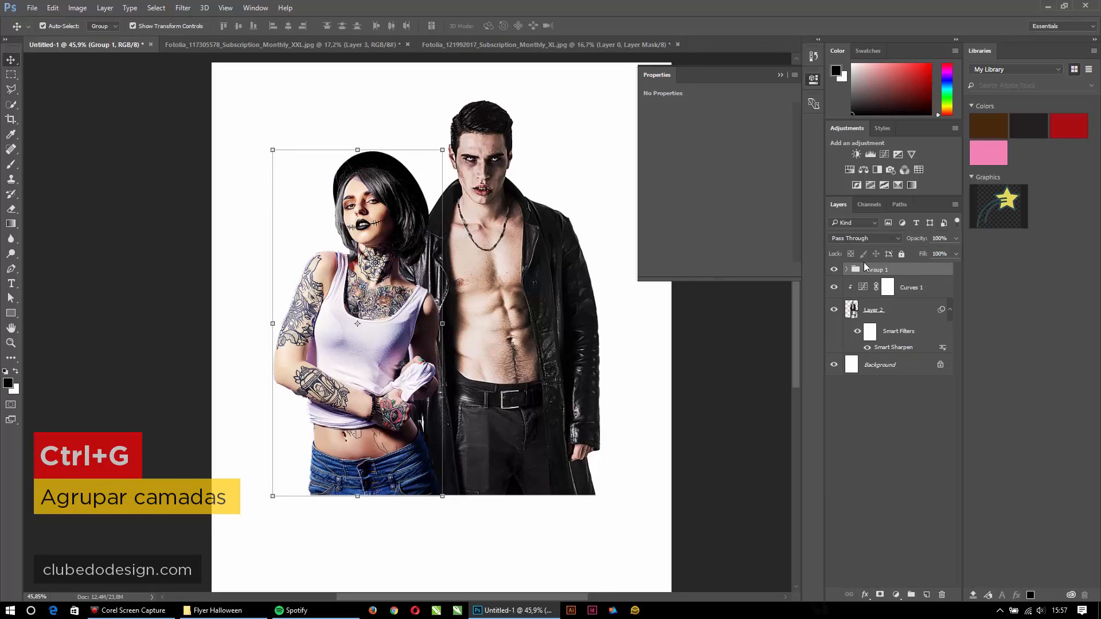
pyautogui.click(846, 269)
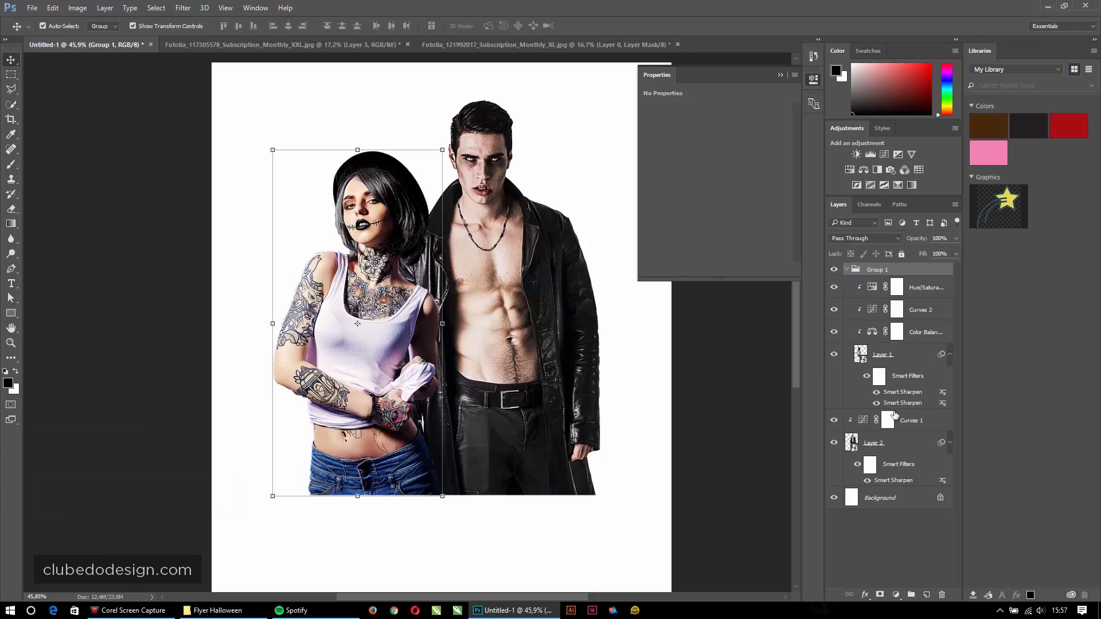
pyautogui.click(846, 270)
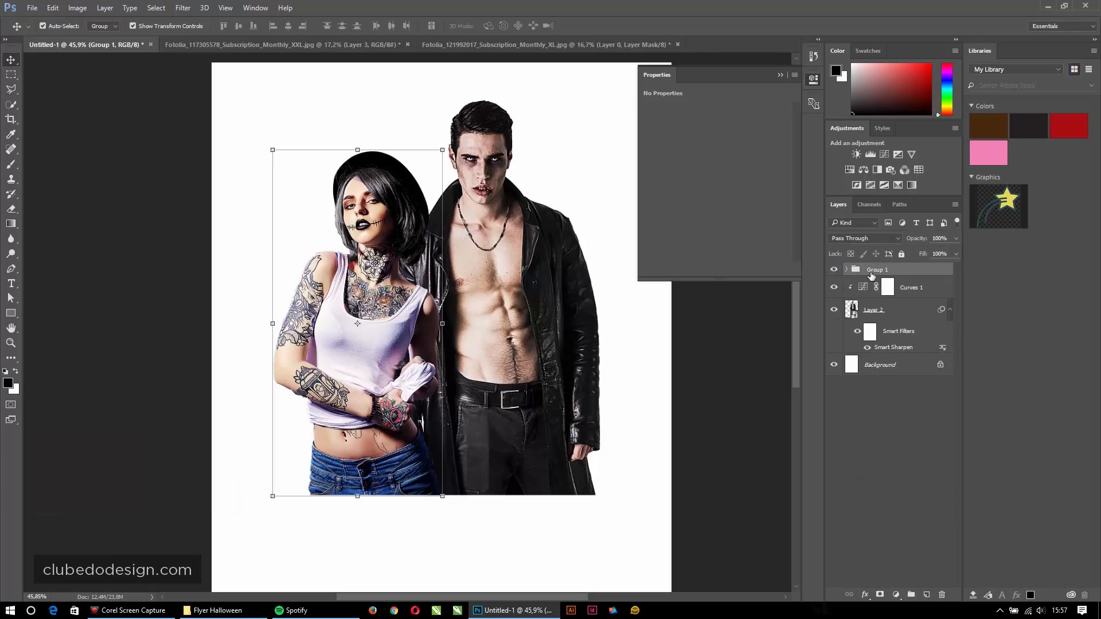
pyautogui.click(877, 270)
pyautogui.write('Mulher')
pyautogui.press('Return')
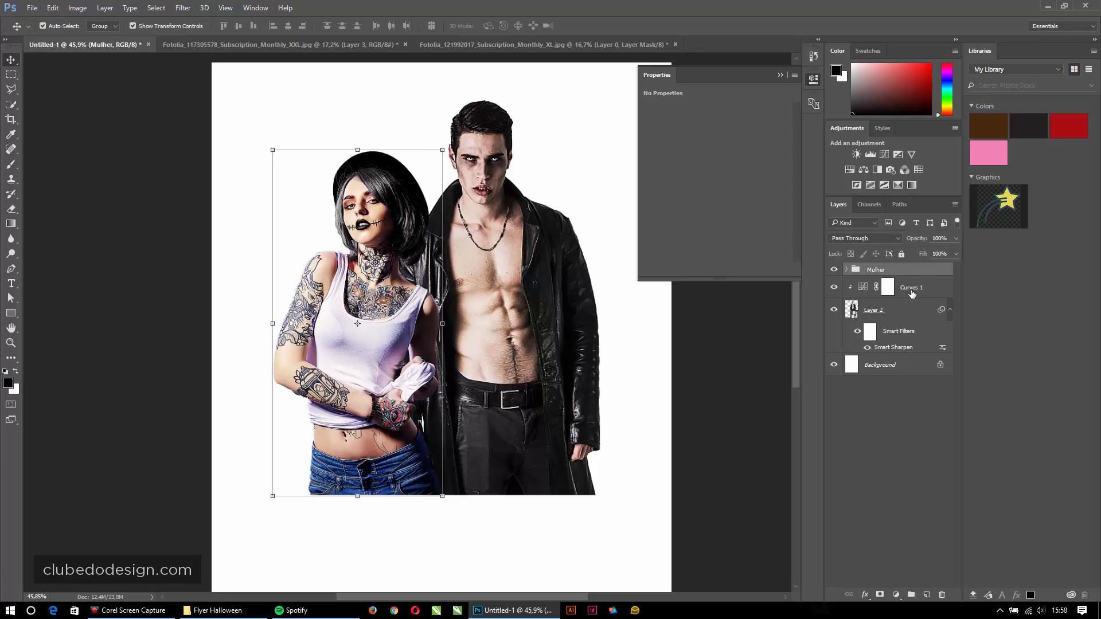
# Step: Group the man's layer with its Curves adjustment and name the group Homem
pyautogui.click(911, 288)
pyautogui.keyDown('shift'); pyautogui.click(899, 310); pyautogui.keyUp('shift')
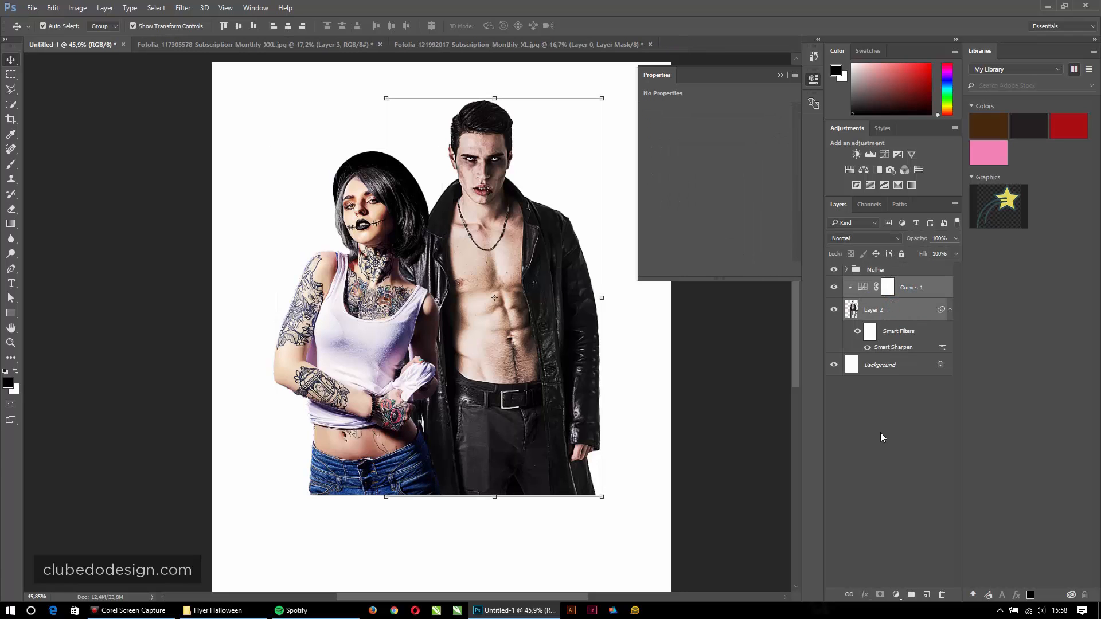
pyautogui.hotkey('ctrl', 'g')
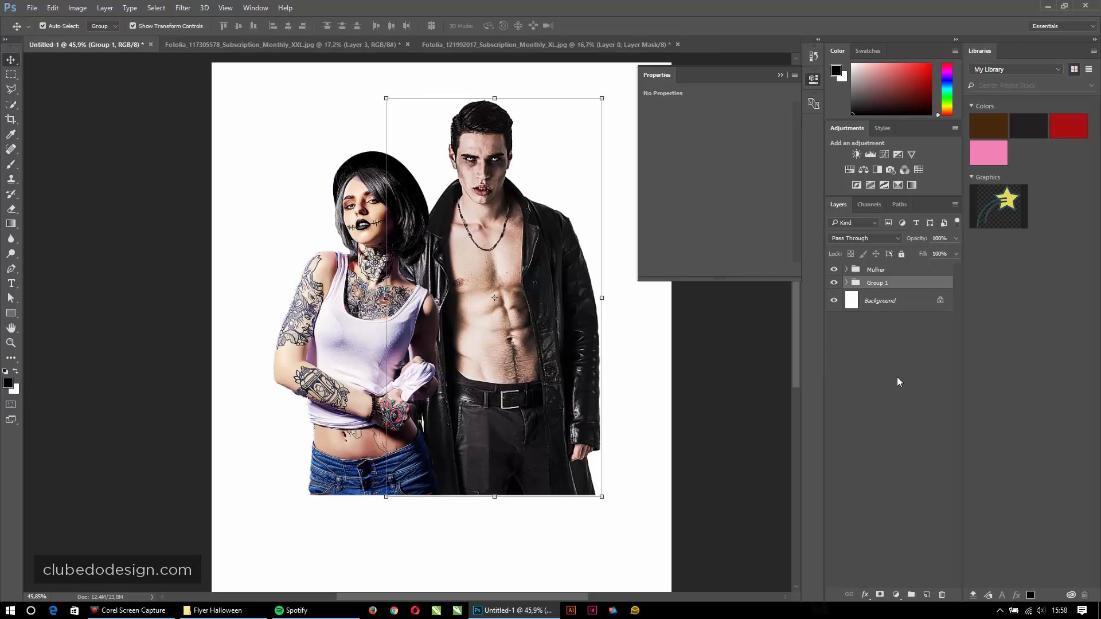
pyautogui.doubleClick(876, 283)
pyautogui.write('Homem')
pyautogui.press('Return')
# Step: Place the fiery sky image Fotolia_109804874_Subscription_Monthly_XXL.jpg as an embedded object directly above the Background layer
pyautogui.hotkey('ctrl', '-')
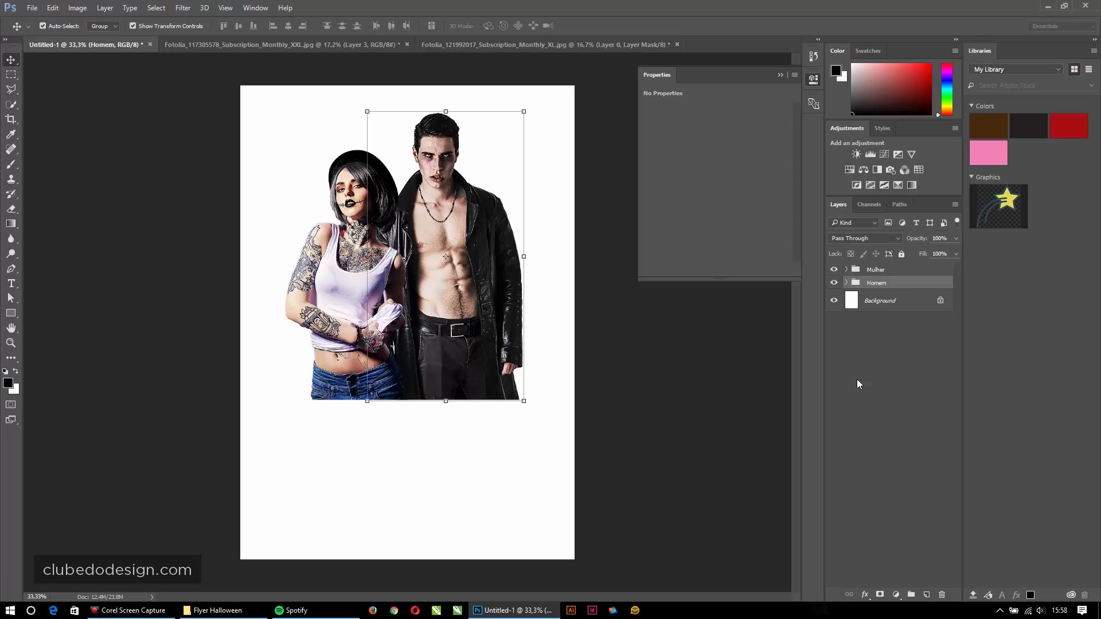
pyautogui.click(884, 301)
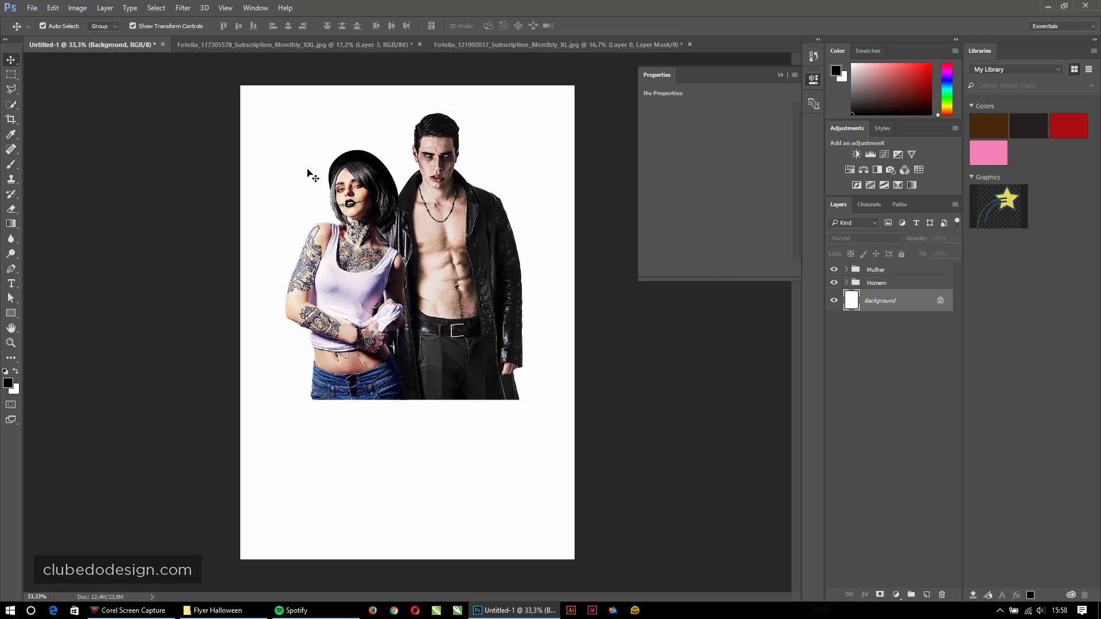
pyautogui.click(32, 8)
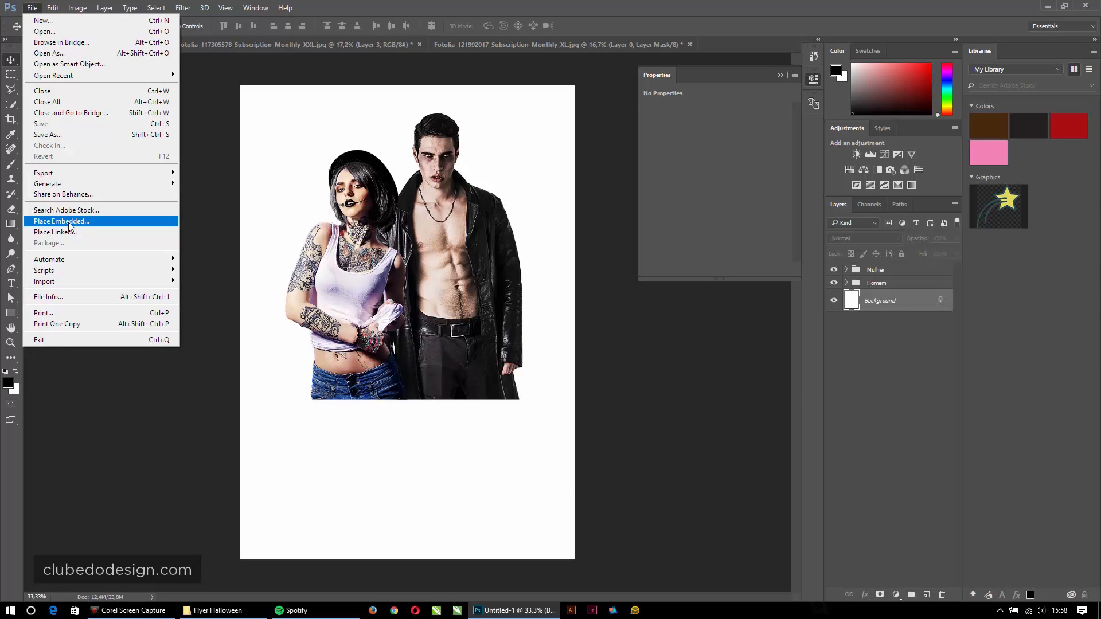
pyautogui.click(68, 223)
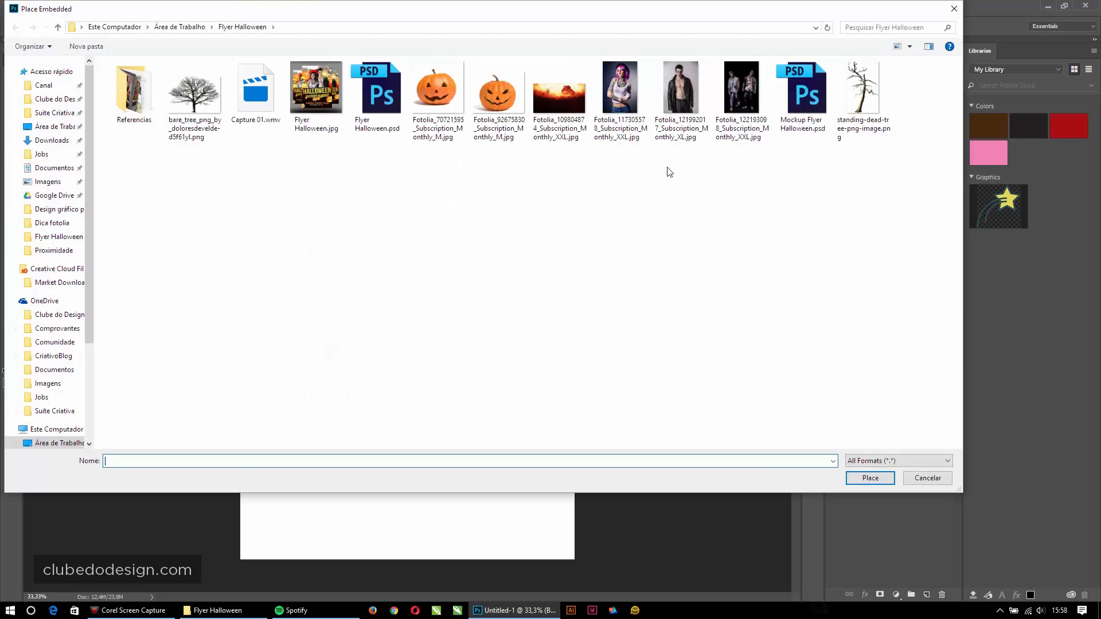
pyautogui.doubleClick(555, 102)
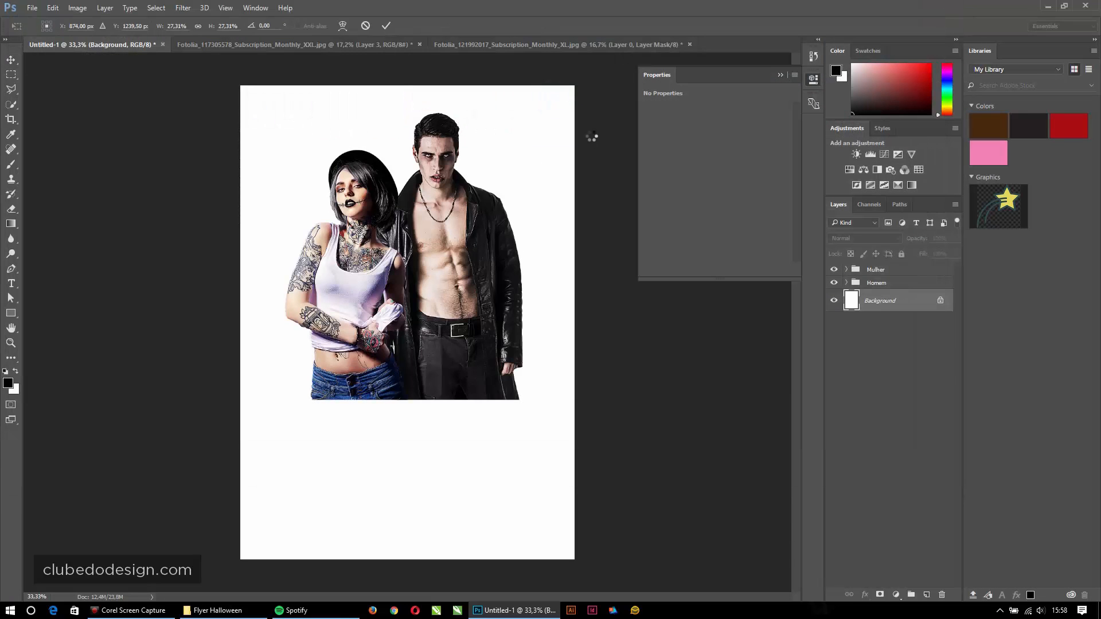
pyautogui.click(781, 74)
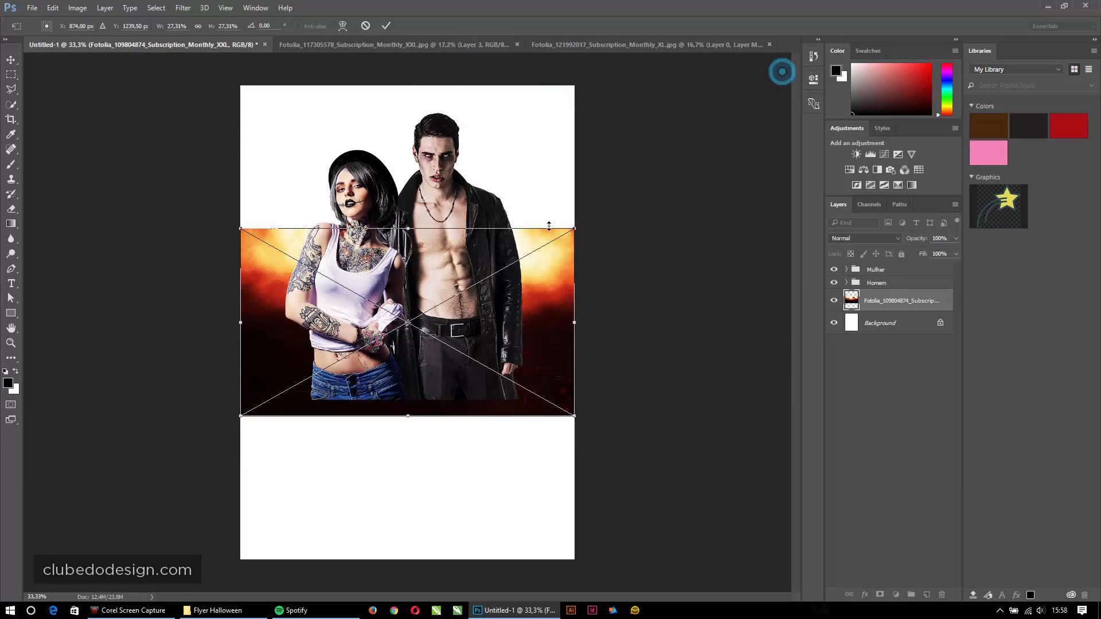
# Step: Scale the placed background image to about 91% and position it so the red house stands behind the couple and the page is filled
pyautogui.moveTo(574, 228); pyautogui.dragTo(848, 29)
pyautogui.moveTo(456, 109); pyautogui.dragTo(314, 109)
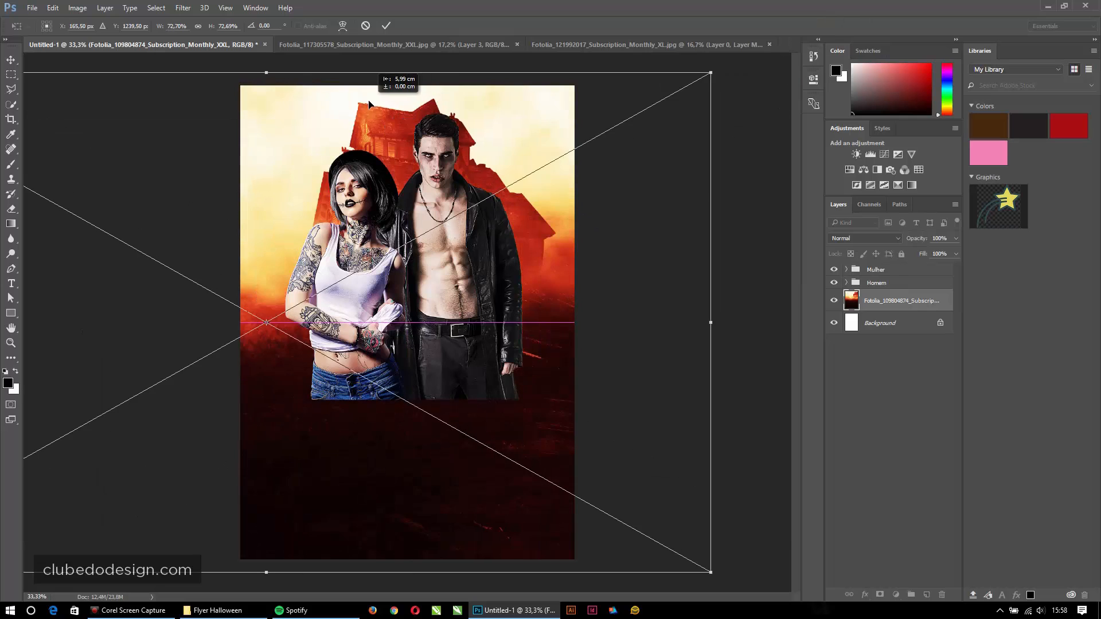
pyautogui.hotkey('ctrl', '-')
pyautogui.moveTo(633, 137); pyautogui.dragTo(705, 95)
pyautogui.moveTo(485, 176); pyautogui.dragTo(413, 219)
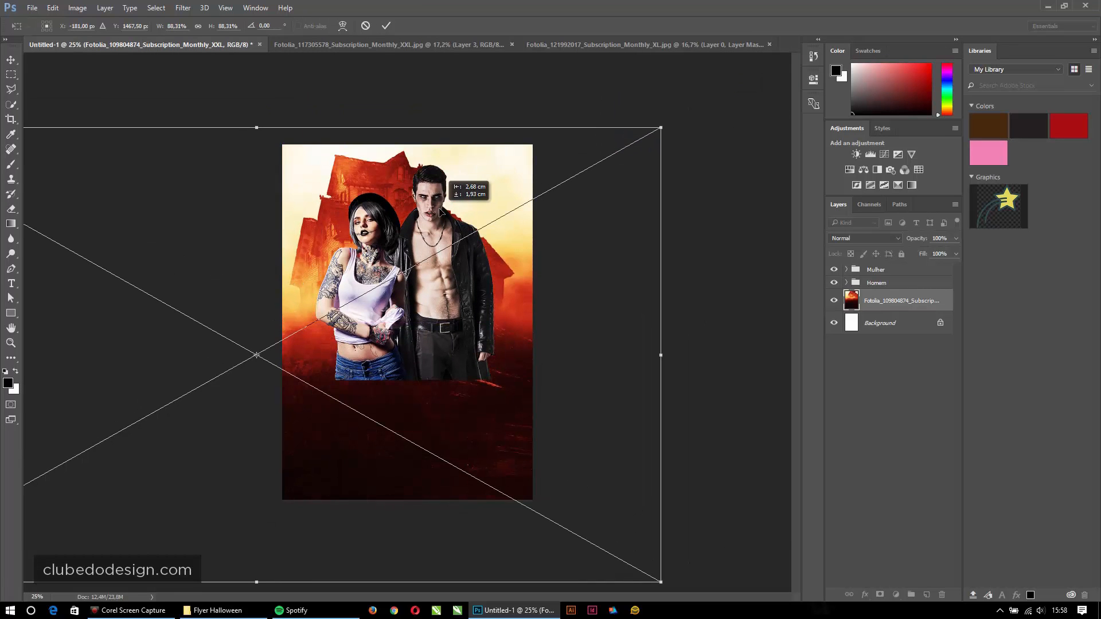
pyautogui.moveTo(664, 123); pyautogui.dragTo(678, 117)
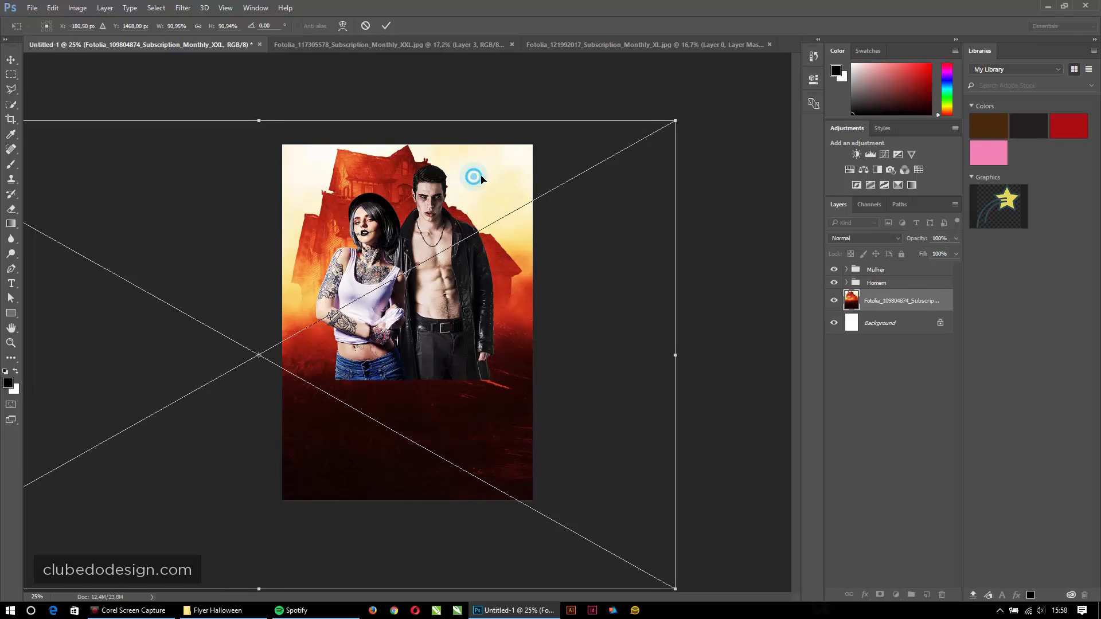
pyautogui.moveTo(472, 177); pyautogui.dragTo(507, 165)
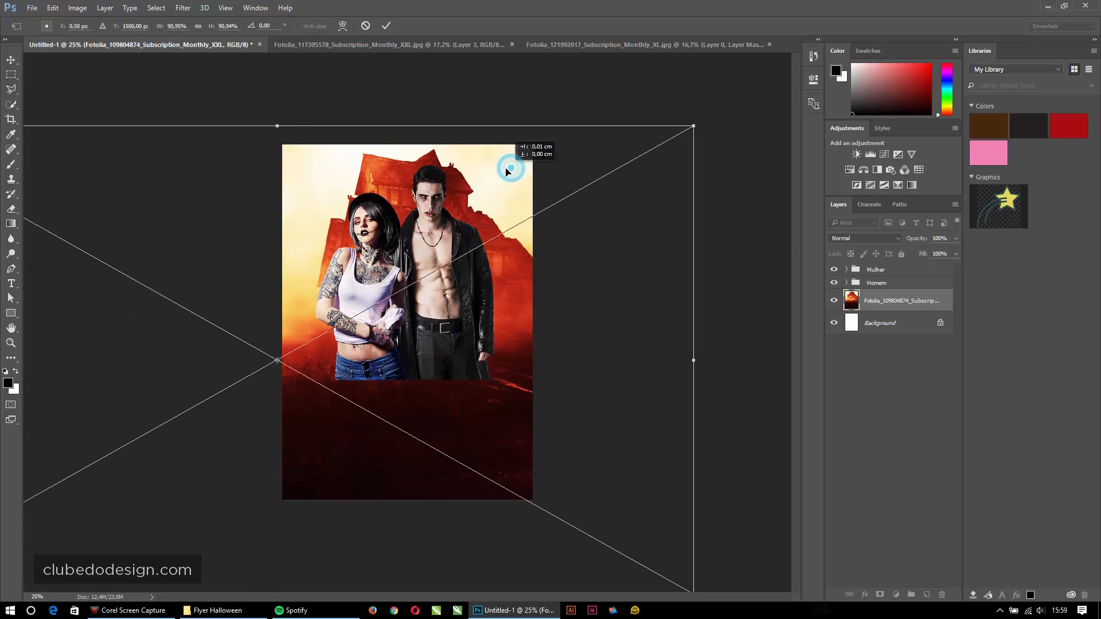
pyautogui.press('Return')
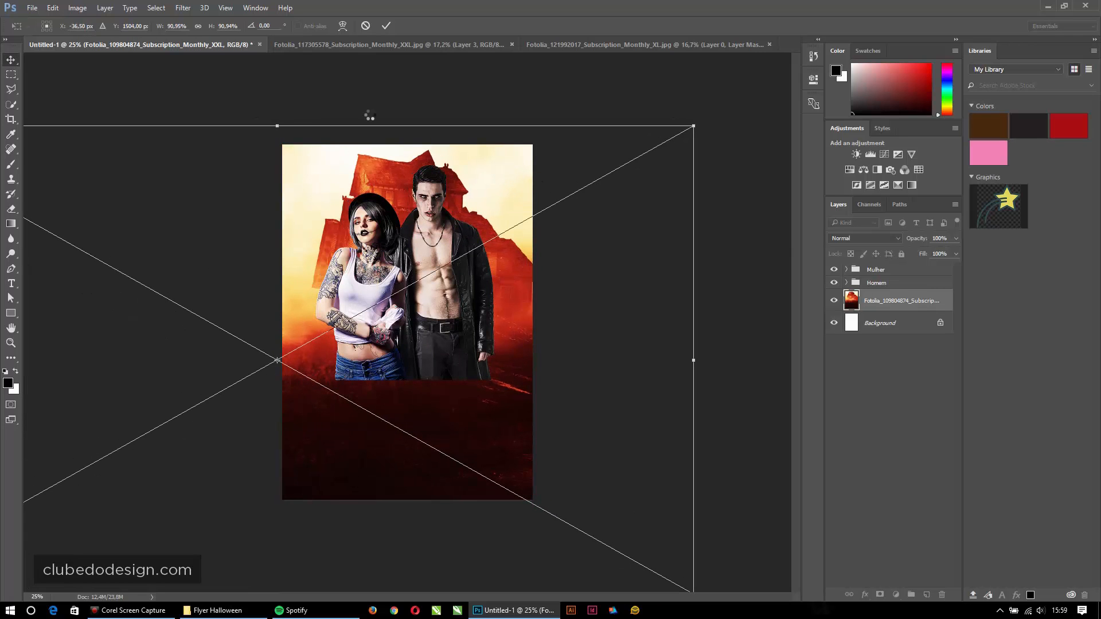
# Step: Place the bare tree PNG from the Flyer Halloween folder as an embedded object above the fiery background layer
pyautogui.scroll(2, 445, 222)
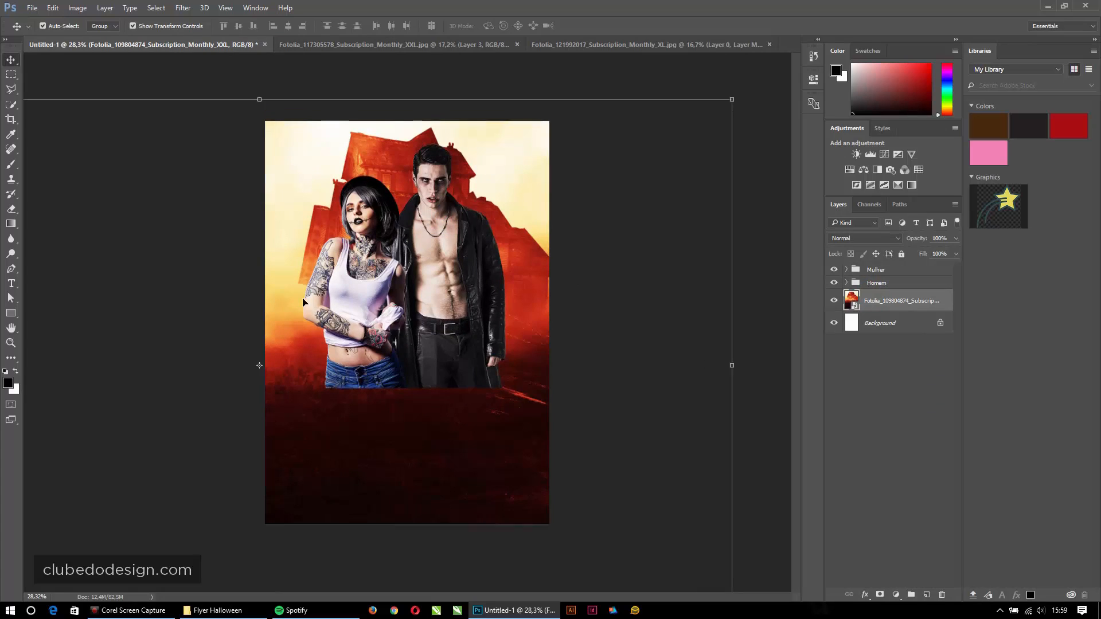
pyautogui.click(33, 8)
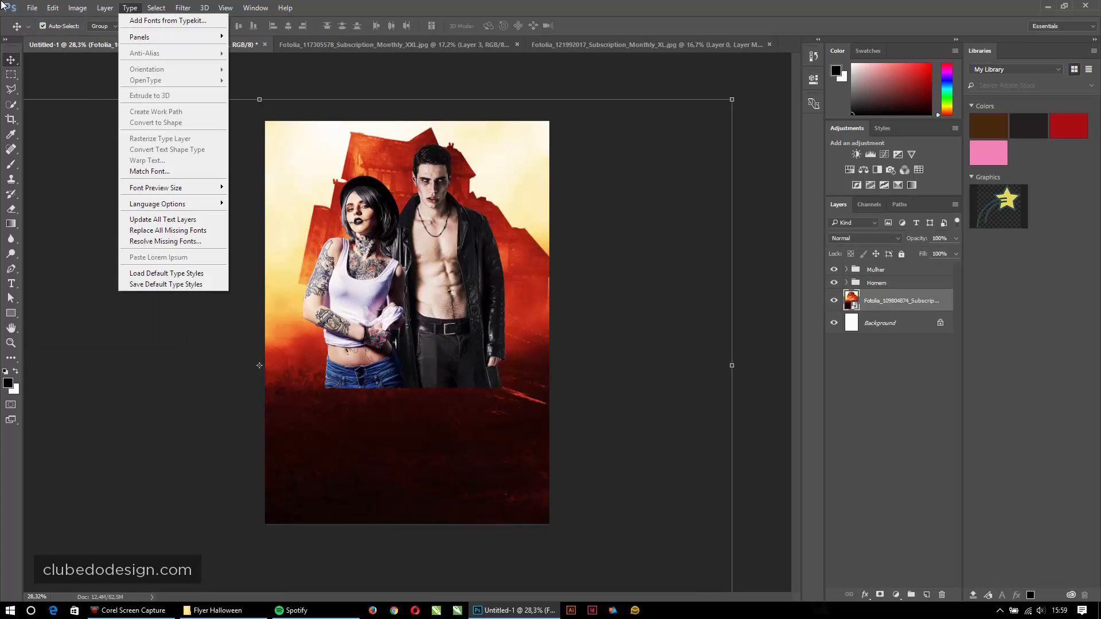
pyautogui.moveTo(32, 8)
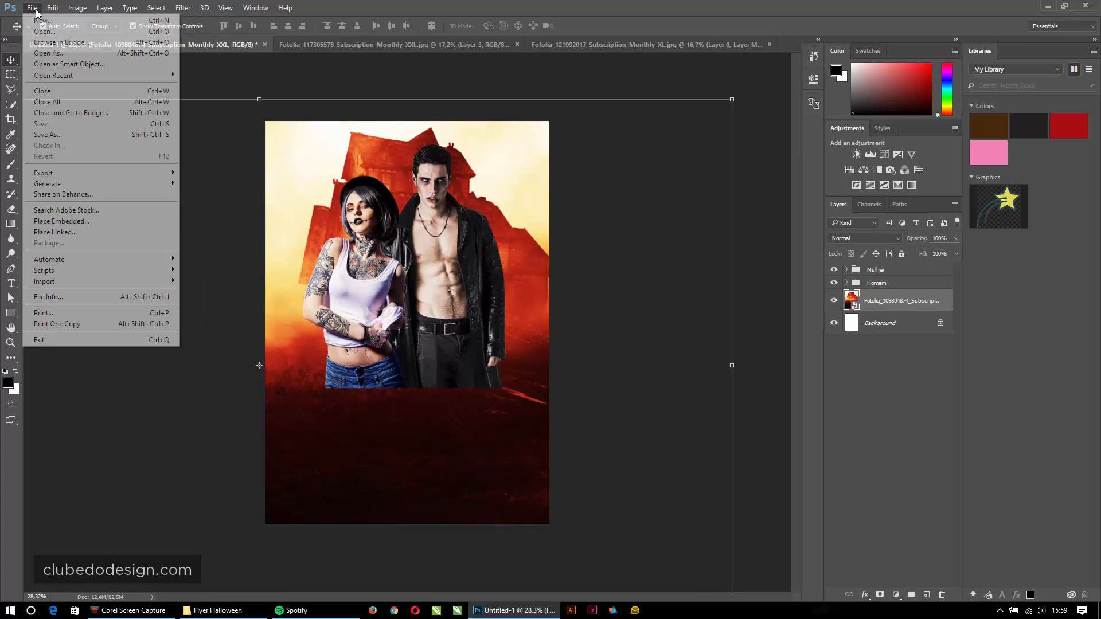
pyautogui.click(43, 221)
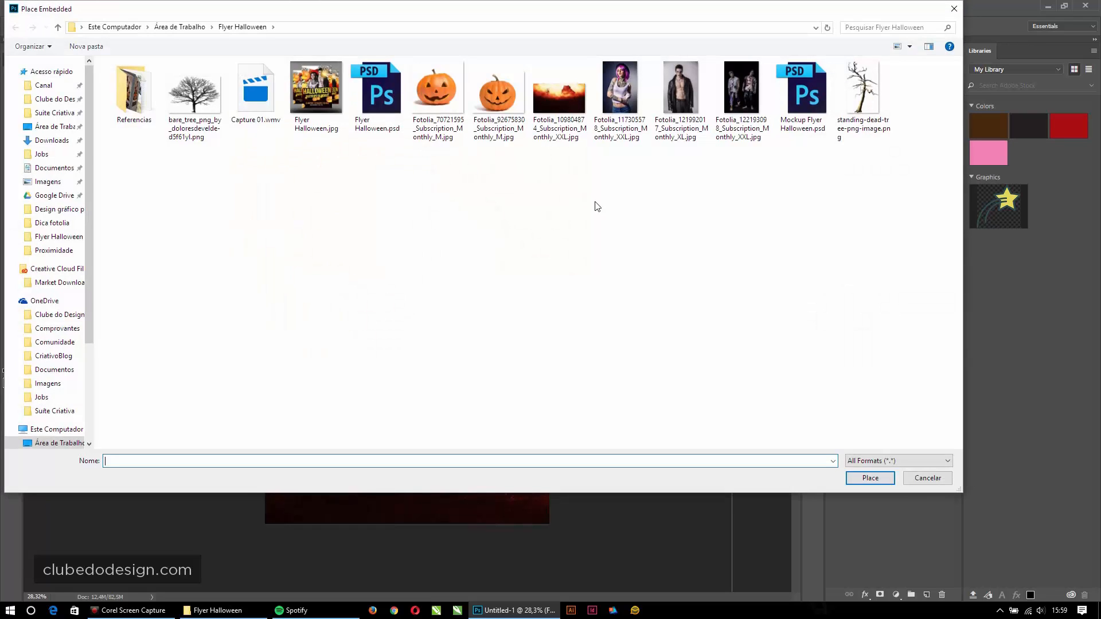
pyautogui.doubleClick(191, 95)
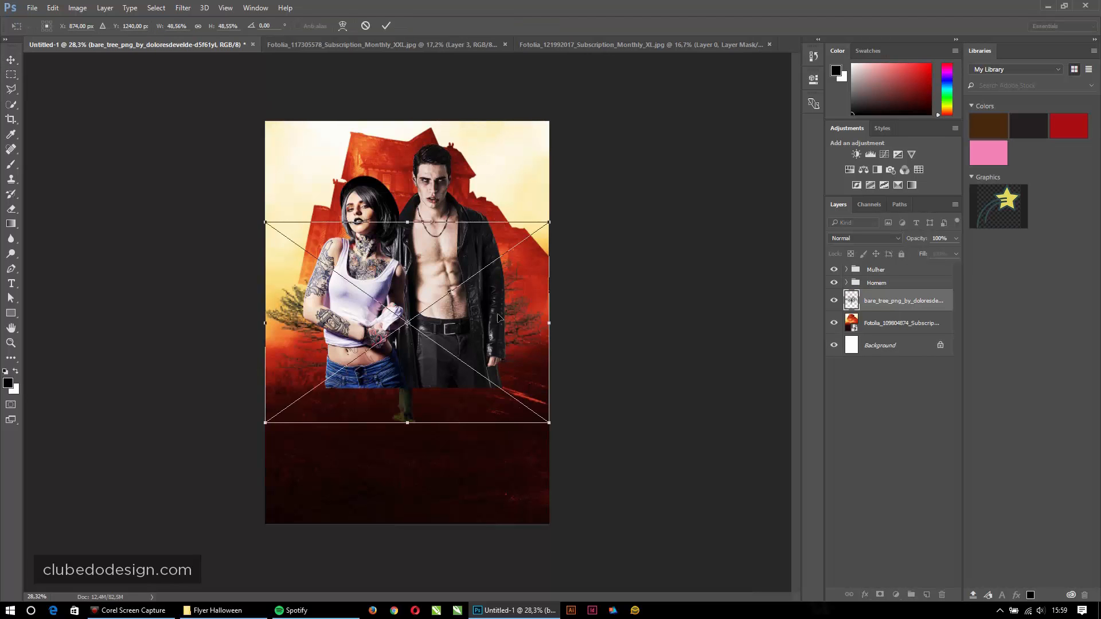
# Step: Scale the placed tree to about 65% and position it so its branches reach into the flyer's upper-left area behind the woman
pyautogui.moveTo(498, 317); pyautogui.dragTo(304, 259)
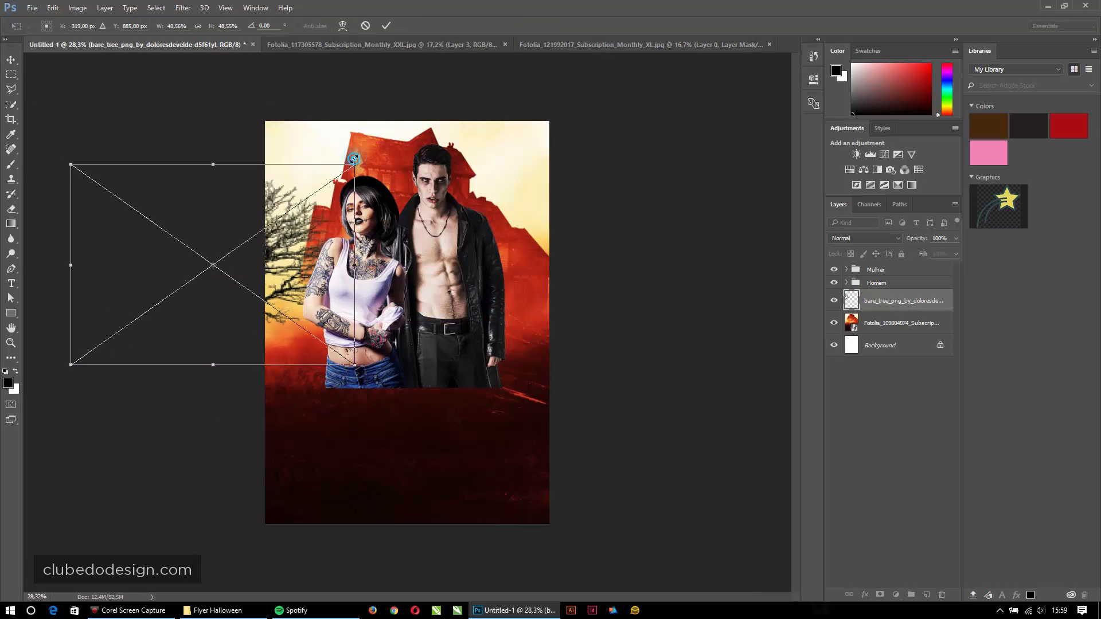
pyautogui.moveTo(354, 160); pyautogui.dragTo(402, 126)
pyautogui.moveTo(294, 208); pyautogui.dragTo(299, 178)
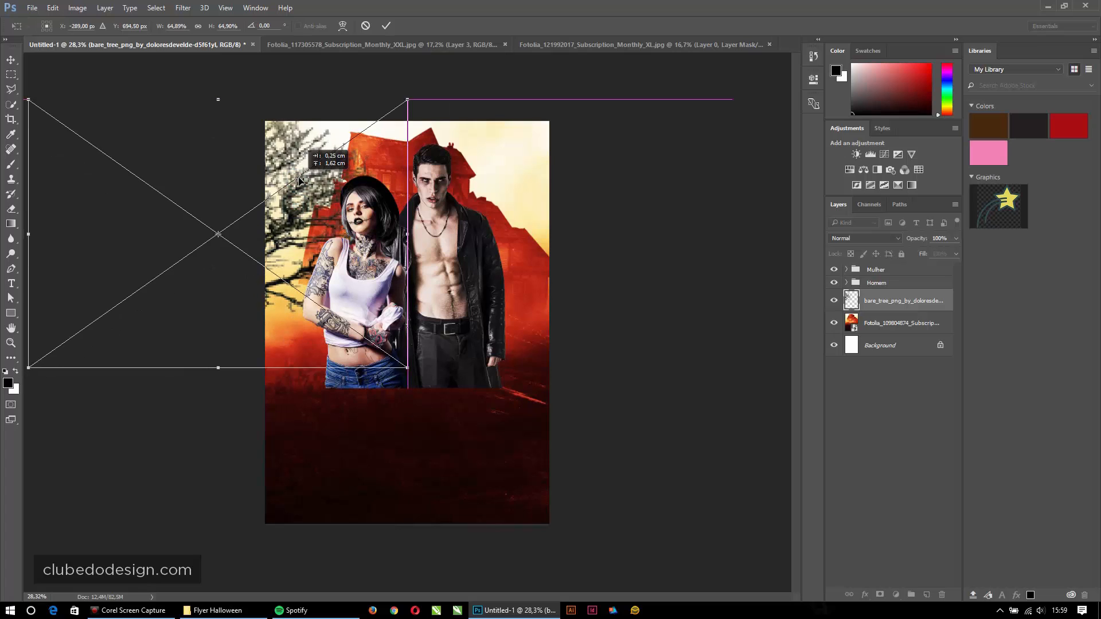
pyautogui.press('Return')
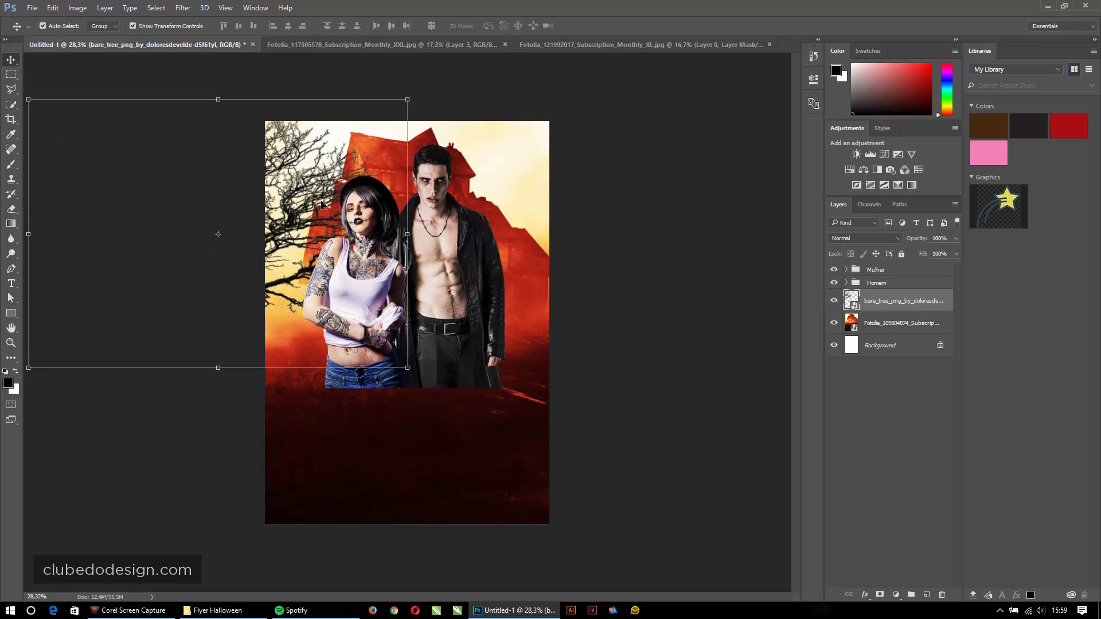
pyautogui.hotkey('ctrl', 't')
pyautogui.moveTo(301, 191); pyautogui.dragTo(275, 191)
pyautogui.press('Return')
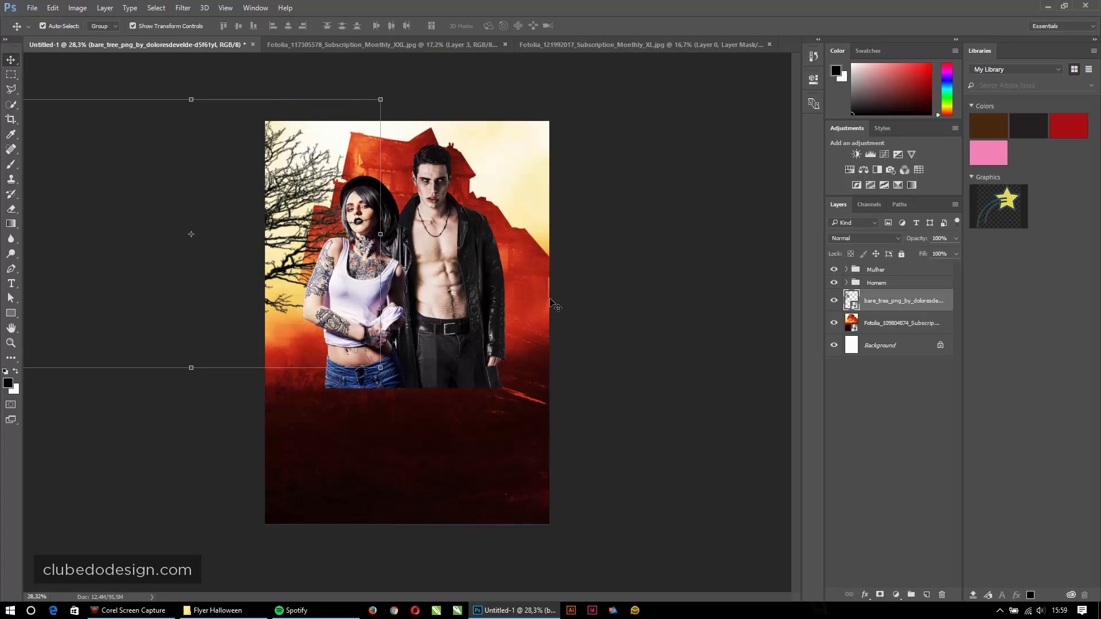
# Step: Duplicate the bare tree layer and transform the copy so its branches fill the flyer's upper-right corner behind the man
pyautogui.hotkey('ctrl', 'j')
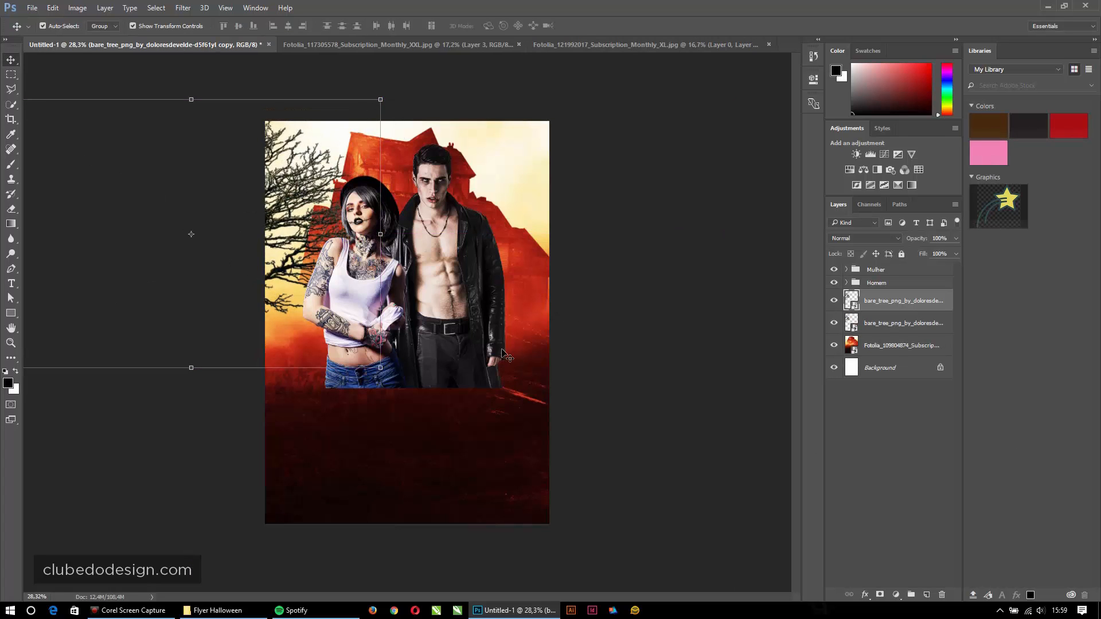
pyautogui.hotkey('ctrl', 't')
pyautogui.moveTo(229, 156); pyautogui.dragTo(680, 103)
pyautogui.moveTo(779, 299); pyautogui.dragTo(869, 370)
pyautogui.moveTo(479, 192); pyautogui.dragTo(504, 151)
pyautogui.press('Return')
pyautogui.click(679, 412)
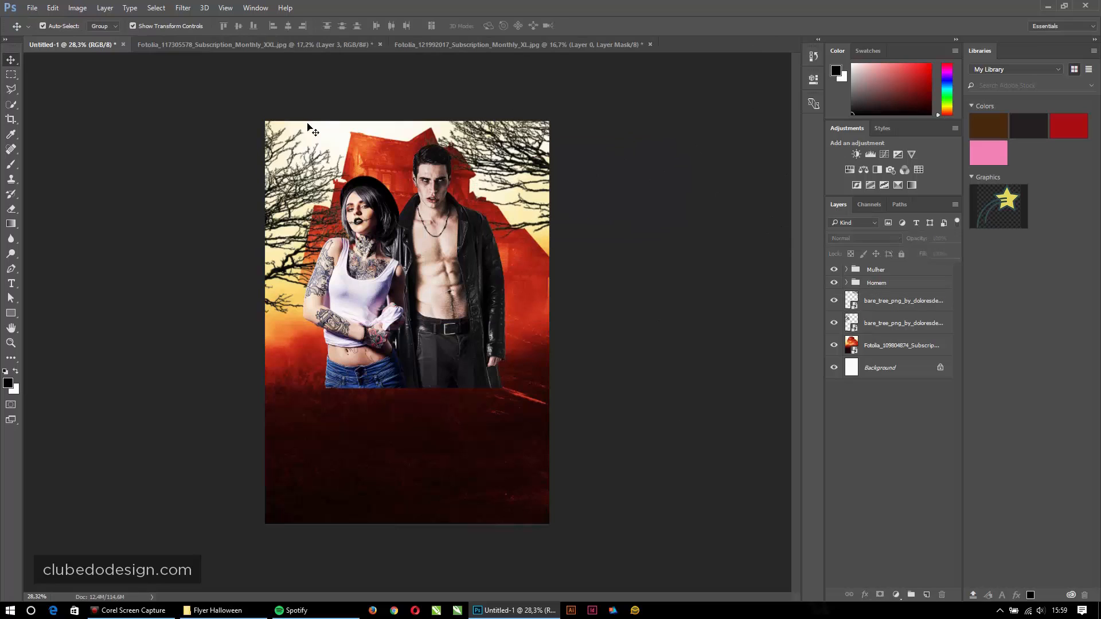
pyautogui.click(308, 181)
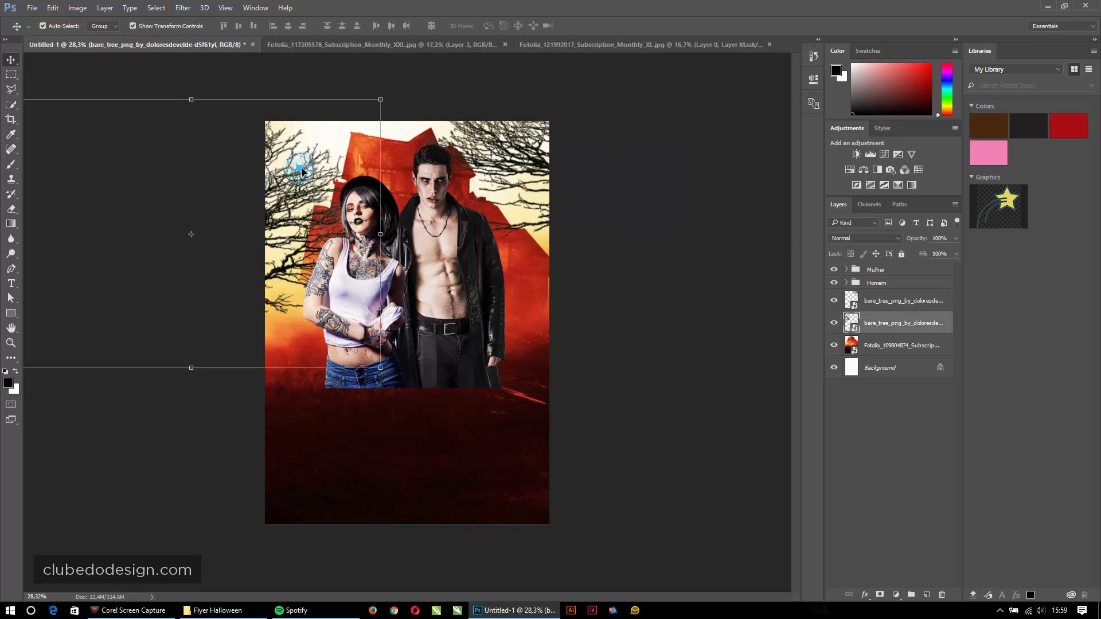
pyautogui.click(523, 148)
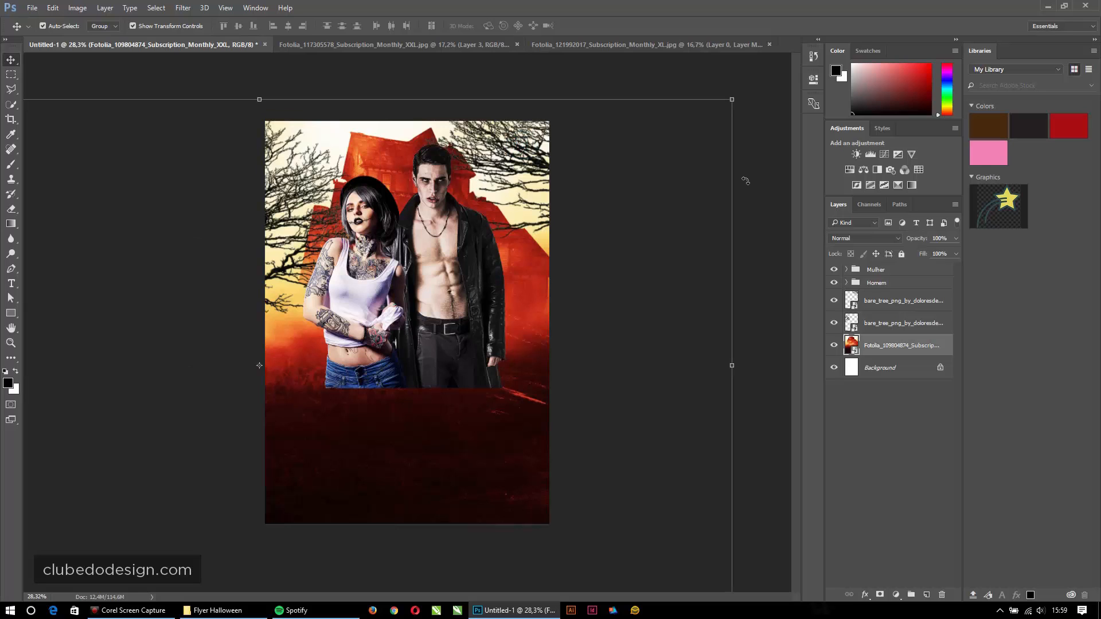
pyautogui.click(772, 158)
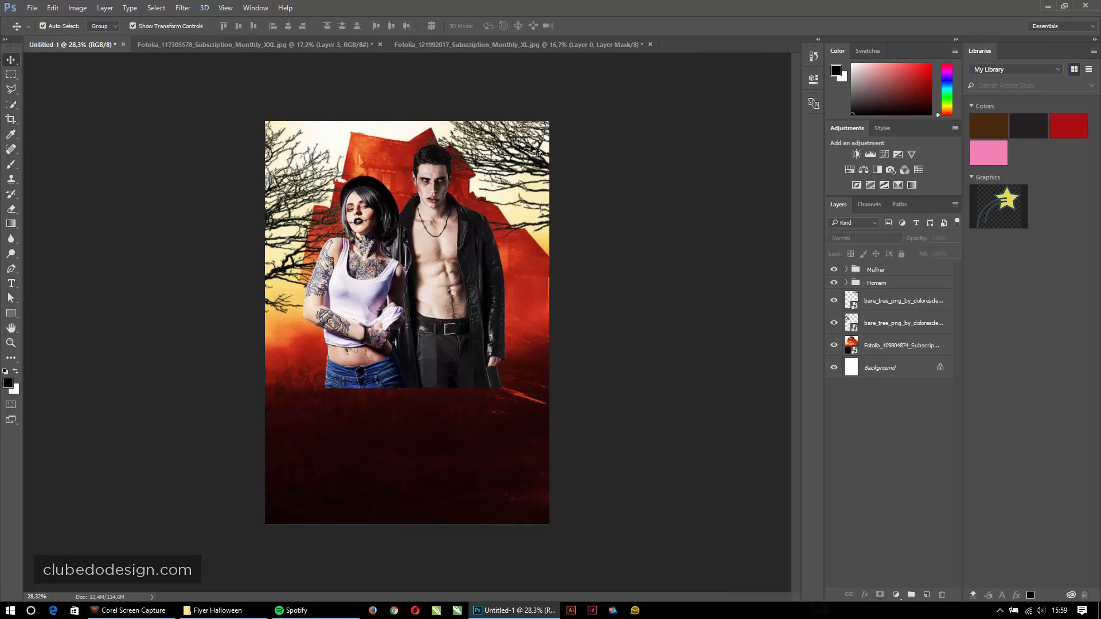
pyautogui.click(742, 251)
pyautogui.moveTo(387, 320); pyautogui.dragTo(415, 349)
pyautogui.moveTo(416, 381); pyautogui.dragTo(427, 312)
pyautogui.moveTo(465, 279); pyautogui.dragTo(472, 352)
pyautogui.keyDown('alt'); pyautogui.click(459, 331); pyautogui.keyUp('alt')
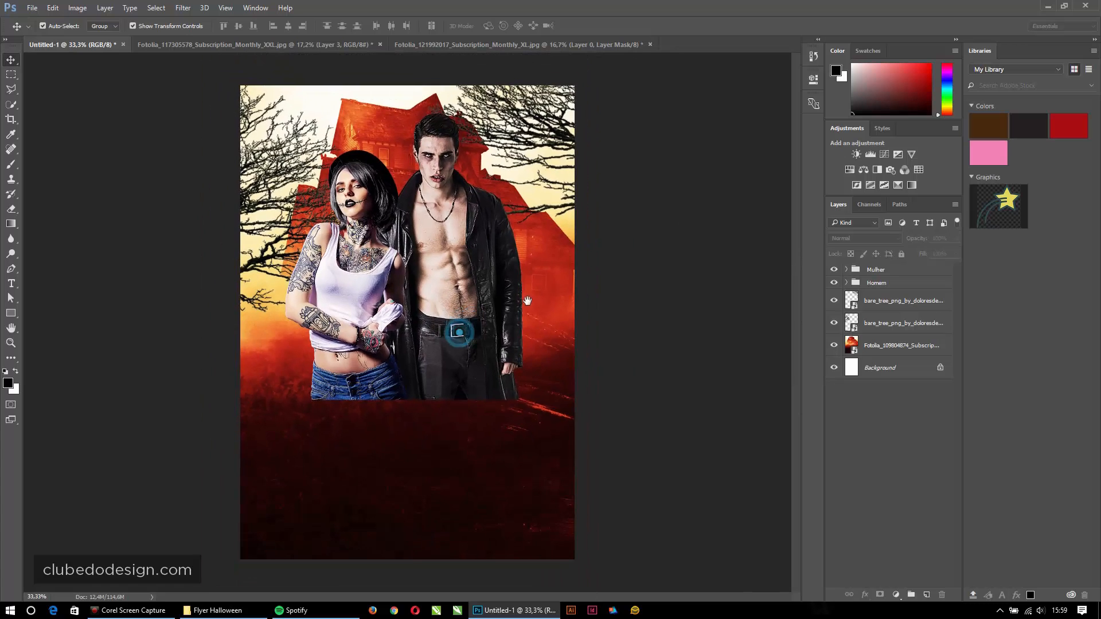
pyautogui.moveTo(462, 312); pyautogui.dragTo(480, 325)
pyautogui.keyDown('alt'); pyautogui.click(478, 325); pyautogui.keyUp('alt')
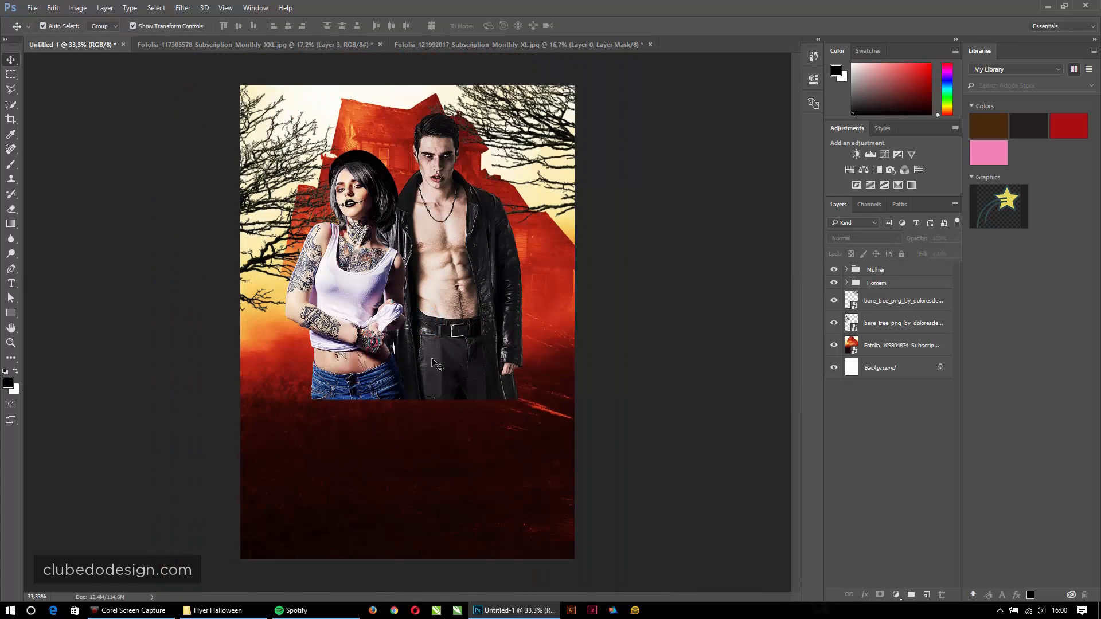
# Step: Add the text FESTA in white Bebas Neue on the dark area below the couple
pyautogui.press('t')
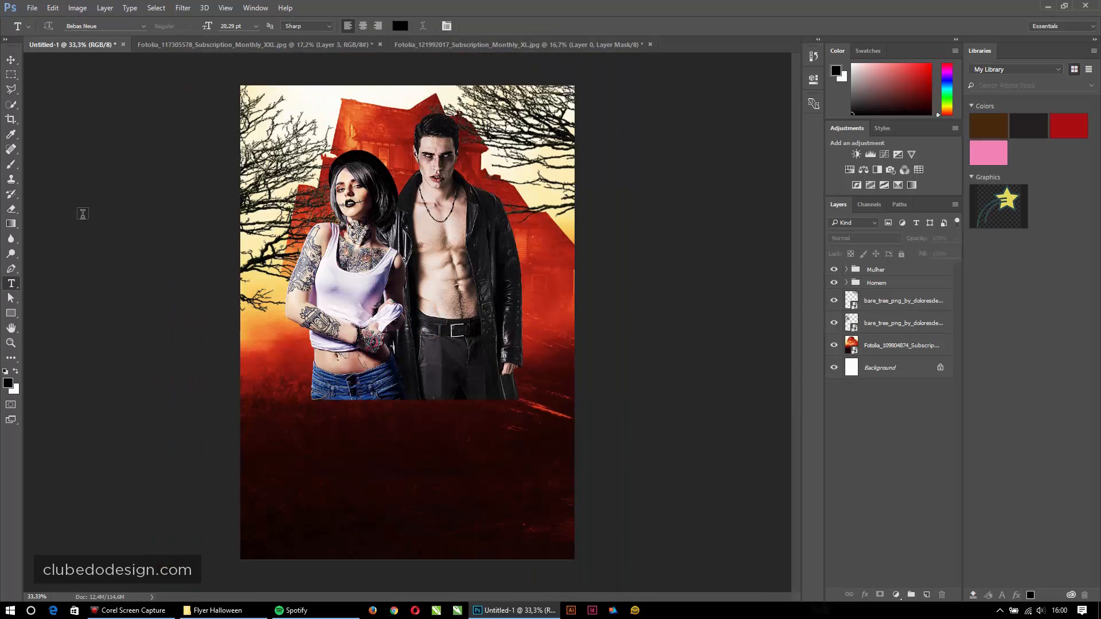
pyautogui.click(400, 26)
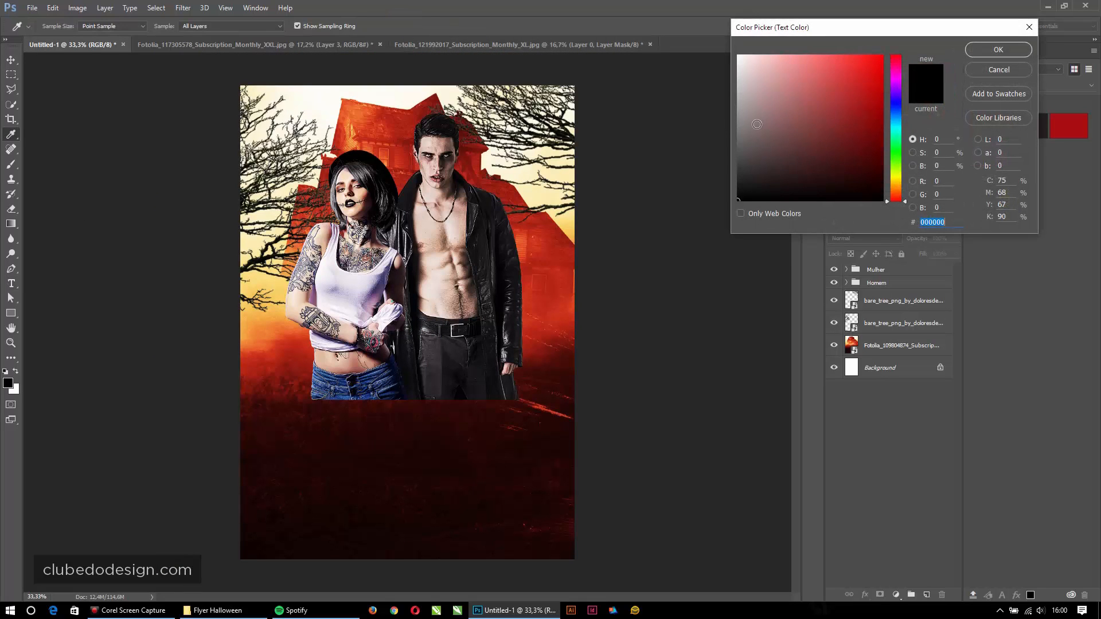
pyautogui.moveTo(757, 124); pyautogui.dragTo(721, 51)
pyautogui.click(998, 50)
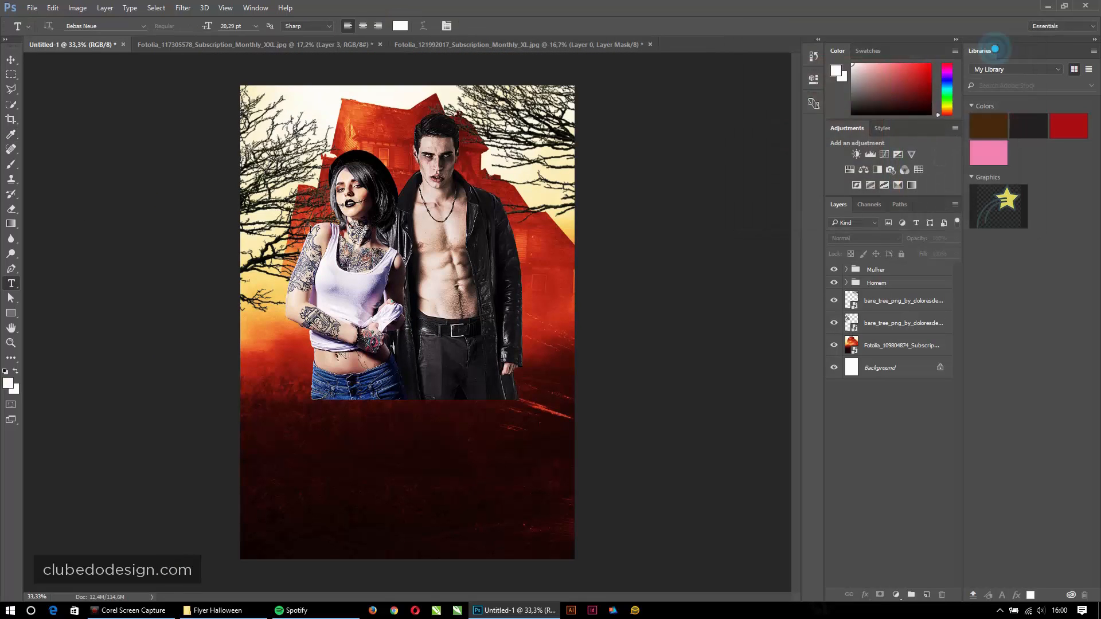
pyautogui.click(303, 431)
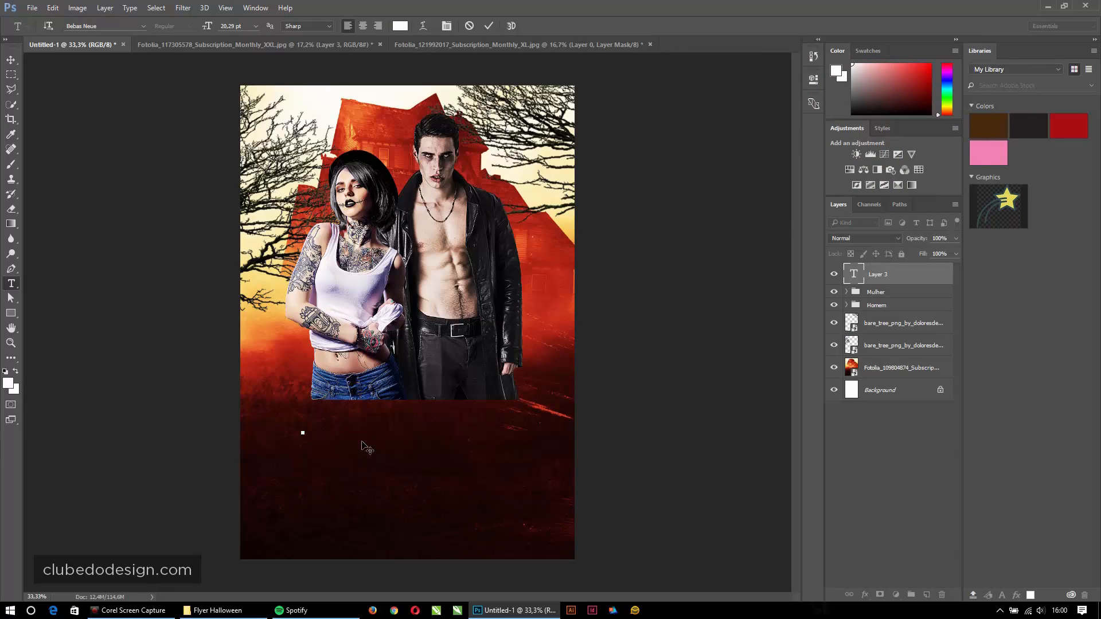
pyautogui.write('FESTA')
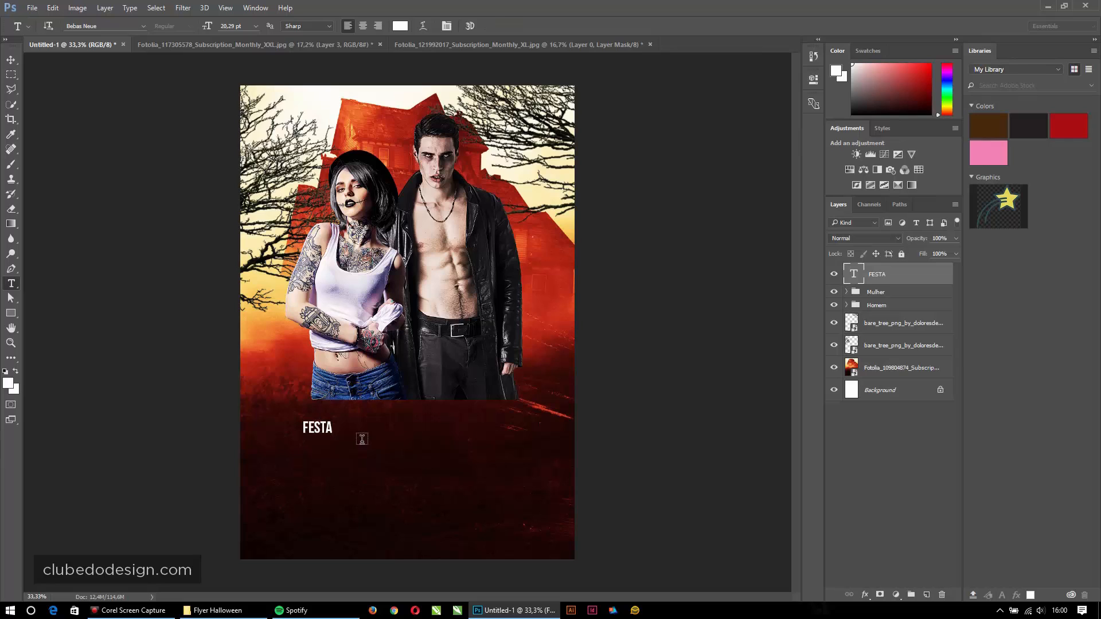
pyautogui.hotkey('ctrl', 'Return')
# Step: Enlarge the FESTA text to about 299% and position it over the couple's lower edge
pyautogui.hotkey('ctrl', 't')
pyautogui.moveTo(334, 439); pyautogui.dragTo(461, 378)
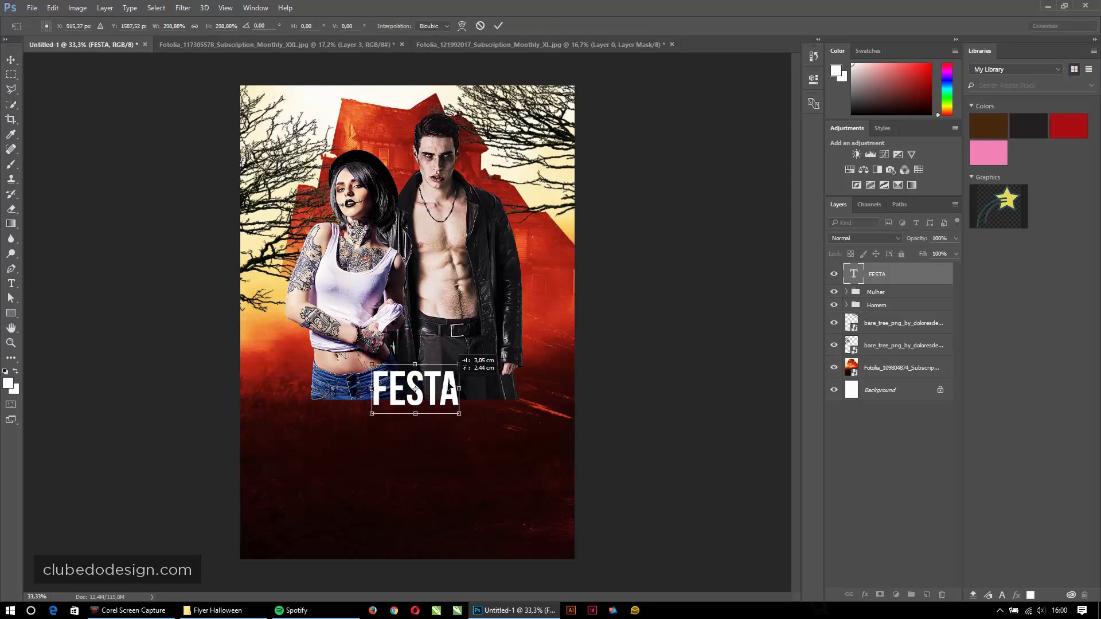
pyautogui.press('Return')
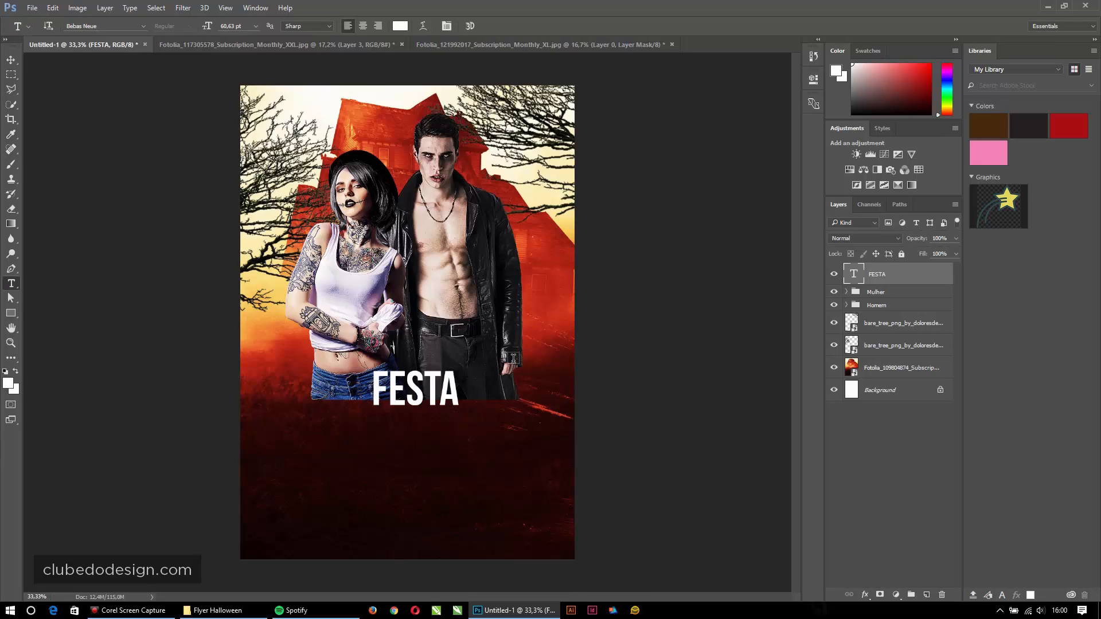
pyautogui.click(397, 395)
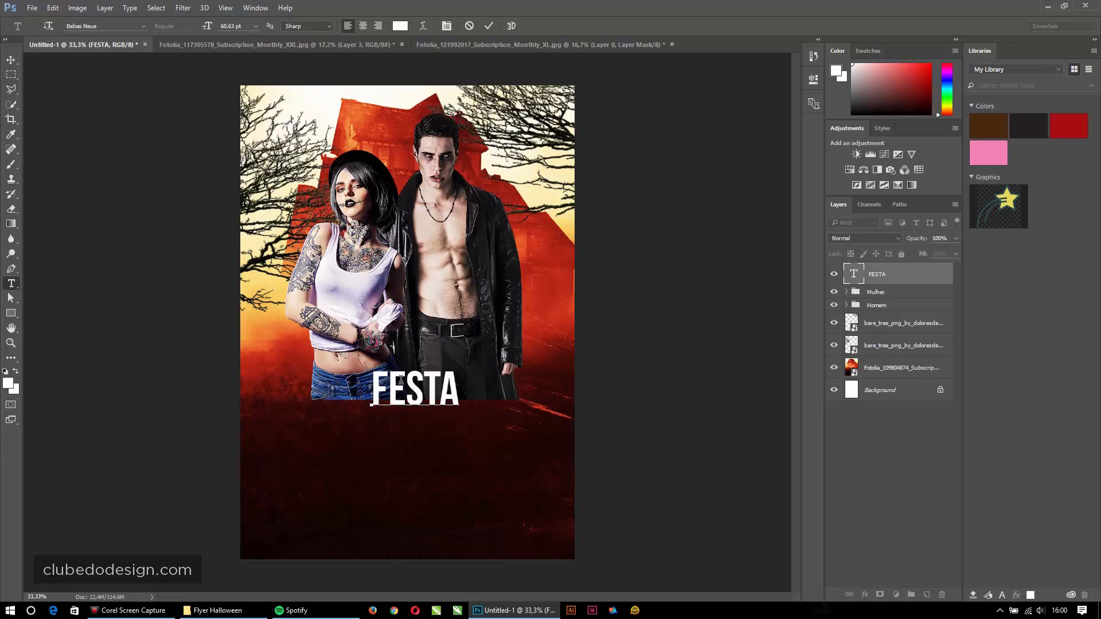
pyautogui.hotkey('ctrl', 'Return')
# Step: Duplicate the FESTA text directly below the original and change the copy's wording to HALLOWEEN
pyautogui.press('v')
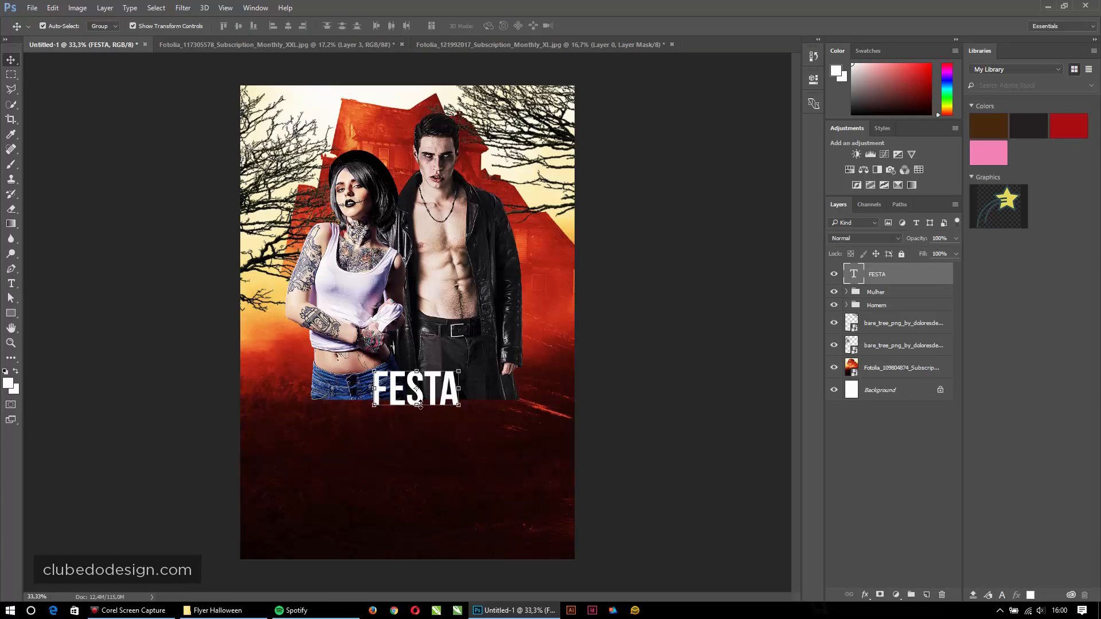
pyautogui.moveTo(431, 385); pyautogui.dragTo(432, 412)
pyautogui.press('t')
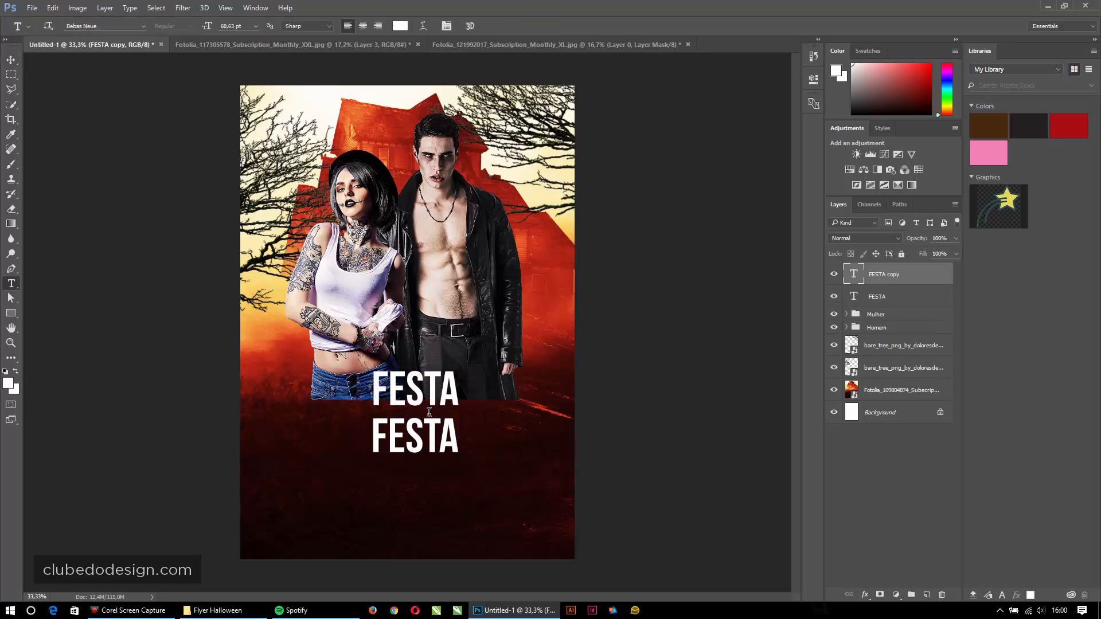
pyautogui.click(424, 434)
pyautogui.hotkey('ctrl', 'a')
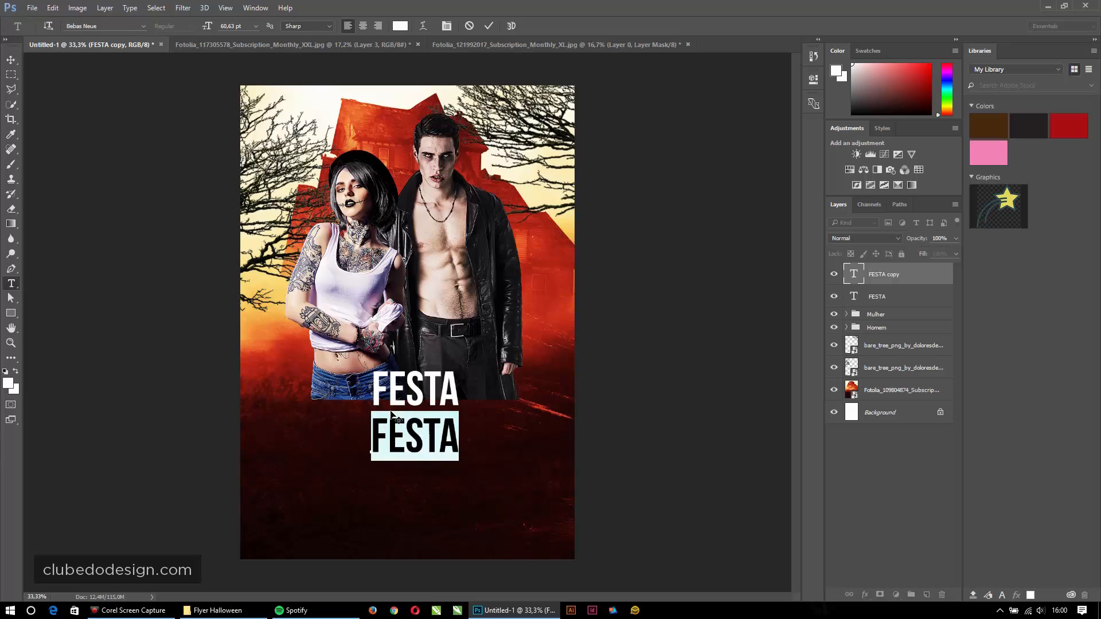
pyautogui.write('HALLO')
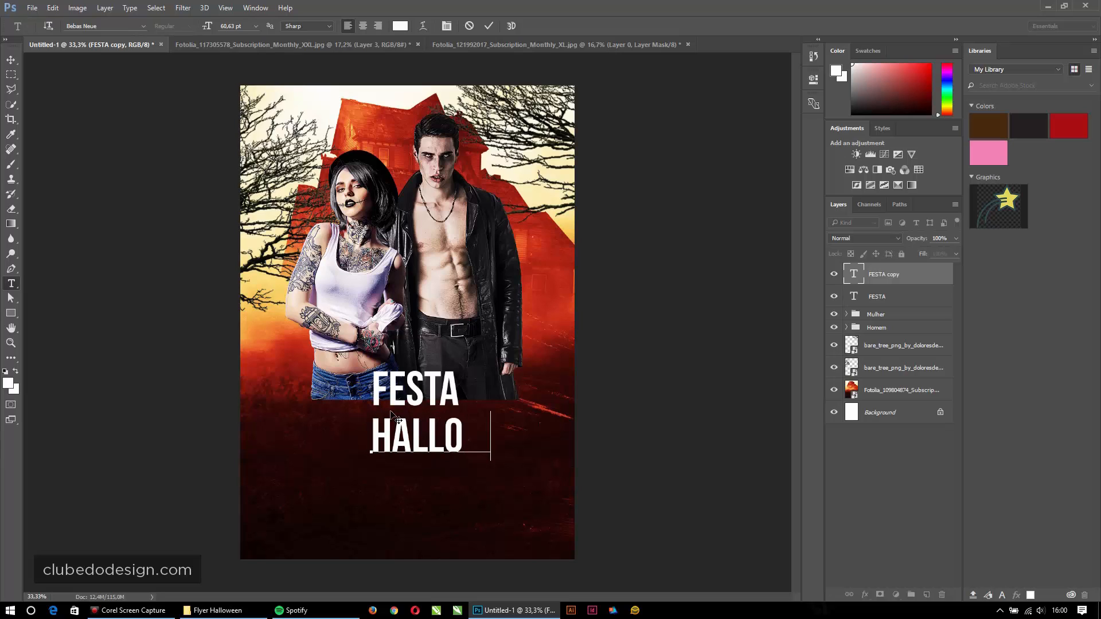
pyautogui.write('WEEN')
pyautogui.hotkey('ctrl', 'Return')
pyautogui.press('b')
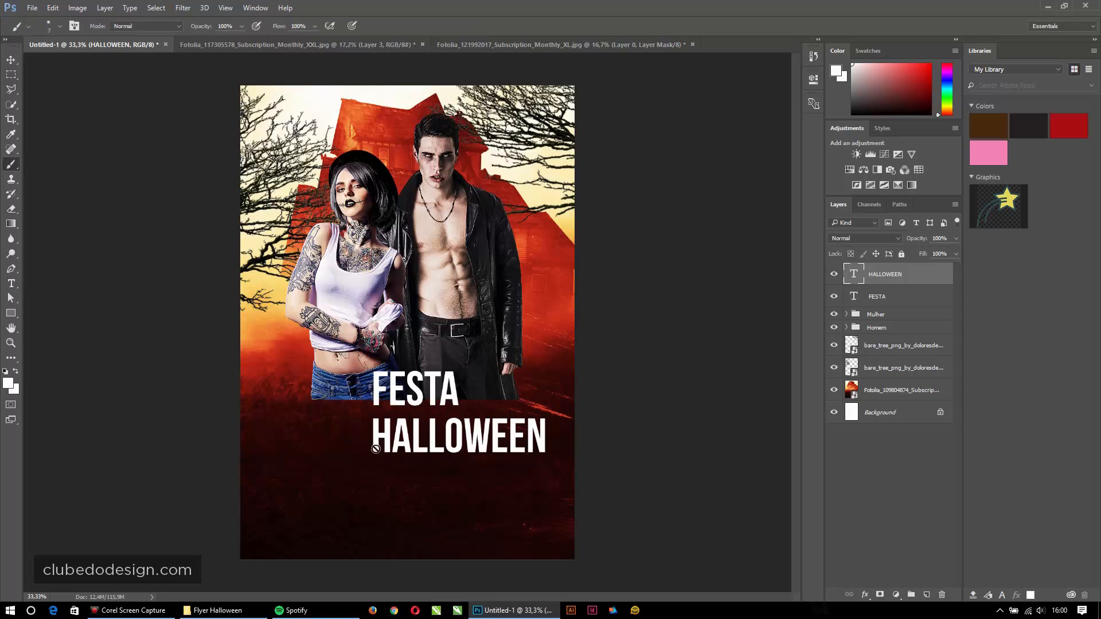
# Step: Enlarge HALLOWEEN to nearly the page width over the couple's lower edge and move FESTA up so it sits just above it
pyautogui.press('v')
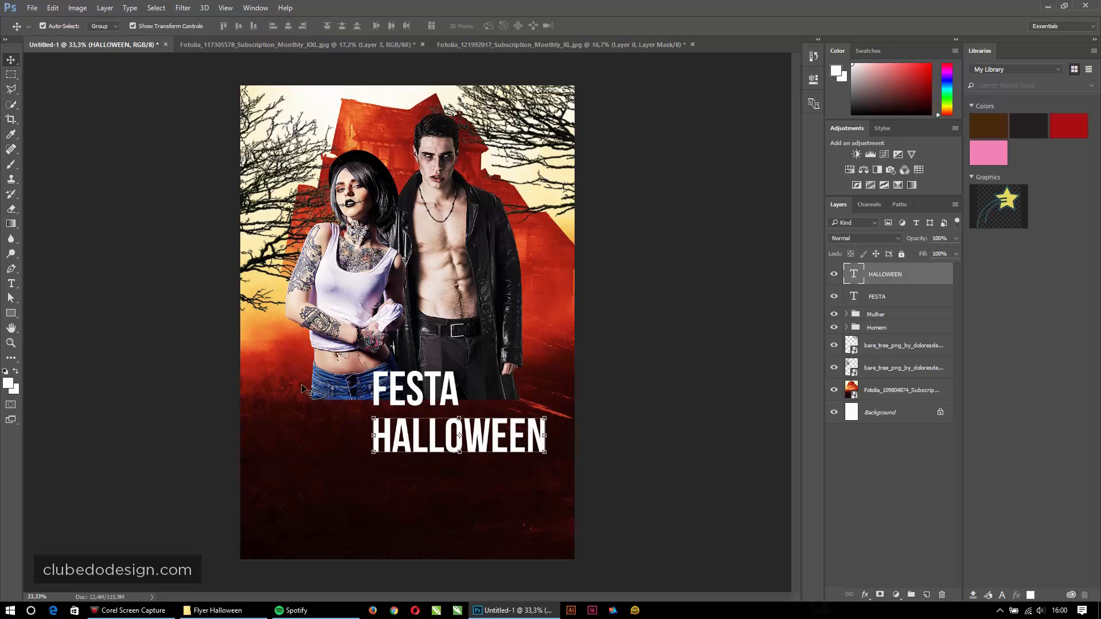
pyautogui.hotkey('ctrl', 't')
pyautogui.moveTo(376, 458); pyautogui.dragTo(248, 496)
pyautogui.press('Return')
pyautogui.moveTo(508, 442); pyautogui.dragTo(514, 408)
pyautogui.click(761, 346)
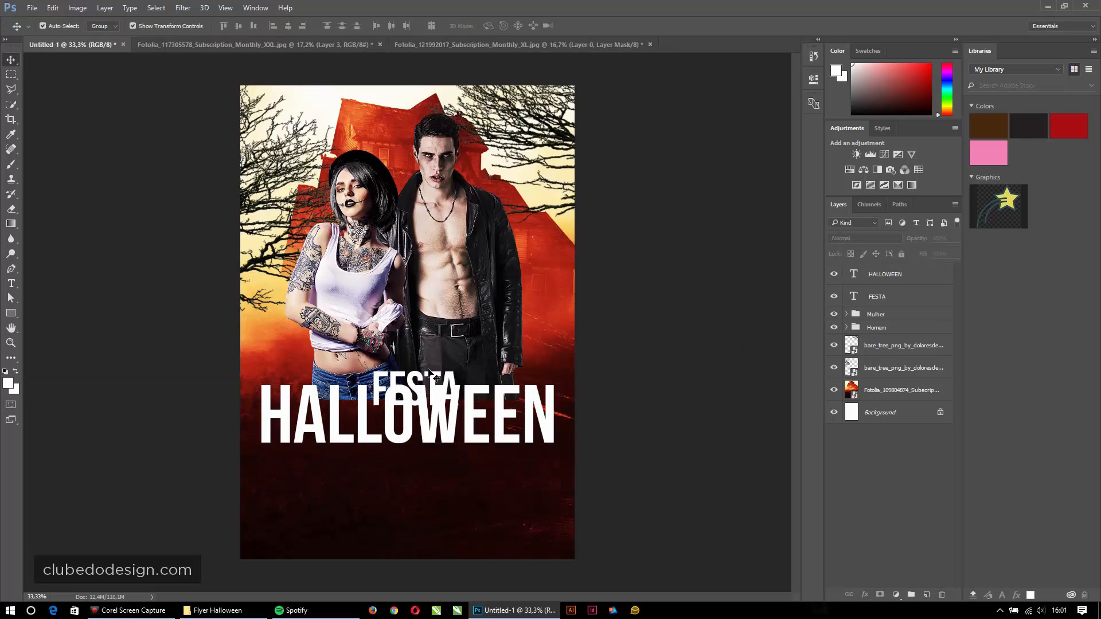
pyautogui.moveTo(431, 374); pyautogui.dragTo(423, 347)
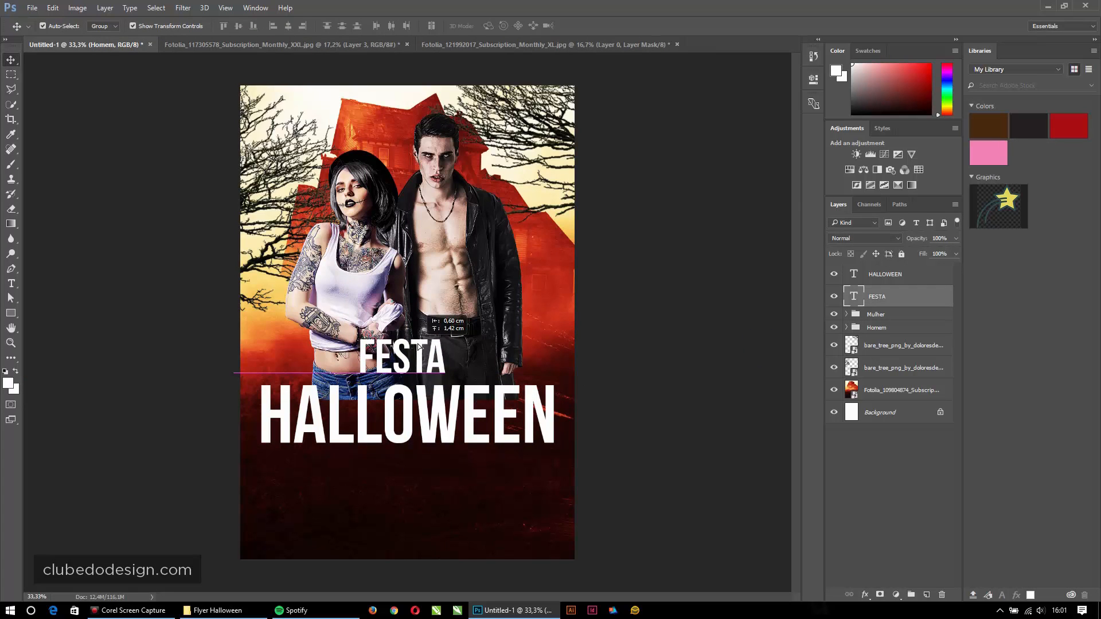
# Step: Move the HALLOWEEN text slightly up and place the FESTA text just above it
pyautogui.click(781, 402)
pyautogui.moveTo(481, 401); pyautogui.dragTo(484, 389)
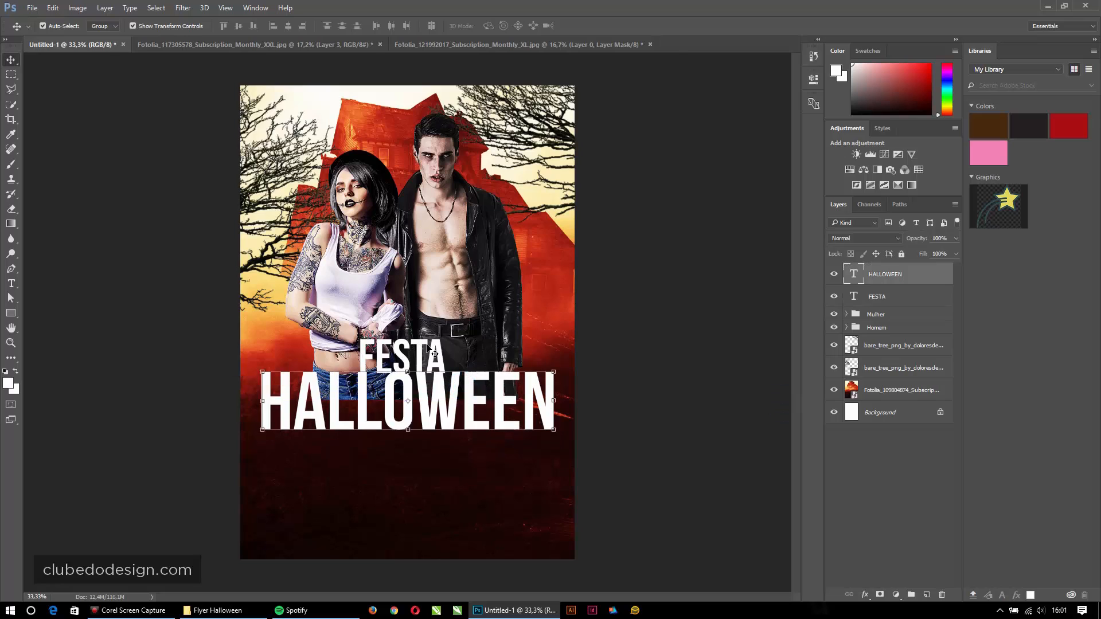
pyautogui.moveTo(421, 343); pyautogui.dragTo(420, 335)
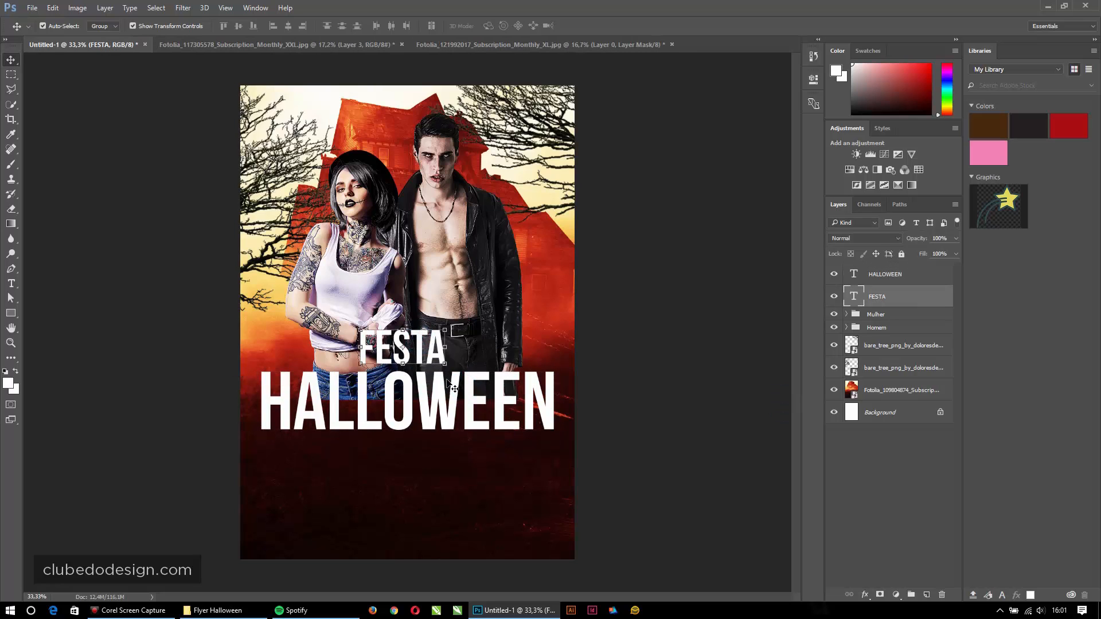
# Step: Extend the FESTA text so it reads "FESTA DE"
pyautogui.press('t')
pyautogui.click(428, 345)
pyautogui.hotkey('ctrl', 'a')
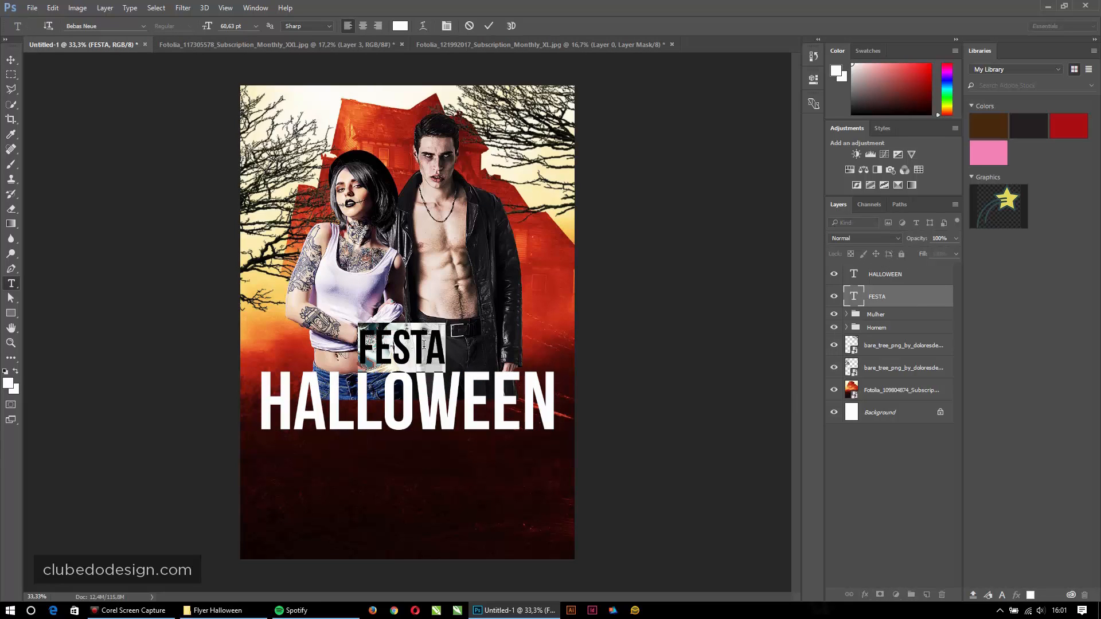
pyautogui.press('End')
pyautogui.write('DE')
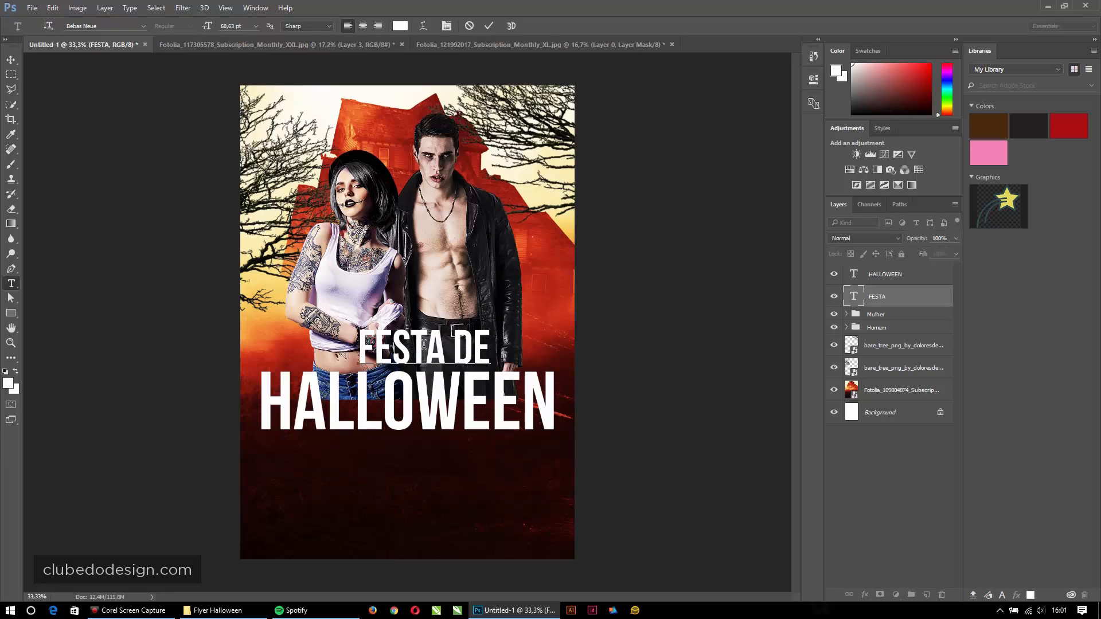
pyautogui.hotkey('ctrl', 'Return')
# Step: Centre the FESTA DE text on the flyer and duplicate it below HALLOWEEN
pyautogui.press('v')
pyautogui.moveTo(424, 352); pyautogui.dragTo(439, 458)
pyautogui.click(437, 409)
# Step: Replace the text of the copy below HALLOWEEN with "PARTICIPE OU MORA"
pyautogui.press('t')
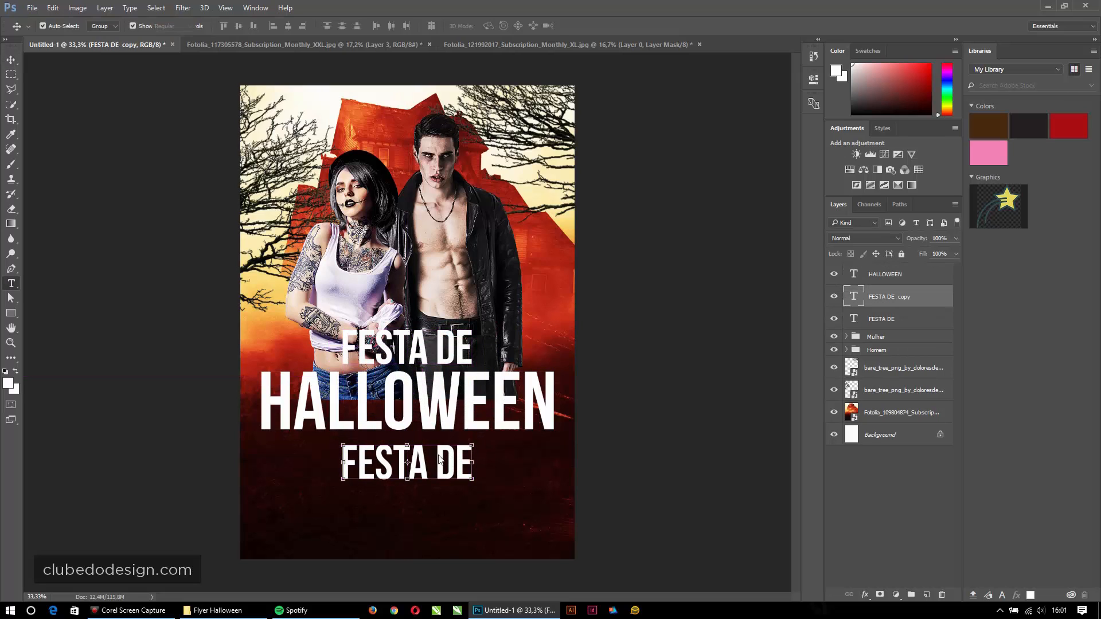
pyautogui.click(439, 458)
pyautogui.hotkey('ctrl', 'a')
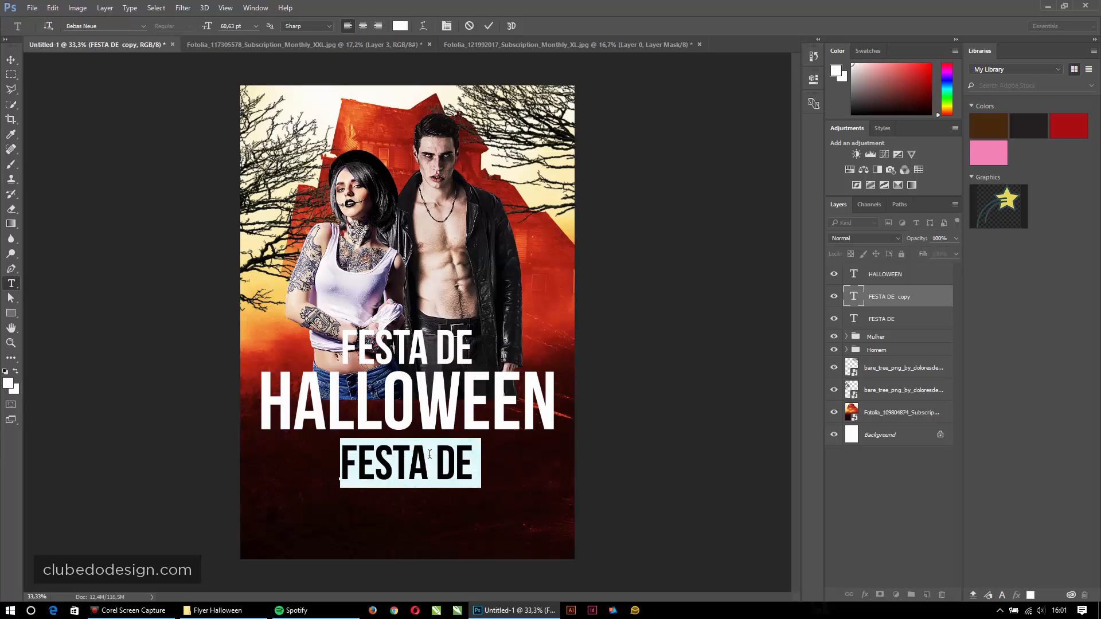
pyautogui.write('PARTICIPE OU MOR')
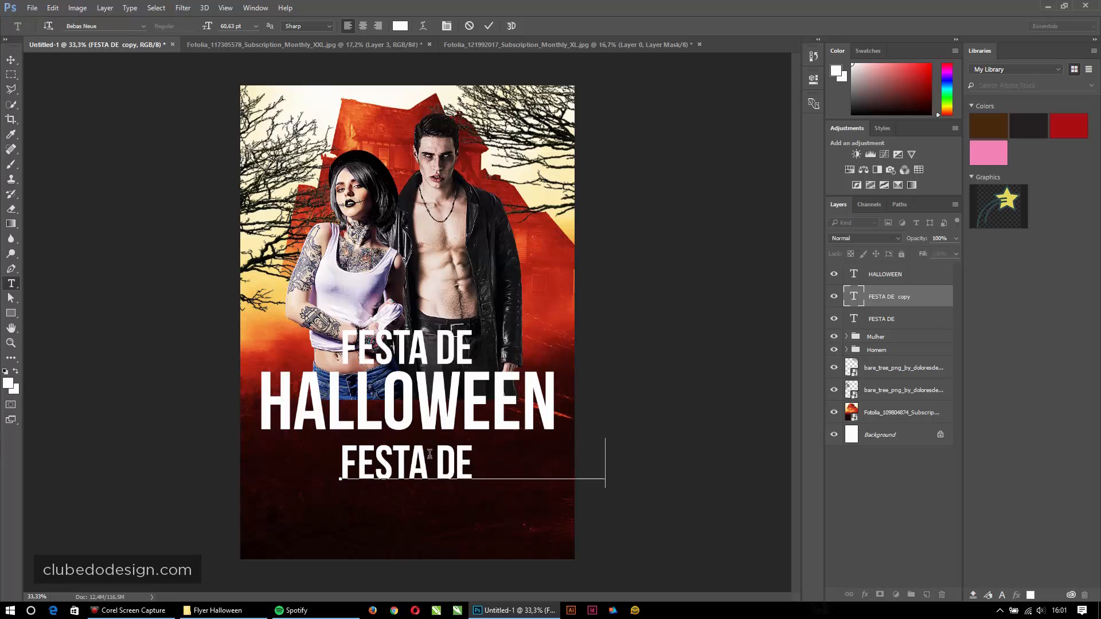
pyautogui.write('A')
pyautogui.hotkey('ctrl', 'Return')
# Step: Move PARTICIPE OU MORA under HALLOWEEN and scale it proportionally to about 65%
pyautogui.press('v')
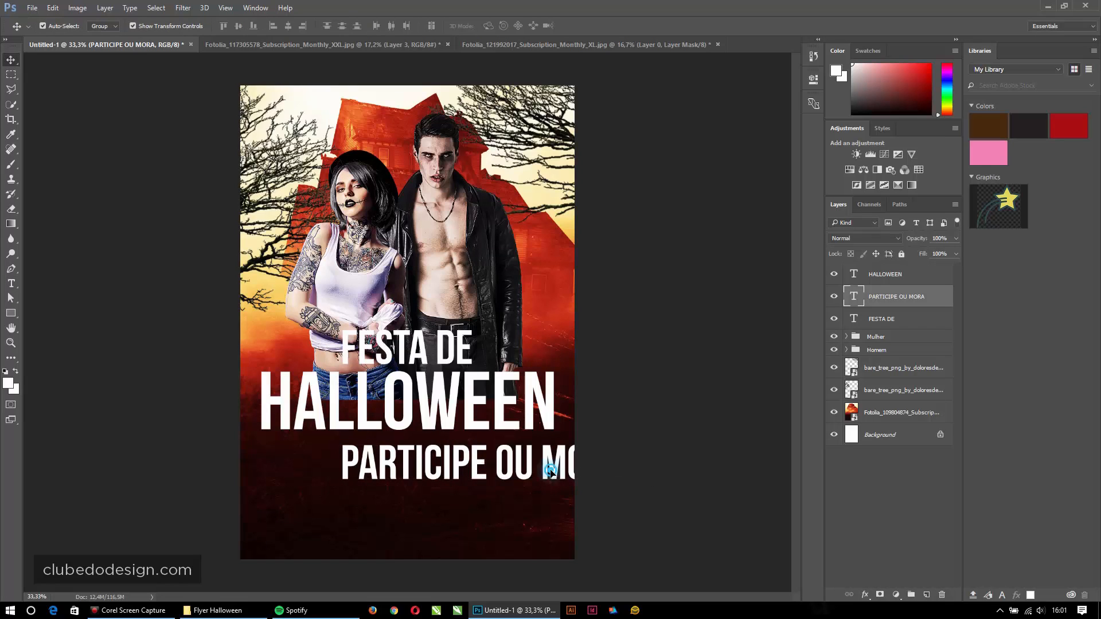
pyautogui.moveTo(551, 474); pyautogui.dragTo(484, 465)
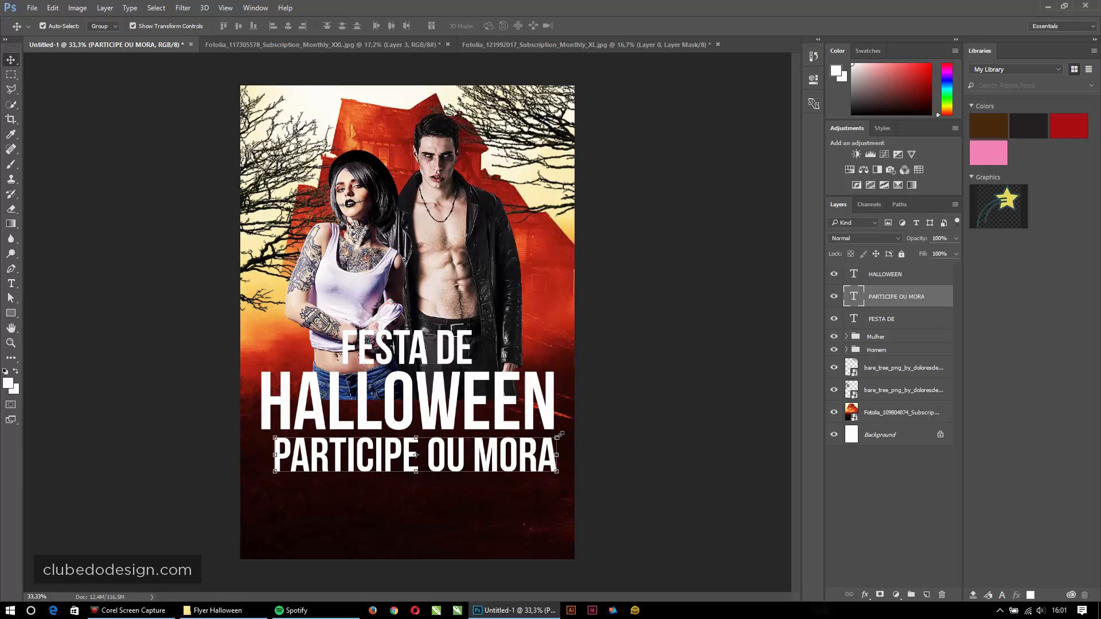
pyautogui.moveTo(557, 438); pyautogui.dragTo(463, 453)
pyautogui.moveTo(464, 452); pyautogui.dragTo(464, 458)
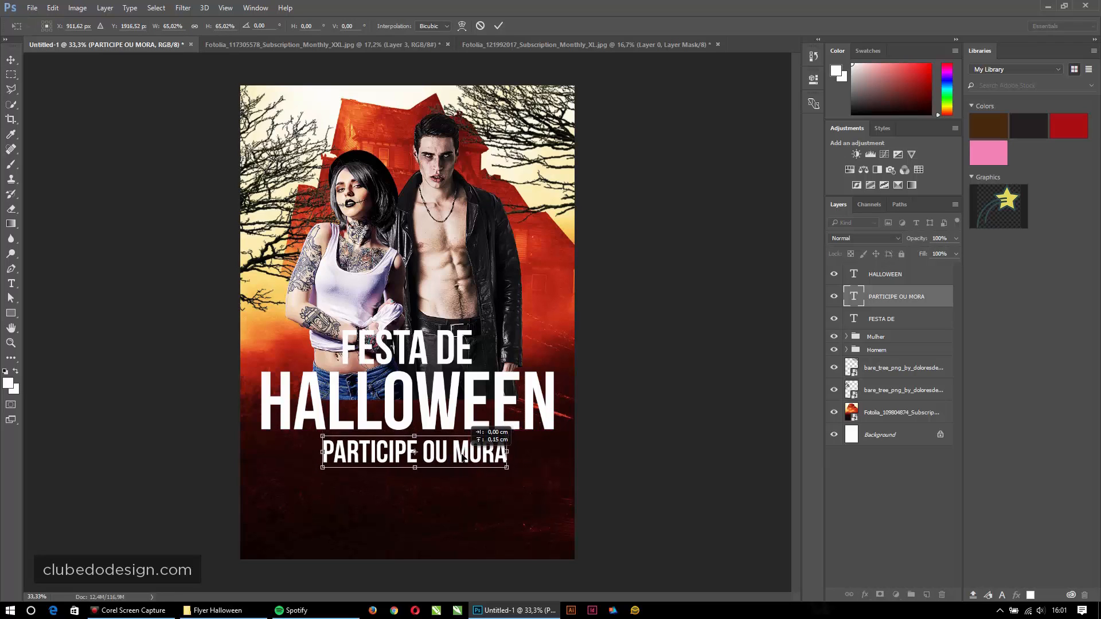
pyautogui.press('Return')
# Step: Scale the FESTA DE text to about 75% and nudge it down closer to HALLOWEEN
pyautogui.click(473, 347)
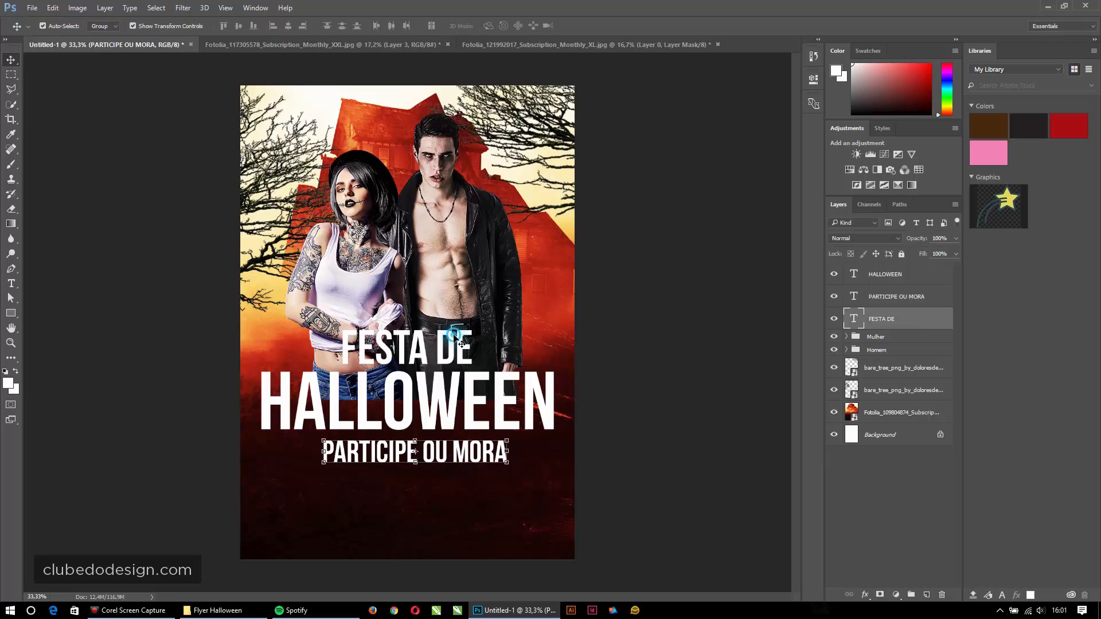
pyautogui.hotkey('ctrl', 't')
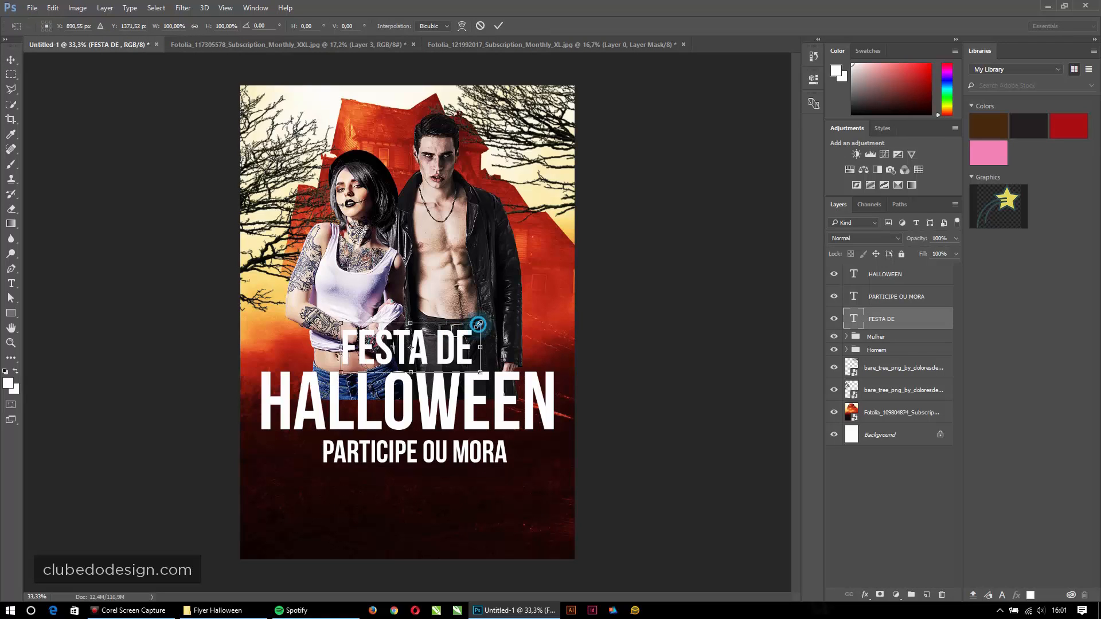
pyautogui.moveTo(479, 323); pyautogui.dragTo(461, 327)
pyautogui.press('Down')
pyautogui.press('Down')
pyautogui.press('Down')
pyautogui.press('Down')
pyautogui.press('Down')
pyautogui.press('Down')
pyautogui.press('Down')
pyautogui.press('Down')
pyautogui.press('Down')
pyautogui.press('Down')
pyautogui.press('Down')
pyautogui.press('Down')
pyautogui.press('Down')
pyautogui.press('Down')
pyautogui.press('Down')
pyautogui.press('Down')
pyautogui.press('Down')
pyautogui.press('Down')
pyautogui.press('Down')
pyautogui.press('Down')
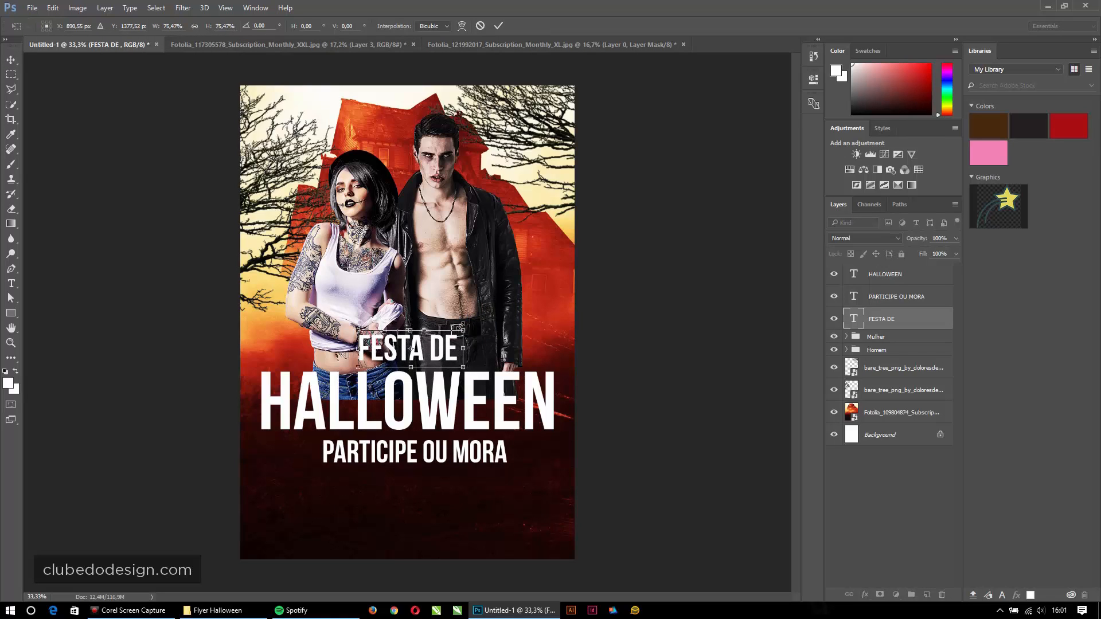
pyautogui.press('Return')
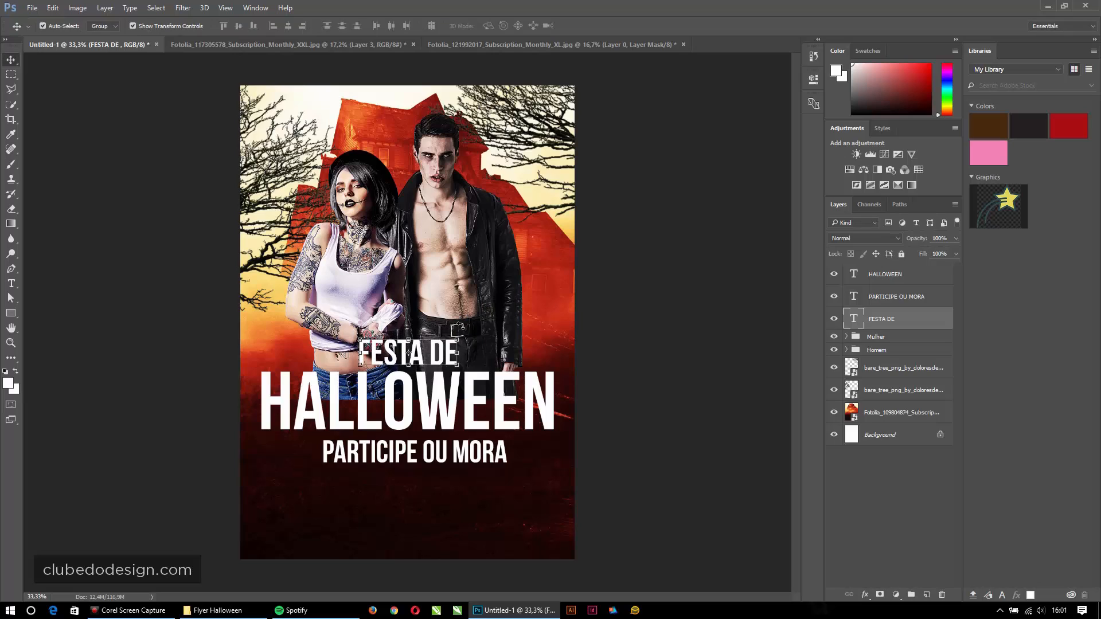
# Step: Align the three text layers by their horizontal centres and shift them together slightly to the right
pyautogui.keyDown('shift'); pyautogui.click(470, 419); pyautogui.keyUp('shift')
pyautogui.keyDown('shift'); pyautogui.click(479, 460); pyautogui.keyUp('shift')
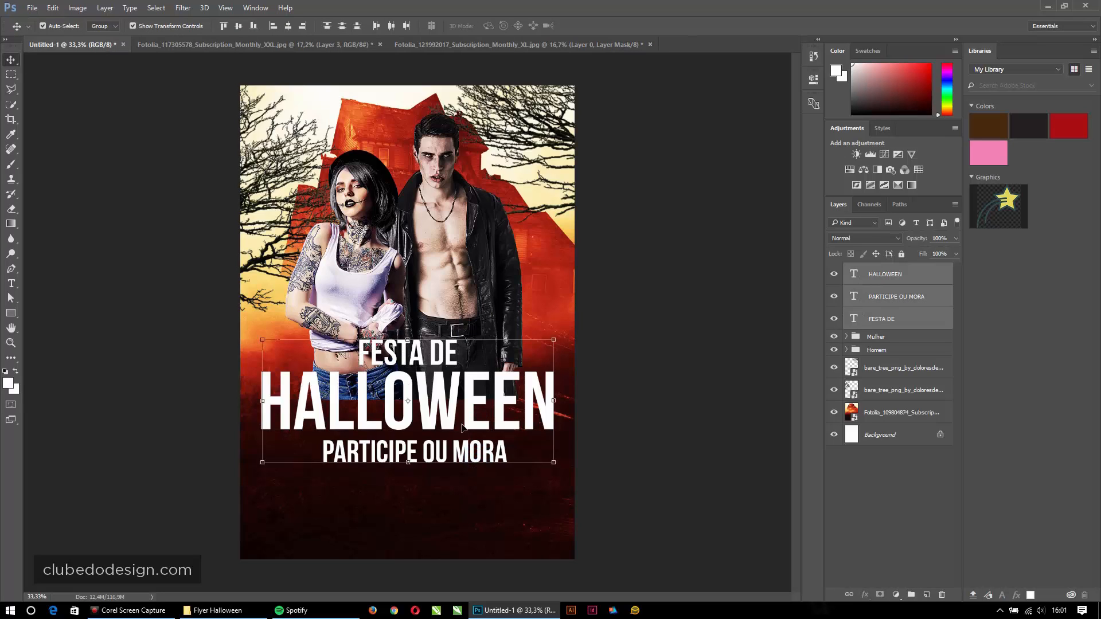
pyautogui.click(288, 28)
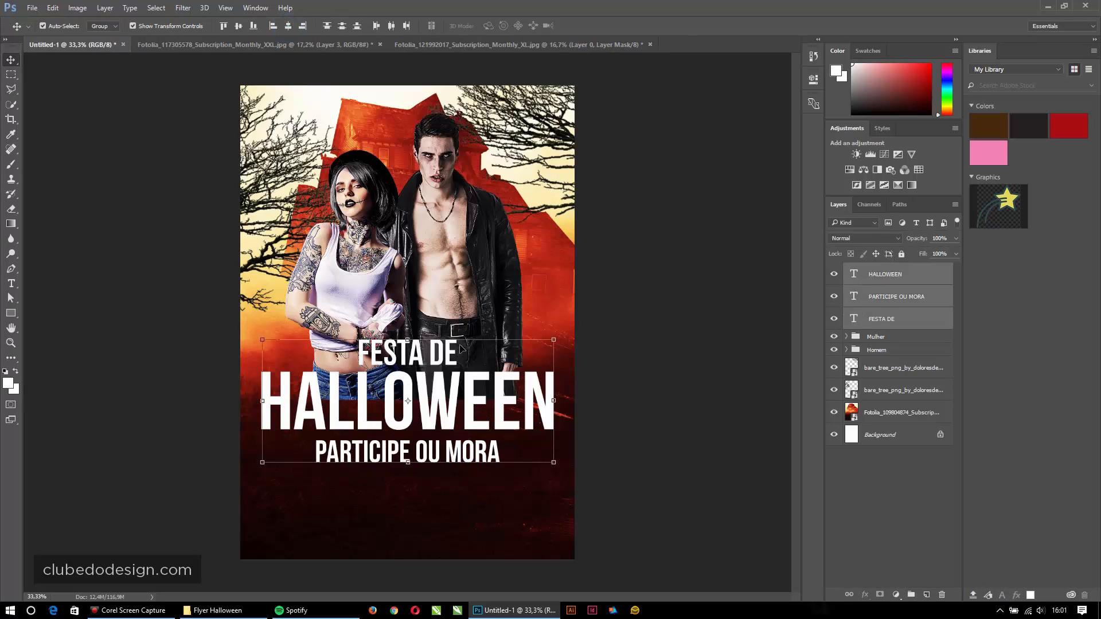
pyautogui.moveTo(459, 344); pyautogui.dragTo(460, 345)
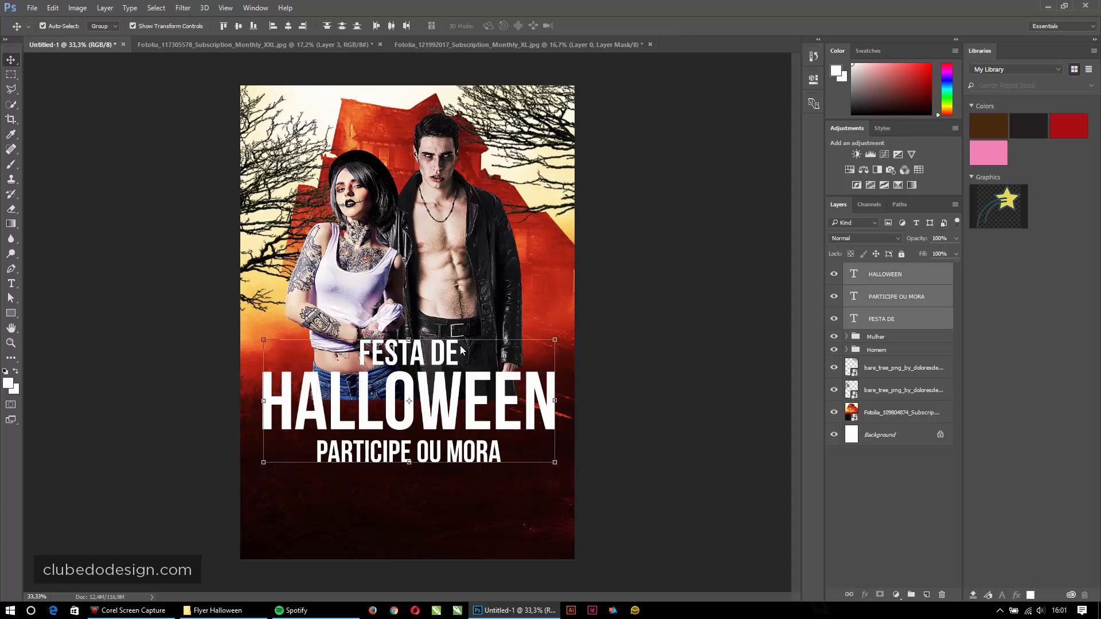
pyautogui.click(694, 317)
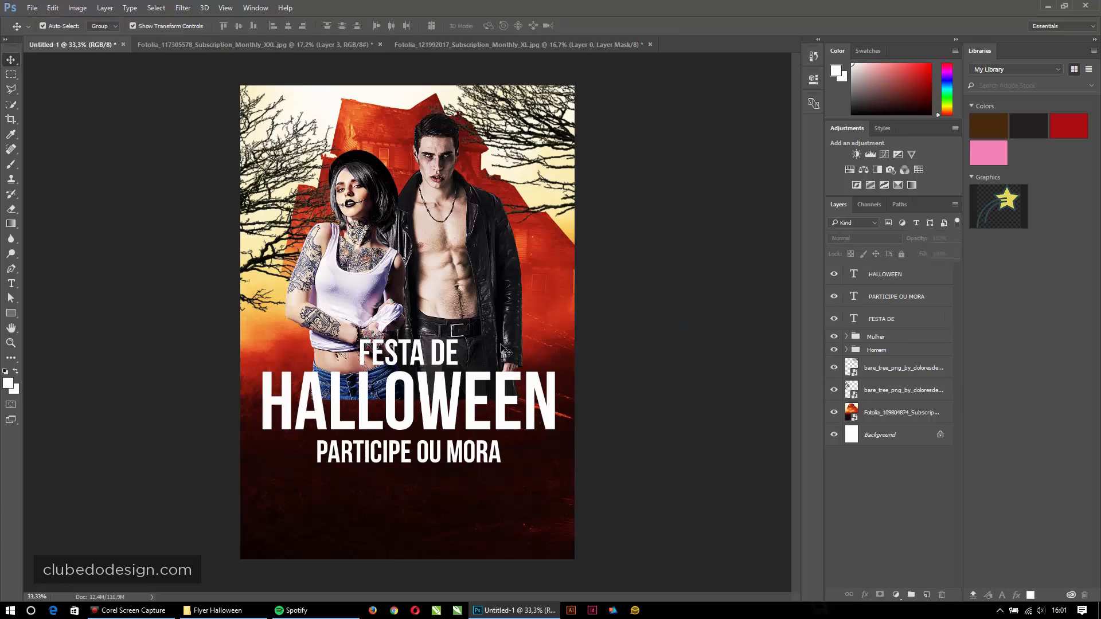
# Step: Add a Gradient Overlay effect to the FESTA DE text layer
pyautogui.click(421, 359)
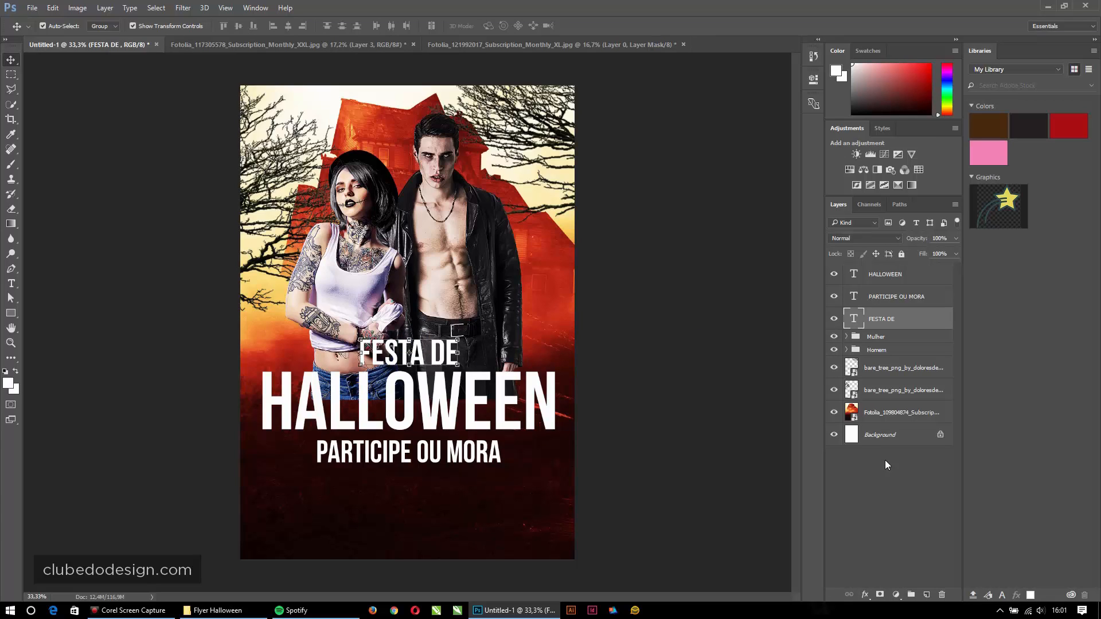
pyautogui.click(865, 595)
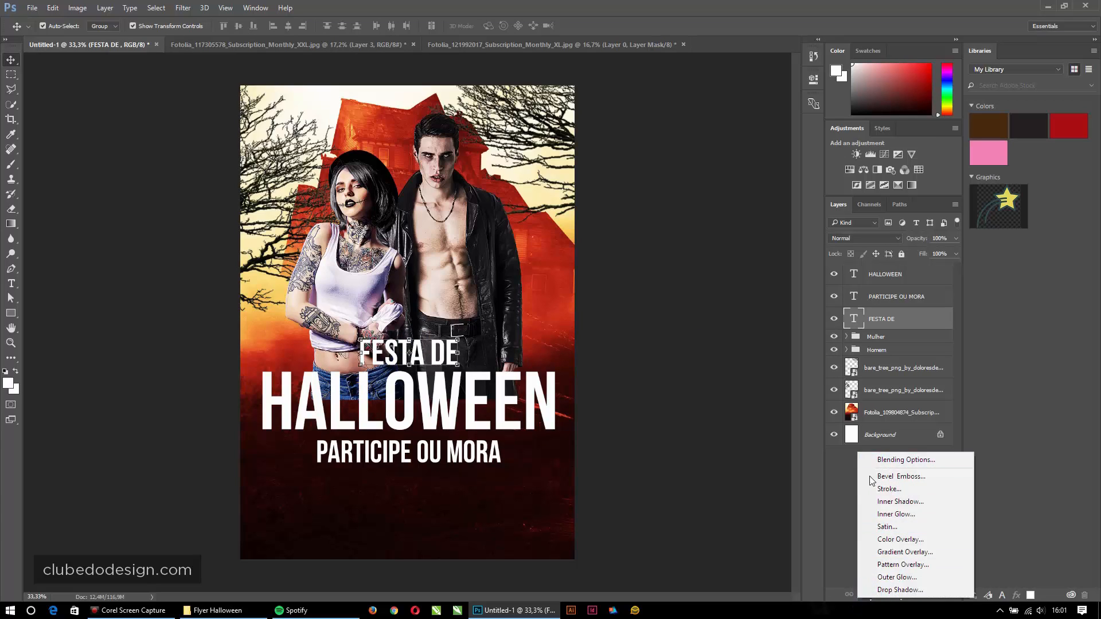
pyautogui.click(838, 561)
pyautogui.click(864, 596)
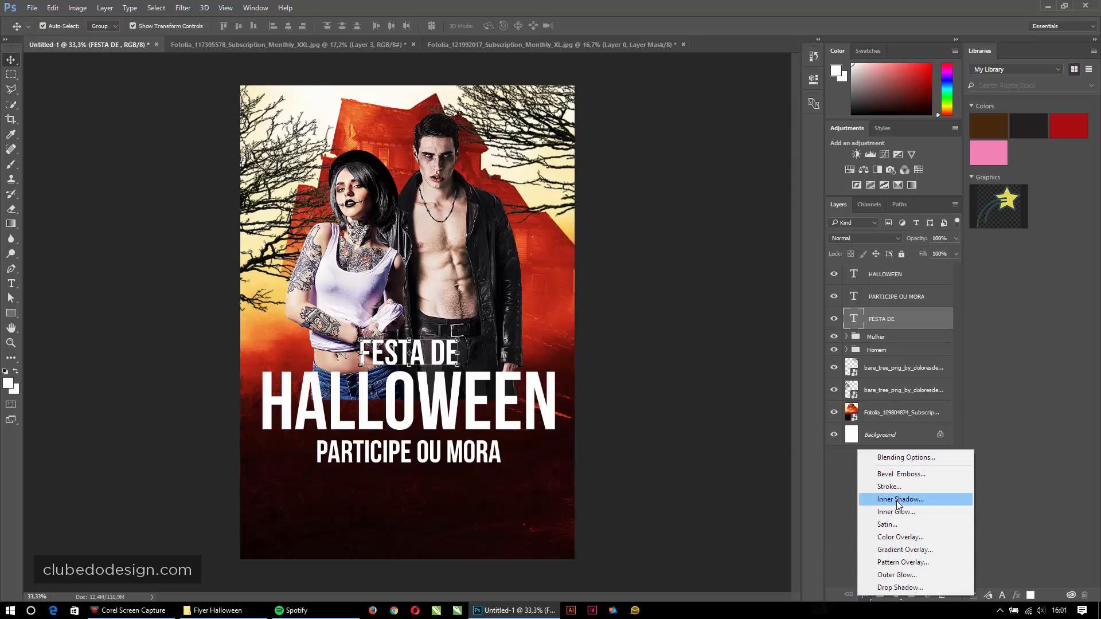
pyautogui.click(909, 551)
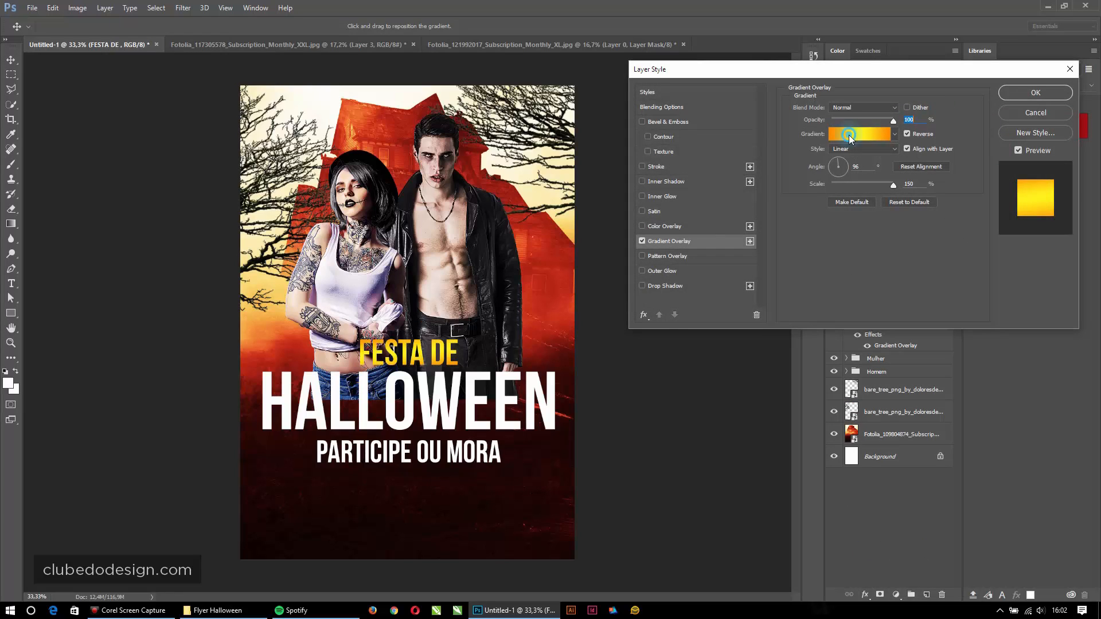
# Step: Remove the yellow middle stop from the overlay gradient and keep ff8a00 as the left stop's colour
pyautogui.click(849, 136)
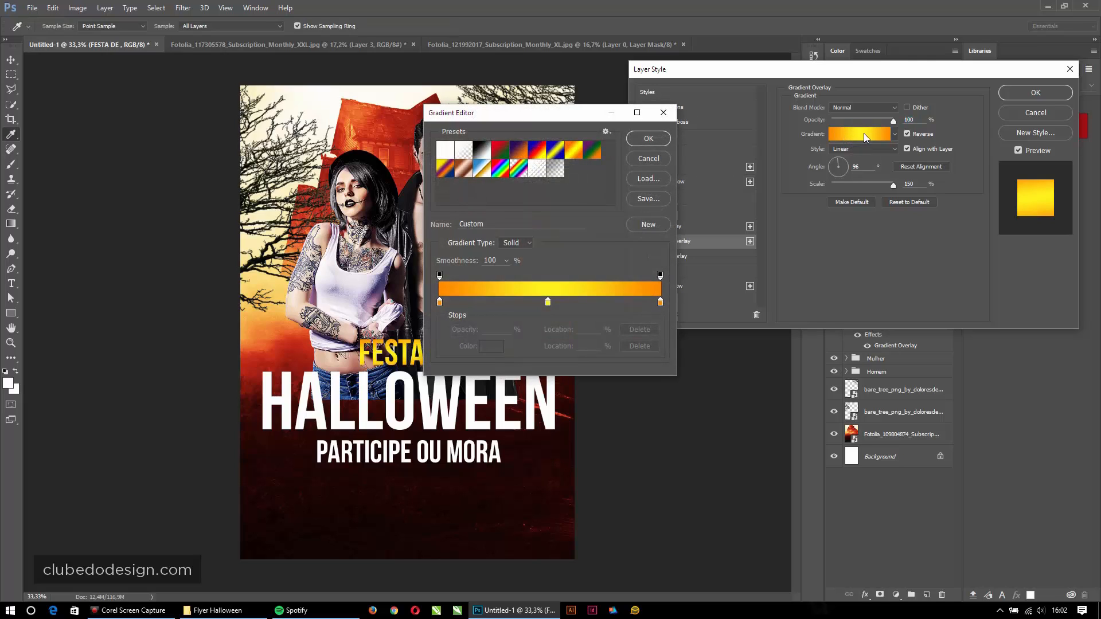
pyautogui.click(440, 303)
pyautogui.moveTo(547, 304); pyautogui.dragTo(546, 324)
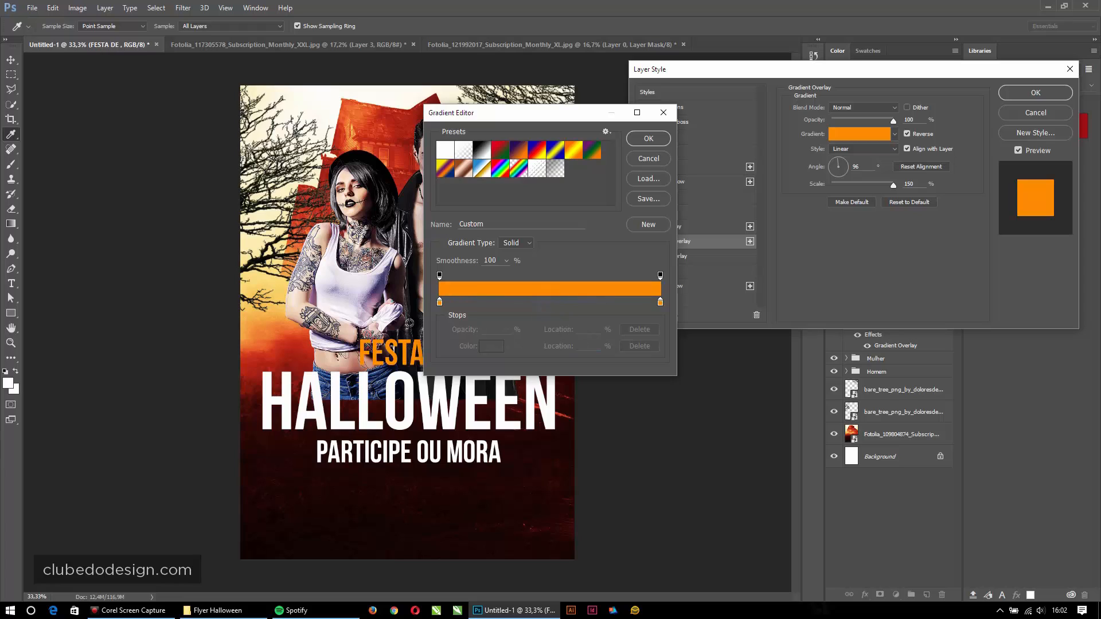
pyautogui.click(440, 303)
pyautogui.click(491, 346)
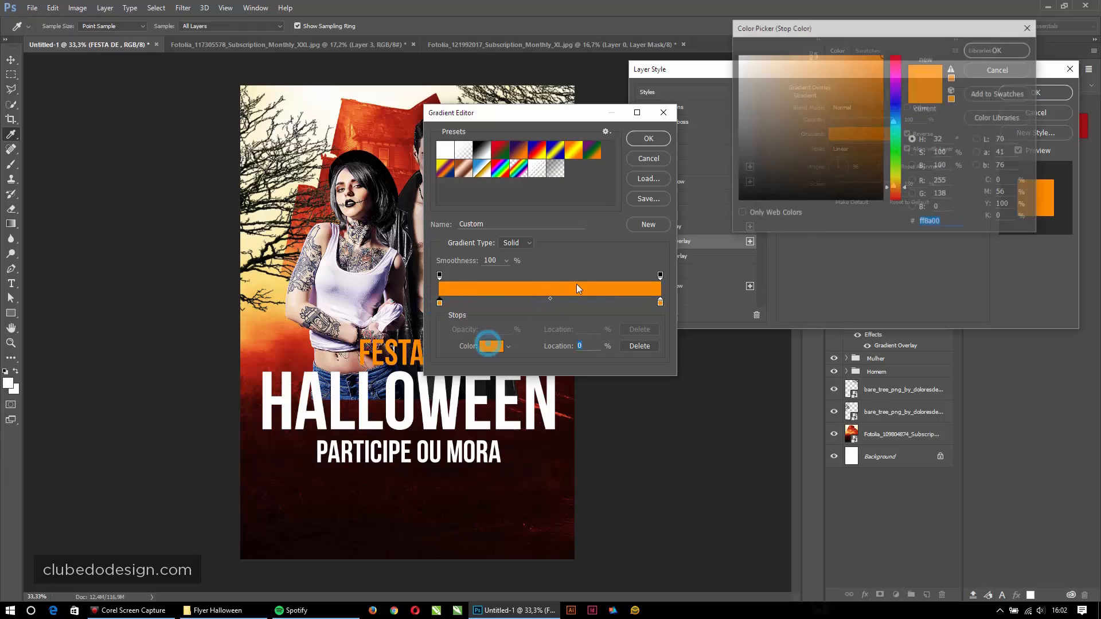
pyautogui.click(978, 55)
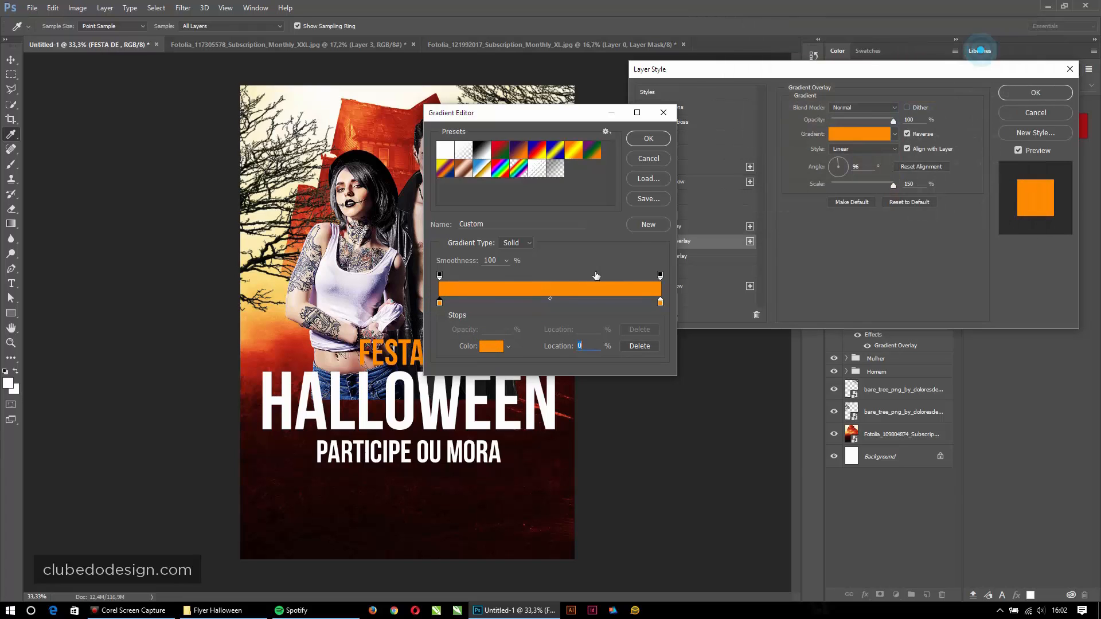
# Step: Add a gradient stop at location 46% and set its colour to yellow ffea00
pyautogui.click(540, 302)
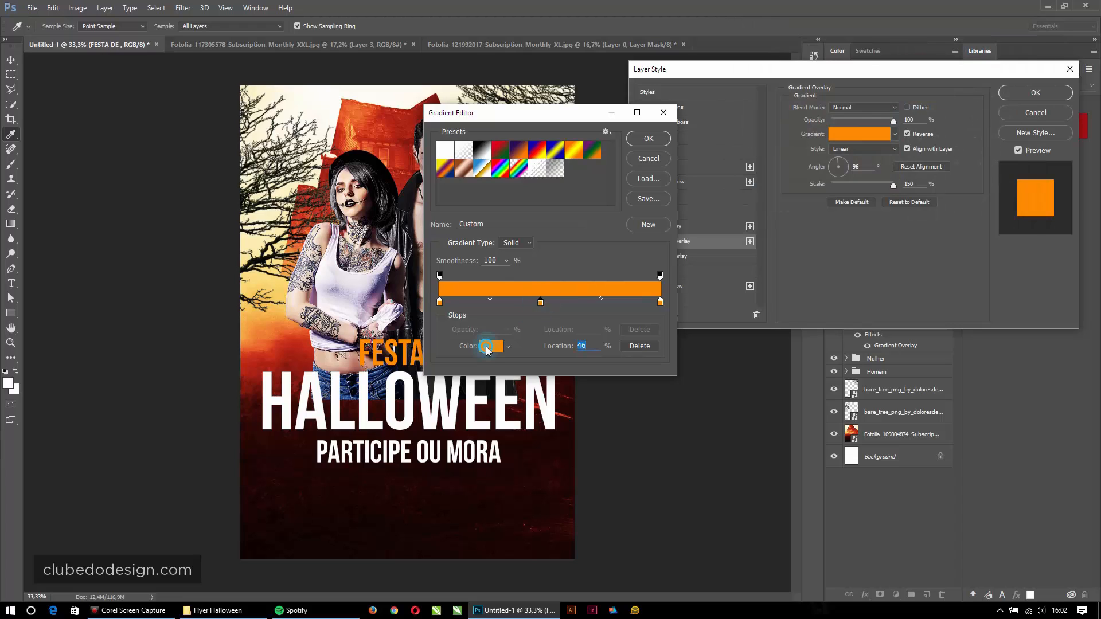
pyautogui.click(491, 346)
pyautogui.moveTo(898, 187); pyautogui.dragTo(898, 179)
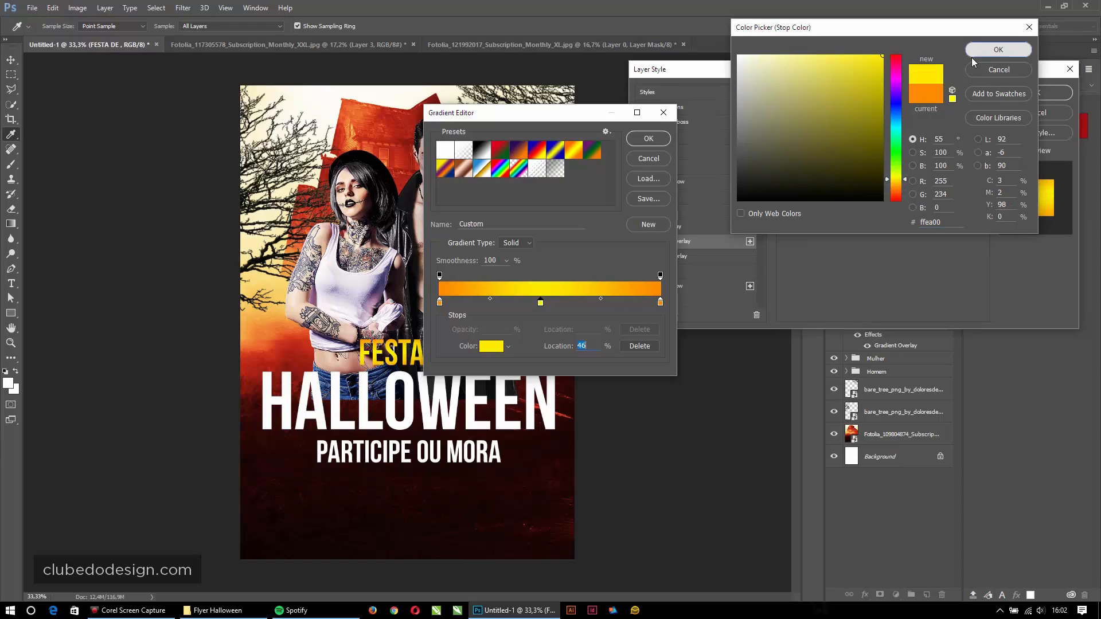
pyautogui.click(998, 50)
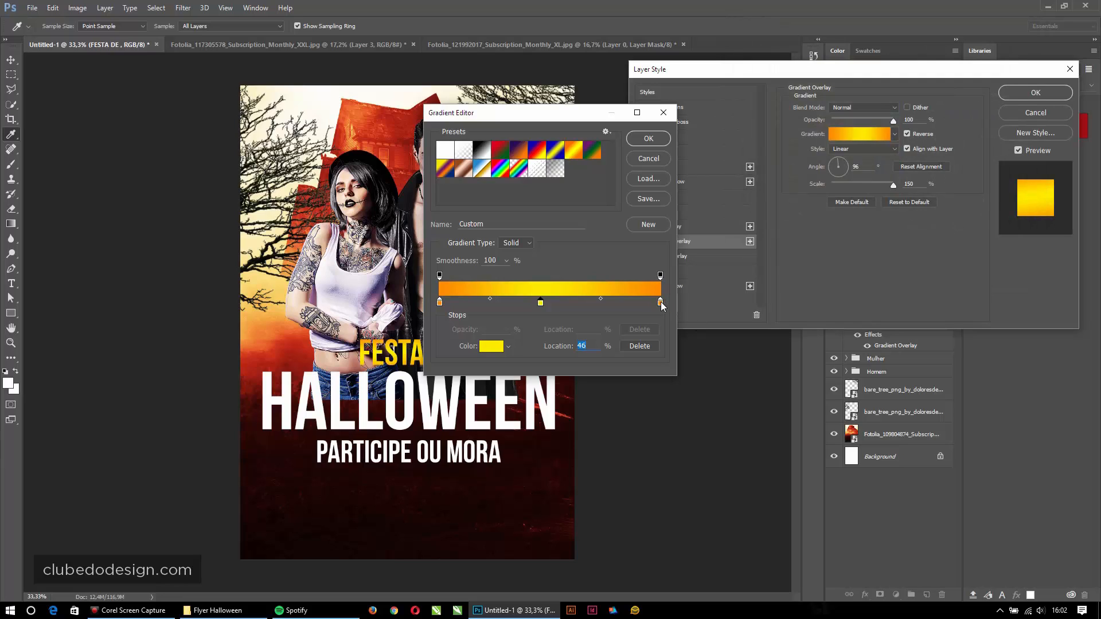
# Step: Replace the gradient's right-end stop with a copy of the left orange stop at location 100% and apply the Gradient Overlay
pyautogui.moveTo(660, 302); pyautogui.dragTo(661, 324)
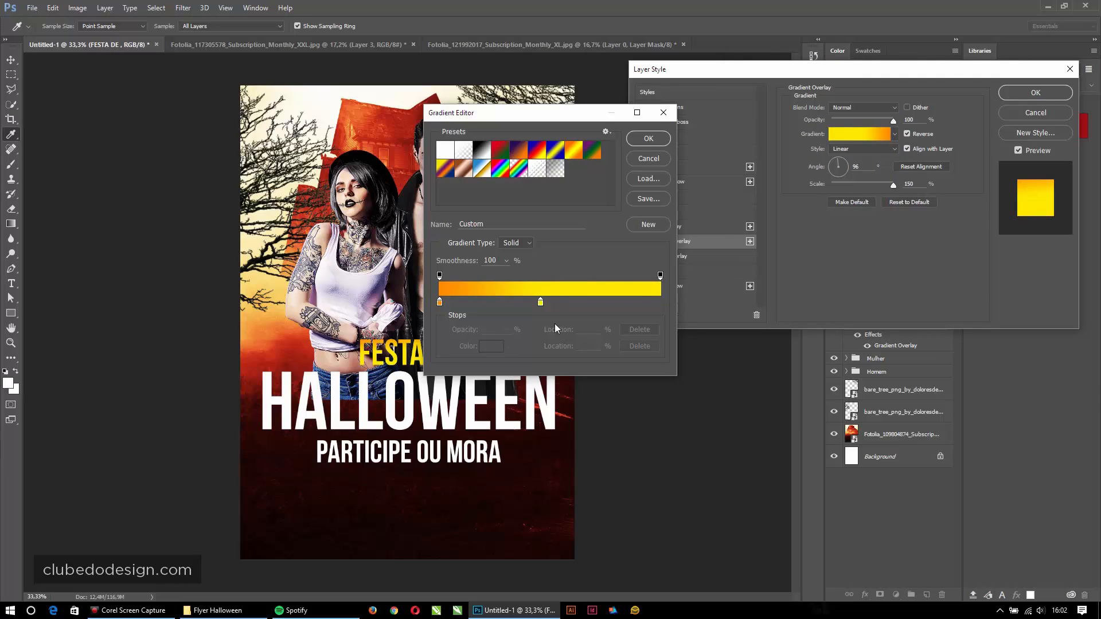
pyautogui.moveTo(439, 304); pyautogui.dragTo(660, 302)
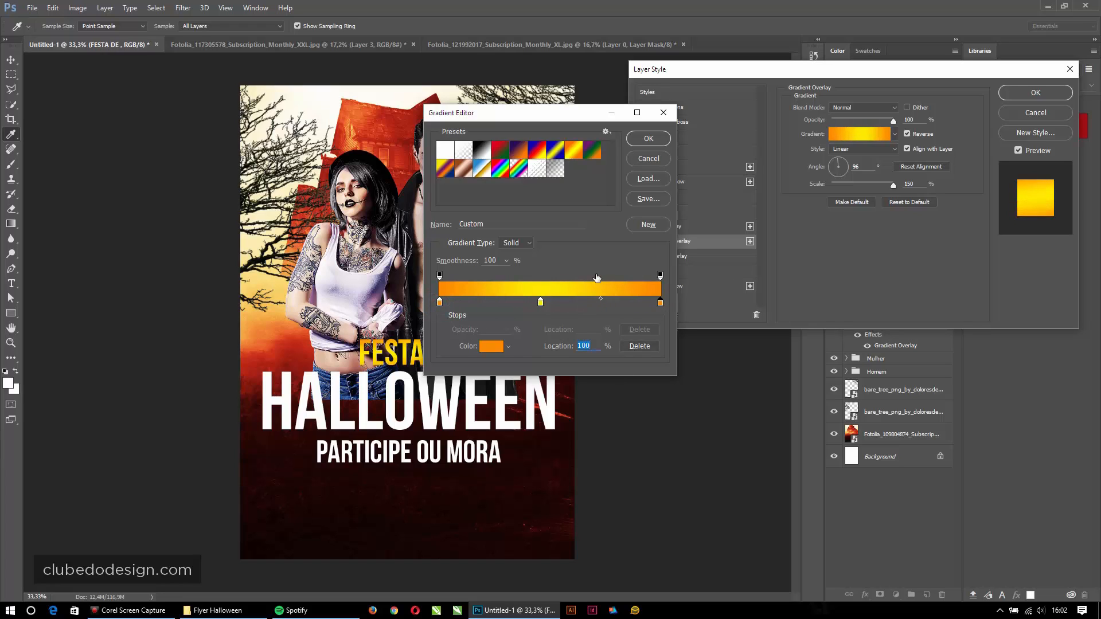
pyautogui.click(649, 138)
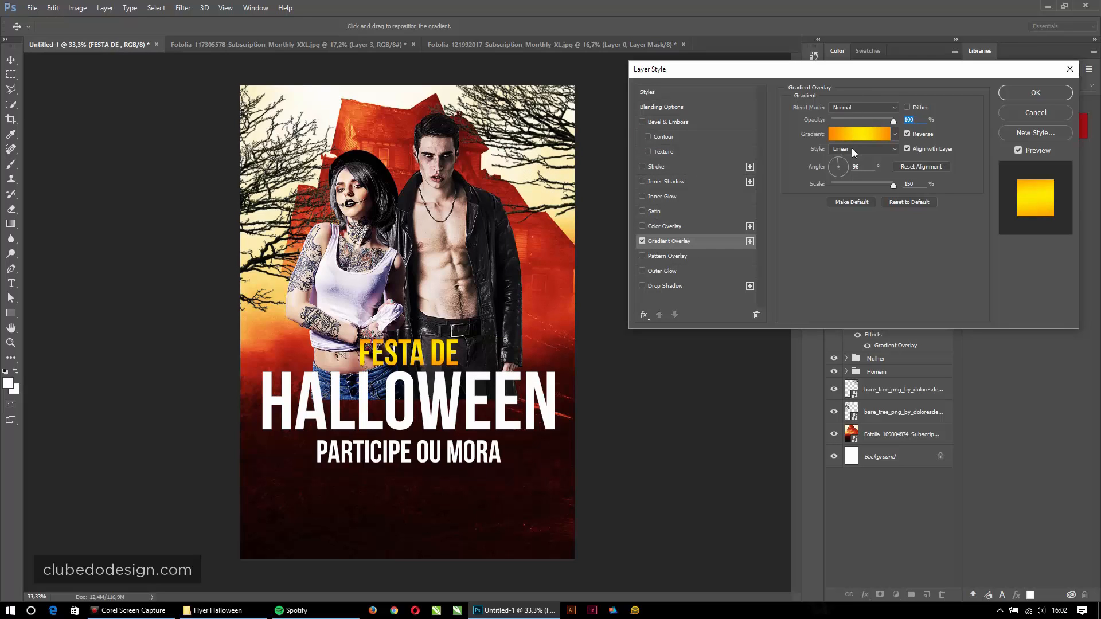
pyautogui.click(864, 170)
pyautogui.click(1035, 112)
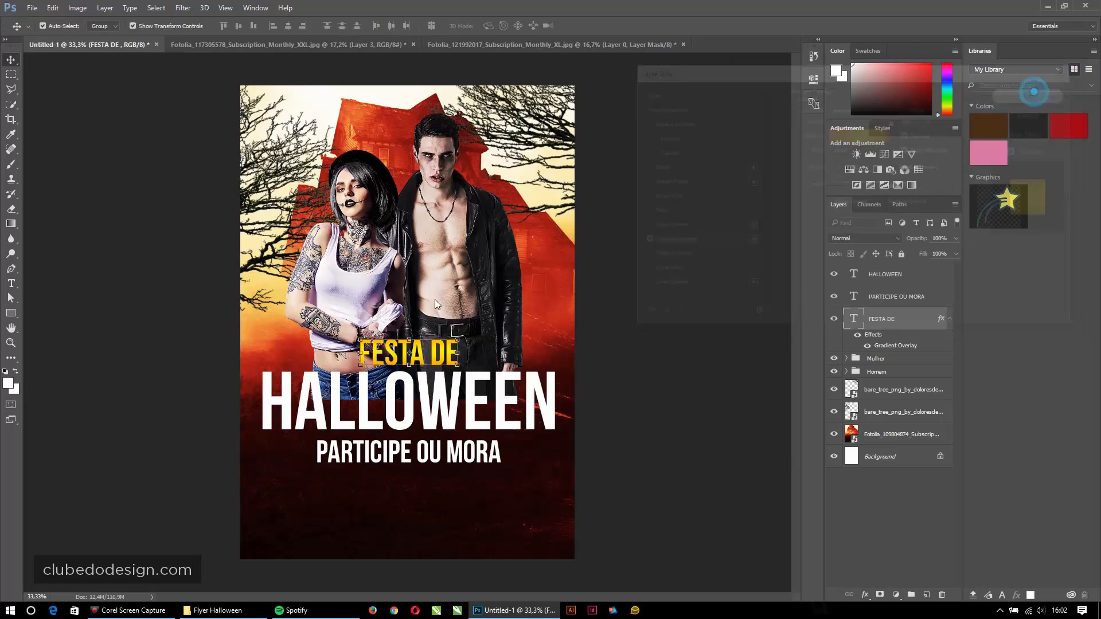
# Step: Copy the layer style of the FESTA DE text and paste it onto the HALLOWEEN text layer
pyautogui.click(429, 402)
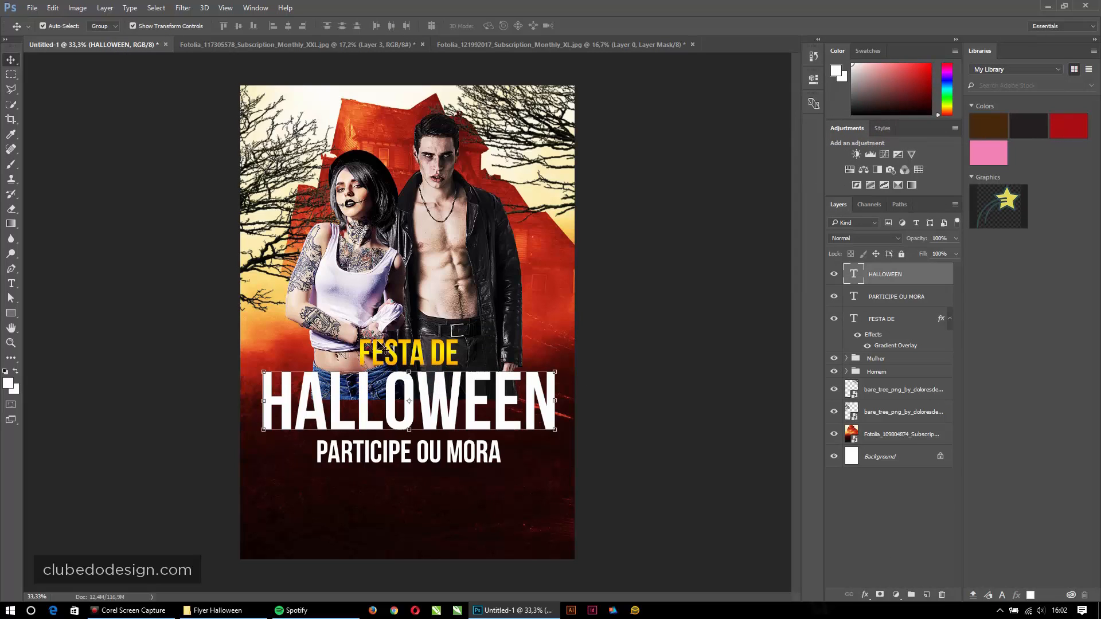
pyautogui.click(428, 355)
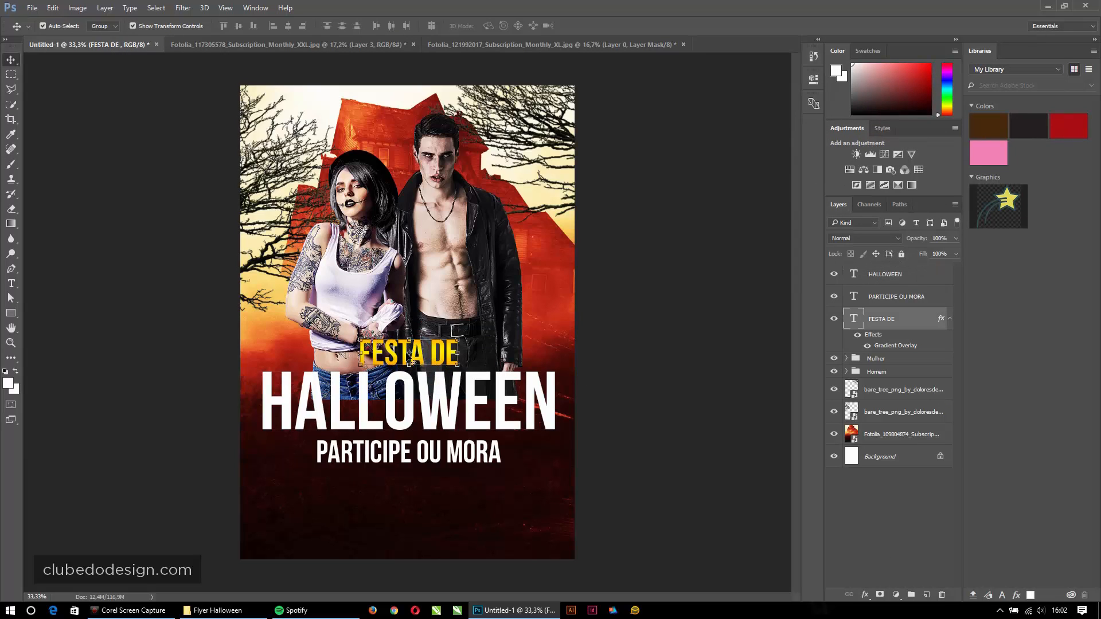
pyautogui.click(434, 401)
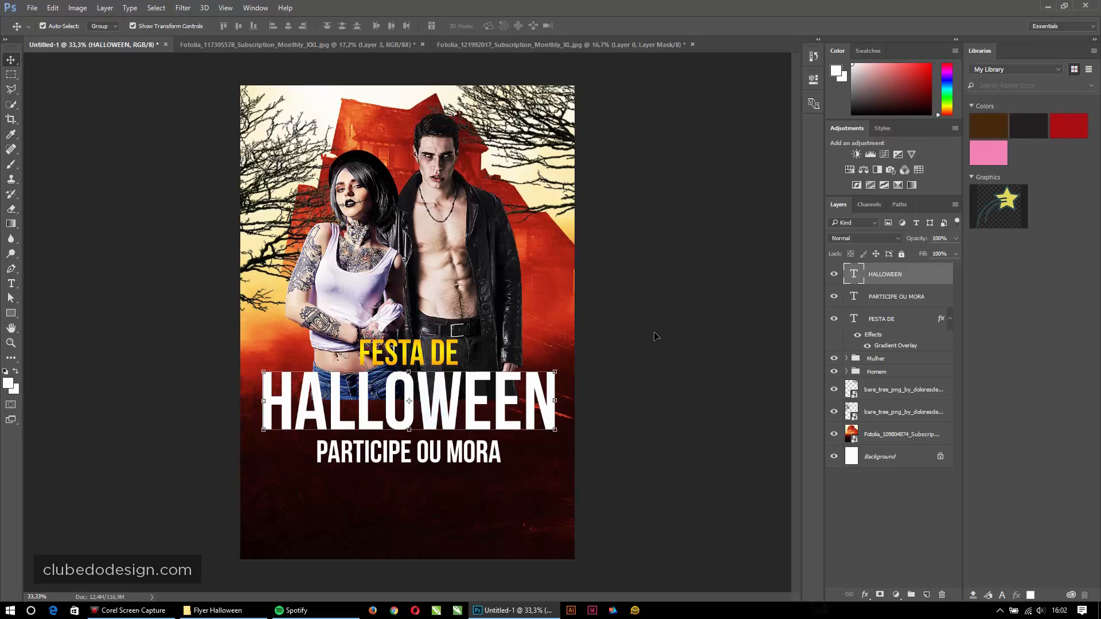
pyautogui.click(886, 327)
pyautogui.rightClick(886, 327)
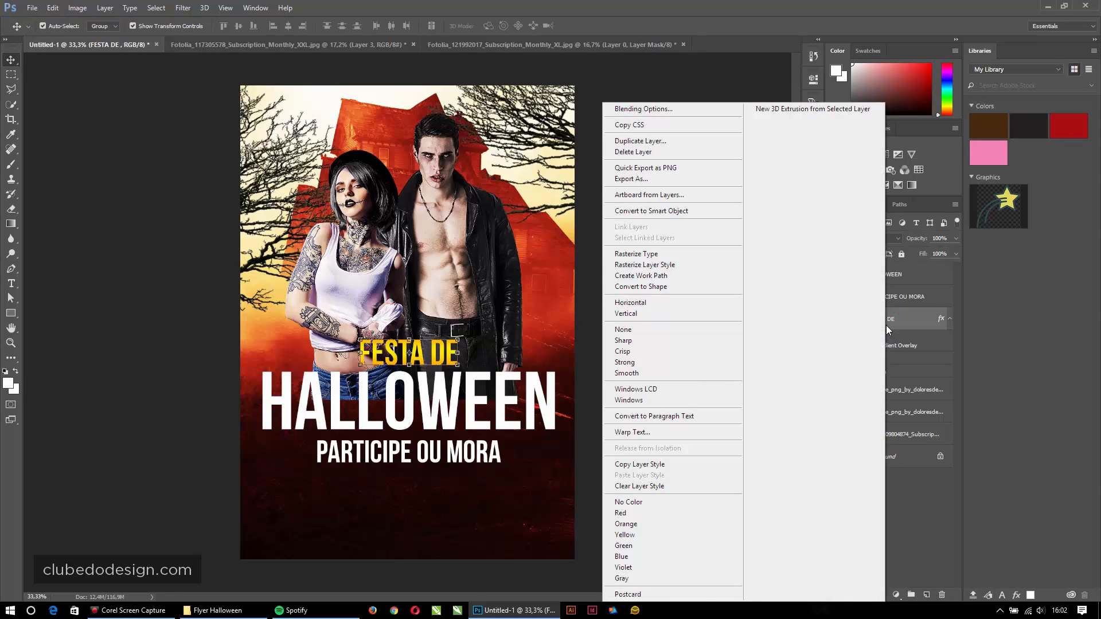
pyautogui.click(665, 465)
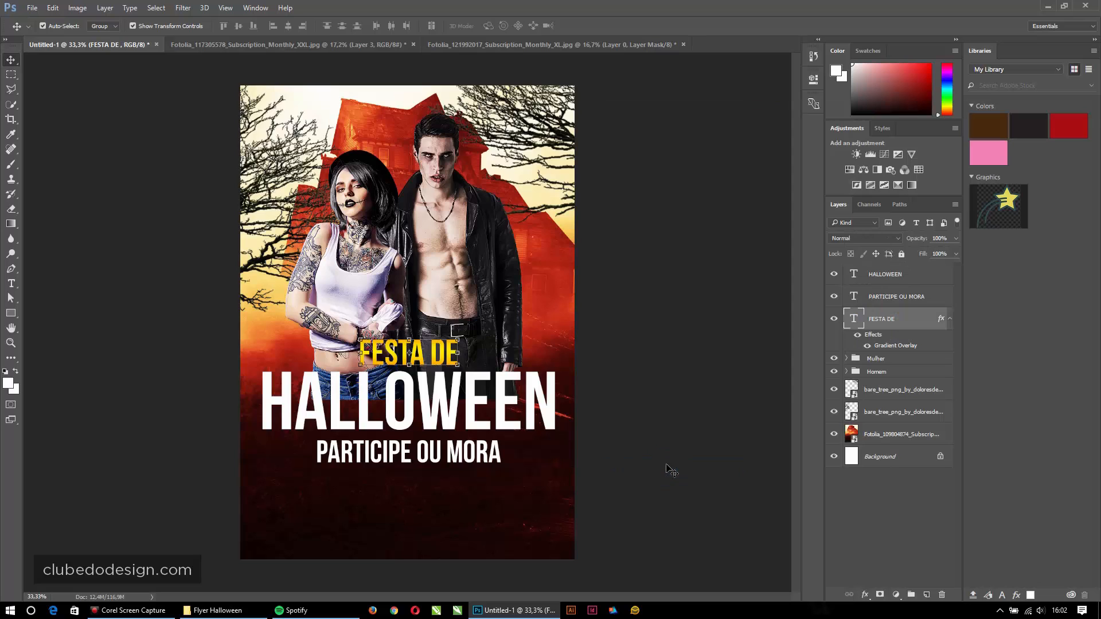
pyautogui.click(439, 400)
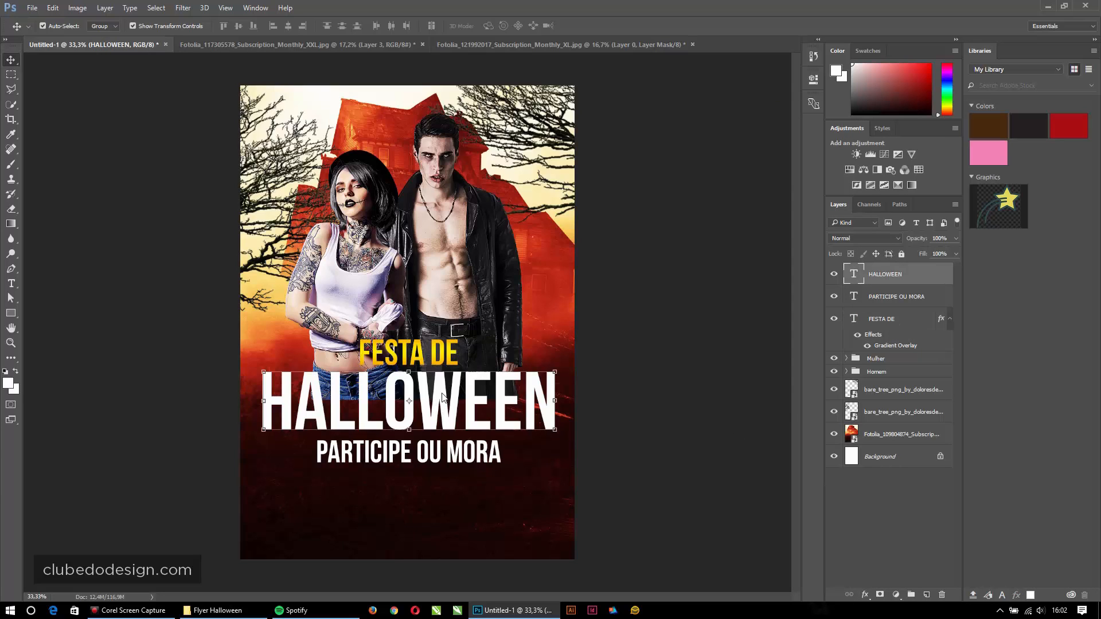
pyautogui.rightClick(892, 275)
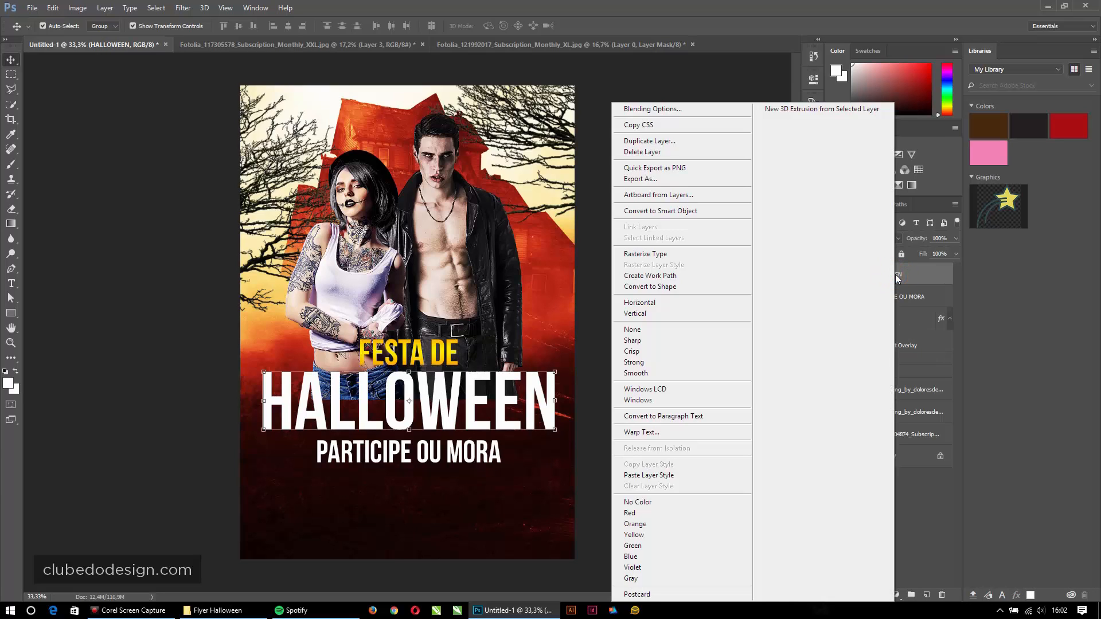
pyautogui.click(664, 476)
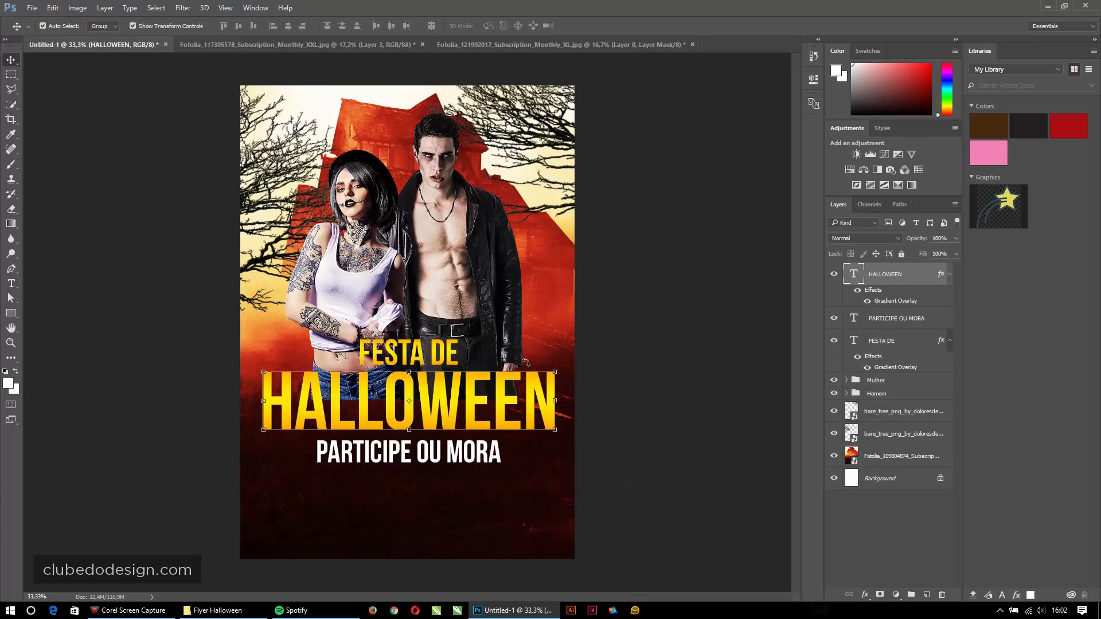
pyautogui.click(631, 287)
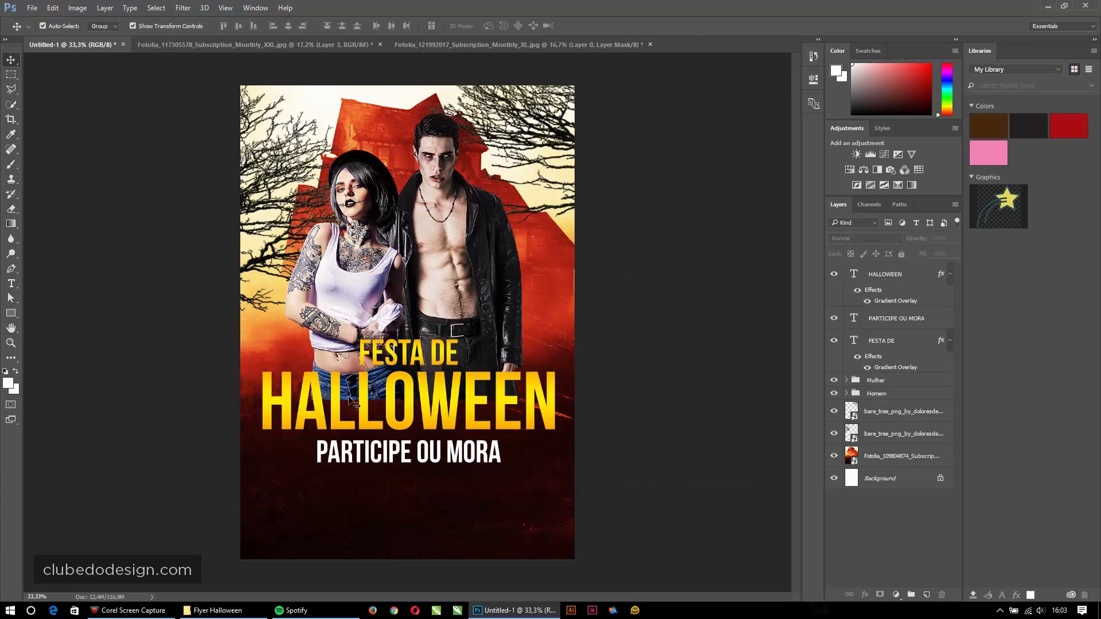
# Step: Paste the copied gradient layer style onto the PARTICIPE OU MORA text layer
pyautogui.click(427, 466)
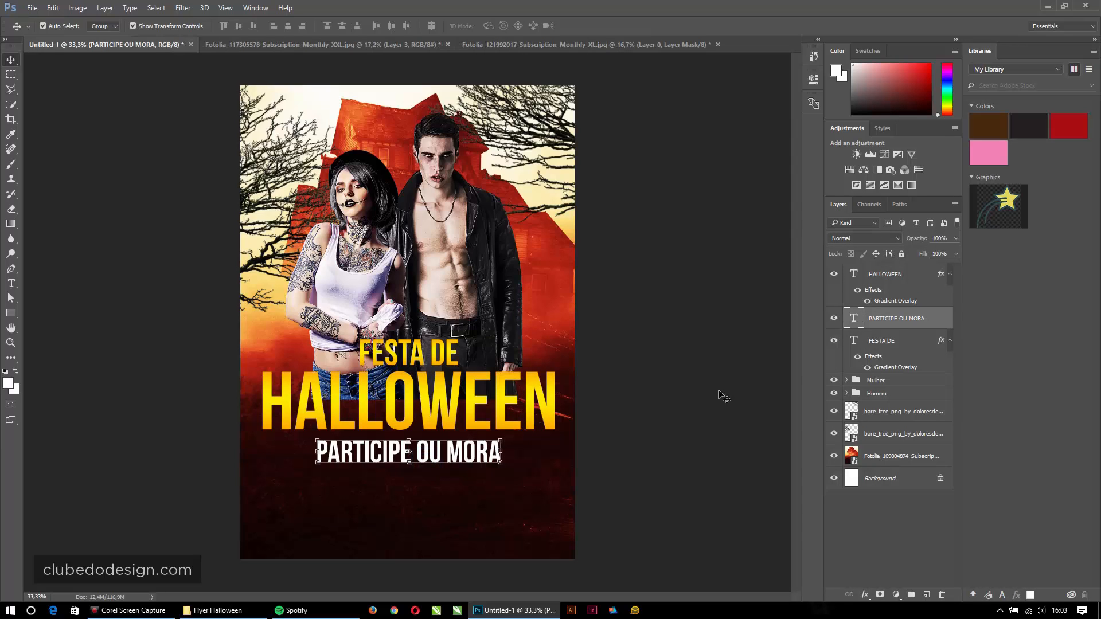
pyautogui.rightClick(886, 311)
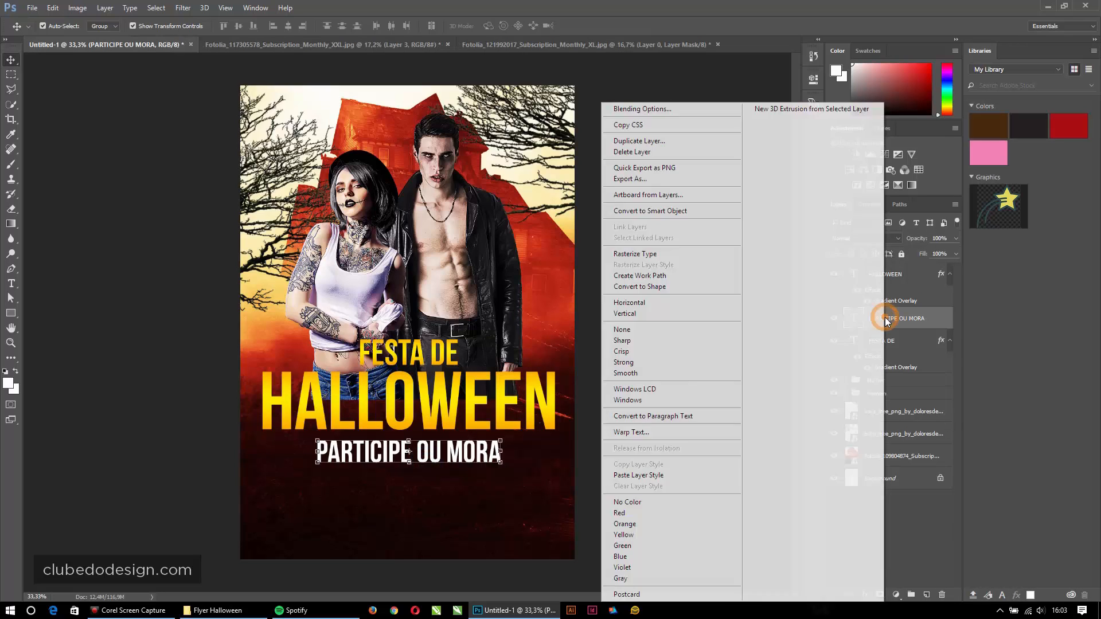
pyautogui.click(628, 475)
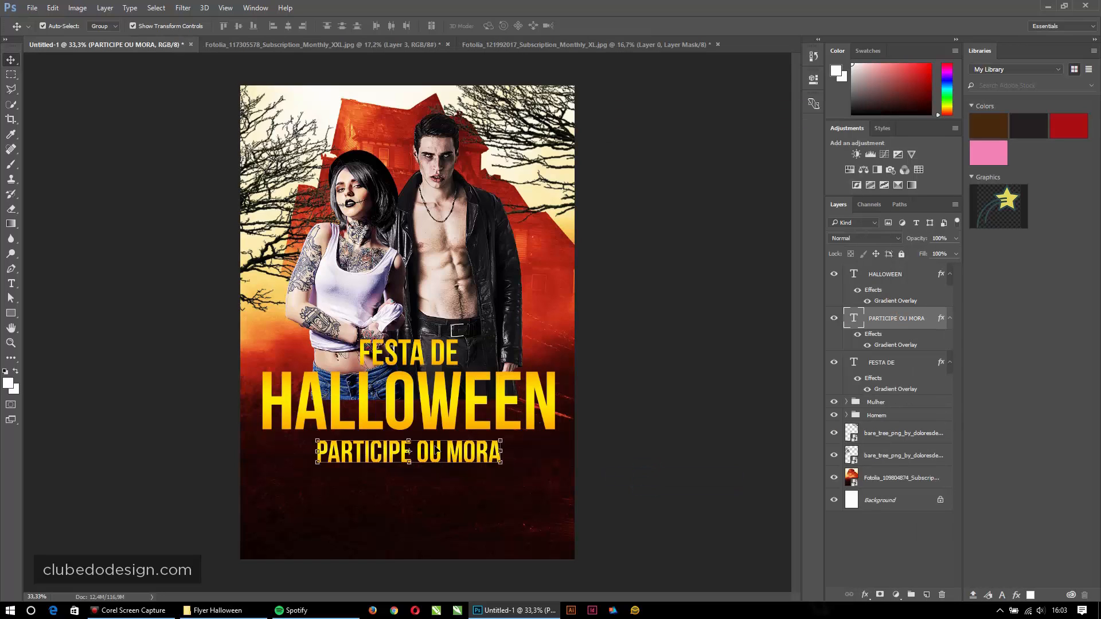
# Step: Edit the Gradient Overlay of PARTICIPE OU MORA and set the gradient's left stop to a medium grey
pyautogui.click(864, 595)
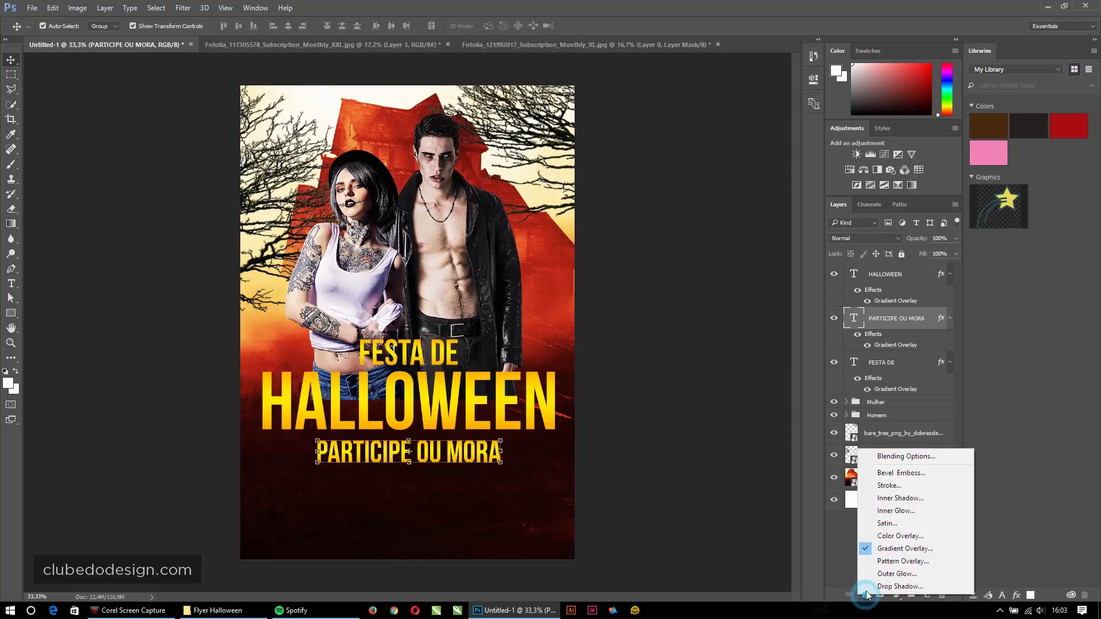
pyautogui.click(897, 549)
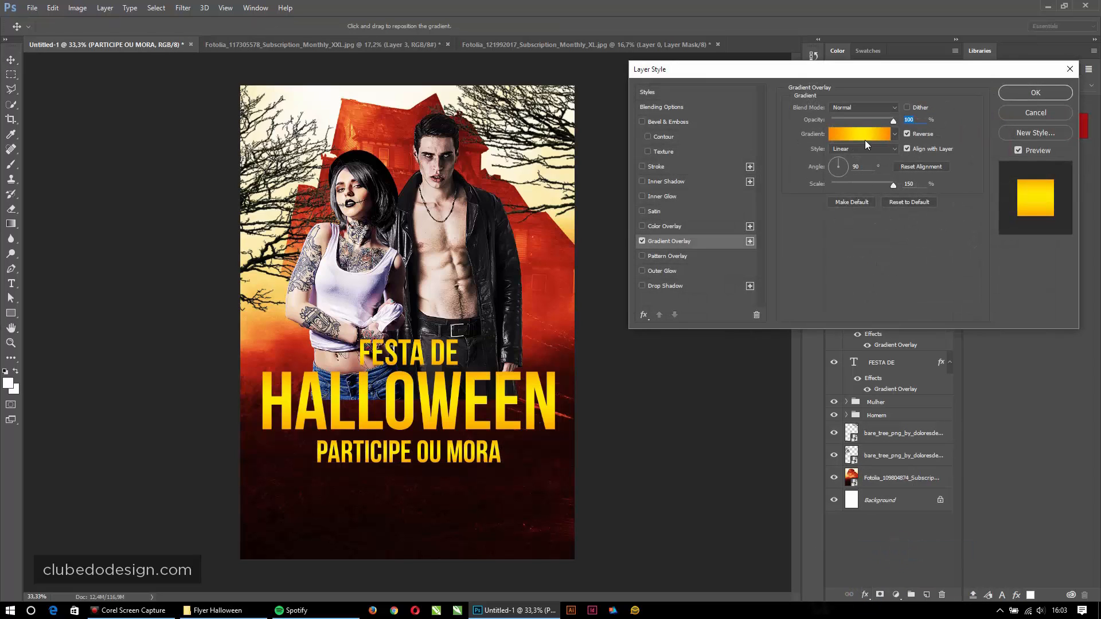
pyautogui.click(865, 140)
pyautogui.doubleClick(440, 302)
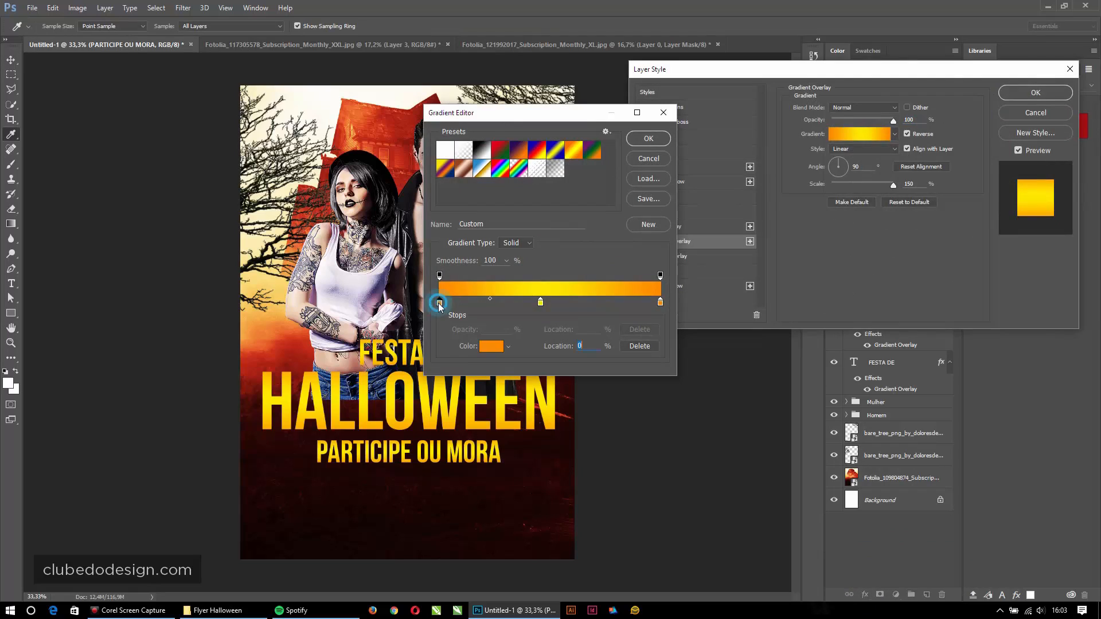
pyautogui.moveTo(773, 94)
pyautogui.mouseDown()
pyautogui.moveTo(731, 96)
pyautogui.moveTo(716, 124)
pyautogui.mouseUp()
pyautogui.click(977, 52)
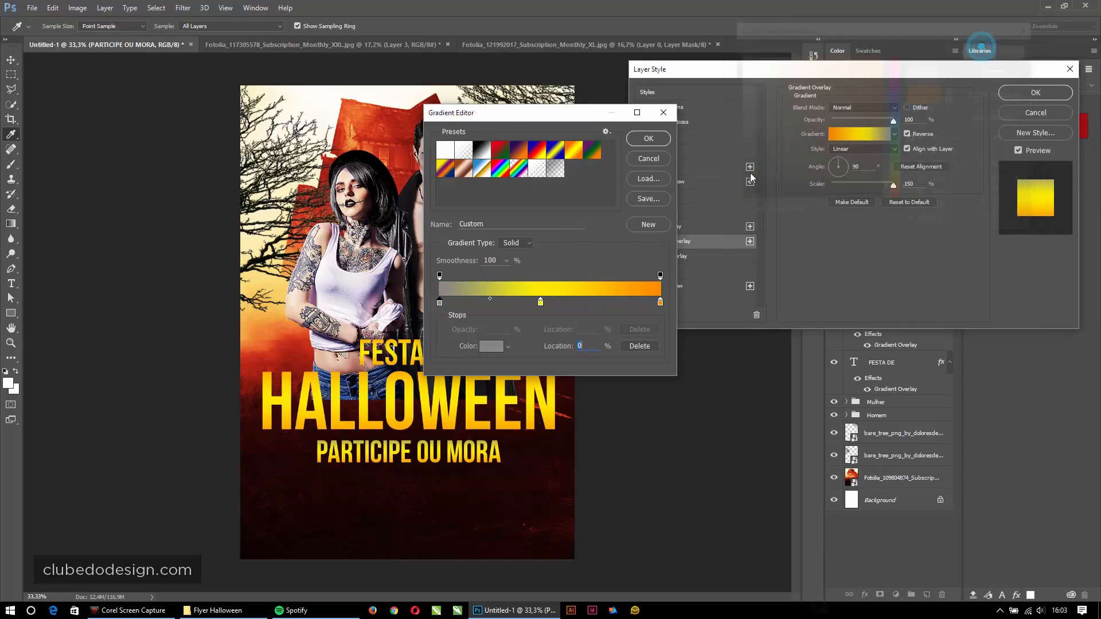
# Step: Set the gradient's middle stop to white ffffff and replace its right-end orange stop with a copy of the left grey stop
pyautogui.doubleClick(540, 302)
pyautogui.click(738, 56)
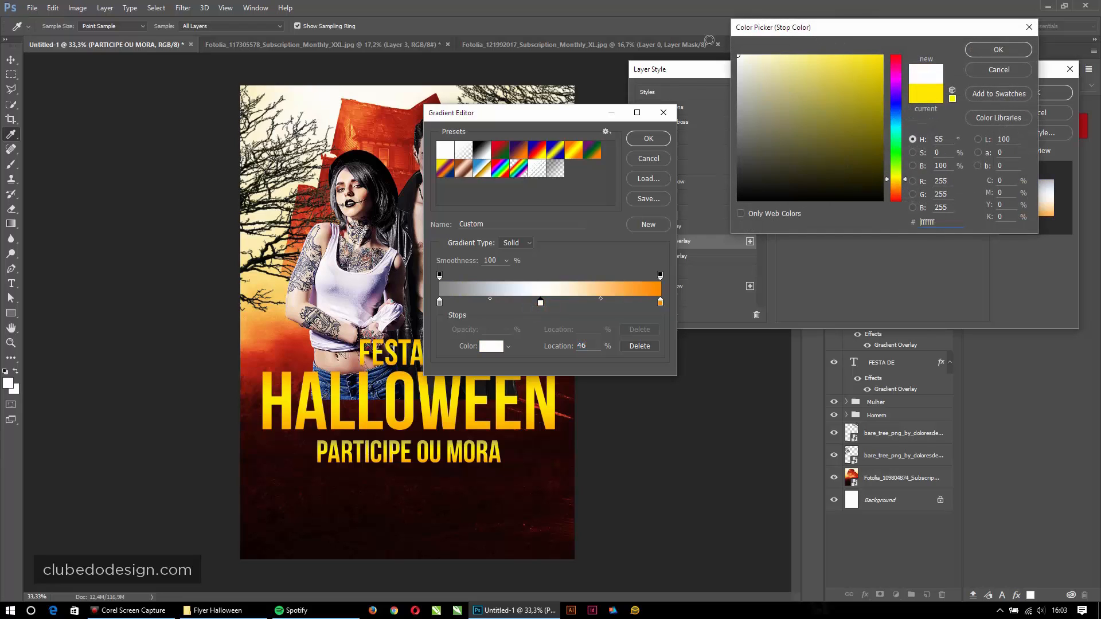
pyautogui.click(997, 49)
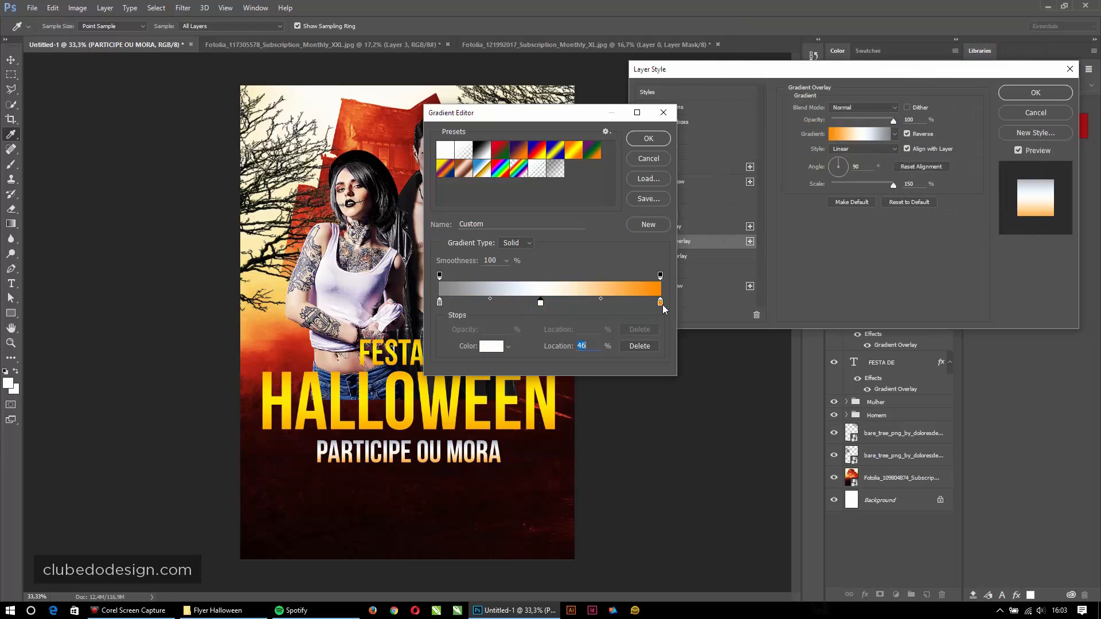
pyautogui.moveTo(659, 305); pyautogui.dragTo(658, 316)
pyautogui.keyDown('alt'); pyautogui.moveTo(440, 303); pyautogui.dragTo(574, 299); pyautogui.keyUp('alt')
pyautogui.click(439, 303)
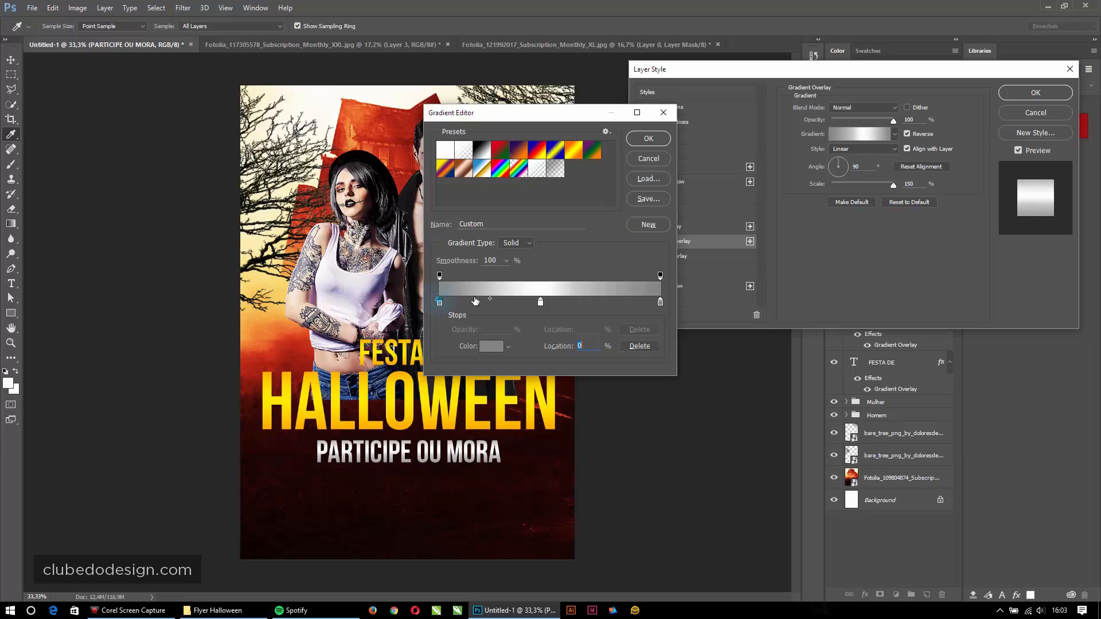
# Step: Move both gradient midpoints closer to the white stop, the left one to 73%, and apply the Gradient Overlay
pyautogui.moveTo(488, 300); pyautogui.dragTo(513, 299)
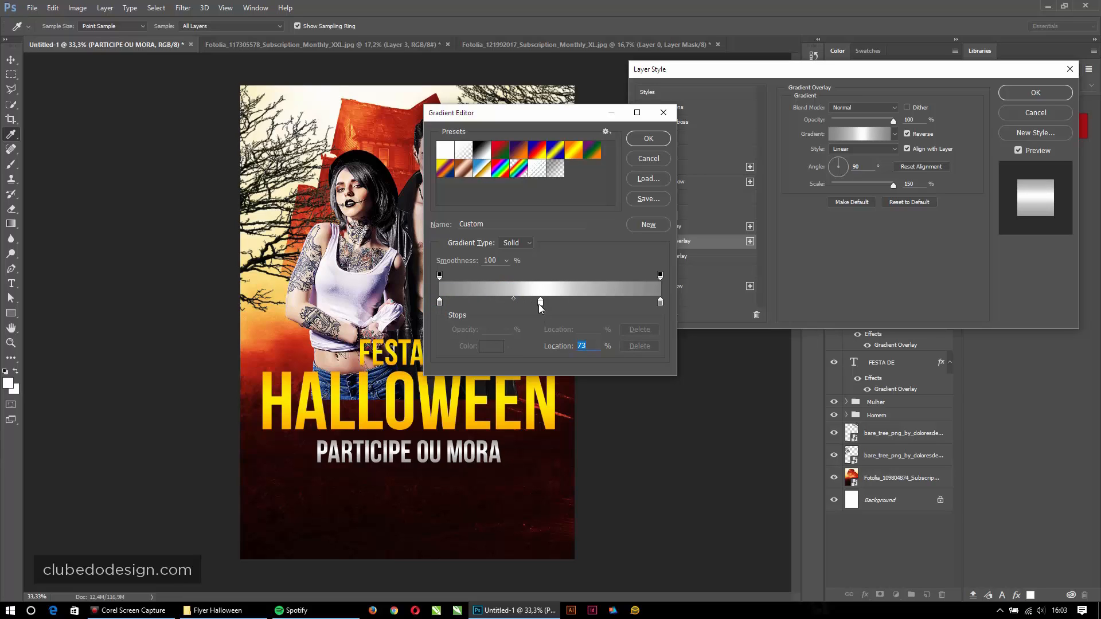
pyautogui.click(539, 303)
pyautogui.moveTo(571, 301); pyautogui.dragTo(540, 304)
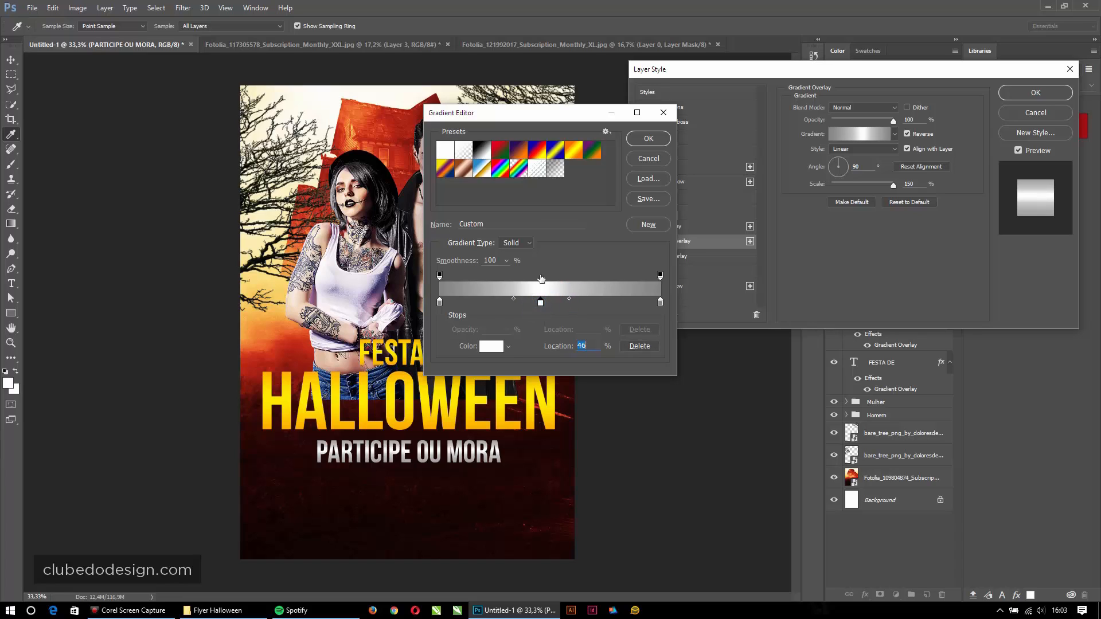
pyautogui.click(658, 140)
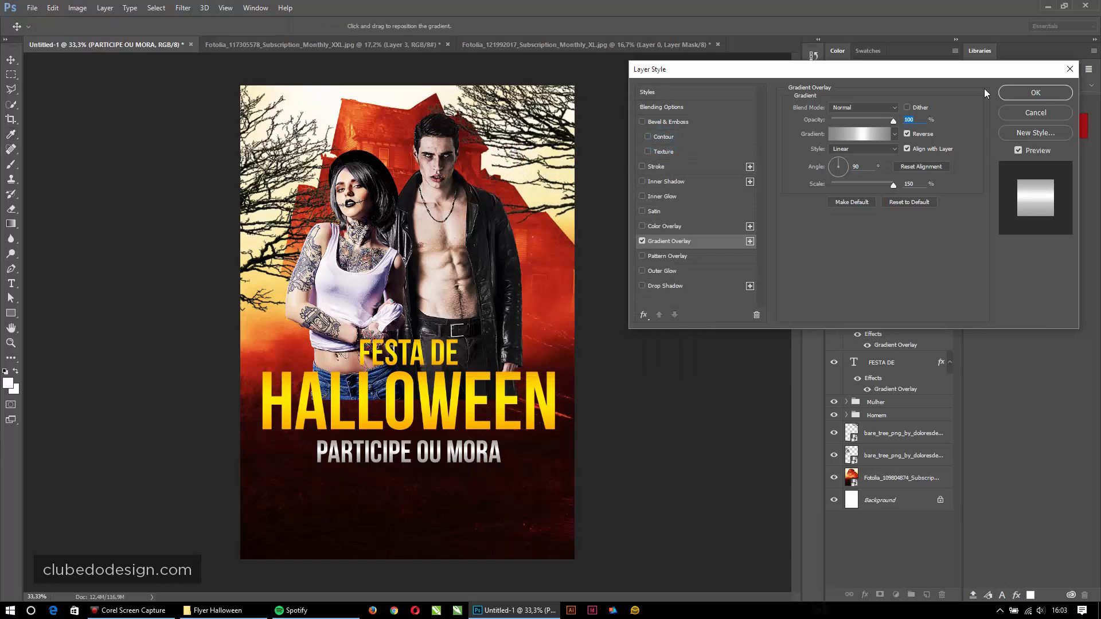
pyautogui.click(1026, 92)
# Step: Nudge PARTICIPE OU MORA up and FESTA DE slightly down to tighten their spacing around HALLOWEEN
pyautogui.hotkey('shift', 'Up')
pyautogui.hotkey('shift', 'Up')
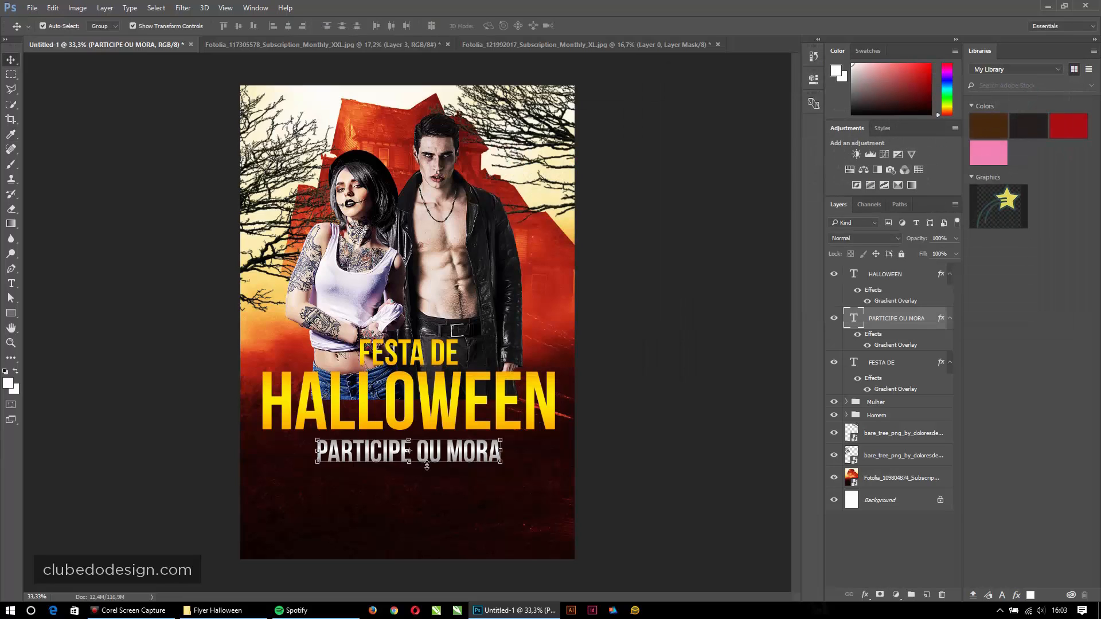
pyautogui.click(434, 361)
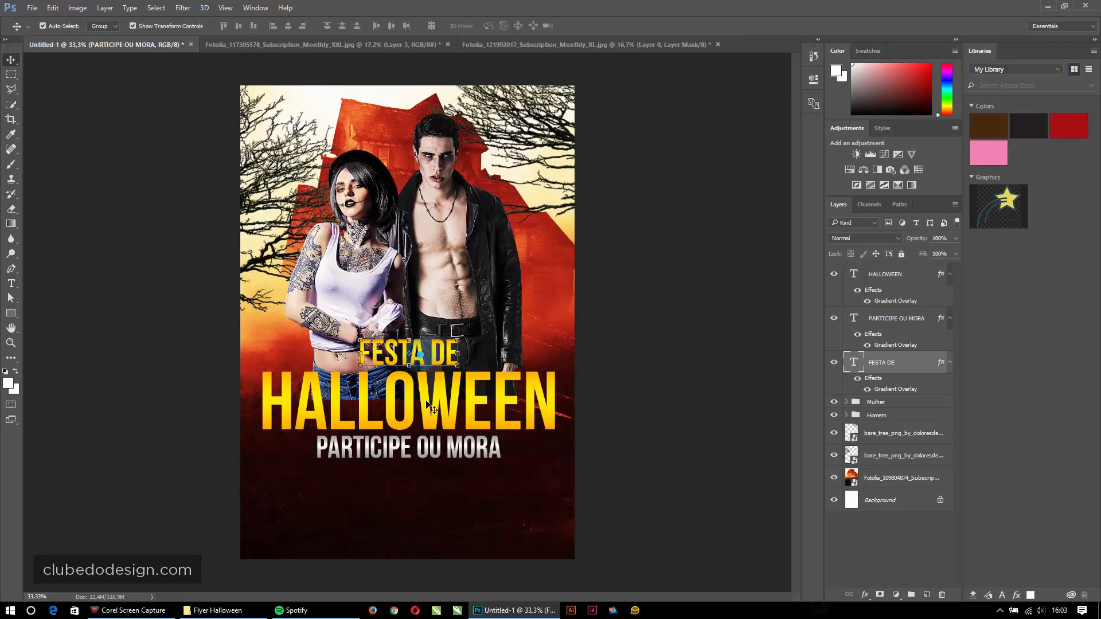
pyautogui.click(430, 408)
pyautogui.hotkey('shift', 'Up')
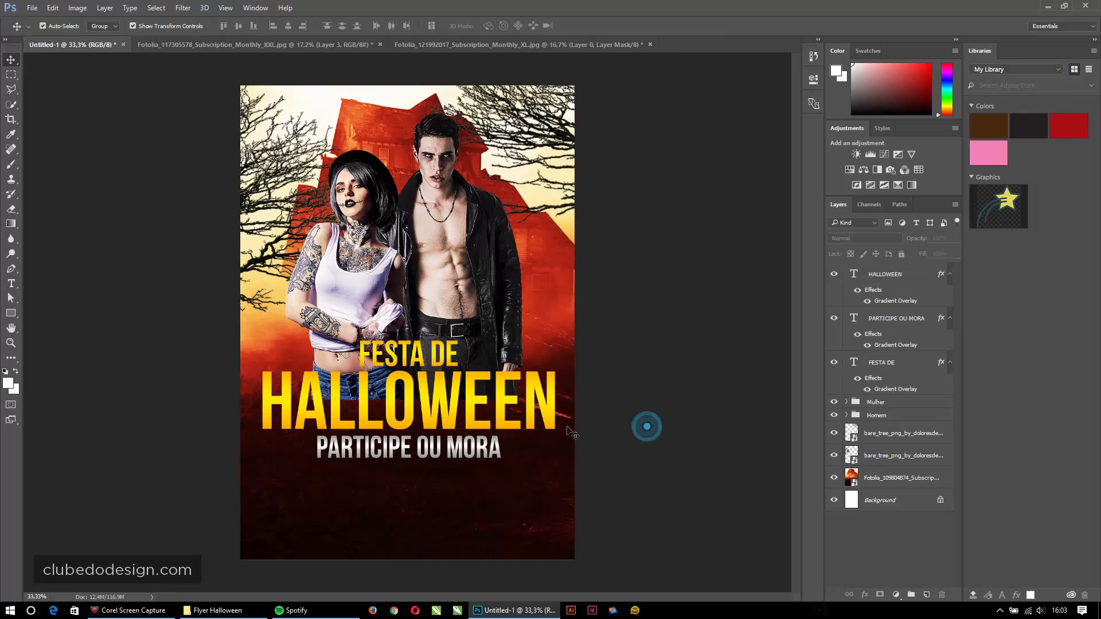
pyautogui.click(665, 395)
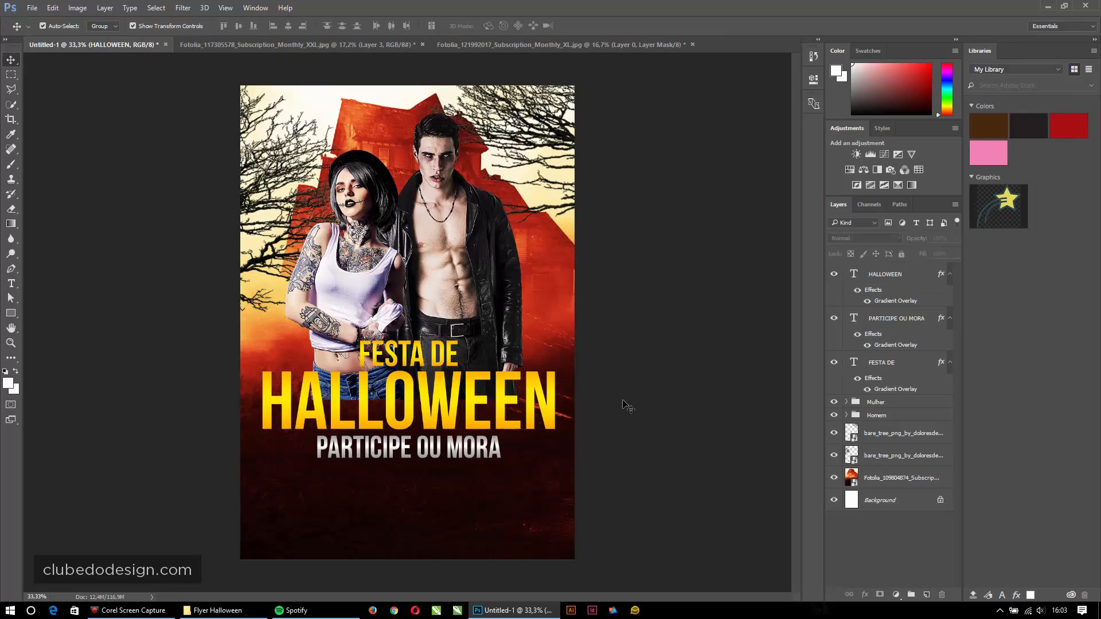
# Step: Group the HALLOWEEN, PARTICIPE OU MORA and FESTA DE text layers and name the group Texto 1
pyautogui.moveTo(372, 379); pyautogui.dragTo(430, 342)
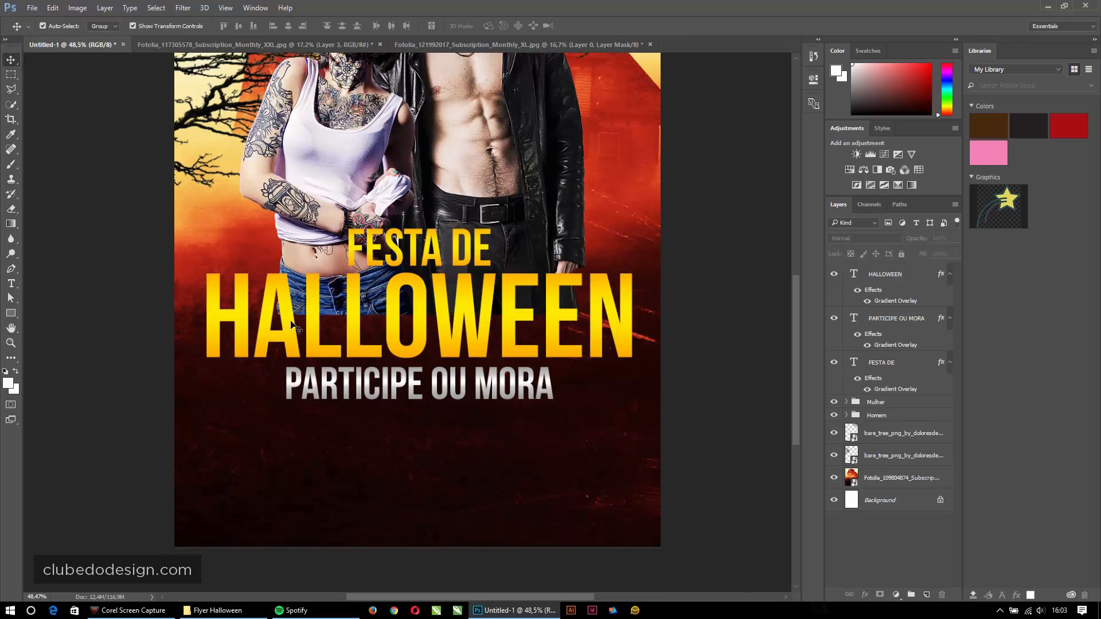
pyautogui.click(903, 277)
pyautogui.keyDown('shift'); pyautogui.click(885, 366); pyautogui.keyUp('shift')
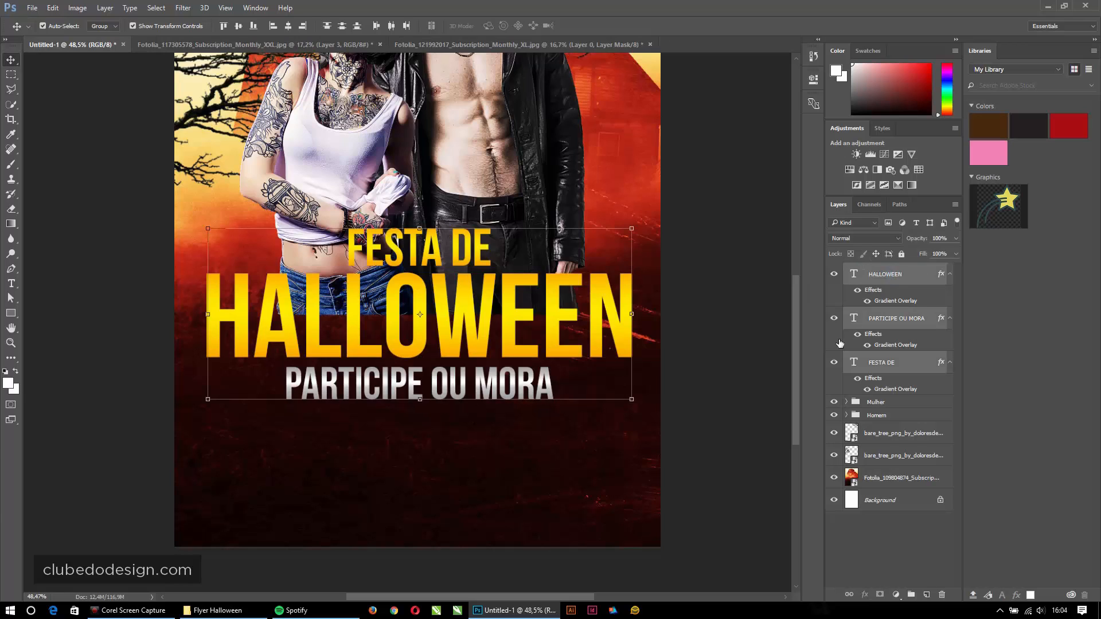
pyautogui.hotkey('ctrl', 'g')
pyautogui.doubleClick(876, 270)
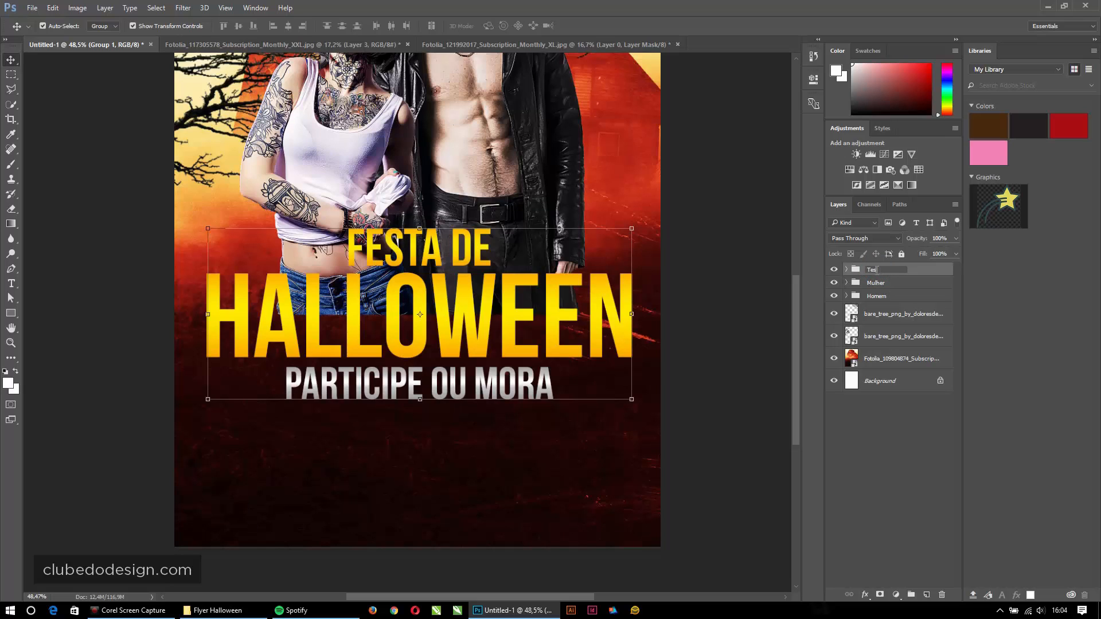
pyautogui.write('Texto 1')
pyautogui.press('Return')
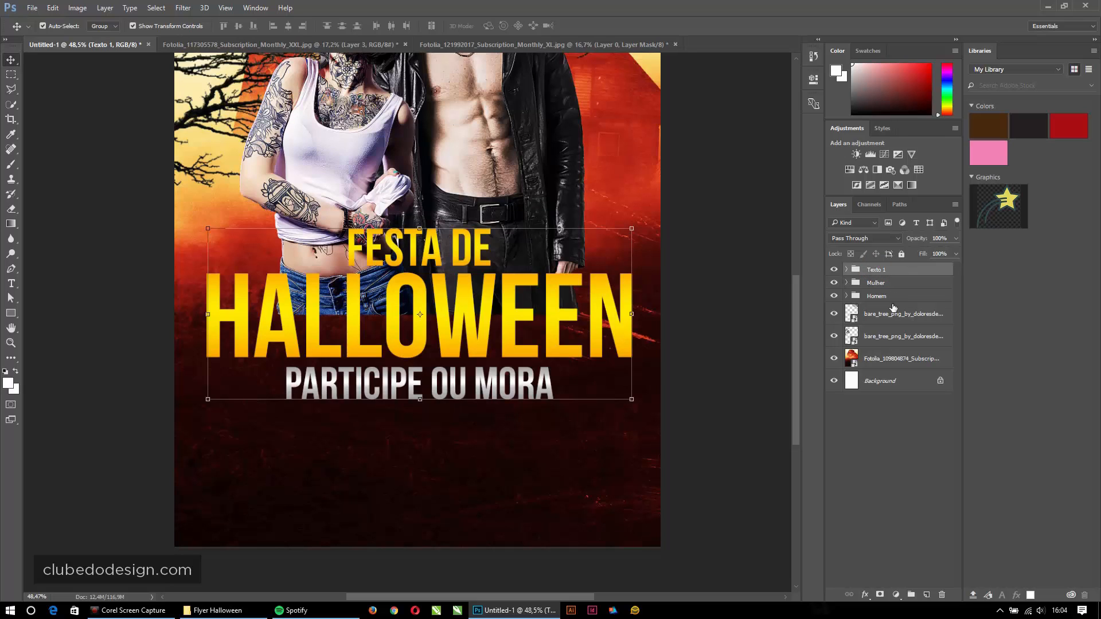
# Step: Duplicate the Texto 1 group and rename the copy Contorno
pyautogui.hotkey('ctrl', 'j')
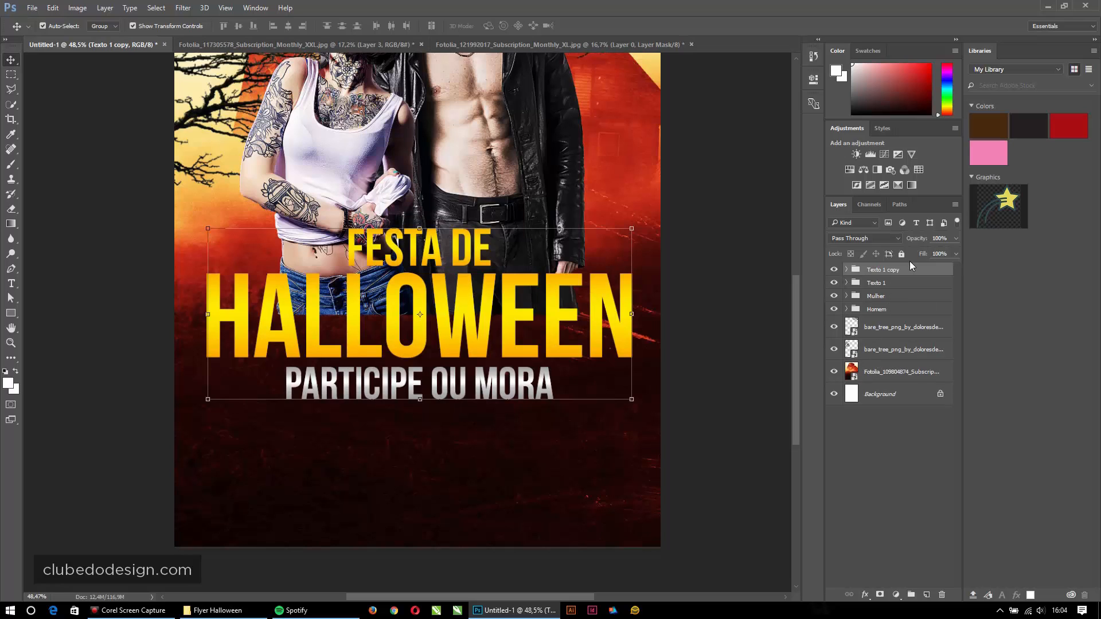
pyautogui.doubleClick(886, 269)
pyautogui.write('Contorno')
pyautogui.press('Return')
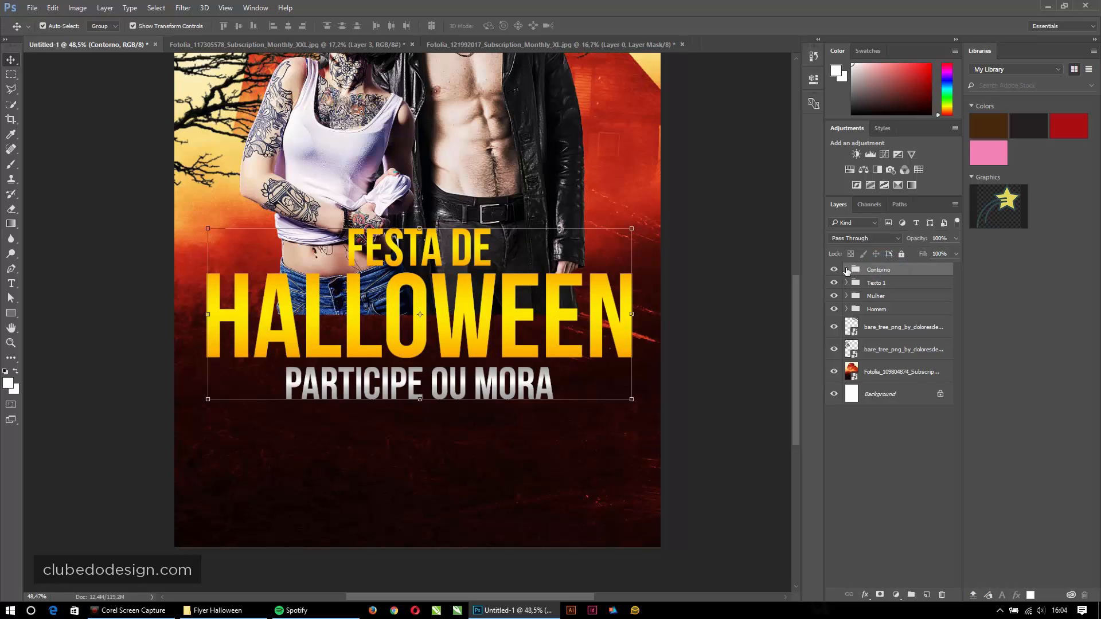
# Step: Check the text layers inside the Contorno group, then place the collapsed group directly below Texto 1
pyautogui.click(846, 269)
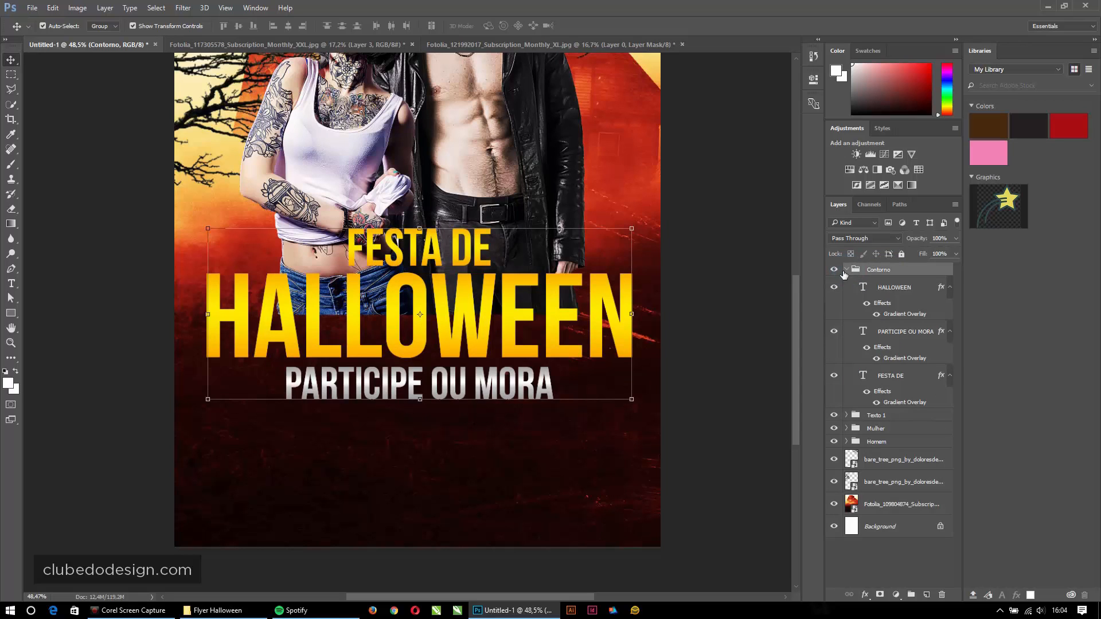
pyautogui.click(892, 303)
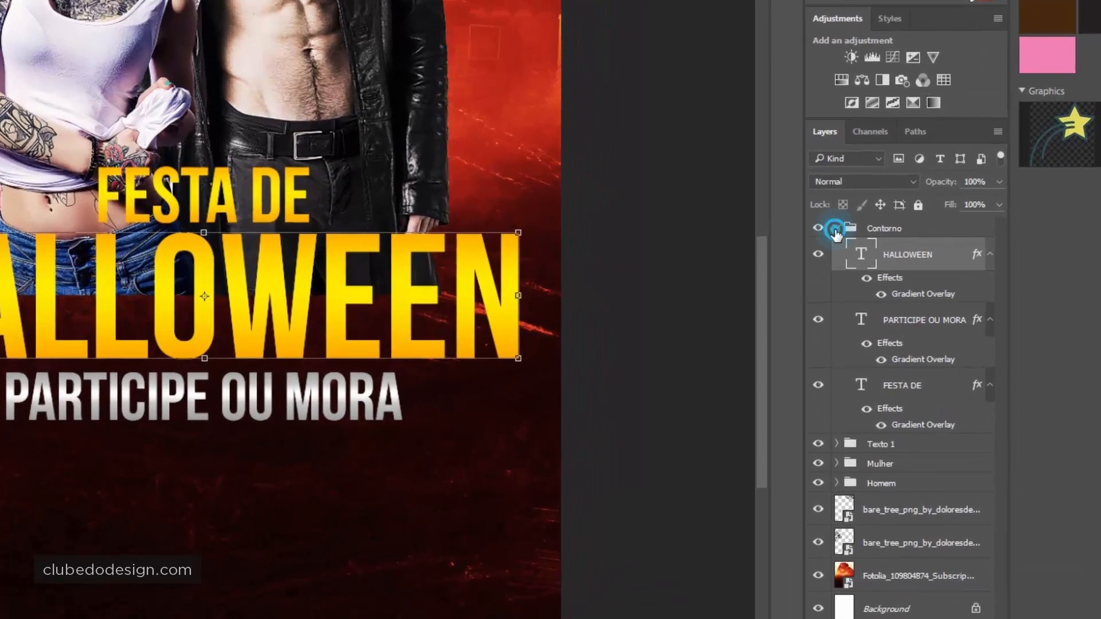
pyautogui.click(846, 269)
pyautogui.click(875, 269)
pyautogui.moveTo(885, 193); pyautogui.dragTo(887, 227)
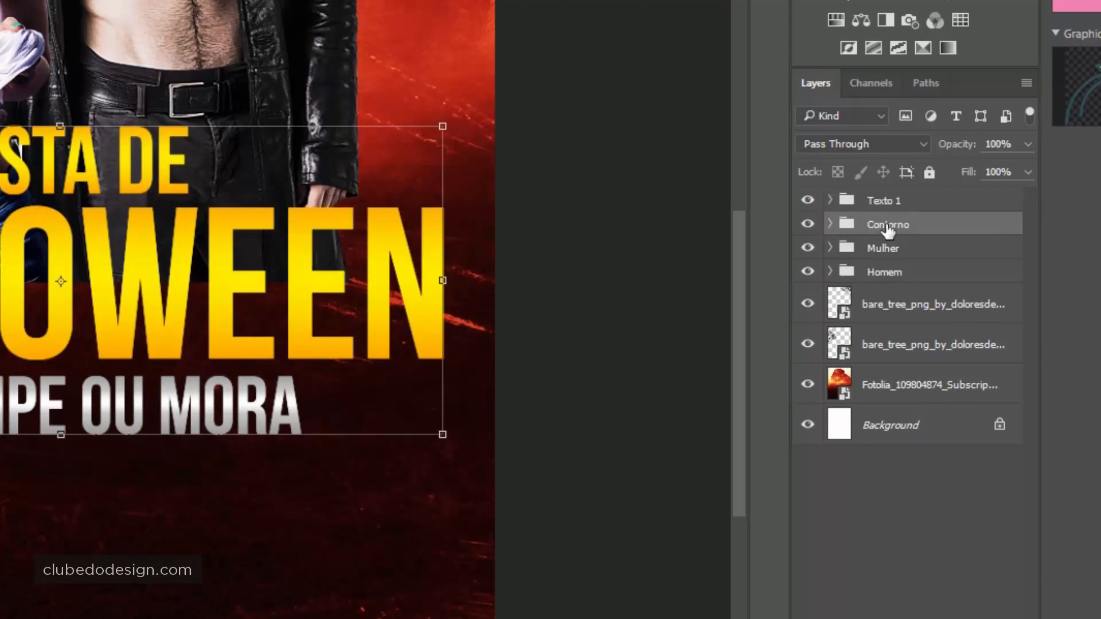
# Step: Clear the layer styles from the HALLOWEEN, PARTICIPE OU MORA and FESTA DE text layers inside the Contorno group
pyautogui.click(831, 224)
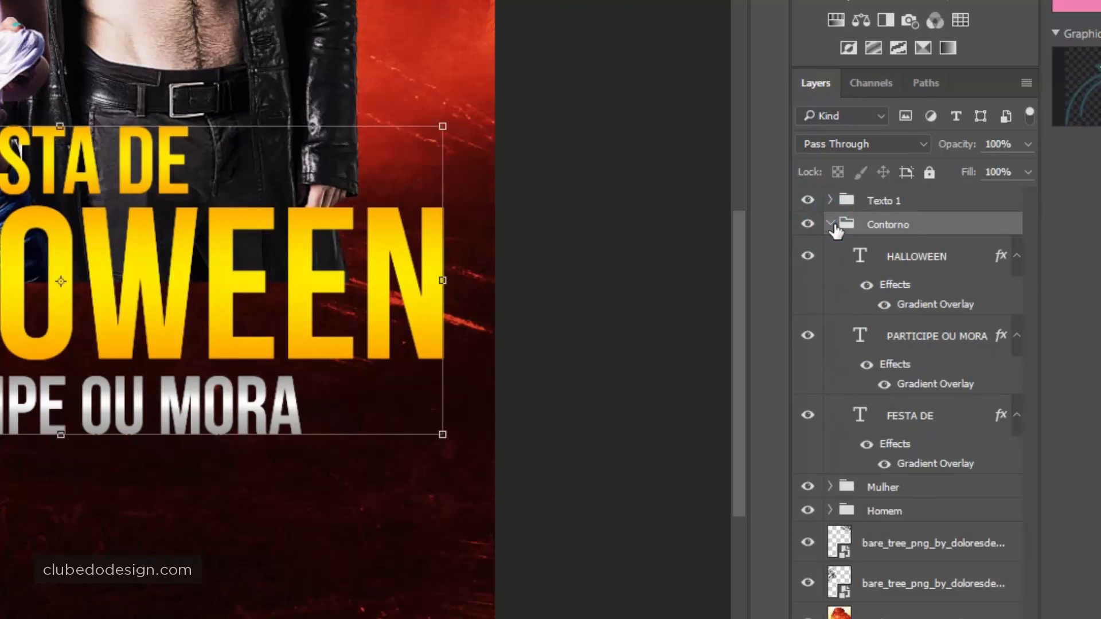
pyautogui.click(939, 255)
pyautogui.keyDown('shift'); pyautogui.click(917, 415); pyautogui.keyUp('shift')
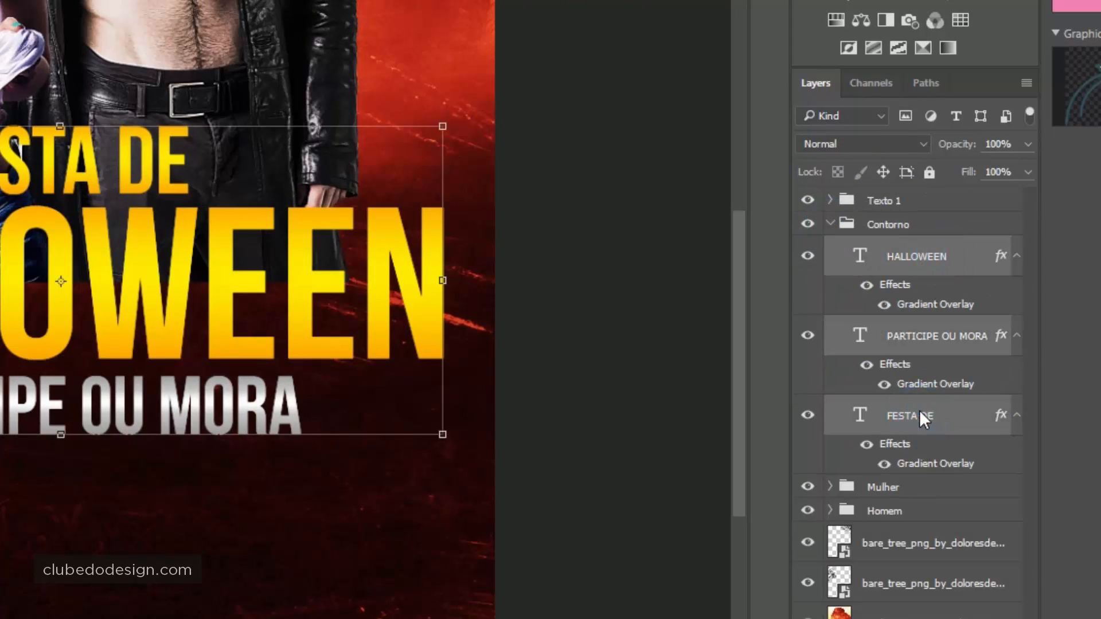
pyautogui.rightClick(919, 411)
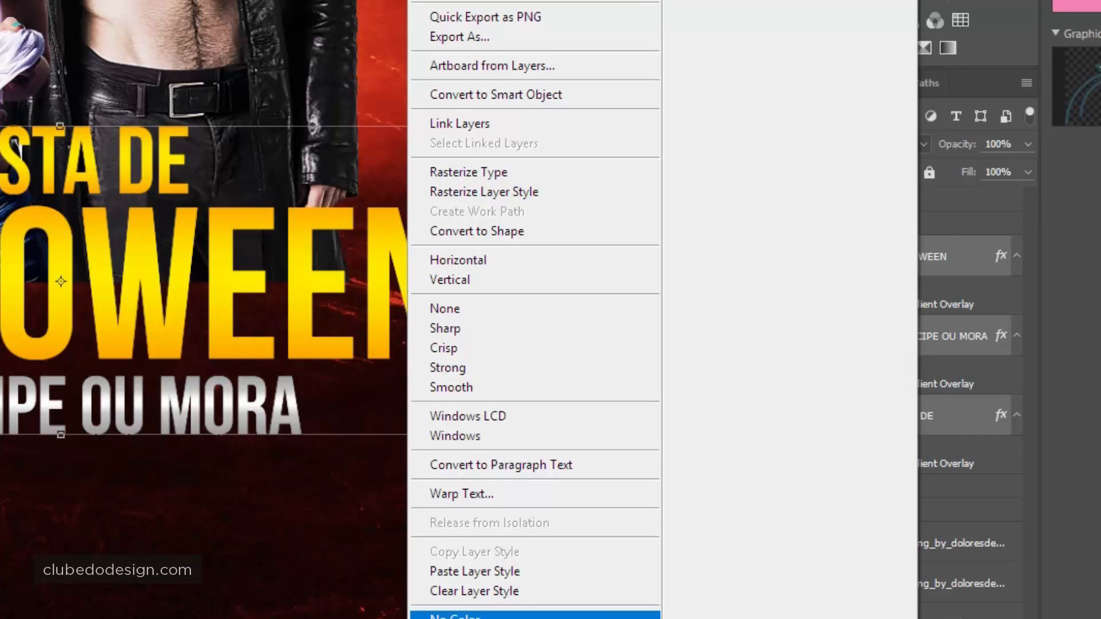
pyautogui.click(462, 593)
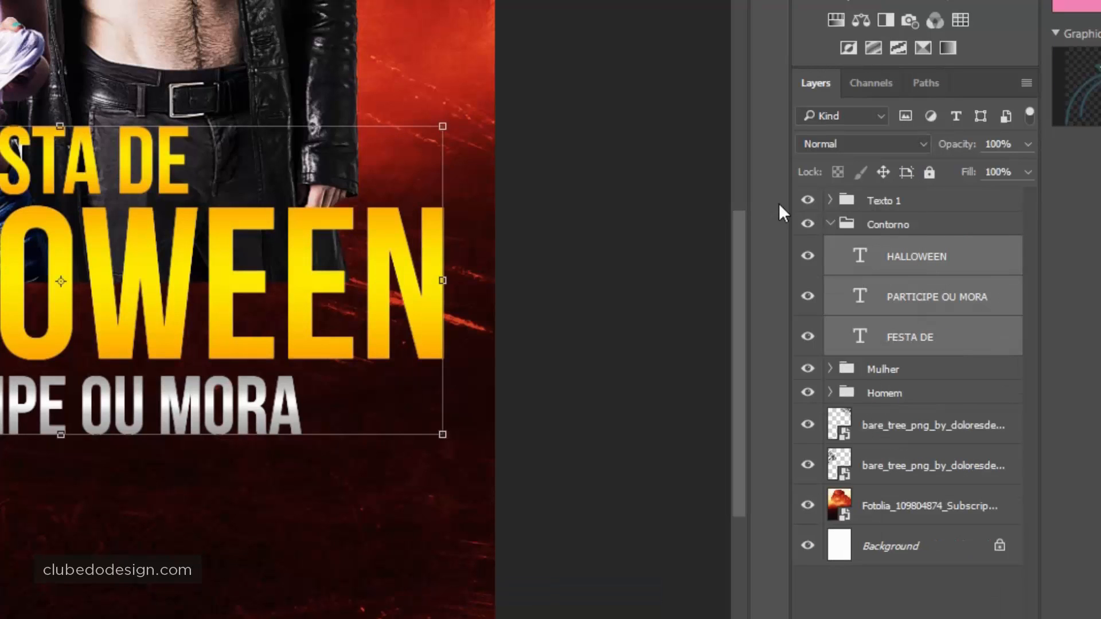
pyautogui.click(996, 266)
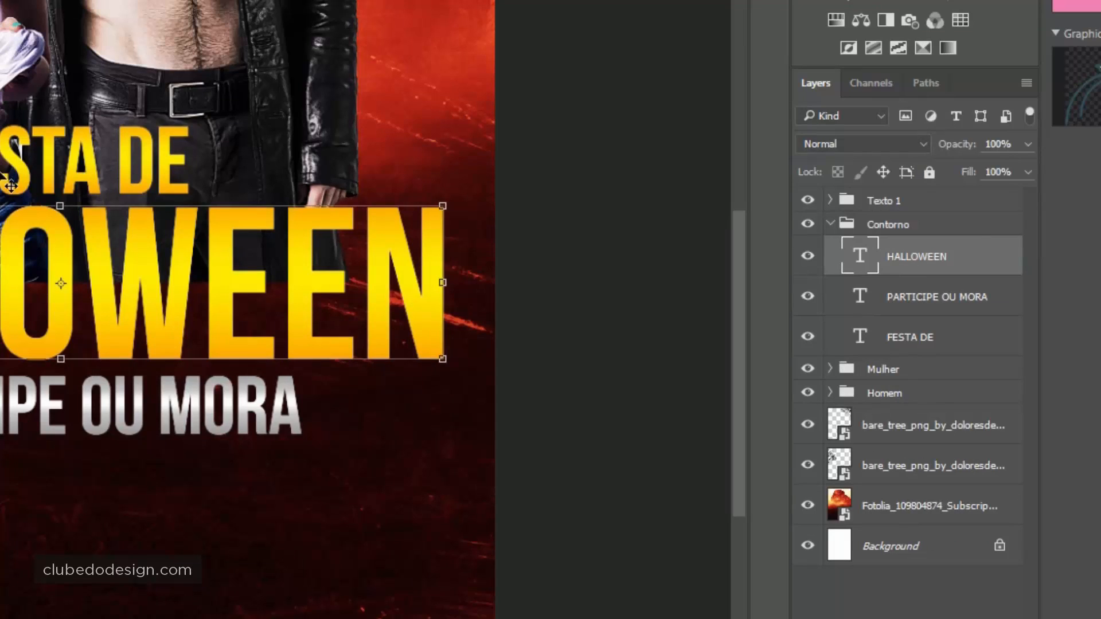
pyautogui.click(906, 314)
pyautogui.click(906, 342)
pyautogui.click(911, 292)
pyautogui.click(913, 265)
pyautogui.click(915, 338)
# Step: Collapse the Contorno group and set its fill to 0%
pyautogui.click(830, 224)
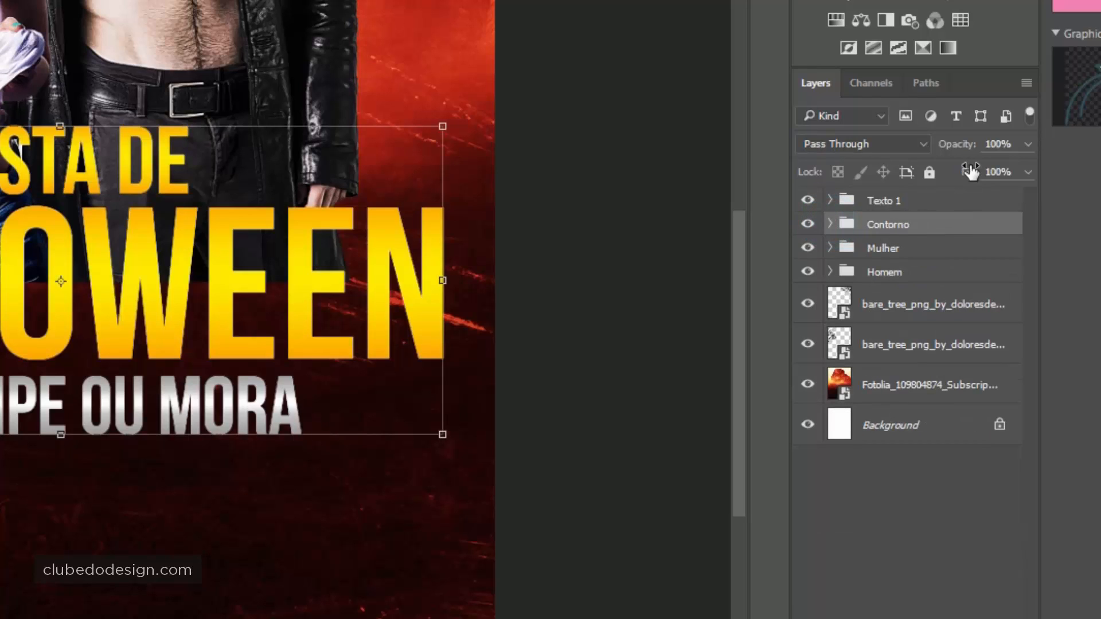
pyautogui.moveTo(970, 172); pyautogui.dragTo(673, 155)
pyautogui.moveTo(969, 173); pyautogui.dragTo(938, 173)
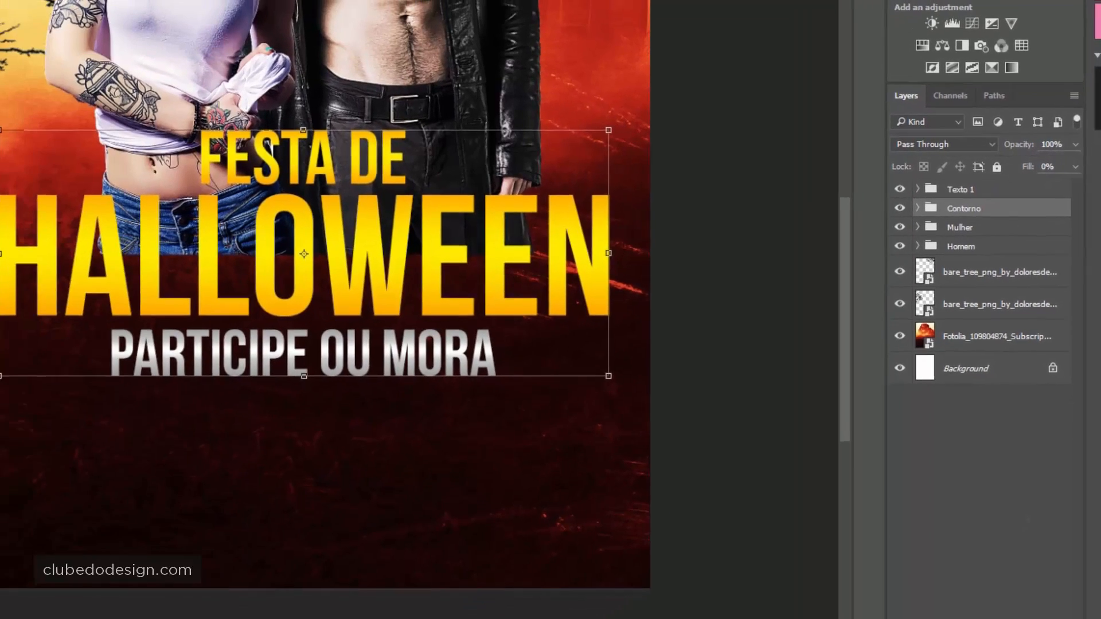
# Step: Add a black stroke to the Contorno group, positioned outside with a size of 29 px
pyautogui.click(976, 605)
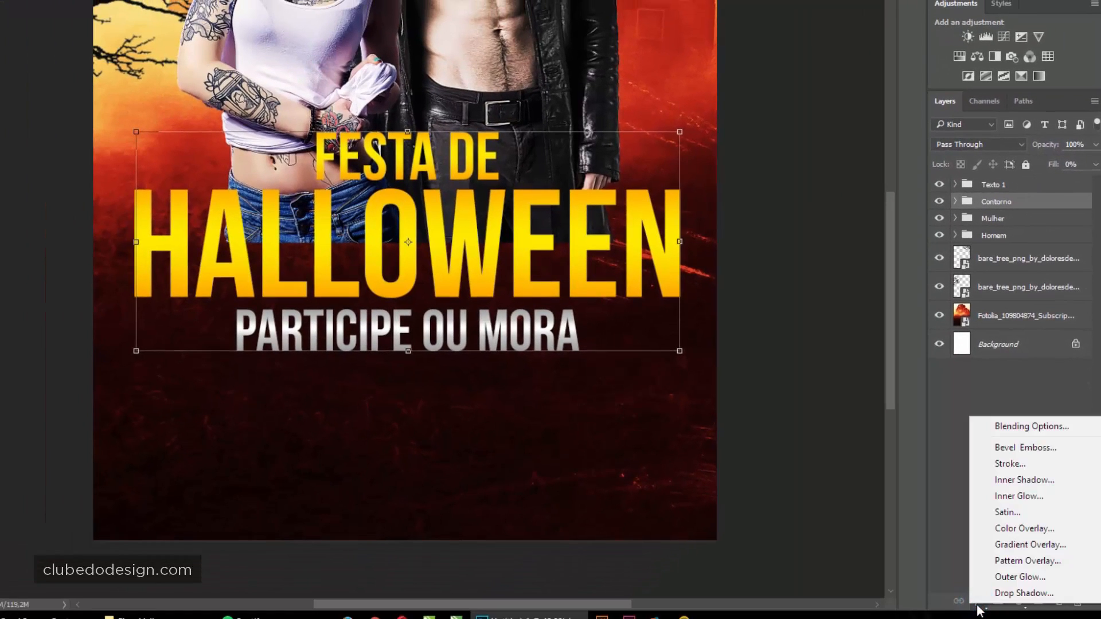
pyautogui.click(977, 606)
pyautogui.click(976, 606)
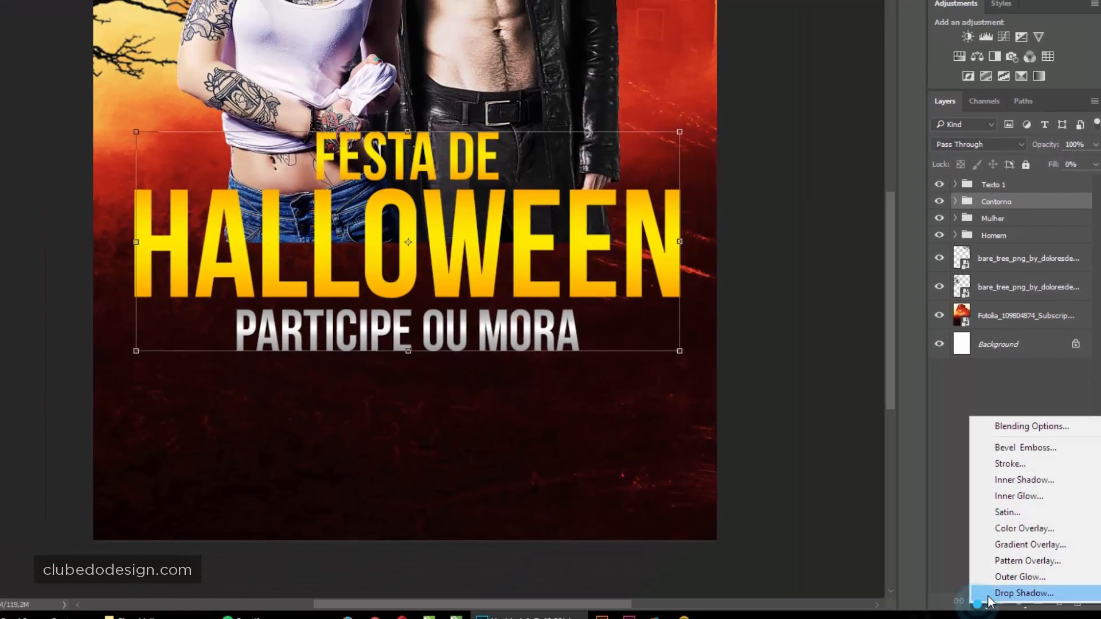
pyautogui.click(1026, 463)
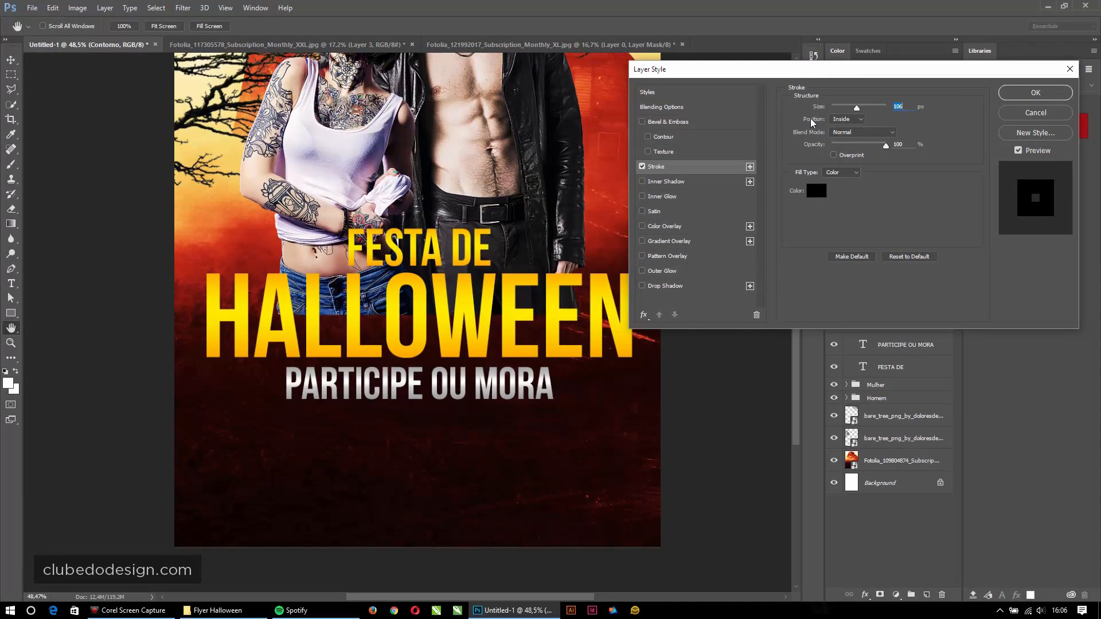
pyautogui.click(848, 122)
pyautogui.click(837, 132)
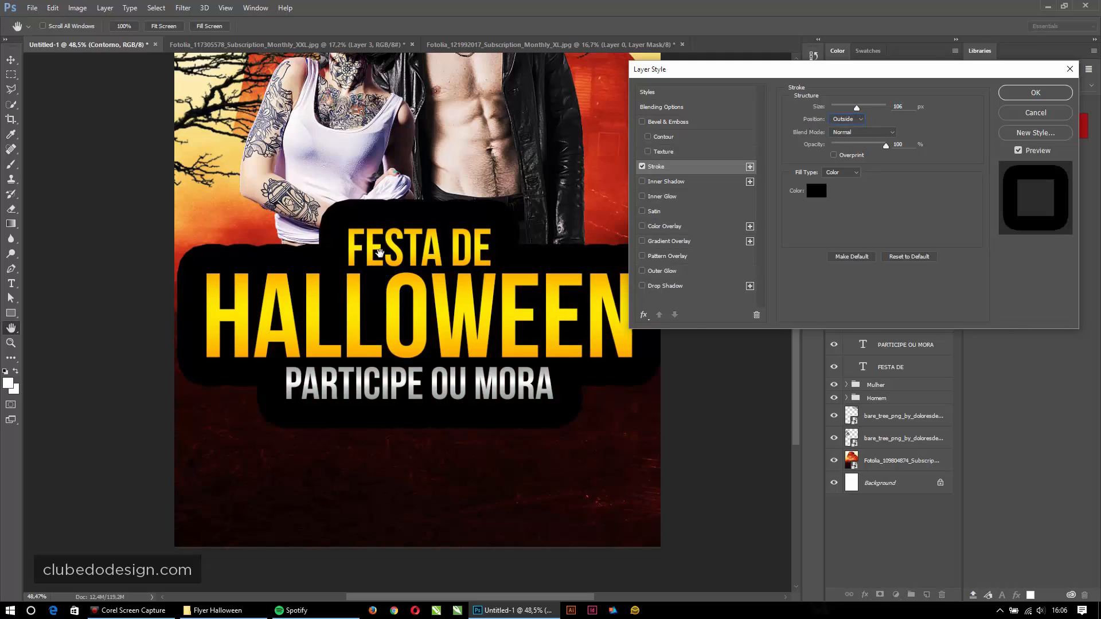
pyautogui.moveTo(856, 107); pyautogui.dragTo(786, 93)
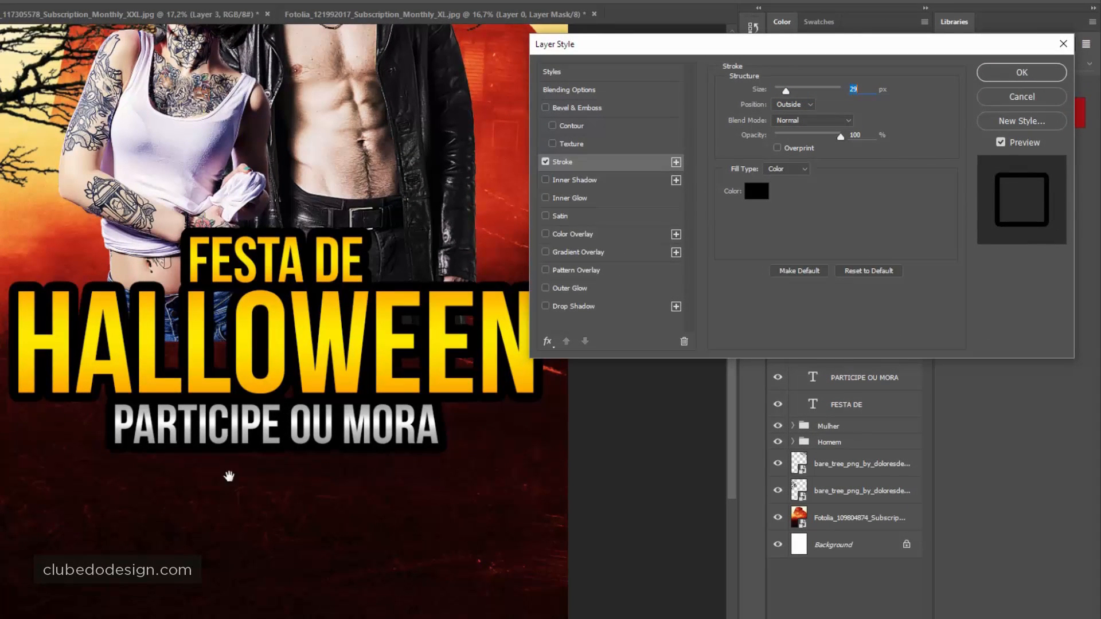
pyautogui.click(1015, 75)
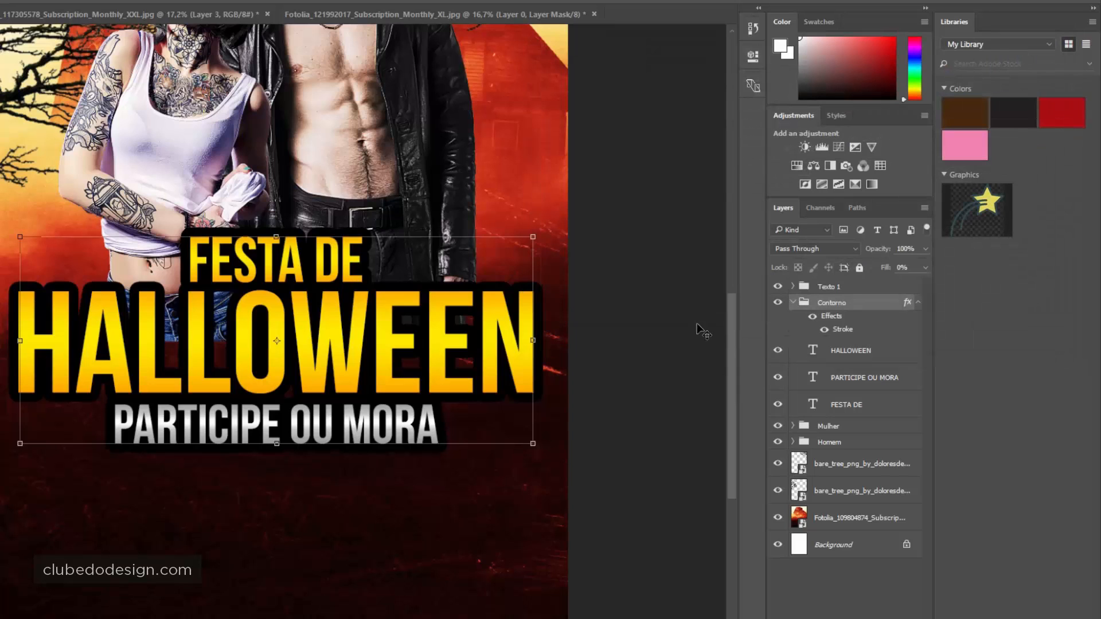
# Step: Collapse the Contorno group and deselect all layers
pyautogui.click(794, 304)
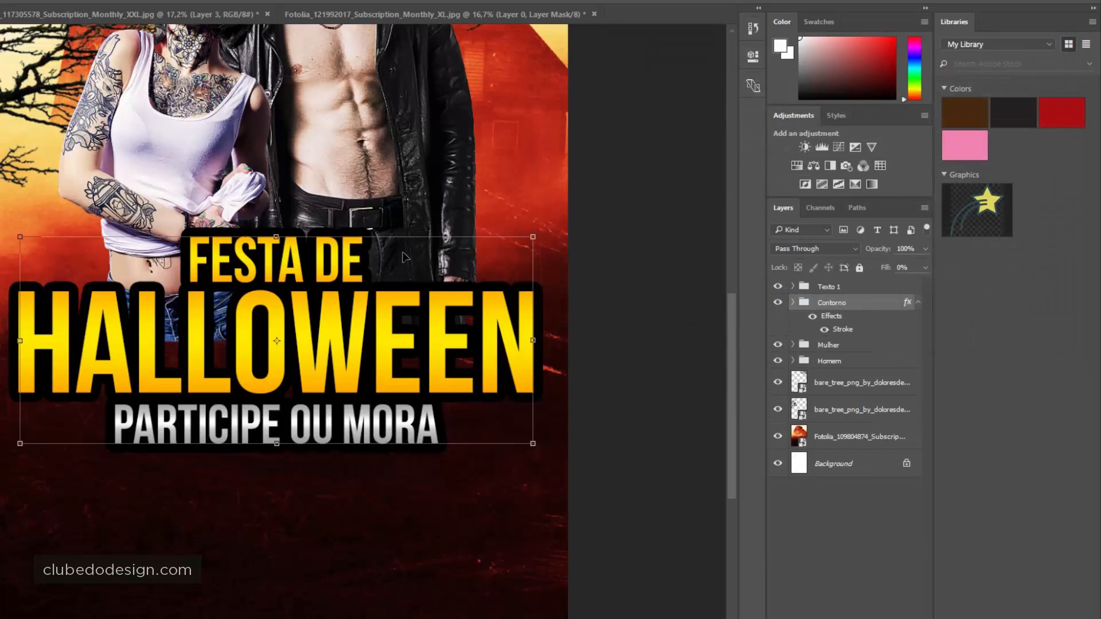
pyautogui.hotkey('ctrl', '0')
pyautogui.click(606, 208)
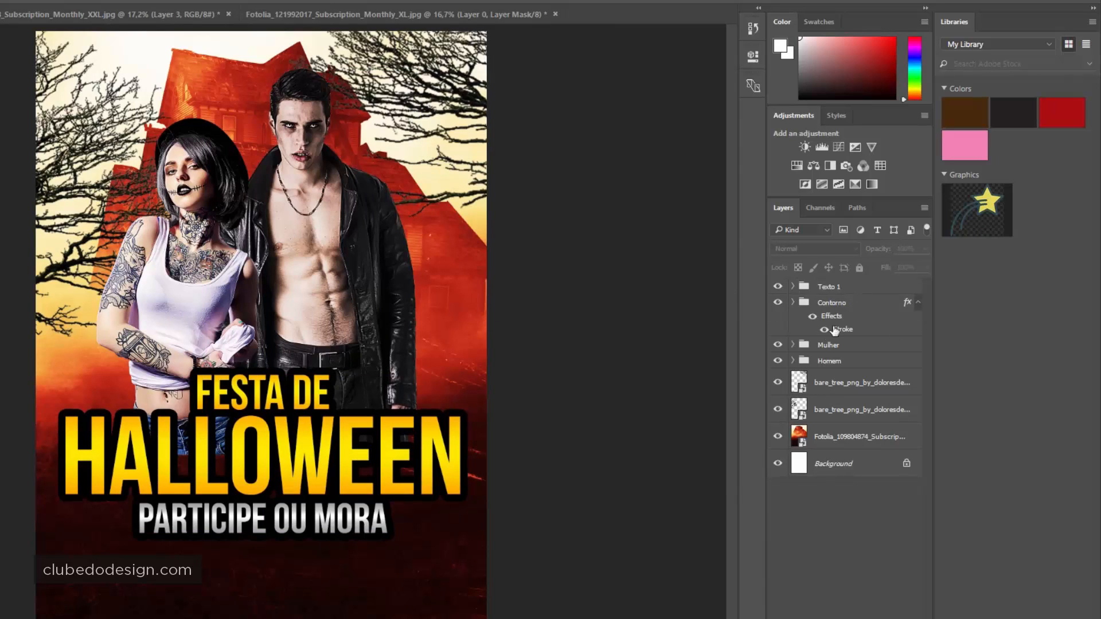
pyautogui.click(792, 303)
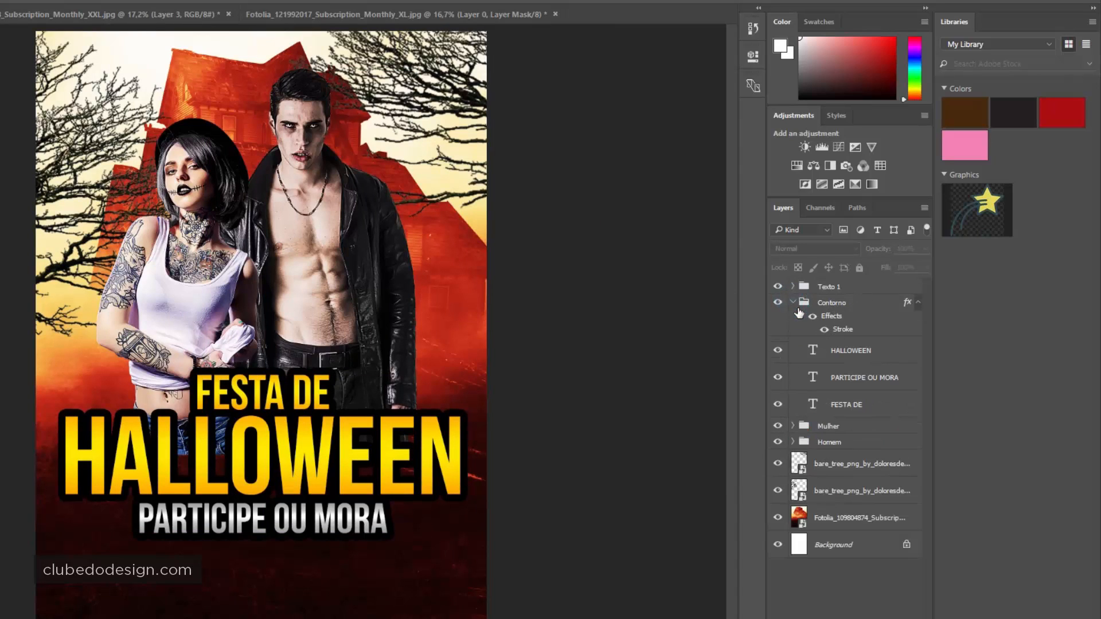
pyautogui.click(792, 303)
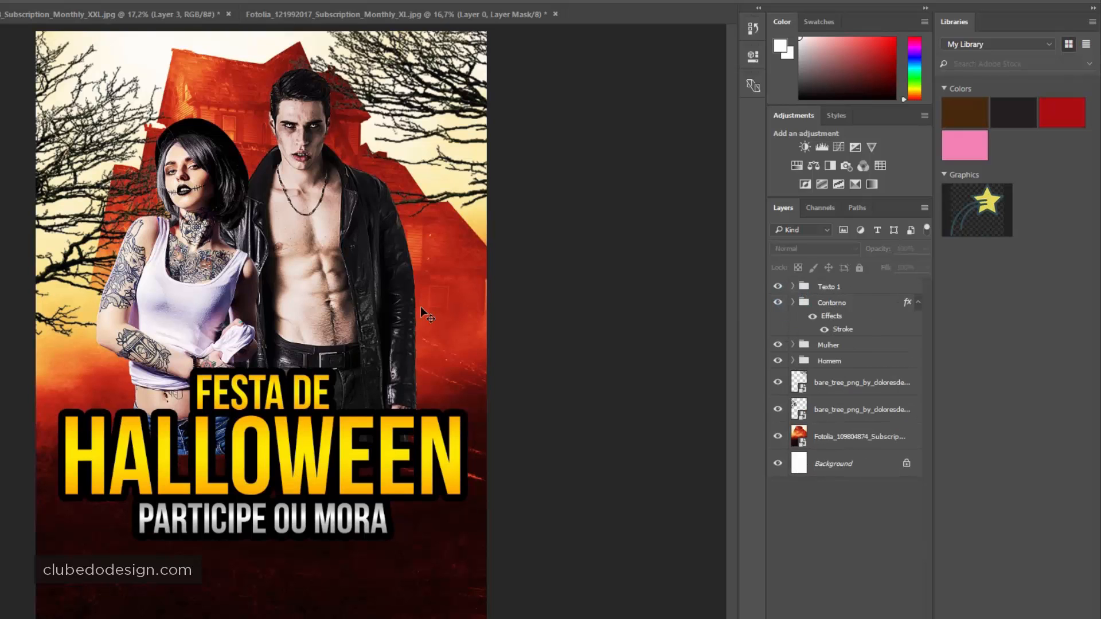
pyautogui.scroll(-2, 595, 494)
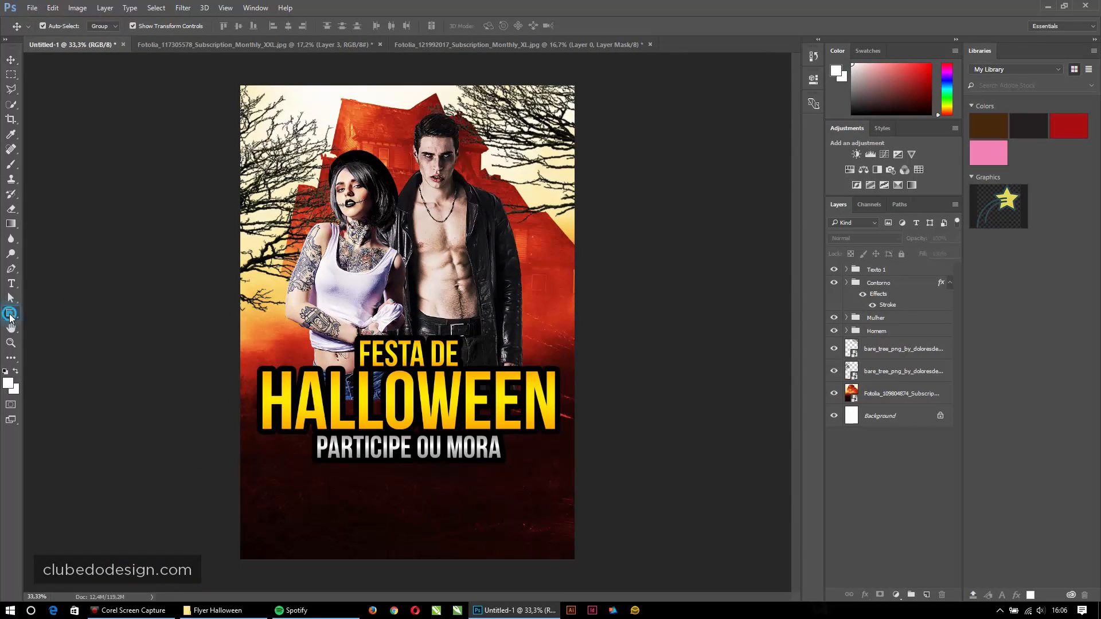
# Step: Draw a rectangle of about 1847 × 304 px with black fill and no stroke across the flyer's full width, below the titles
pyautogui.click(11, 313)
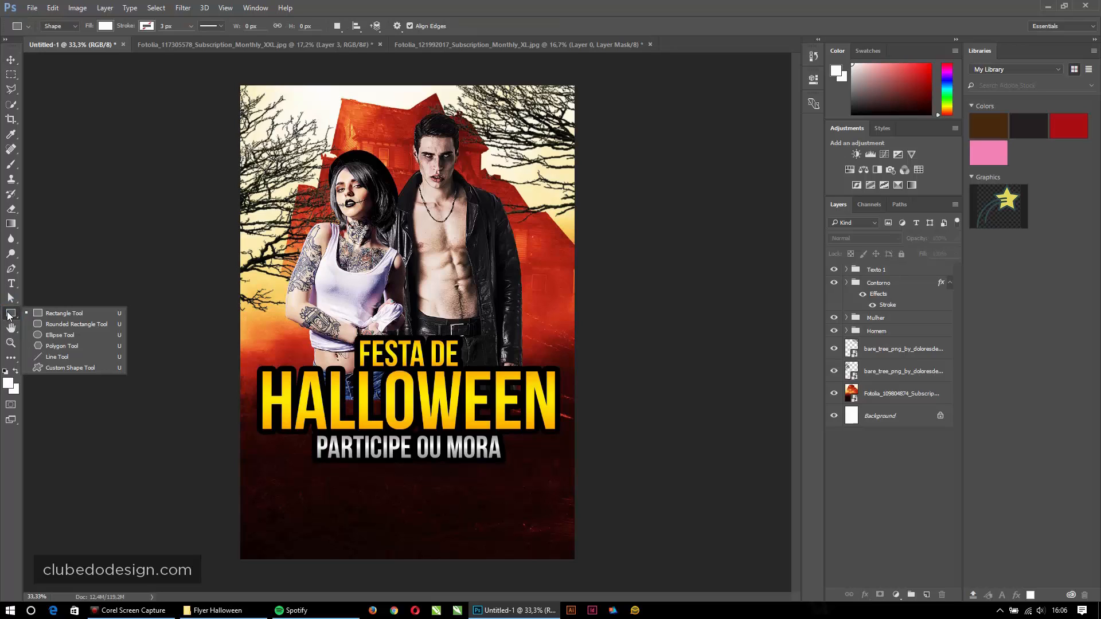
pyautogui.click(55, 313)
pyautogui.click(104, 26)
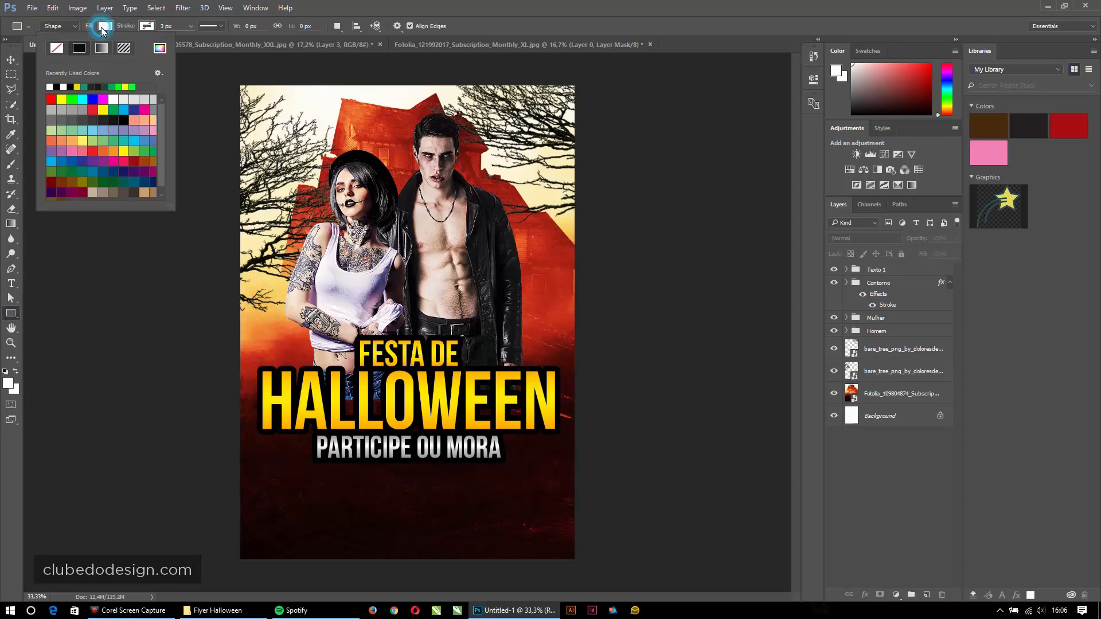
pyautogui.click(56, 86)
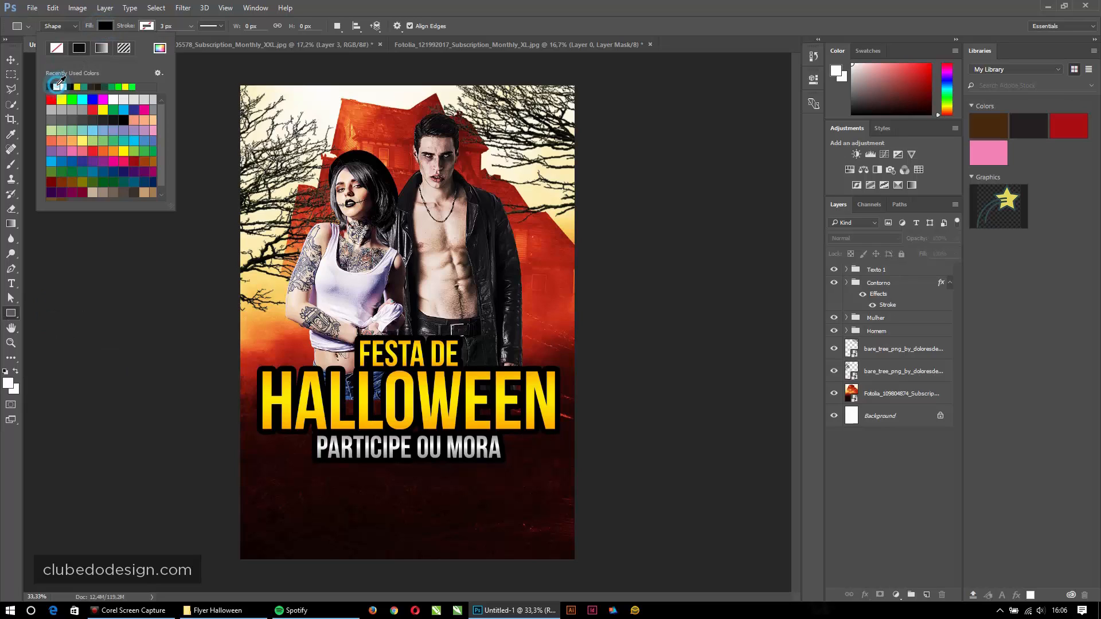
pyautogui.click(152, 26)
pyautogui.click(146, 26)
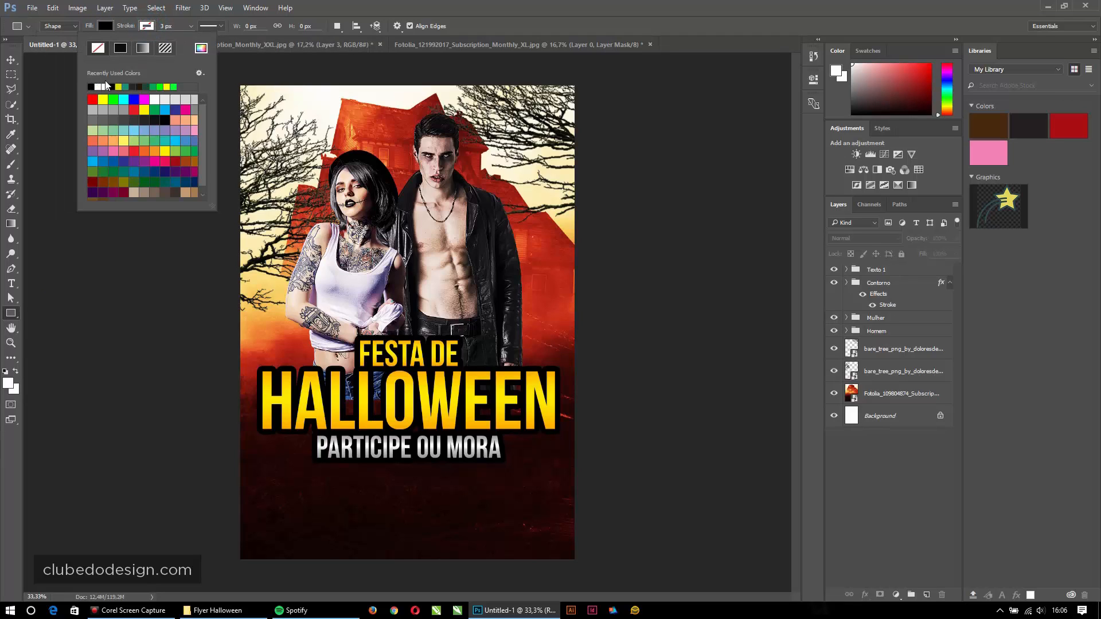
pyautogui.click(98, 49)
pyautogui.moveTo(232, 493)
pyautogui.mouseDown()
pyautogui.moveTo(607, 515)
pyautogui.moveTo(585, 550)
pyautogui.mouseUp()
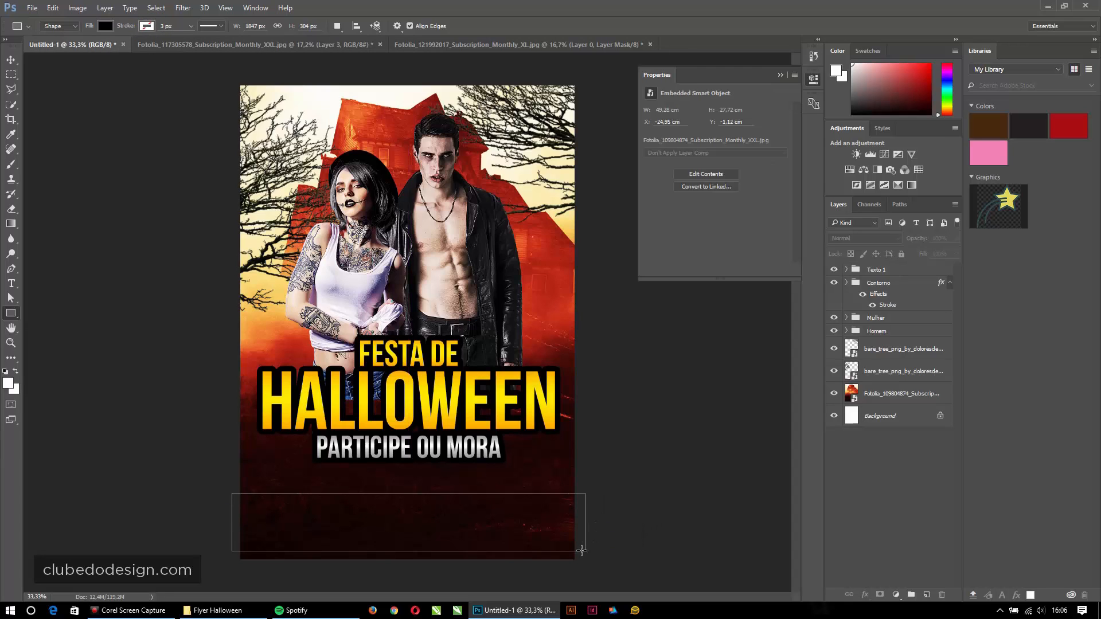
# Step: Move the black rectangle slightly up and adjust its height to about 310 px
pyautogui.click(14, 59)
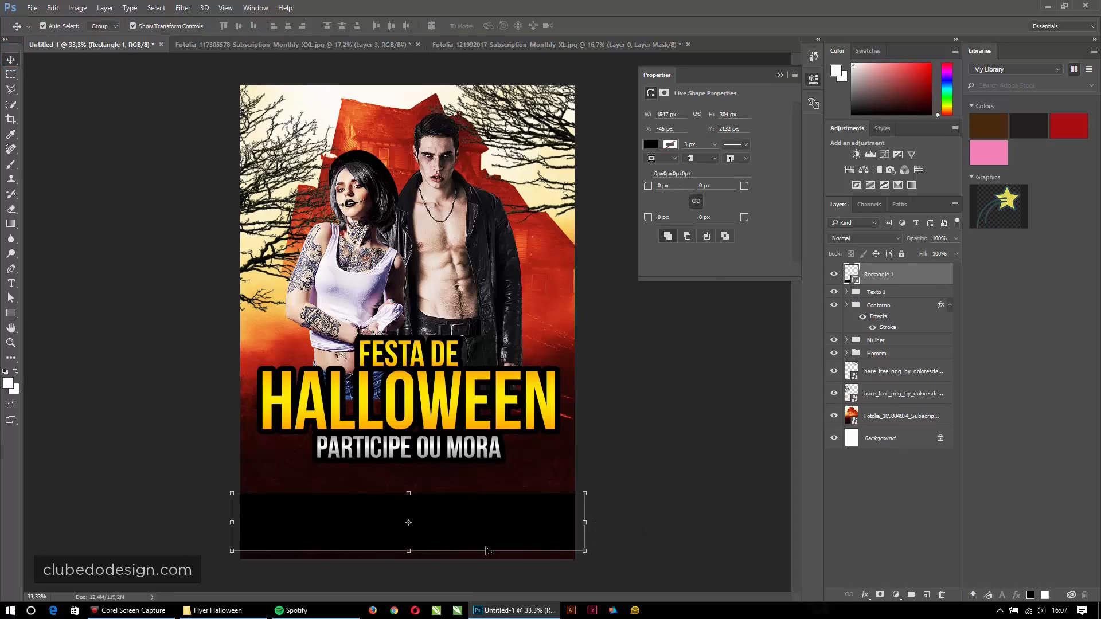
pyautogui.moveTo(479, 535); pyautogui.dragTo(477, 525)
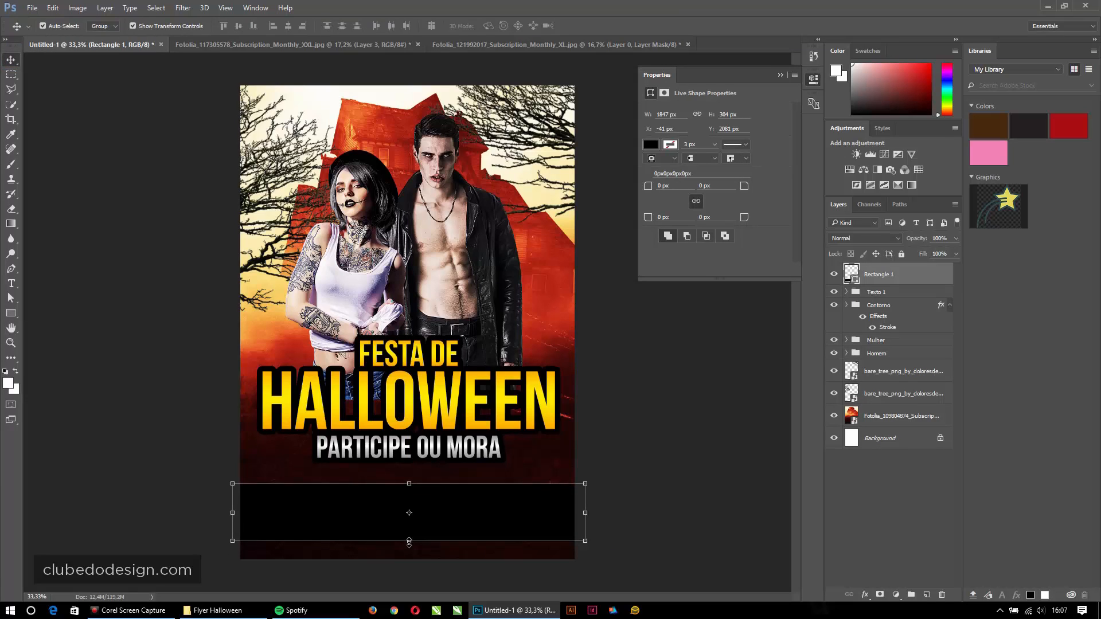
pyautogui.moveTo(409, 542); pyautogui.dragTo(409, 538)
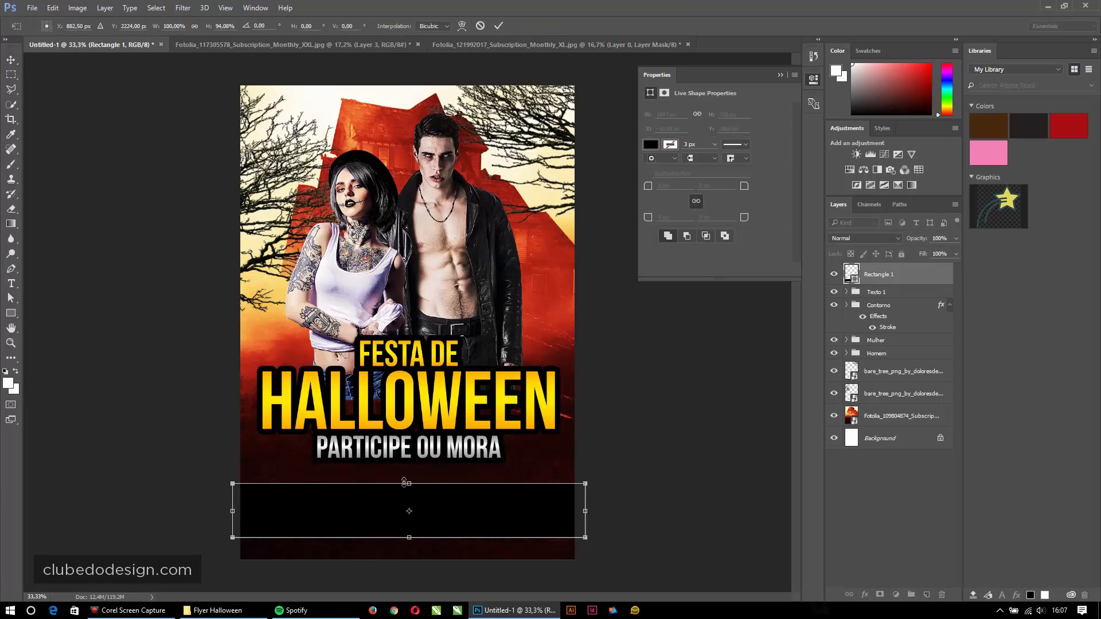
pyautogui.moveTo(404, 482); pyautogui.dragTo(409, 481)
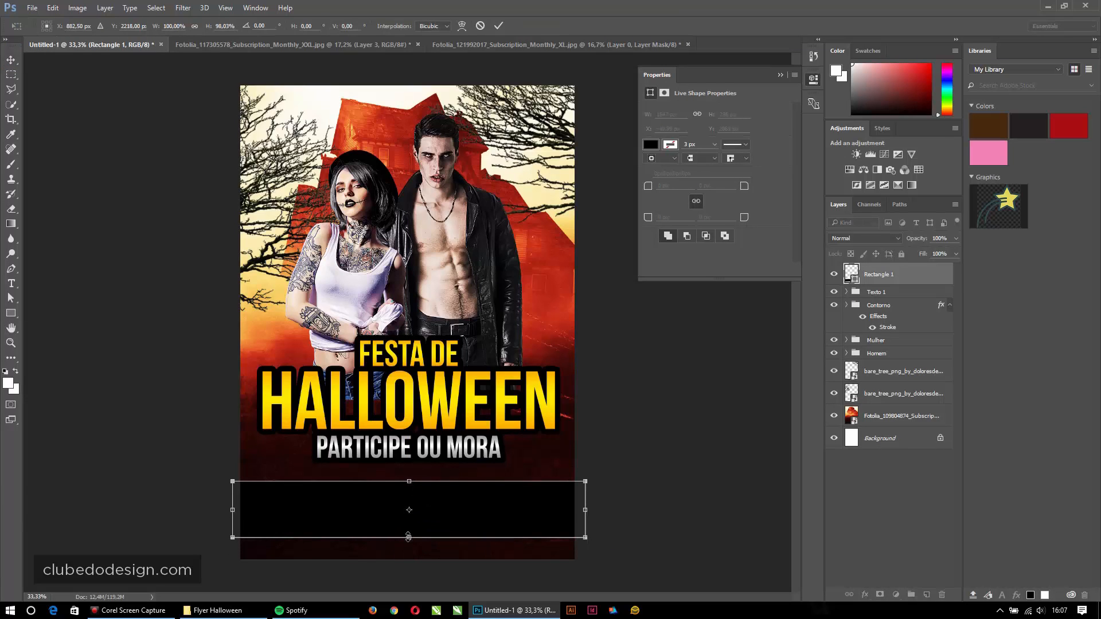
pyautogui.moveTo(408, 537); pyautogui.dragTo(408, 538)
pyautogui.press('Return')
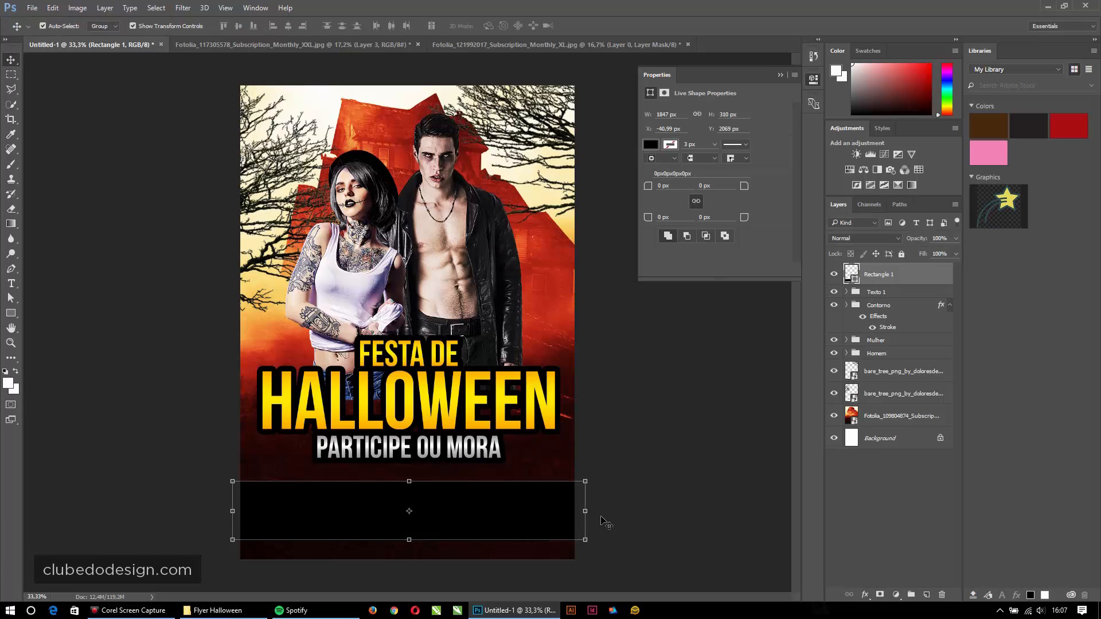
# Step: Add the text line "DJ SILVER | DJ GOLD | DJ MASTER" just below the black rectangle
pyautogui.moveTo(371, 506); pyautogui.dragTo(503, 396)
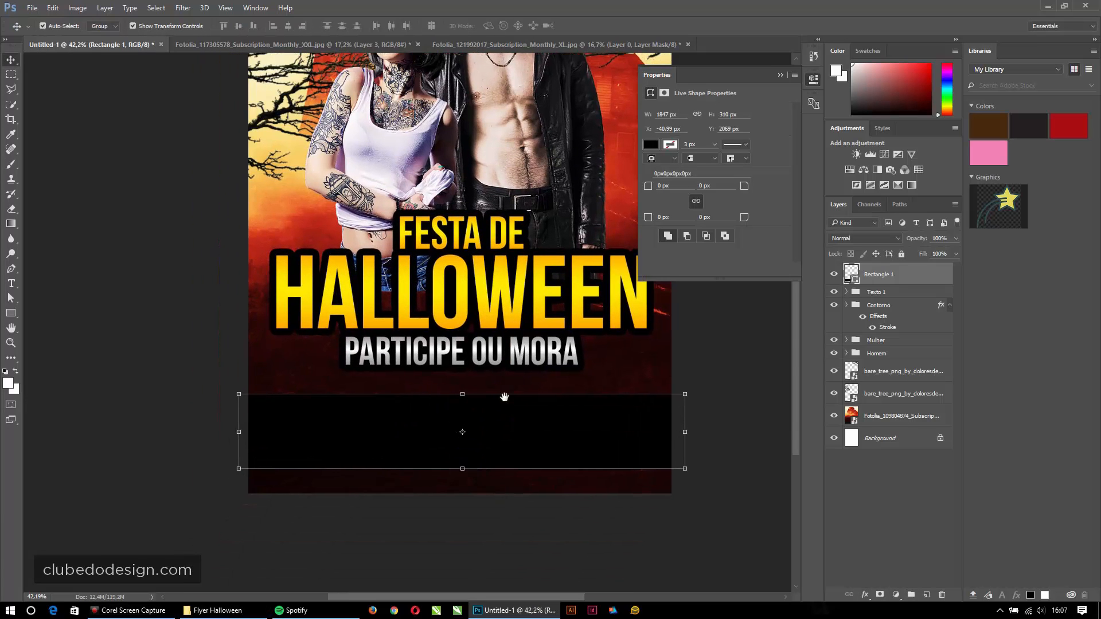
pyautogui.press('t')
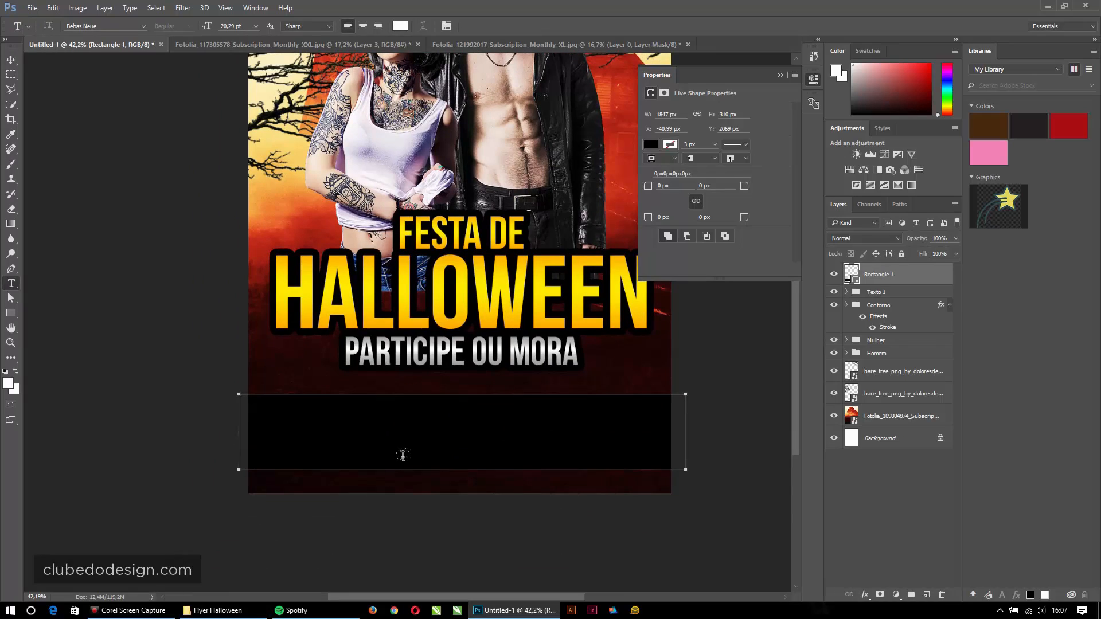
pyautogui.click(320, 486)
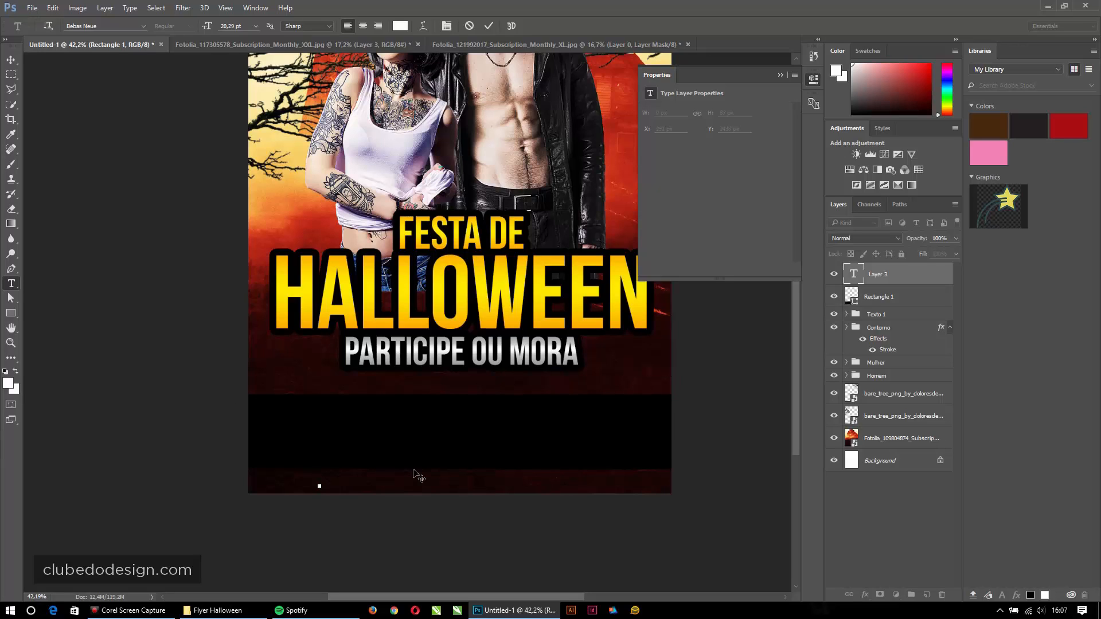
pyautogui.write('DJ SILVER | ')
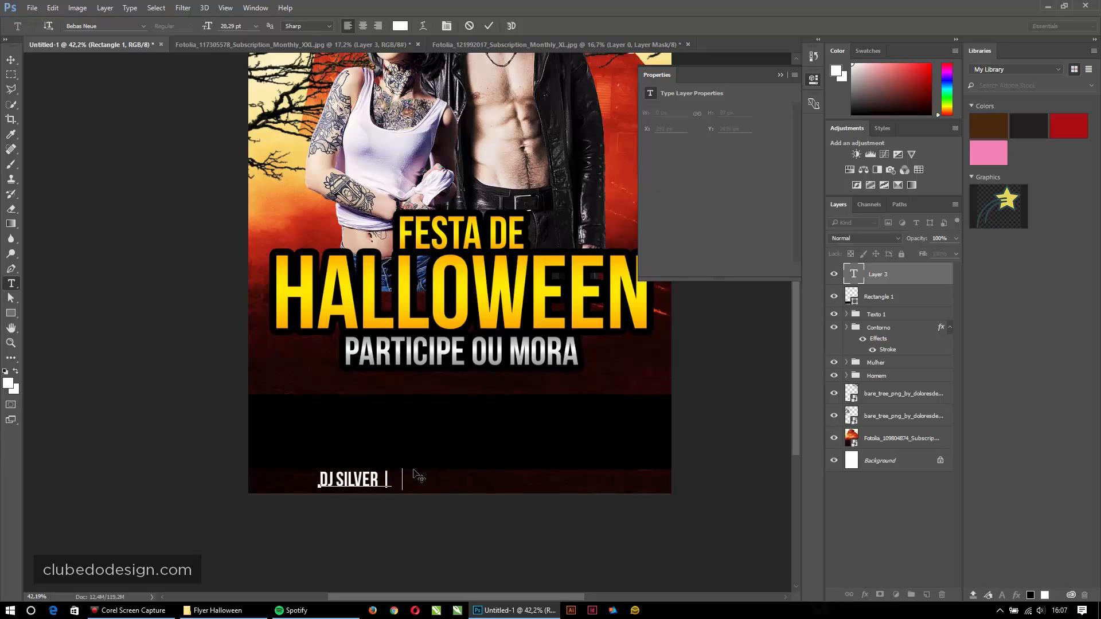
pyautogui.write('SJ')
pyautogui.press('BackSpace')
pyautogui.press('BackSpace')
pyautogui.write('DJ GOLD | ')
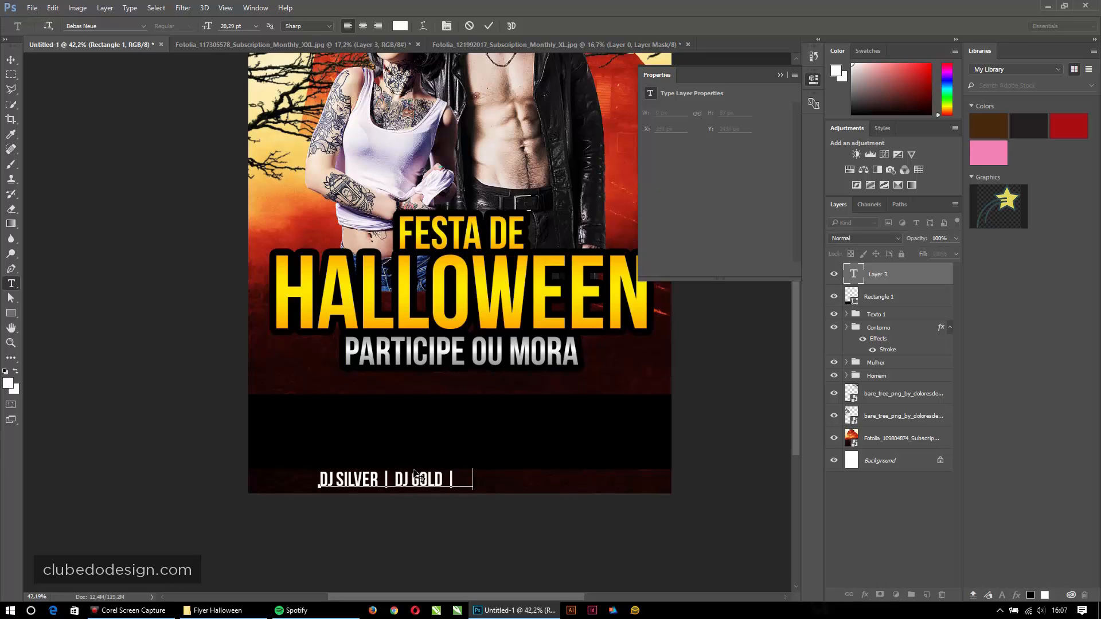
pyautogui.write('DJ MASTER')
pyautogui.hotkey('ctrl', 'Return')
# Step: Move the DJ text line onto the upper part of the black bar and enlarge it to nearly the flyer's width
pyautogui.press('v')
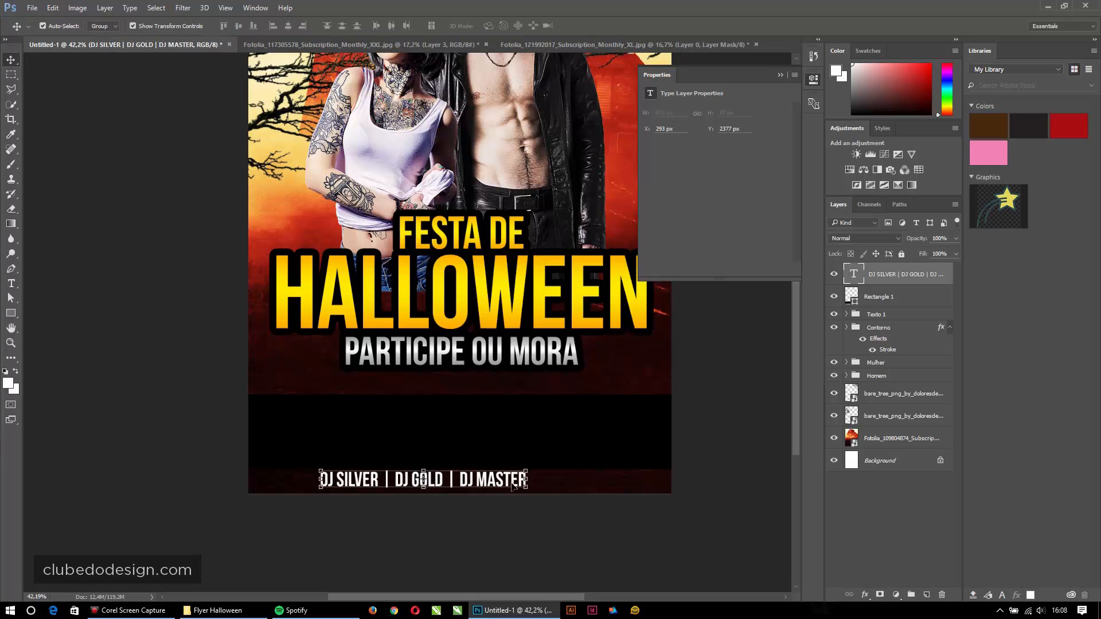
pyautogui.moveTo(513, 486); pyautogui.dragTo(635, 426)
pyautogui.press('Return')
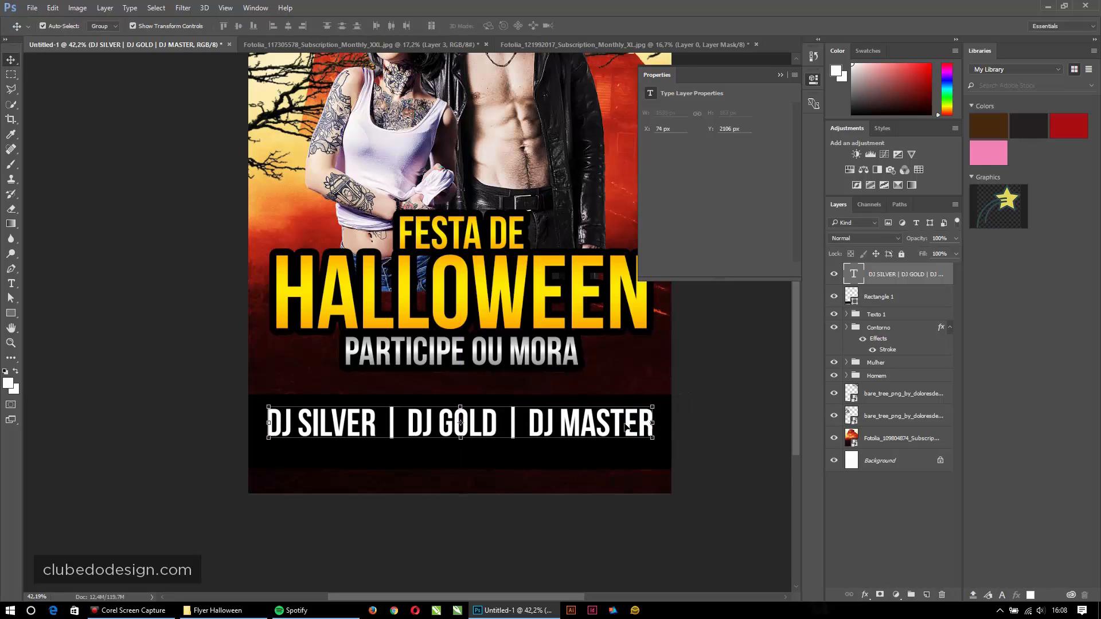
# Step: Duplicate the DJ text line just below itself and change the copy's text to "10/OUT | 21H | CASA DE SHOWS FANTASY"
pyautogui.moveTo(548, 426); pyautogui.dragTo(498, 452)
pyautogui.click(498, 452)
pyautogui.hotkey('ctrl', 'a')
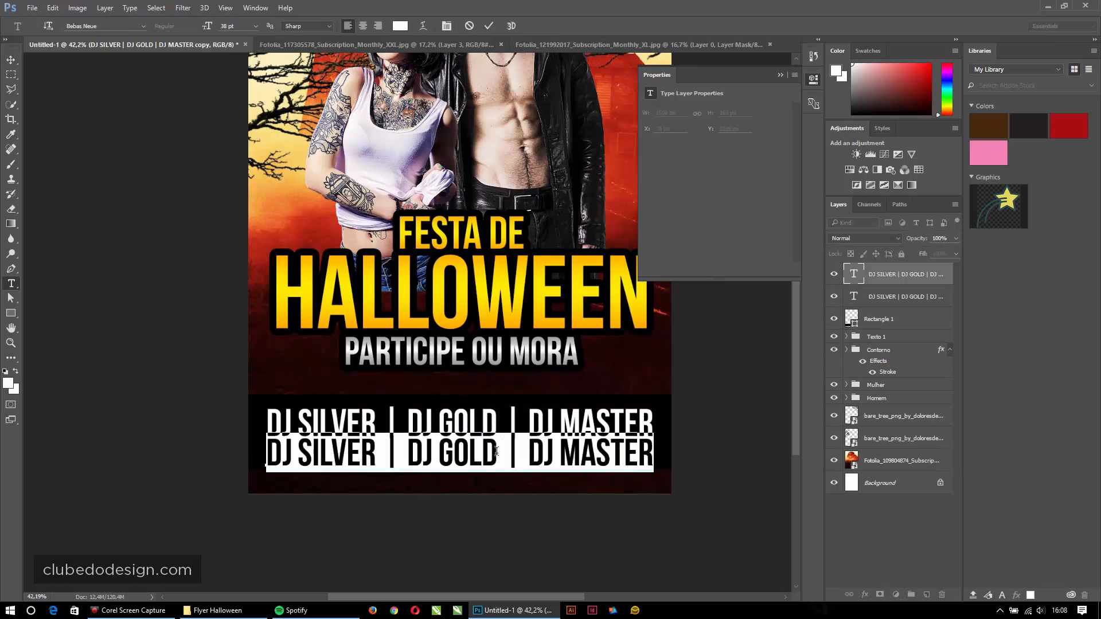
pyautogui.write('CASA DE SHOWS FANTASY')
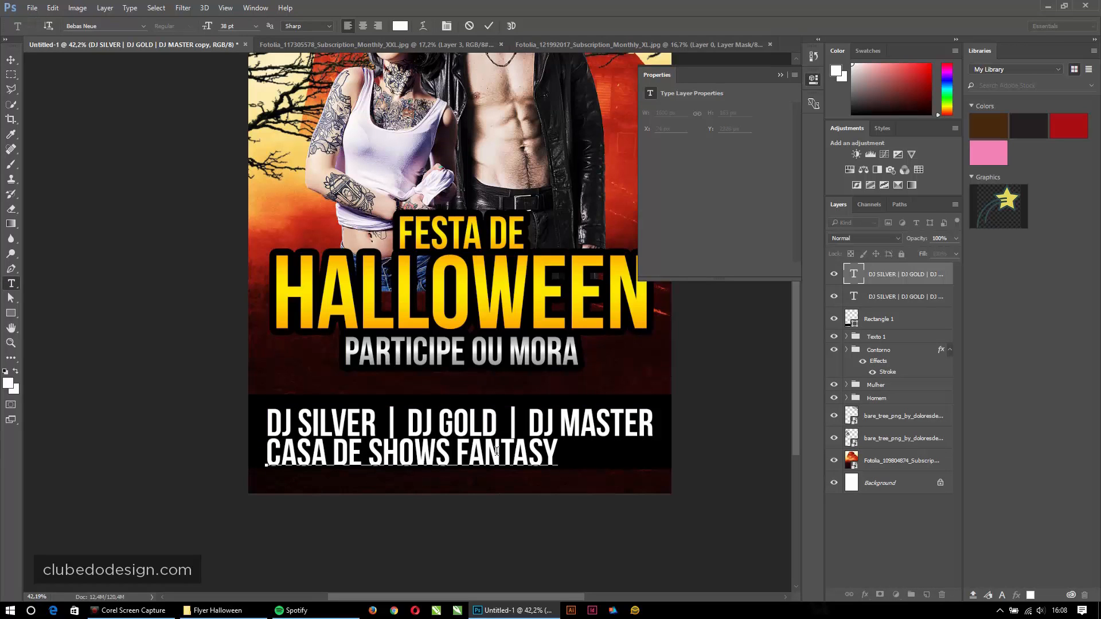
pyautogui.press('Home')
pyautogui.write('10')
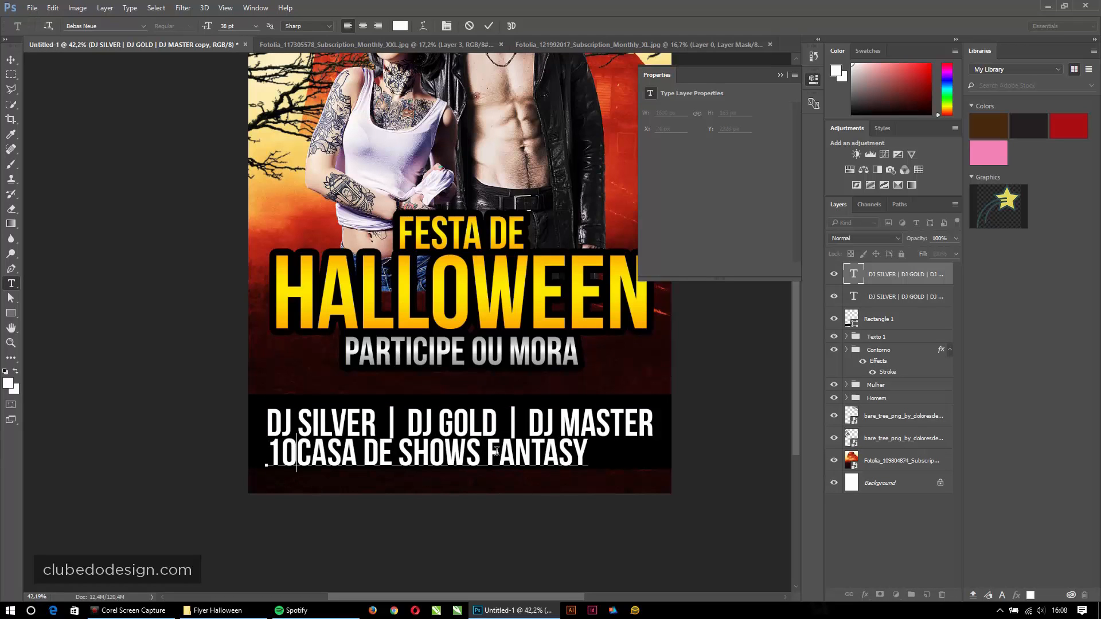
pyautogui.write('/OUT | 21H')
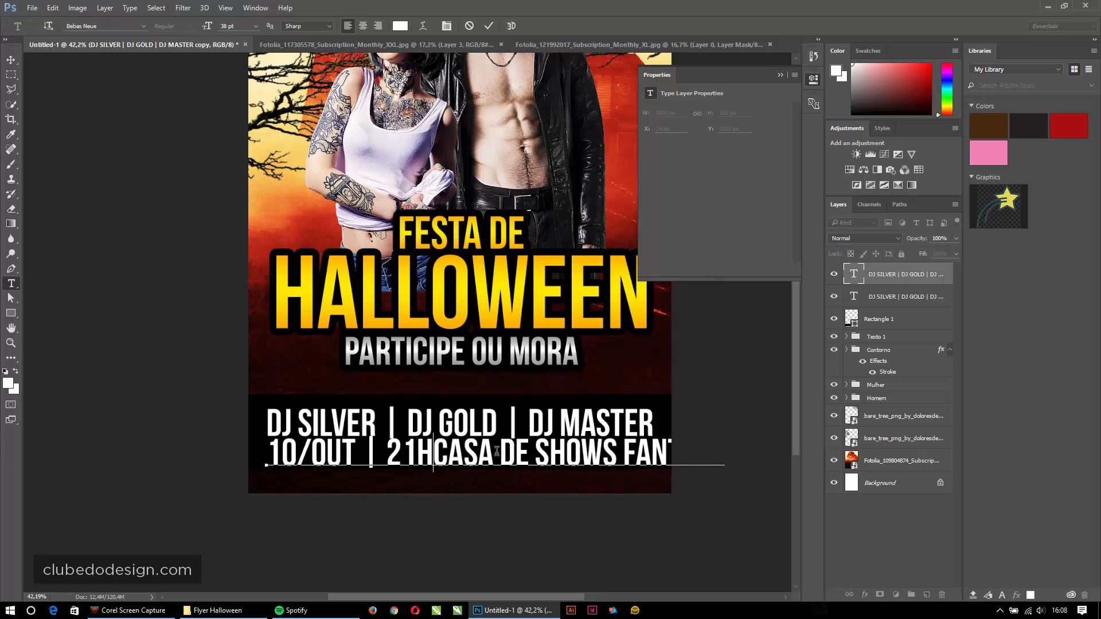
pyautogui.write(' |')
# Step: Scale the date and venue line down to a small text centred under the DJ names inside the black bar
pyautogui.hotkey('ctrl', 'Return')
pyautogui.hotkey('ctrl', 't')
pyautogui.moveTo(758, 466); pyautogui.dragTo(532, 454)
pyautogui.press('Return')
pyautogui.hotkey('ctrl', '0')
pyautogui.click(681, 405)
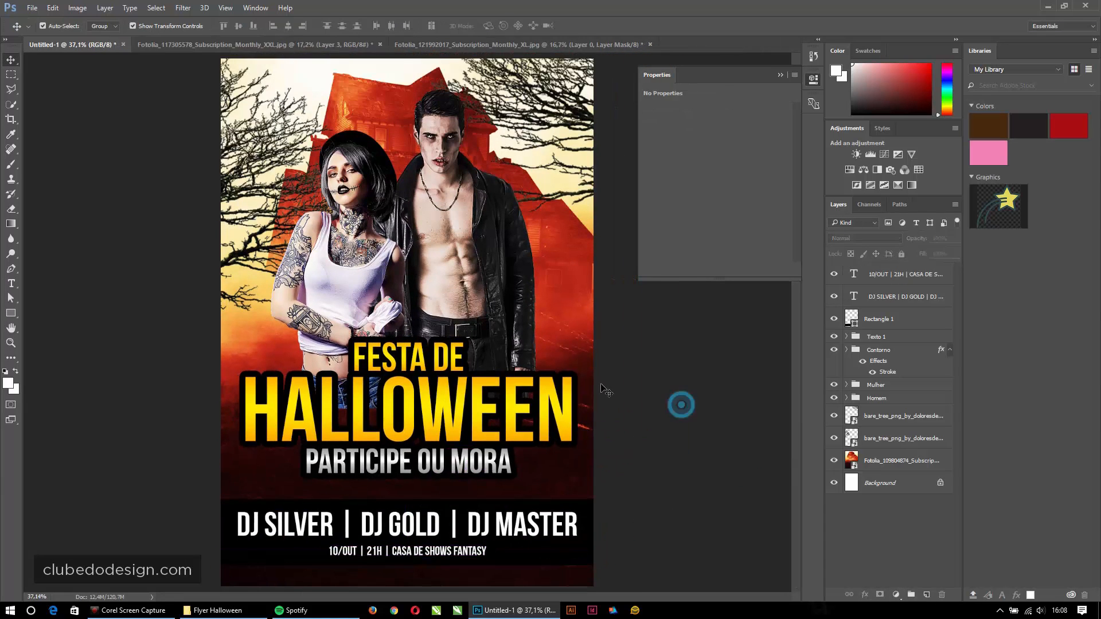
pyautogui.hotkey('ctrl', '-')
pyautogui.hotkey('ctrl', '-')
pyautogui.hotkey('ctrl', '-')
pyautogui.hotkey('ctrl', '-')
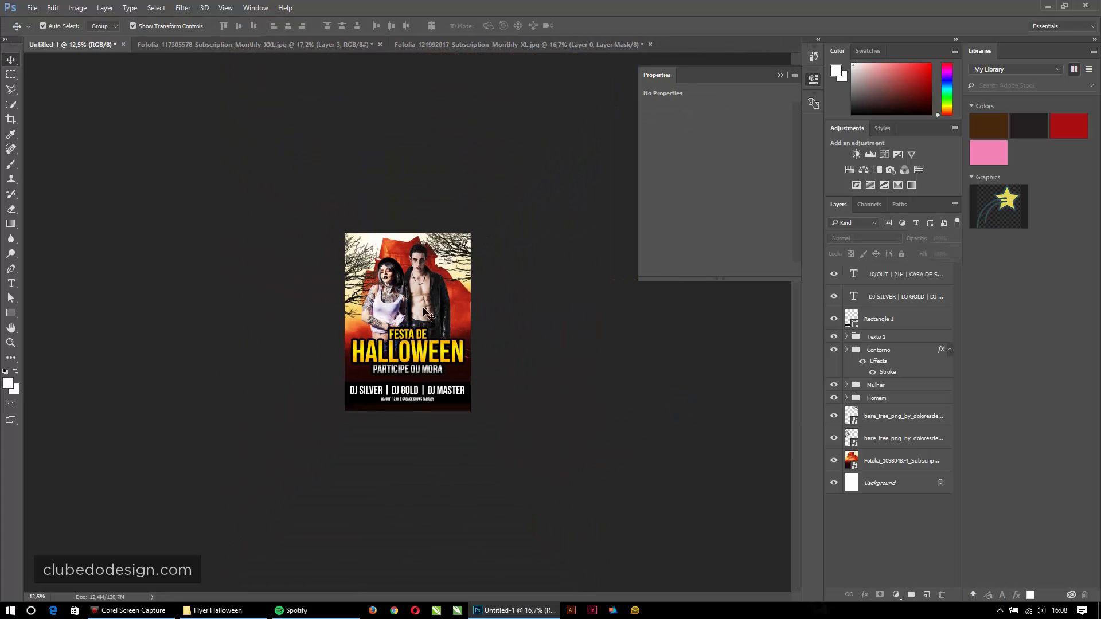
pyautogui.keyDown('ctrl'); pyautogui.click(399, 315); pyautogui.keyUp('ctrl')
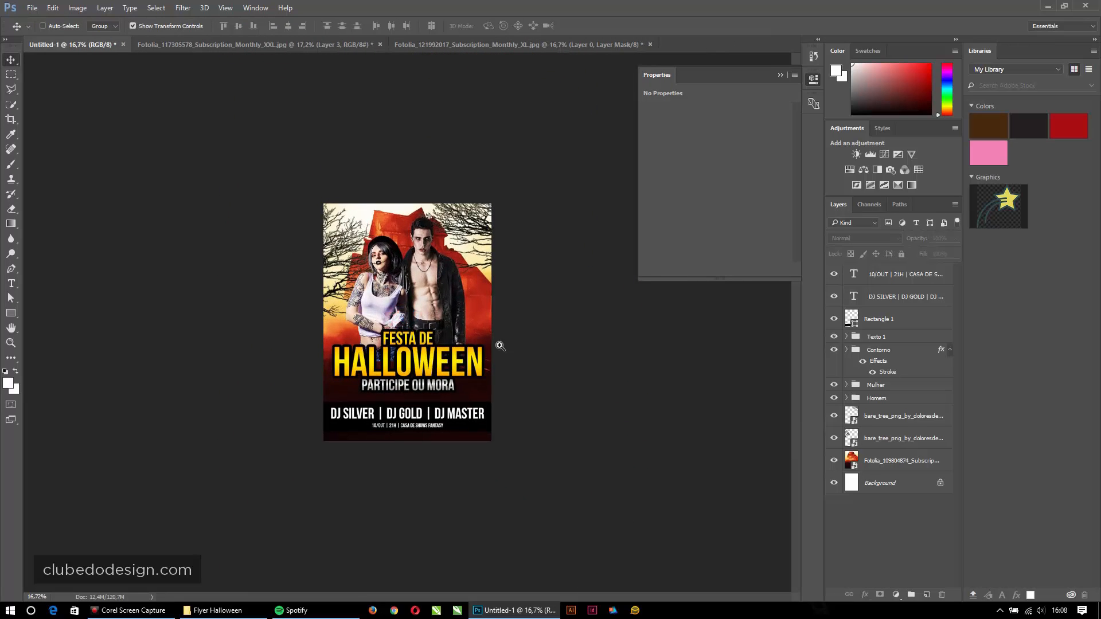
pyautogui.keyDown('ctrl'); pyautogui.click(348, 304); pyautogui.keyUp('ctrl')
# Step: Add a new layer above the Mulher group and paint soft black shading behind the titles with a 437 px brush
pyautogui.click(370, 396)
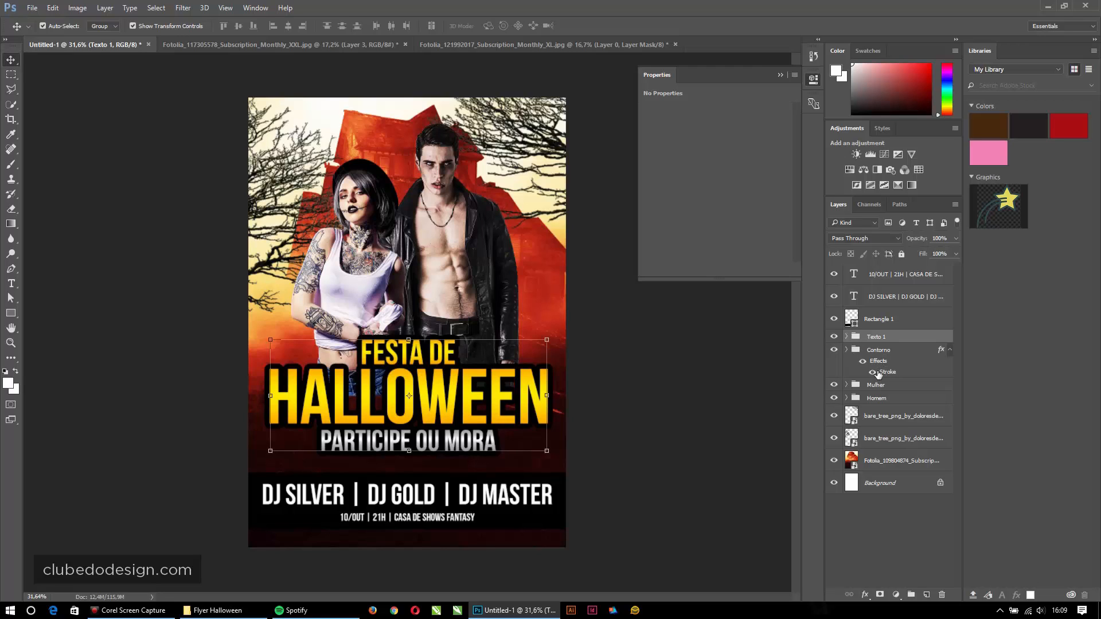
pyautogui.click(892, 386)
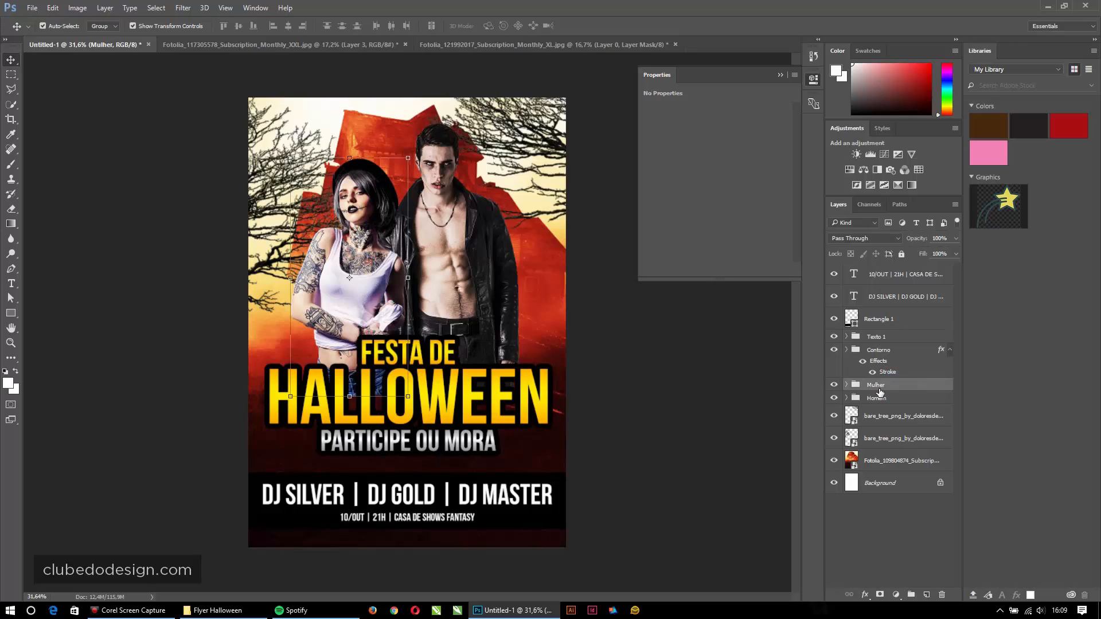
pyautogui.click(926, 596)
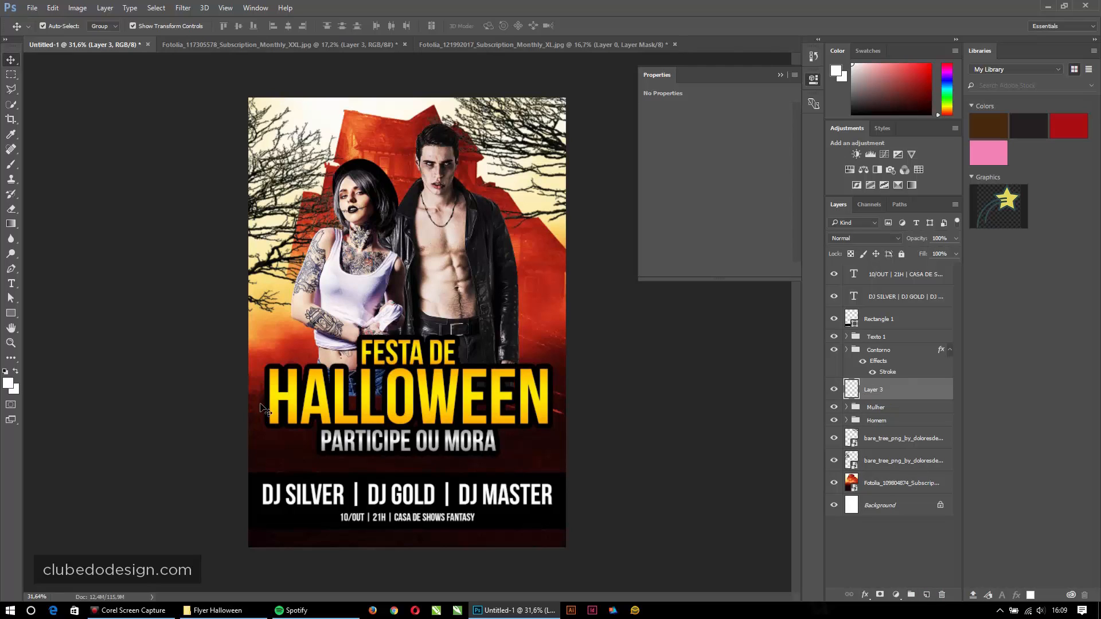
pyautogui.press('b')
pyautogui.press('d')
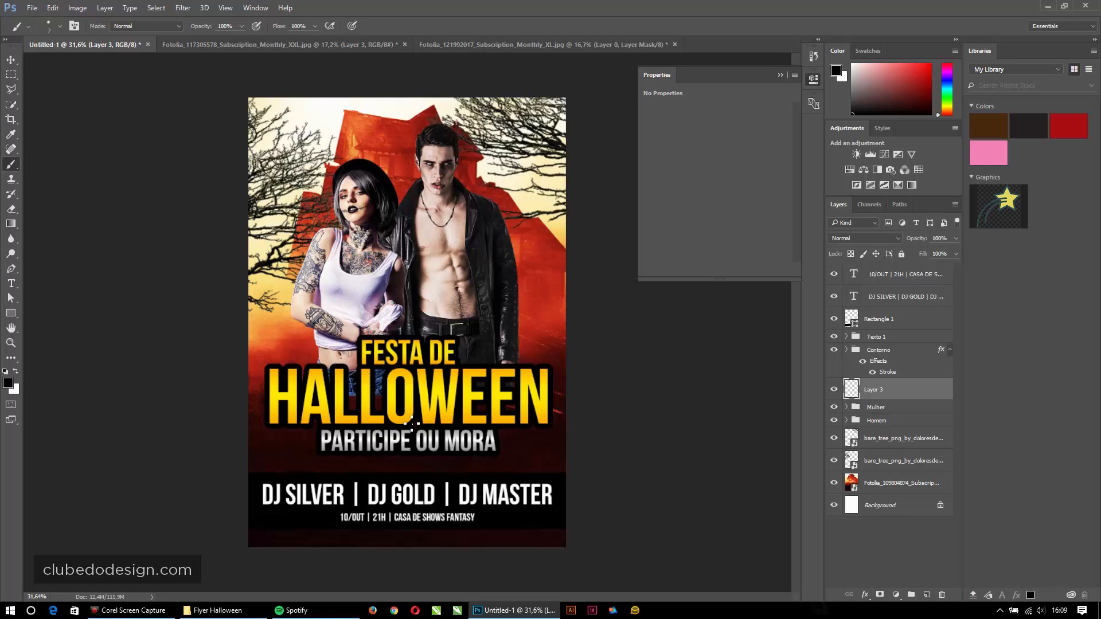
pyautogui.moveTo(366, 377)
pyautogui.mouseDown()
pyautogui.moveTo(401, 367)
pyautogui.moveTo(384, 332)
pyautogui.moveTo(374, 169)
pyautogui.mouseUp()
pyautogui.moveTo(475, 374)
pyautogui.mouseDown()
pyautogui.moveTo(310, 405)
pyautogui.moveTo(293, 378)
pyautogui.moveTo(321, 392)
pyautogui.moveTo(264, 401)
pyautogui.moveTo(725, 445)
pyautogui.mouseUp()
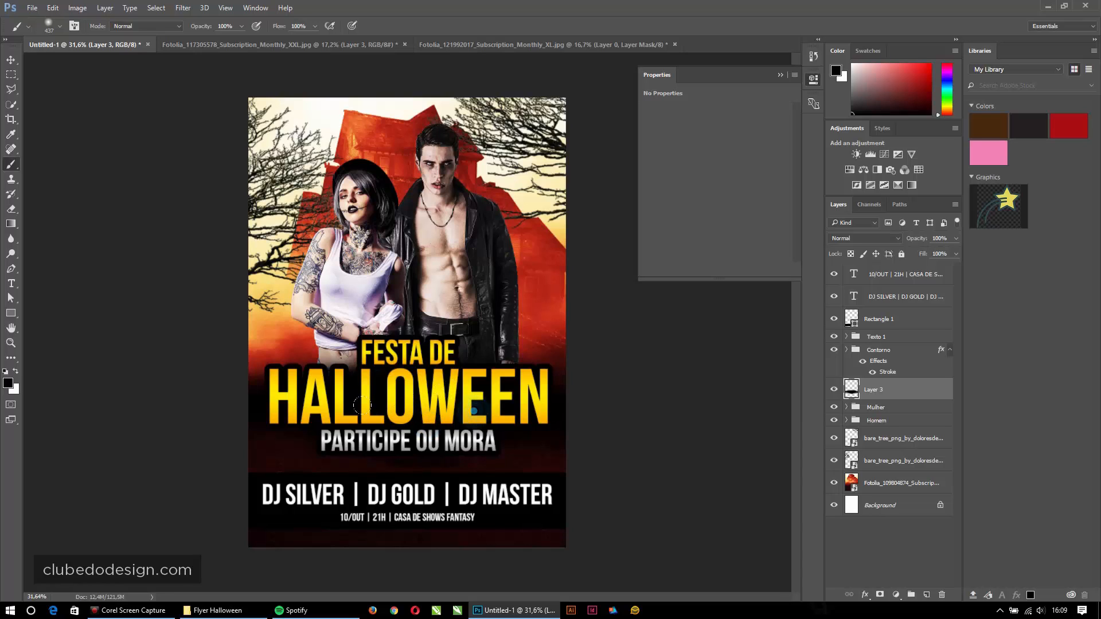
# Step: Set the blend mode of the black shading layer to Multiply
pyautogui.click(874, 239)
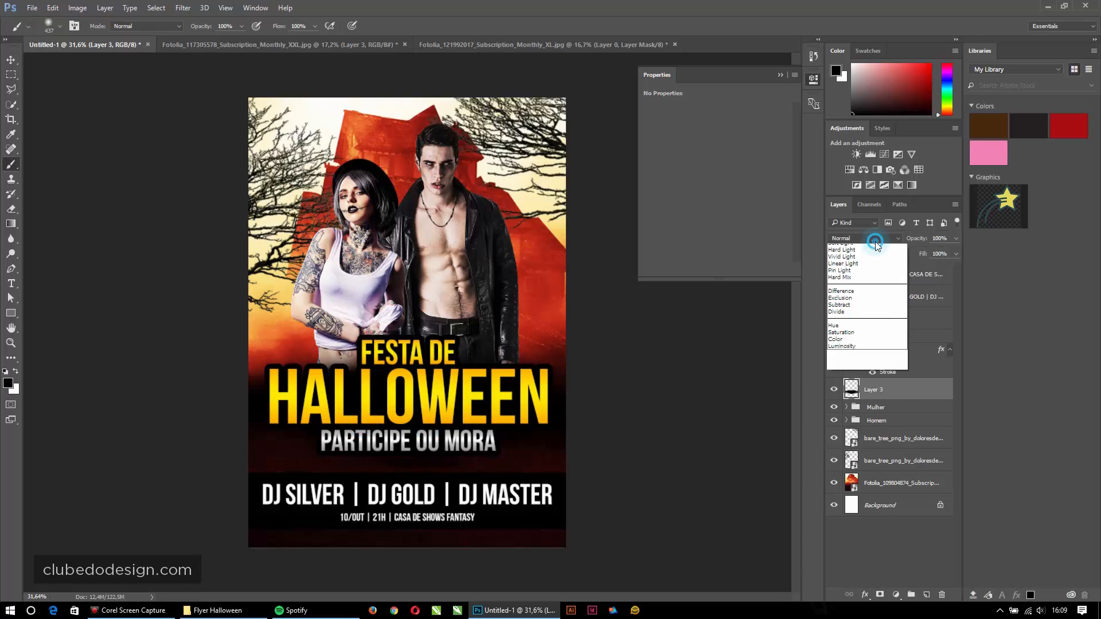
pyautogui.scroll(3, 865, 269)
pyautogui.click(849, 277)
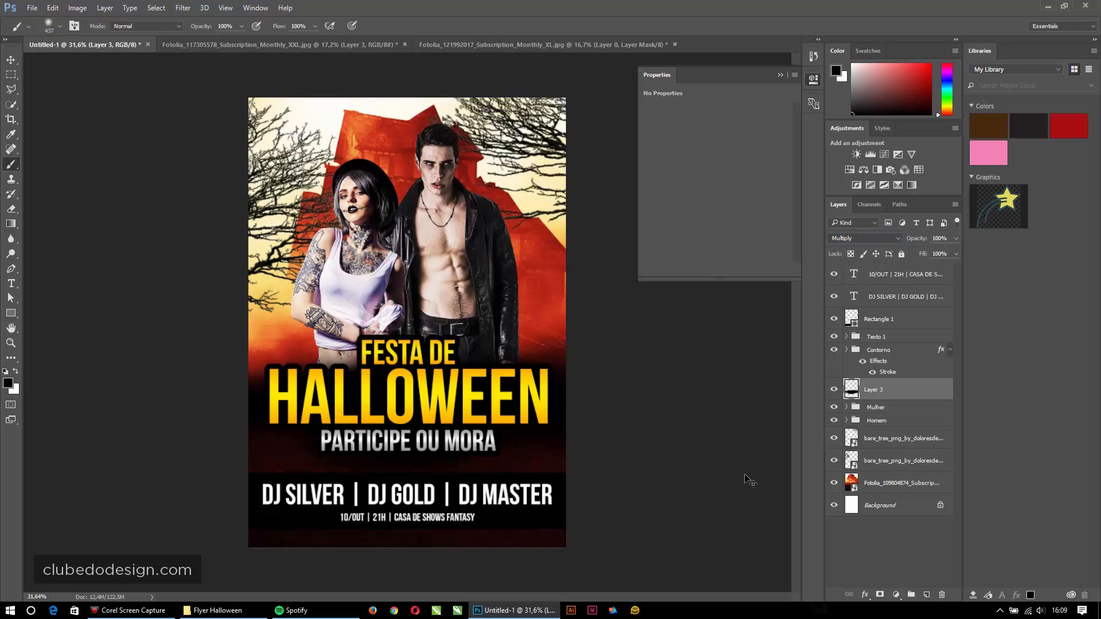
pyautogui.hotkey('ctrl', '0')
pyautogui.moveTo(527, 331); pyautogui.dragTo(453, 350)
pyautogui.keyDown('alt'); pyautogui.click(453, 351); pyautogui.keyUp('alt')
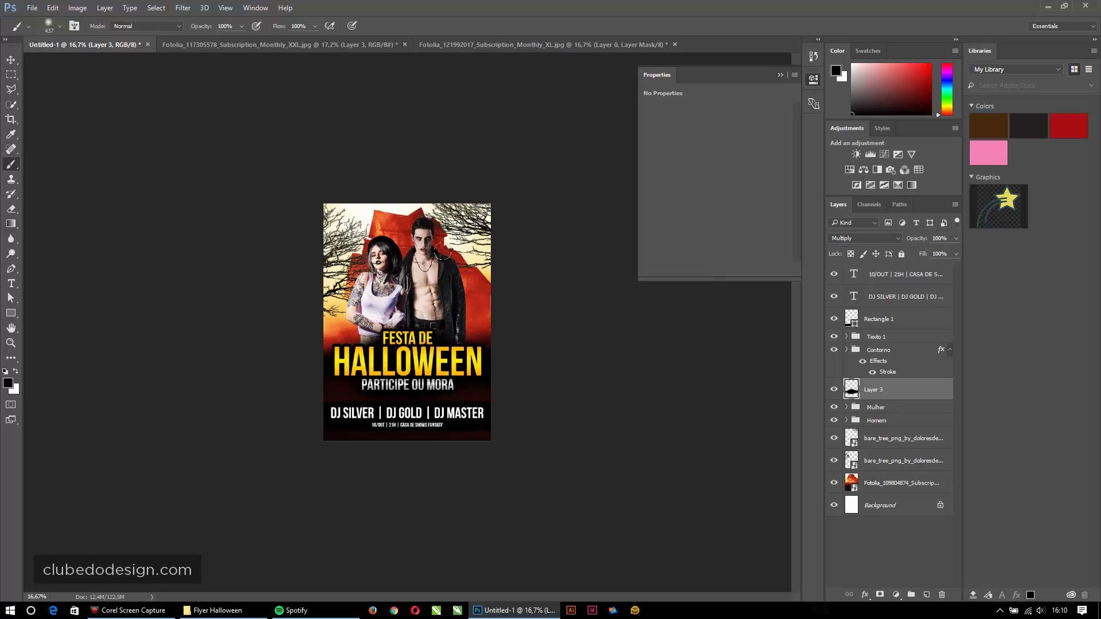
pyautogui.hotkey('ctrl', '0')
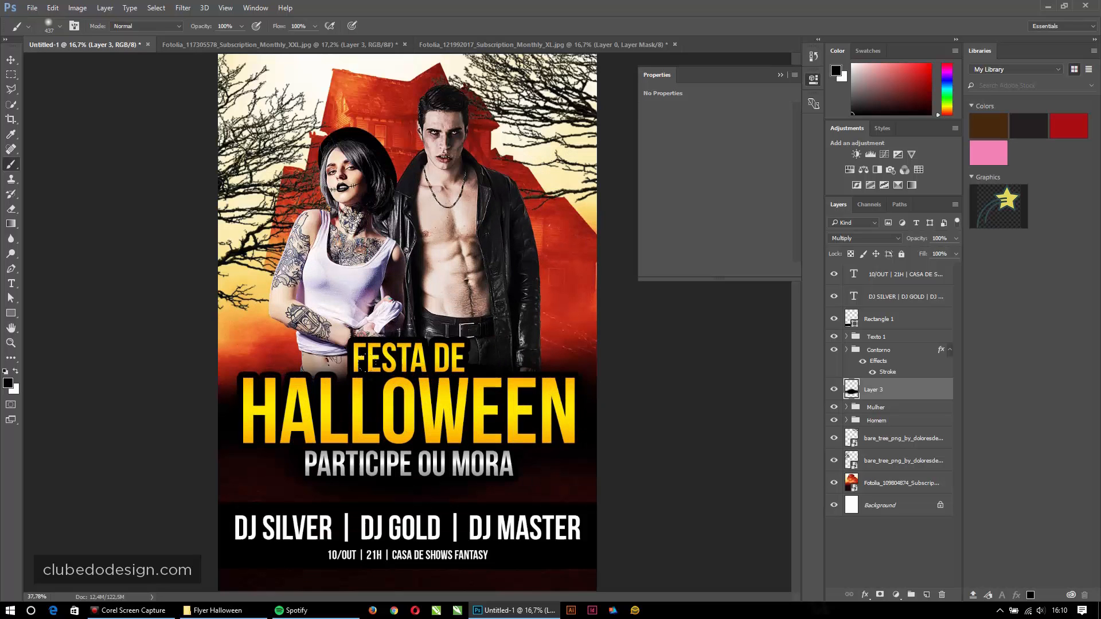
pyautogui.press('v')
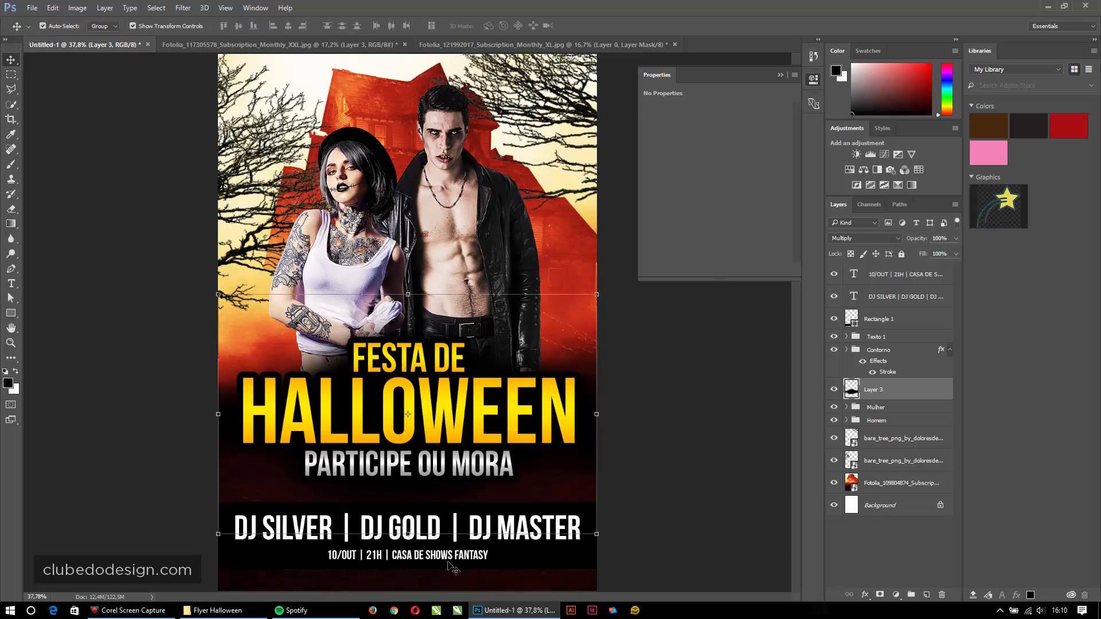
pyautogui.click(709, 438)
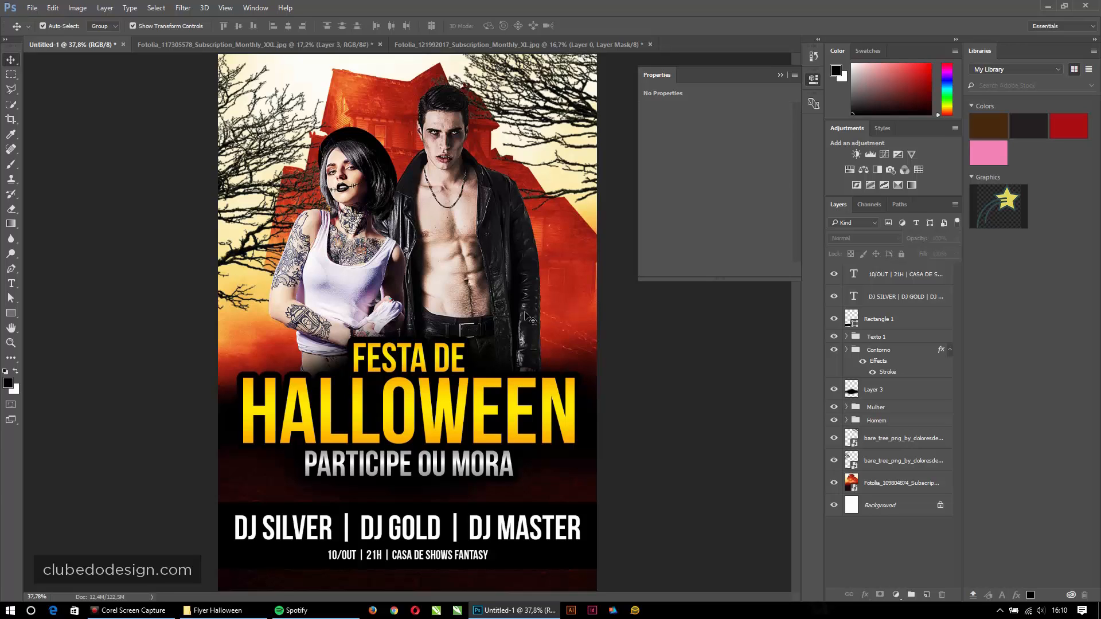
# Step: Open the two pumpkin images Fotolia_70721595_Subscription_Monthly_M.jpg and Fotolia_92675830_Subscription_Monthly_M.jpg, and collapse the properties display covering the canvas
pyautogui.hotkey('ctrl', 'o')
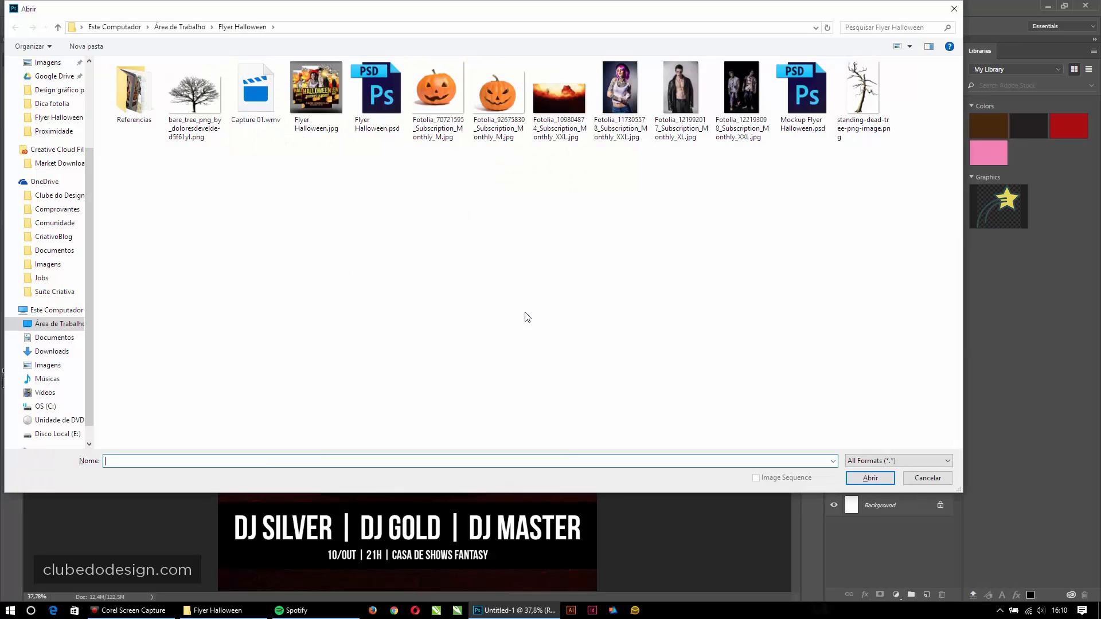
pyautogui.click(443, 116)
pyautogui.keyDown('ctrl'); pyautogui.click(506, 112); pyautogui.keyUp('ctrl')
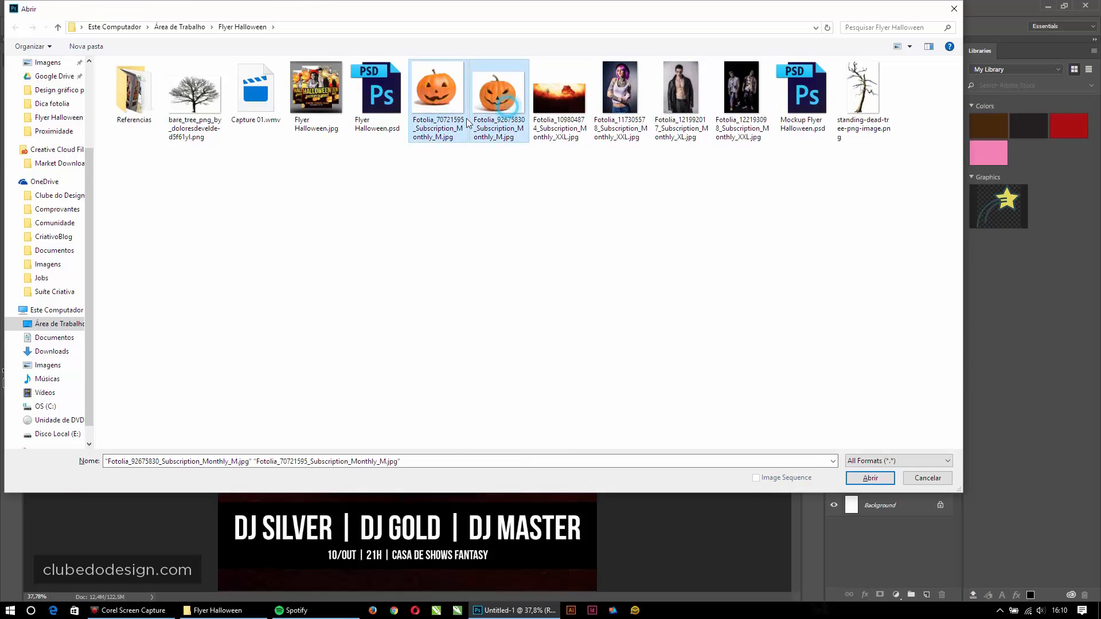
pyautogui.click(866, 481)
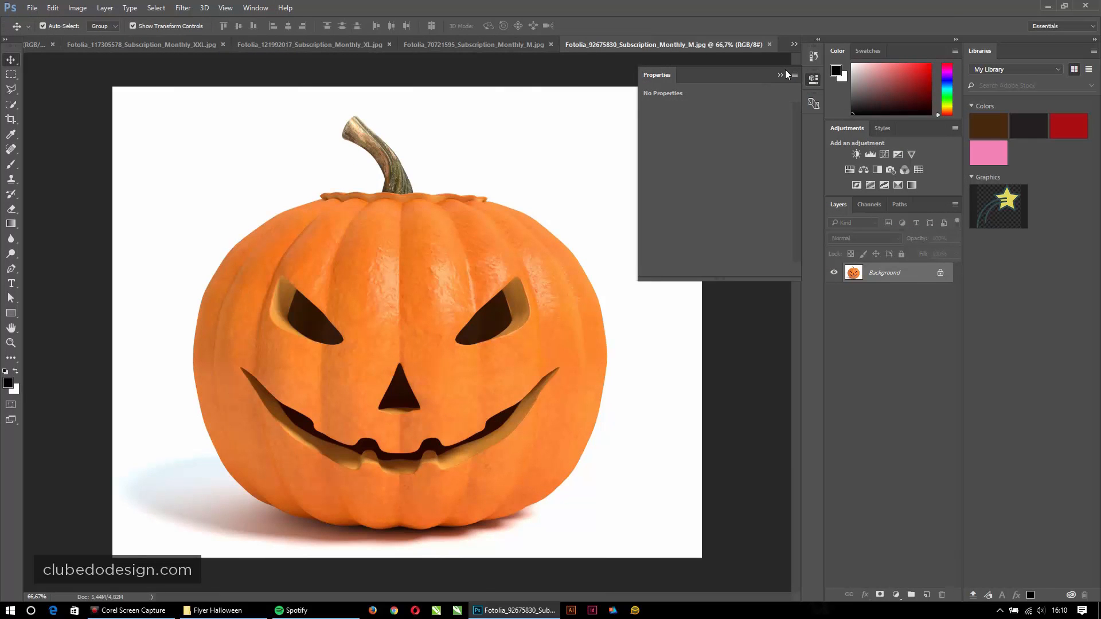
pyautogui.click(782, 73)
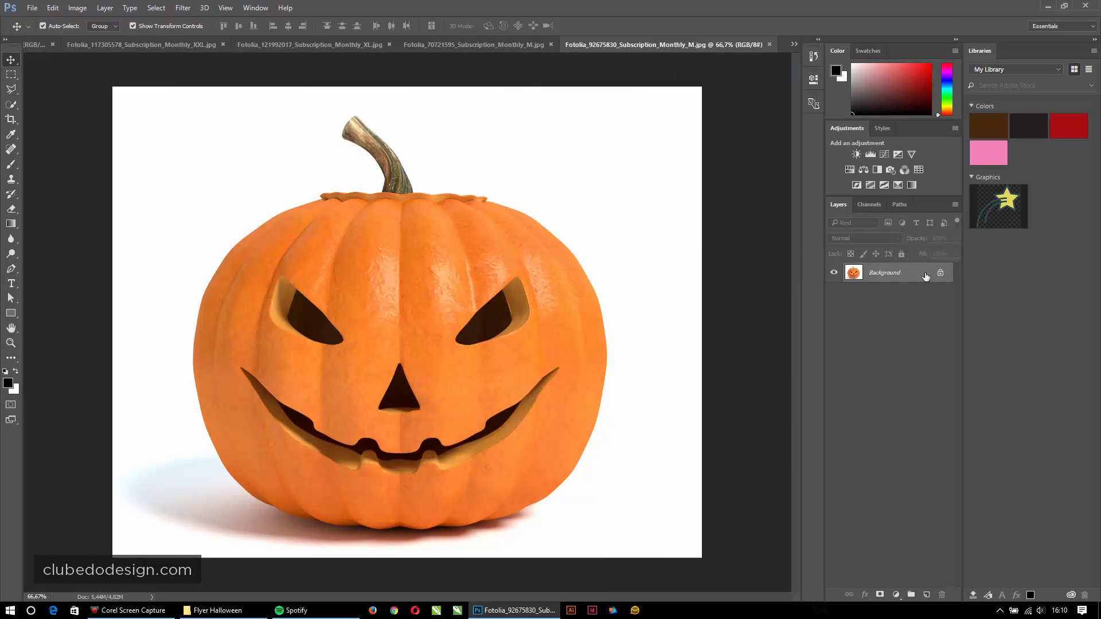
# Step: Cut the pumpkin out of its white background using Quick Selection and an inverted layer mask, then apply the mask permanently
pyautogui.press('w')
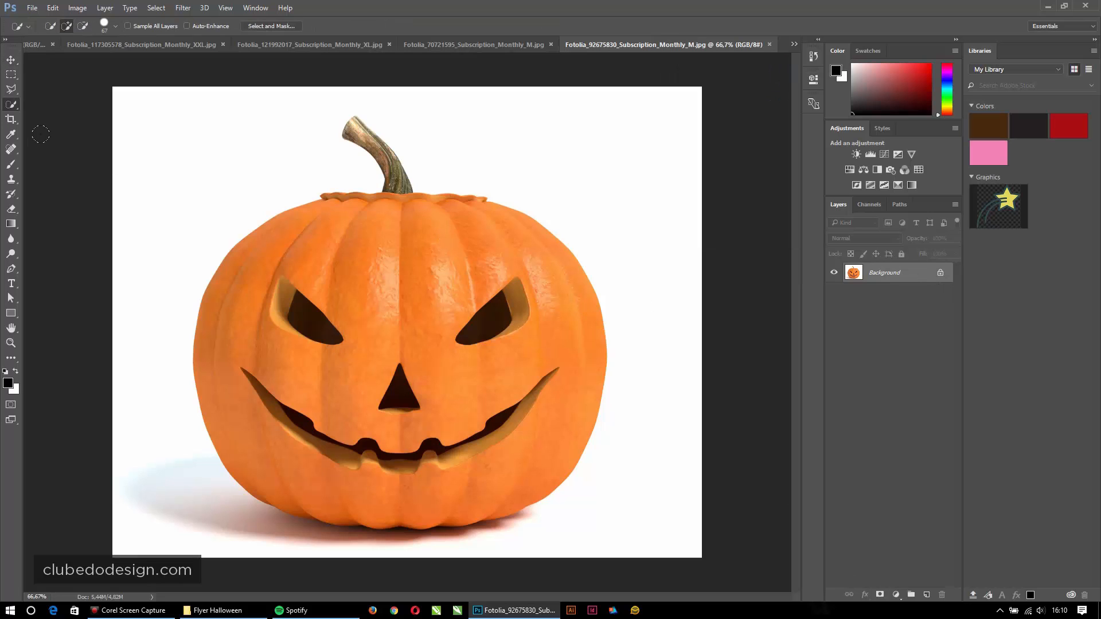
pyautogui.click(223, 142)
pyautogui.moveTo(436, 566)
pyautogui.mouseDown()
pyautogui.moveTo(629, 489)
pyautogui.moveTo(640, 368)
pyautogui.moveTo(626, 214)
pyautogui.moveTo(487, 140)
pyautogui.mouseUp()
pyautogui.click(879, 594)
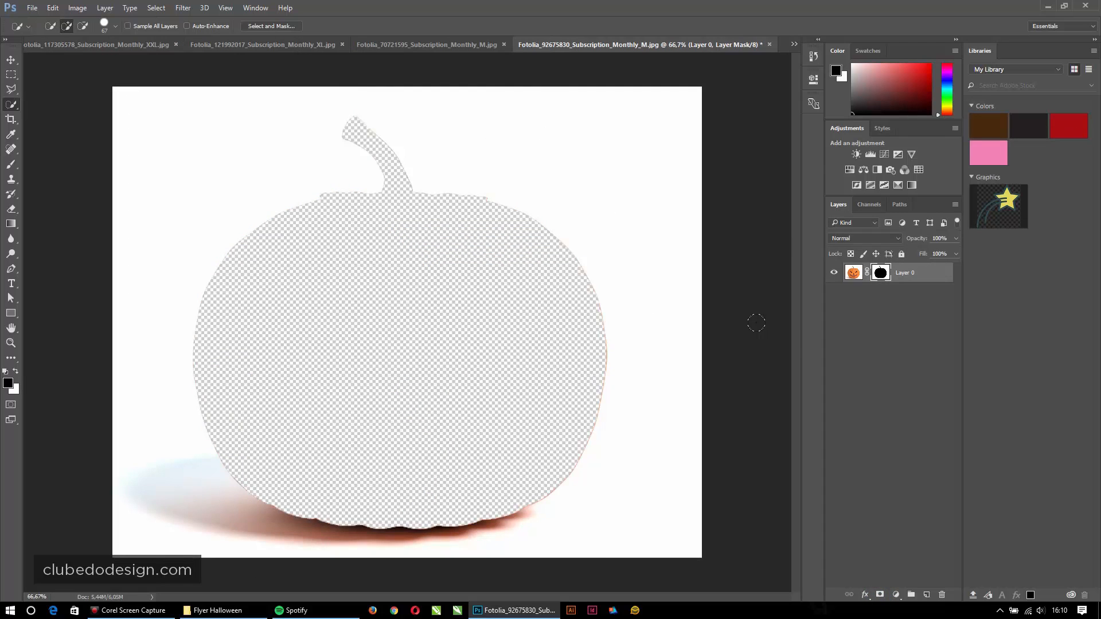
pyautogui.hotkey('ctrl', 'i')
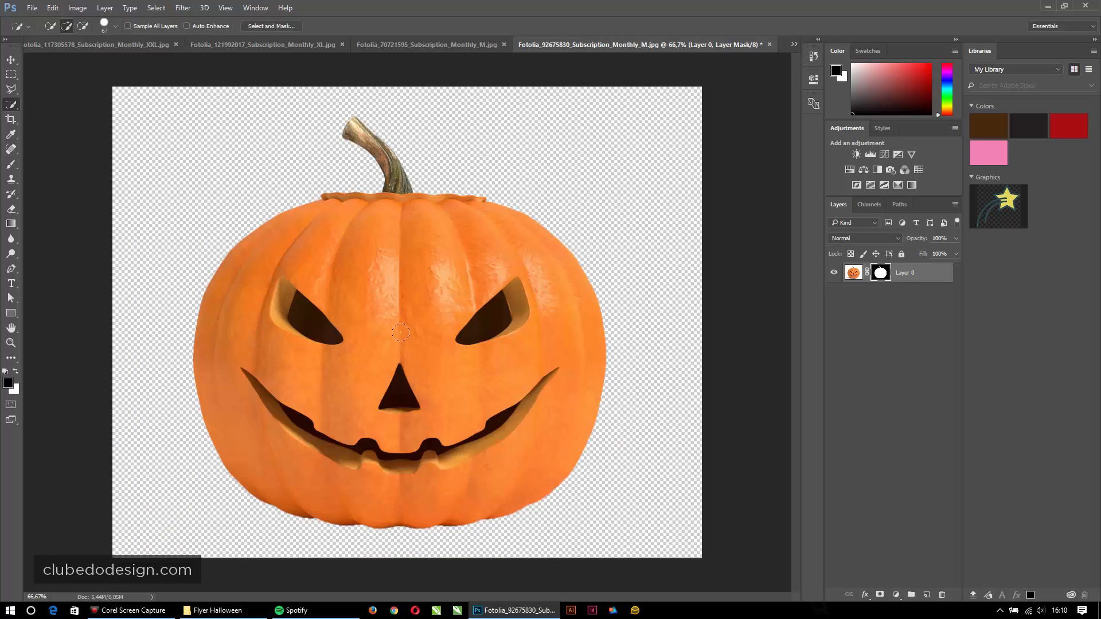
pyautogui.rightClick(875, 283)
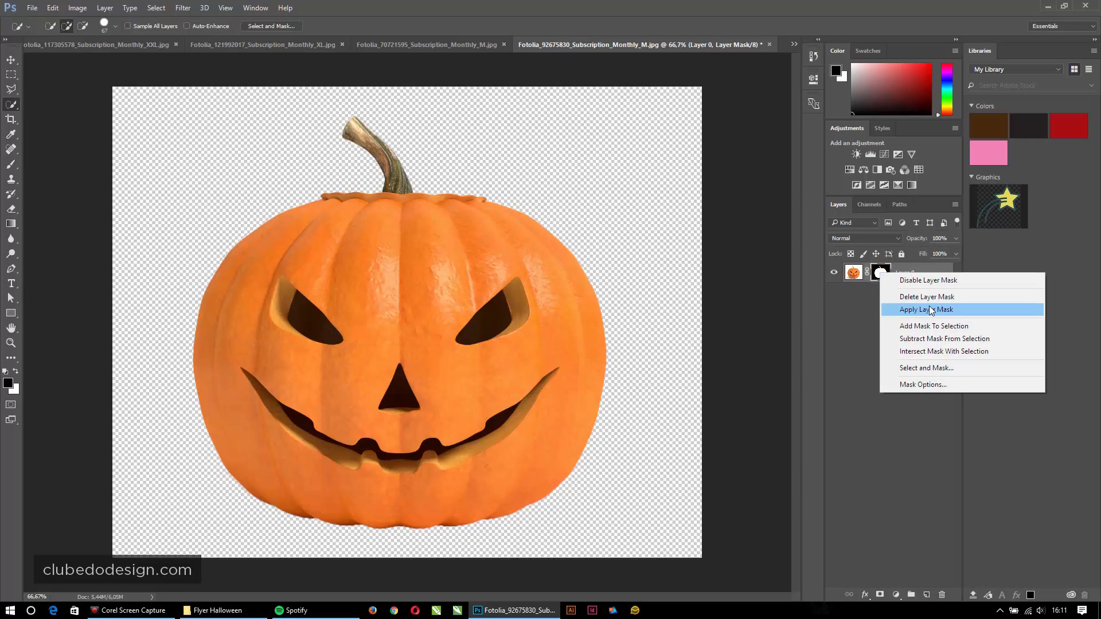
pyautogui.click(963, 311)
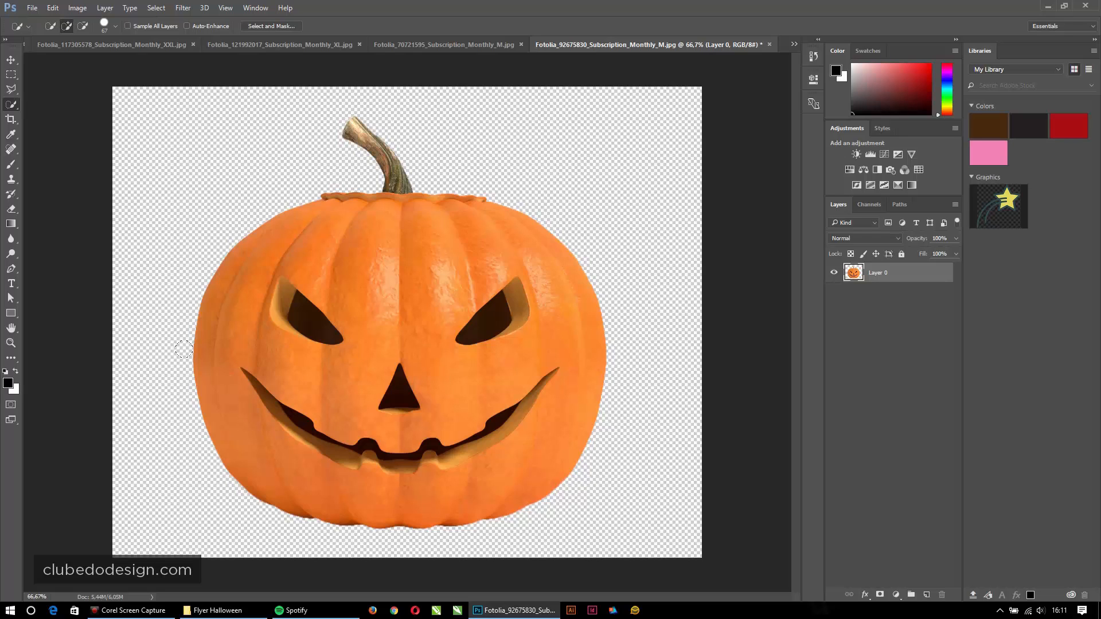
# Step: Select the dark interiors of the pumpkin's eyes, nose and mouth together with the Magic Wand
pyautogui.rightClick(11, 104)
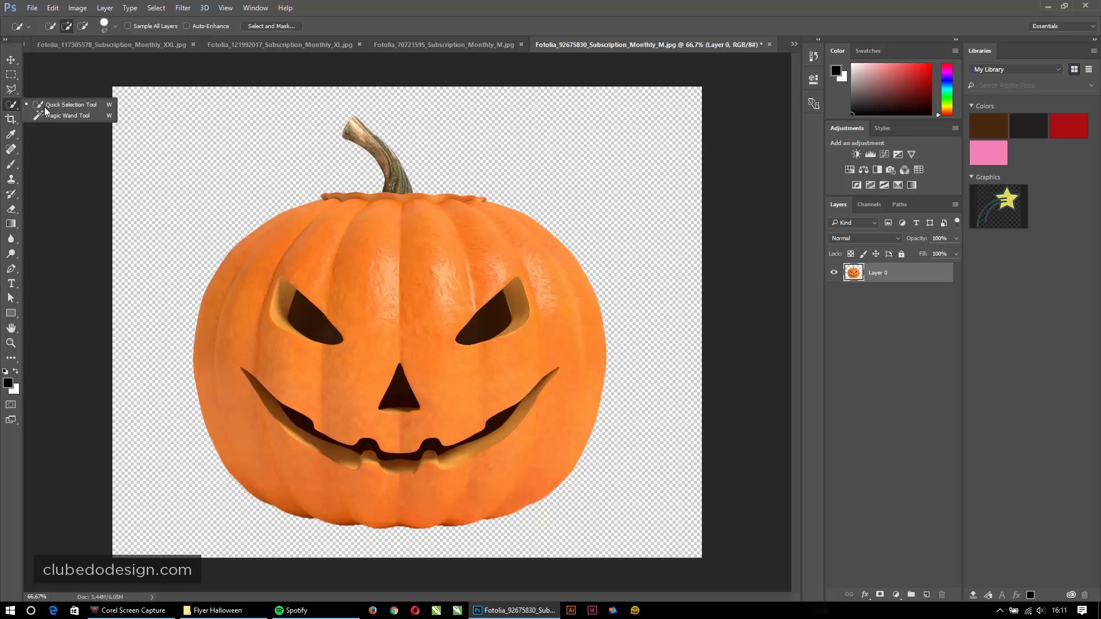
pyautogui.click(64, 116)
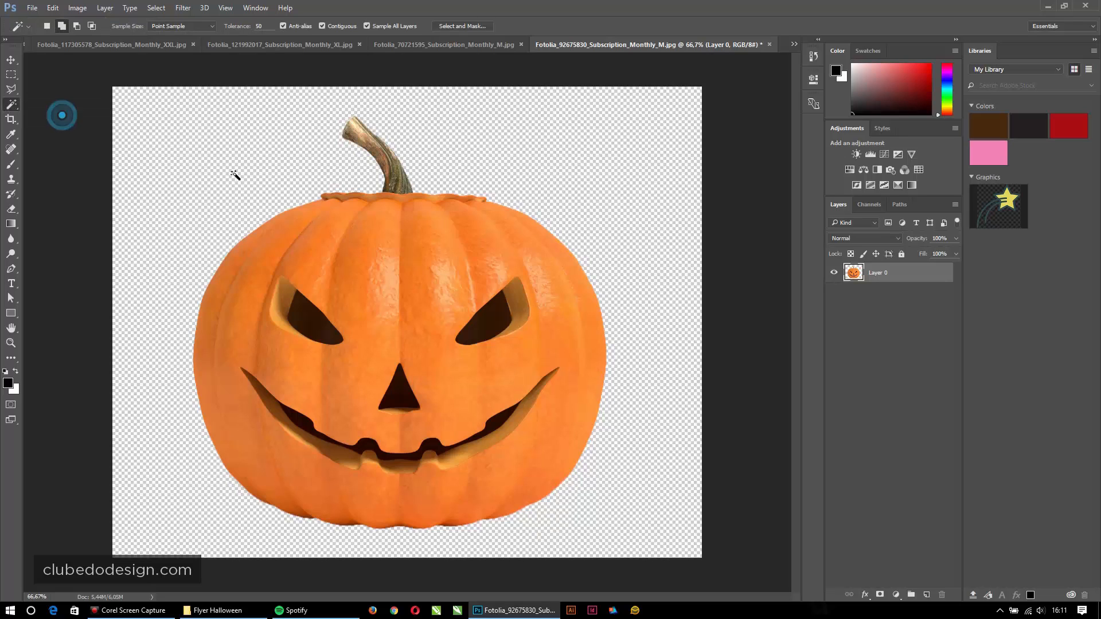
pyautogui.click(302, 315)
pyautogui.click(485, 324)
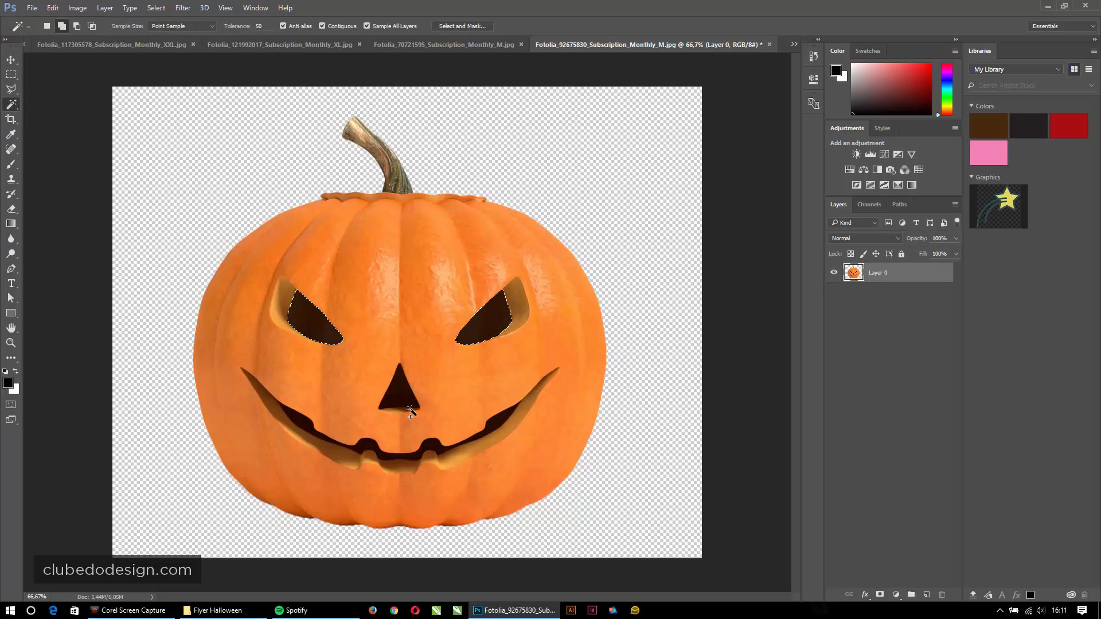
pyautogui.click(398, 395)
pyautogui.click(426, 451)
# Step: Fill the selected eyes, nose and mouth with a Solid Color fill layer in golden yellow ffd200
pyautogui.click(897, 592)
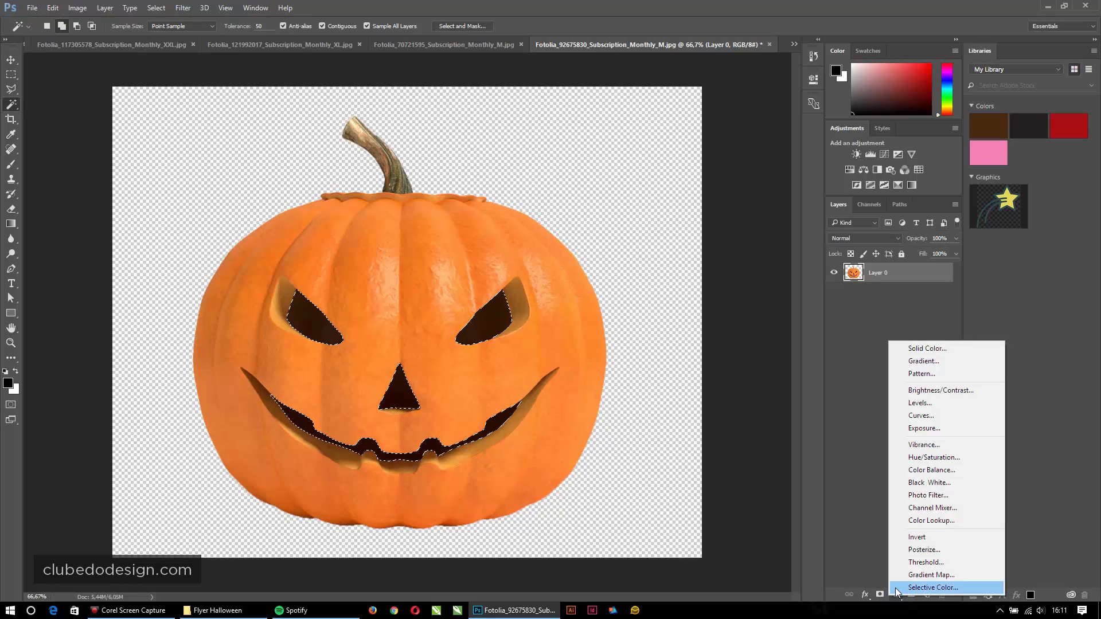
pyautogui.click(928, 348)
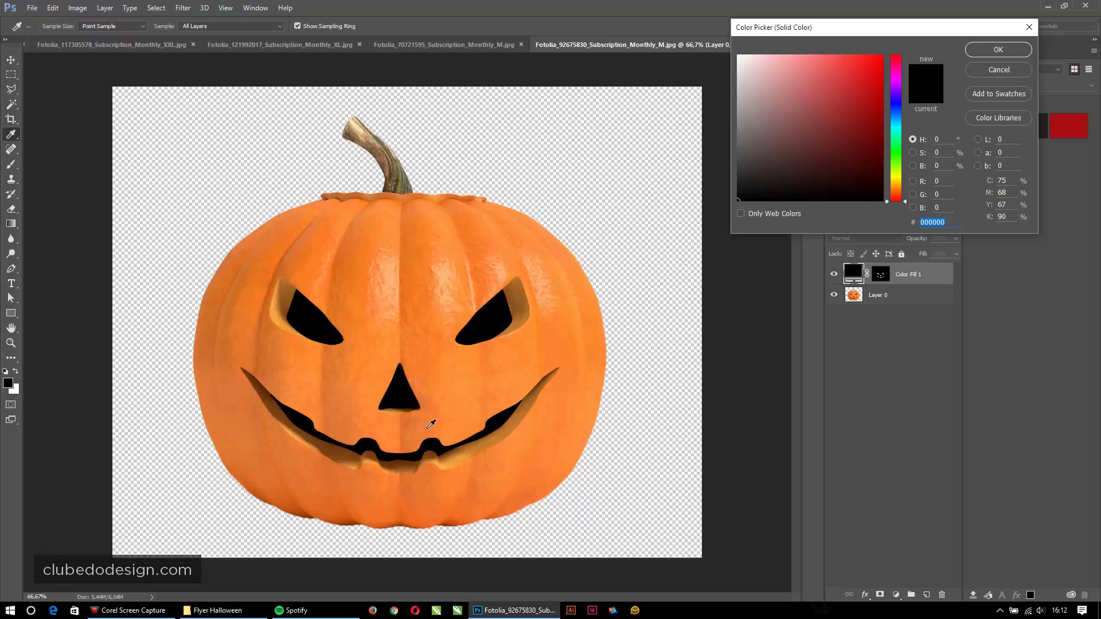
pyautogui.write('ff0000')
pyautogui.moveTo(895, 181); pyautogui.dragTo(895, 184)
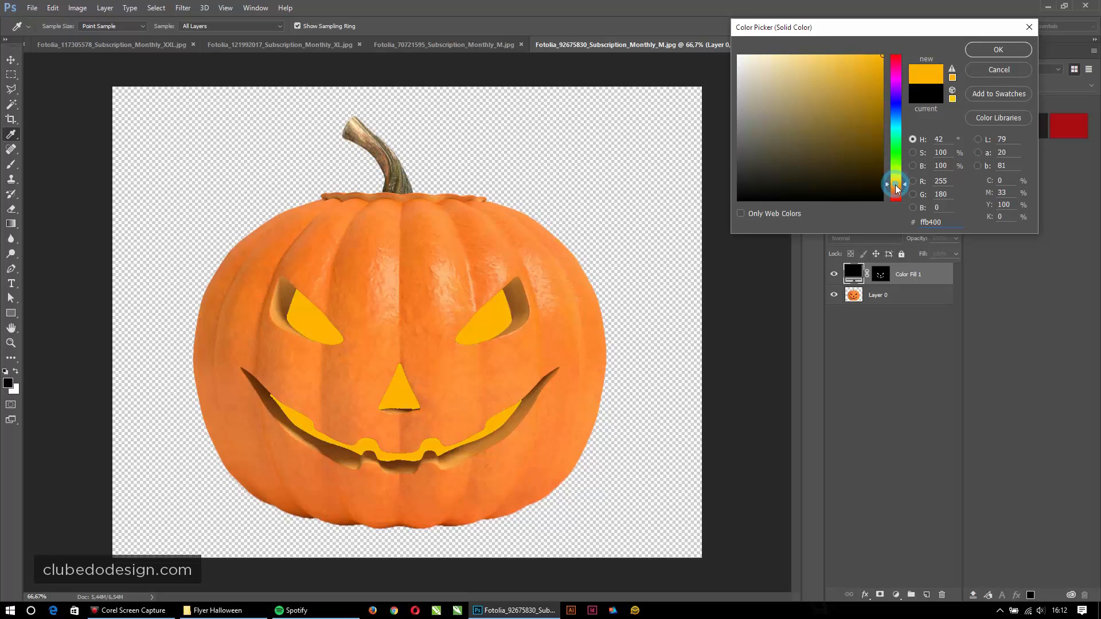
pyautogui.click(896, 180)
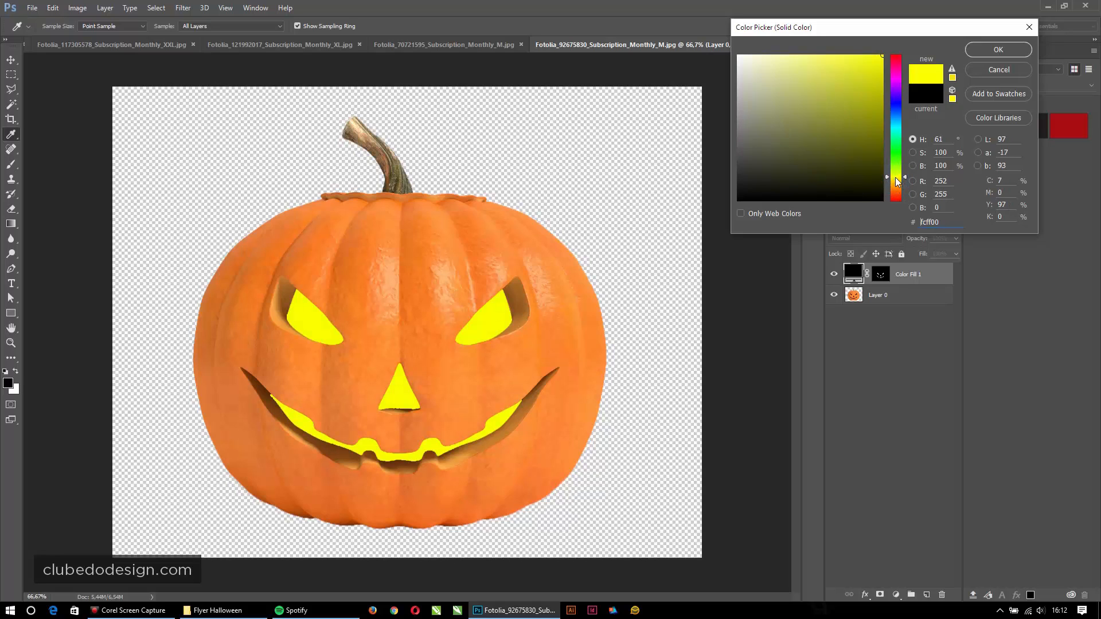
pyautogui.moveTo(896, 180); pyautogui.dragTo(896, 182)
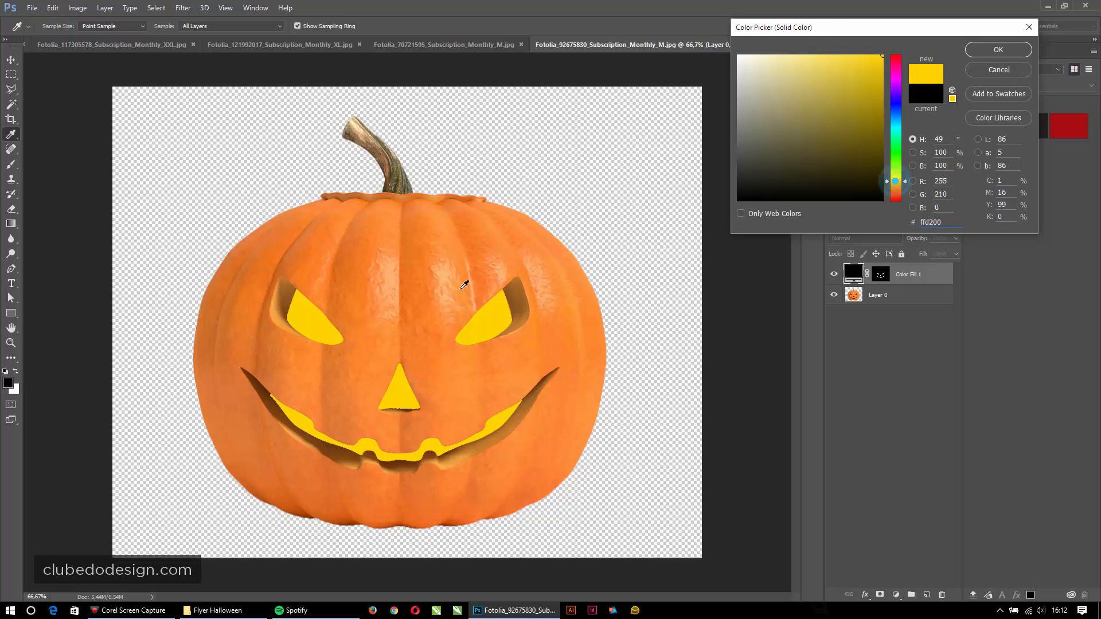
pyautogui.click(986, 50)
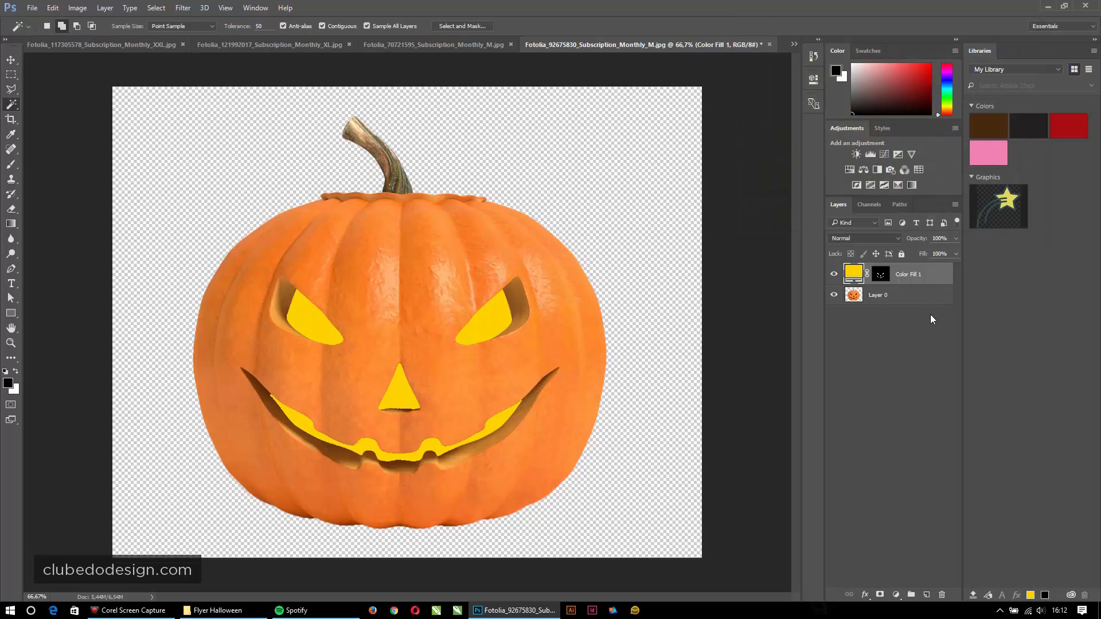
# Step: Create a new layer, fill it with black and place it beneath the pumpkin layer as a dark backdrop
pyautogui.click(921, 295)
pyautogui.click(926, 594)
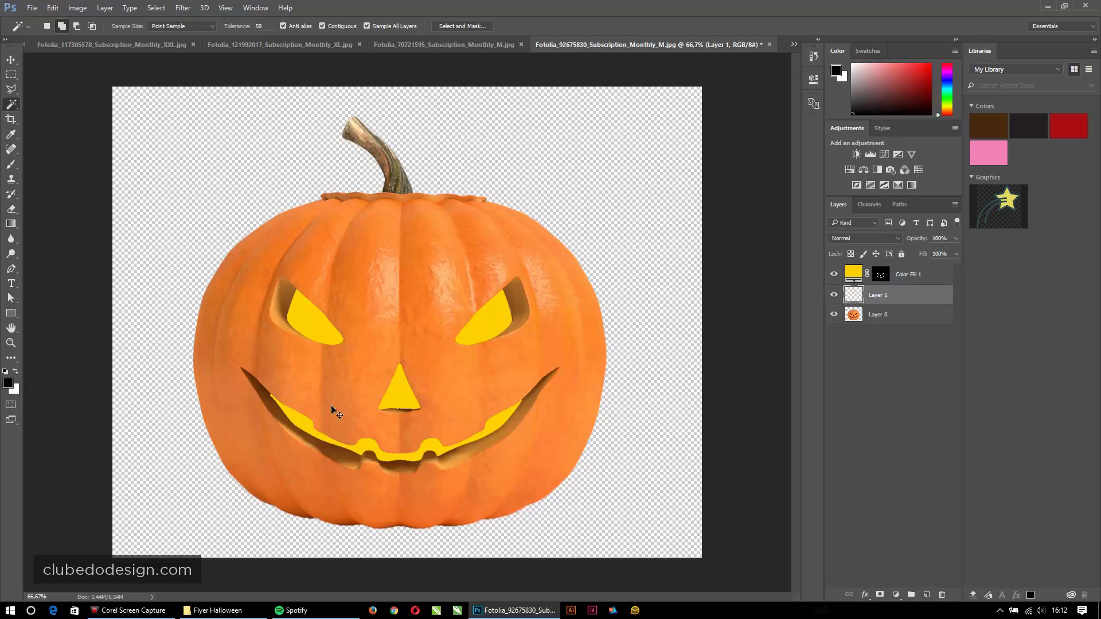
pyautogui.hotkey('ctrl', 'BackSpace')
pyautogui.hotkey('alt', 'BackSpace')
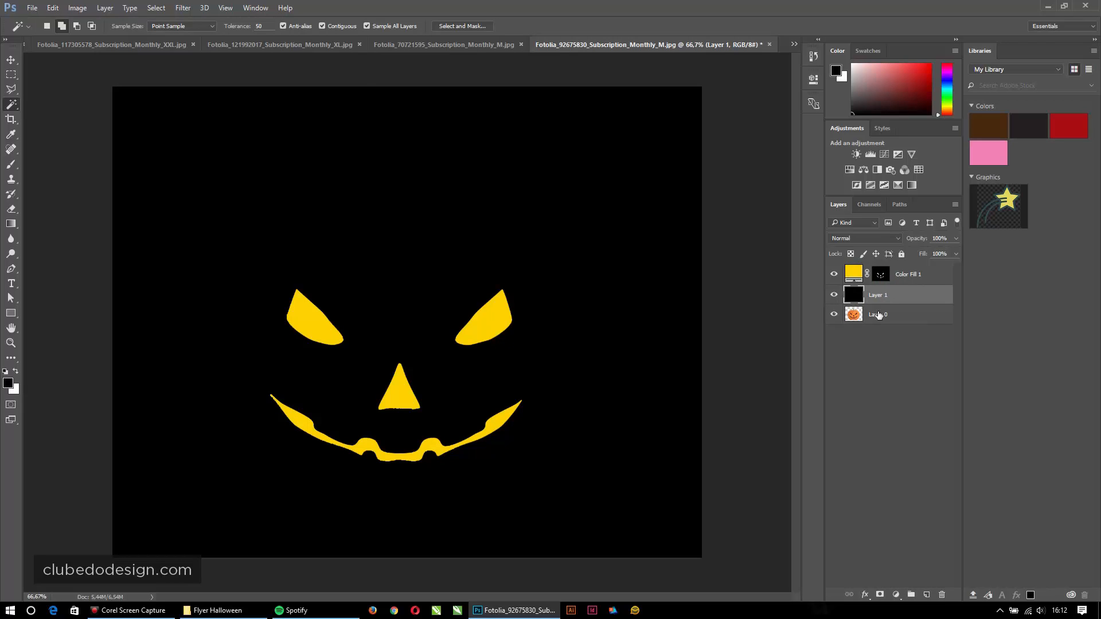
pyautogui.moveTo(890, 290); pyautogui.dragTo(892, 326)
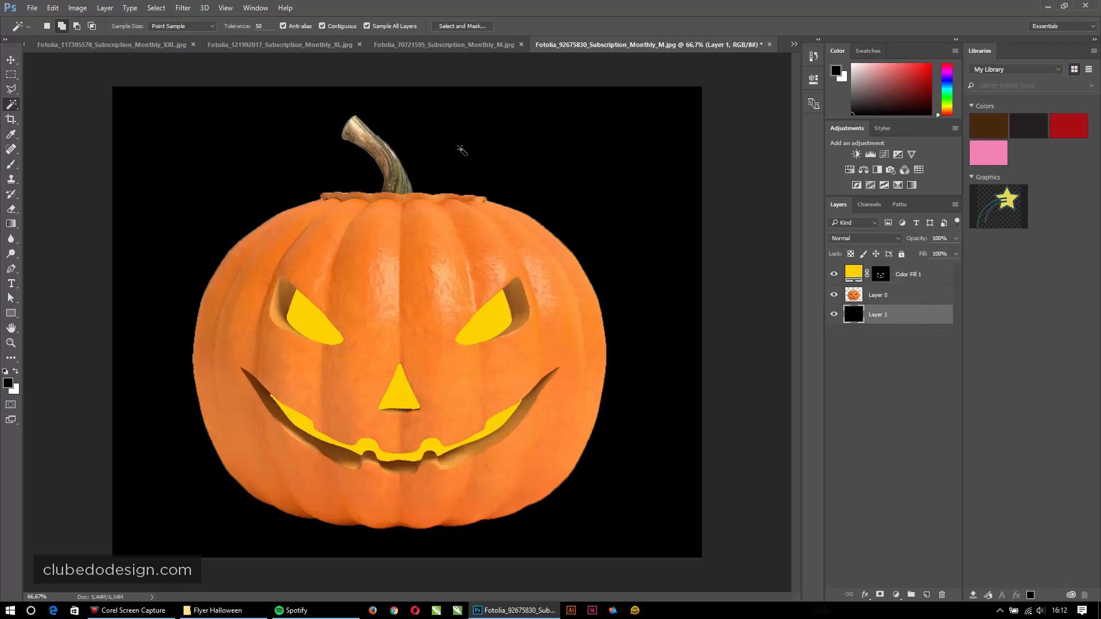
# Step: Add an Outer Glow effect to the yellow fill layer and set the glow color to fffc00
pyautogui.click(860, 274)
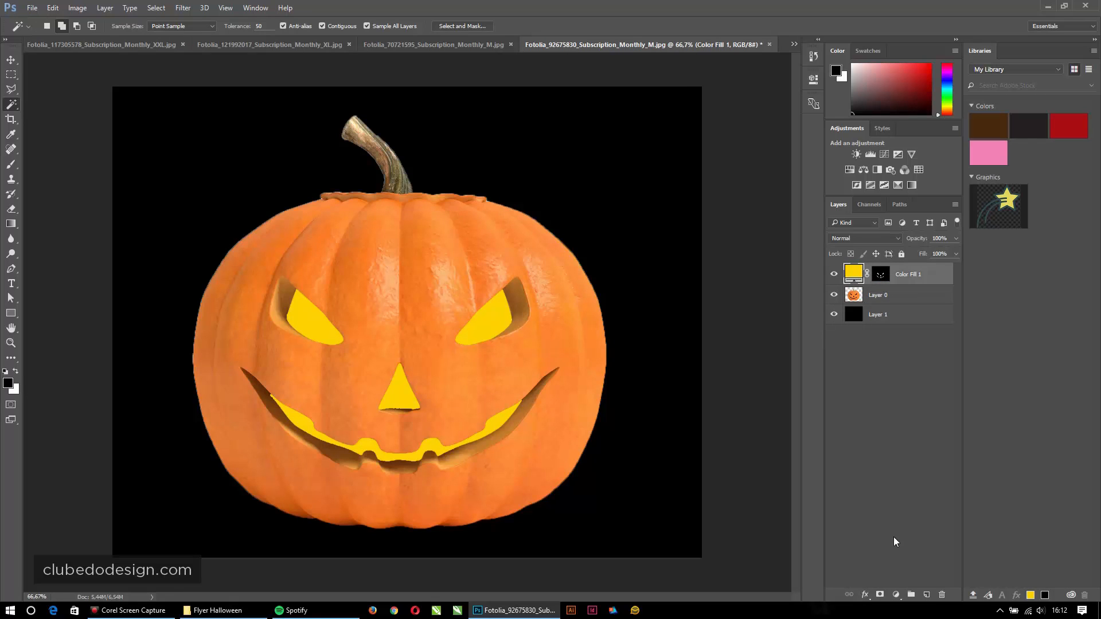
pyautogui.click(865, 594)
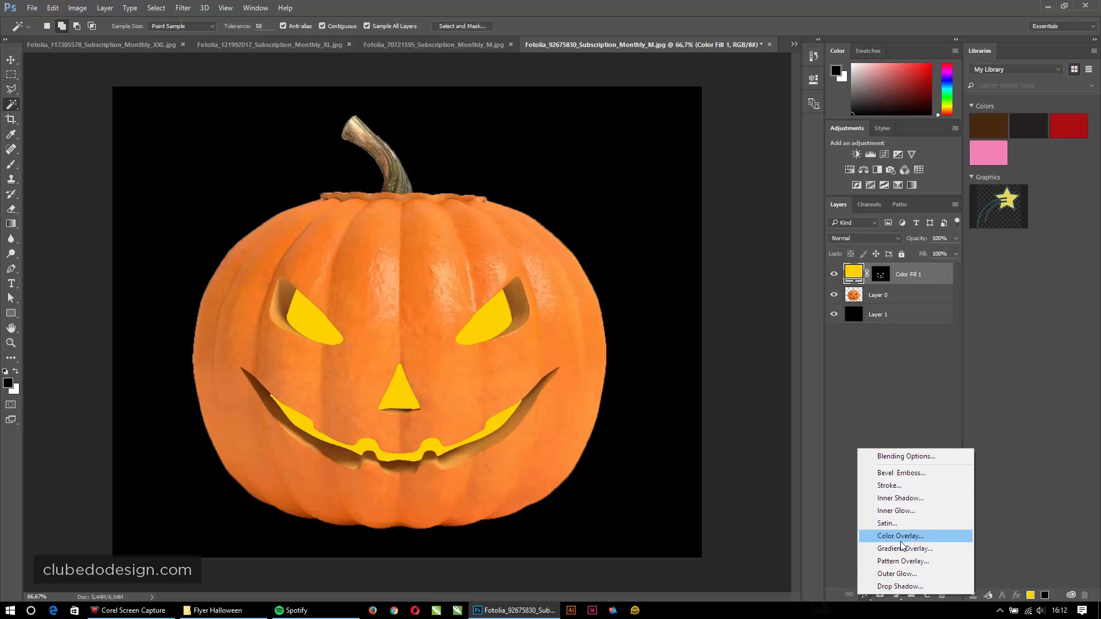
pyautogui.click(896, 574)
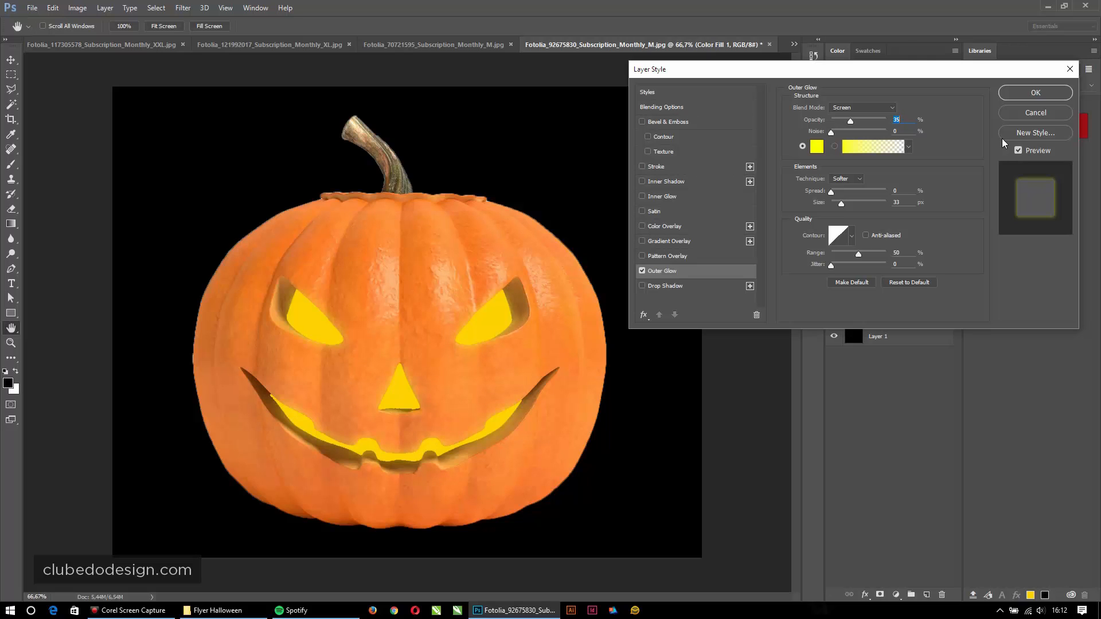
pyautogui.click(816, 146)
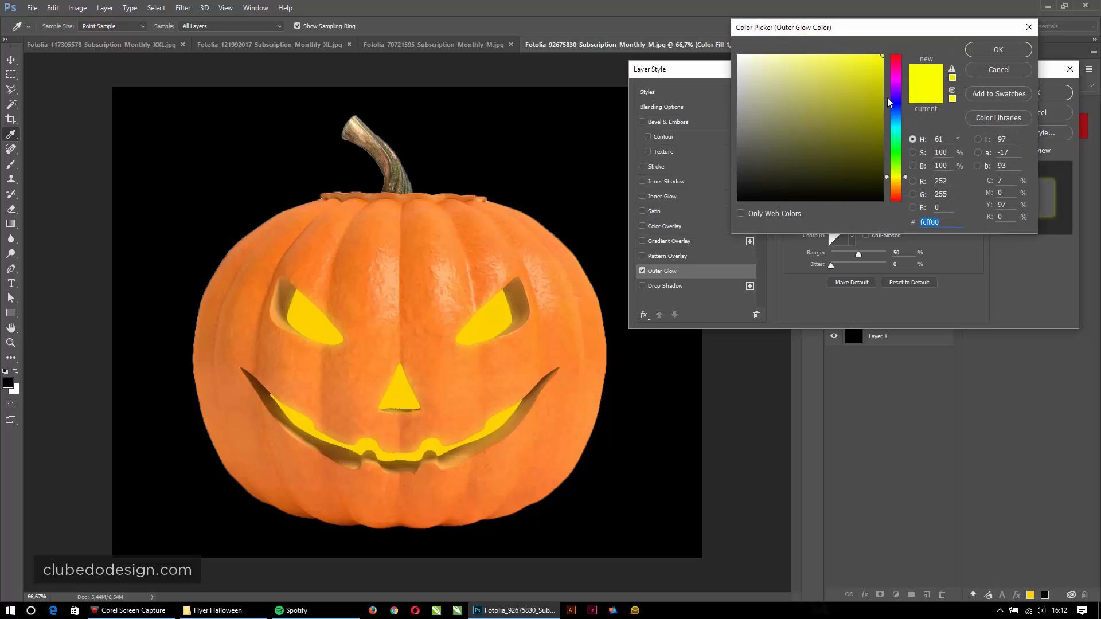
pyautogui.moveTo(895, 177); pyautogui.dragTo(895, 178)
pyautogui.click(979, 50)
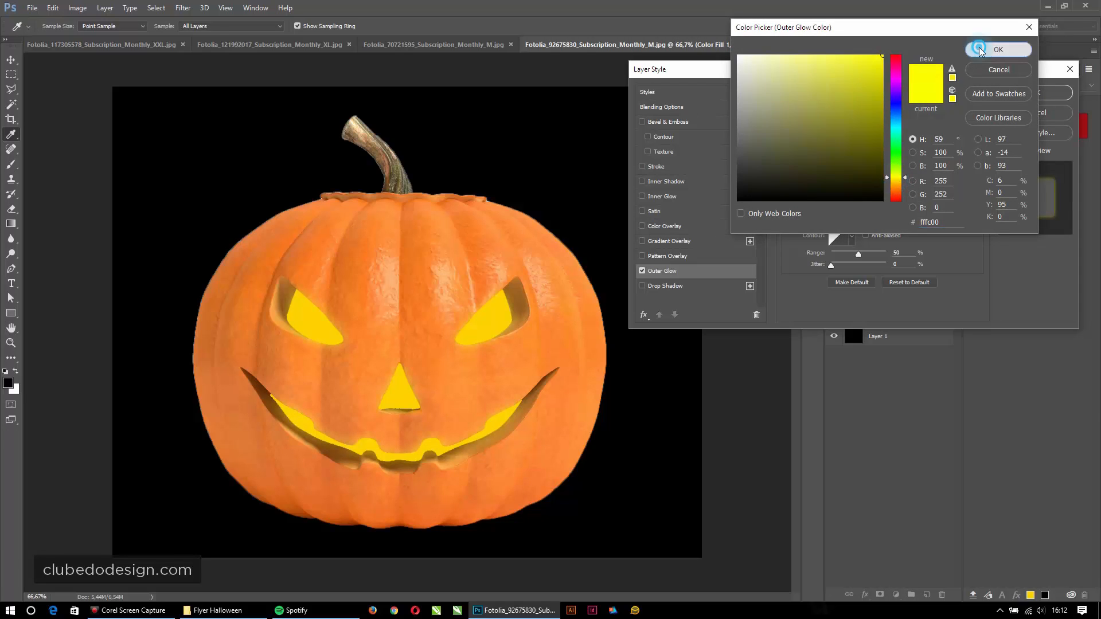
# Step: Set the yellow fill layer's Outer Glow to 61% opacity, 16% spread and 109 px size, and apply it
pyautogui.moveTo(852, 126); pyautogui.dragTo(864, 124)
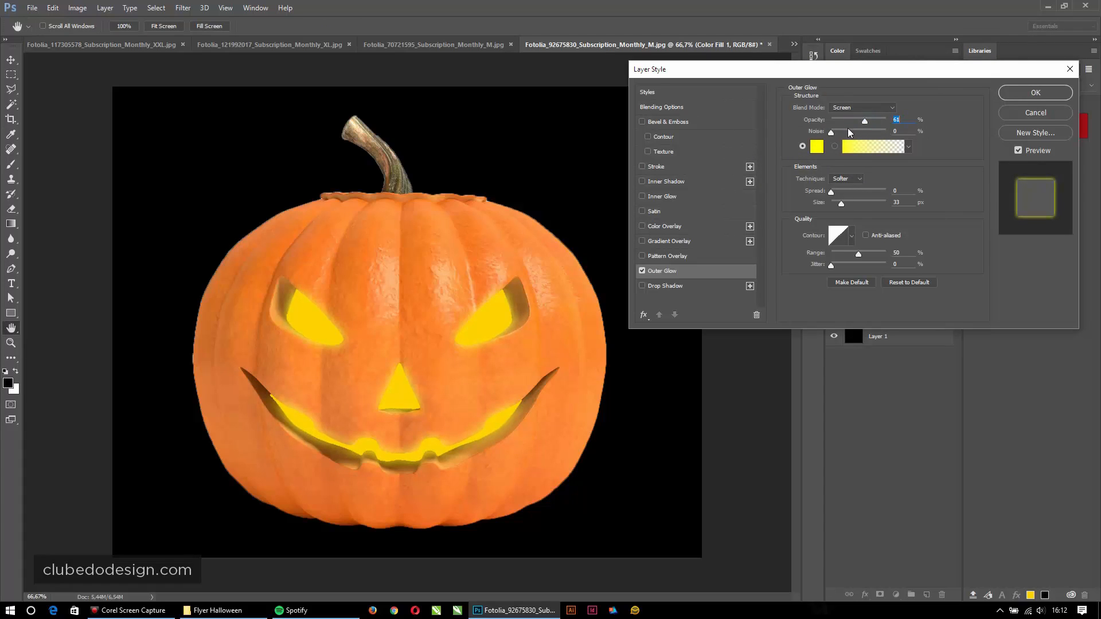
pyautogui.moveTo(842, 203)
pyautogui.mouseDown()
pyautogui.moveTo(853, 202)
pyautogui.moveTo(838, 191)
pyautogui.moveTo(869, 204)
pyautogui.moveTo(835, 193)
pyautogui.moveTo(854, 201)
pyautogui.mouseUp()
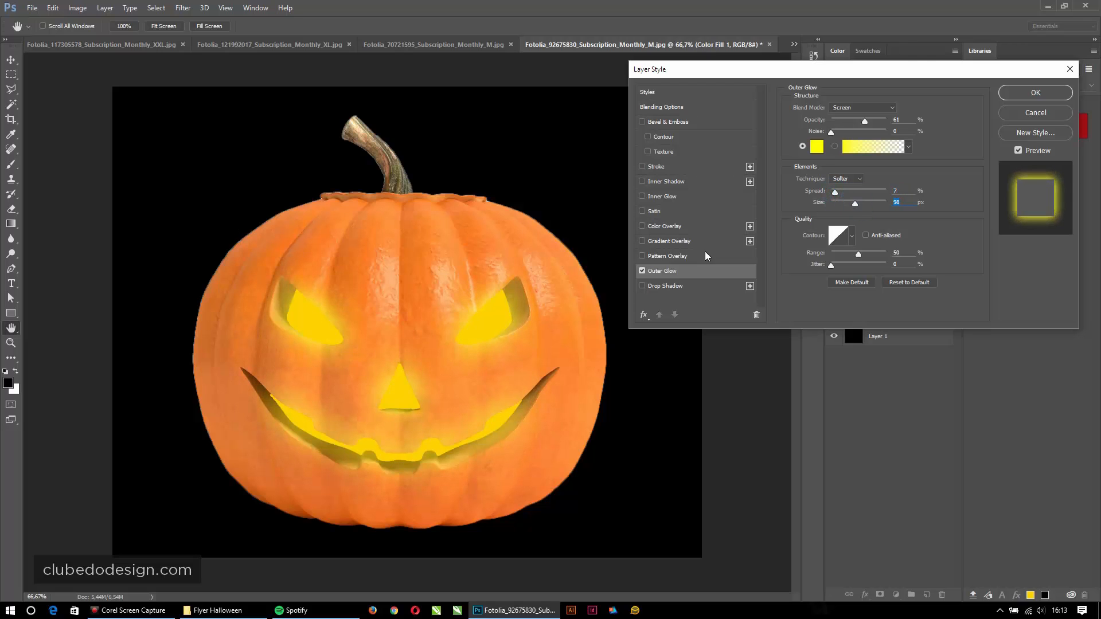
pyautogui.moveTo(852, 202); pyautogui.dragTo(841, 194)
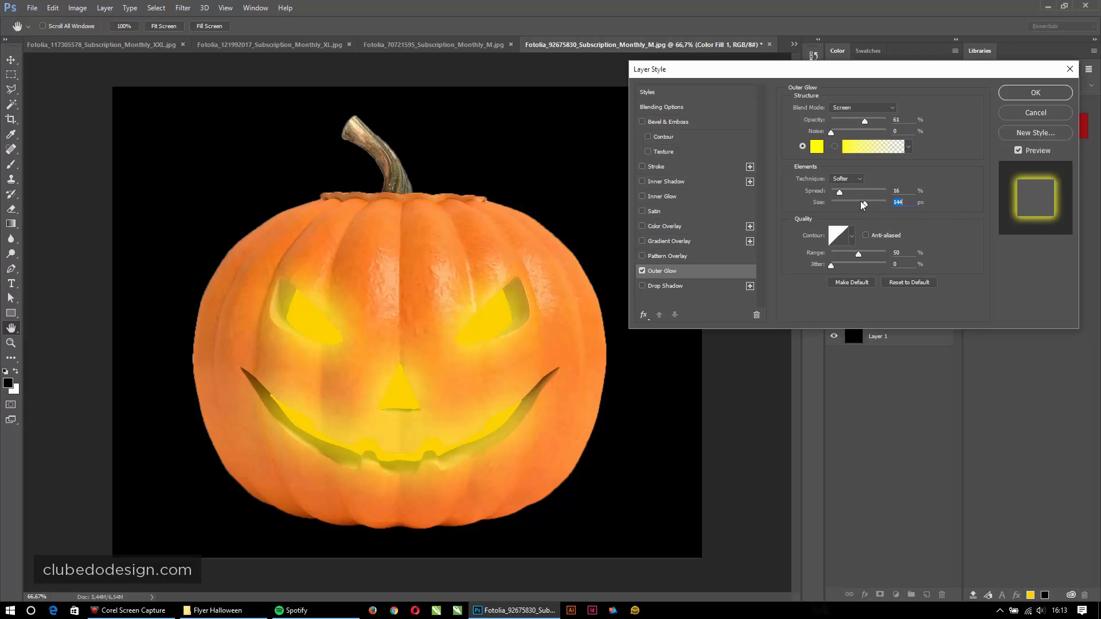
pyautogui.moveTo(864, 202); pyautogui.dragTo(858, 202)
pyautogui.click(1029, 93)
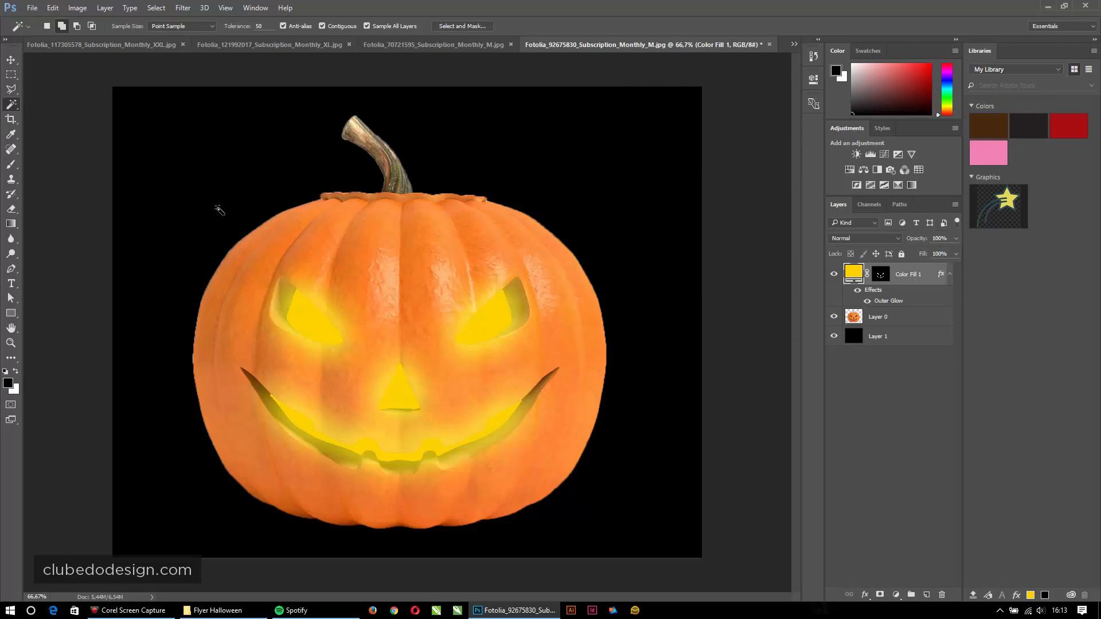
# Step: Add an Outer Glow to the pumpkin layer with 22% opacity, 0% spread and a size of about 70 px
pyautogui.click(904, 331)
pyautogui.click(901, 316)
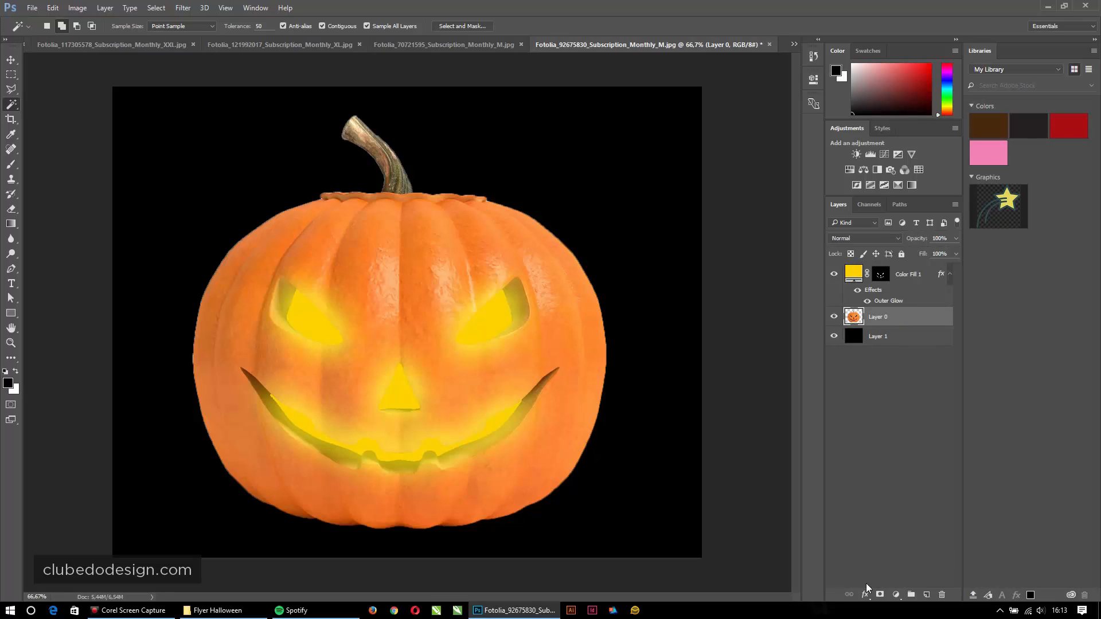
pyautogui.click(865, 595)
pyautogui.click(898, 574)
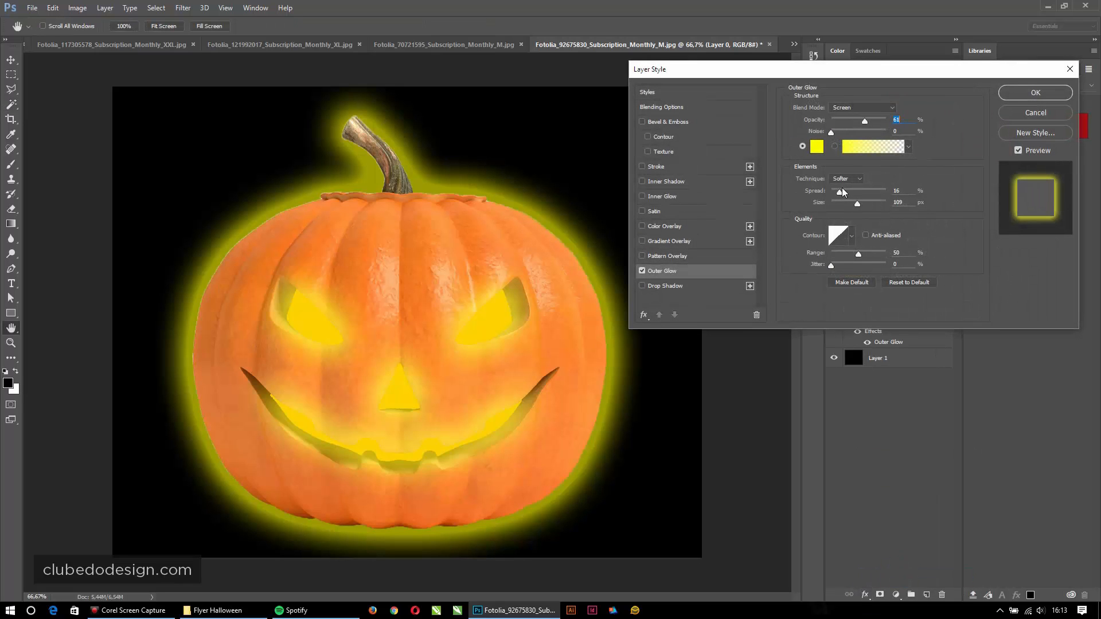
pyautogui.click(850, 203)
pyautogui.moveTo(837, 191); pyautogui.dragTo(839, 205)
pyautogui.moveTo(864, 121); pyautogui.dragTo(843, 122)
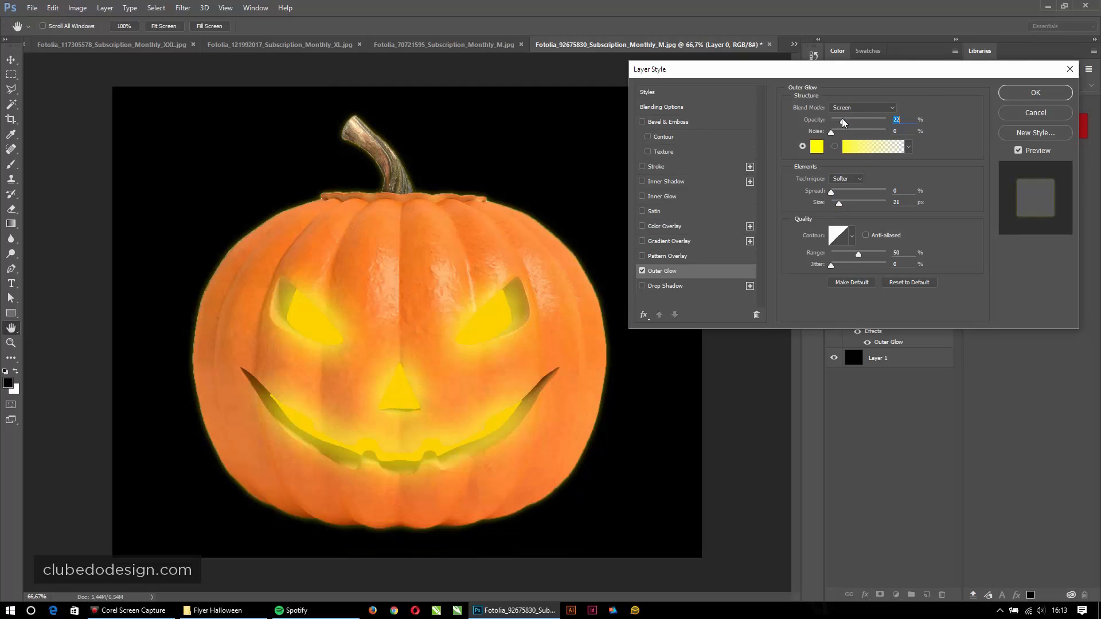
pyautogui.click(850, 203)
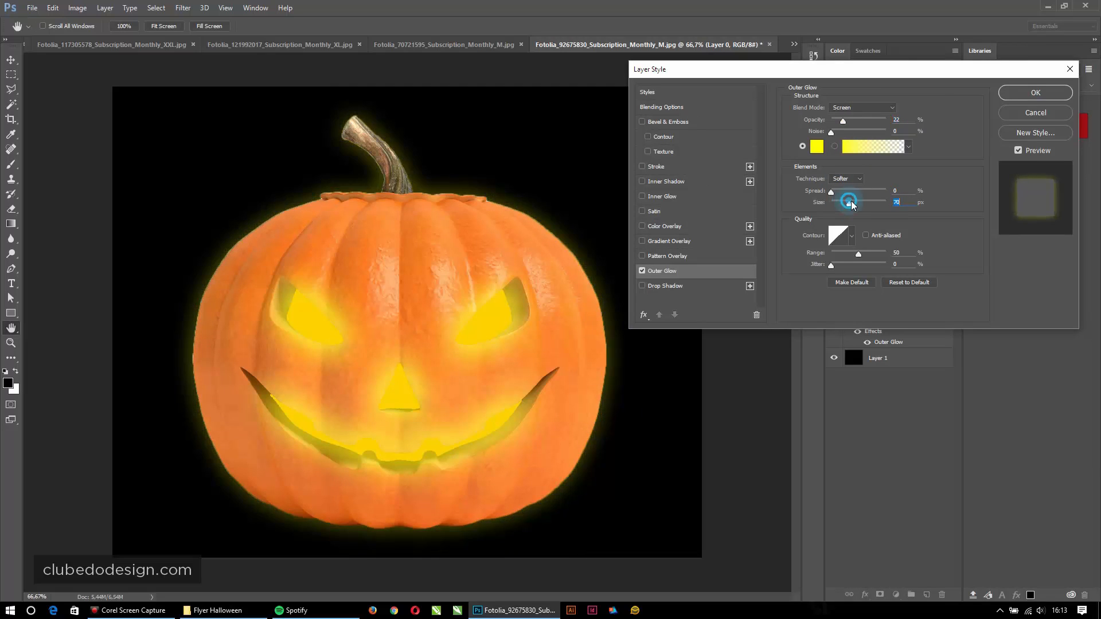
pyautogui.moveTo(850, 202); pyautogui.dragTo(851, 201)
pyautogui.click(1022, 95)
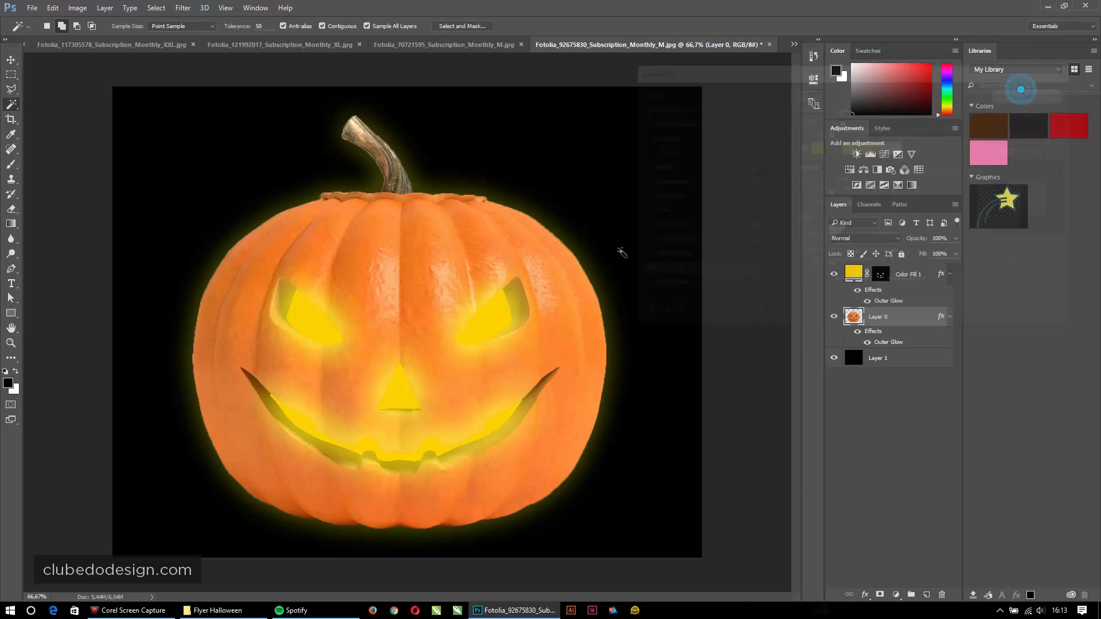
# Step: Delete the black backdrop layer and stamp the visible pumpkin and glow layers into one new merged layer
pyautogui.click(920, 273)
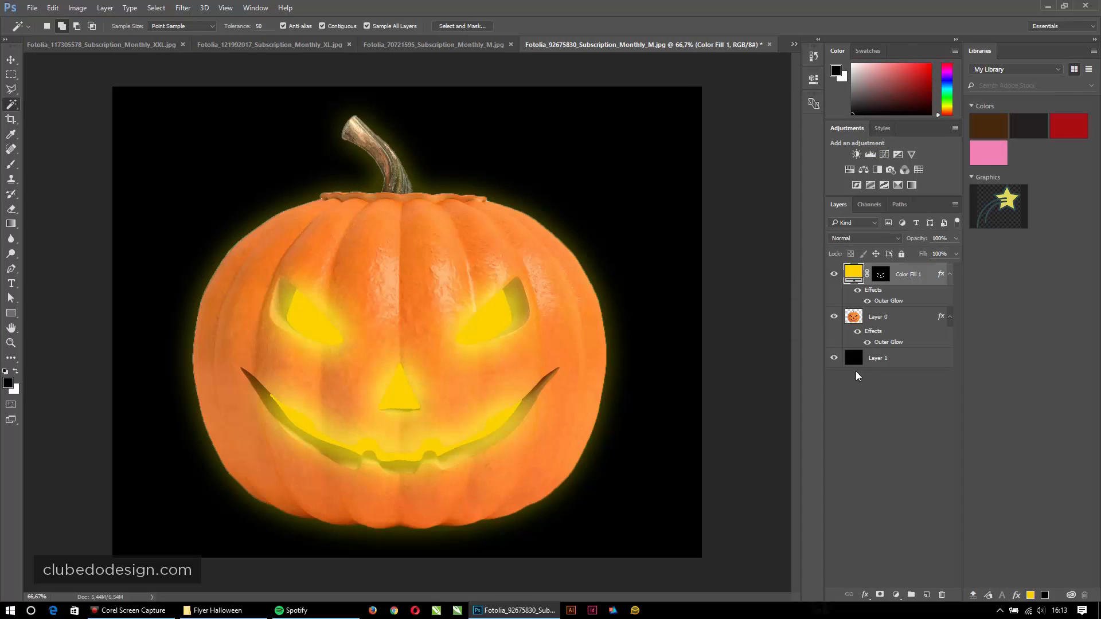
pyautogui.moveTo(893, 353); pyautogui.dragTo(941, 595)
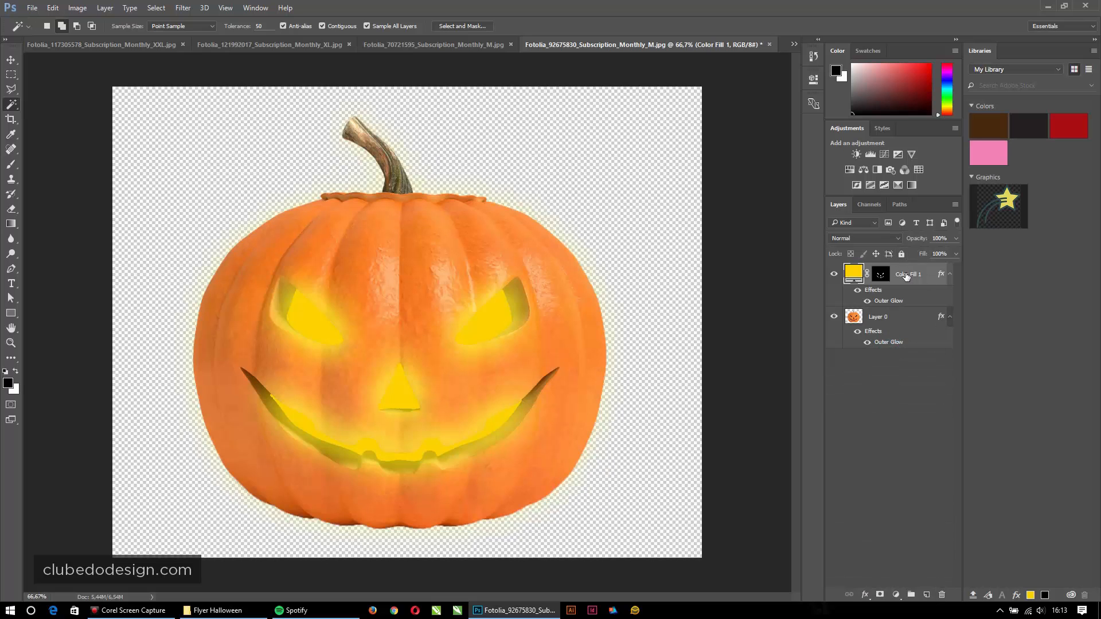
pyautogui.hotkey('ctrl', 'shift', 'alt', 'e')
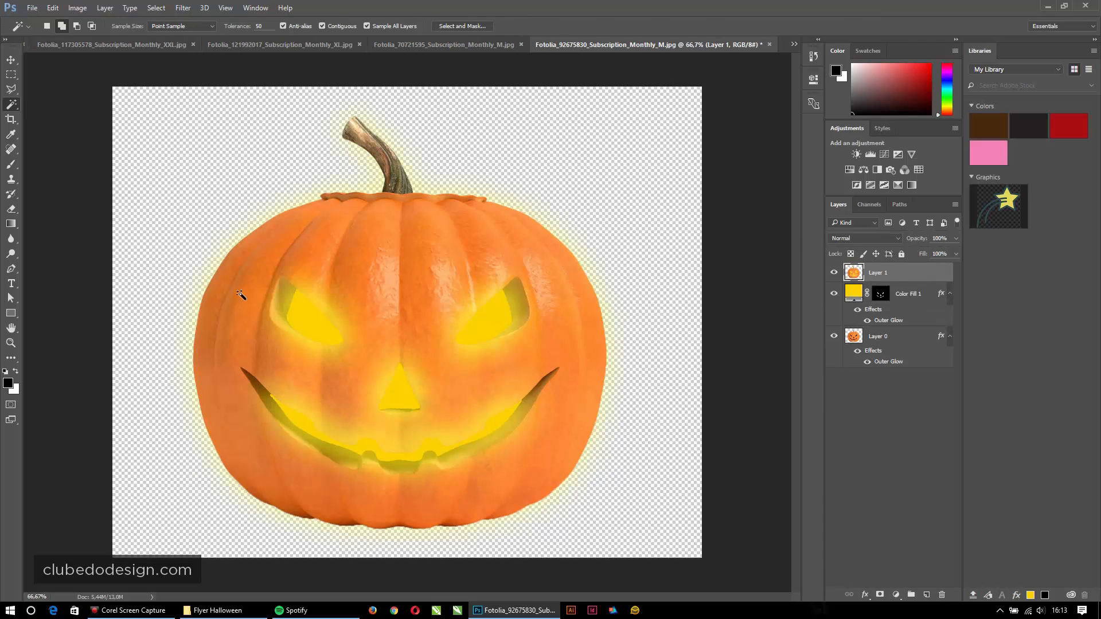
# Step: Bring the merged glowing pumpkin into the Untitled-1 flyer over the lower titles and convert it to a Smart Object
pyautogui.click(10, 59)
pyautogui.moveTo(424, 266); pyautogui.dragTo(420, 408)
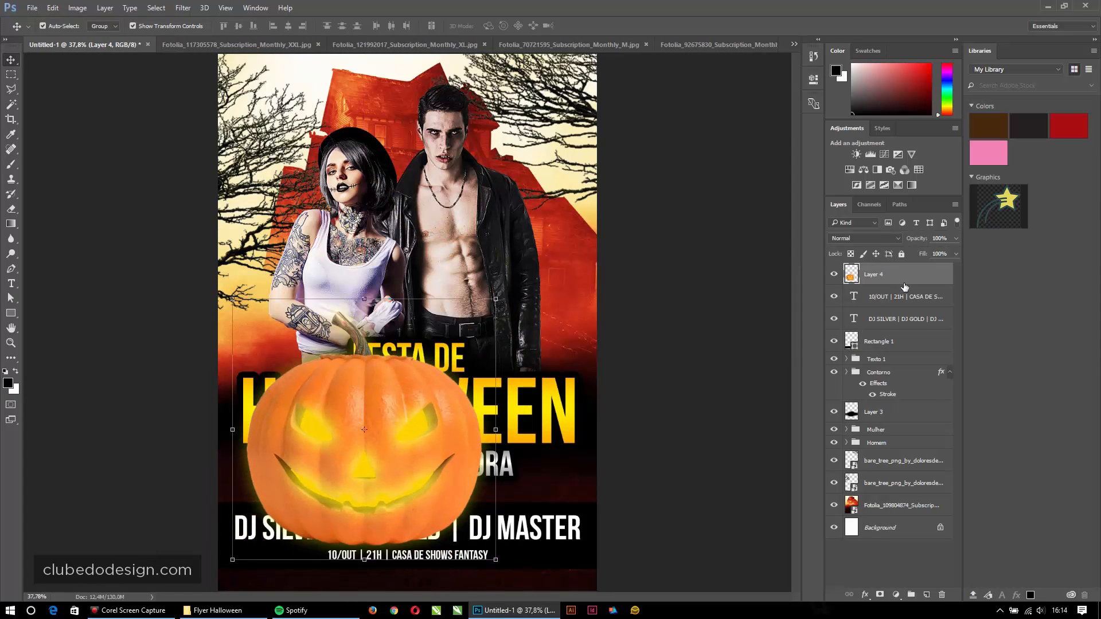
pyautogui.rightClick(903, 284)
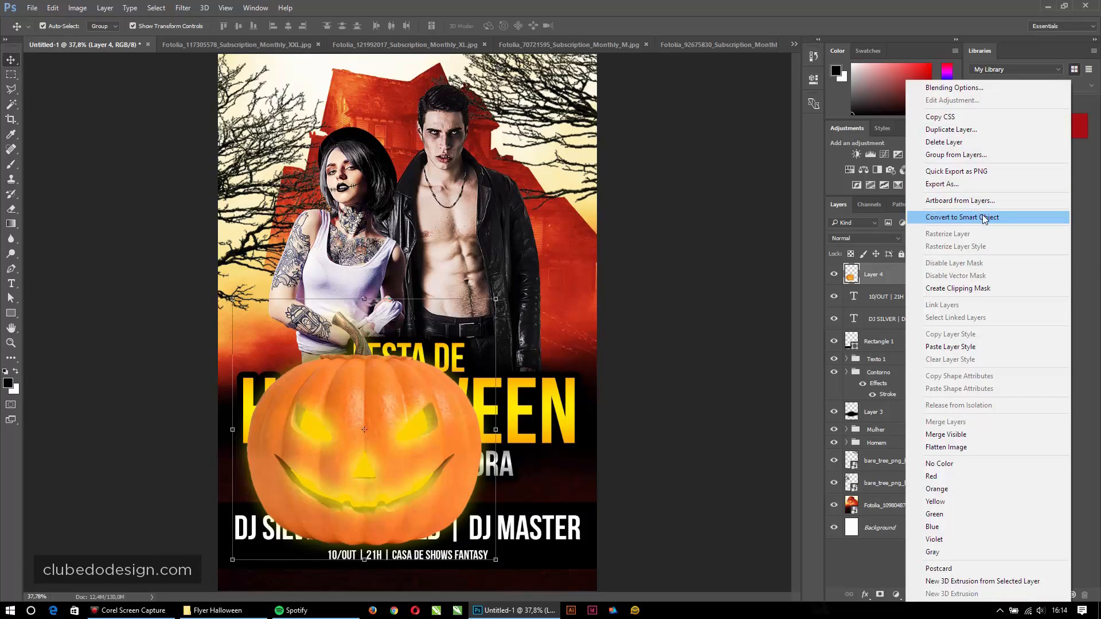
pyautogui.click(984, 218)
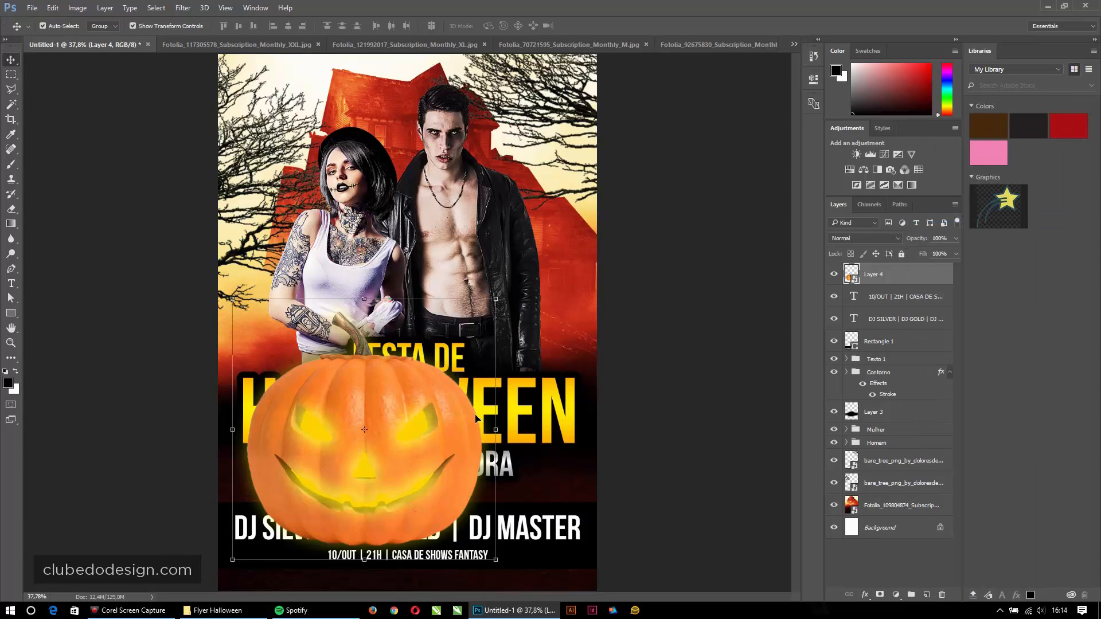
# Step: Close the Fotolia_92675830_Subscription_Monthly_M.jpg document without saving its changes
pyautogui.click(670, 47)
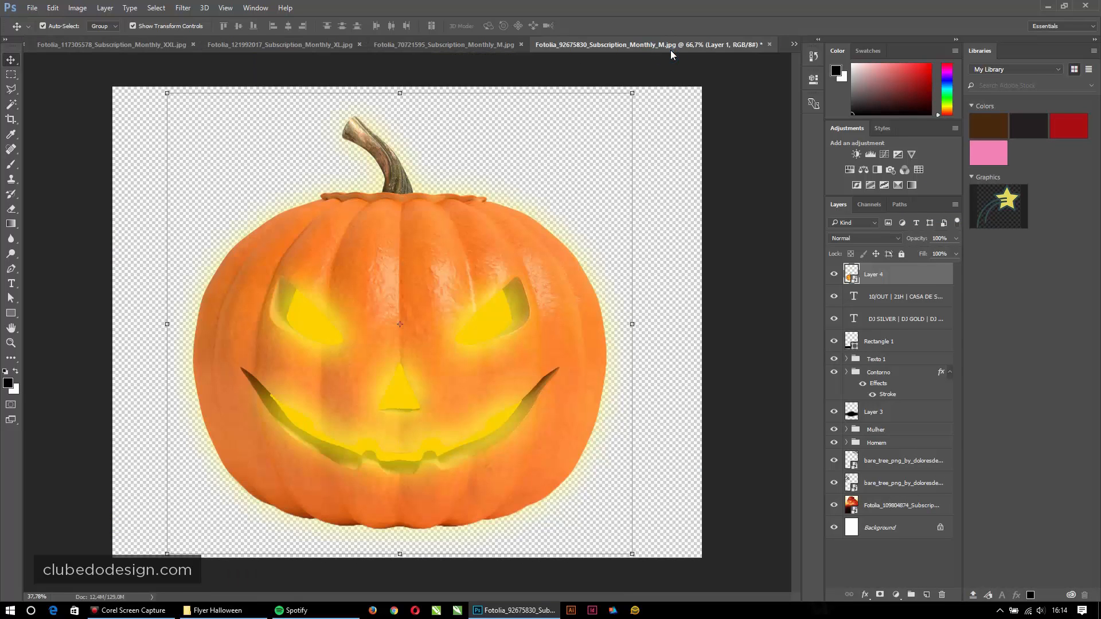
pyautogui.click(770, 45)
pyautogui.click(559, 233)
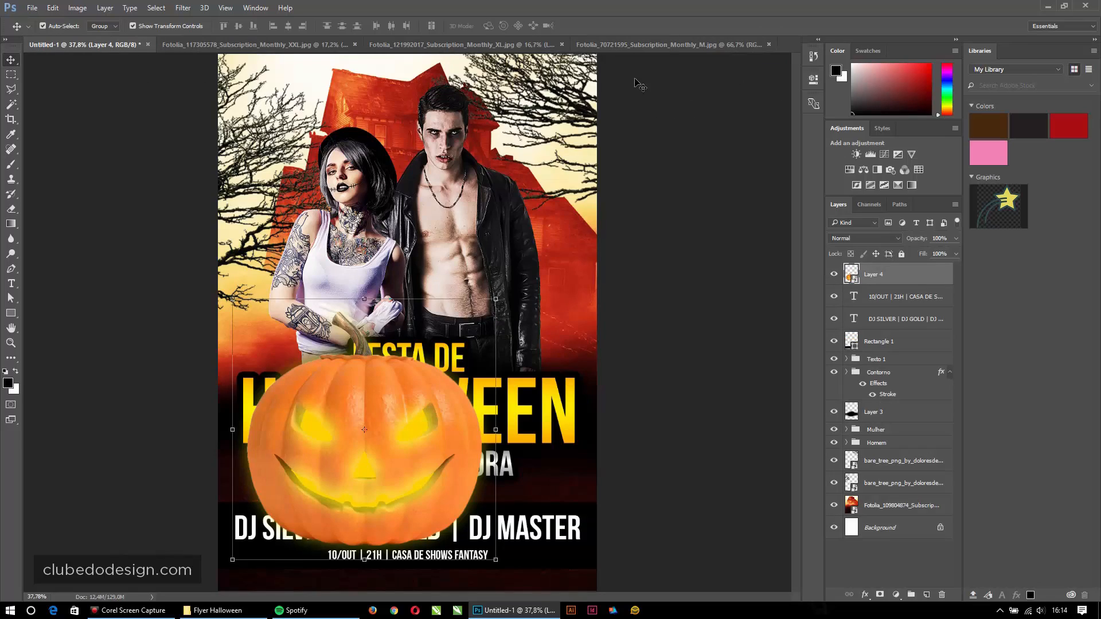
# Step: In the Fotolia_70721595_Subscription_Monthly_M.jpg document, select the white background and outer shadow around the pumpkin with the Magic Wand
pyautogui.click(663, 44)
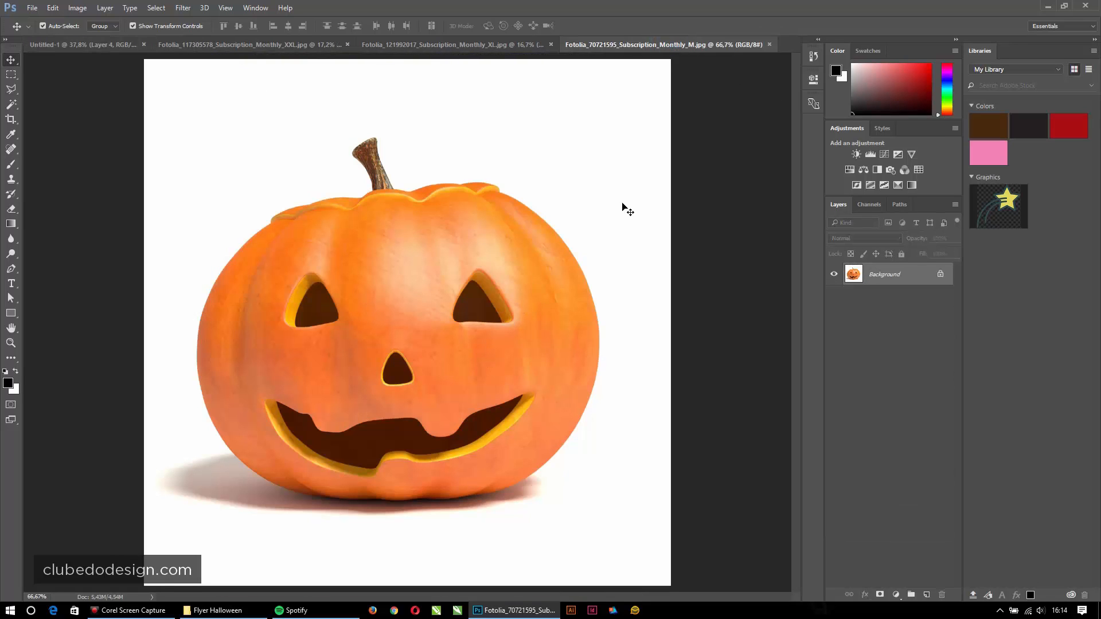
pyautogui.press('w')
pyautogui.click(197, 162)
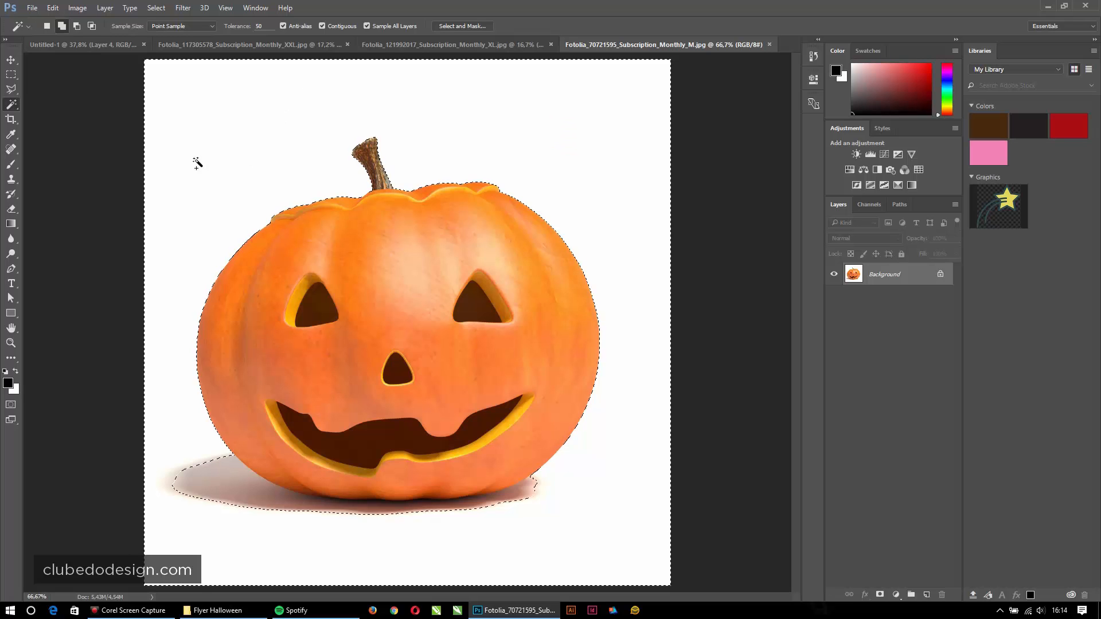
pyautogui.click(227, 497)
# Step: Extend the selection over the remaining ground shadow beneath the pumpkin with the Quick Selection tool, following its lower edge
pyautogui.click(14, 102)
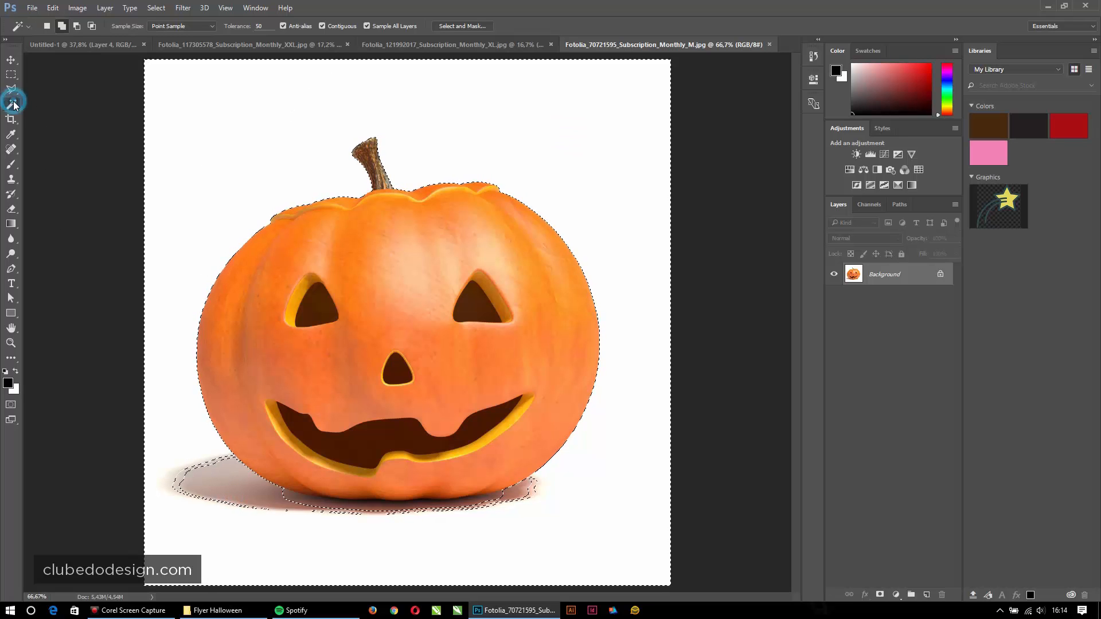
pyautogui.click(36, 104)
pyautogui.moveTo(190, 477)
pyautogui.mouseDown()
pyautogui.moveTo(253, 498)
pyautogui.moveTo(396, 508)
pyautogui.mouseUp()
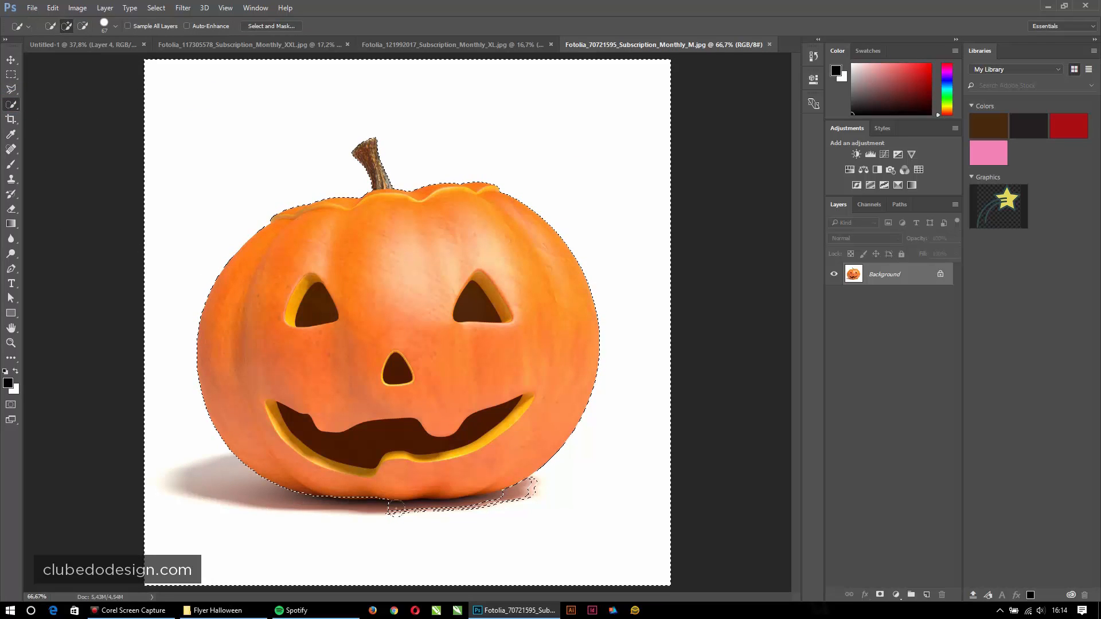
pyautogui.hotkey('ctrl', 'alt', 'z')
pyautogui.hotkey('ctrl', 'alt', 'z')
pyautogui.hotkey('ctrl', 'alt', 'z')
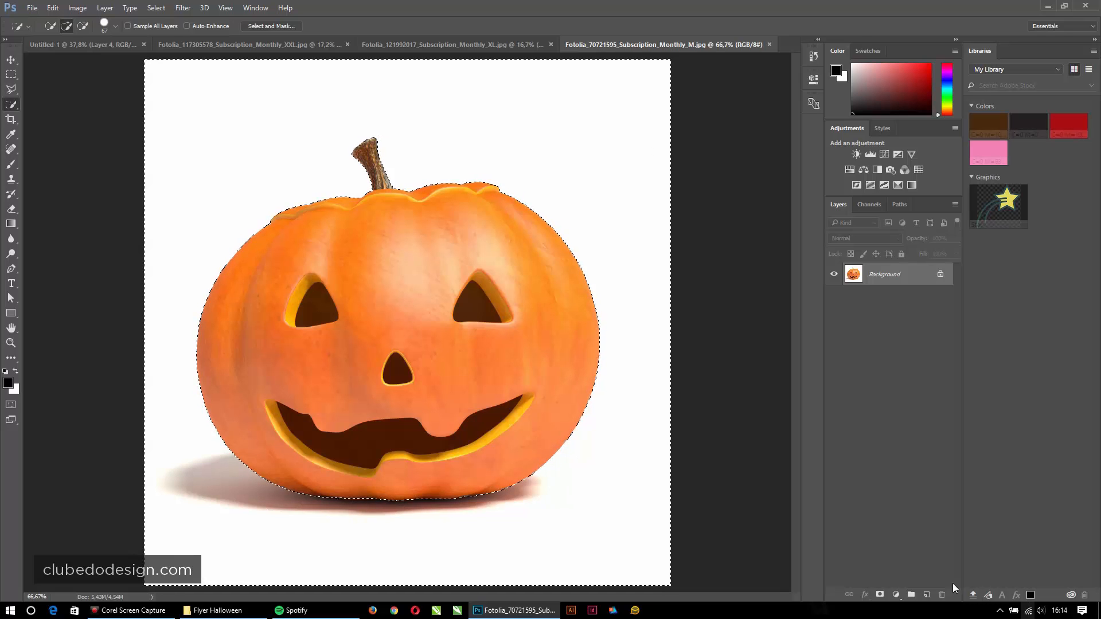
# Step: Mask the photo layer so only the pumpkin shows, and apply the mask permanently
pyautogui.keyDown('alt'); pyautogui.click(880, 595); pyautogui.keyUp('alt')
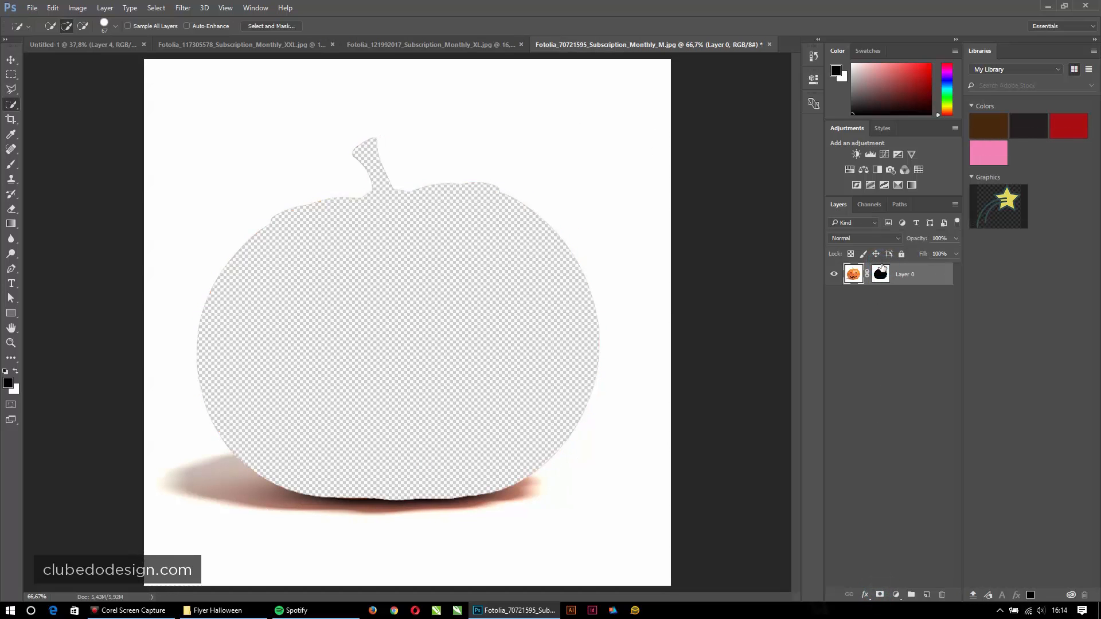
pyautogui.hotkey('ctrl', 'i')
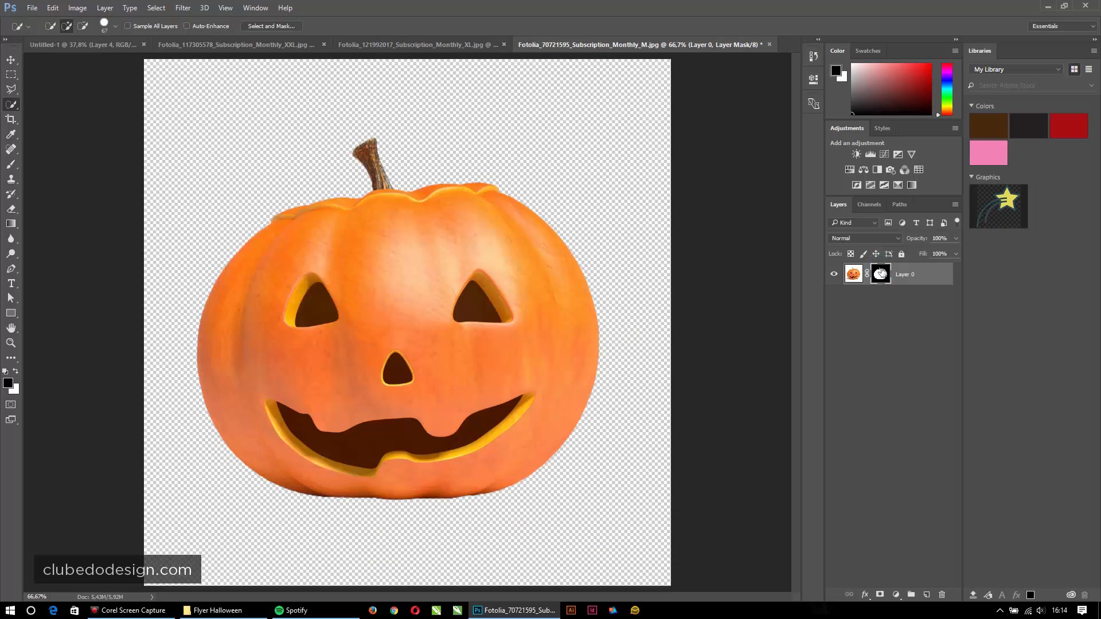
pyautogui.rightClick(882, 276)
pyautogui.click(920, 311)
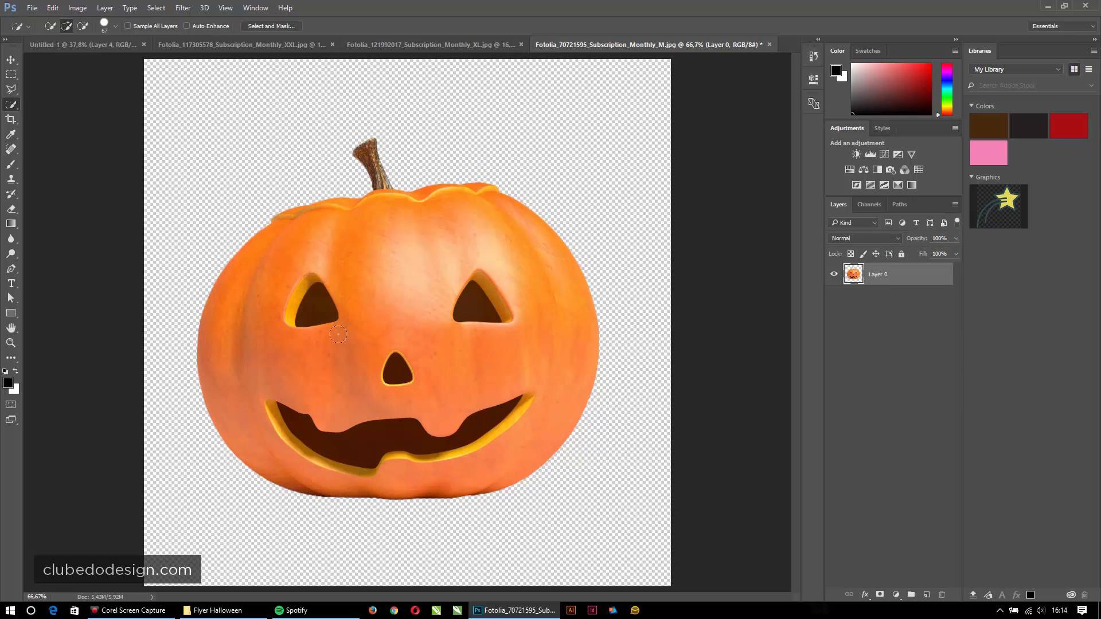
# Step: Select the pumpkin's dark eye, nose and mouth openings with the Magic Wand
pyautogui.moveTo(7, 105); pyautogui.dragTo(40, 118)
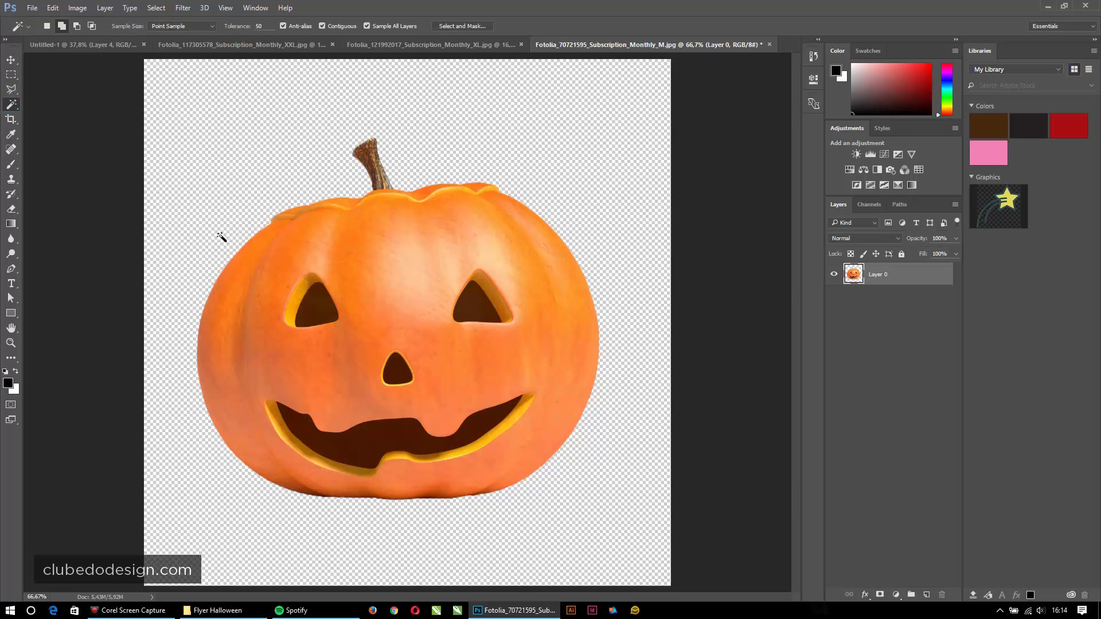
pyautogui.click(491, 308)
pyautogui.click(394, 369)
pyautogui.click(372, 446)
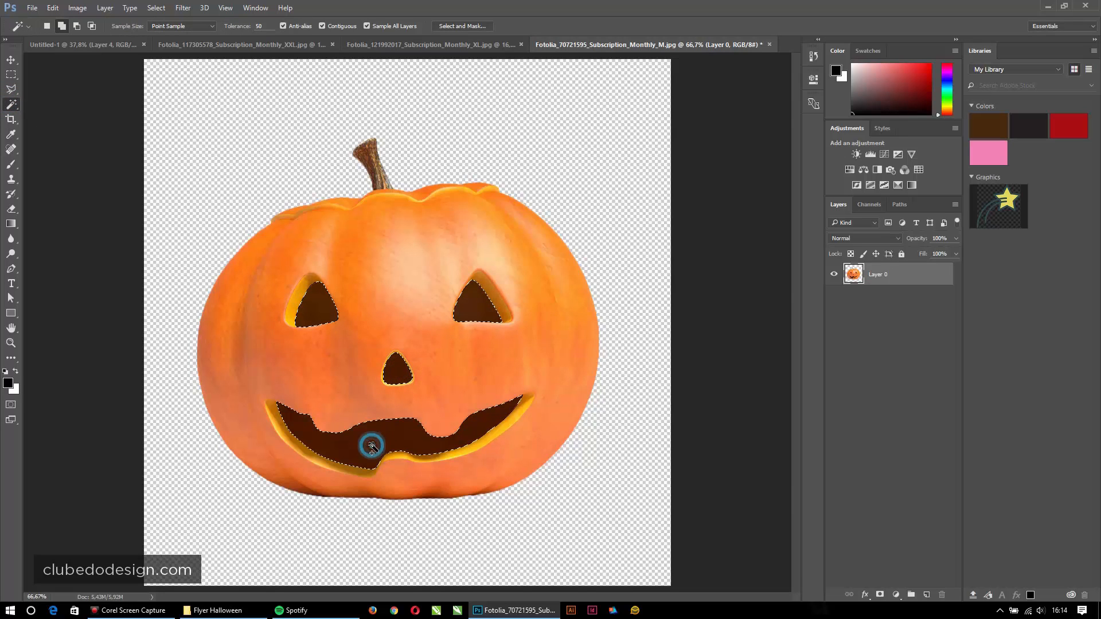
# Step: Fill the selected face openings with a bright yellow Solid Color fill layer
pyautogui.click(895, 594)
pyautogui.click(943, 339)
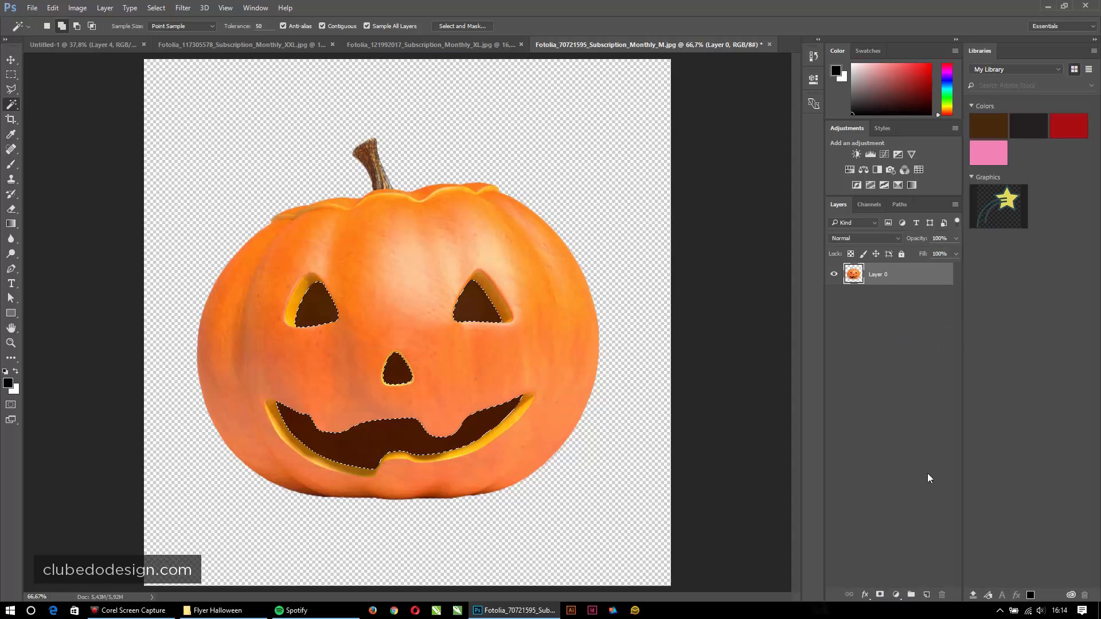
pyautogui.click(895, 595)
pyautogui.click(921, 345)
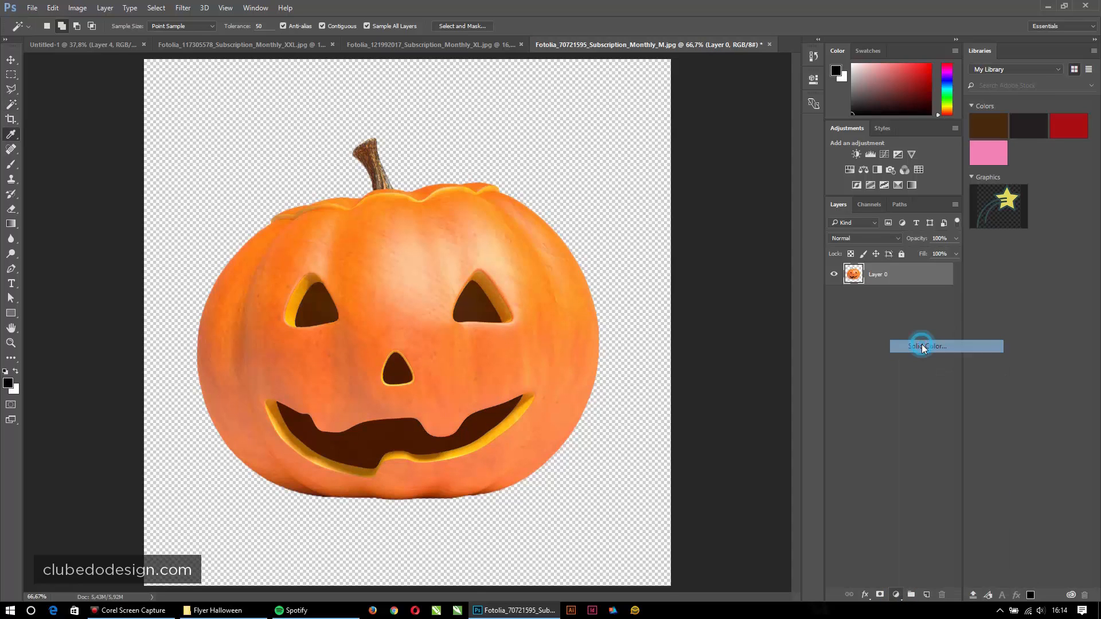
pyautogui.click(892, 178)
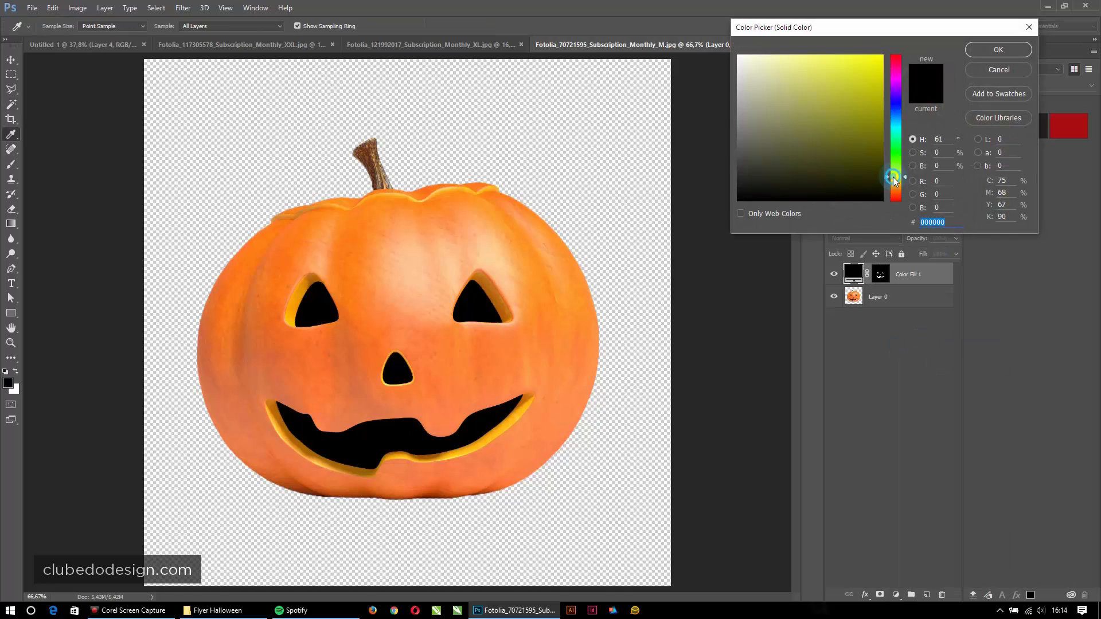
pyautogui.click(843, 91)
pyautogui.click(998, 48)
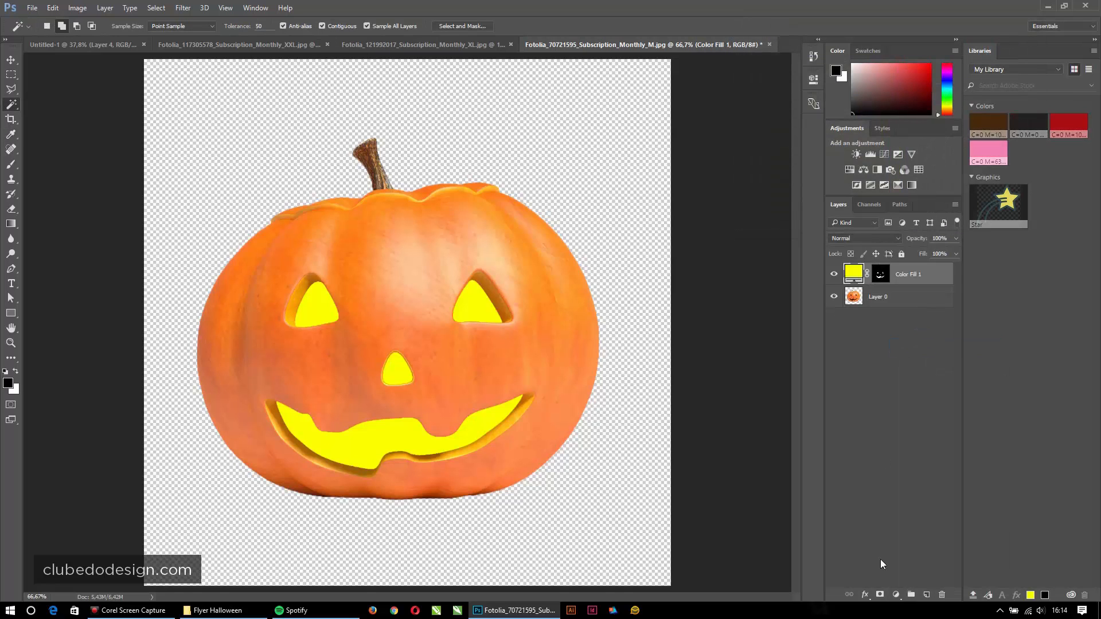
# Step: Add an Outer Glow to the yellow face fill with 58% opacity, 17% spread and a size of about 122 px
pyautogui.click(865, 595)
pyautogui.click(881, 572)
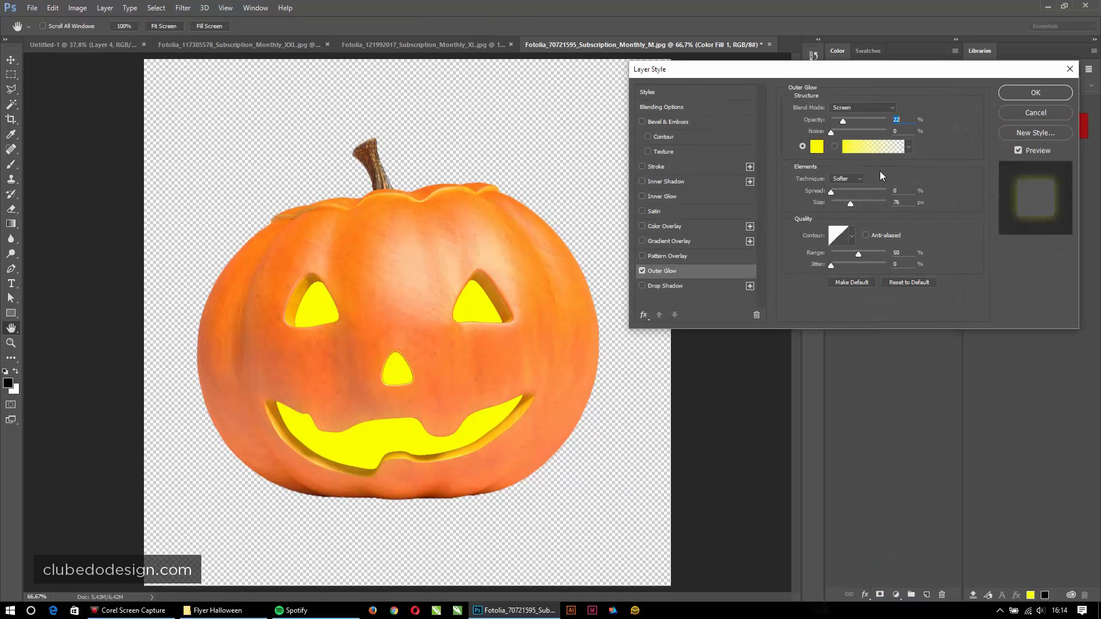
pyautogui.moveTo(864, 123); pyautogui.dragTo(865, 122)
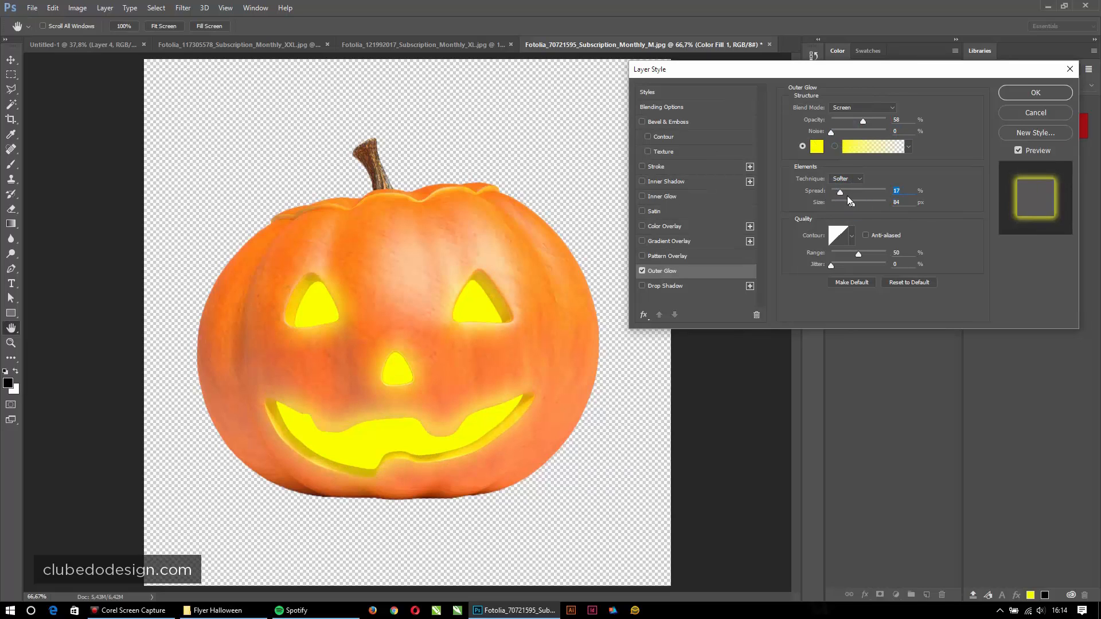
pyautogui.moveTo(852, 203); pyautogui.dragTo(868, 204)
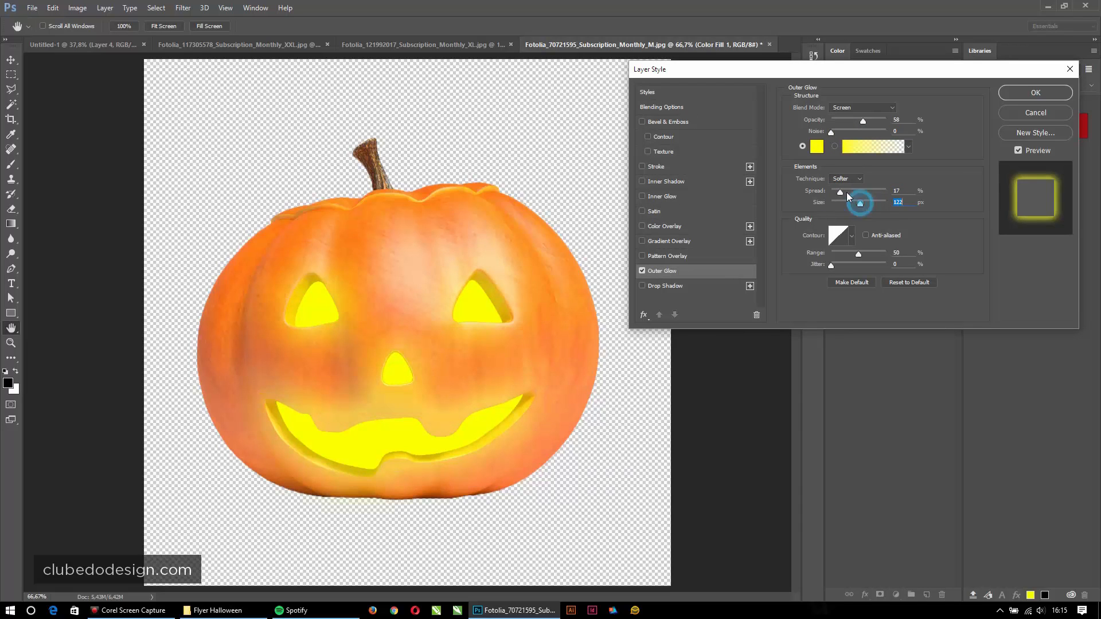
pyautogui.click(1035, 93)
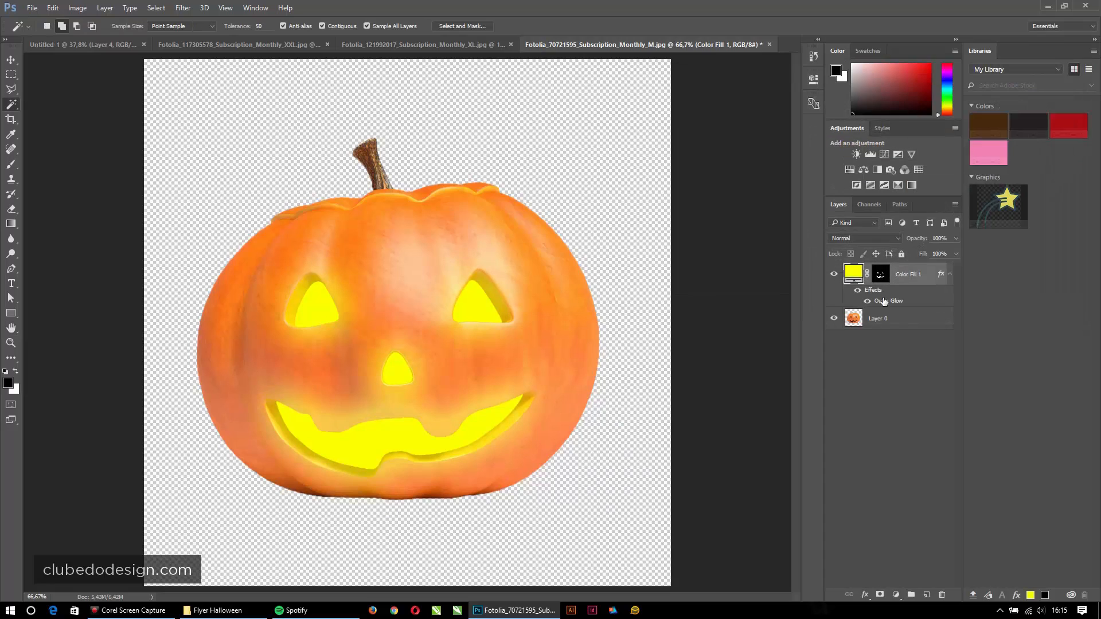
# Step: Add an Outer Glow to the pumpkin layer with about 18% opacity, reducing its spread and size for a tighter halo
pyautogui.click(888, 318)
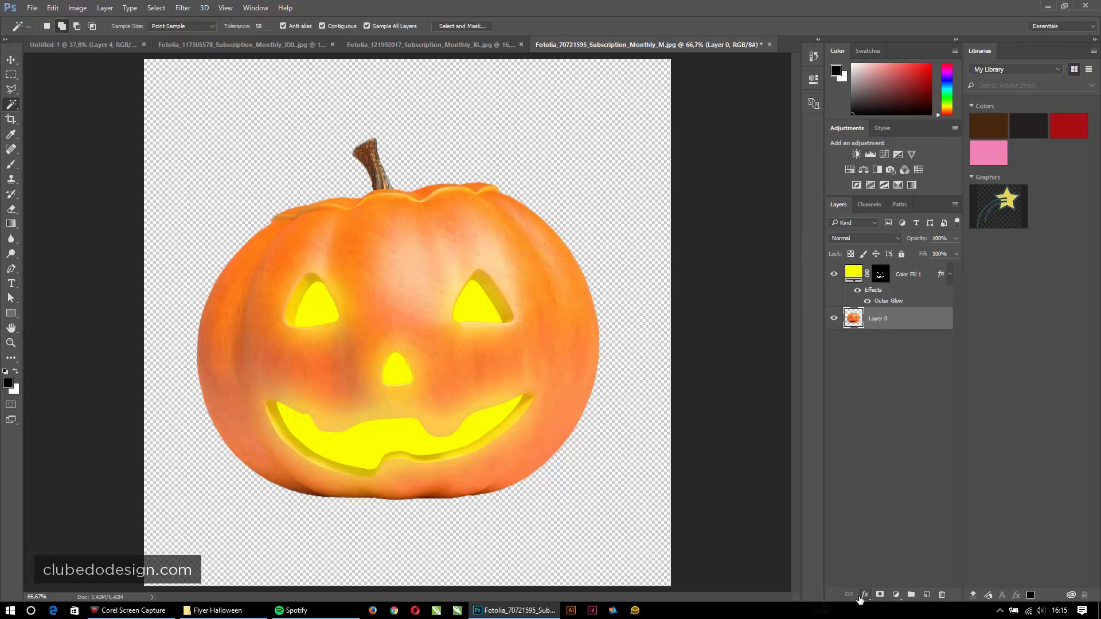
pyautogui.click(861, 596)
pyautogui.click(886, 587)
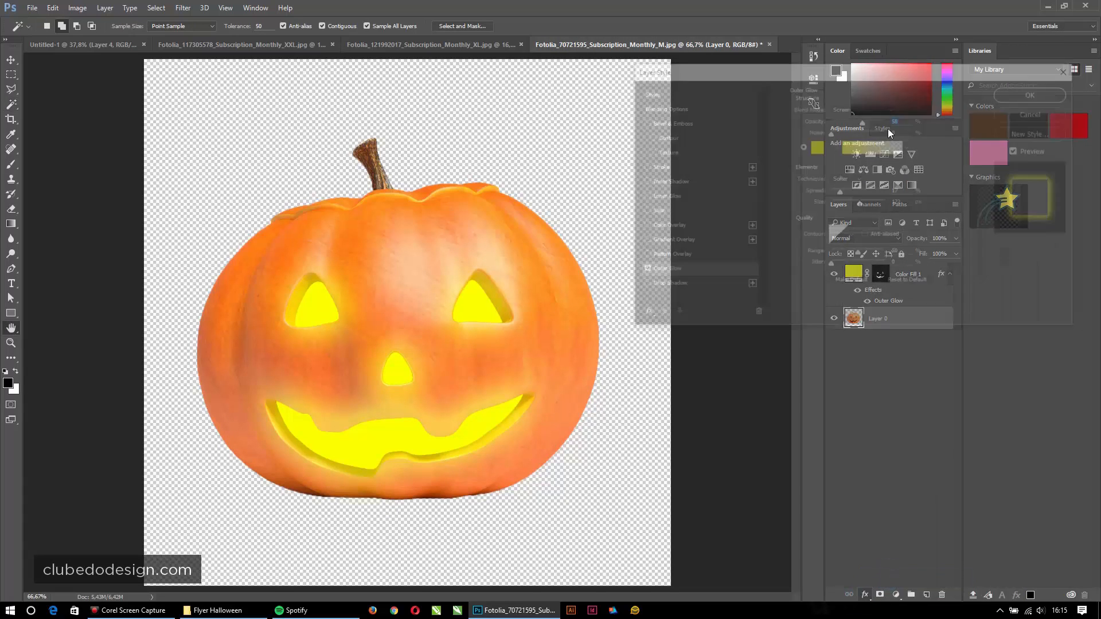
pyautogui.moveTo(863, 122); pyautogui.dragTo(842, 133)
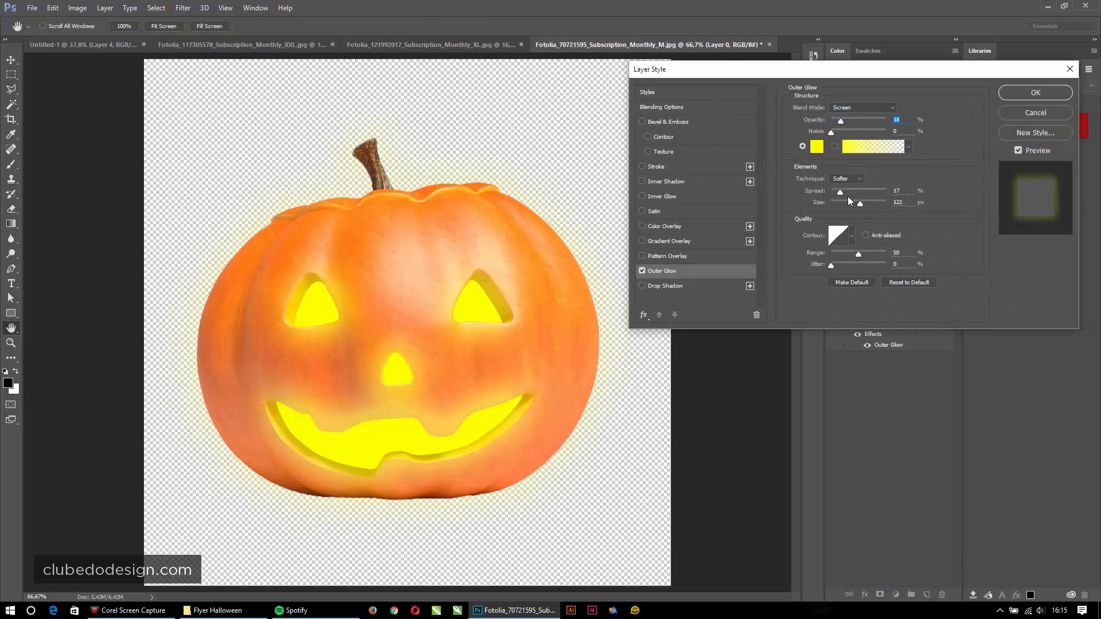
pyautogui.moveTo(847, 196); pyautogui.dragTo(843, 196)
pyautogui.moveTo(840, 191); pyautogui.dragTo(835, 192)
pyautogui.click(1018, 94)
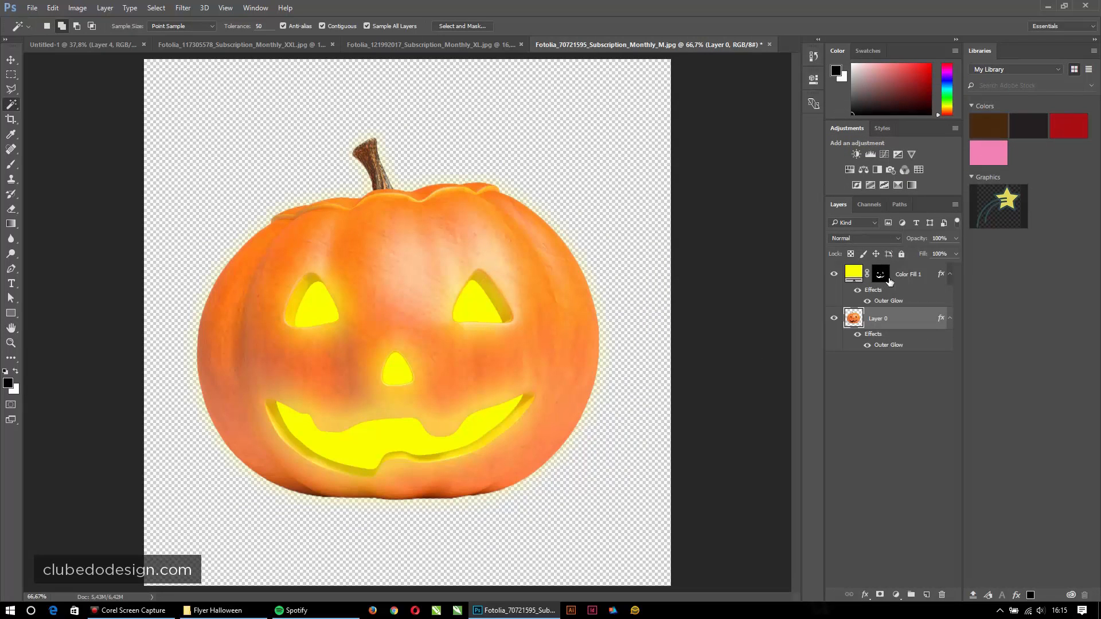
# Step: Stamp the visible pumpkin and face layers into a new merged layer and bring it into the Untitled-1 flyer
pyautogui.click(904, 277)
pyautogui.hotkey('ctrl', 'alt', 'shift', 'e')
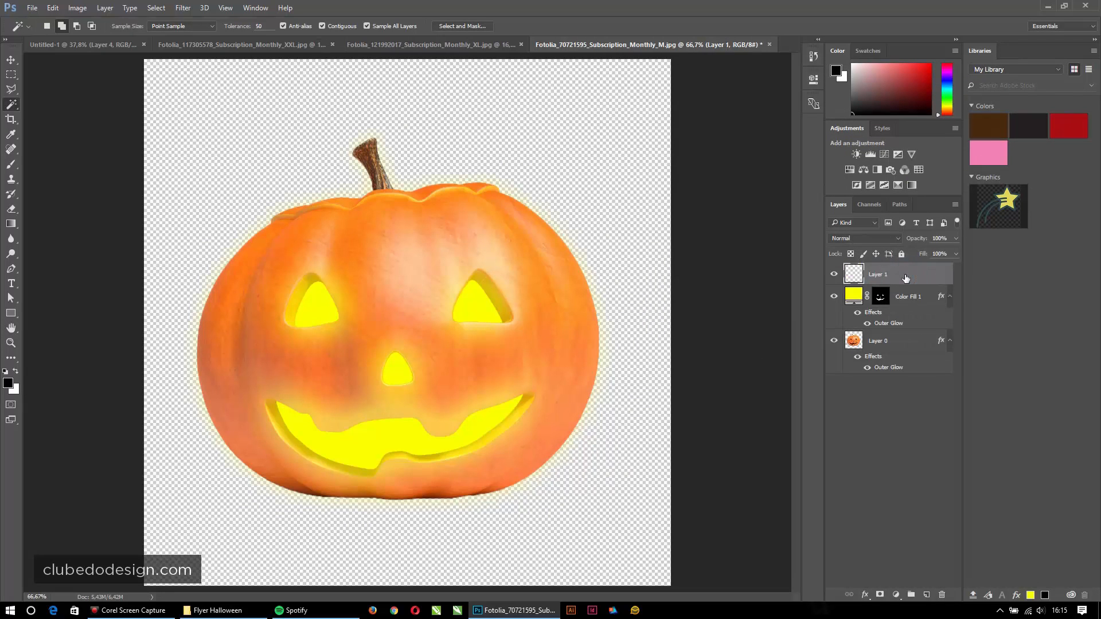
pyautogui.press('v')
pyautogui.click(377, 231)
pyautogui.moveTo(168, 86); pyautogui.dragTo(517, 199)
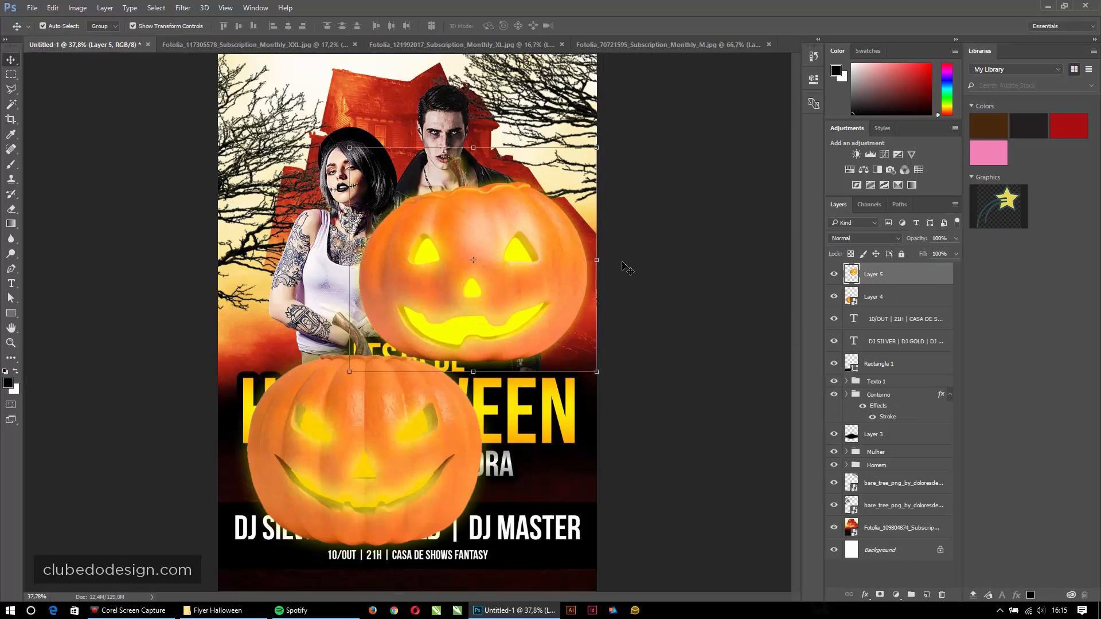
# Step: Shift the first pumpkin slightly left on the flyer and move the new pumpkin lower, undoing the accidental background move
pyautogui.moveTo(470, 437); pyautogui.dragTo(447, 436)
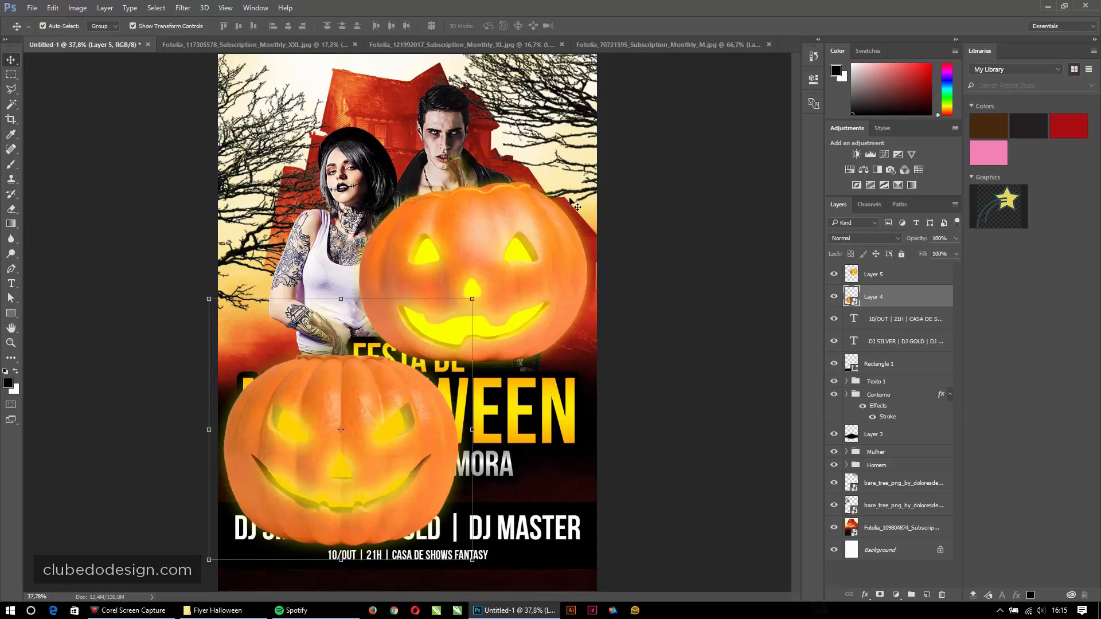
pyautogui.moveTo(573, 204); pyautogui.dragTo(549, 262)
pyautogui.hotkey('ctrl', 'z')
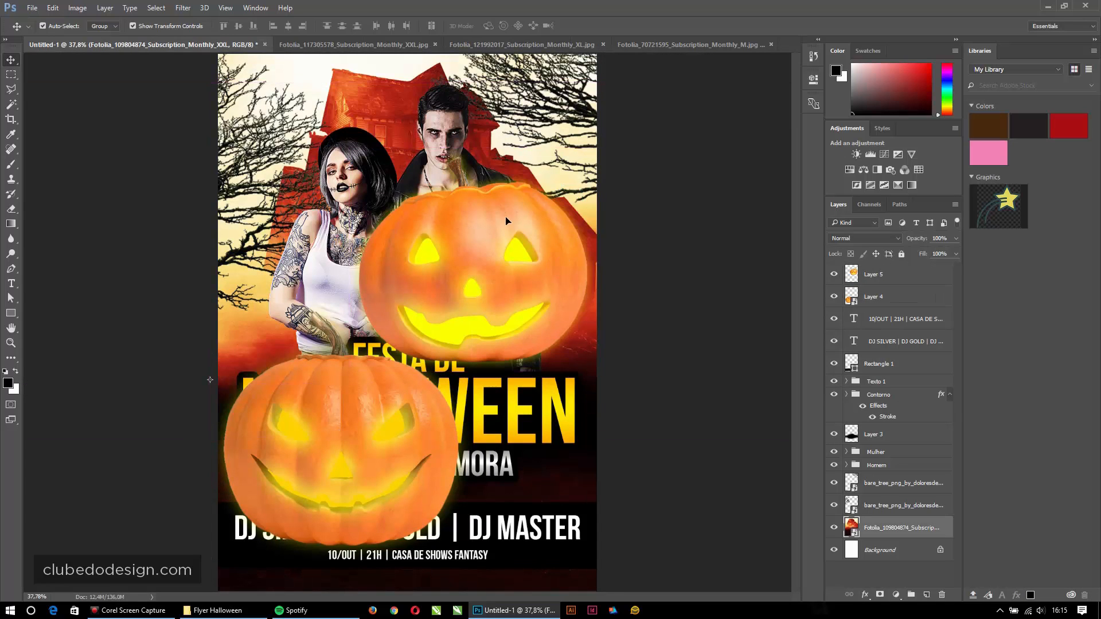
pyautogui.moveTo(534, 219); pyautogui.dragTo(547, 244)
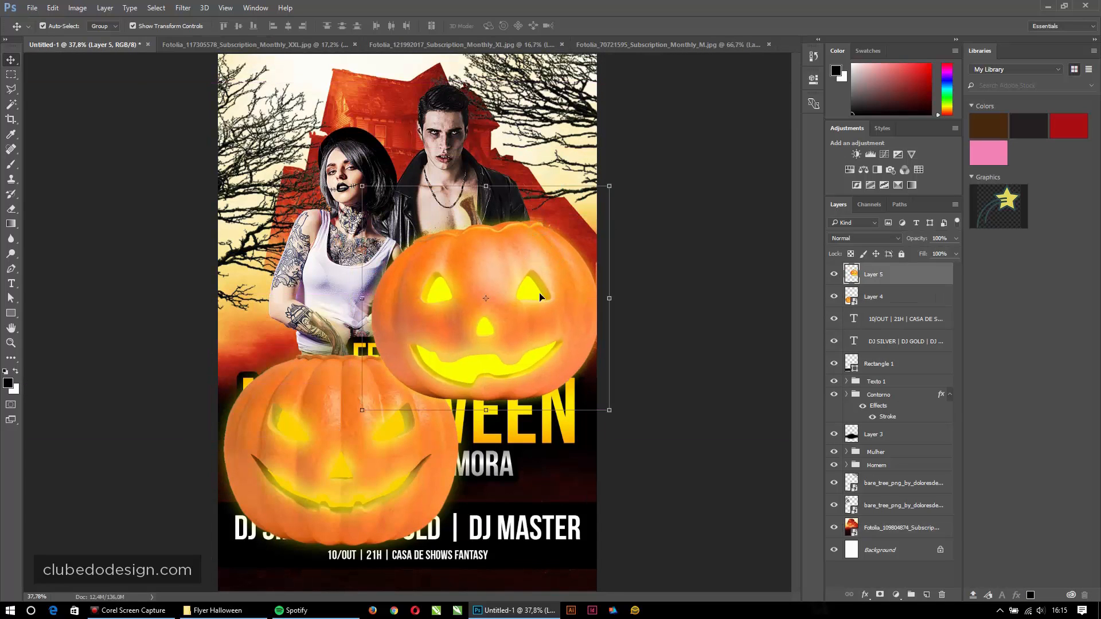
# Step: Convert the newly added pumpkin layer to a Smart Object
pyautogui.click(301, 404)
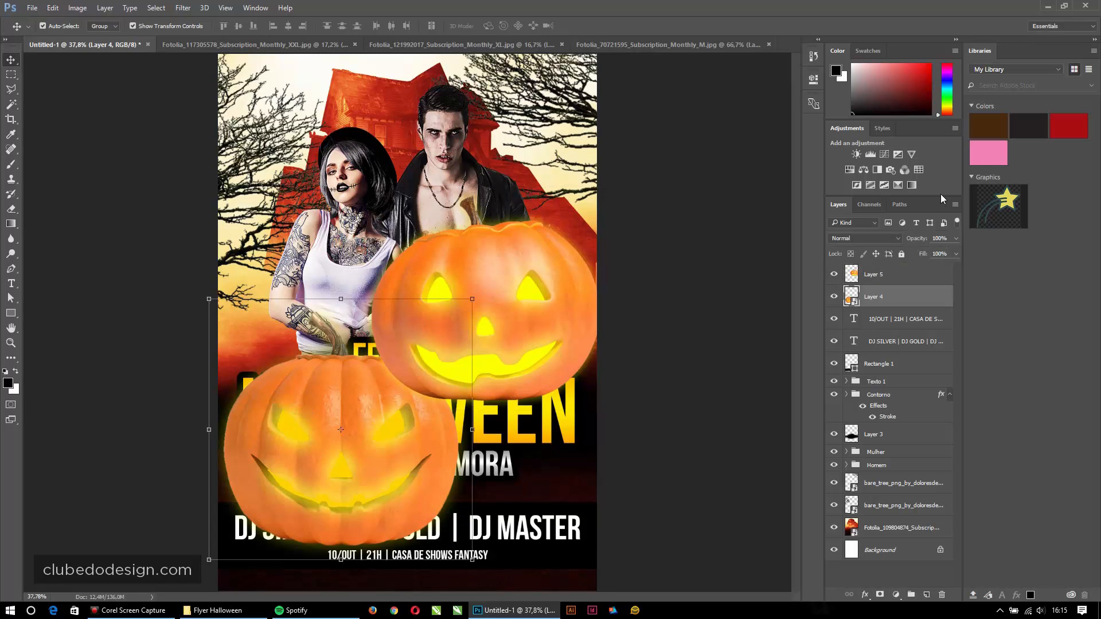
pyautogui.rightClick(898, 273)
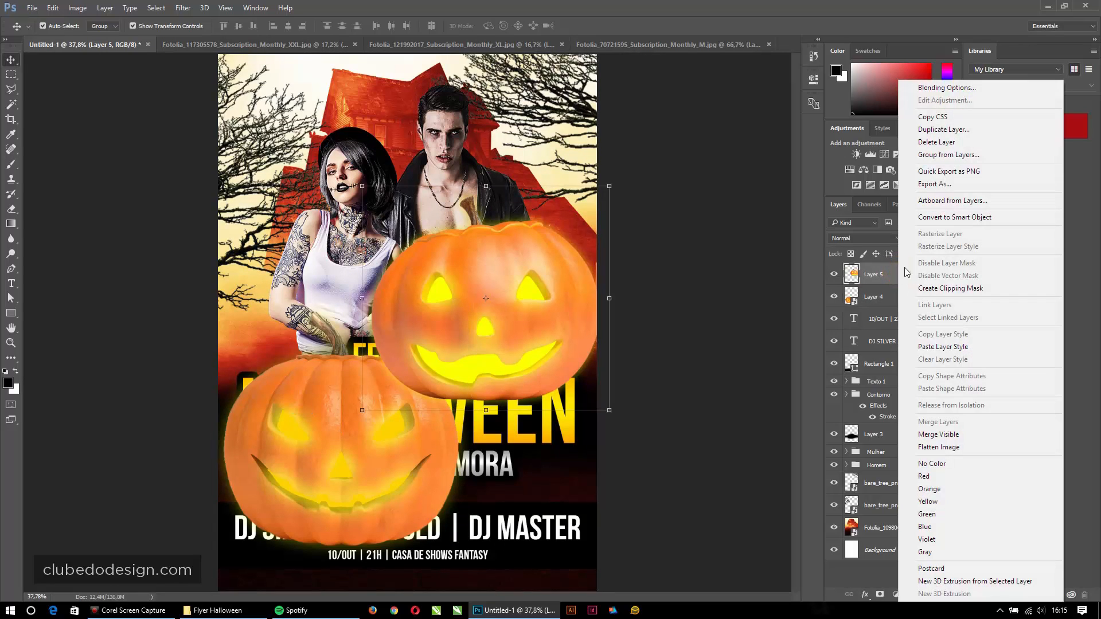
pyautogui.click(947, 214)
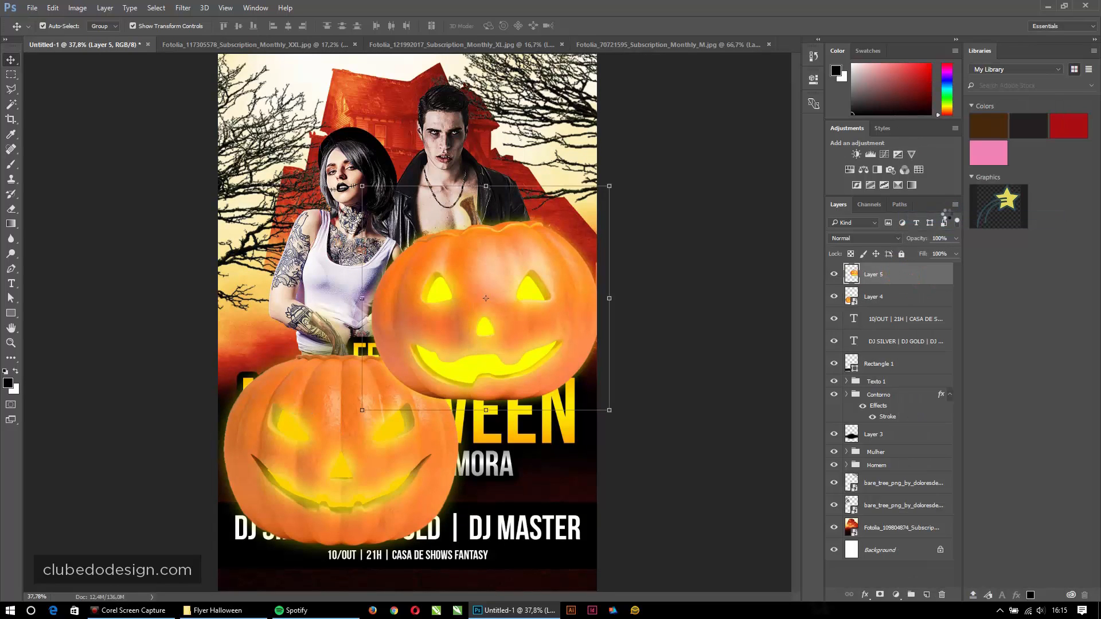
# Step: Scale the new pumpkin down to about 37.6% and place it over the right part of the grey subtitle line
pyautogui.click(612, 184)
pyautogui.click(545, 255)
pyautogui.click(607, 193)
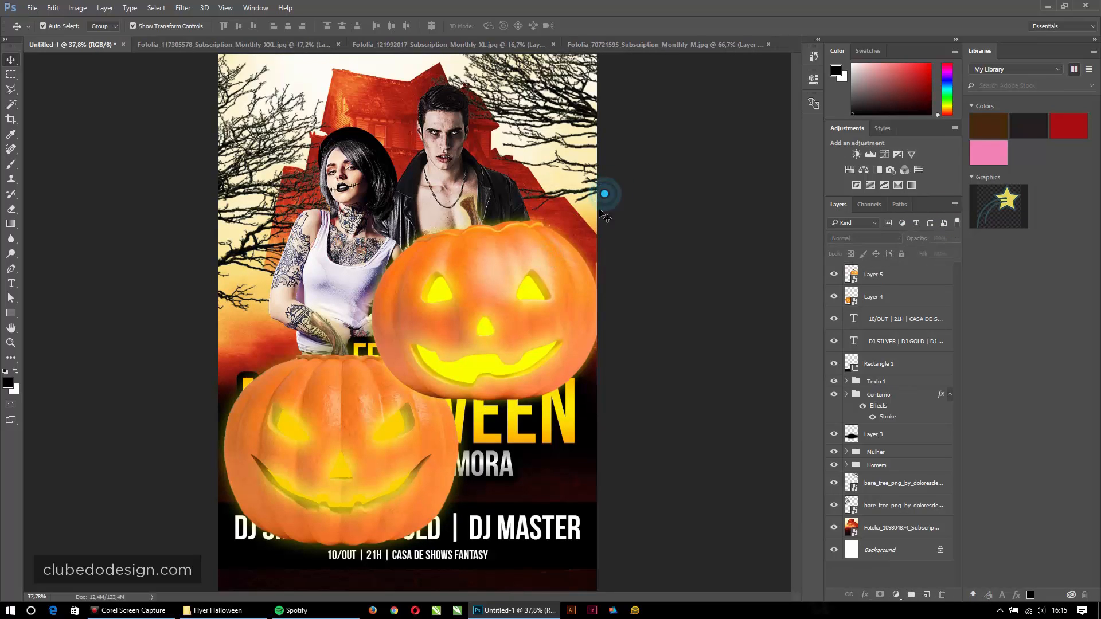
pyautogui.click(565, 238)
pyautogui.moveTo(609, 186); pyautogui.dragTo(457, 327)
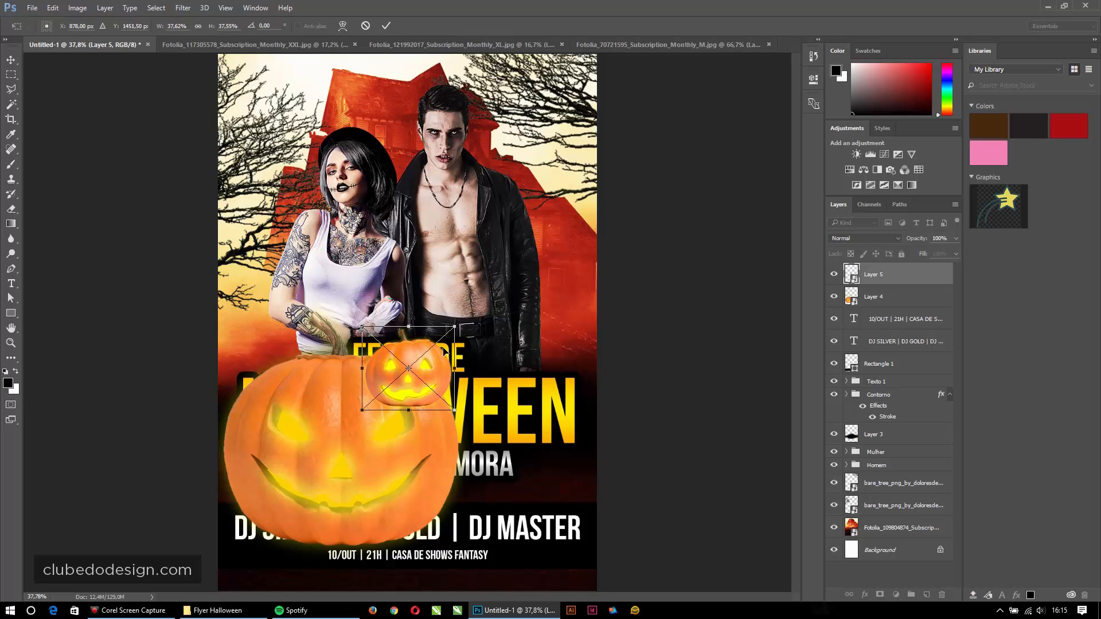
pyautogui.moveTo(434, 364); pyautogui.dragTo(466, 459)
pyautogui.press('Return')
# Step: Scale the first pumpkin down to a similar size and stack its layer above the other pumpkin
pyautogui.click(344, 393)
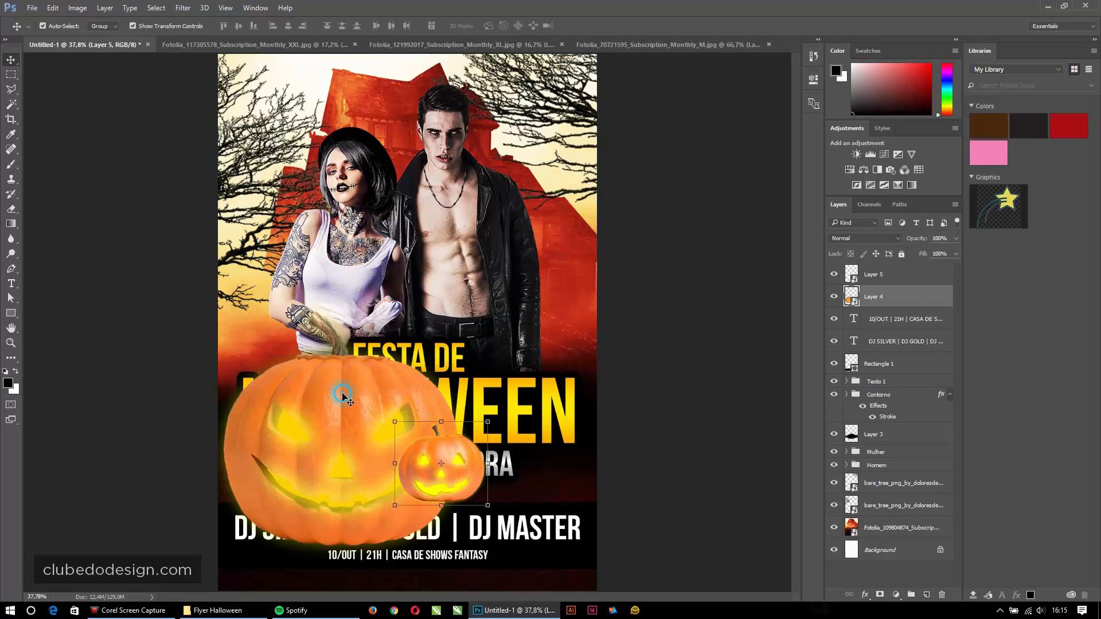
pyautogui.moveTo(472, 297); pyautogui.dragTo(435, 456)
pyautogui.press('Return')
pyautogui.moveTo(883, 285); pyautogui.dragTo(883, 309)
# Step: Select both pumpkins and scale them down together to about 75% around their shared centre
pyautogui.keyDown('shift'); pyautogui.click(348, 445); pyautogui.keyUp('shift')
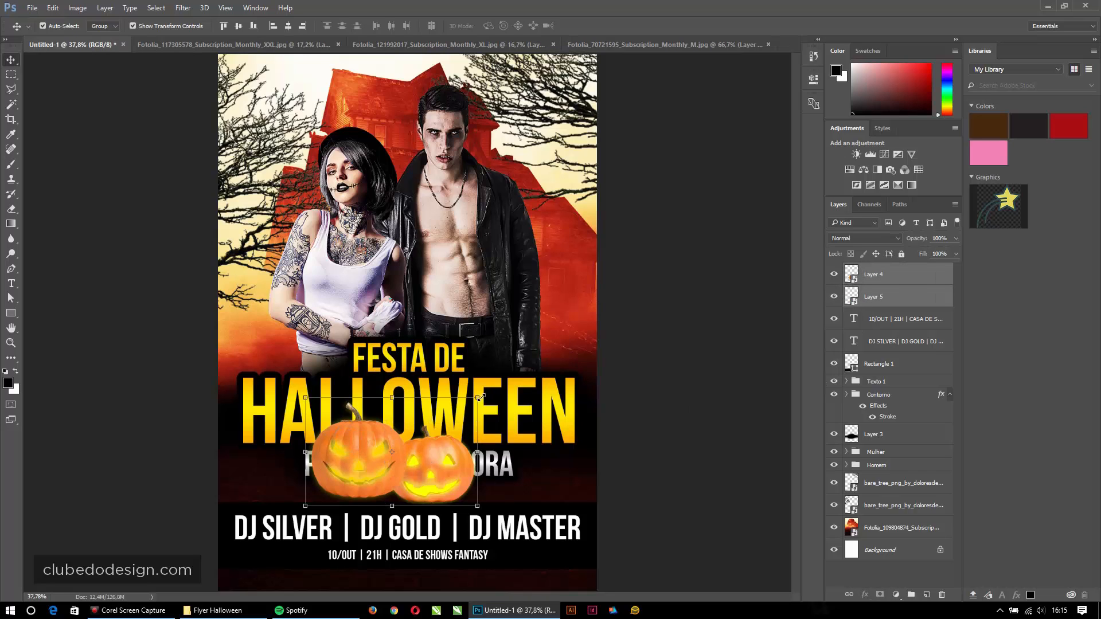
pyautogui.moveTo(481, 396); pyautogui.dragTo(455, 400)
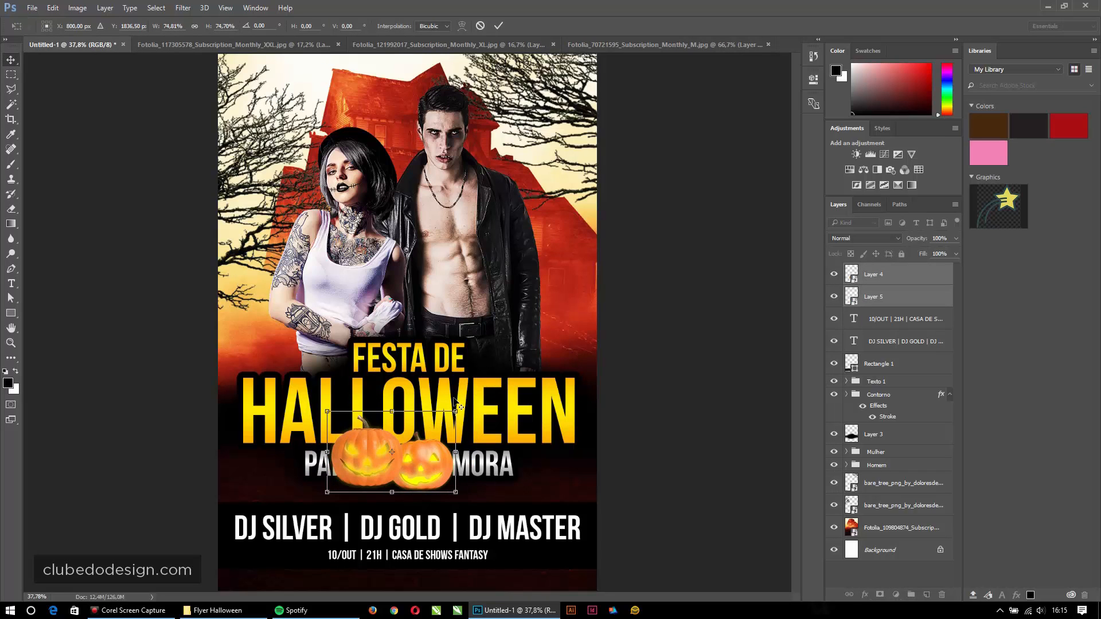
pyautogui.press('Return')
pyautogui.click(675, 405)
# Step: Move the larger pumpkin slightly lower and scale the smaller pumpkin down to about 25.4%, shifting it closer
pyautogui.click(385, 442)
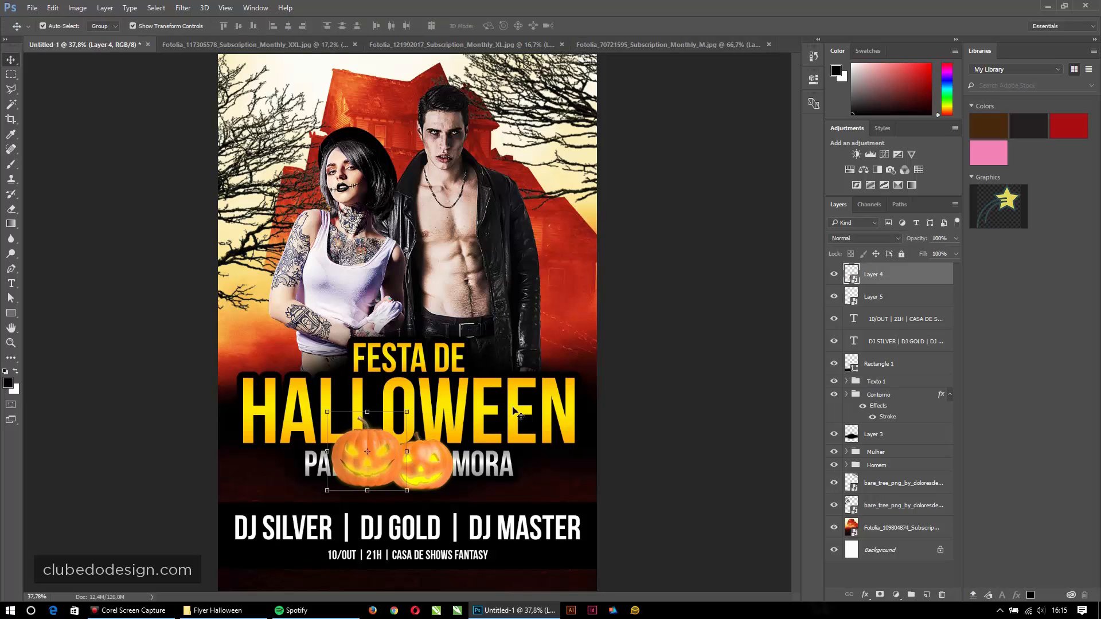
pyautogui.moveTo(380, 438); pyautogui.dragTo(377, 449)
pyautogui.click(423, 449)
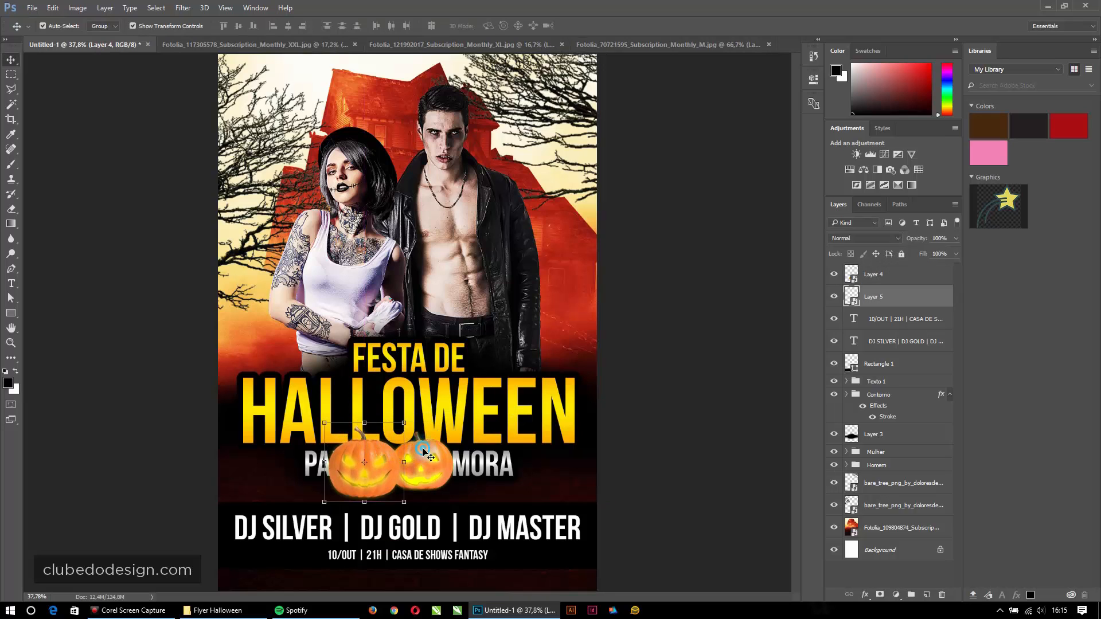
pyautogui.hotkey('ctrl', 't')
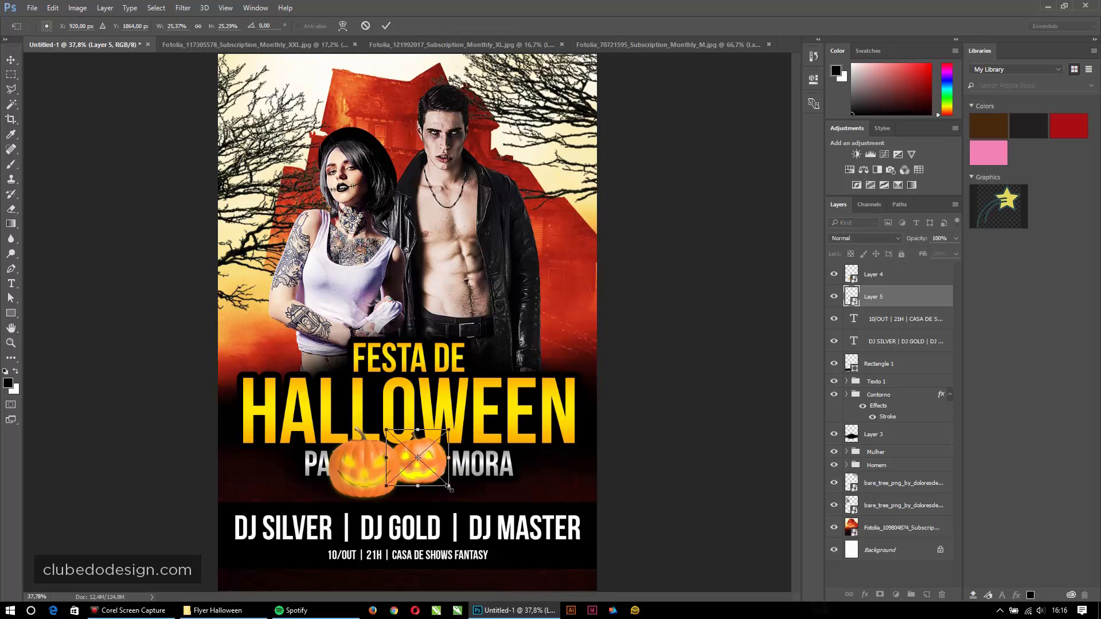
pyautogui.moveTo(448, 430); pyautogui.dragTo(454, 425)
pyautogui.hotkey('ctrl', 'z')
pyautogui.press('Return')
# Step: Scale both pumpkins together to about 80.5% and centre the pair over the grey subtitle line
pyautogui.click(352, 448)
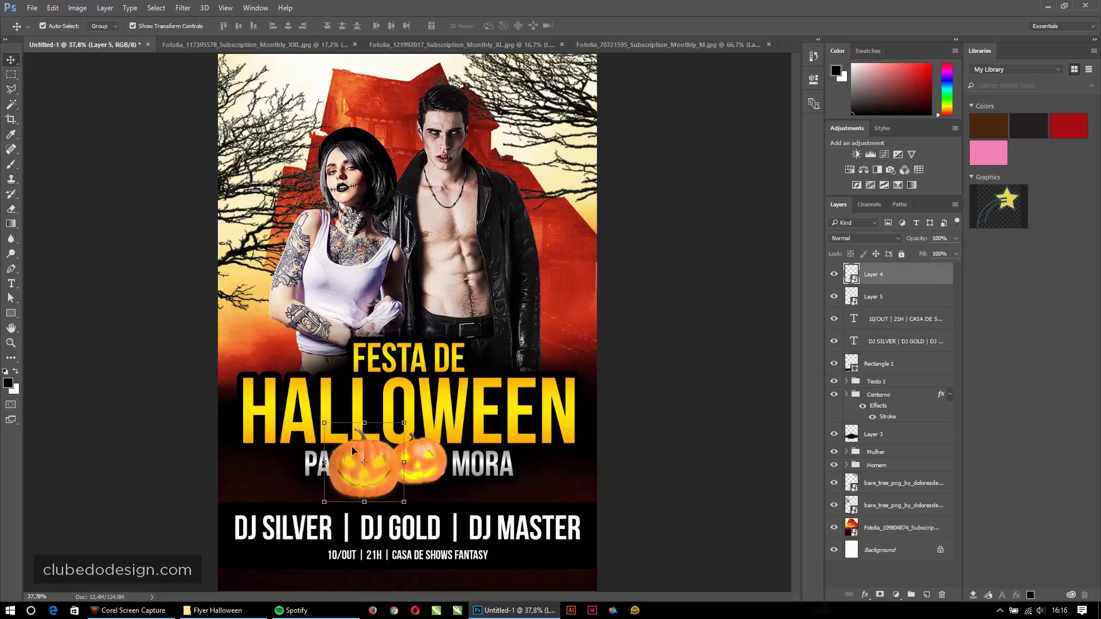
pyautogui.click(415, 422)
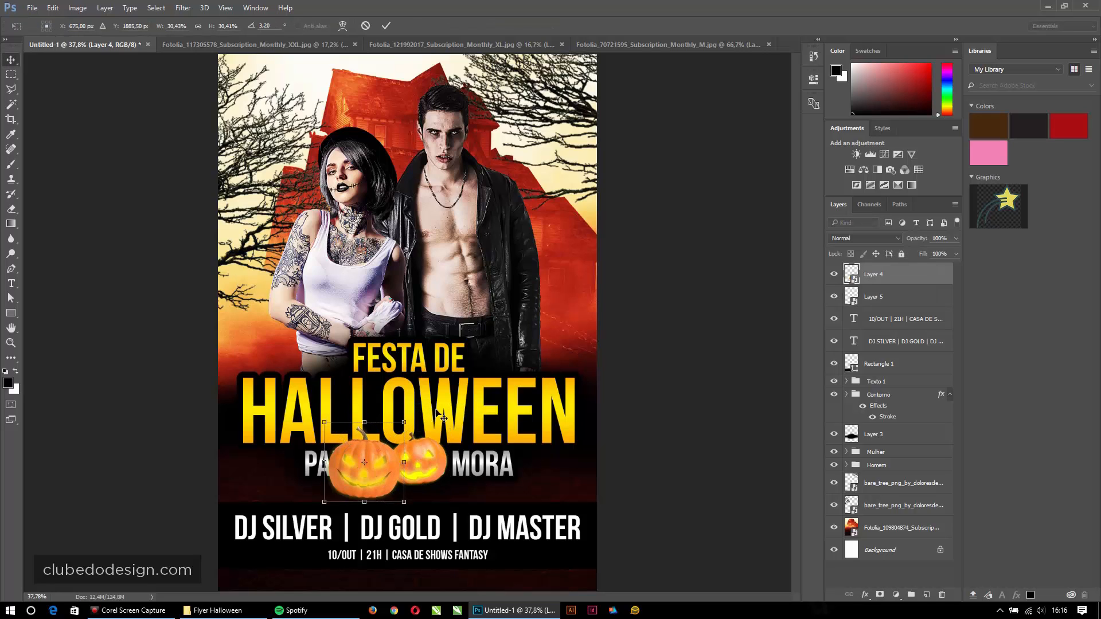
pyautogui.press('Return')
pyautogui.keyDown('shift'); pyautogui.click(442, 456); pyautogui.keyUp('shift')
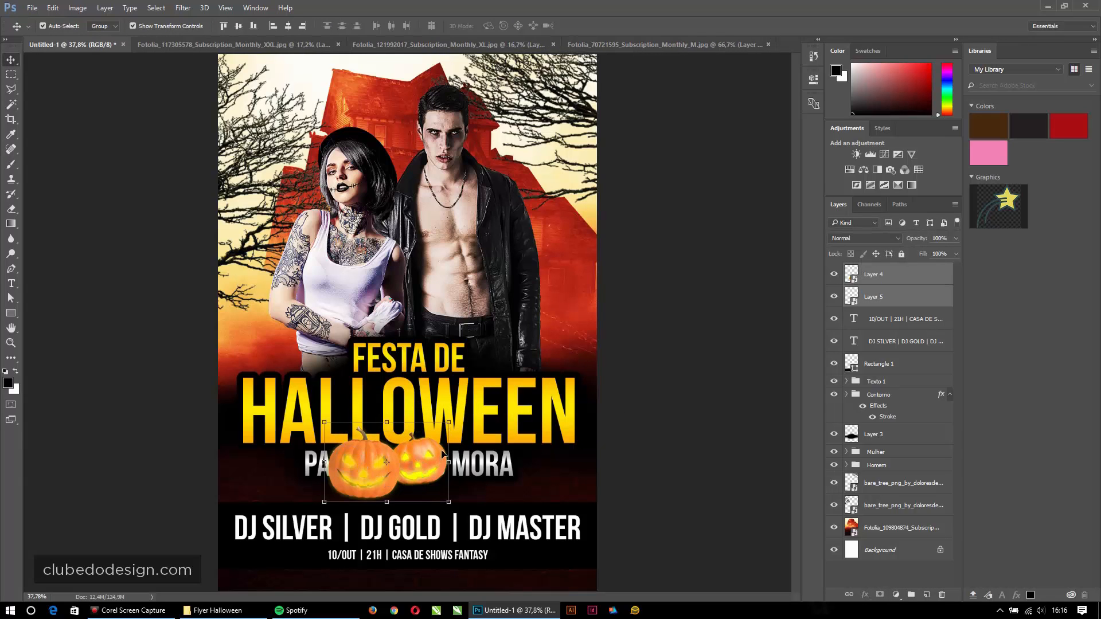
pyautogui.moveTo(443, 455)
pyautogui.mouseDown()
pyautogui.moveTo(457, 454)
pyautogui.moveTo(451, 430)
pyautogui.moveTo(448, 459)
pyautogui.mouseUp()
pyautogui.hotkey('ctrl', 't')
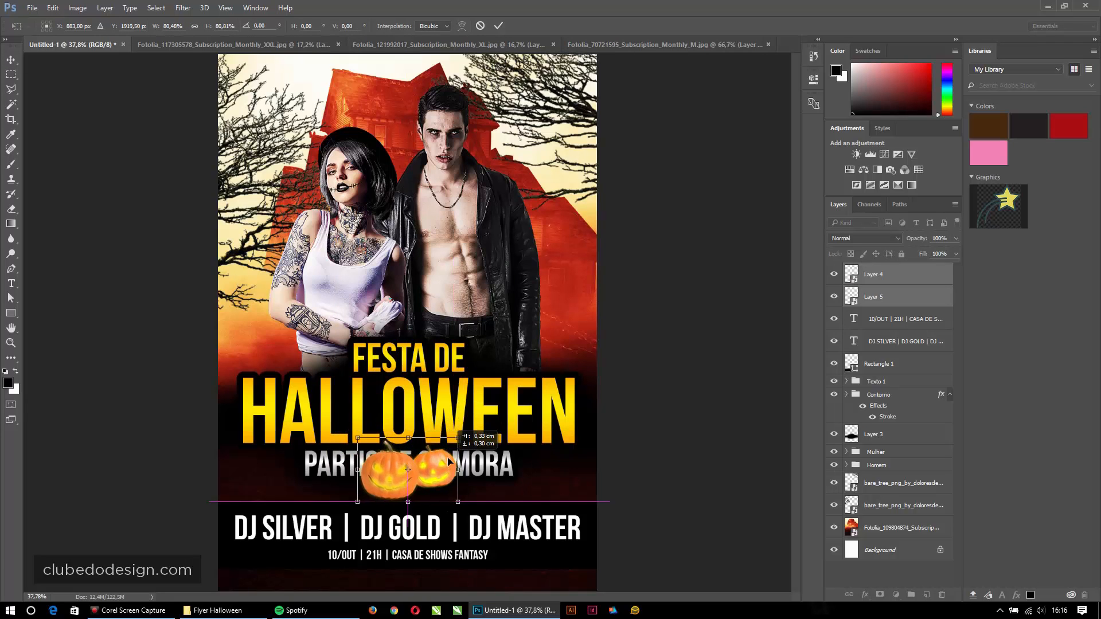
pyautogui.press('Return')
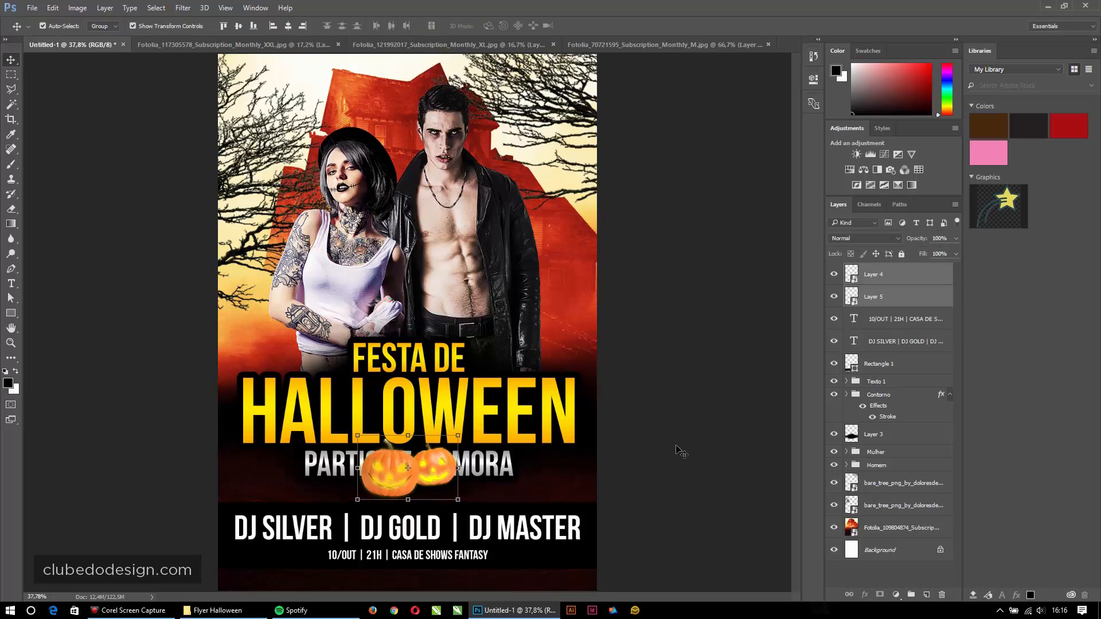
# Step: Move the Texto 1 and Contorno groups together with the Layer 3 shading upward on the flyer to clear the pumpkins
pyautogui.click(898, 328)
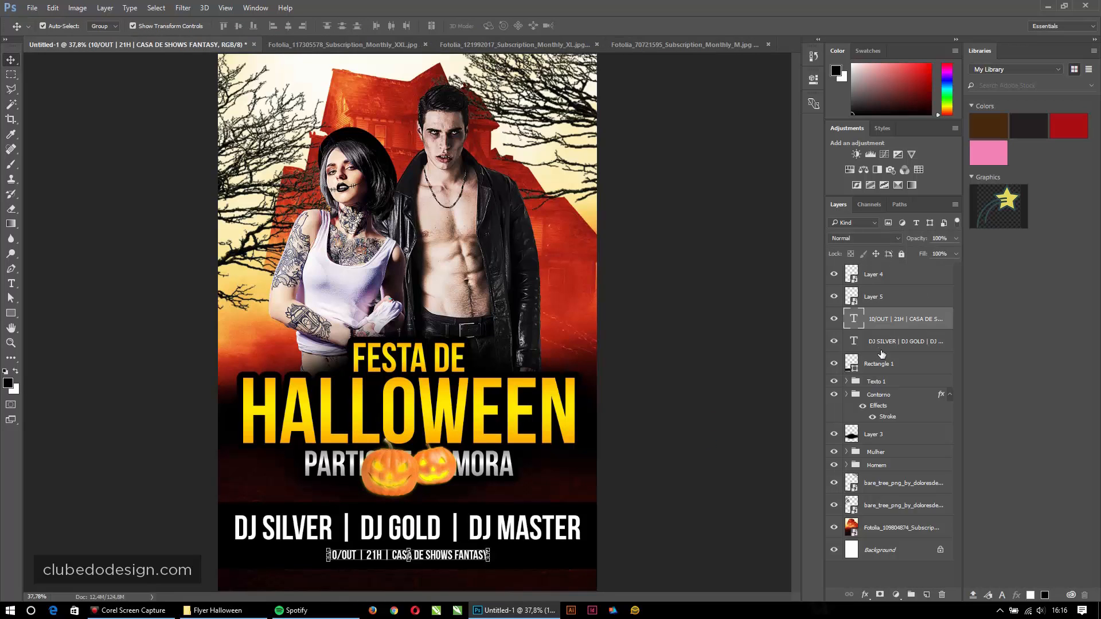
pyautogui.click(889, 347)
pyautogui.click(883, 381)
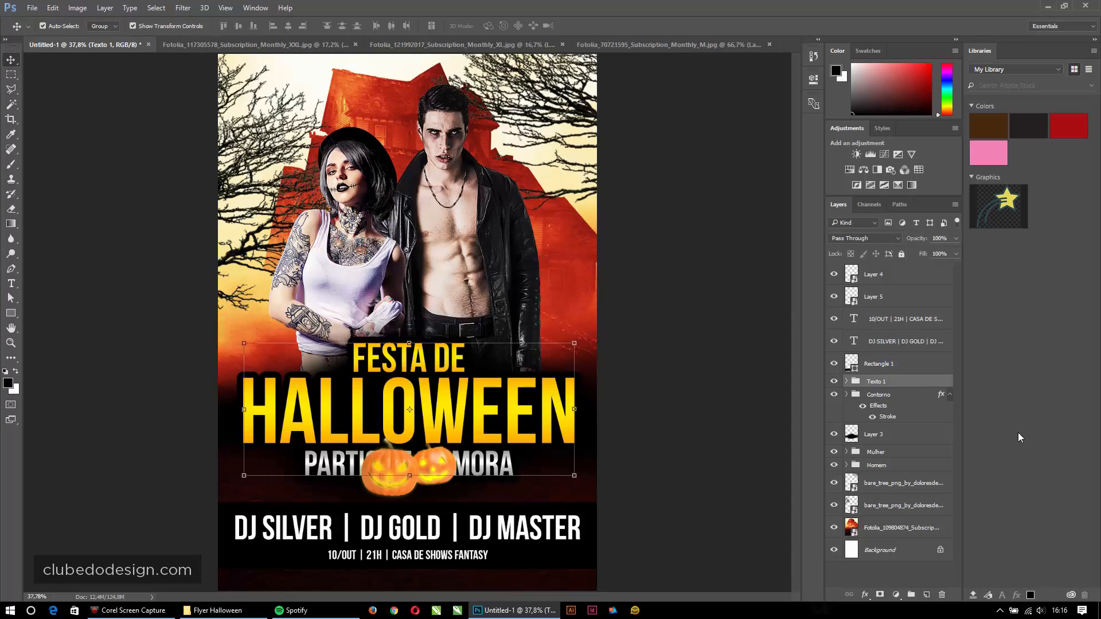
pyautogui.click(877, 364)
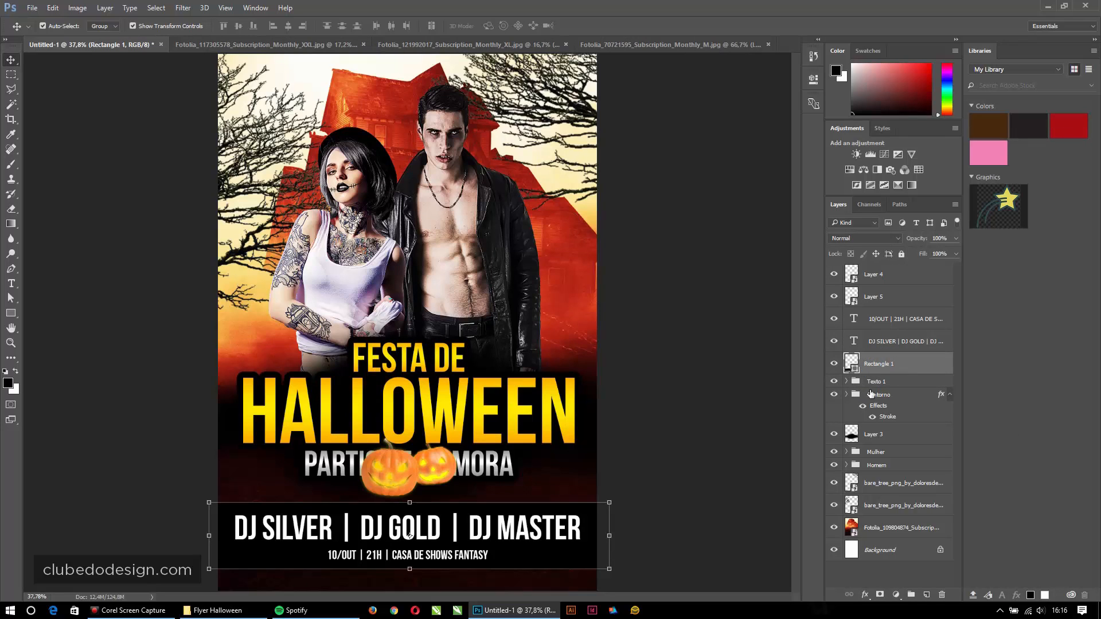
pyautogui.click(878, 381)
pyautogui.click(886, 436)
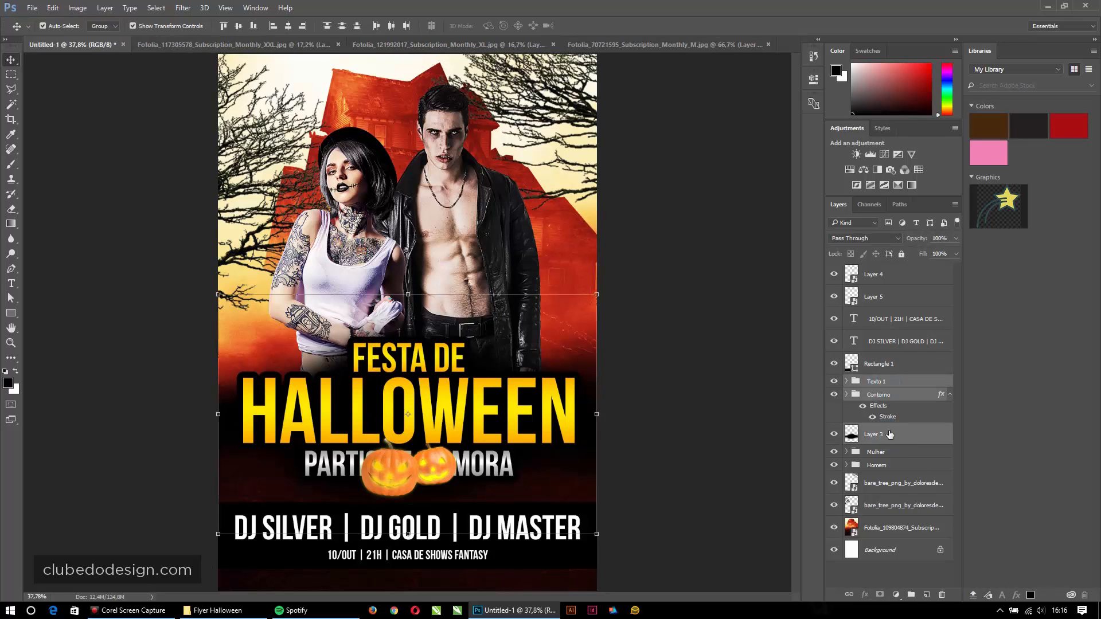
pyautogui.press('Up')
pyautogui.press('Up')
pyautogui.press('Up')
pyautogui.press('Up')
pyautogui.press('Up')
pyautogui.press('Up')
pyautogui.press('Up')
pyautogui.press('Up')
pyautogui.press('Up')
pyautogui.press('Up')
pyautogui.press('Up')
pyautogui.press('Up')
pyautogui.press('Up')
pyautogui.press('Up')
pyautogui.press('Up')
pyautogui.press('Up')
pyautogui.press('Up')
pyautogui.press('Up')
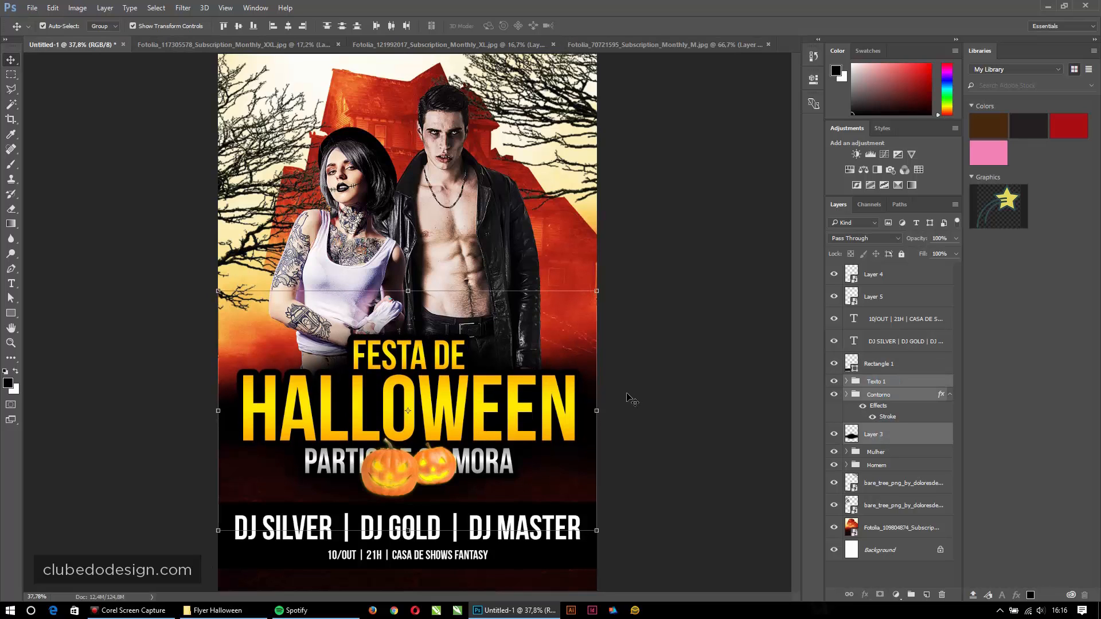
pyautogui.moveTo(483, 403); pyautogui.dragTo(486, 372)
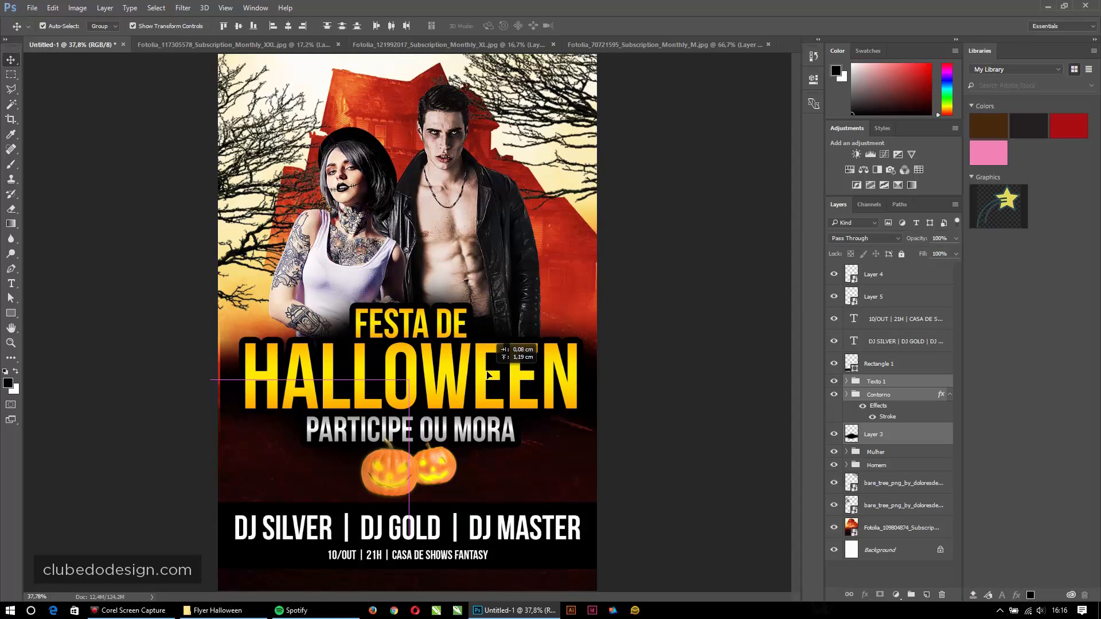
pyautogui.click(673, 334)
# Step: Move both pumpkins together slightly up so their stems overlap the bottom of the PARTICIPE OU MORA line
pyautogui.click(438, 478)
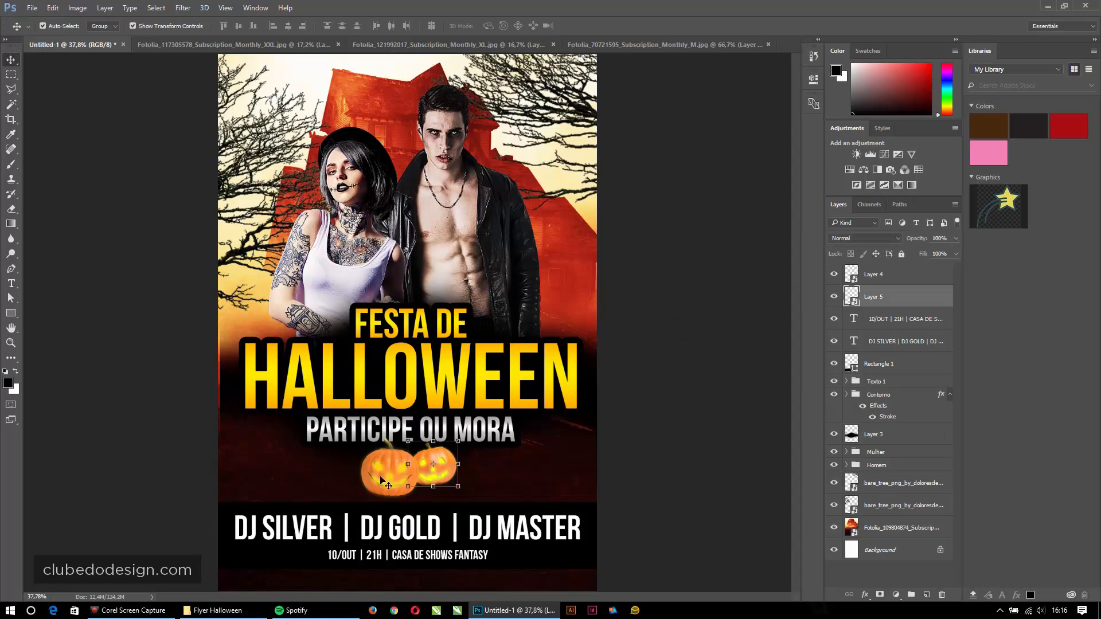
pyautogui.keyDown('shift'); pyautogui.click(371, 469); pyautogui.keyUp('shift')
pyautogui.moveTo(433, 461); pyautogui.dragTo(444, 450)
pyautogui.click(705, 461)
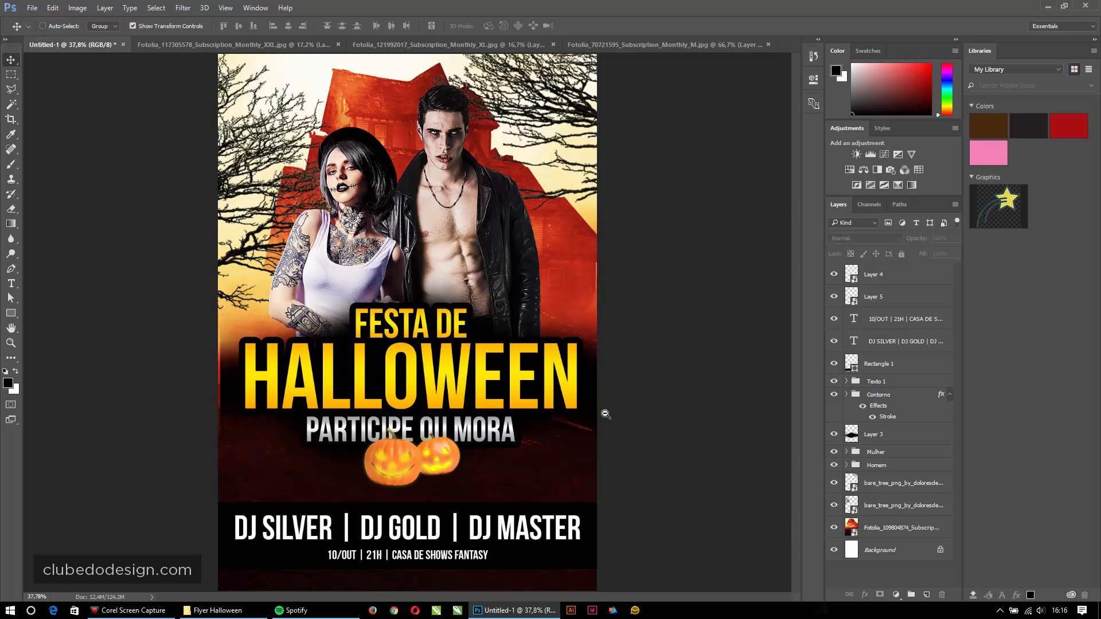
# Step: Shift the Layer 3 dark shading slightly so that it lines up with the flyer's side edges
pyautogui.click(583, 394)
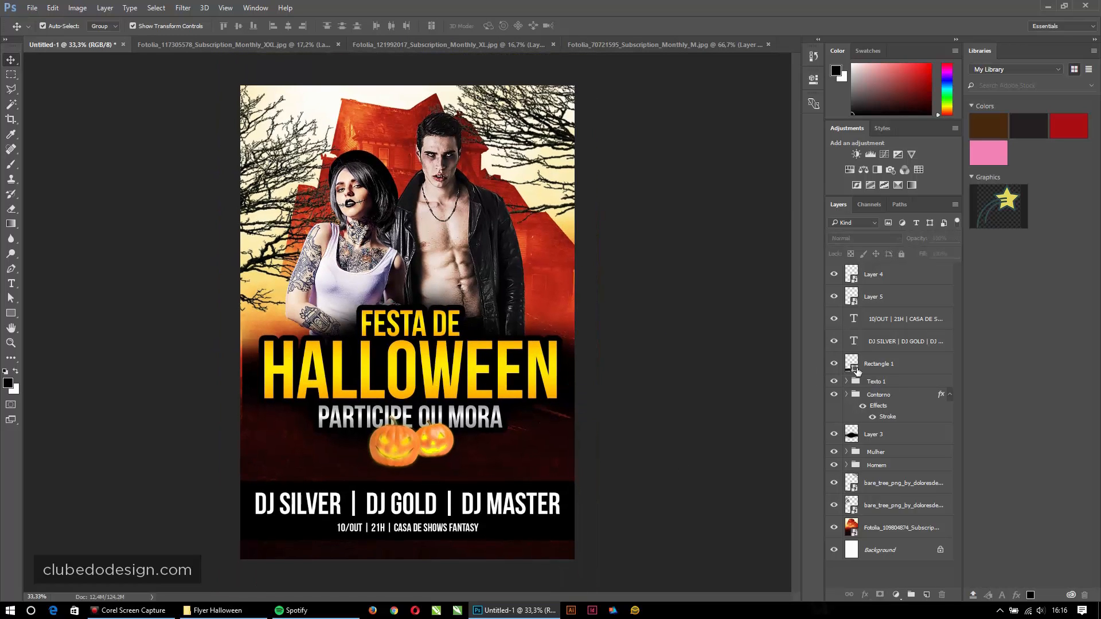
pyautogui.click(884, 440)
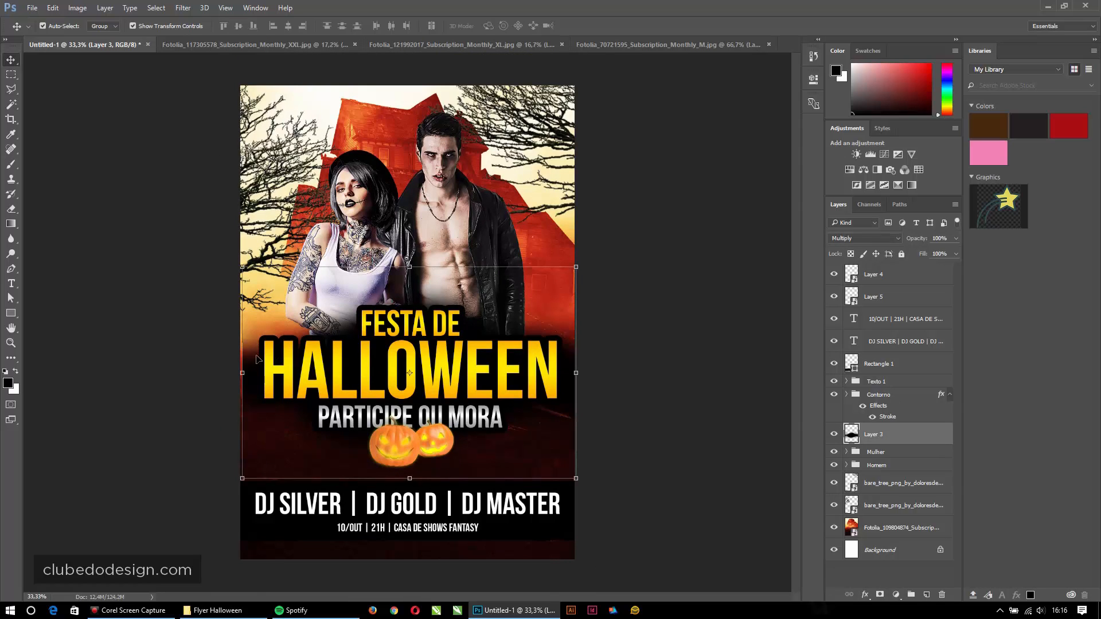
pyautogui.moveTo(256, 359); pyautogui.dragTo(255, 361)
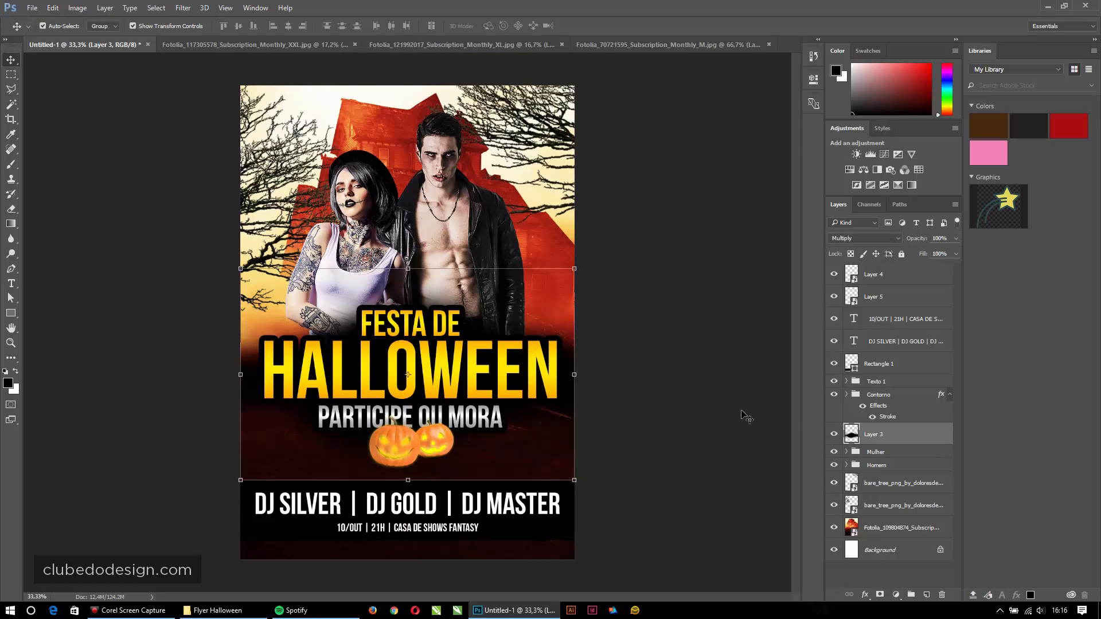
pyautogui.click(746, 417)
pyautogui.click(401, 444)
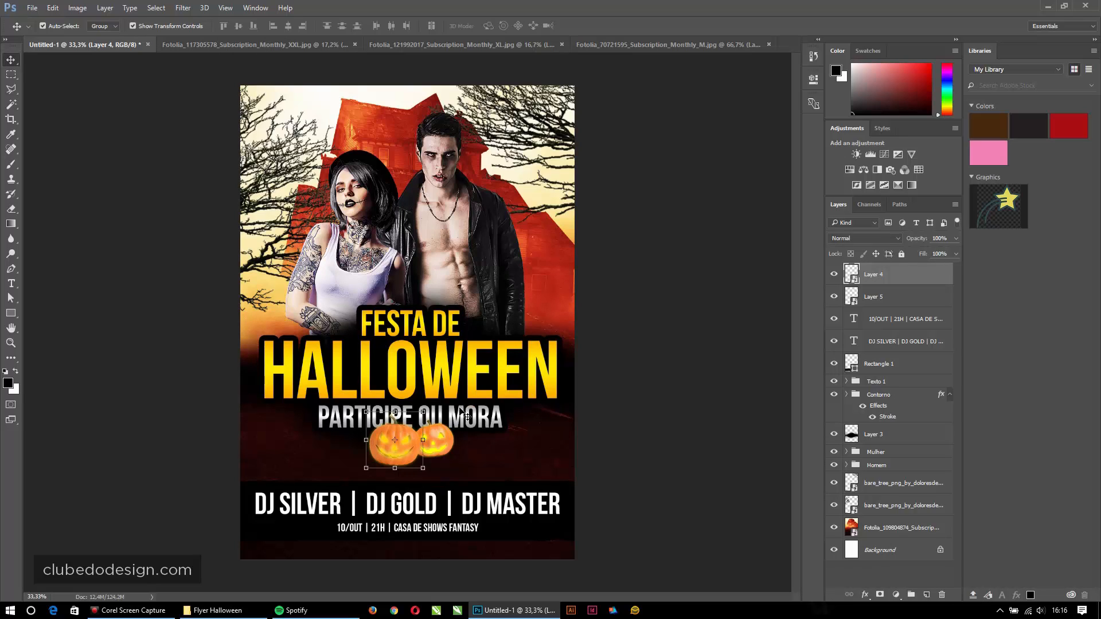
pyautogui.click(446, 447)
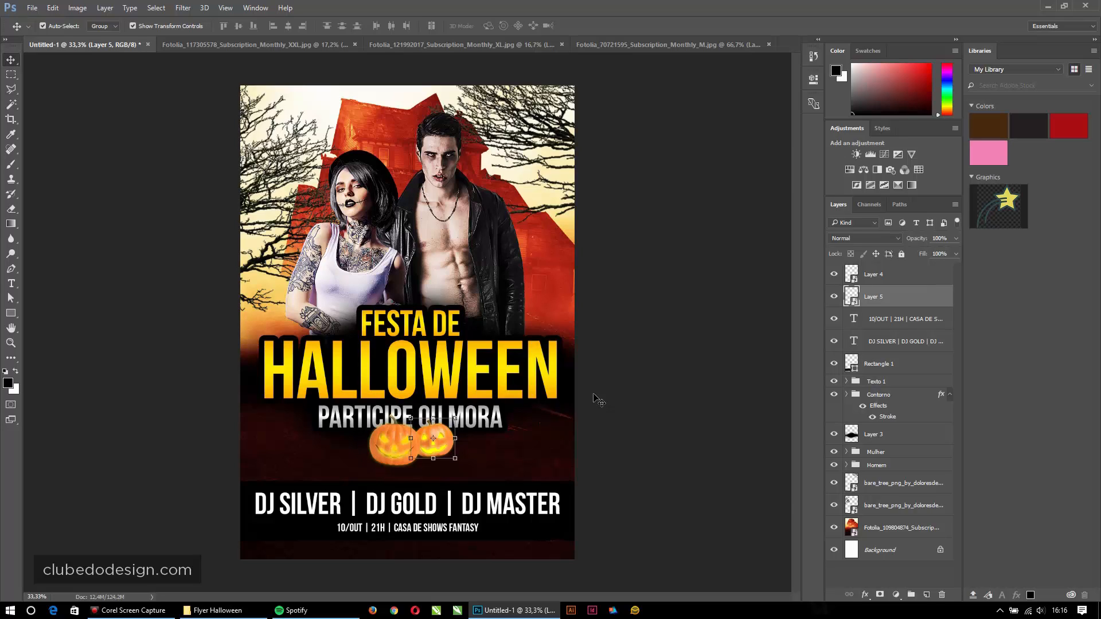
pyautogui.click(625, 395)
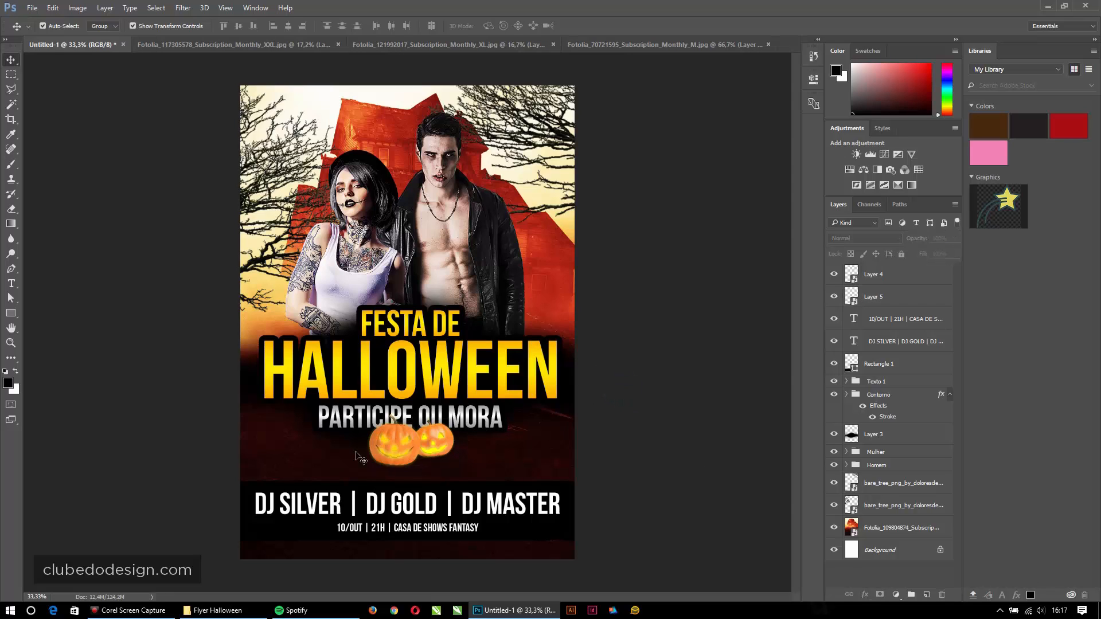
# Step: Duplicate the larger pumpkin, place the copy across the flyer's left edge beside the woman, and enlarge it to about two and a half times
pyautogui.click(387, 433)
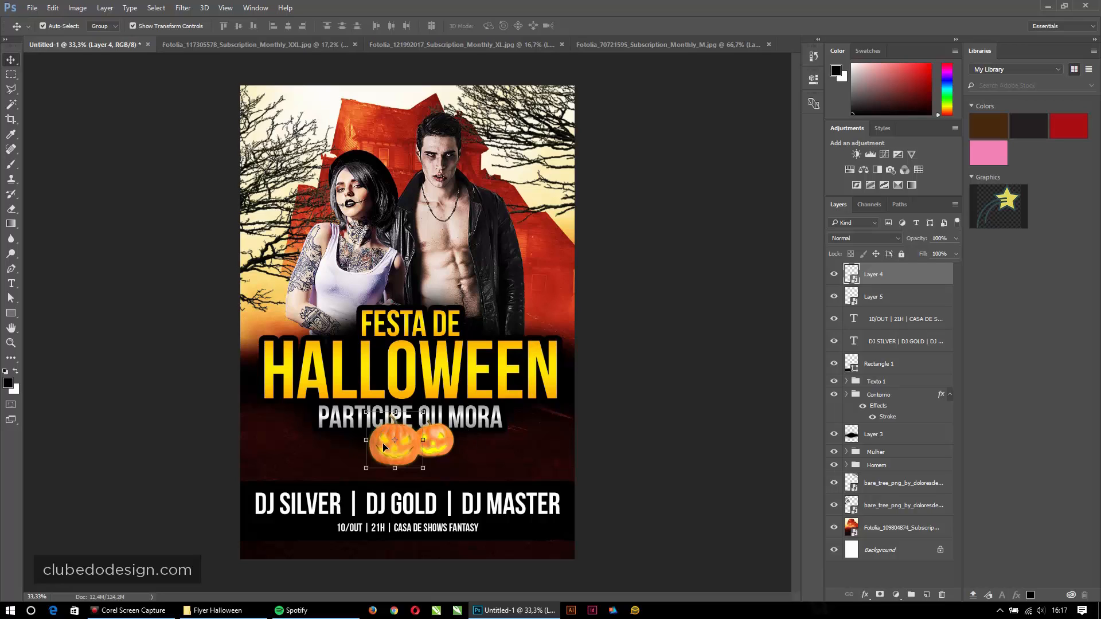
pyautogui.hotkey('ctrl', 'j')
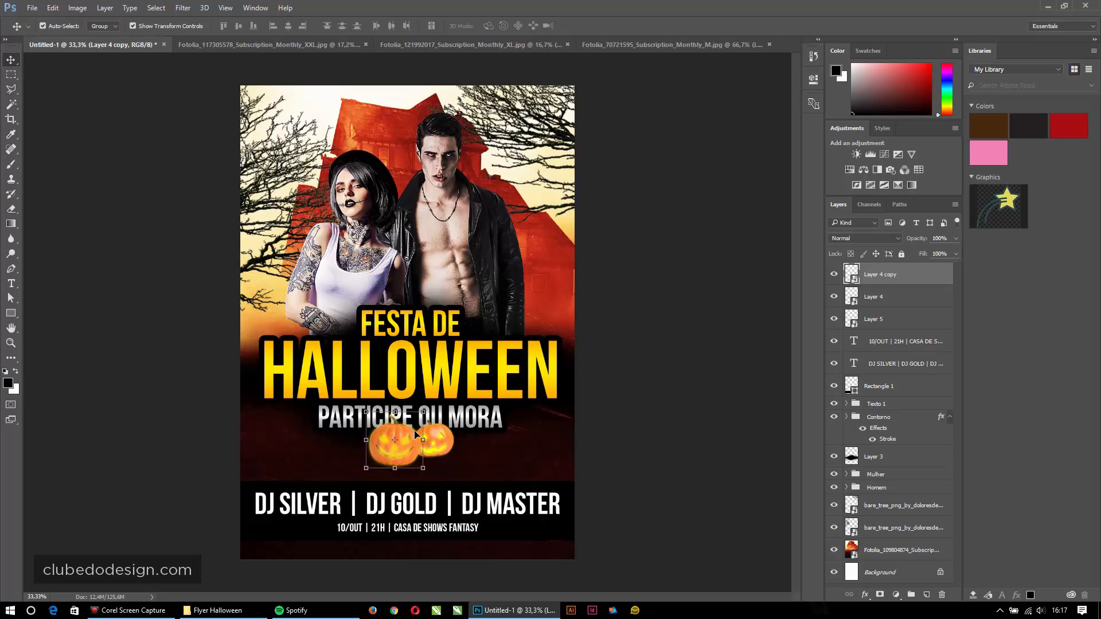
pyautogui.moveTo(413, 430); pyautogui.dragTo(267, 209)
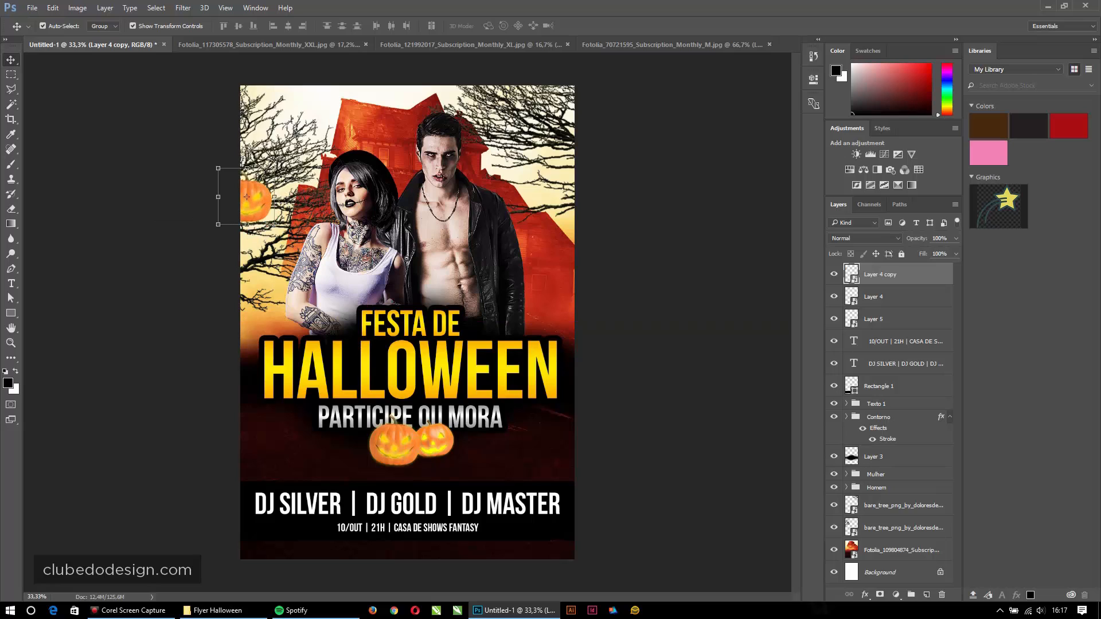
pyautogui.moveTo(275, 168); pyautogui.dragTo(325, 130)
pyautogui.press('Return')
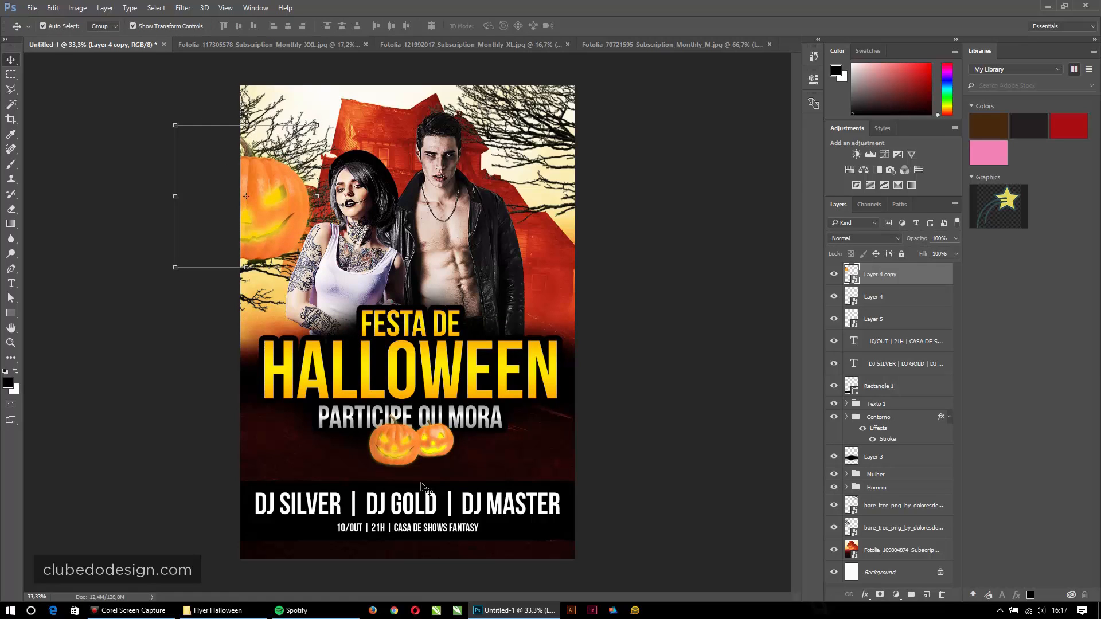
# Step: Duplicate the smaller pumpkin, place the copy across the flyer's right edge below the HALLOWEEN title, and enlarge it
pyautogui.click(446, 448)
pyautogui.moveTo(447, 448); pyautogui.dragTo(599, 376)
pyautogui.moveTo(564, 439); pyautogui.dragTo(599, 434)
pyautogui.press('Return')
pyautogui.click(707, 321)
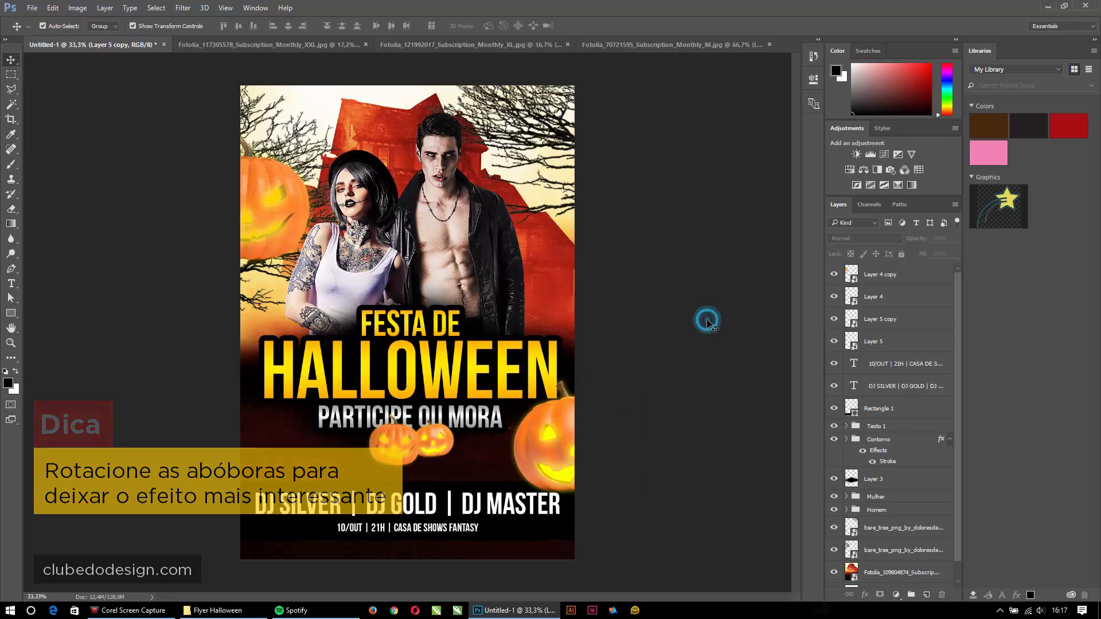
# Step: Copy the larger central pumpkin to the flyer's upper right corner and scale the copy to about 39%
pyautogui.moveTo(414, 457); pyautogui.dragTo(590, 152)
pyautogui.hotkey('ctrl', 't')
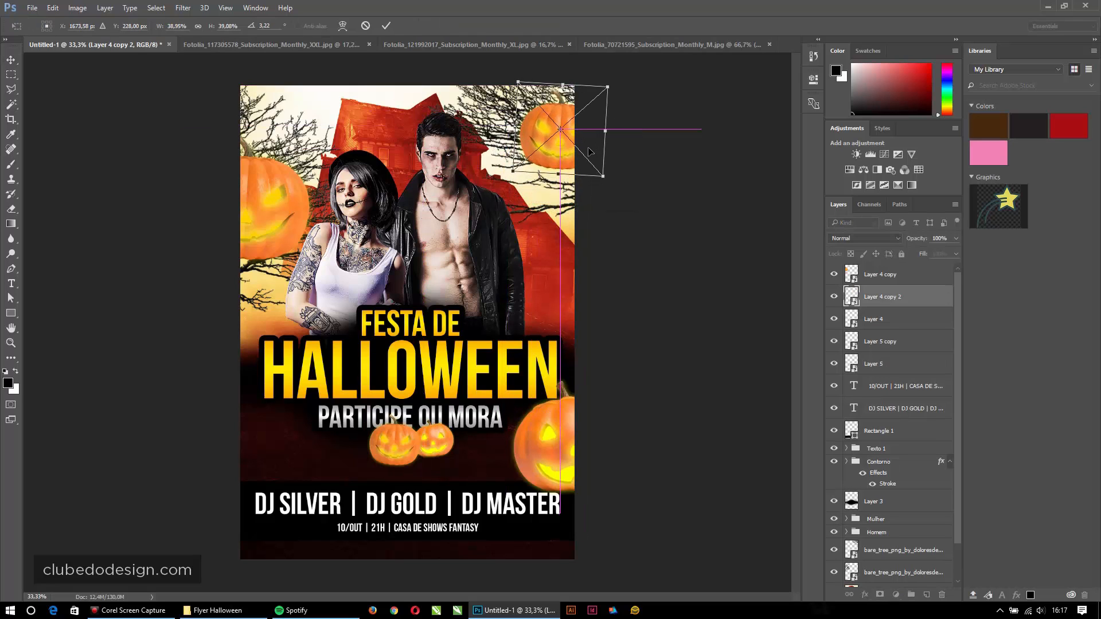
pyautogui.press('Return')
pyautogui.click(637, 139)
pyautogui.click(604, 366)
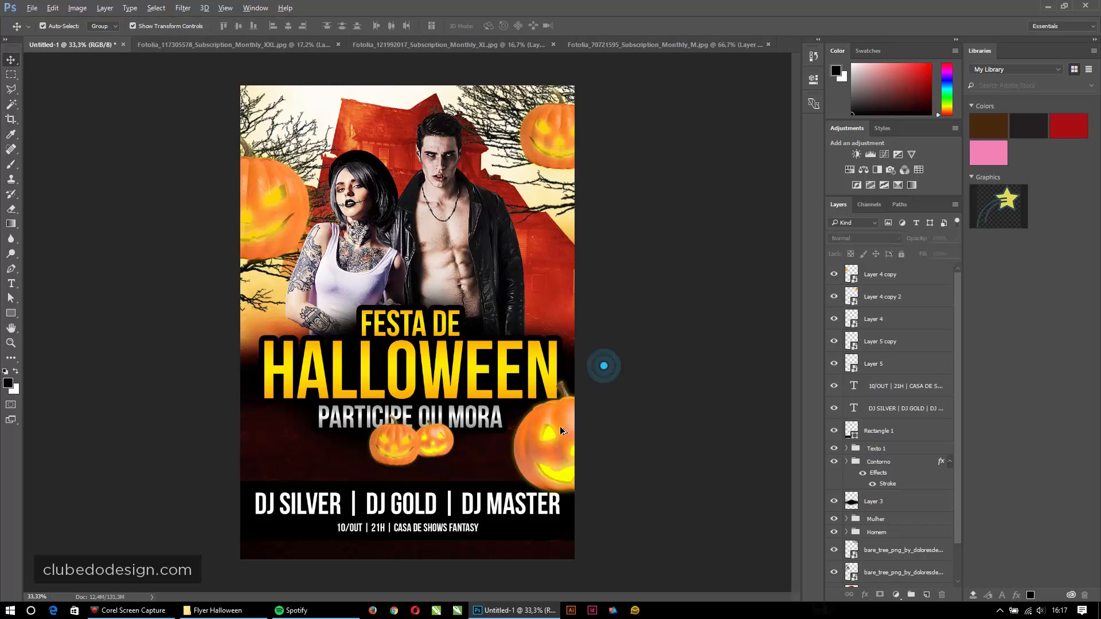
# Step: Copy the big right-edge pumpkin to the flyer's left edge below the title and scale the copy to about 45.6%
pyautogui.moveTo(561, 432); pyautogui.dragTo(212, 421)
pyautogui.hotkey('ctrl', 't')
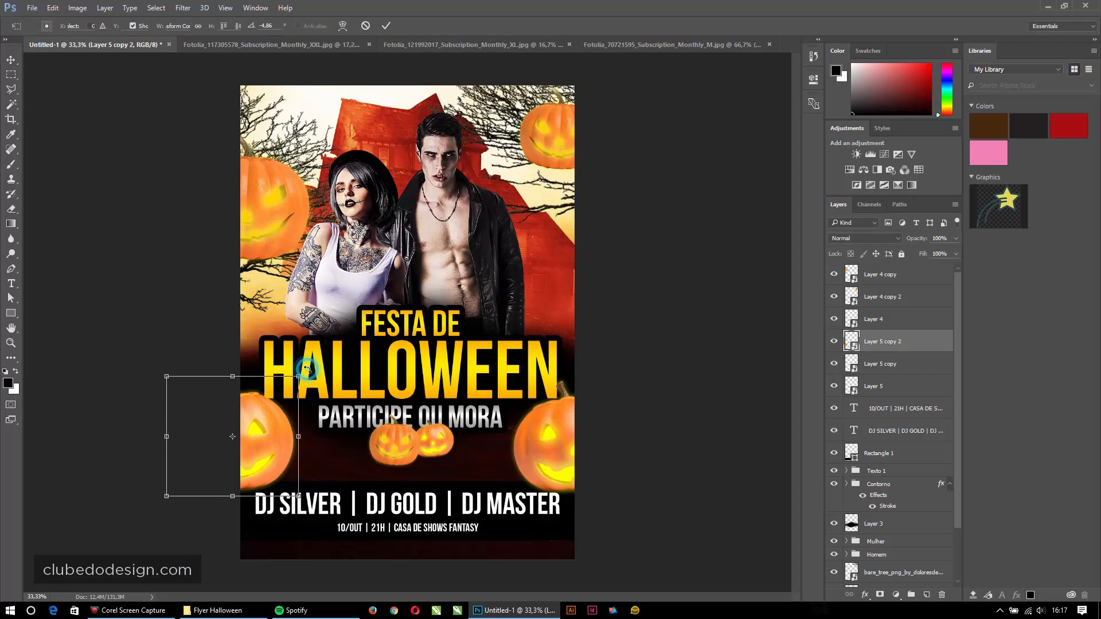
pyautogui.moveTo(307, 368); pyautogui.dragTo(277, 386)
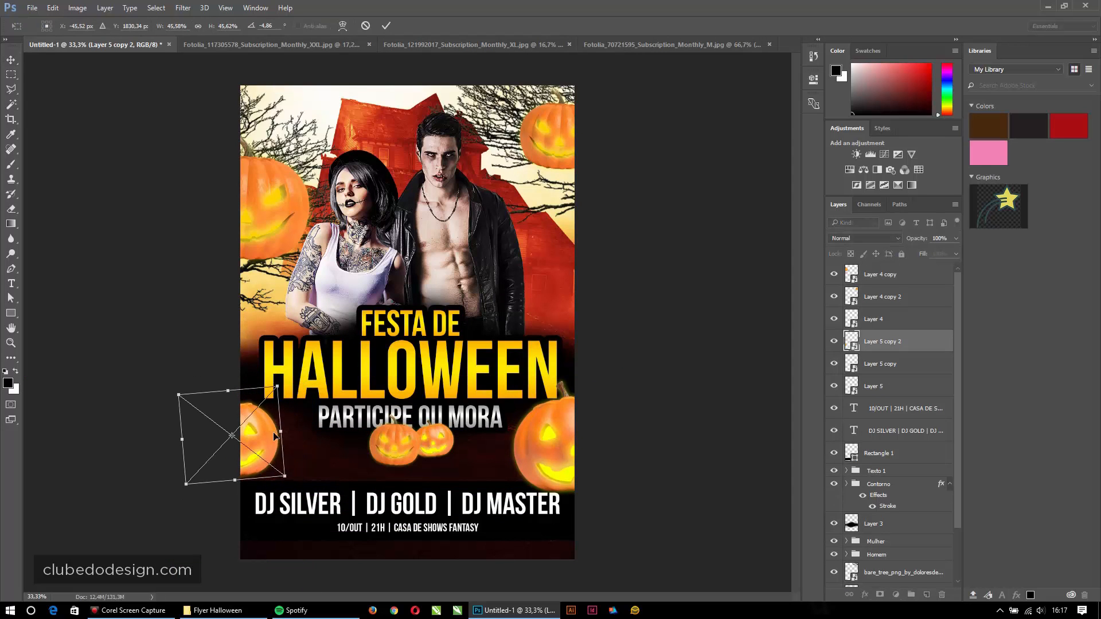
pyautogui.moveTo(271, 441); pyautogui.dragTo(273, 437)
pyautogui.press('Return')
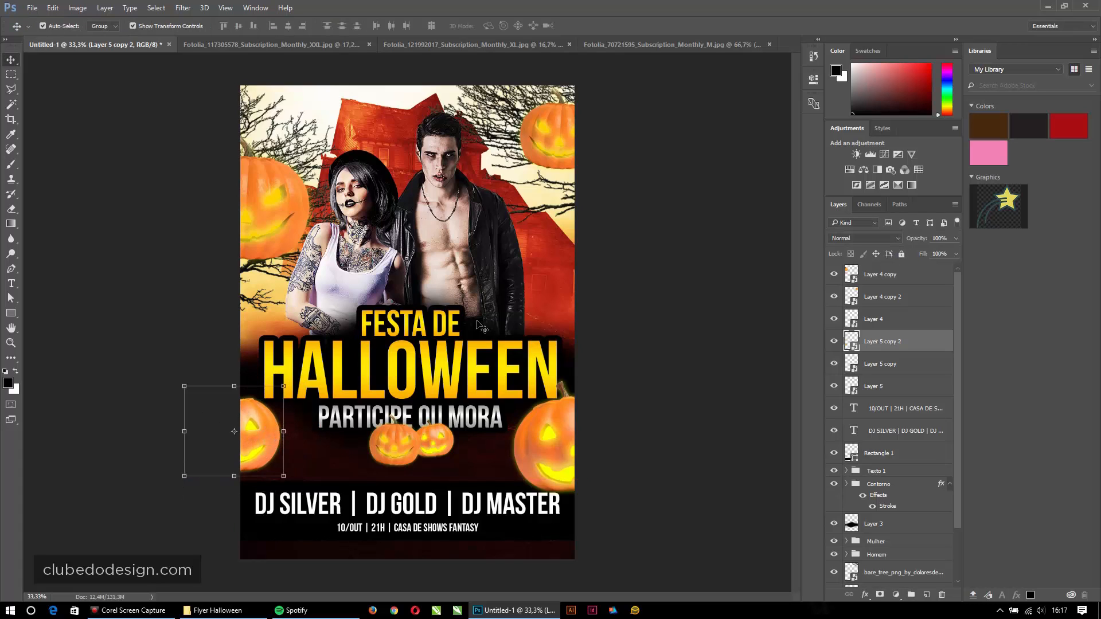
# Step: Copy the large right-edge pumpkin to the flyer's right side beside the man and scale the copy to about 31.4%
pyautogui.keyDown('alt'); pyautogui.moveTo(565, 442); pyautogui.dragTo(553, 201); pyautogui.keyUp('alt')
pyautogui.hotkey('ctrl', 't')
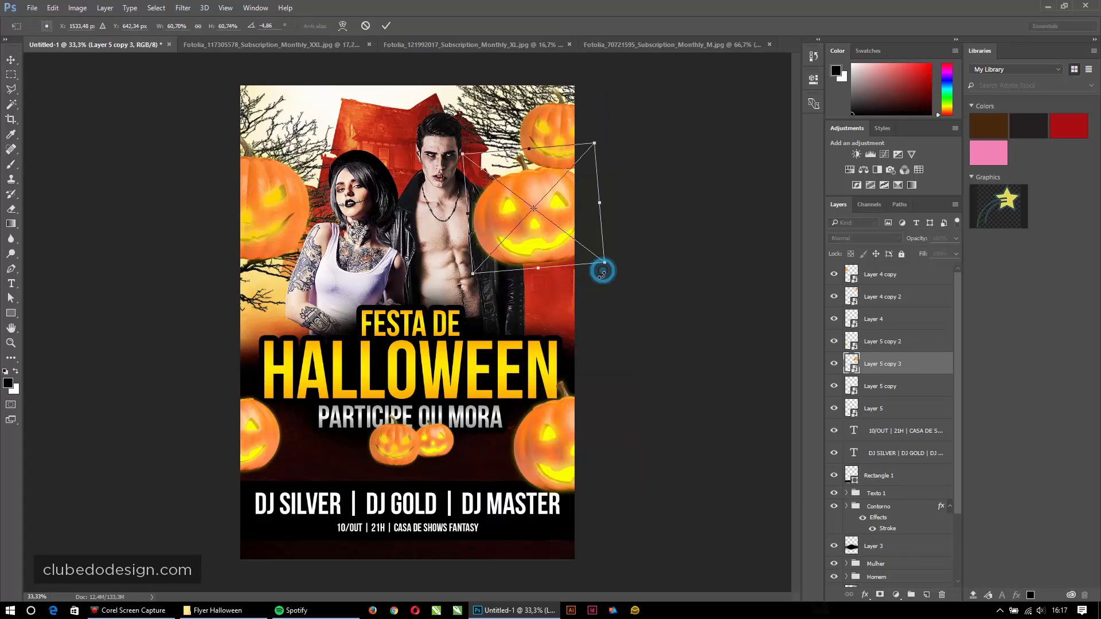
pyautogui.moveTo(605, 263); pyautogui.dragTo(542, 253)
pyautogui.press('Return')
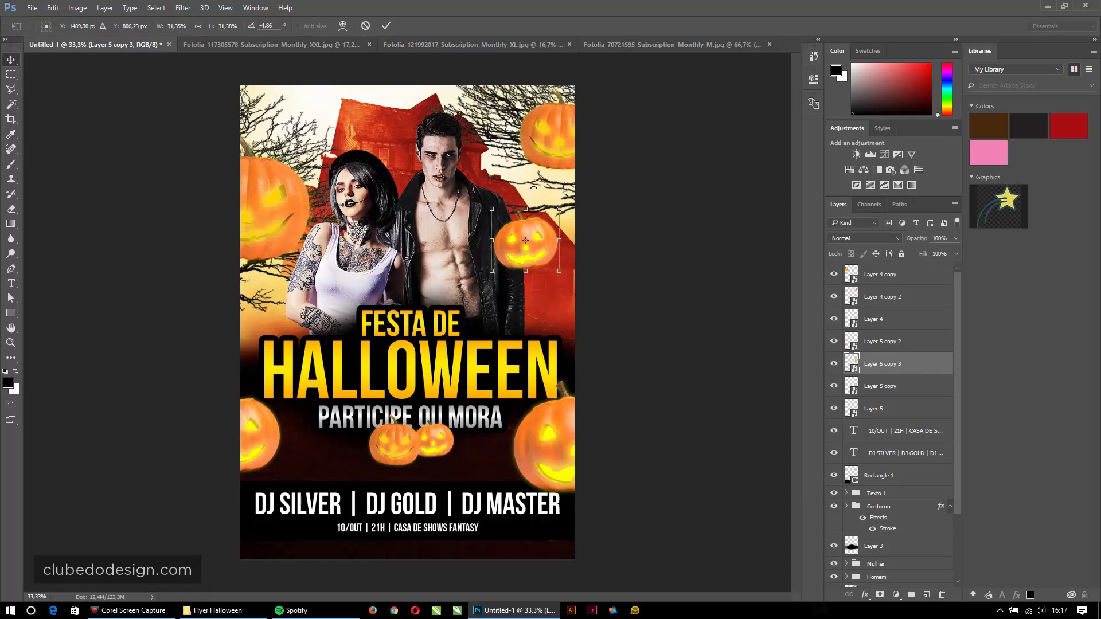
pyautogui.click(626, 328)
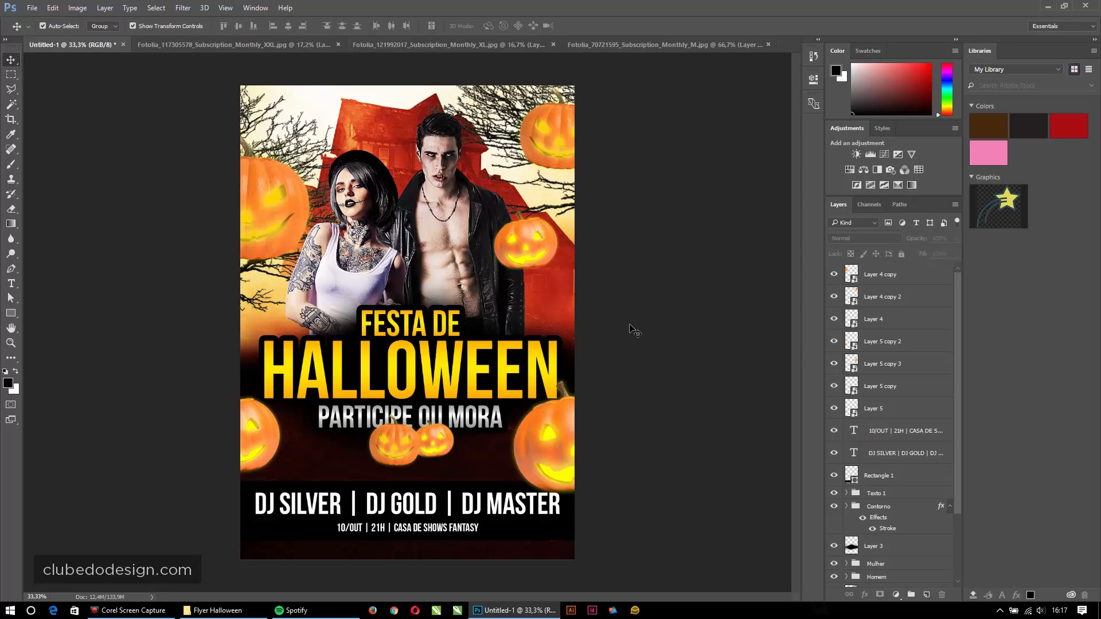
# Step: Apply a Motion Blur to the large pumpkin beside the woman with an 81° angle and a 60-pixel distance
pyautogui.click(275, 172)
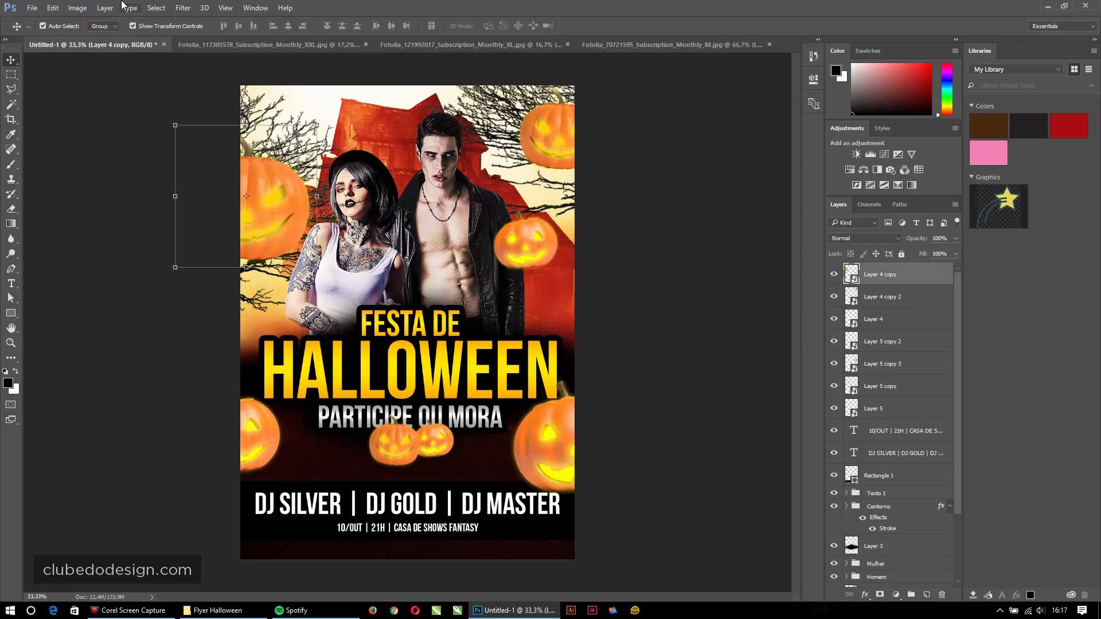
pyautogui.click(183, 8)
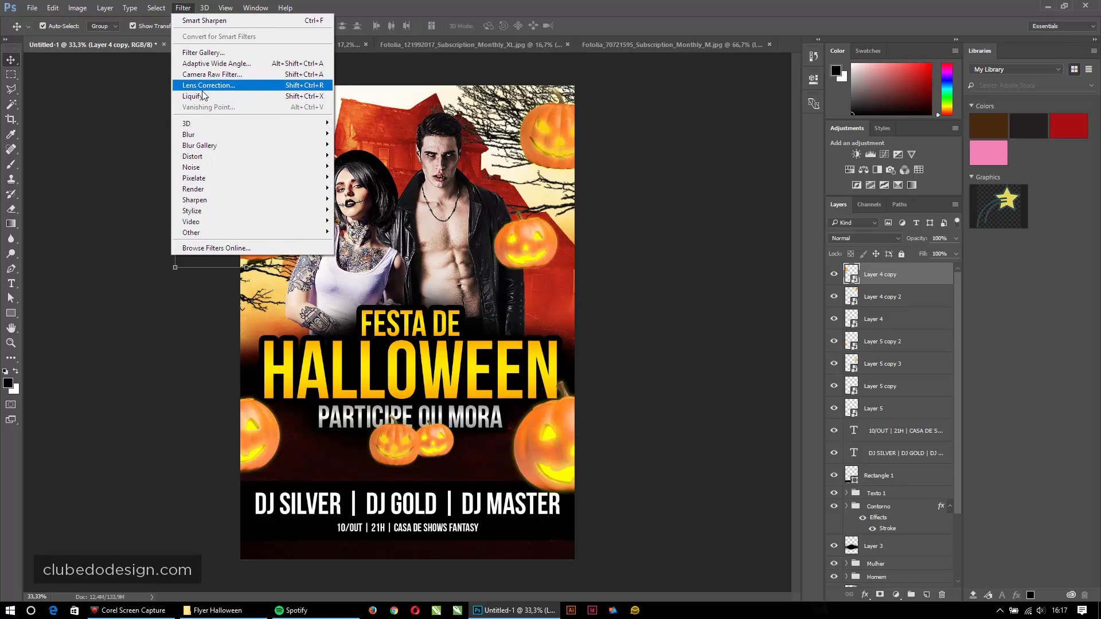
pyautogui.moveTo(202, 133)
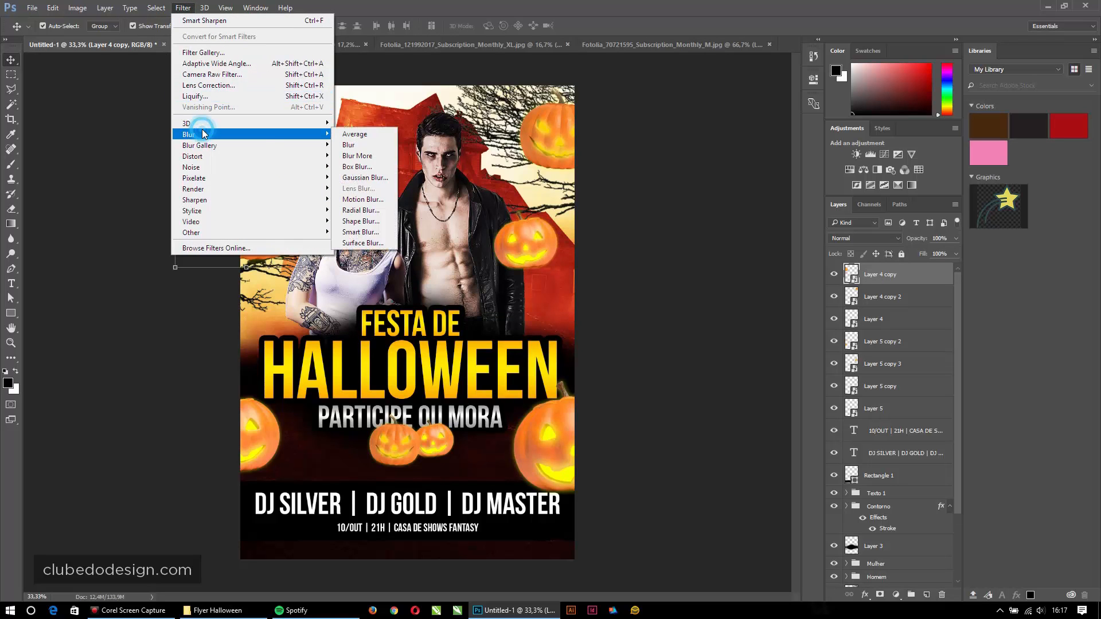
pyautogui.click(362, 199)
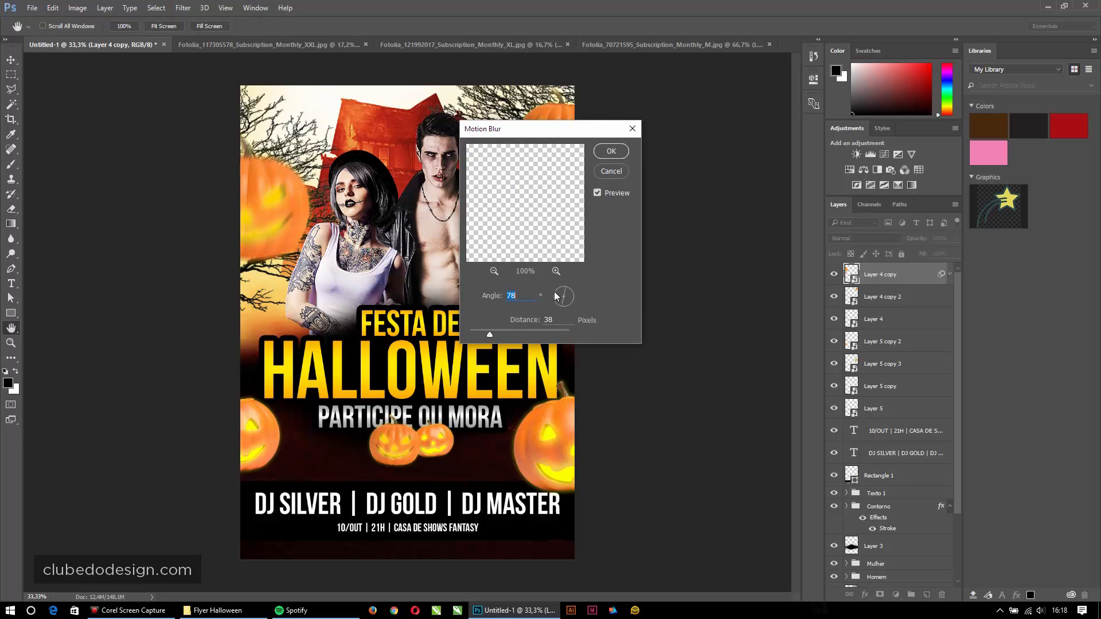
pyautogui.click(497, 332)
pyautogui.write('60')
pyautogui.doubleClick(518, 293)
pyautogui.write('90')
pyautogui.click(565, 294)
pyautogui.click(611, 152)
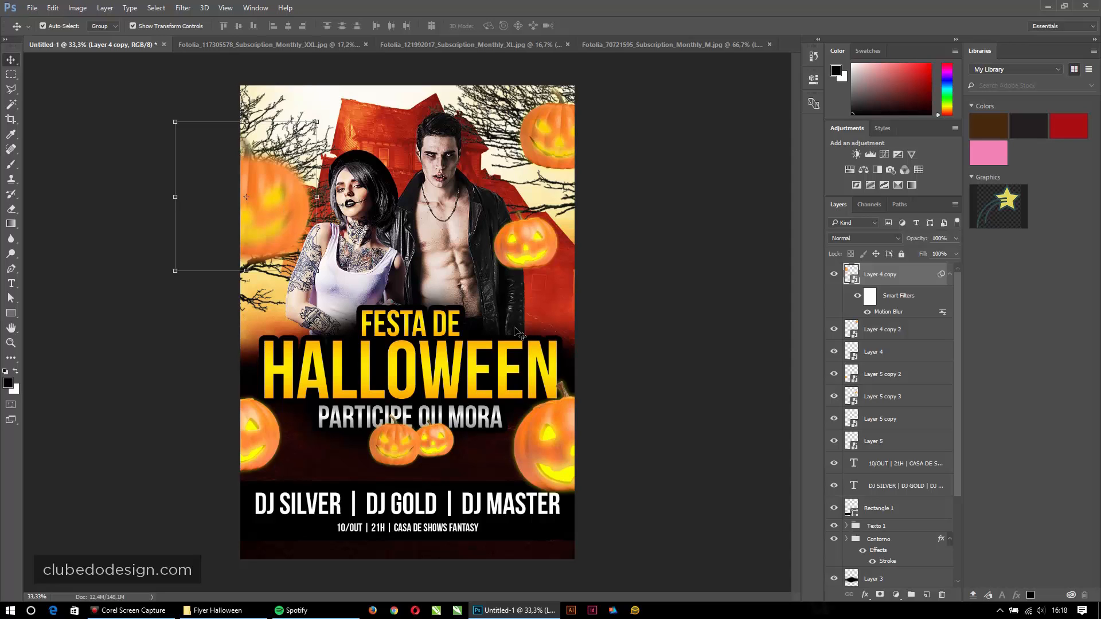
# Step: Apply the same 81°, 60-pixel Motion Blur to the pumpkin in the flyer's upper right corner
pyautogui.click(554, 128)
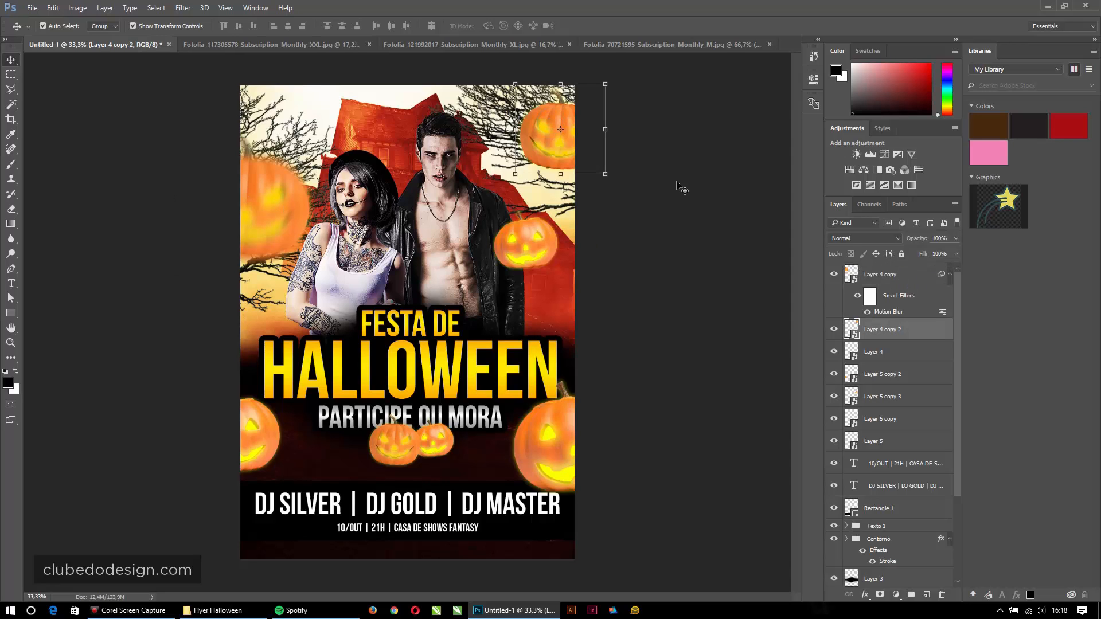
pyautogui.hotkey('ctrl', 'alt', 'f')
pyautogui.click(611, 153)
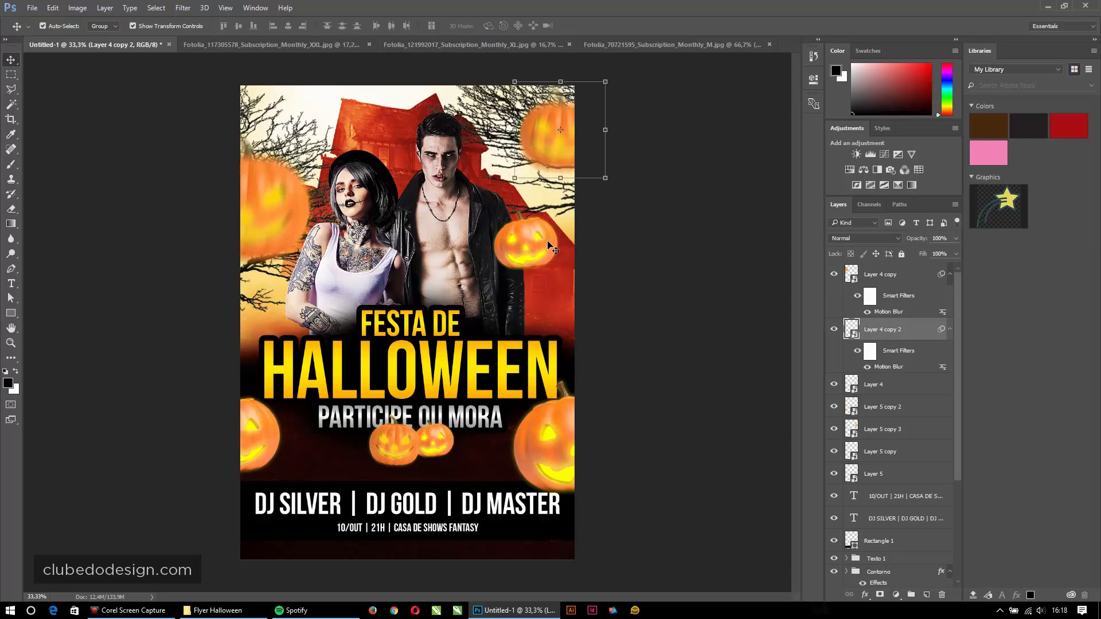
# Step: Apply an 81° Motion Blur to the small pumpkin beside the man, using a distance shorter than 60 pixels
pyautogui.click(554, 247)
pyautogui.hotkey('ctrl', 'alt', 'f')
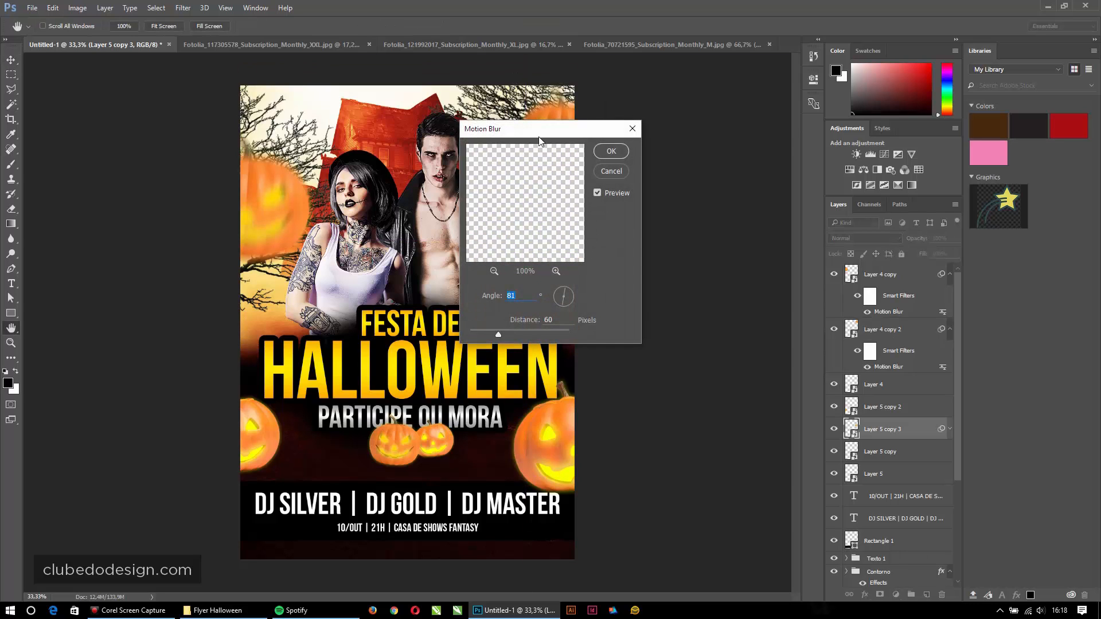
pyautogui.moveTo(539, 141); pyautogui.dragTo(748, 102)
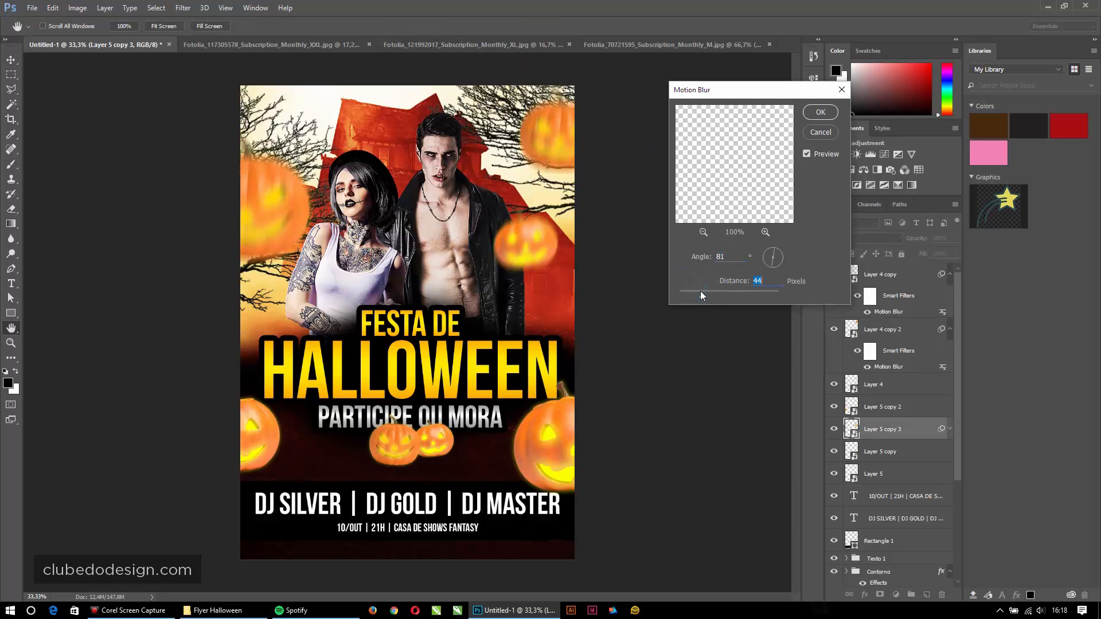
pyautogui.moveTo(701, 291); pyautogui.dragTo(696, 293)
pyautogui.click(820, 113)
# Step: Reduce the Motion Blur distance of the flyer's upper right pumpkin to 33 pixels
pyautogui.click(558, 143)
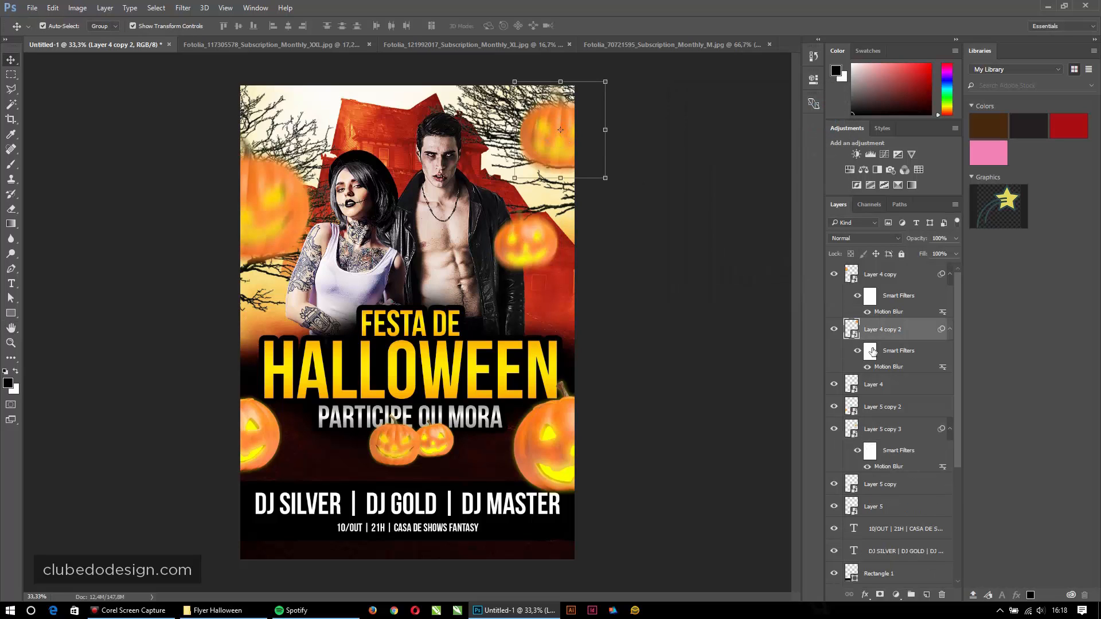
pyautogui.doubleClick(891, 367)
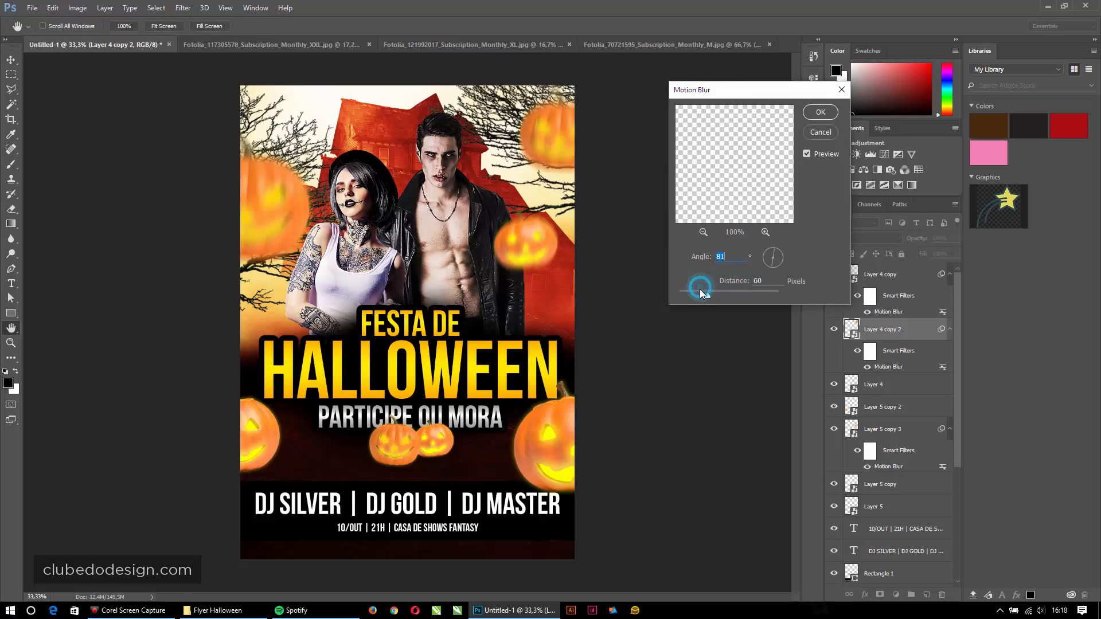
pyautogui.click(821, 113)
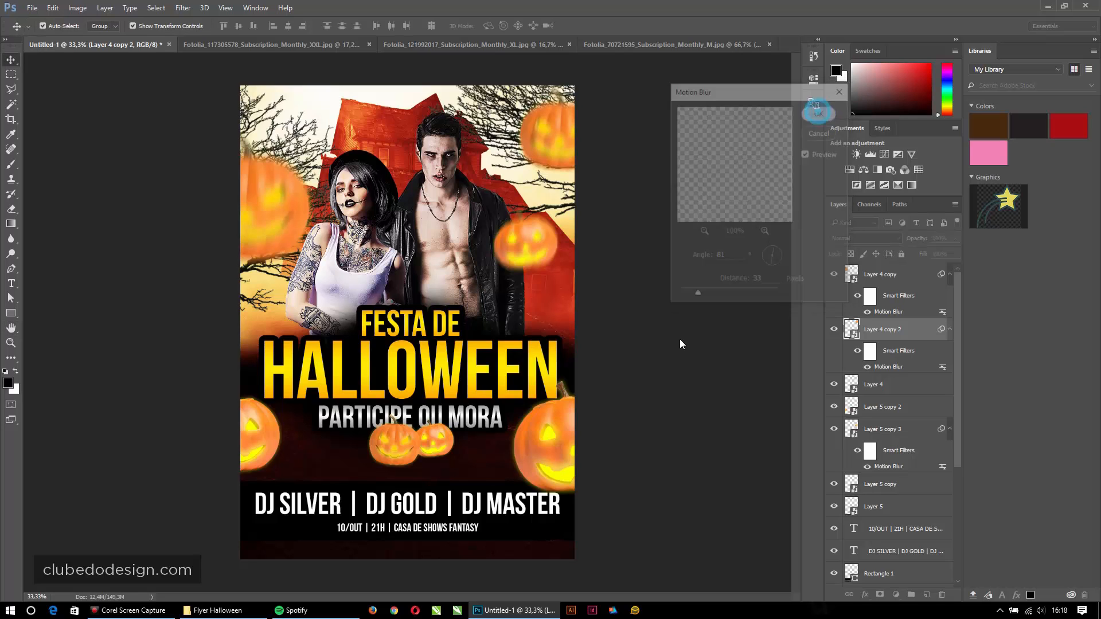
# Step: Apply a Motion Blur of 81° and 33 pixels to the large right-edge pumpkin below the HALLOWEEN title
pyautogui.click(563, 437)
pyautogui.hotkey('ctrl', 'alt', 'f')
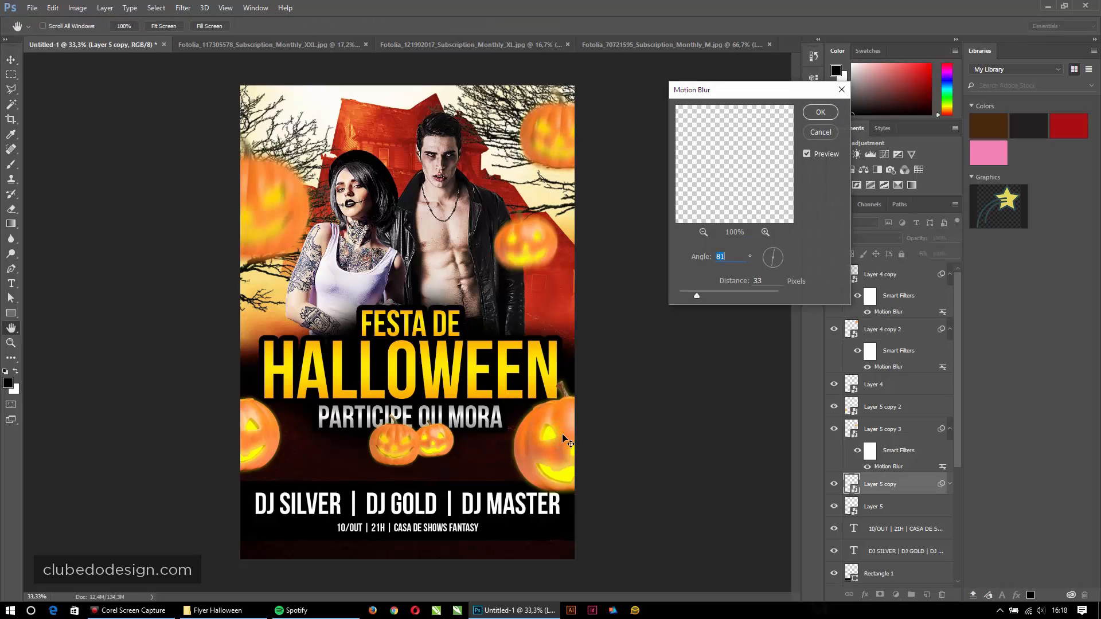
pyautogui.press('Return')
# Step: Apply an 81° Motion Blur with a slightly longer distance to the left-edge pumpkin below the HALLOWEEN title
pyautogui.click(256, 413)
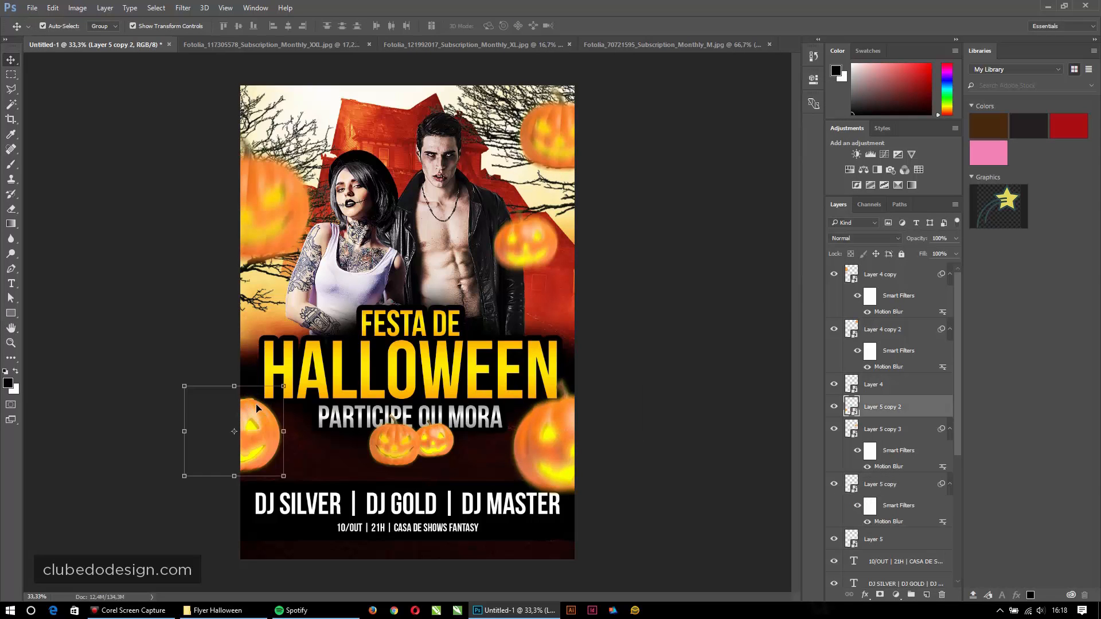
pyautogui.hotkey('ctrl', 'alt', 'f')
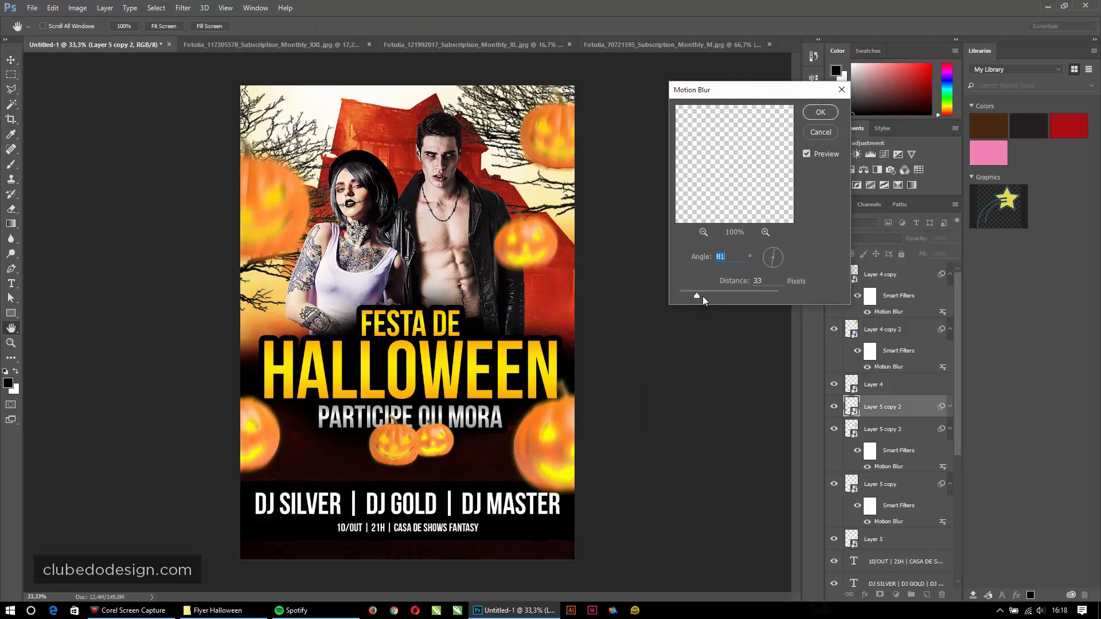
pyautogui.click(703, 295)
pyautogui.moveTo(703, 295); pyautogui.dragTo(700, 295)
pyautogui.click(812, 117)
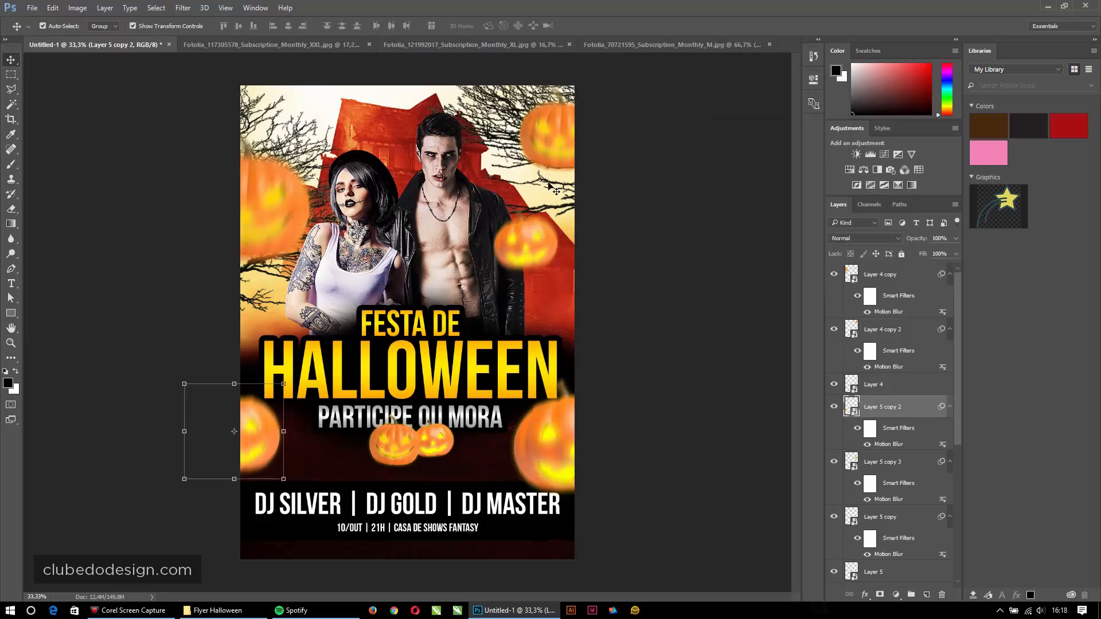
# Step: Lower the Motion Blur distance of the flyer's upper right pumpkin to about 16 pixels
pyautogui.click(555, 156)
pyautogui.doubleClick(889, 368)
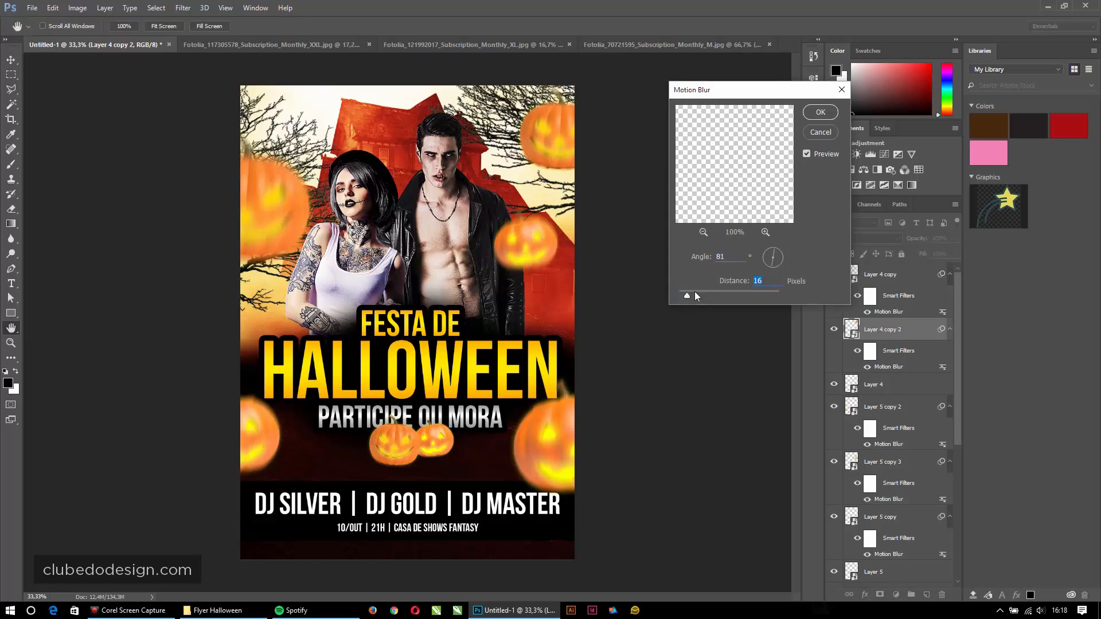
pyautogui.click(814, 110)
# Step: Set the Motion Blur distance of the large pumpkin beside the woman to 31 pixels
pyautogui.click(272, 214)
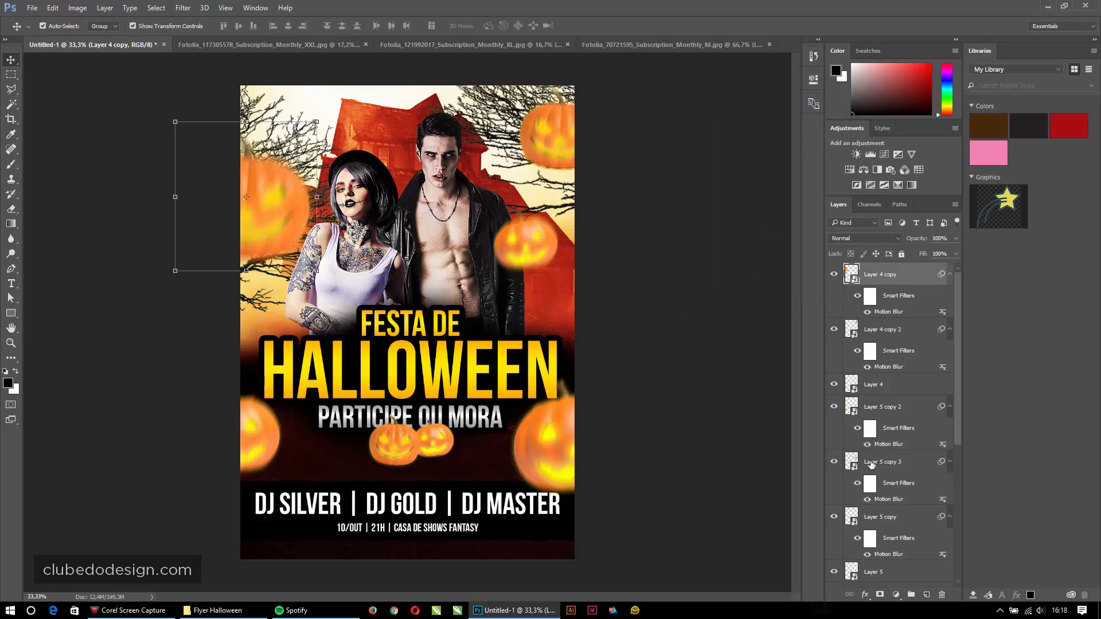
pyautogui.doubleClick(891, 311)
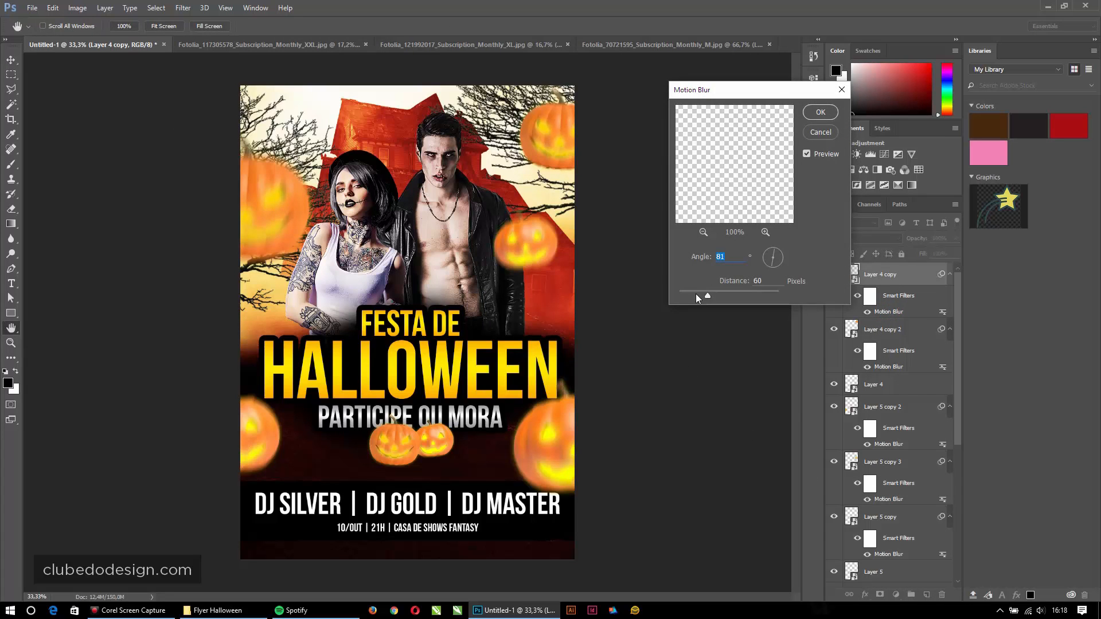
pyautogui.click(696, 294)
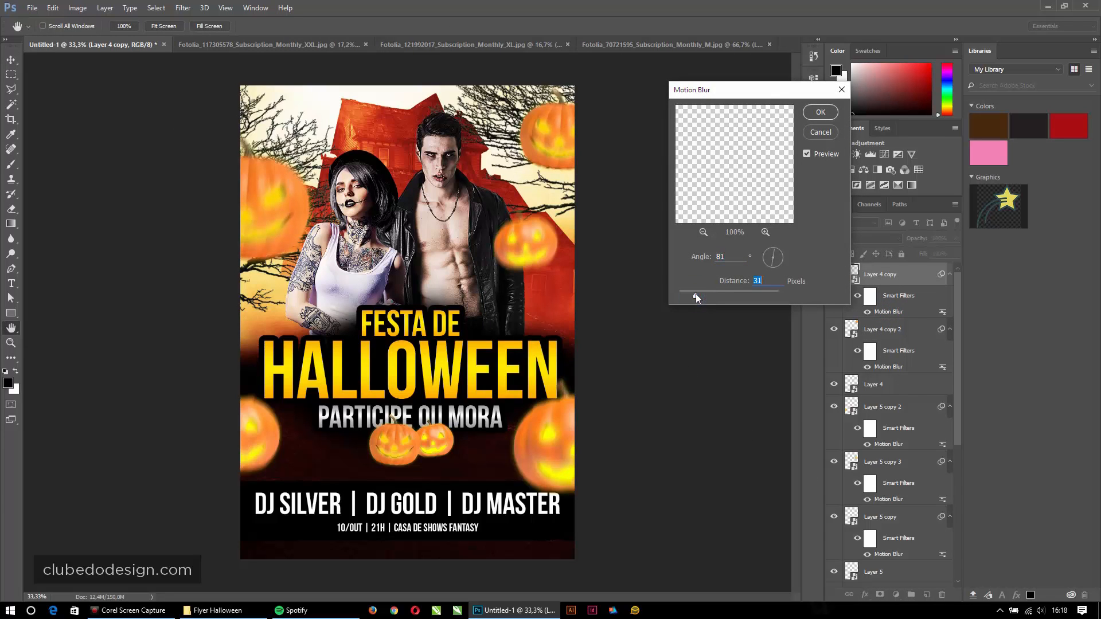
pyautogui.click(820, 115)
# Step: Shift the large lower pumpkin farther off the flyer's right edge and move the small pumpkin beside the man outward and slightly down
pyautogui.moveTo(561, 453)
pyautogui.mouseDown()
pyautogui.moveTo(575, 530)
pyautogui.moveTo(567, 564)
pyautogui.moveTo(578, 443)
pyautogui.mouseUp()
pyautogui.click(582, 245)
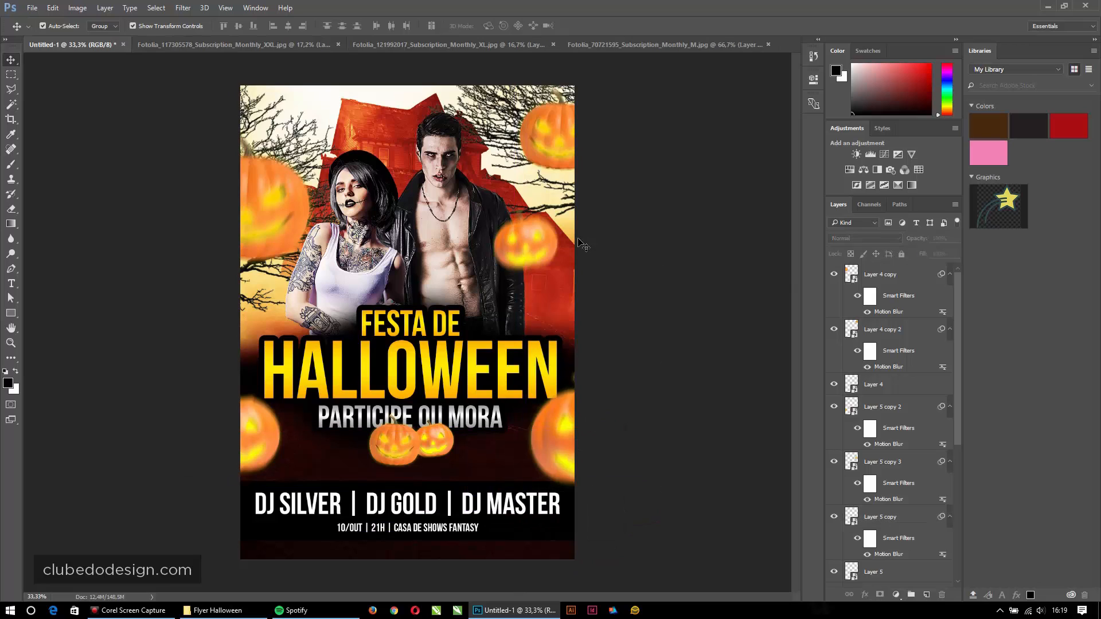
pyautogui.moveTo(534, 249); pyautogui.dragTo(565, 265)
pyautogui.click(649, 263)
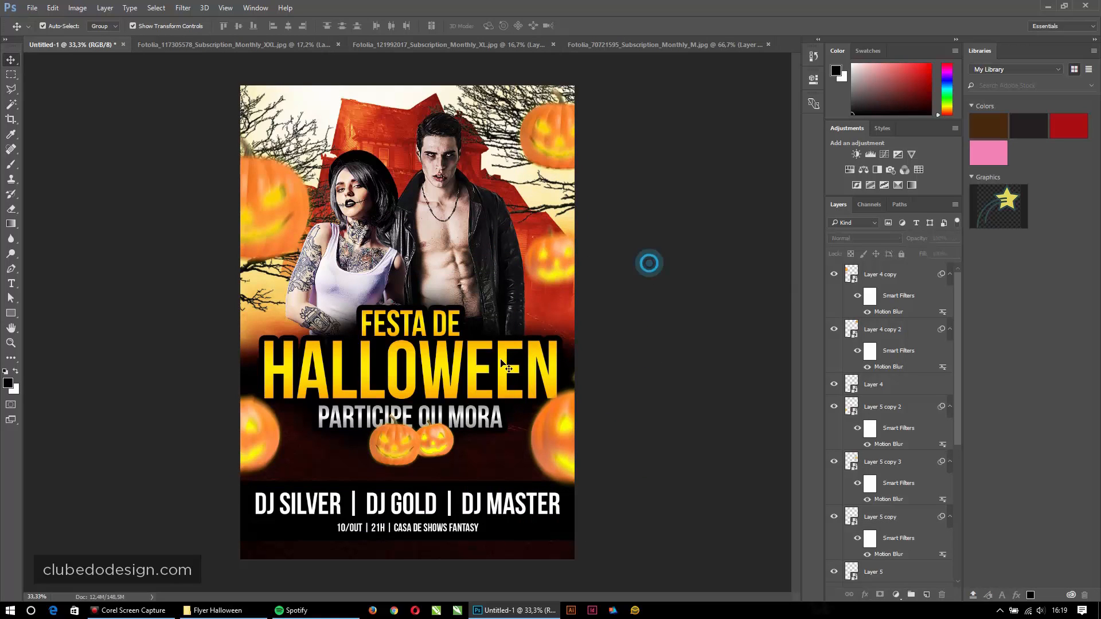
# Step: Move the left-edge pumpkin below the title slightly up and inward on the flyer
pyautogui.click(250, 445)
pyautogui.click(191, 382)
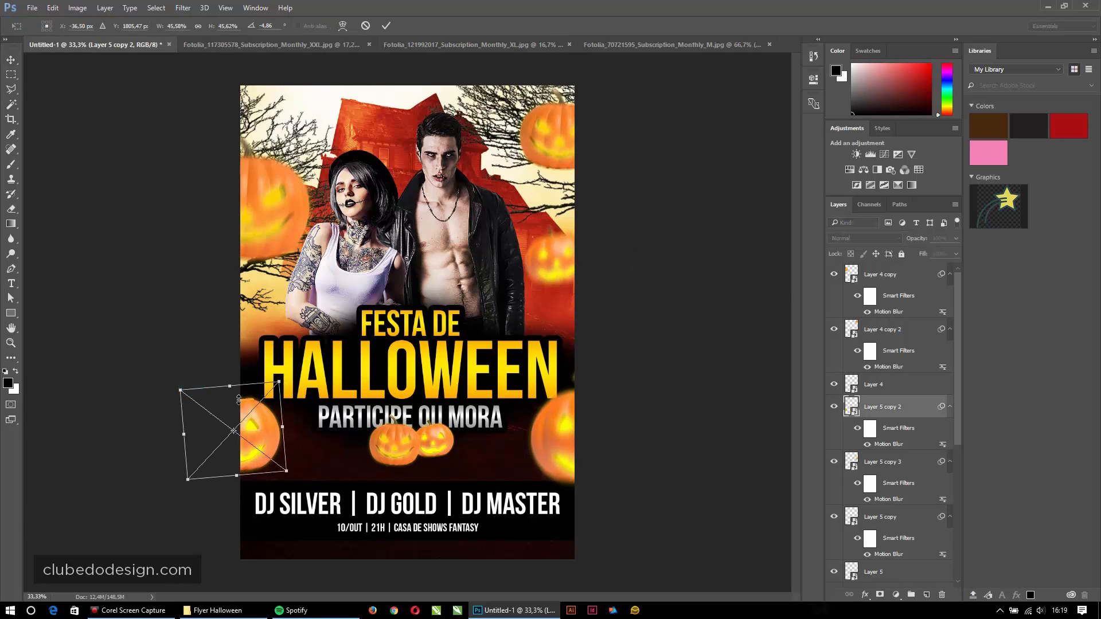
pyautogui.moveTo(239, 400); pyautogui.dragTo(243, 391)
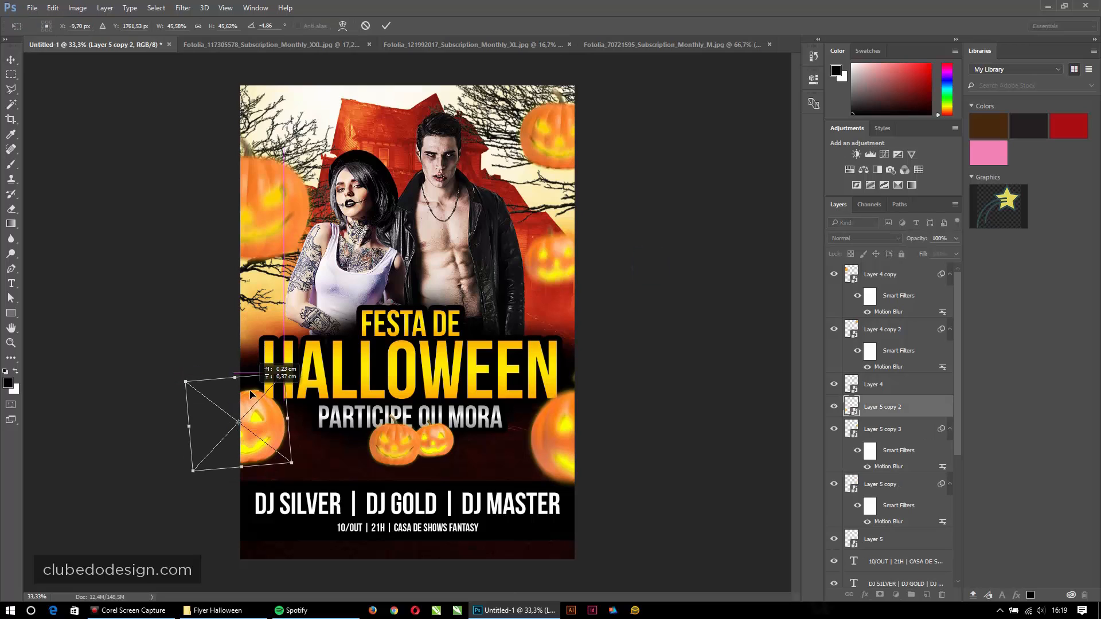
pyautogui.press('Return')
pyautogui.click(603, 360)
# Step: Set the Motion Blur distance of the left-edge pumpkin below the title to about 22 pixels
pyautogui.click(226, 420)
pyautogui.click(270, 159)
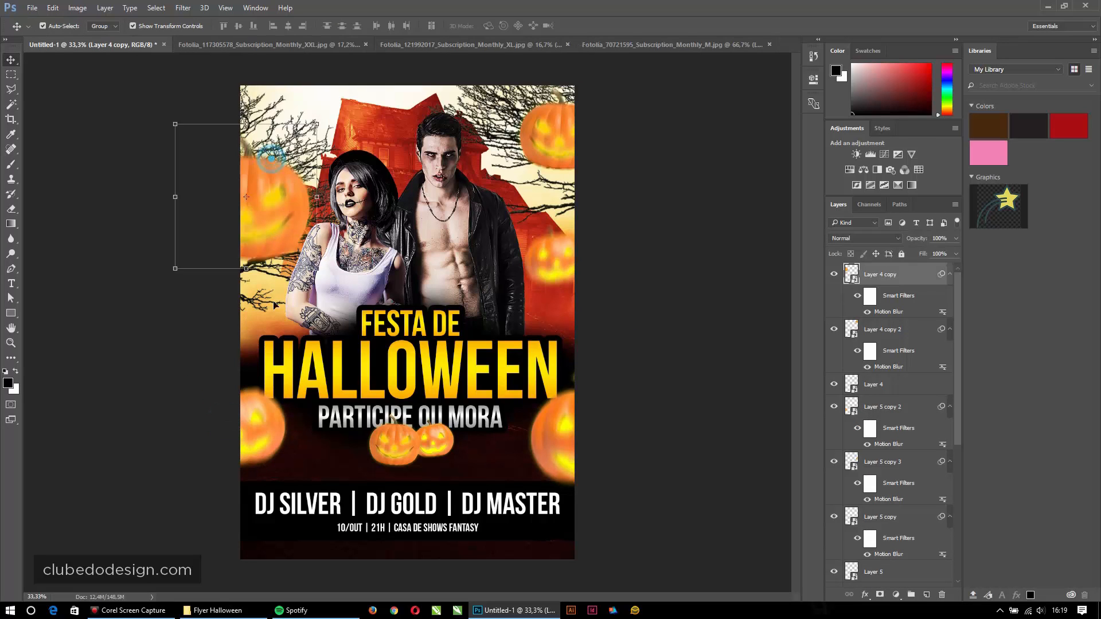
pyautogui.click(258, 430)
pyautogui.doubleClick(905, 446)
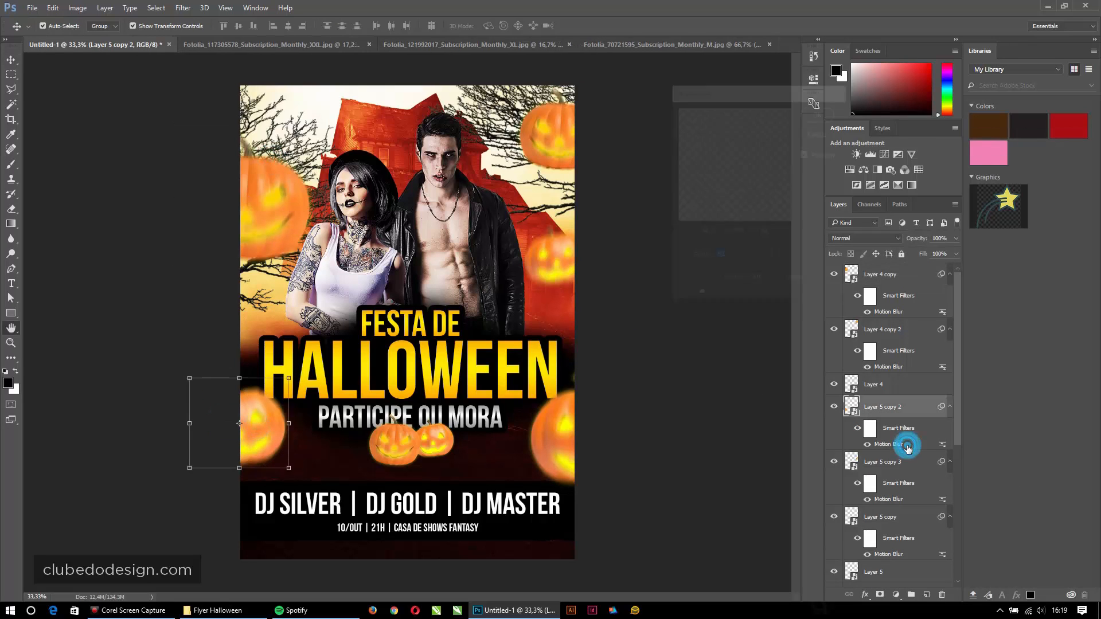
pyautogui.moveTo(700, 291); pyautogui.dragTo(690, 291)
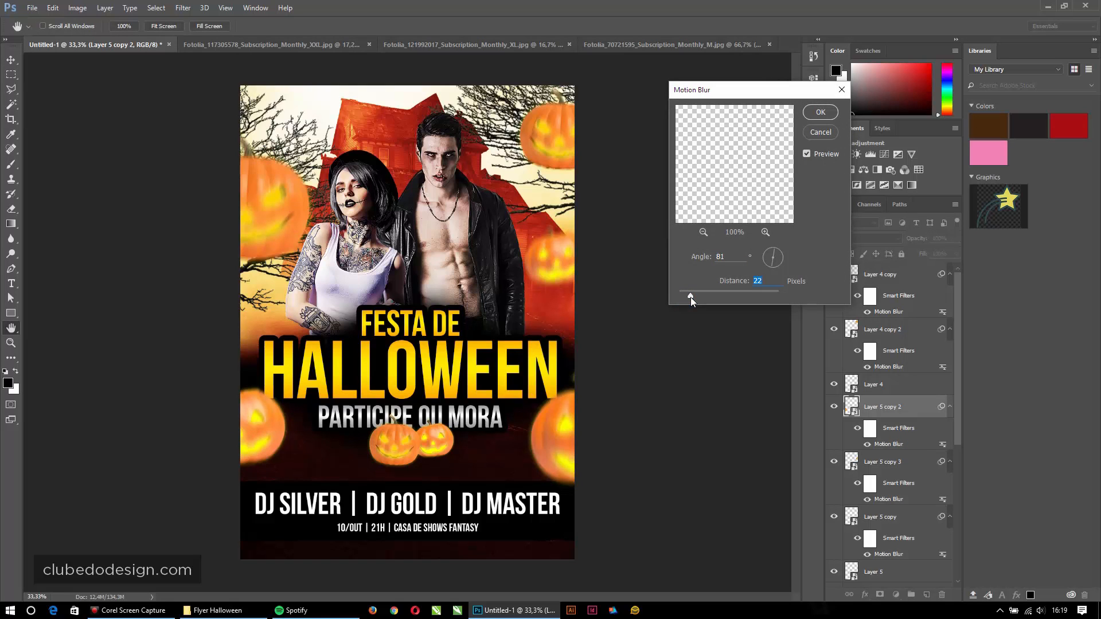
pyautogui.click(820, 111)
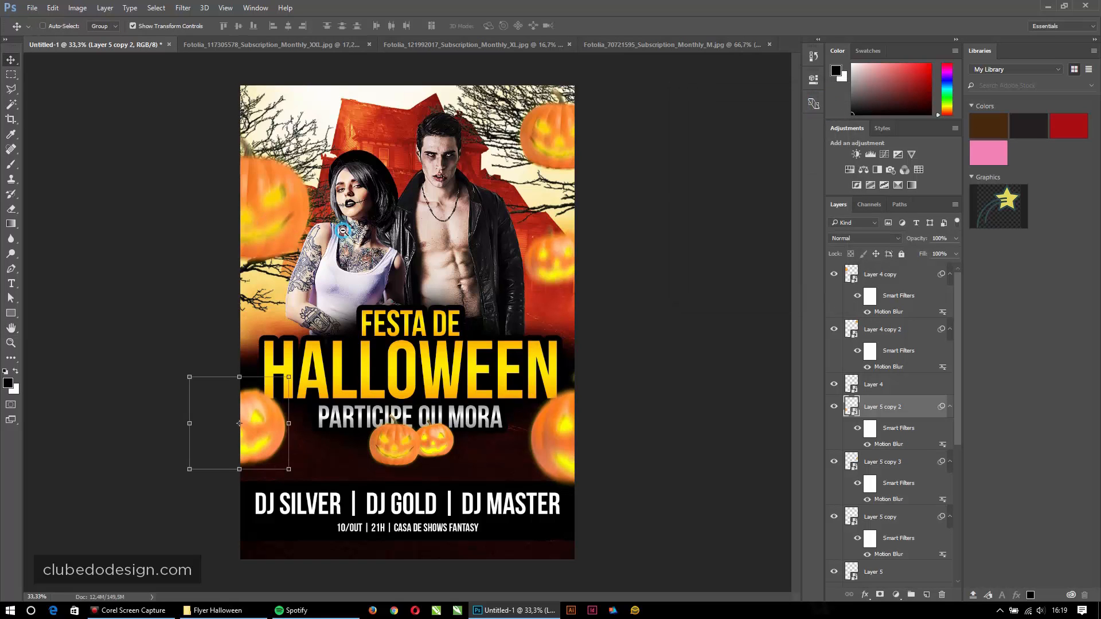
# Step: Move the large pumpkin beside the woman slightly up and farther off the flyer's left edge
pyautogui.hotkey('ctrl', '-')
pyautogui.click(760, 332)
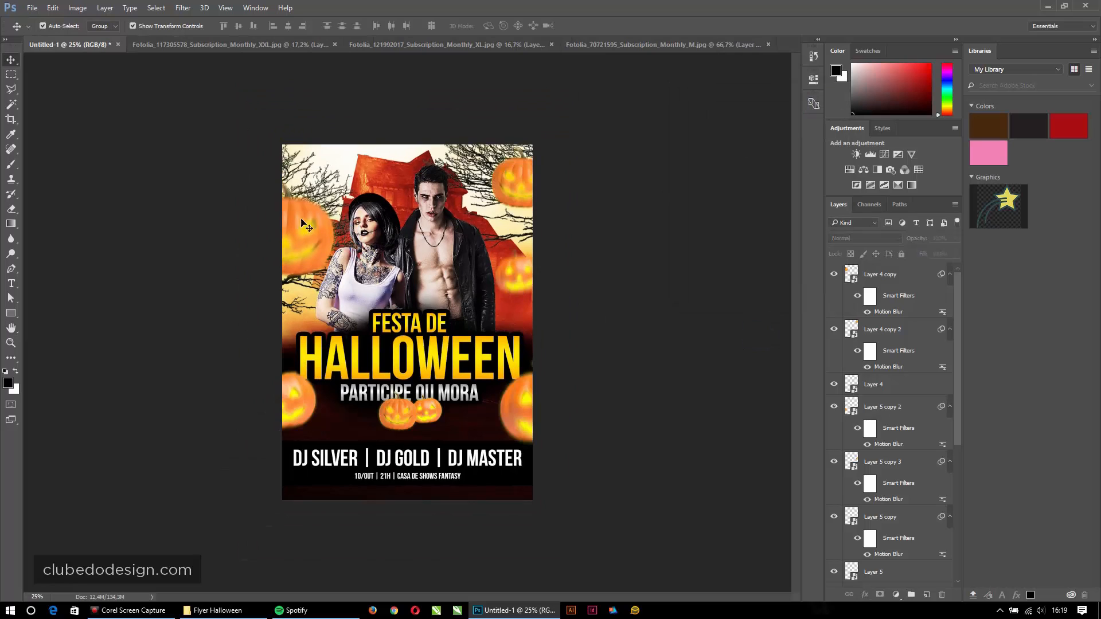
pyautogui.moveTo(308, 222); pyautogui.dragTo(303, 207)
pyautogui.click(304, 417)
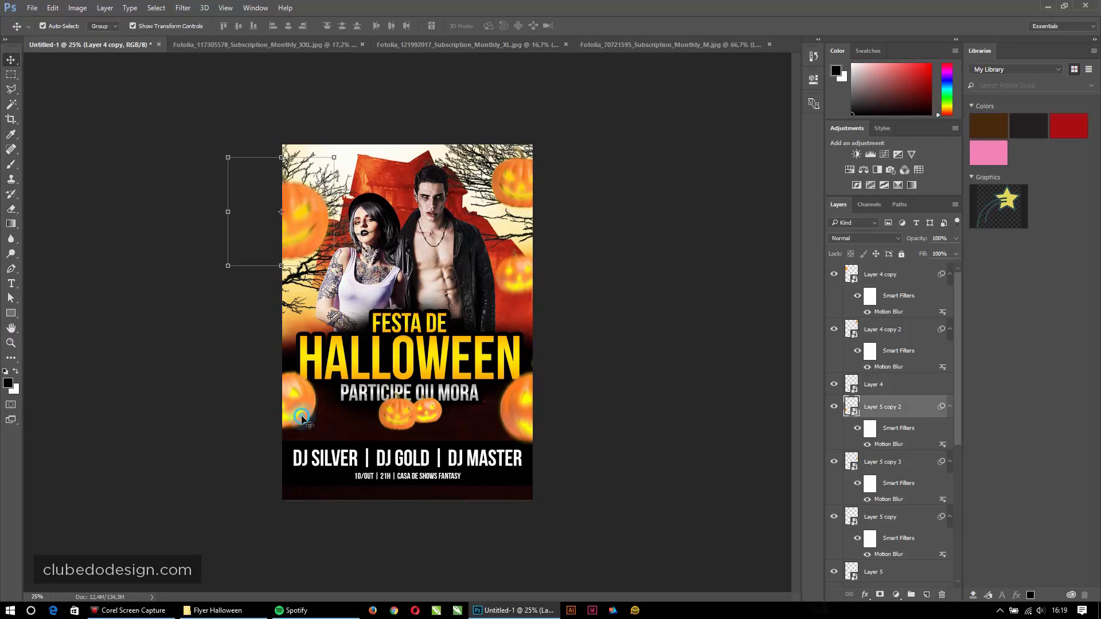
pyautogui.click(613, 391)
pyautogui.click(508, 418)
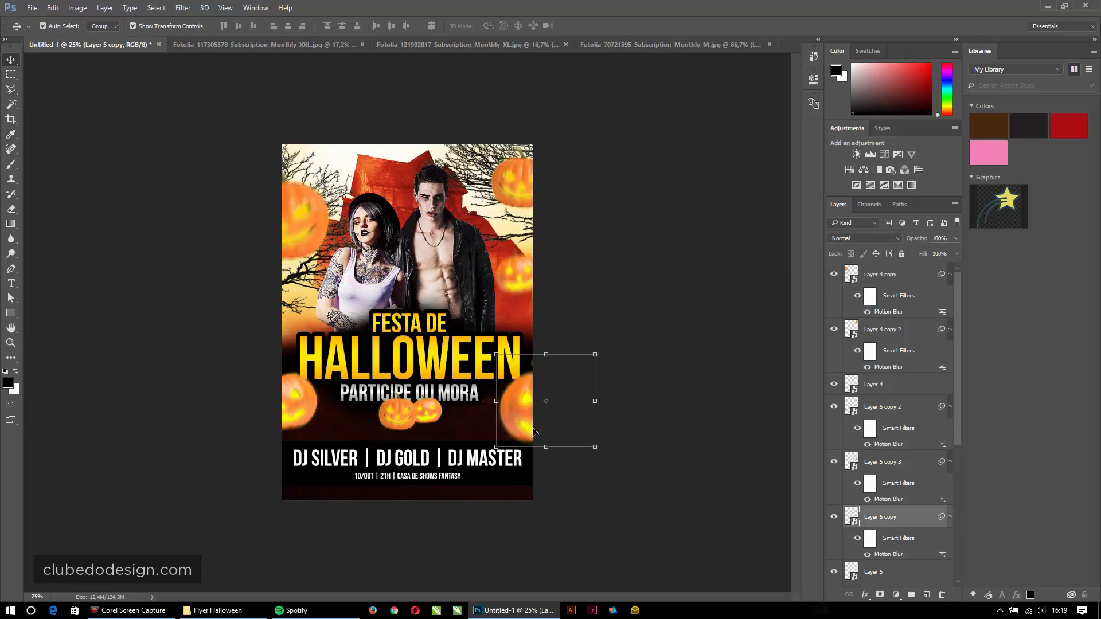
pyautogui.click(590, 447)
pyautogui.click(507, 417)
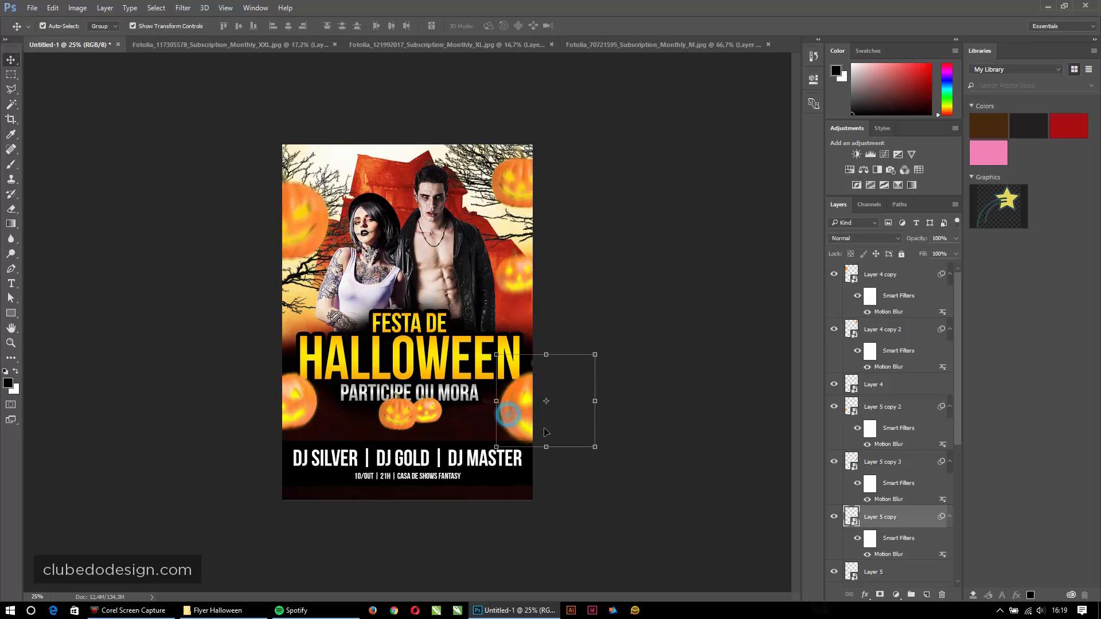
# Step: Scale the large pumpkin at the flyer's lower right edge to about 52% and rotate it about -4.86°, keeping it overlapping the edge
pyautogui.click(596, 449)
pyautogui.moveTo(597, 449); pyautogui.dragTo(515, 403)
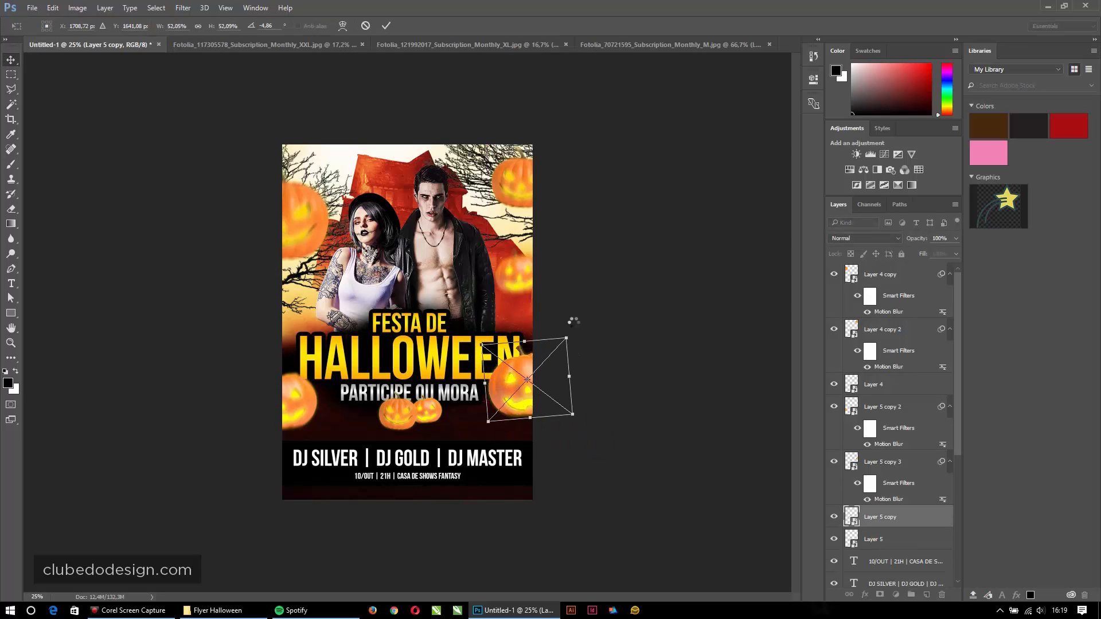
pyautogui.press('Return')
# Step: Delete the small blurred pumpkin beside the man at the flyer's right edge
pyautogui.click(677, 304)
pyautogui.moveTo(507, 277)
pyautogui.mouseDown()
pyautogui.moveTo(555, 259)
pyautogui.moveTo(517, 262)
pyautogui.moveTo(509, 281)
pyautogui.mouseUp()
pyautogui.press('Delete')
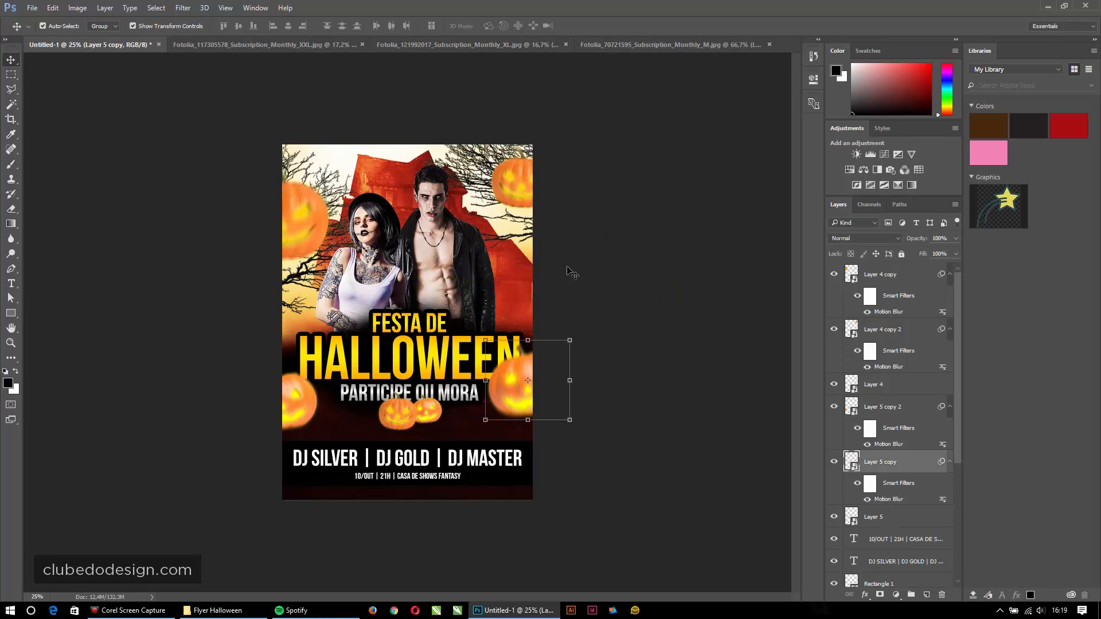
pyautogui.click(637, 255)
pyautogui.scroll(2, 411, 262)
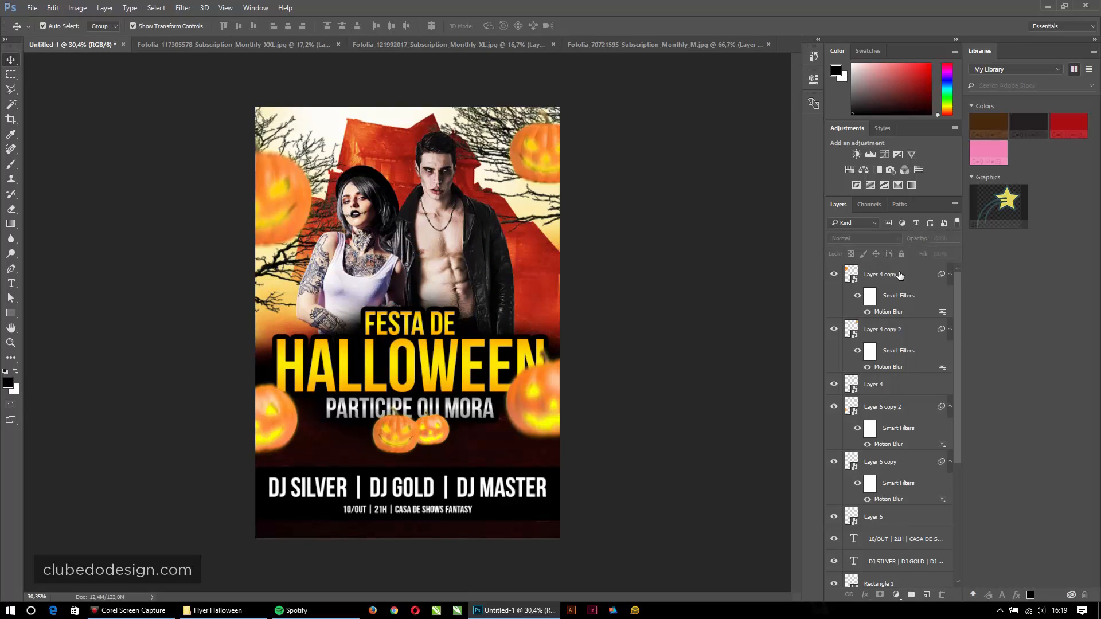
# Step: Create a new layer above all the pumpkin layers and enlarge the soft brush to 667 px
pyautogui.click(880, 274)
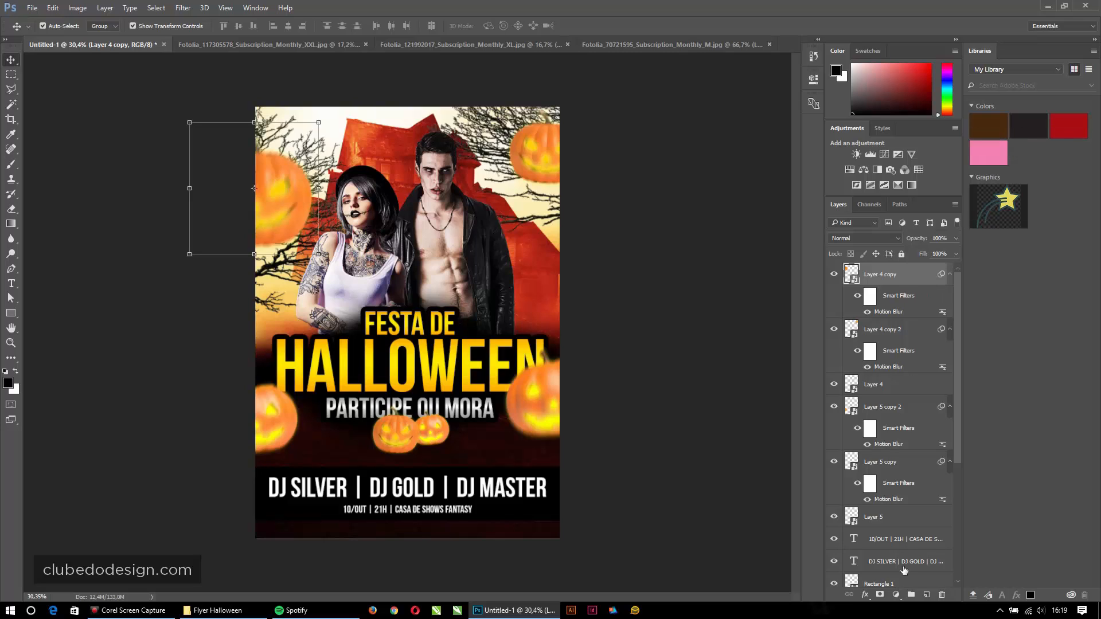
pyautogui.click(923, 594)
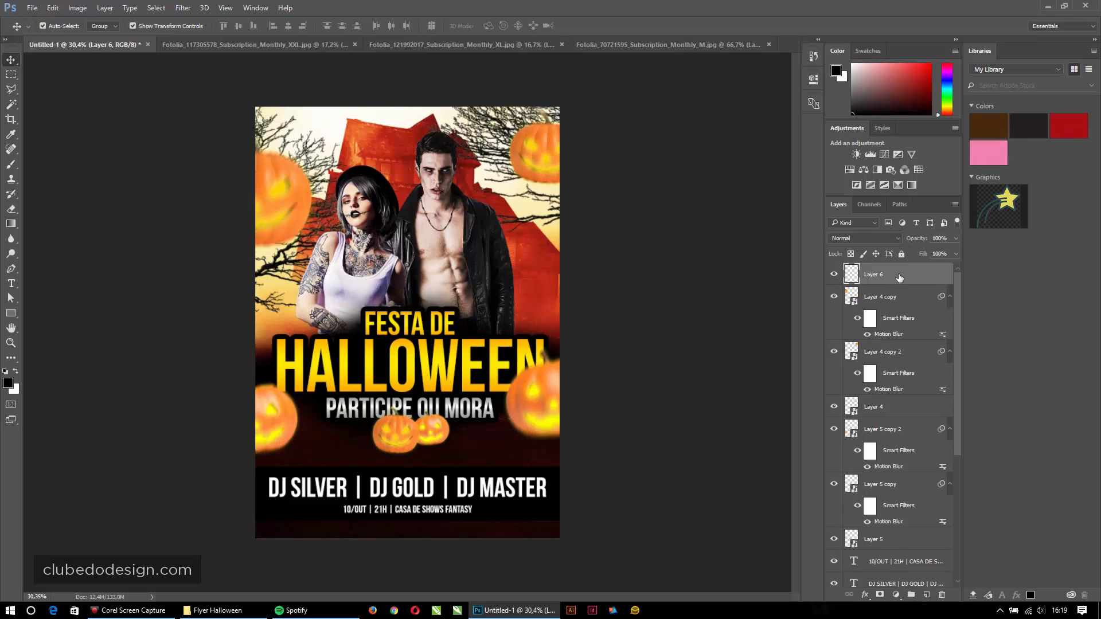
pyautogui.press('b')
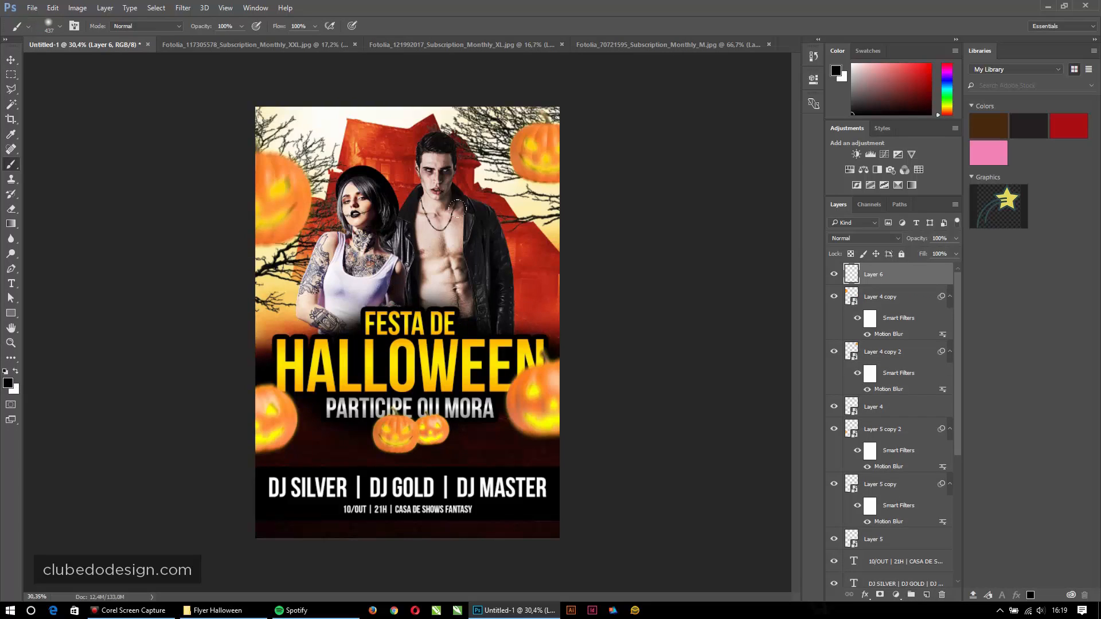
pyautogui.keyDown('alt'); pyautogui.rightClick(471, 323); pyautogui.keyUp('alt')
pyautogui.keyDown('alt'); pyautogui.rightClick(460, 388); pyautogui.keyUp('alt')
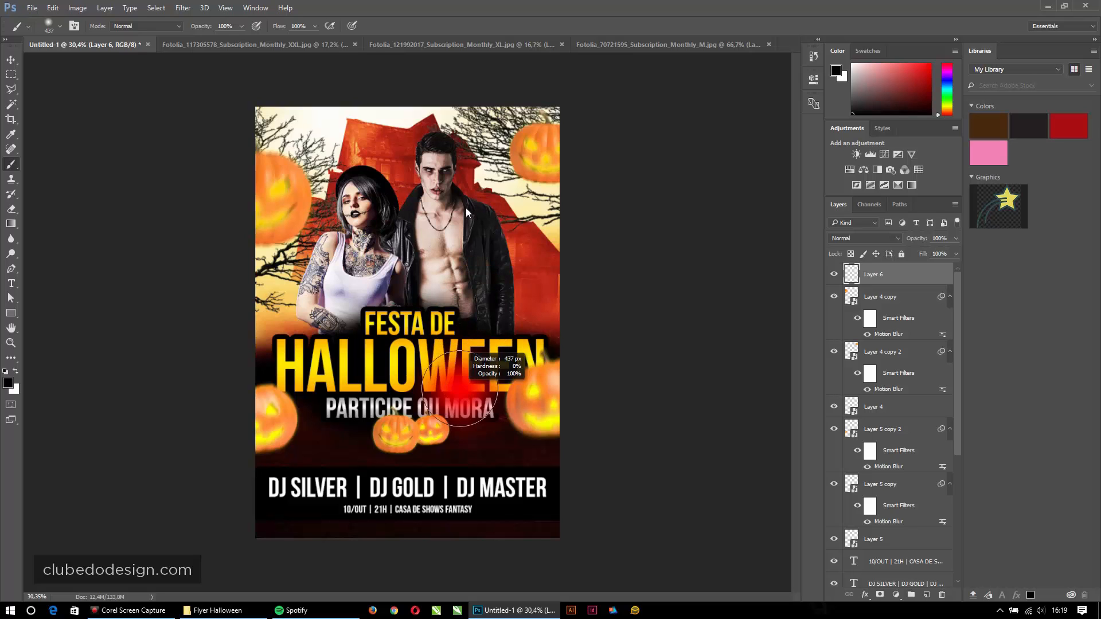
pyautogui.moveTo(439, 231)
pyautogui.mouseDown()
pyautogui.moveTo(484, 230)
pyautogui.moveTo(442, 179)
pyautogui.moveTo(423, 174)
pyautogui.mouseUp()
# Step: Set the brush color to yellow #fffc00 and dab a soft glow on the new layer beside the man's head
pyautogui.click(8, 383)
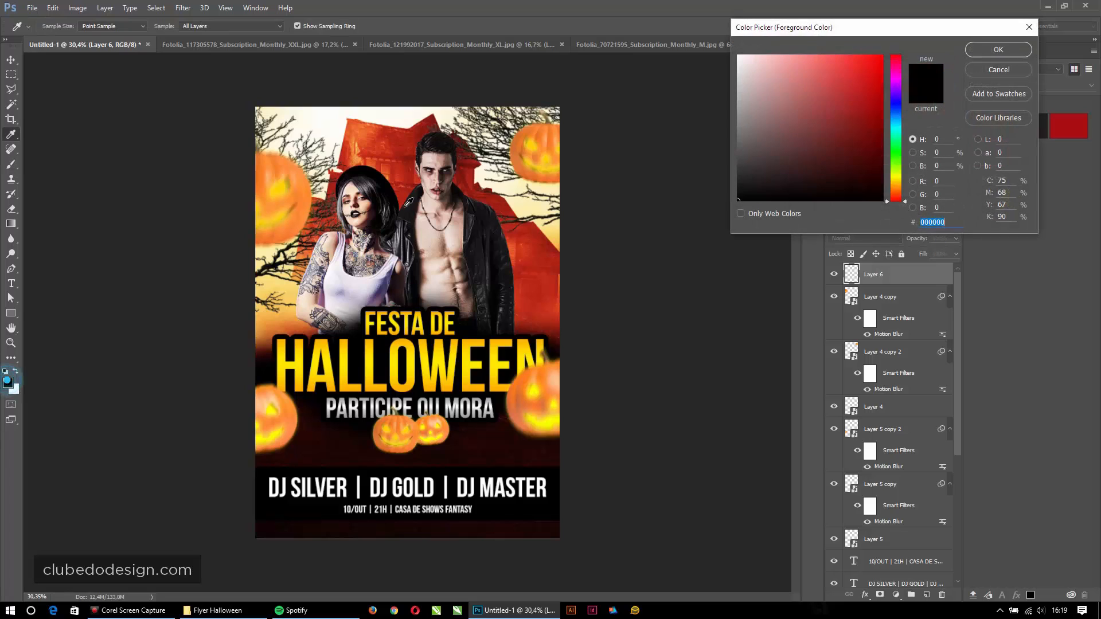
pyautogui.moveTo(892, 189); pyautogui.dragTo(893, 176)
pyautogui.click(848, 55)
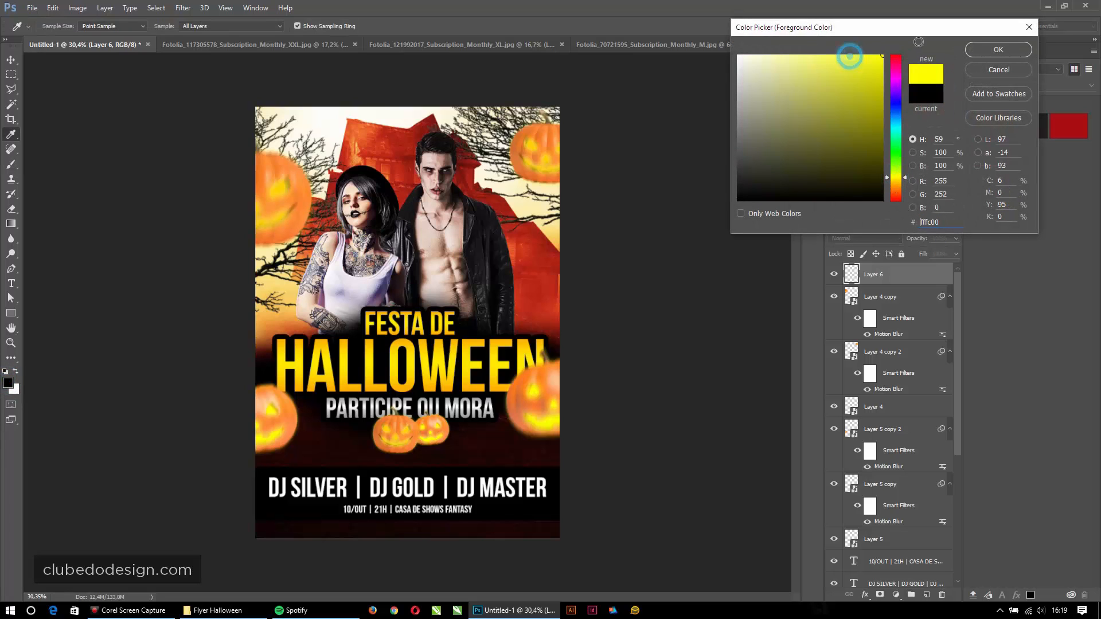
pyautogui.click(1003, 49)
pyautogui.click(474, 181)
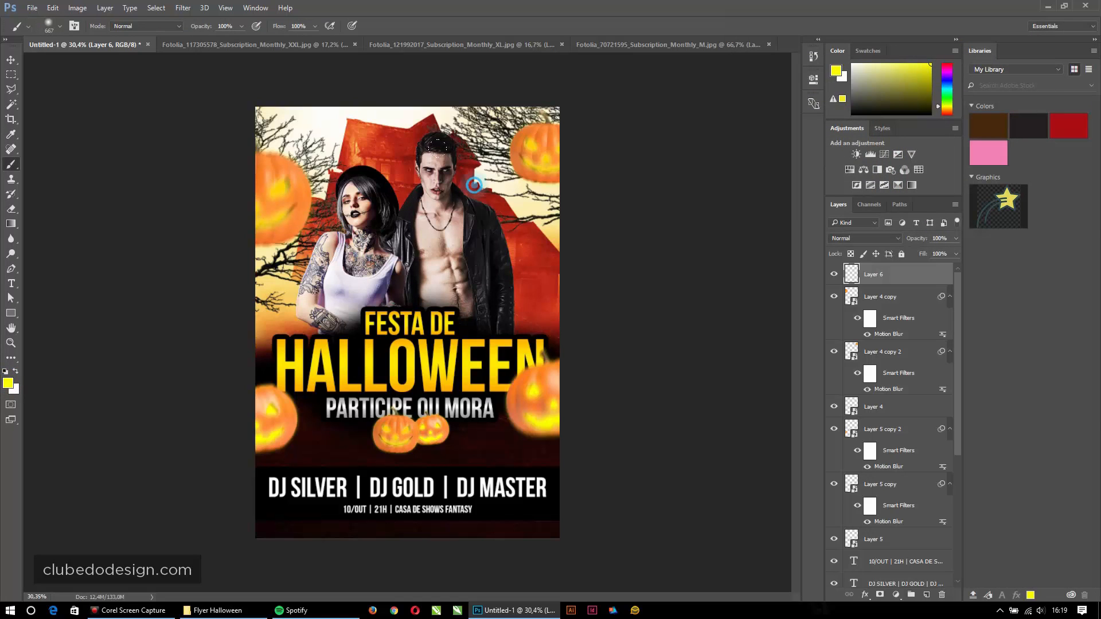
pyautogui.hotkey('ctrl', 'z')
pyautogui.click(482, 175)
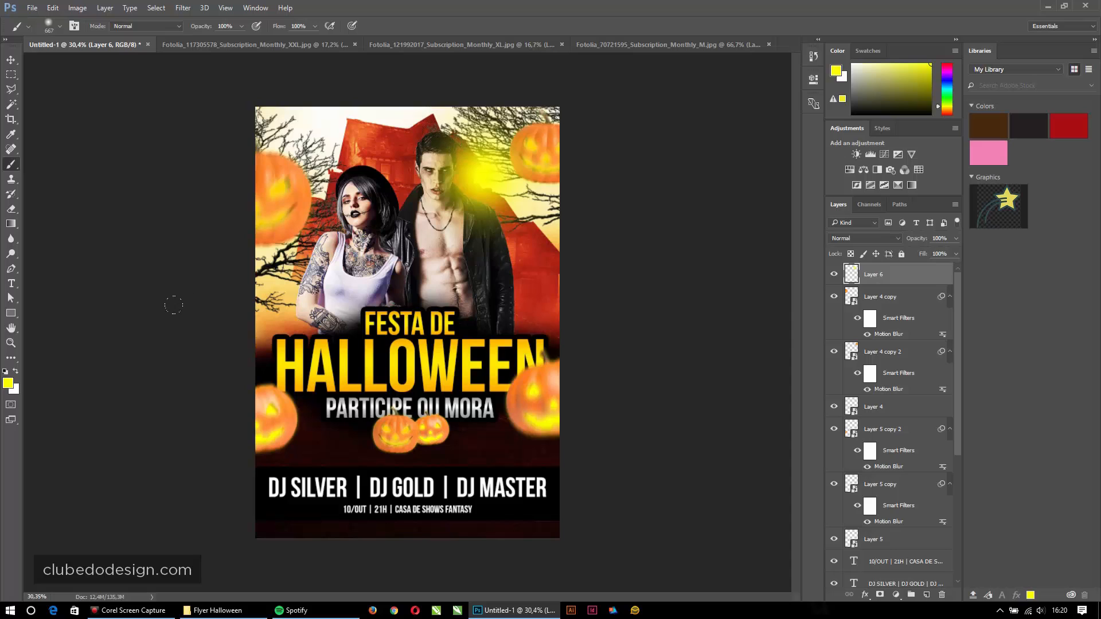
# Step: Reduce the soft brush to 423 px, change its color to orange-yellow #ffc600 and dab over the glow beside the man's head
pyautogui.rightClick(469, 166)
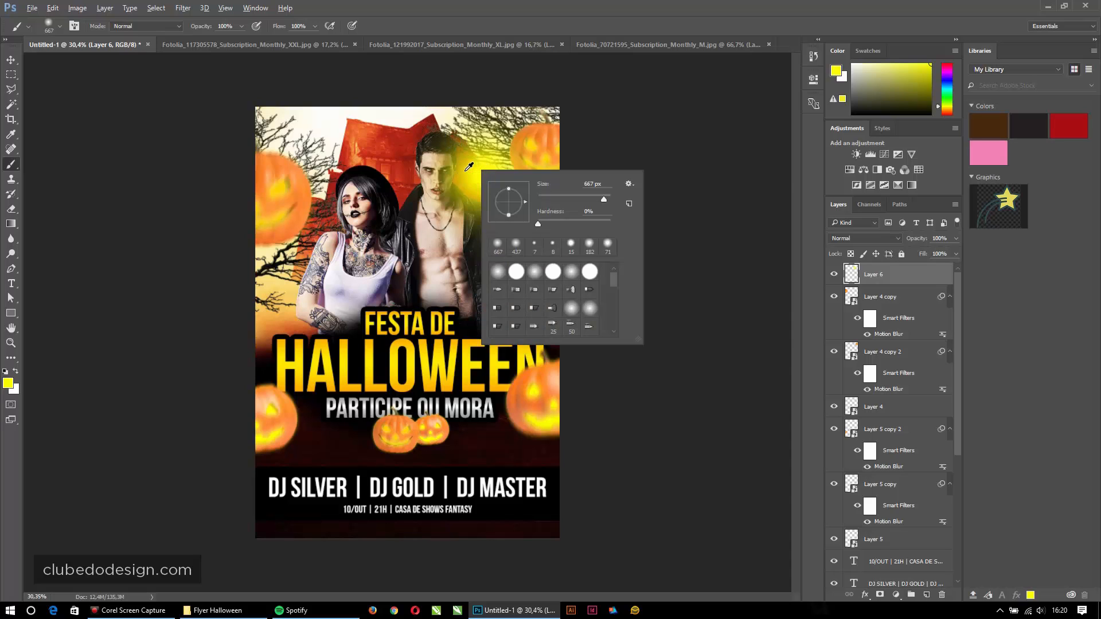
pyautogui.press('Escape')
pyautogui.moveTo(483, 169); pyautogui.dragTo(462, 168)
pyautogui.click(7, 383)
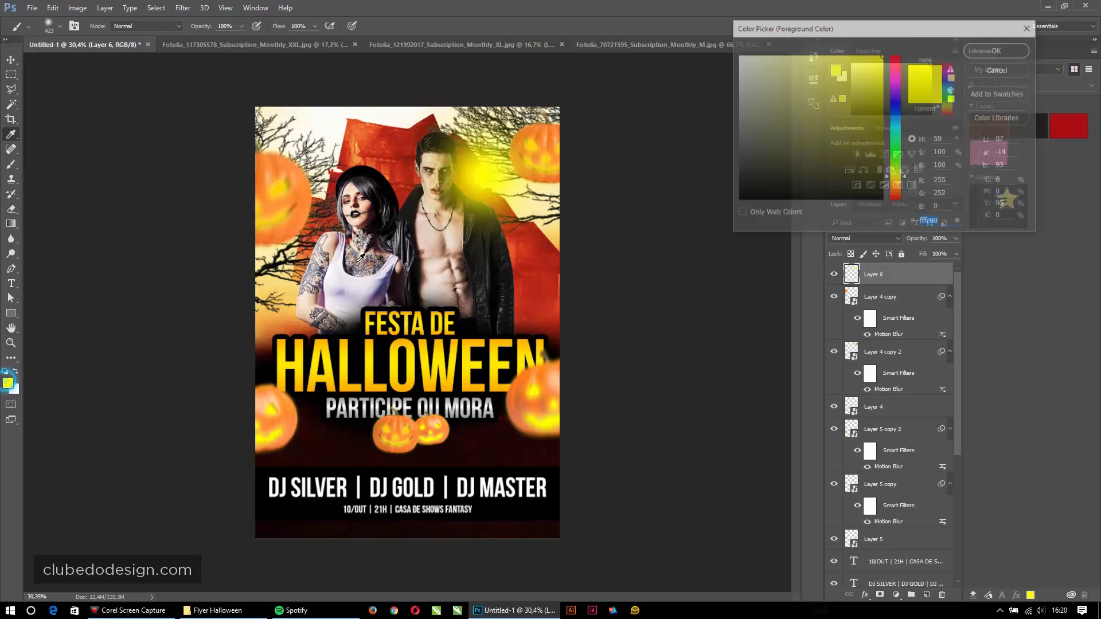
pyautogui.click(895, 182)
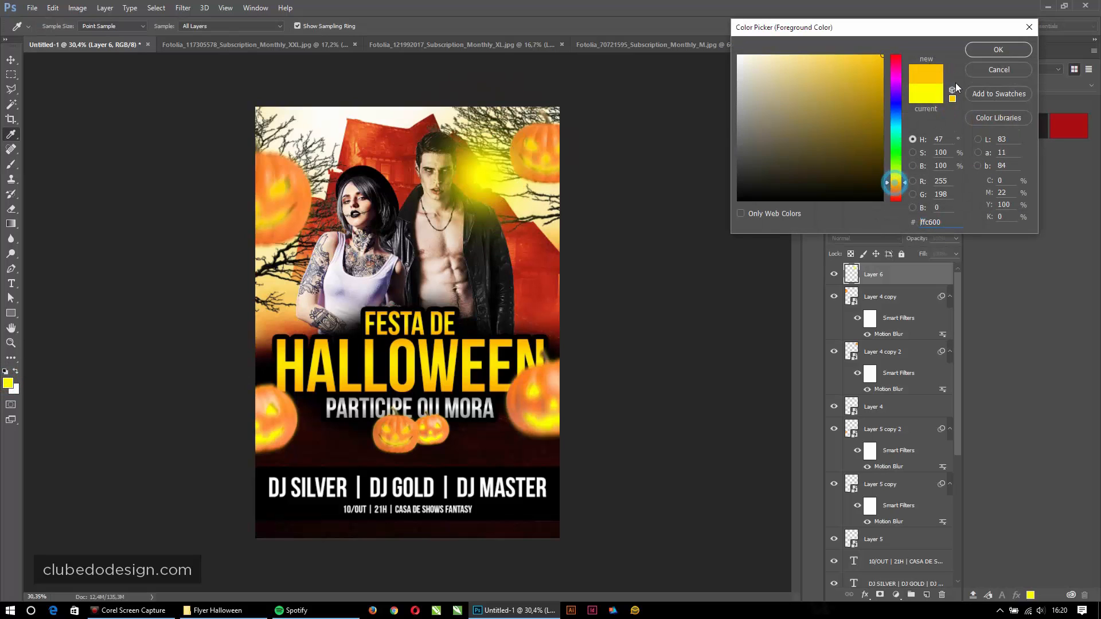
pyautogui.click(998, 50)
pyautogui.click(459, 155)
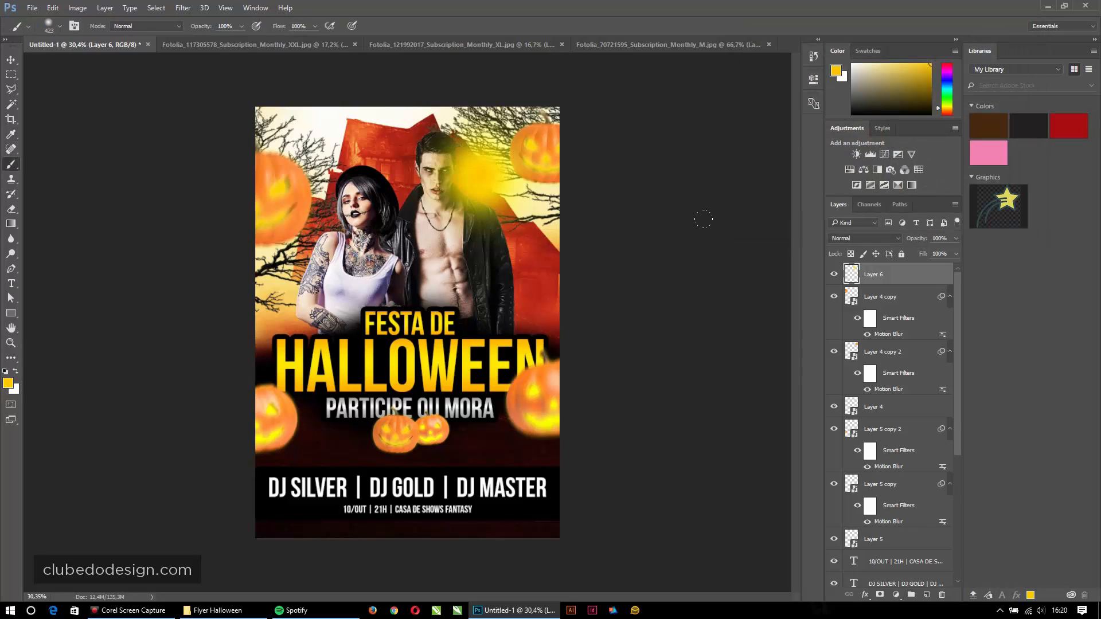
# Step: Set the blend mode of the yellow glow layer to Lighten
pyautogui.click(896, 238)
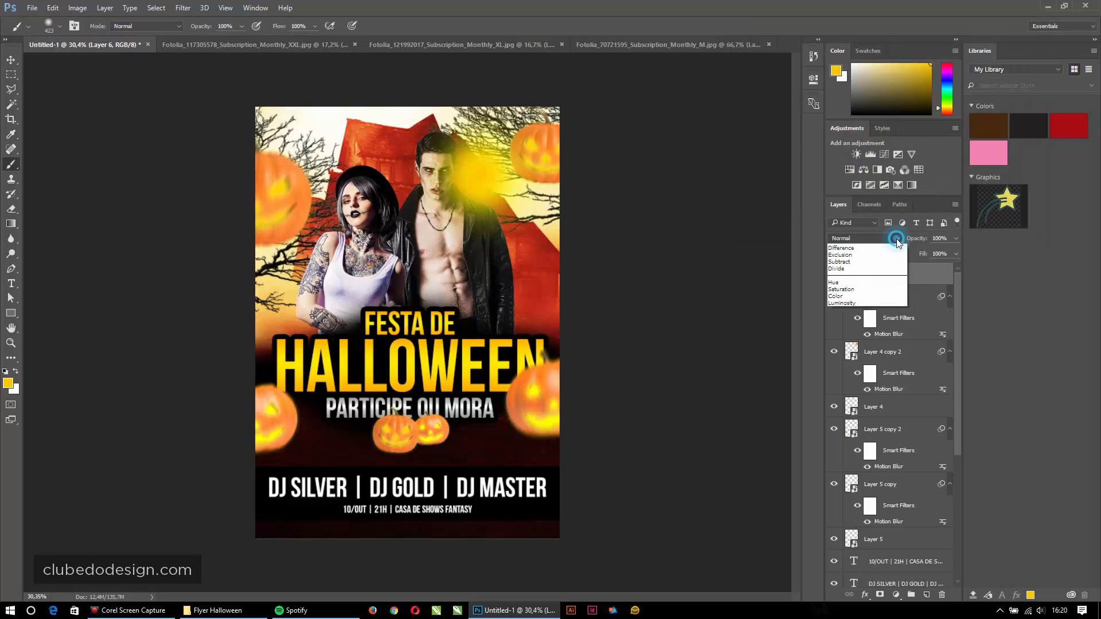
pyautogui.click(838, 320)
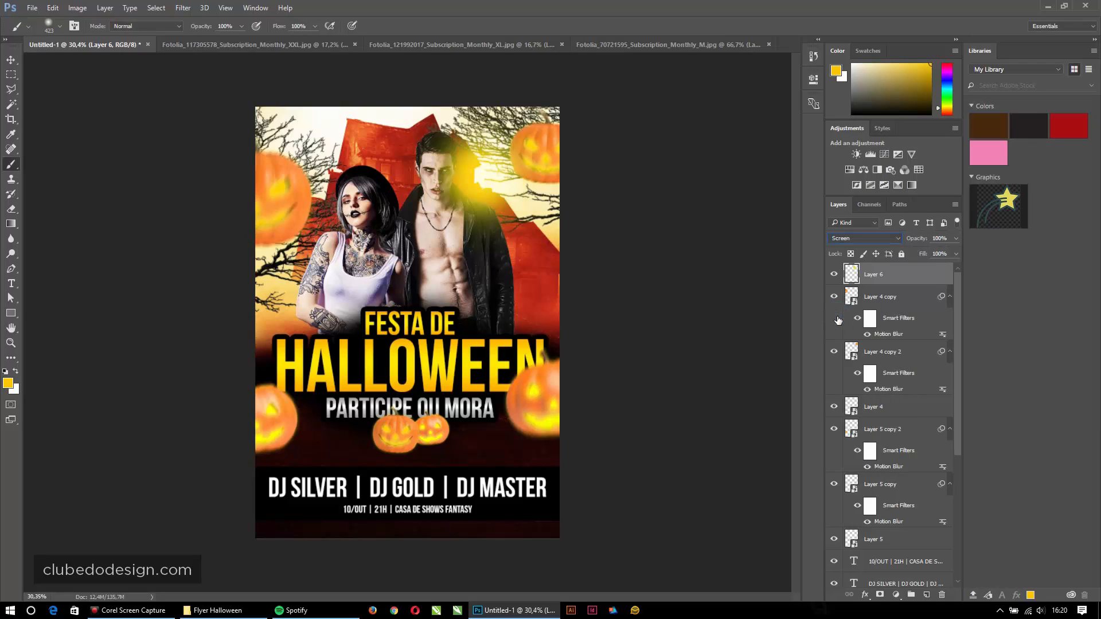
pyautogui.press('Up')
pyautogui.keyDown('alt'); pyautogui.click(501, 331); pyautogui.keyUp('alt')
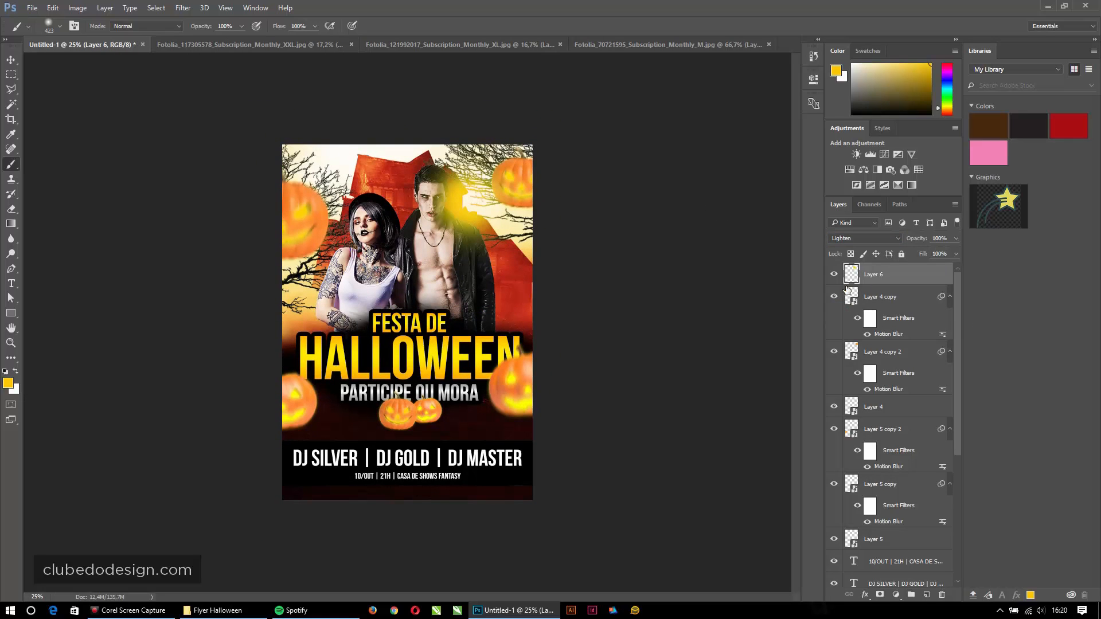
# Step: Enlarge the yellow glow behind the man's shoulder slightly
pyautogui.press('v')
pyautogui.moveTo(535, 143); pyautogui.dragTo(547, 133)
pyautogui.press('Return')
pyautogui.click(635, 187)
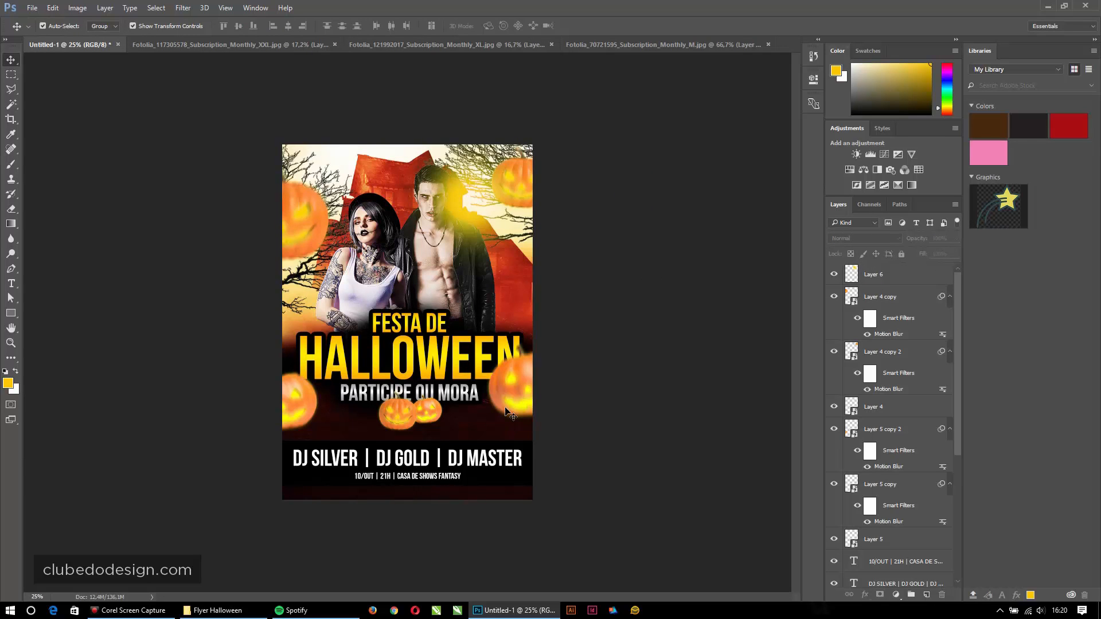
# Step: Stamp all visible layers into a new merged layer above the glow layer
pyautogui.hotkey('ctrl', '0')
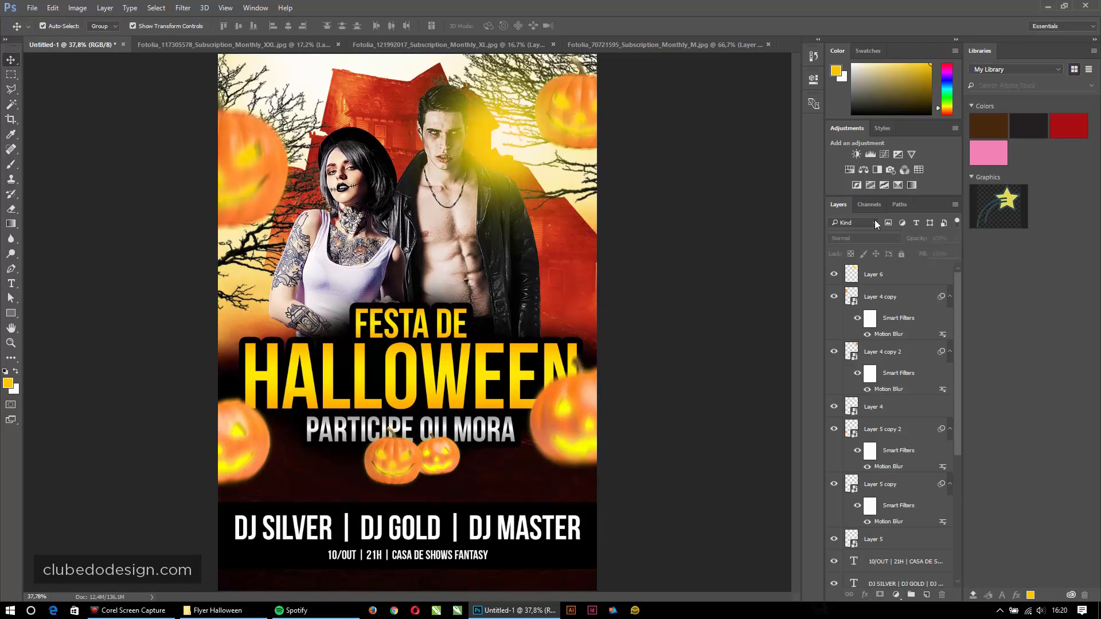
pyautogui.click(445, 269)
pyautogui.hotkey('ctrl', '-')
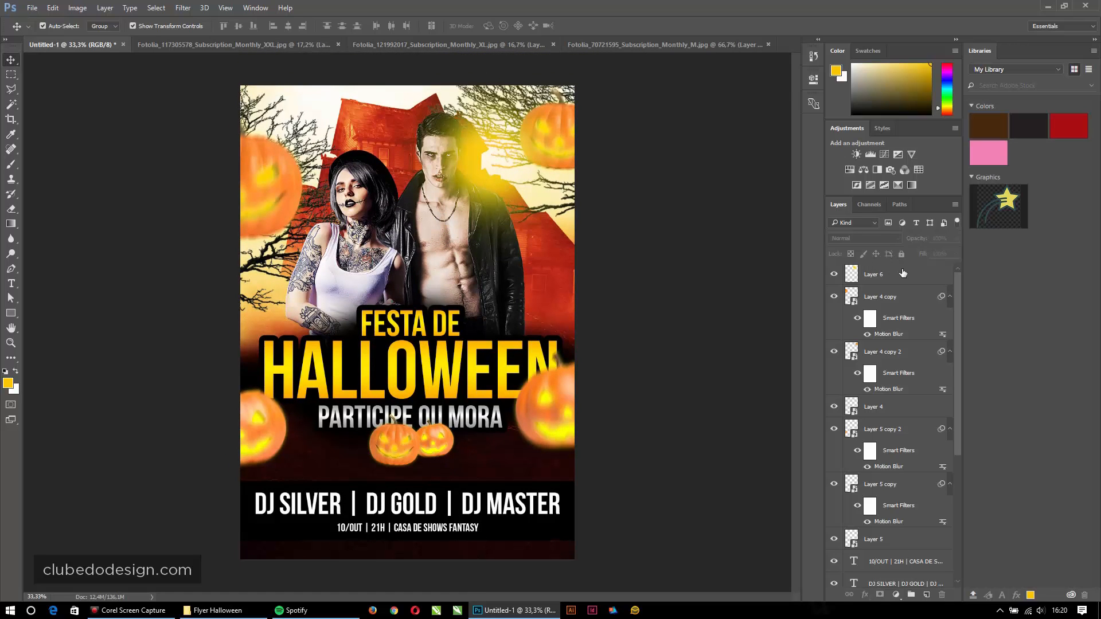
pyautogui.click(903, 273)
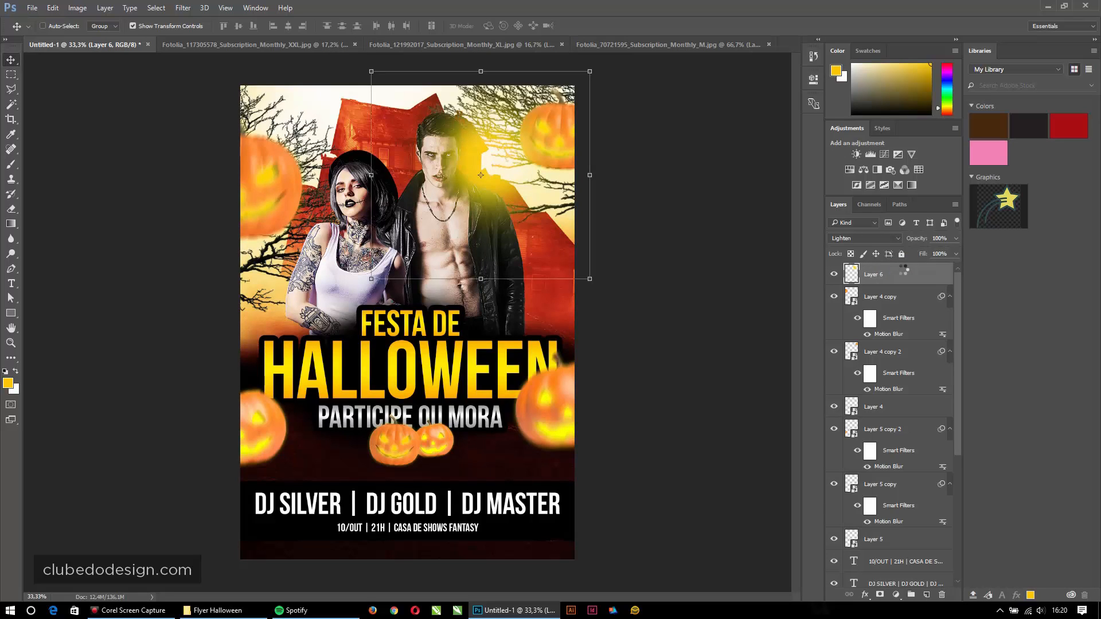
pyautogui.hotkey('ctrl', 'shift', 'alt', 'e')
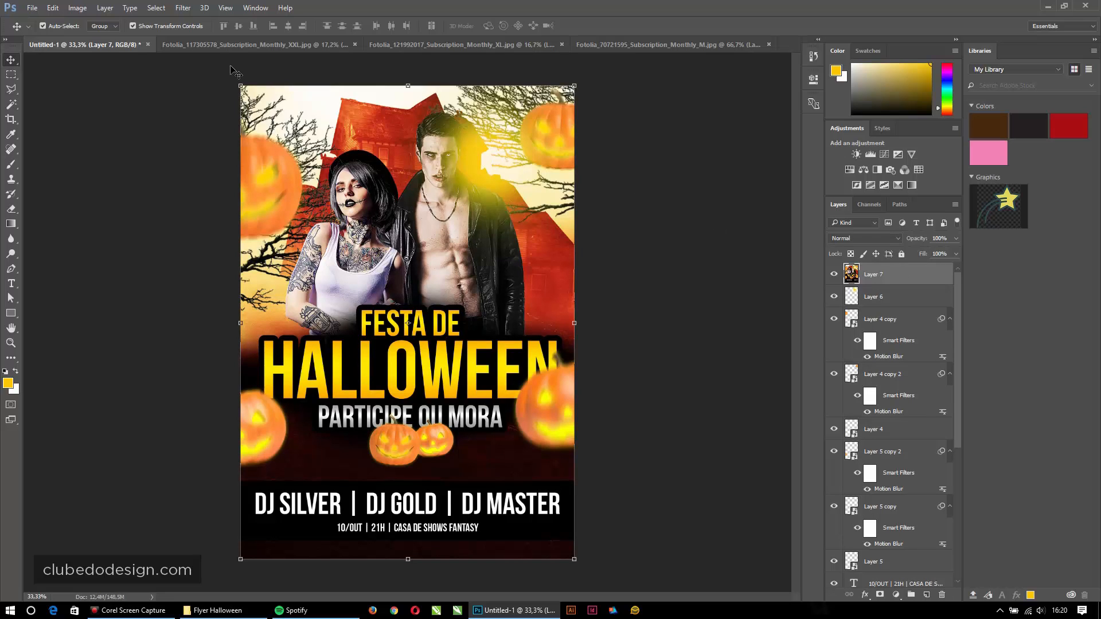
# Step: Apply Smart Sharpen to the merged flyer layer, adjusting the amount and radius, with 10% noise reduction and Lens Blur removal
pyautogui.click(183, 8)
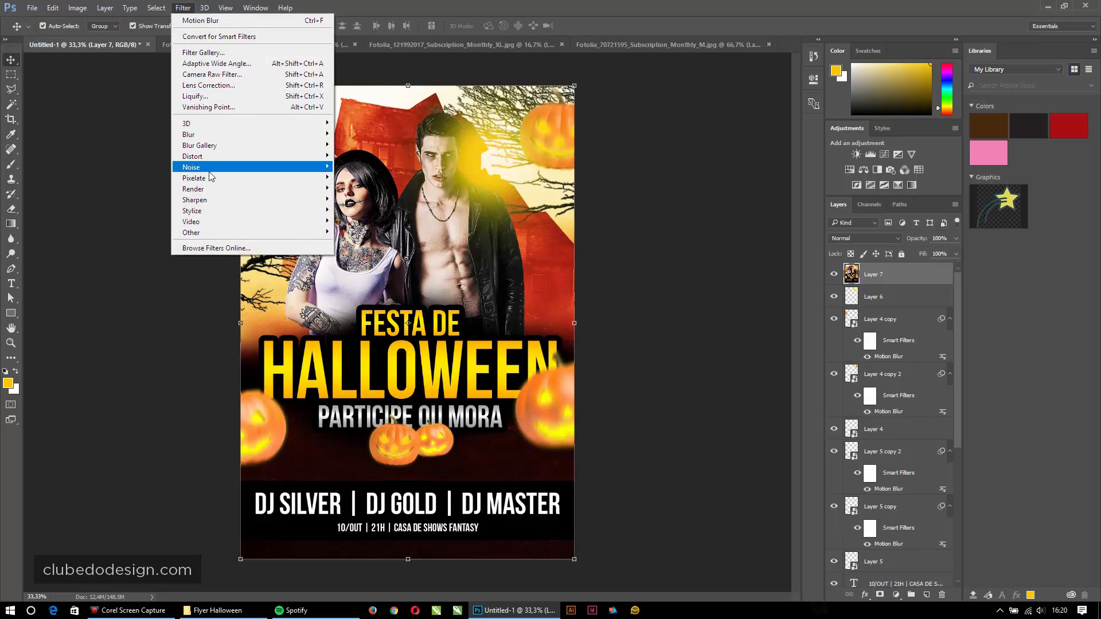
pyautogui.moveTo(201, 200)
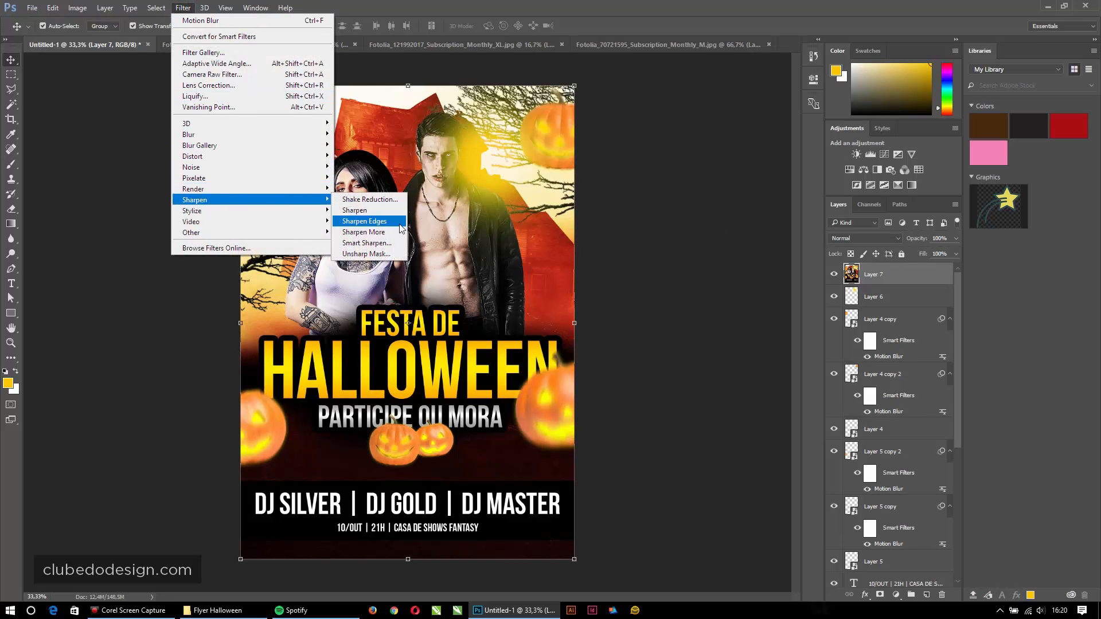
pyautogui.click(367, 243)
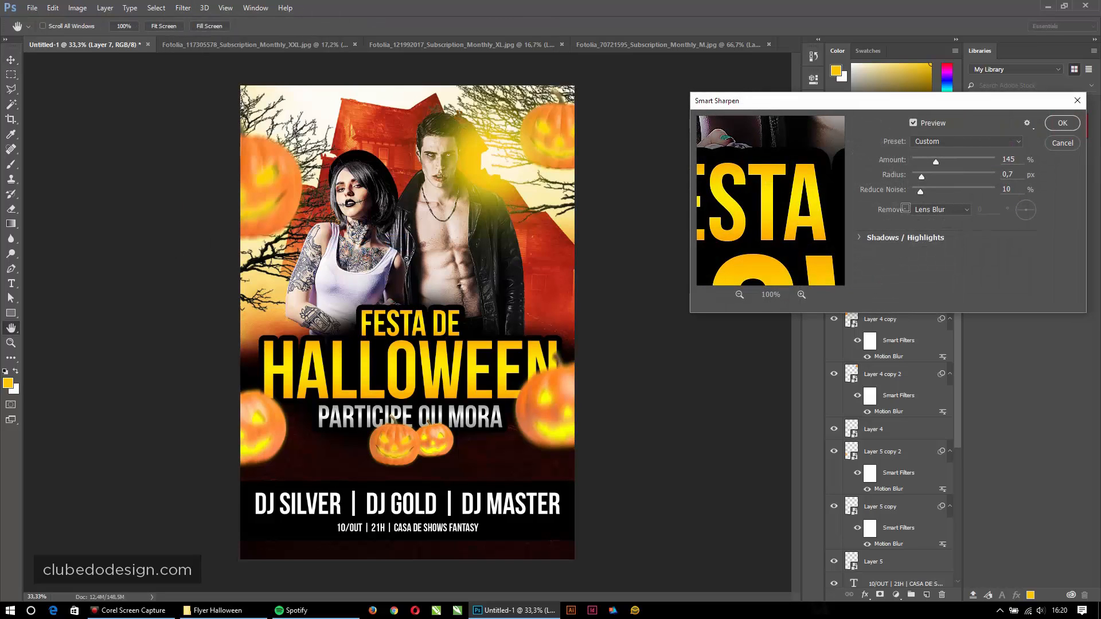
pyautogui.click(739, 295)
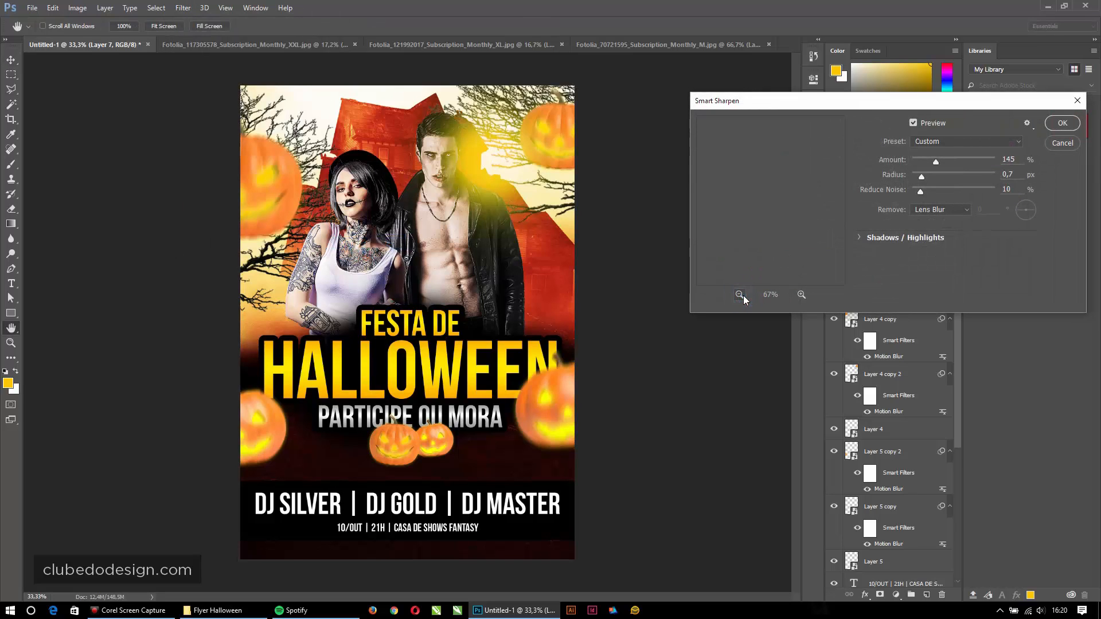
pyautogui.click(741, 295)
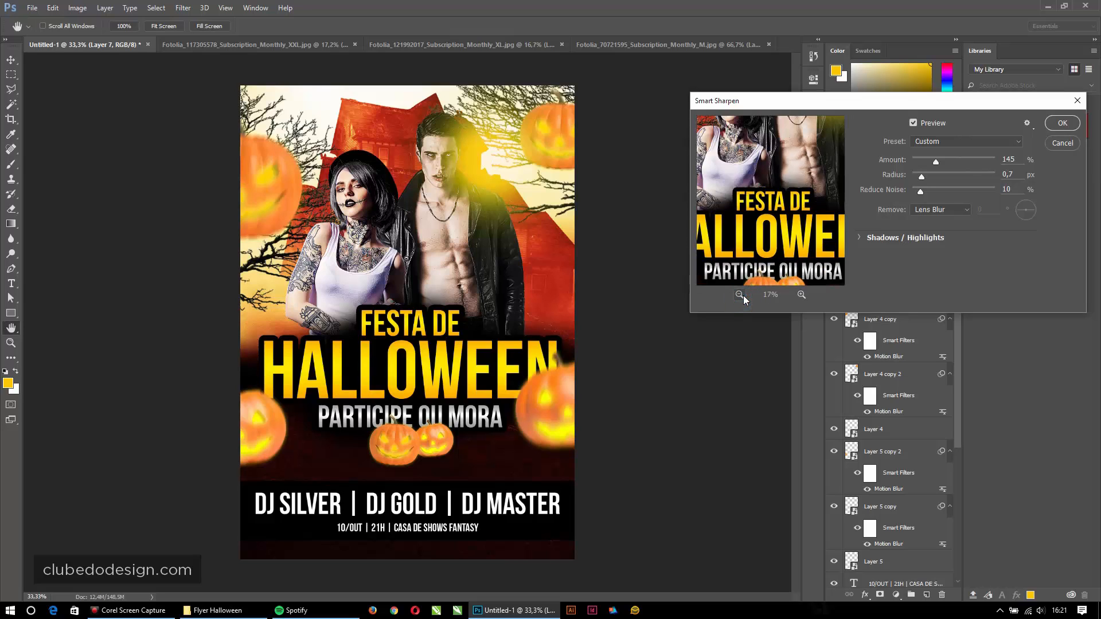
pyautogui.click(740, 295)
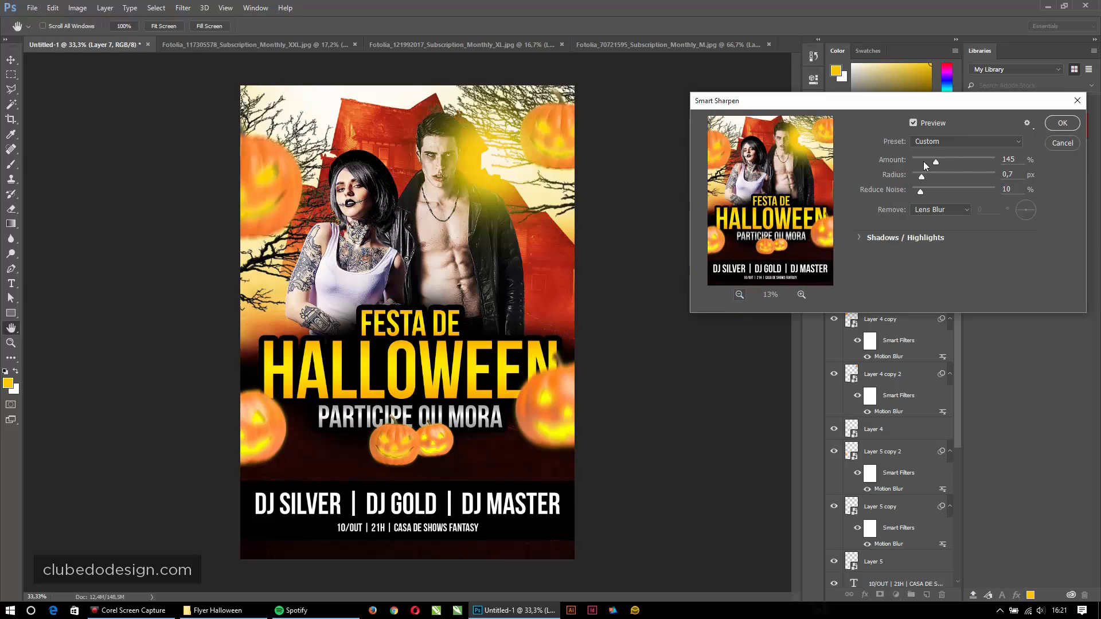
pyautogui.click(923, 161)
pyautogui.click(933, 174)
pyautogui.click(1062, 123)
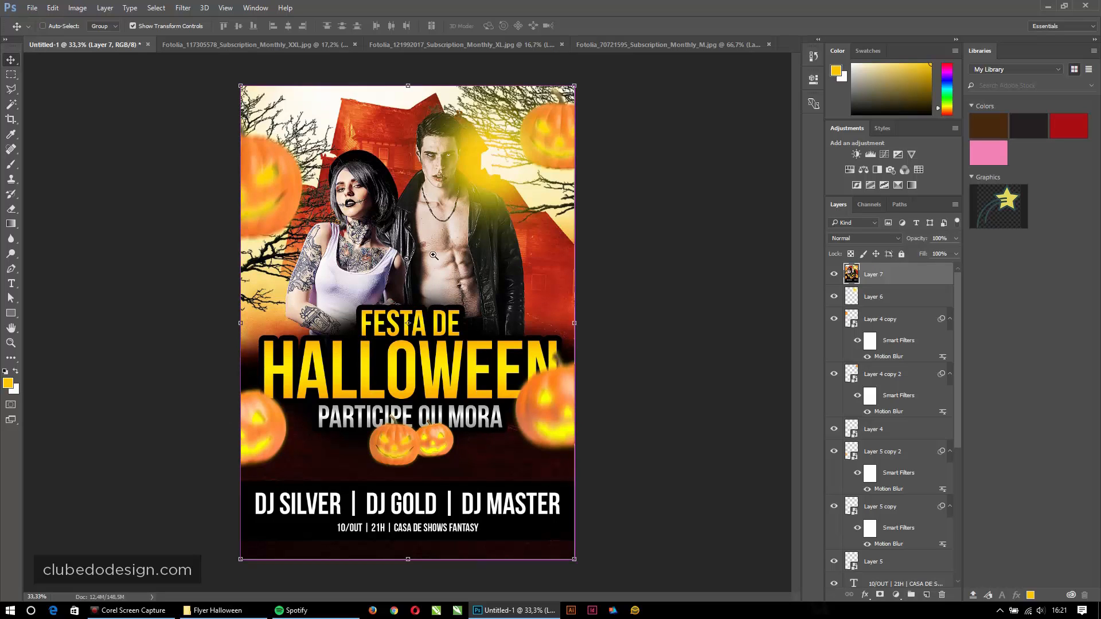
pyautogui.hotkey('ctrl', '-')
pyautogui.click(652, 247)
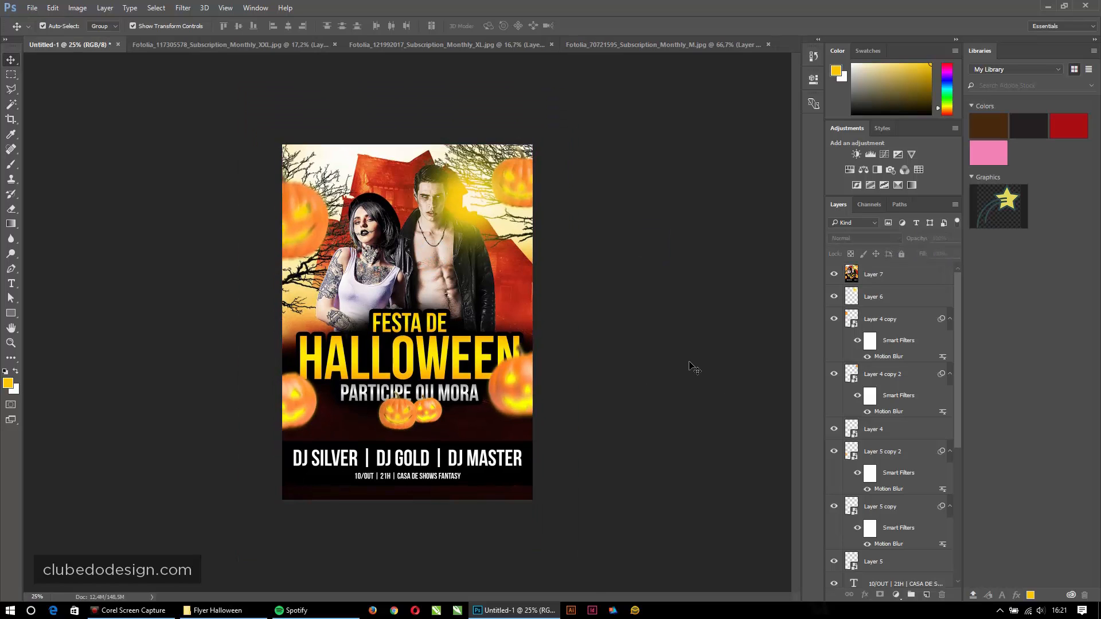
pyautogui.hotkey('ctrl', '0')
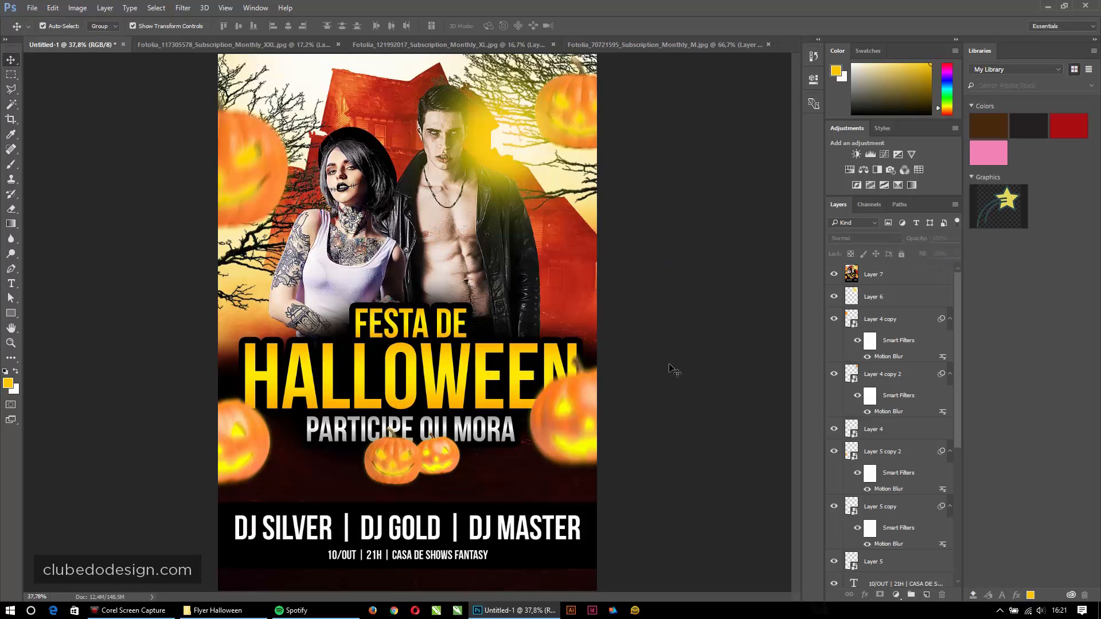
pyautogui.hotkey('ctrl', '-')
pyautogui.hotkey('ctrl', '-')
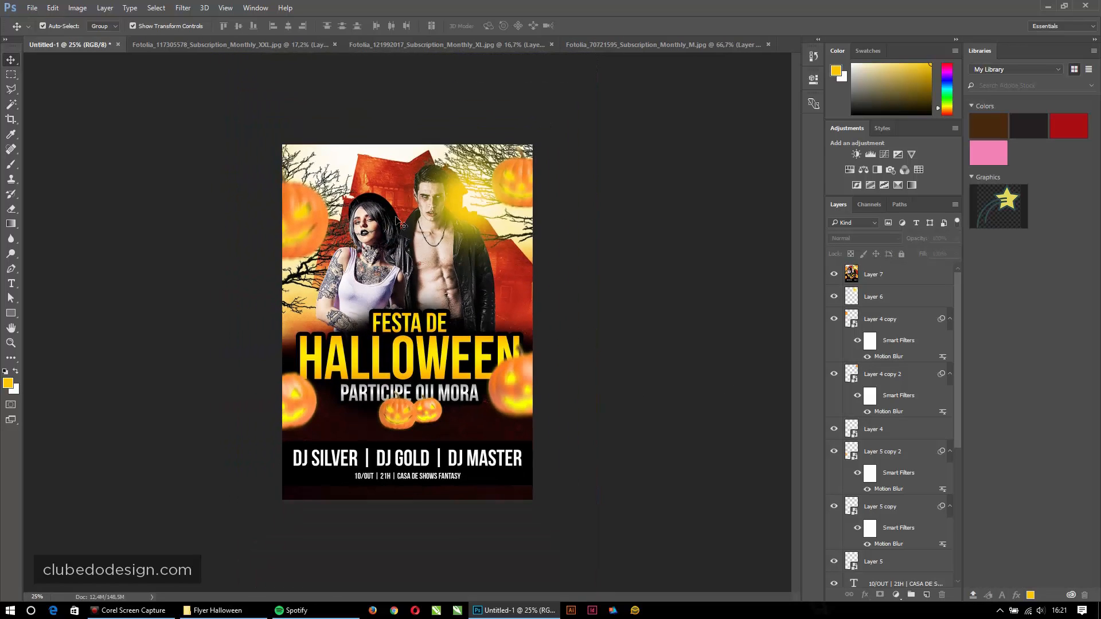